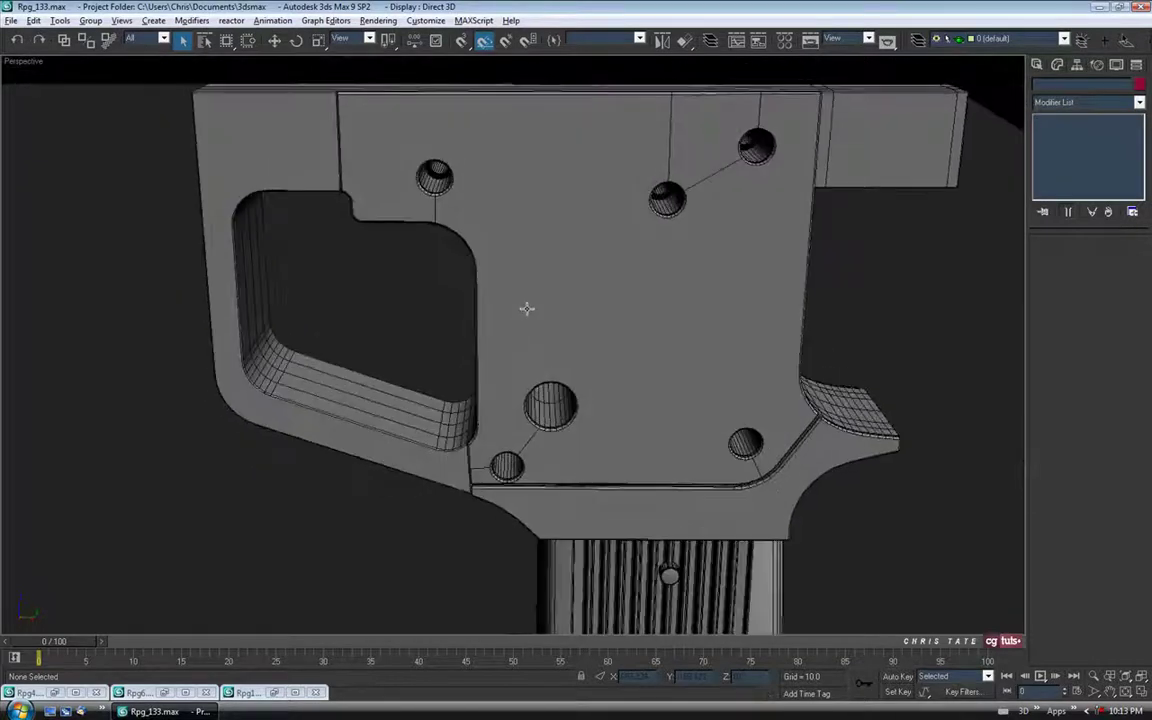
Save the scene as a new incremental version named Rpg_134.max.
middle_click_drag(527, 309, 567, 312, "alt")
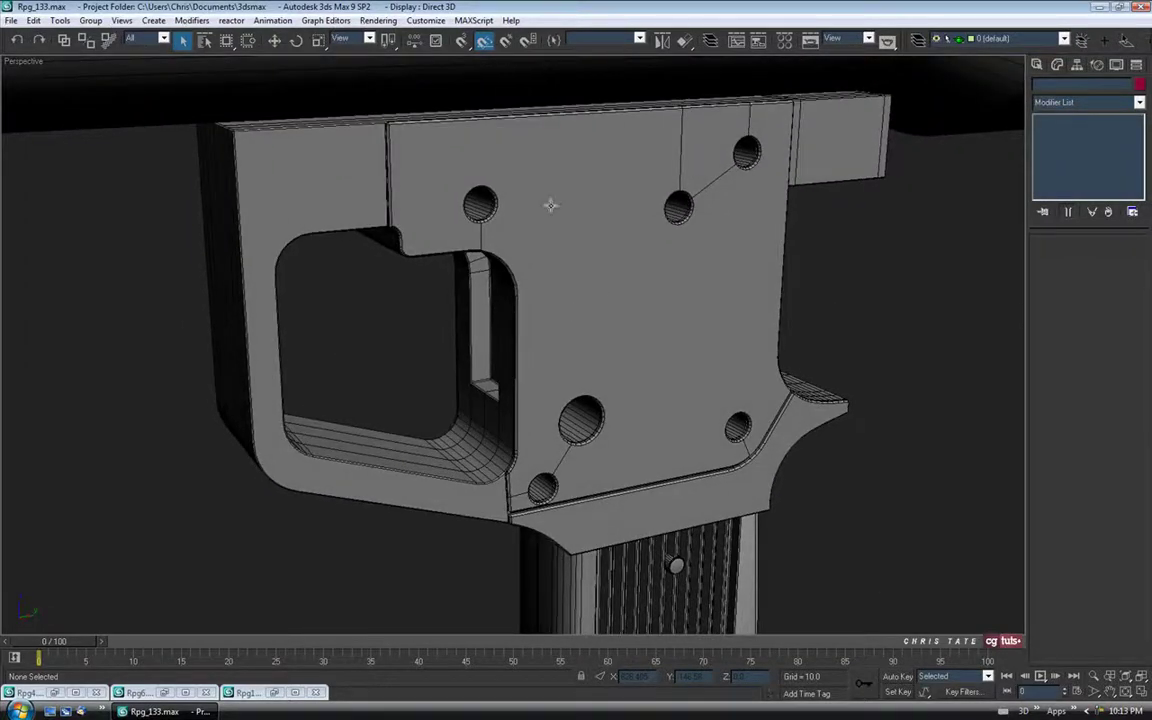
left_click(11, 20)
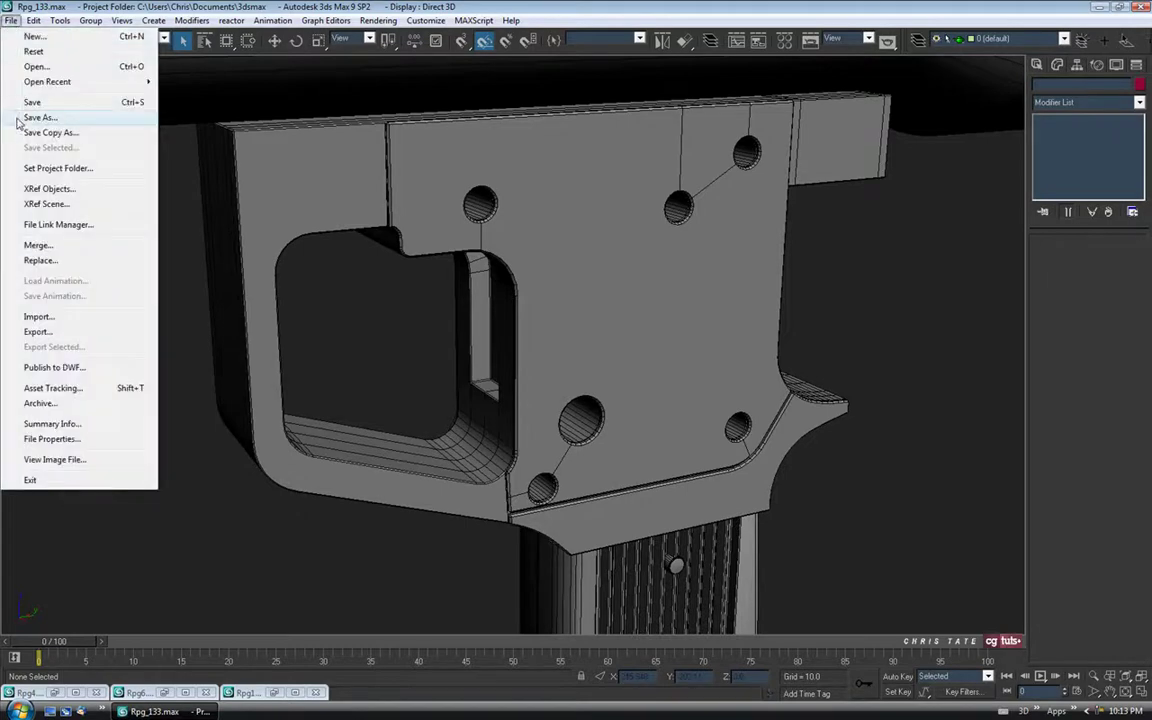
left_click(30, 116)
left_click(317, 467)
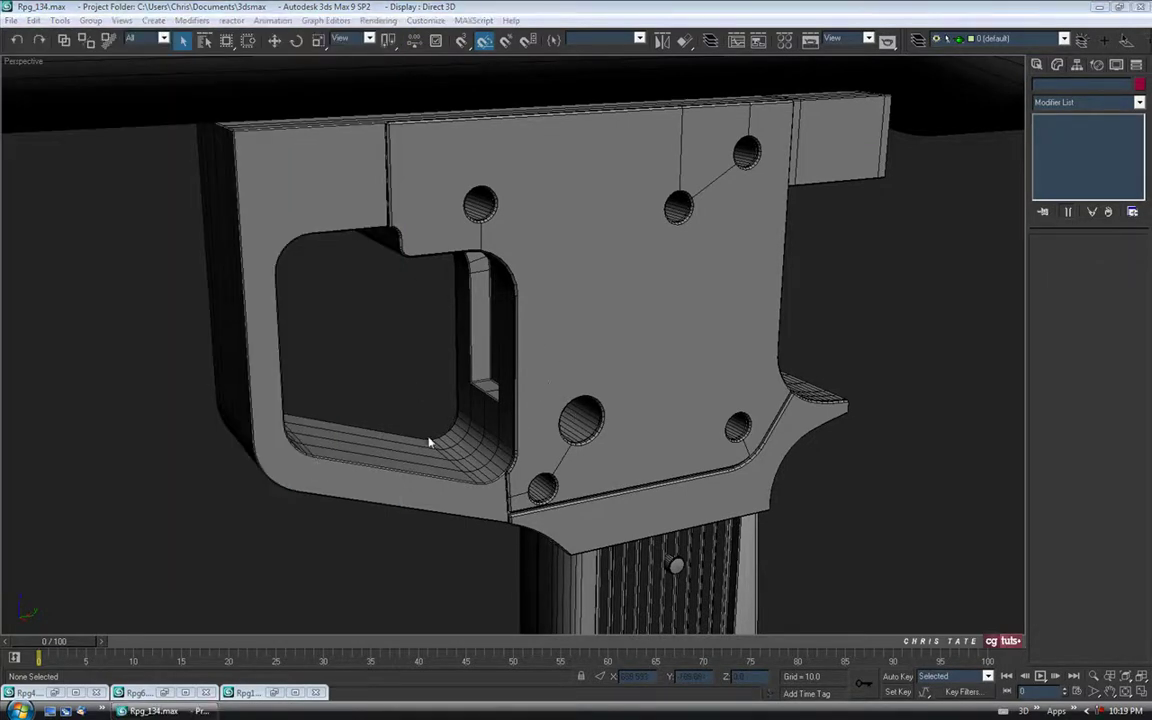
Isolate the two trigger housing halves from the rest of the model, then clear the selection.
middle_click_drag(325, 407, 325, 411)
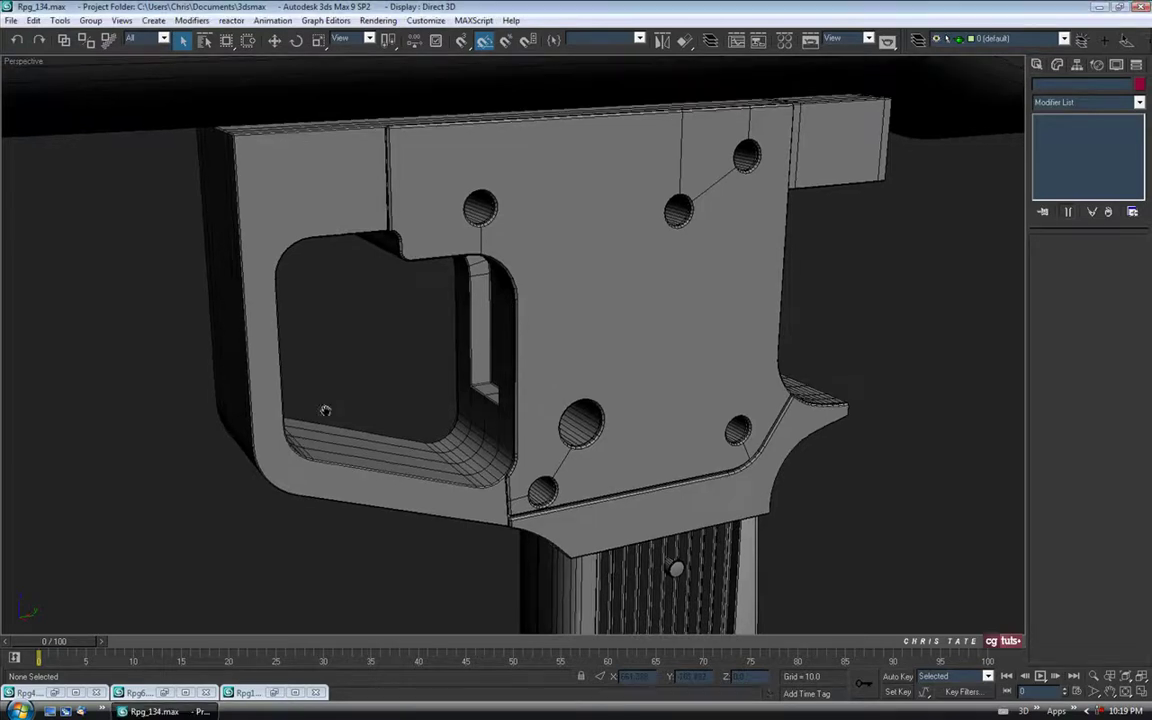
left_click_drag(307, 318, 198, 382)
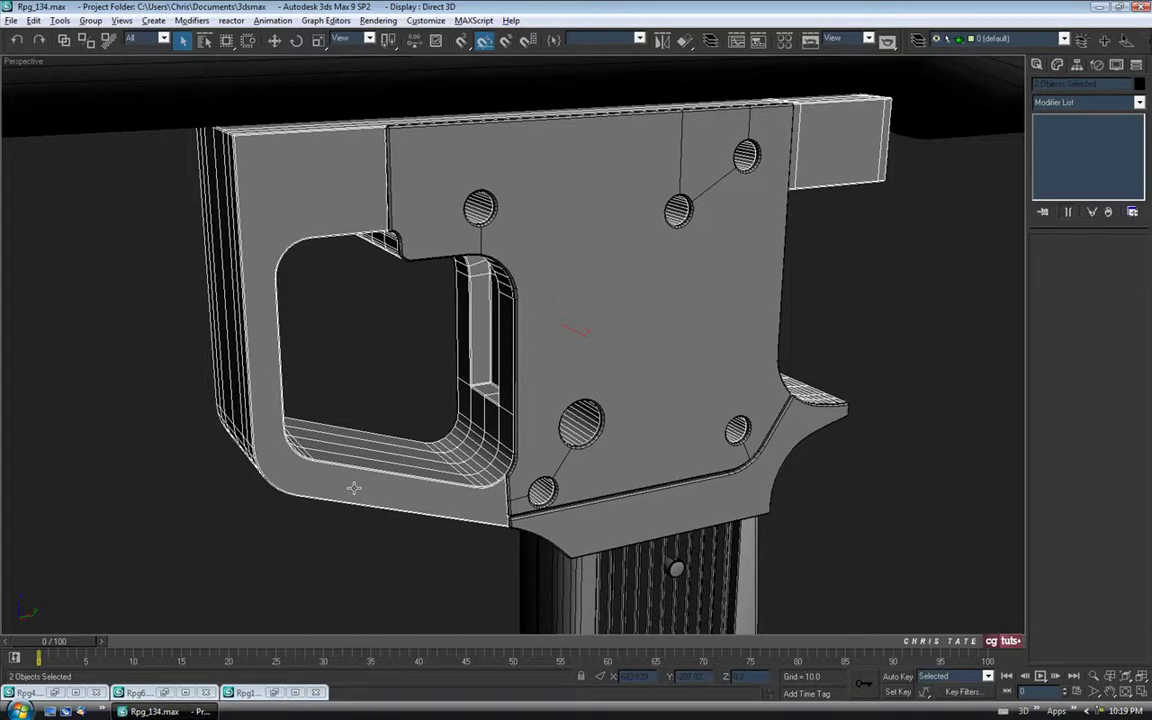
key("alt+q")
middle_click_drag(340, 483, 684, 381, "alt")
left_click(778, 325)
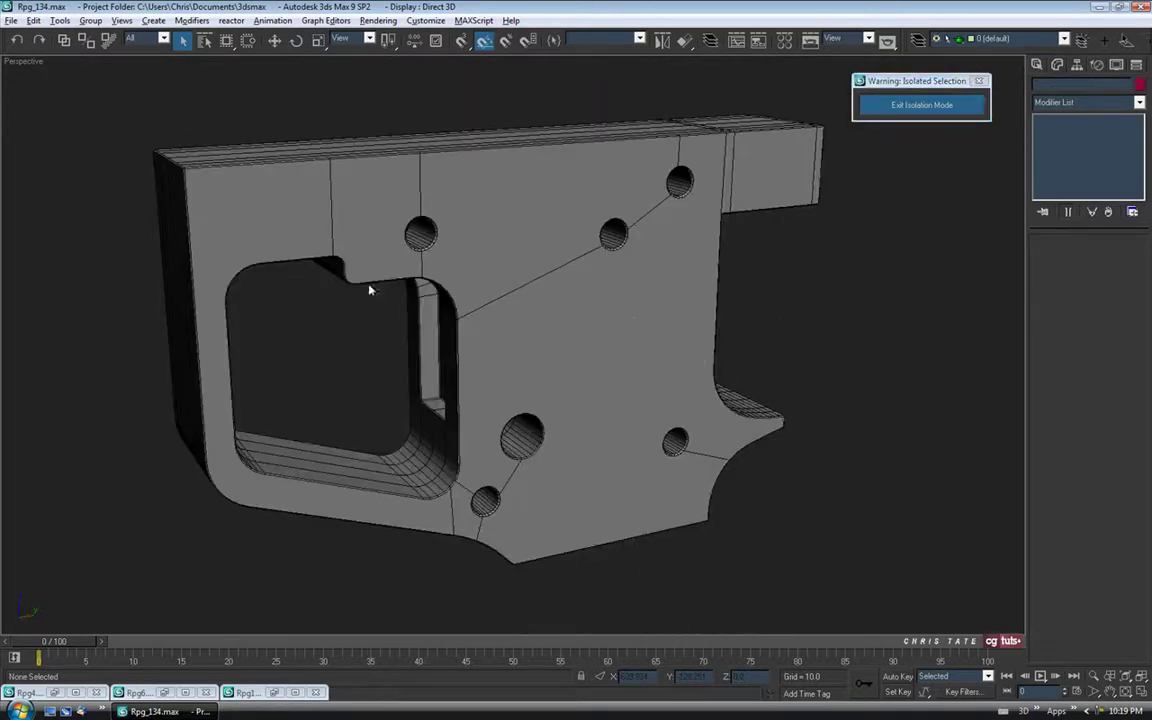
Examine the bolt hole above the trigger opening to compare its wide section with Trigger_Housing's narrower one.
scroll(429, 374, "up", 10)
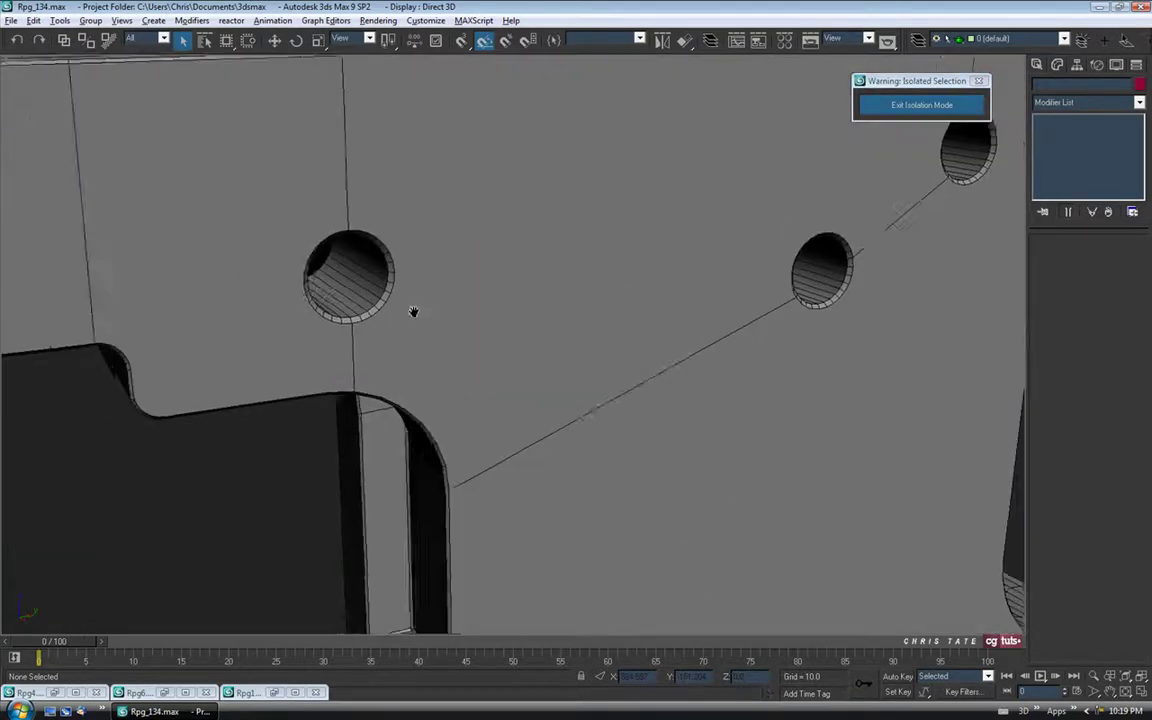
middle_click_drag(396, 344, 362, 300, "alt")
left_click(362, 300)
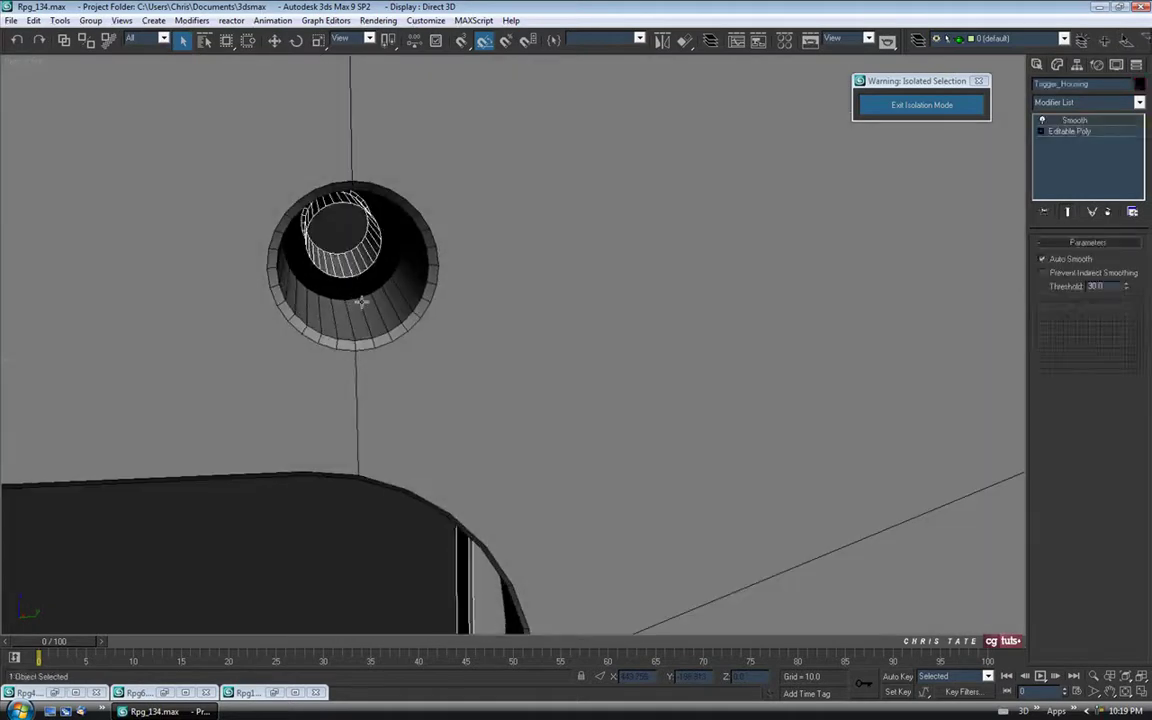
middle_click_drag(314, 216, 331, 155, "alt")
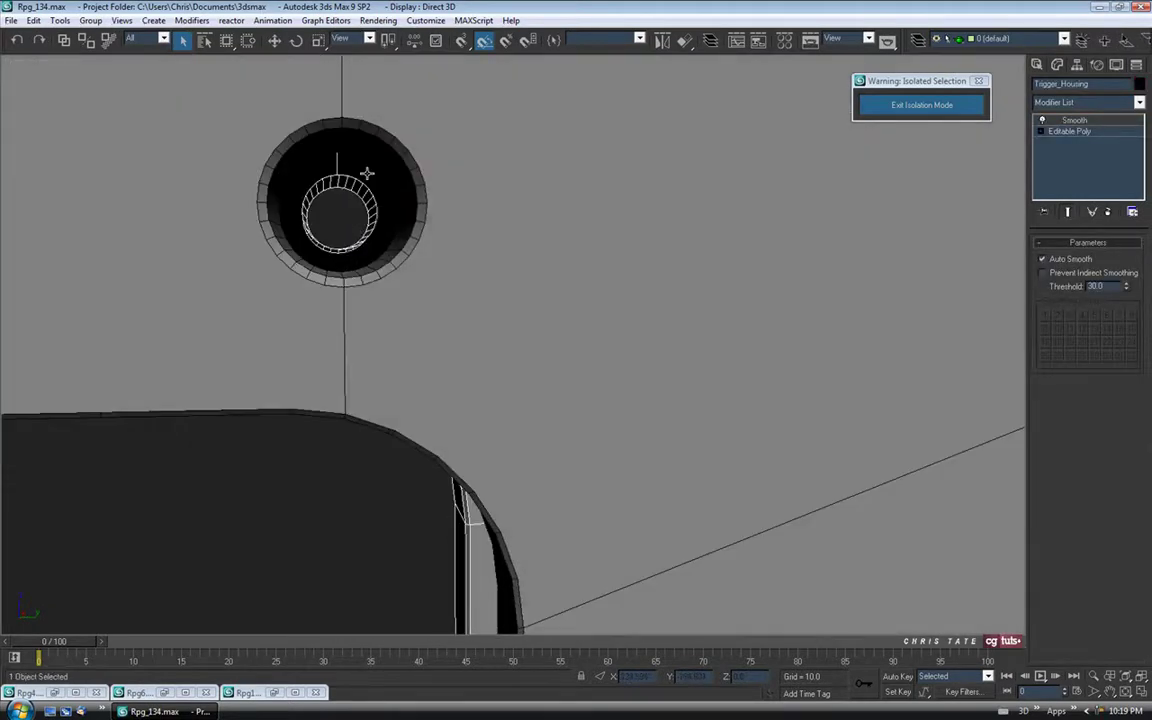
middle_click_drag(331, 272, 378, 303, "alt")
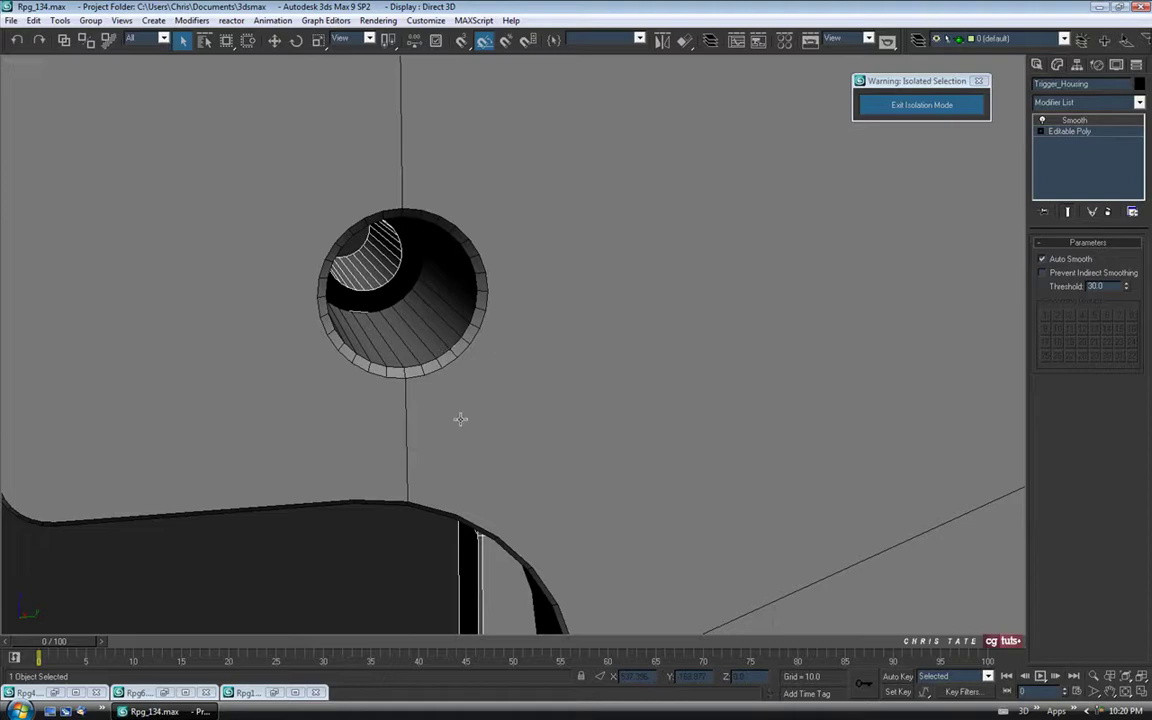
middle_click_drag(551, 405, 597, 360, "alt")
Enter Border sub-object level on Trigger_Housing_2's Editable Poly and show the model in wireframe.
left_click(938, 270)
middle_click_drag(406, 219, 825, 166, "alt")
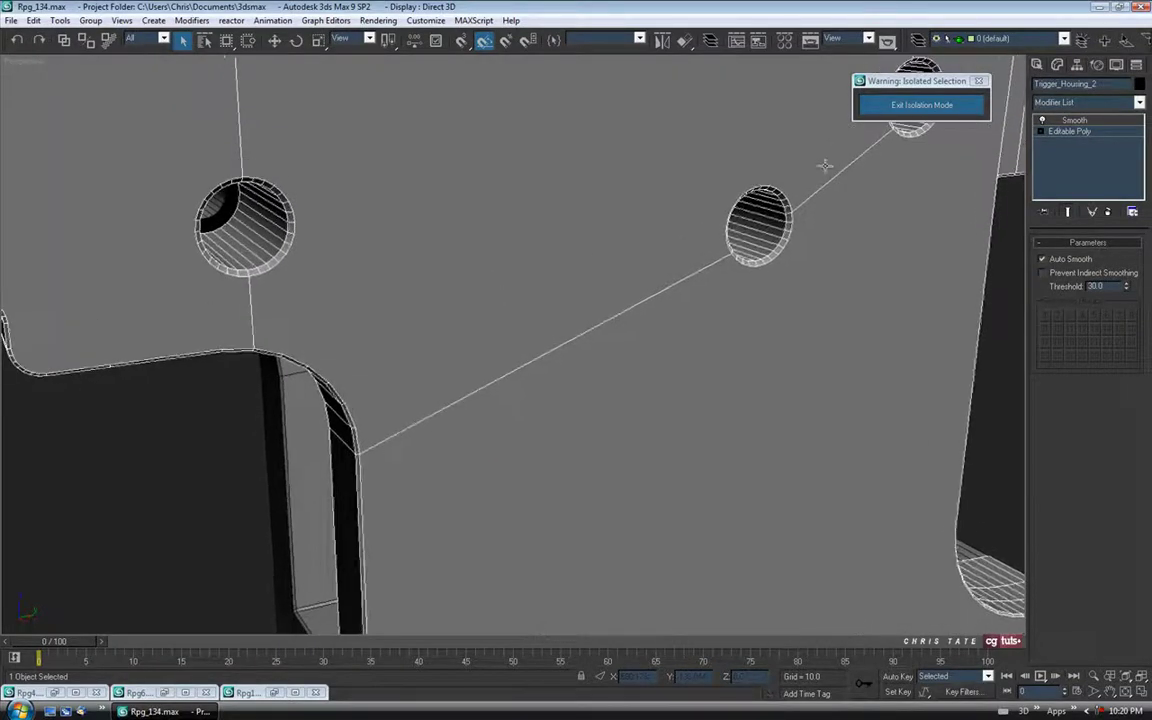
left_click(1065, 132)
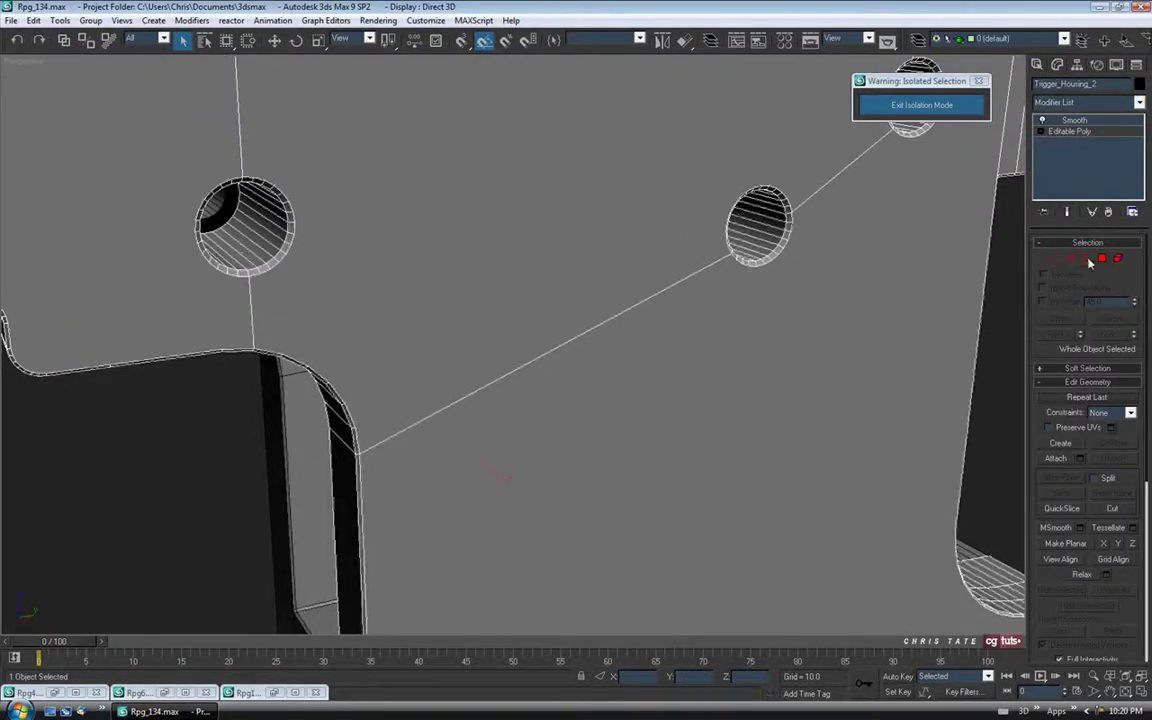
left_click(1085, 258)
middle_click_drag(499, 257, 503, 268, "alt")
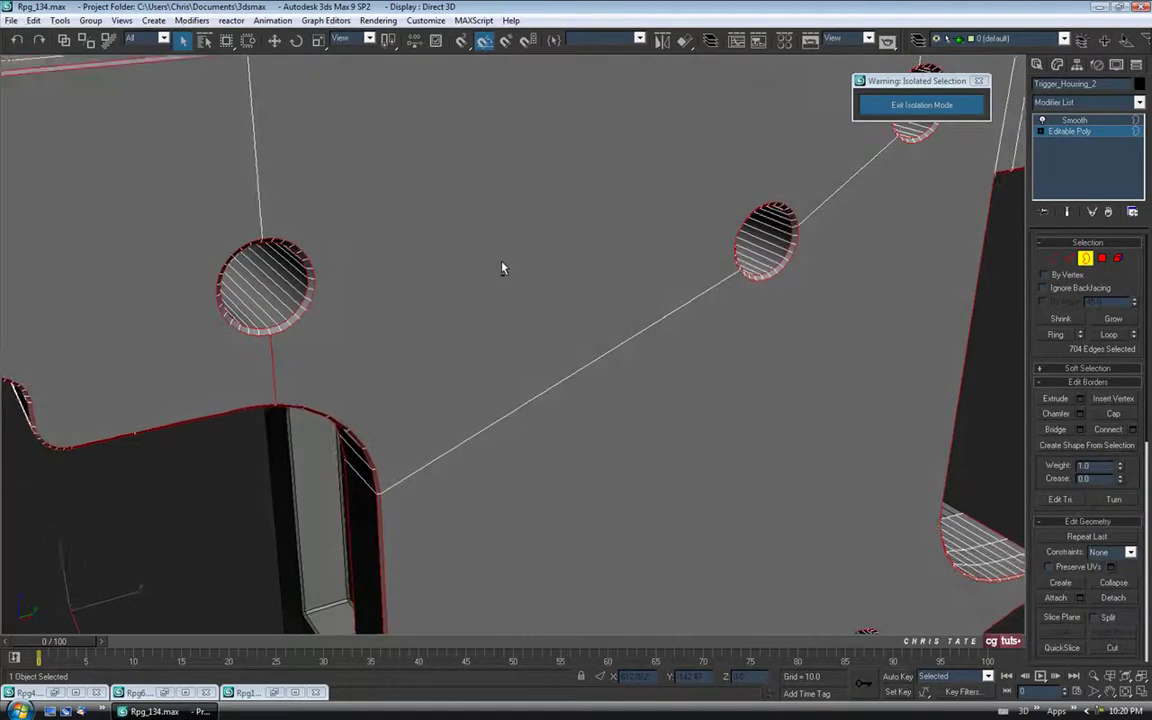
key("F3")
middle_click_drag(430, 279, 448, 331)
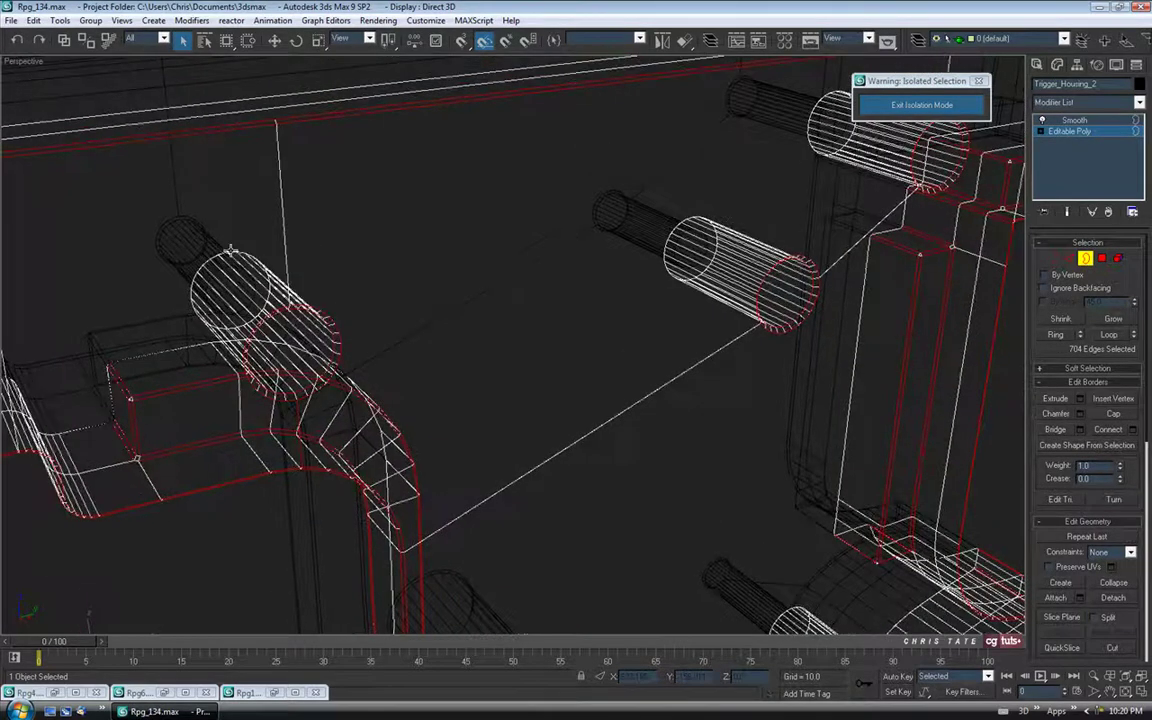
Cap the open inner-end borders of the five small bolt holes in Trigger_Housing_2.
left_click(230, 250)
left_click(673, 230, "ctrl")
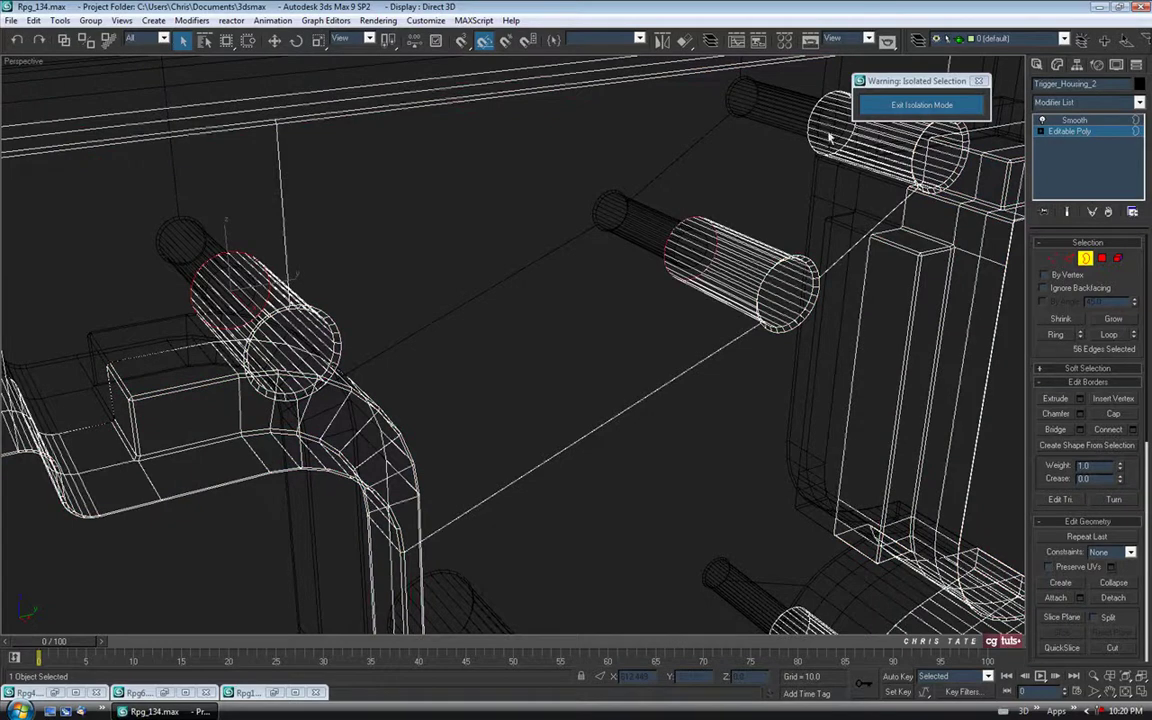
left_click(809, 130, "ctrl")
middle_click_drag(705, 394, 694, 131)
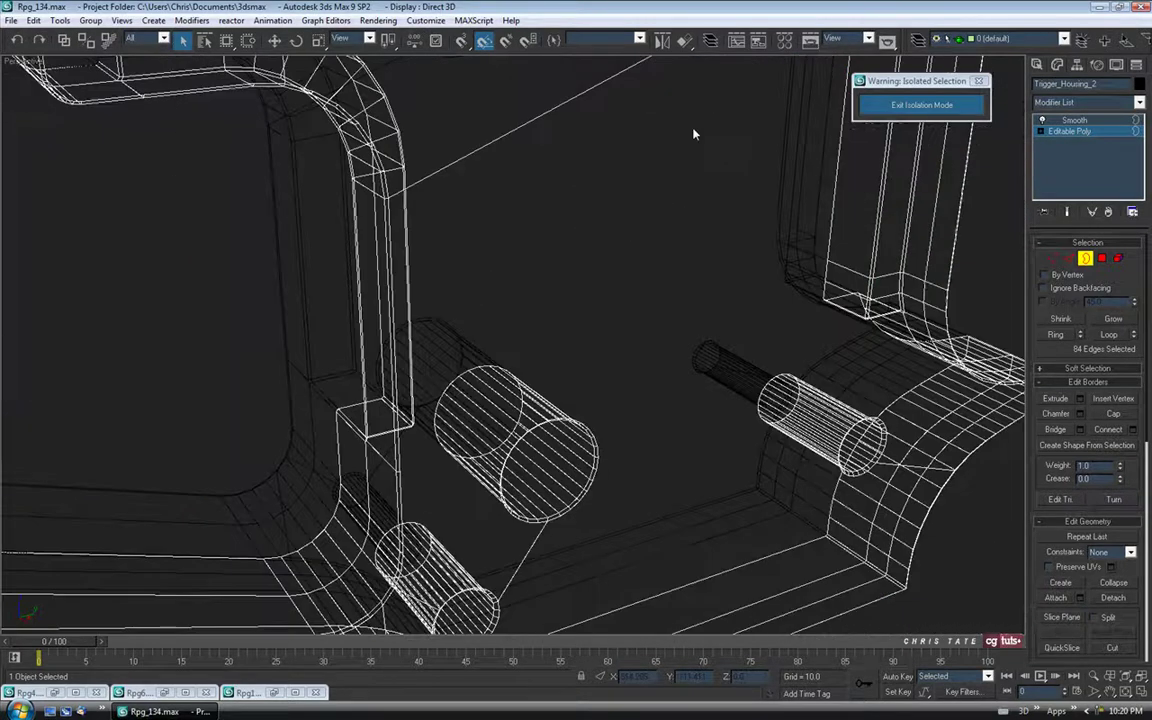
left_click(413, 522, "ctrl")
left_click(772, 395, "ctrl")
mouse_move(558, 235)
middle_mouse_down("alt")
mouse_move(508, 319)
mouse_move(560, 355)
mouse_move(391, 312)
mouse_move(416, 300)
middle_mouse_up("alt")
key("F3")
scroll(405, 300, "up", 4)
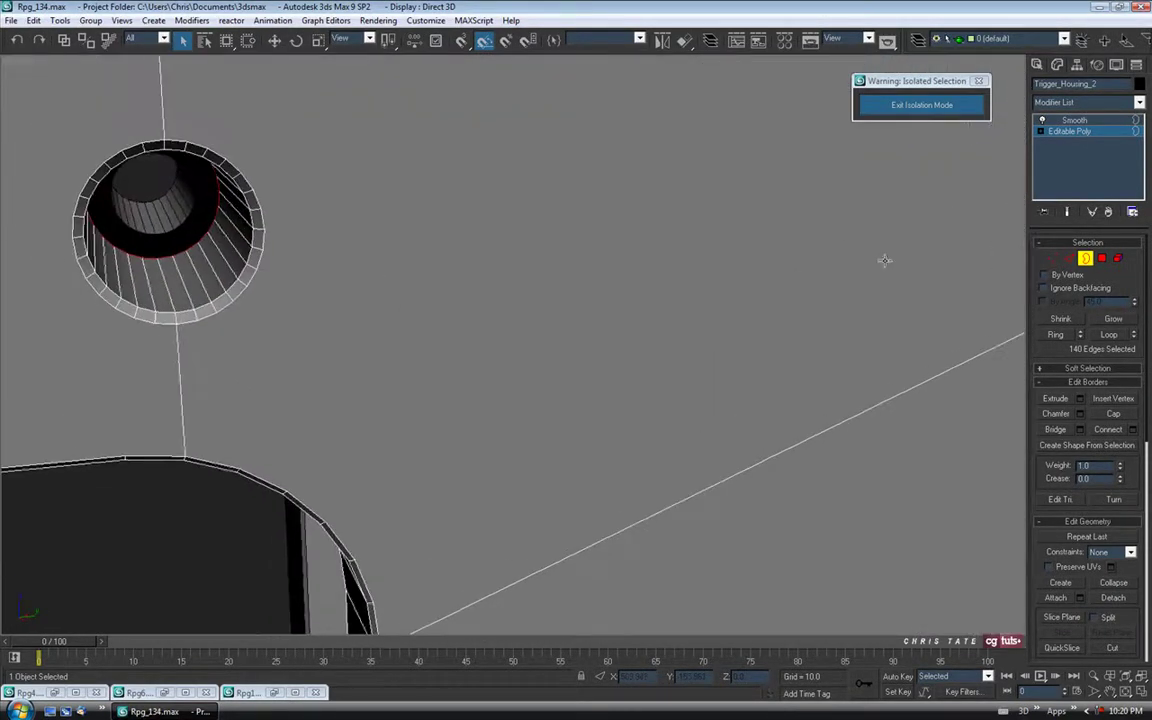
left_click(1118, 415)
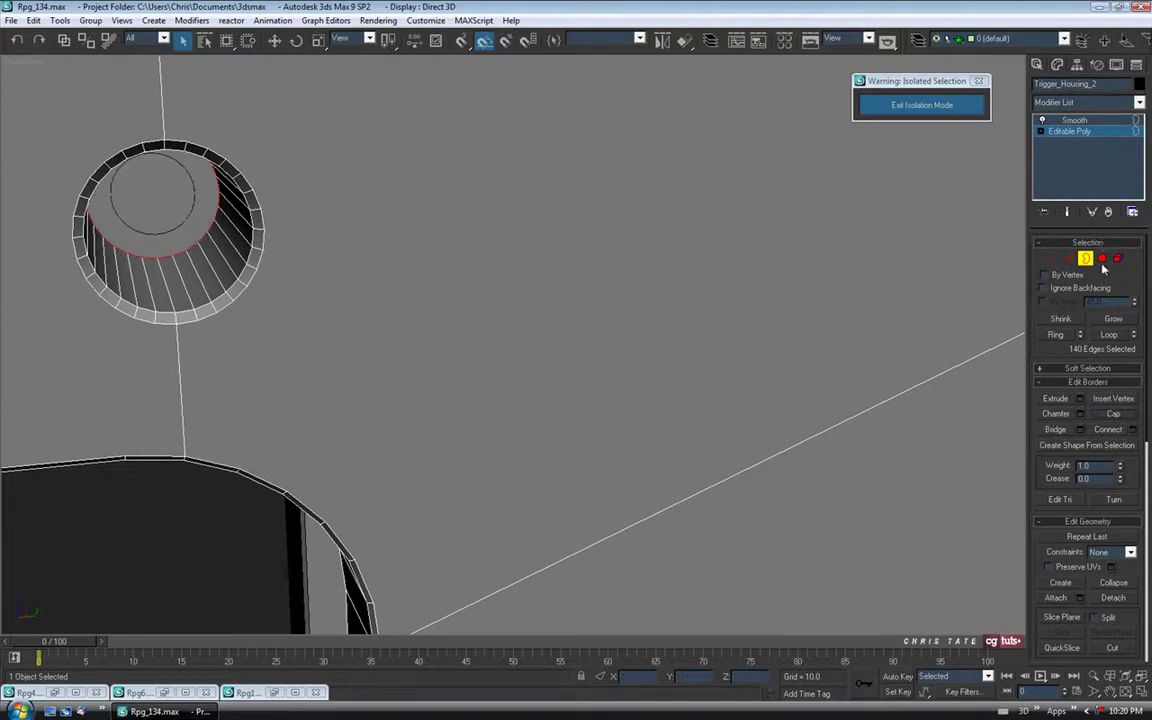
Convert the border selection to polygons and shrink it to only the five hole caps.
left_click(1102, 262, "ctrl")
middle_click_drag(785, 282, 717, 274)
scroll(712, 262, "down", 3)
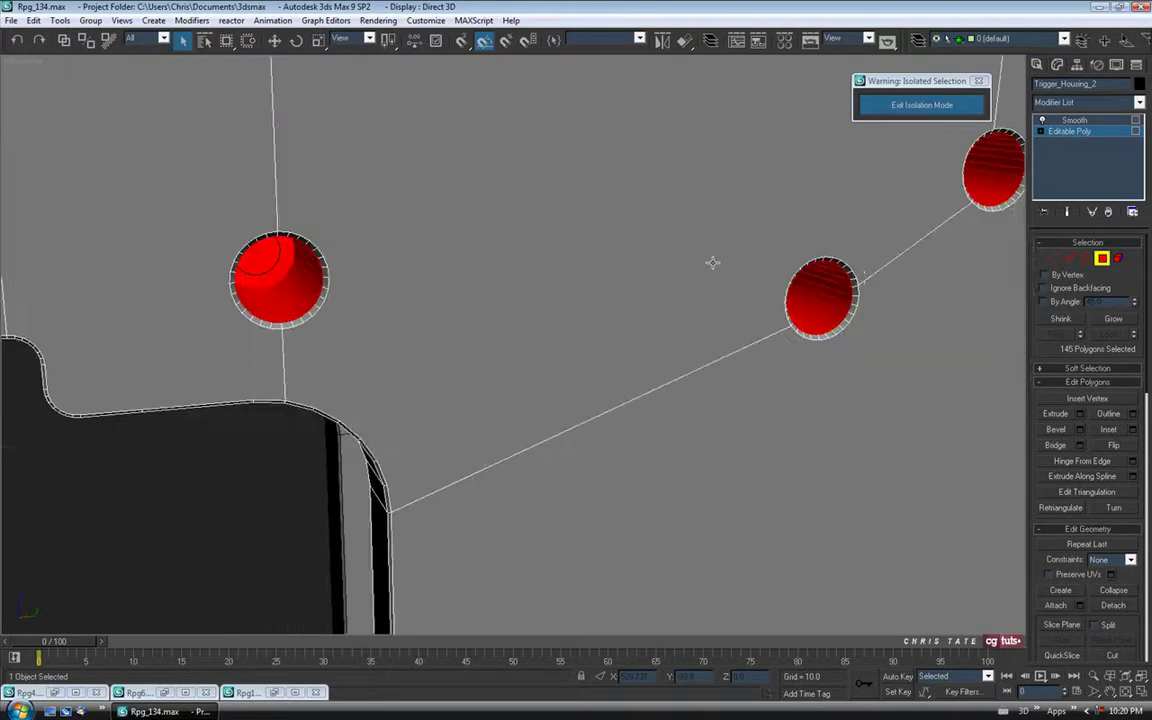
key("F3")
middle_click_drag(670, 330, 679, 350, "alt")
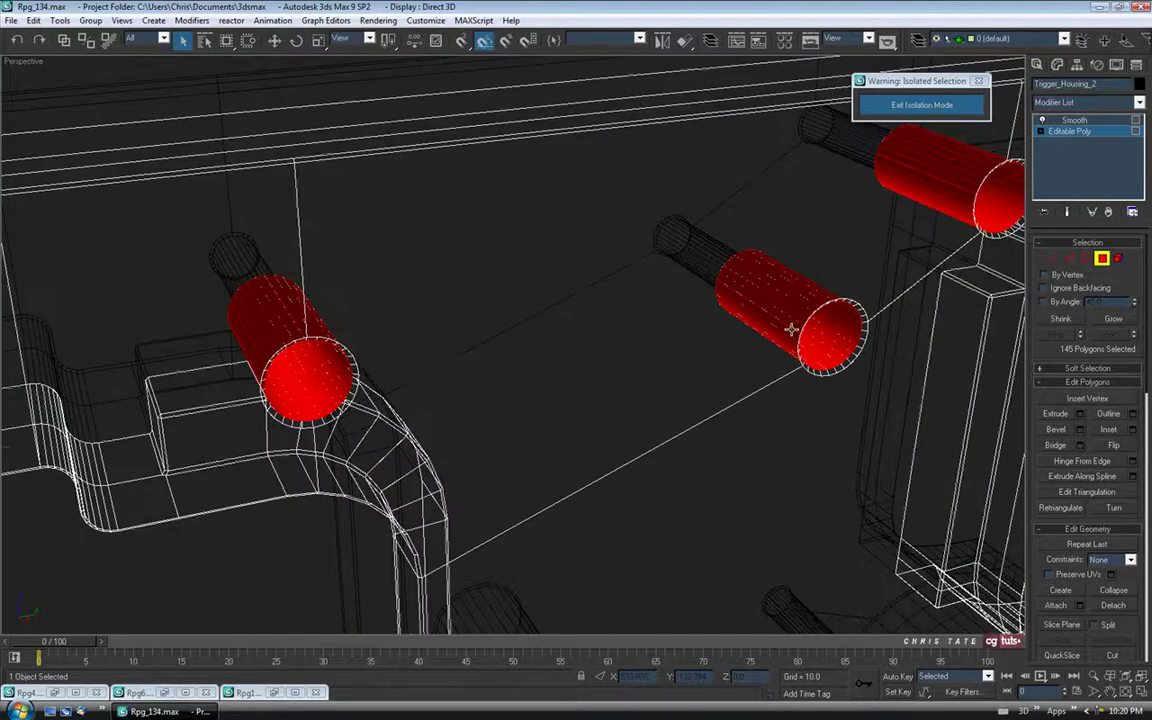
left_click(1063, 322)
middle_click_drag(722, 409, 665, 375)
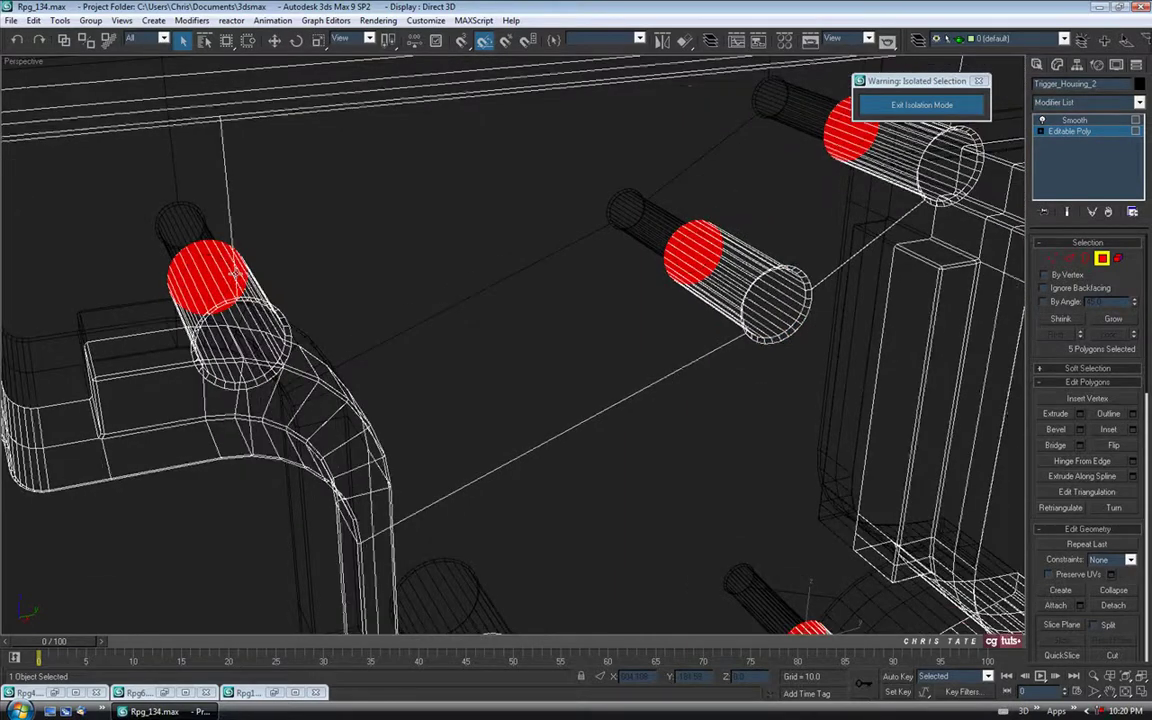
Inset the five hole caps as a group by 0.6, checking against the narrower holes behind in the Right wireframe view.
key("F3")
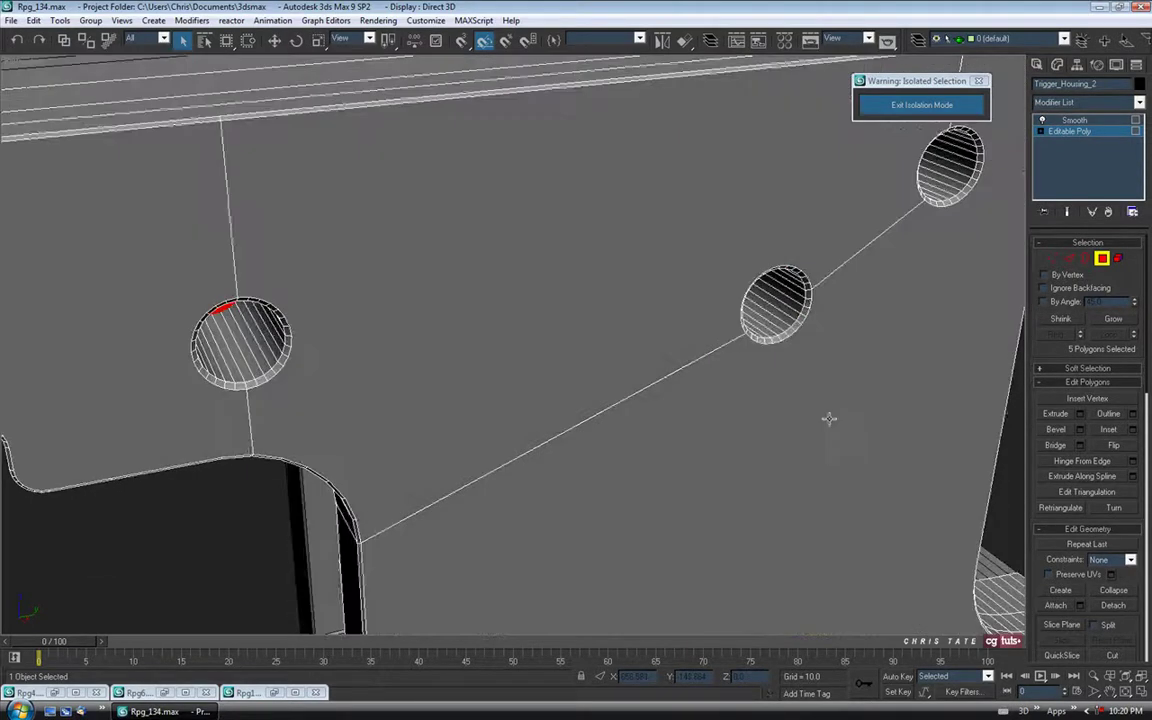
middle_click_drag(626, 428, 606, 391, "alt")
key("alt+w")
key("alt+w")
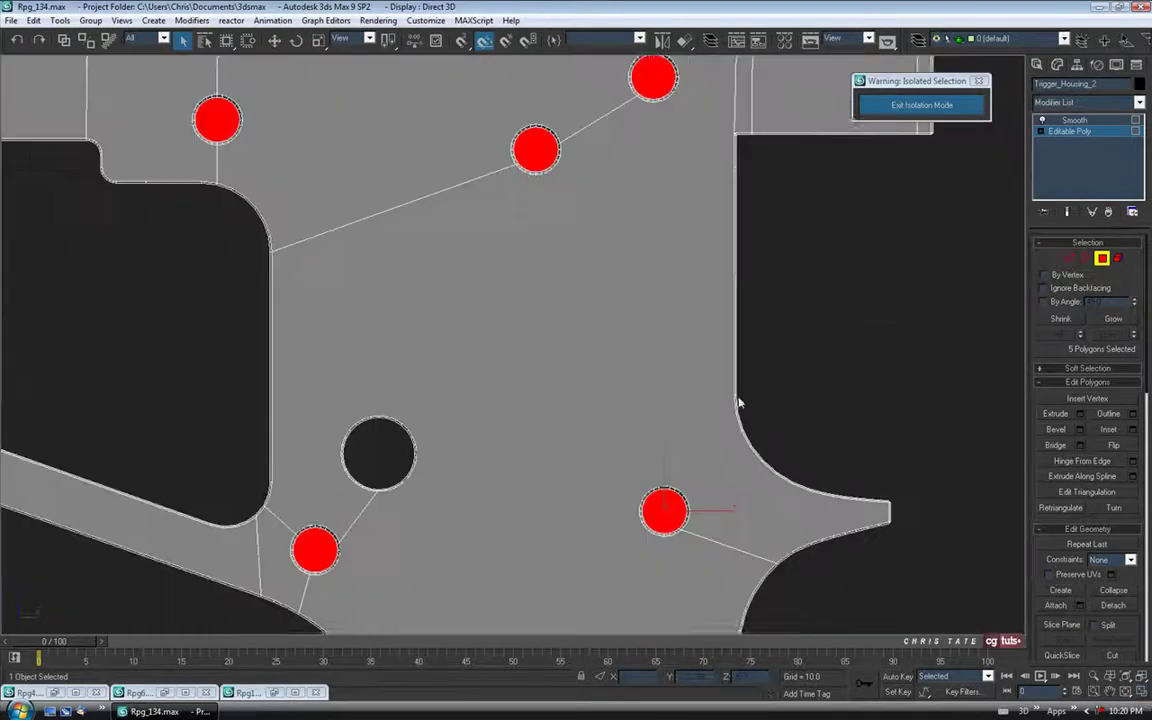
middle_click_drag(531, 330, 541, 463)
key("F3")
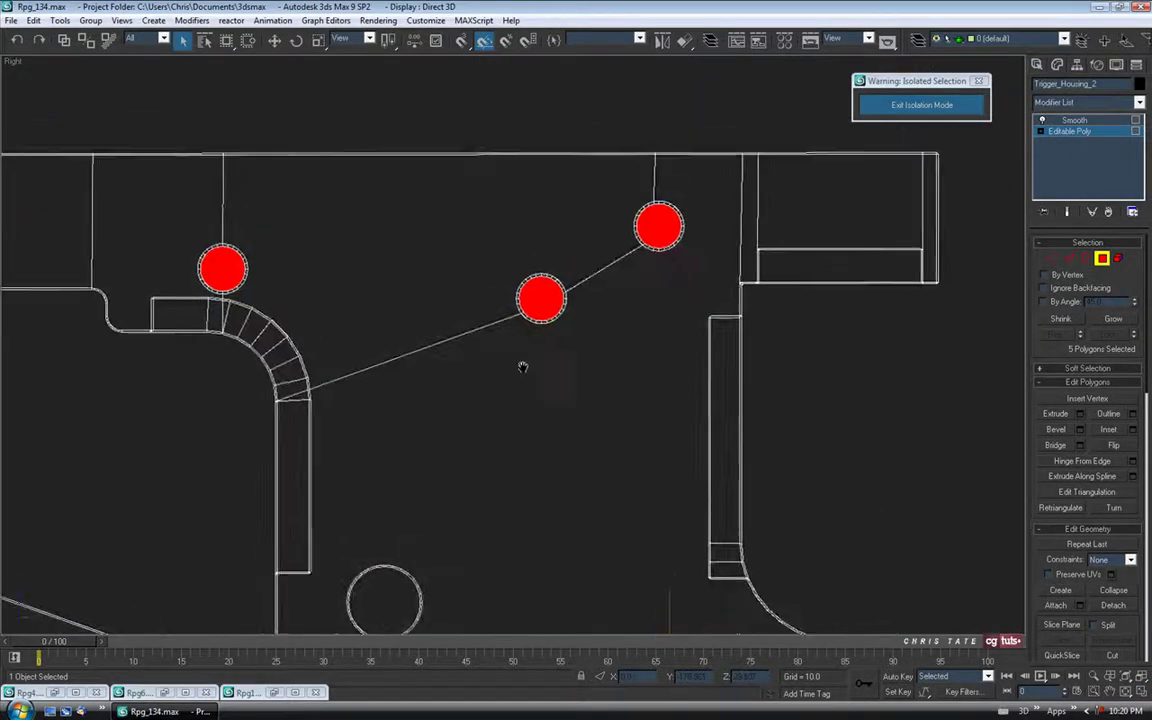
scroll(532, 352, "up", 10)
scroll(554, 357, "up", 5)
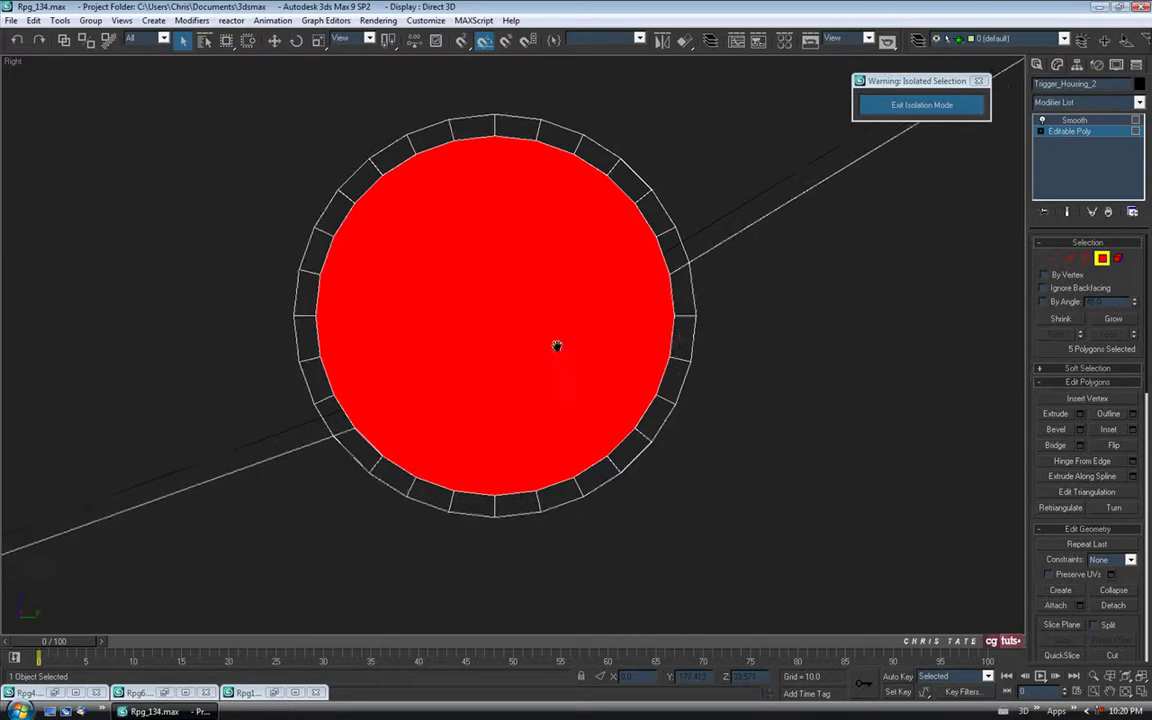
key("F2")
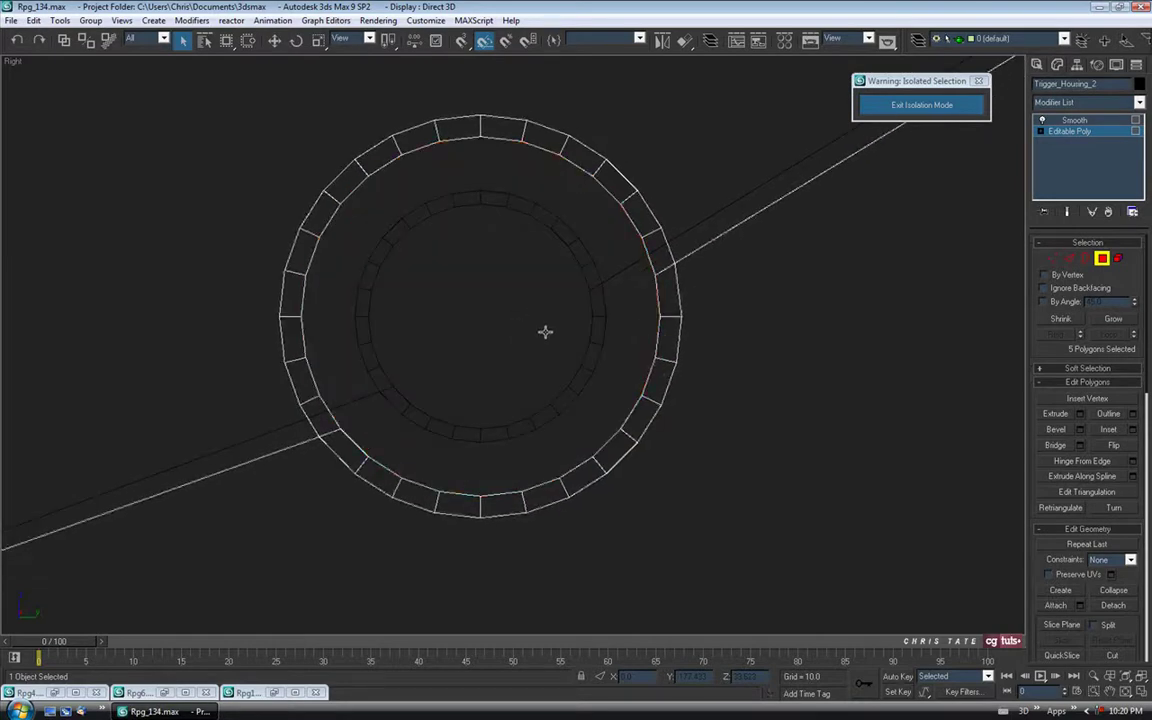
middle_click_drag(545, 332, 545, 356)
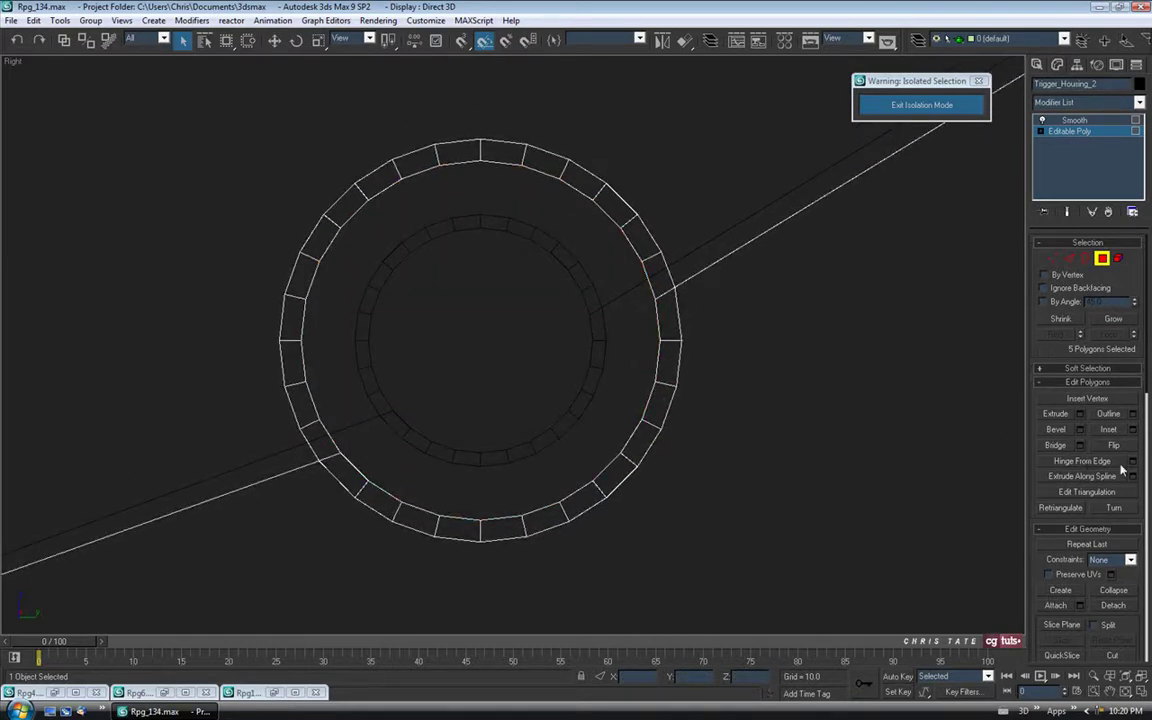
left_click(1134, 430)
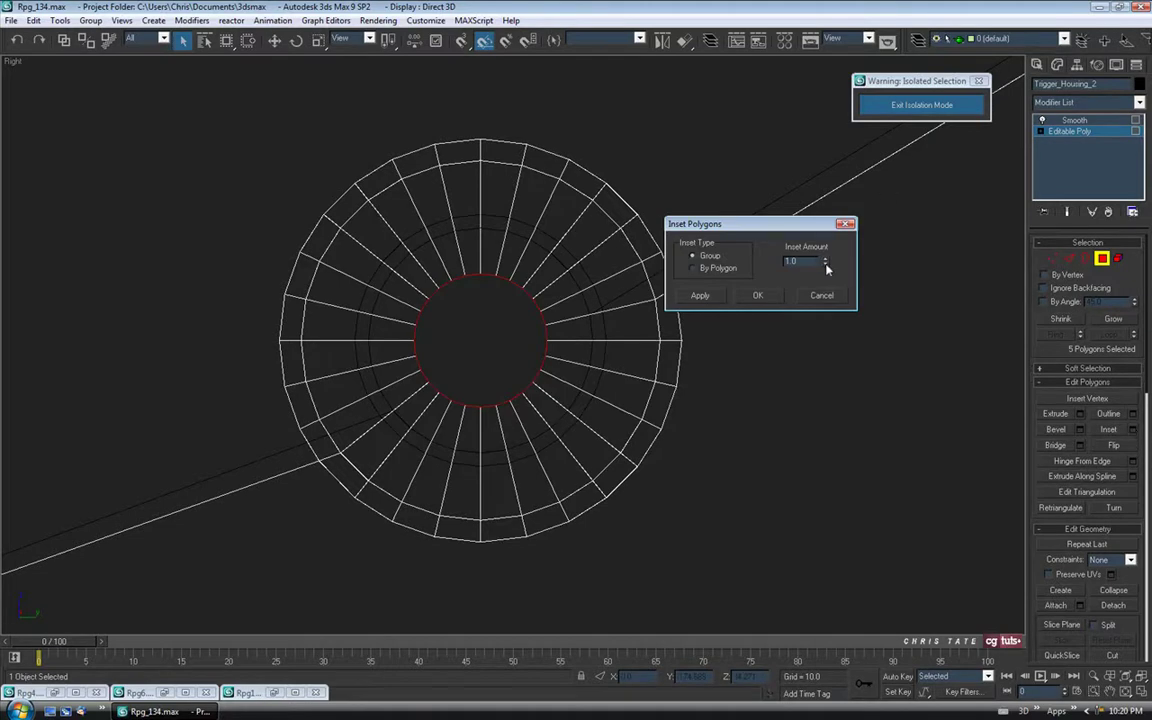
left_click_drag(827, 267, 827, 292)
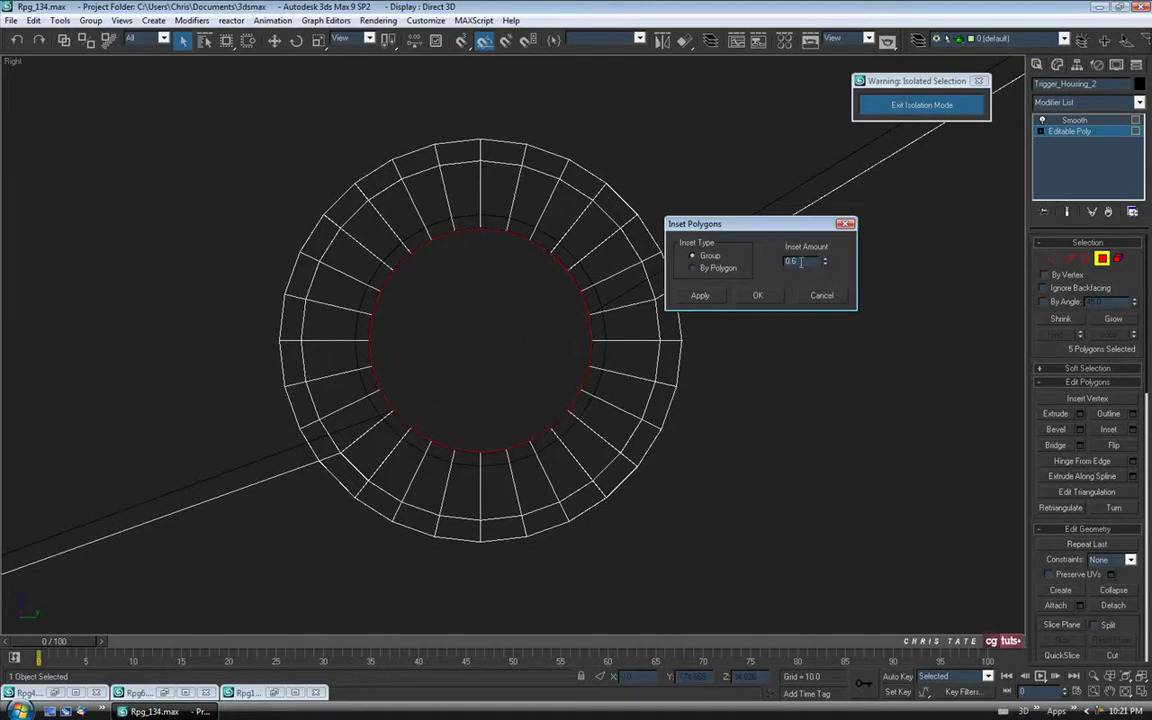
left_click(758, 296)
Delete the inset centre polygons of the five caps to open the bolt holes into the other housing half.
key("alt+w")
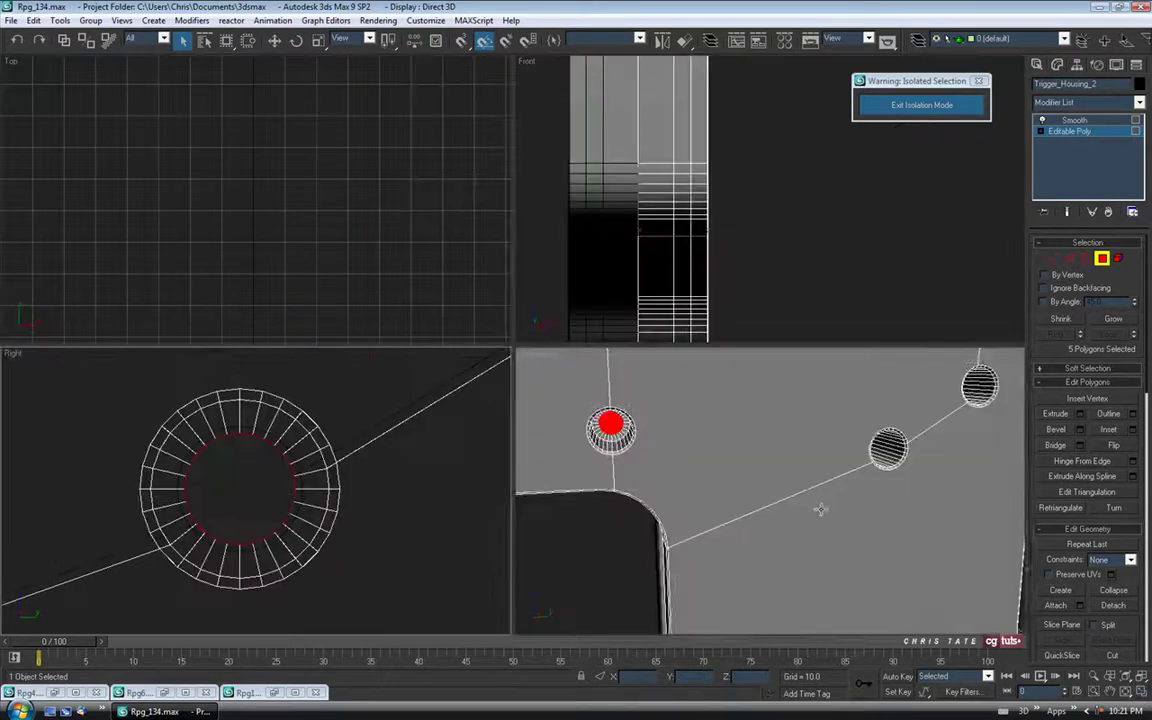
key("alt+w")
scroll(342, 315, "up", 3)
middle_click_drag(342, 315, 541, 379)
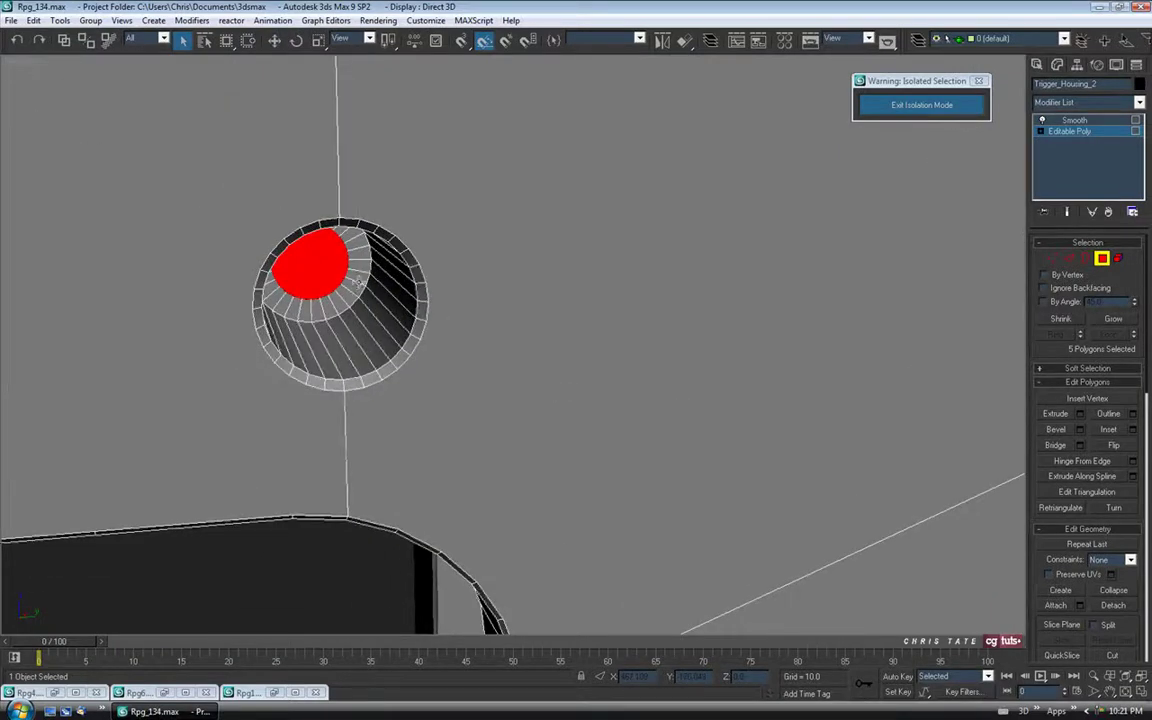
key("Delete")
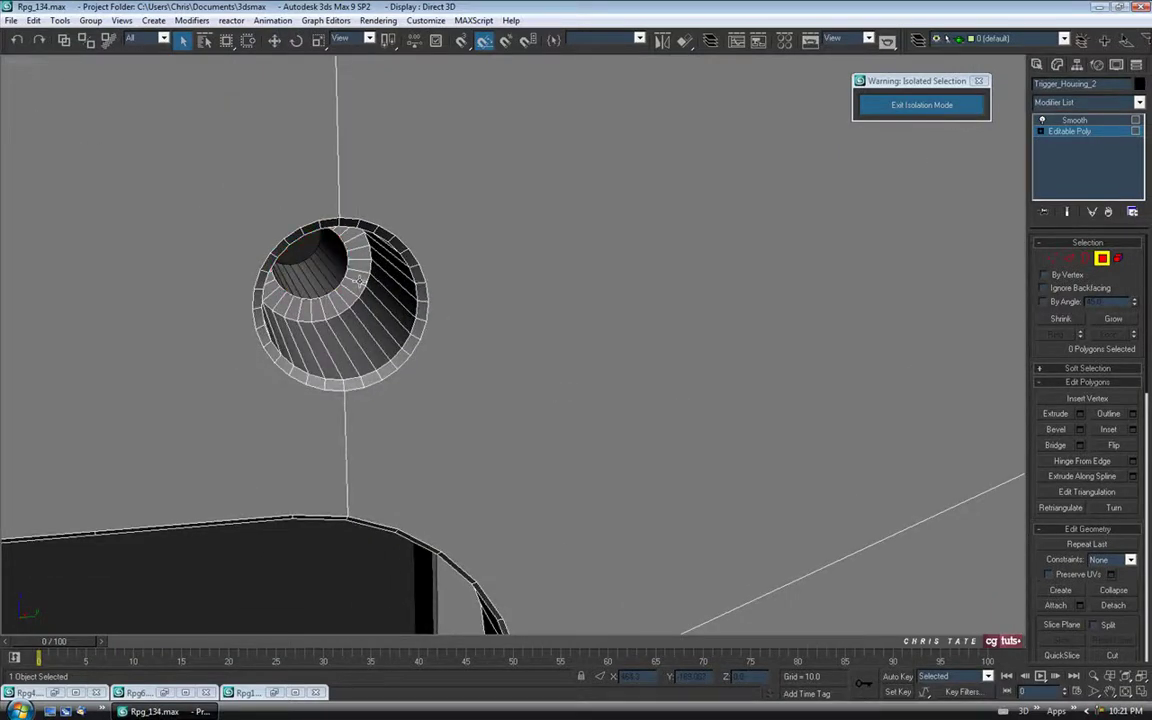
Examine the stepped inside of the bolt hole above the trigger opening and the housing's other holes.
scroll(362, 285, "up", 6)
scroll(396, 294, "down", 3)
middle_click_drag(397, 286, 337, 211, "alt")
middle_click_drag(330, 293, 365, 313, "alt")
scroll(375, 309, "down", 3)
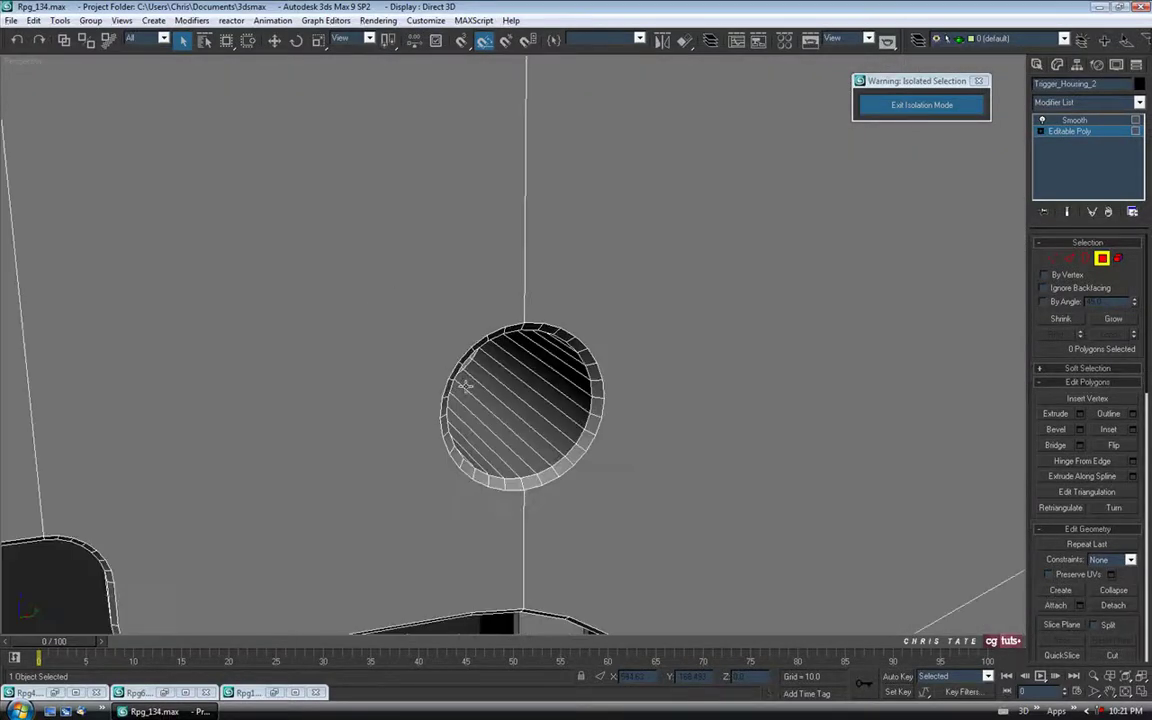
middle_click_drag(466, 386, 447, 375, "alt")
scroll(447, 375, "down", 3)
middle_click_drag(550, 427, 452, 370)
scroll(431, 339, "down", 3)
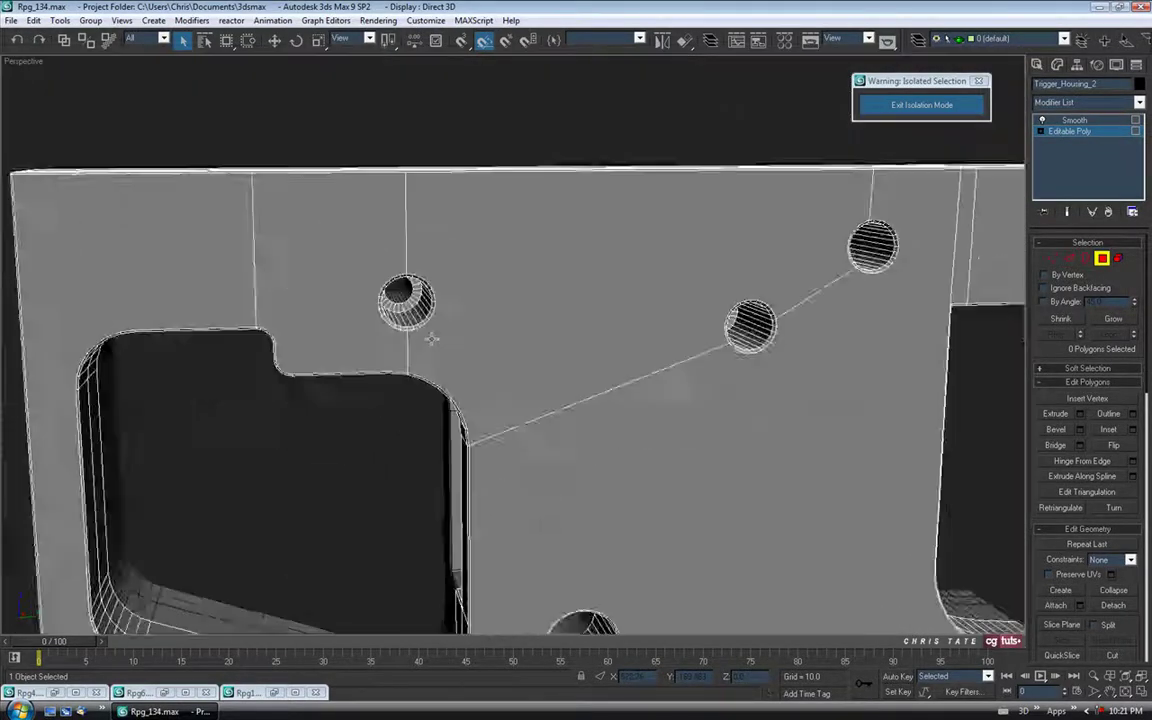
scroll(431, 339, "down", 4)
middle_click_drag(462, 324, 430, 286, "alt")
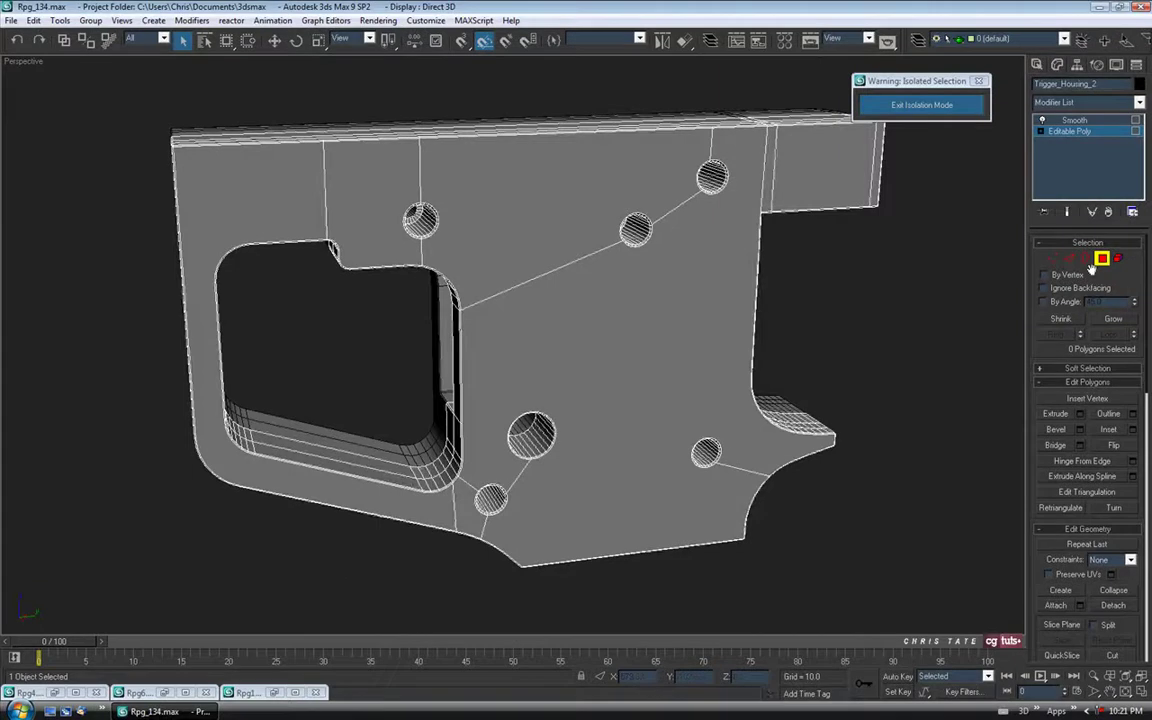
Leave polygon editing, deselect the trigger housing and save the scene as the next numbered file, Rpg_135.
left_click(1074, 120)
middle_click_drag(690, 300, 624, 307, "alt")
middle_click_drag(605, 406, 579, 393)
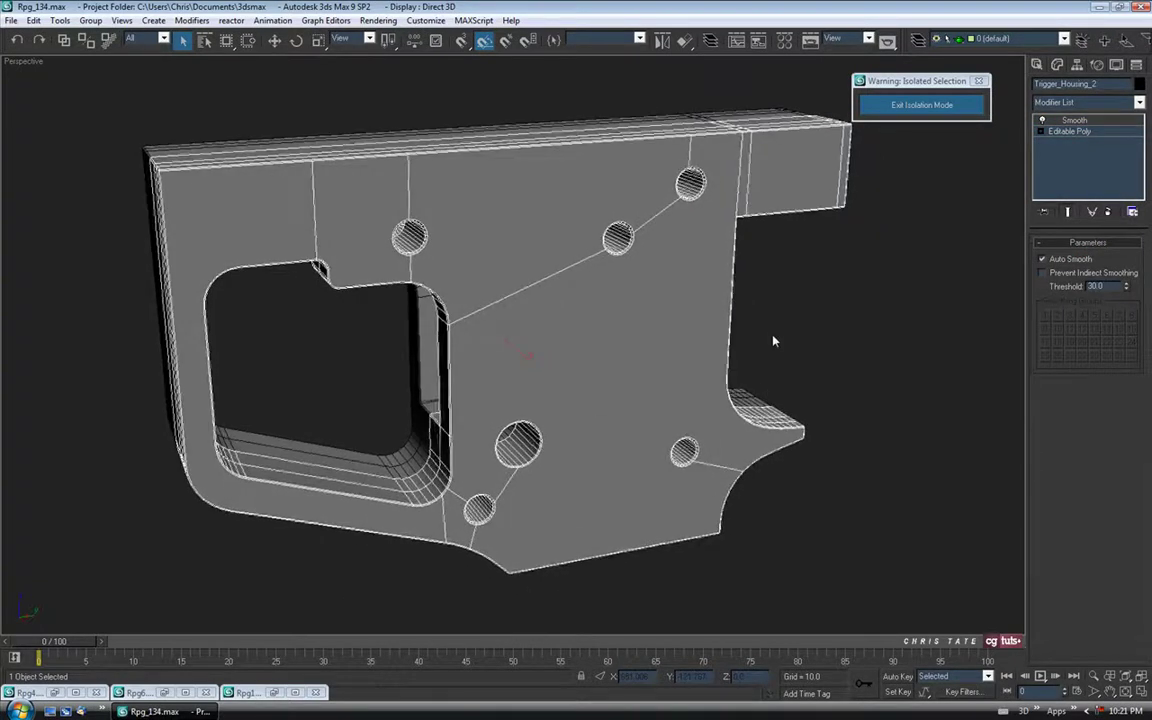
left_click(775, 340)
middle_click_drag(636, 307, 634, 312)
left_click(10, 20)
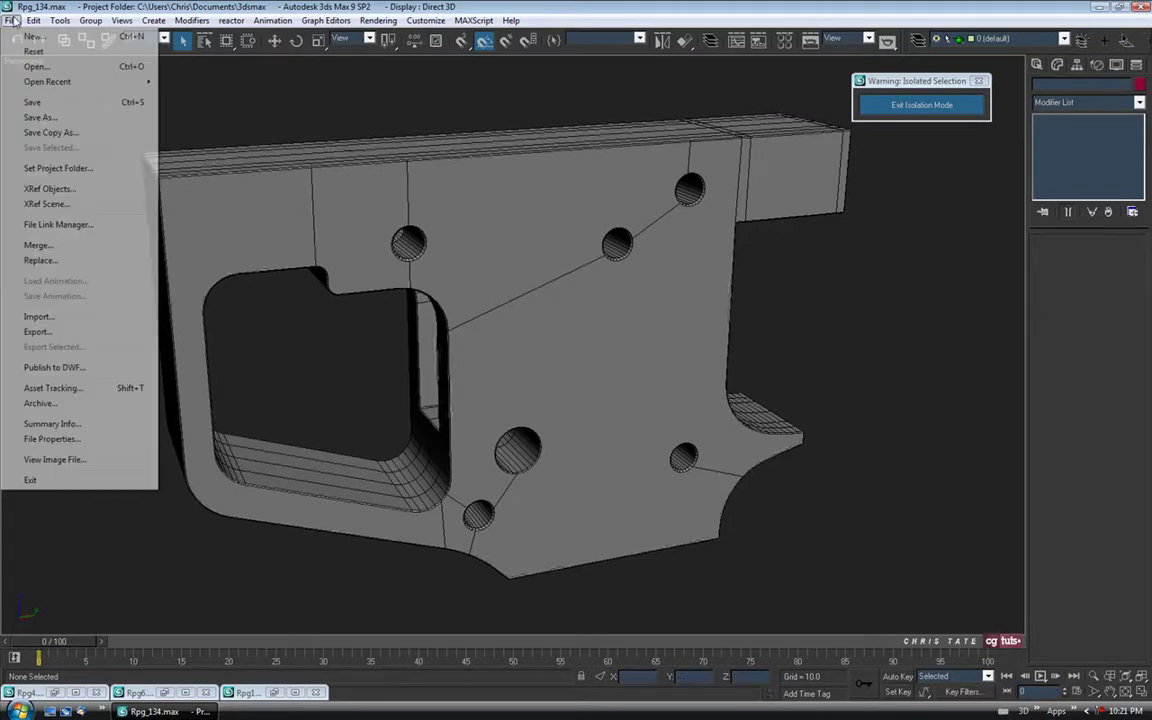
left_click(40, 116)
left_click(318, 469)
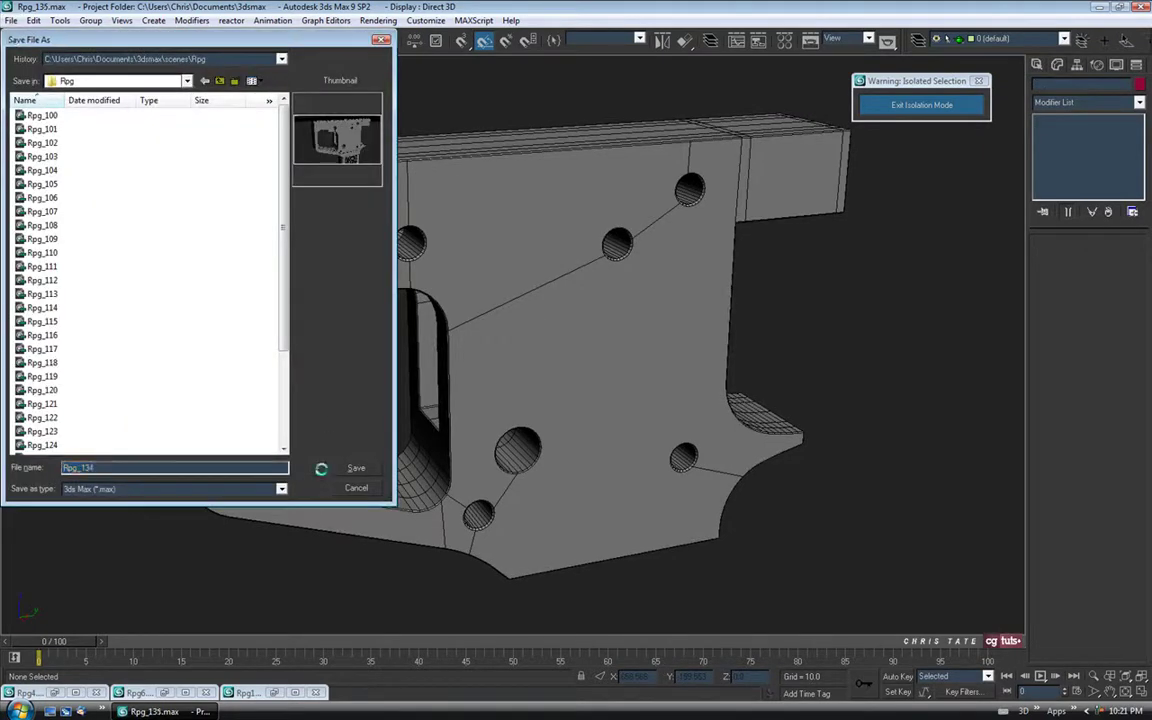
Examine the screws on the trigger housing's face plate in the Rpg4.jpg reference photo at 2:1 zoom.
left_click(604, 360)
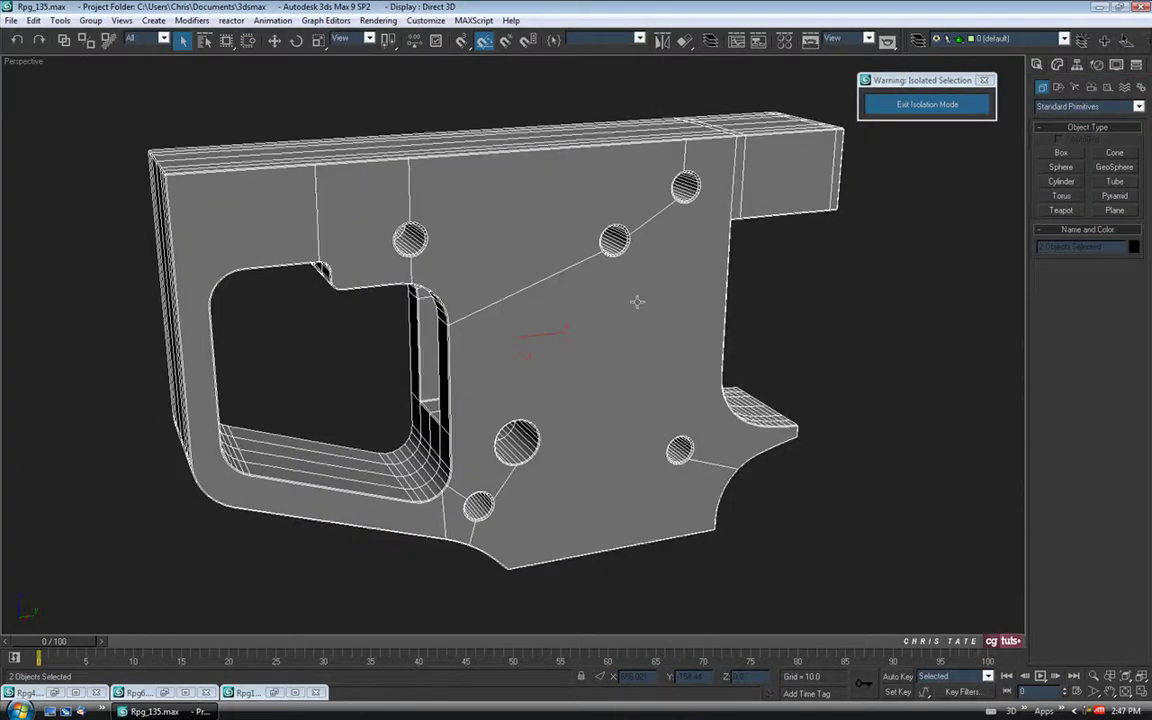
left_click(56, 693)
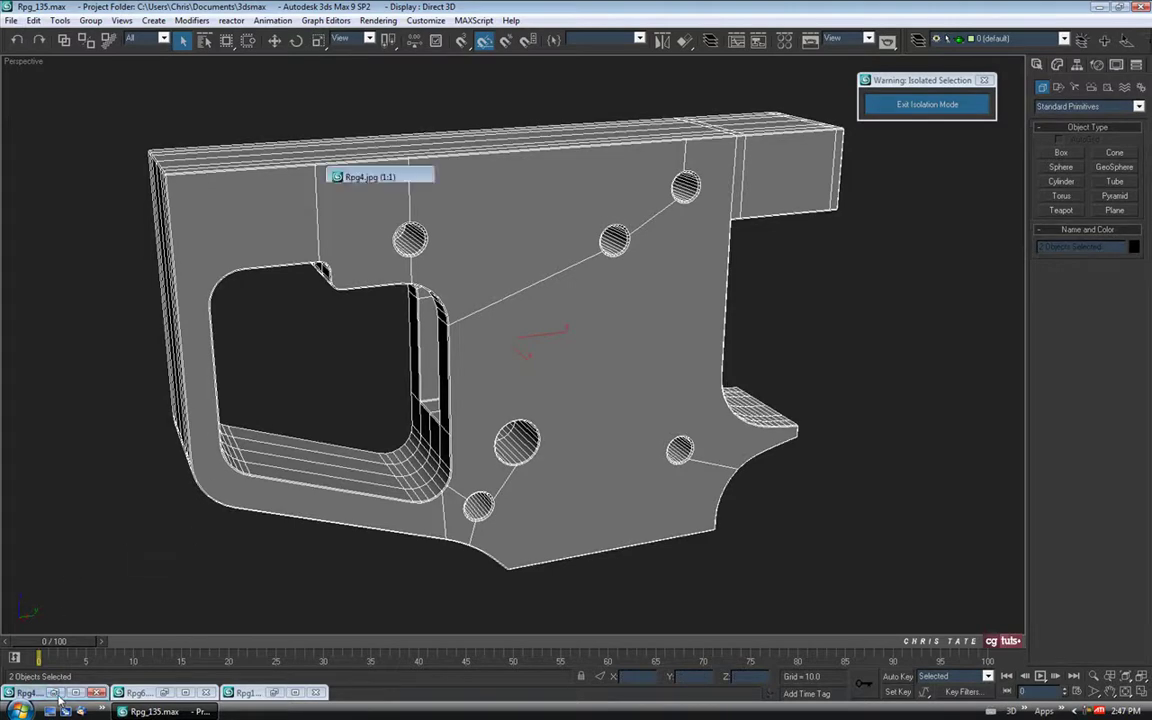
left_click_drag(648, 180, 360, 92)
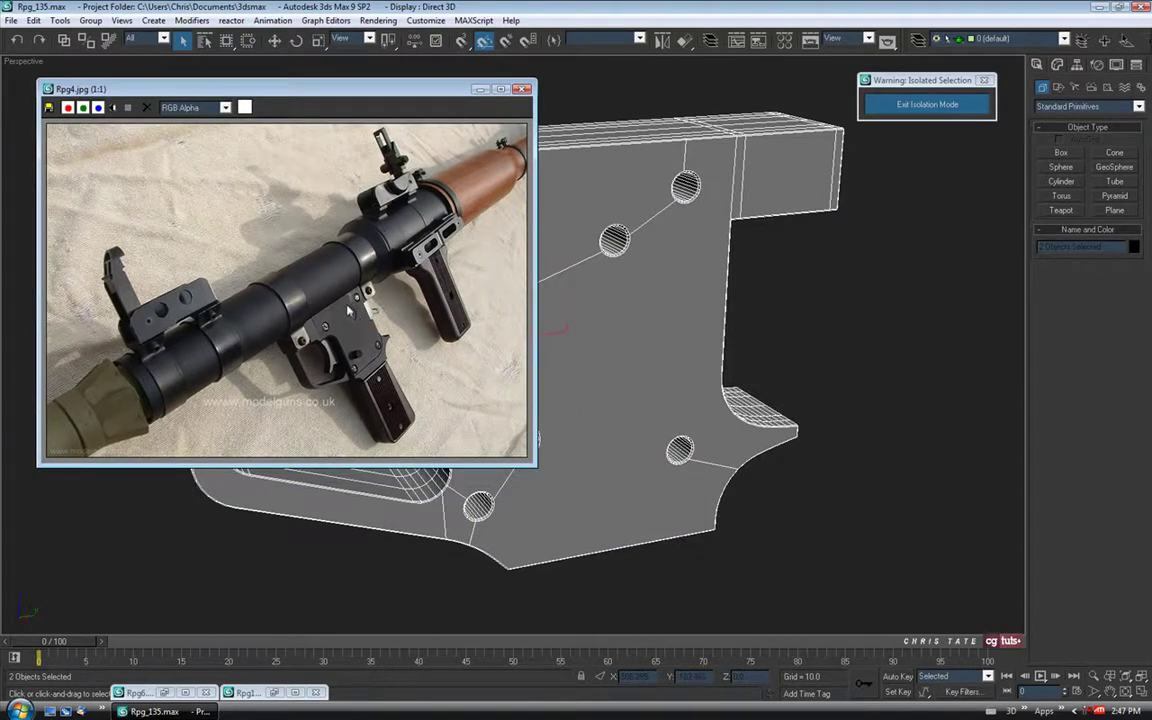
scroll(349, 311, "up", 1)
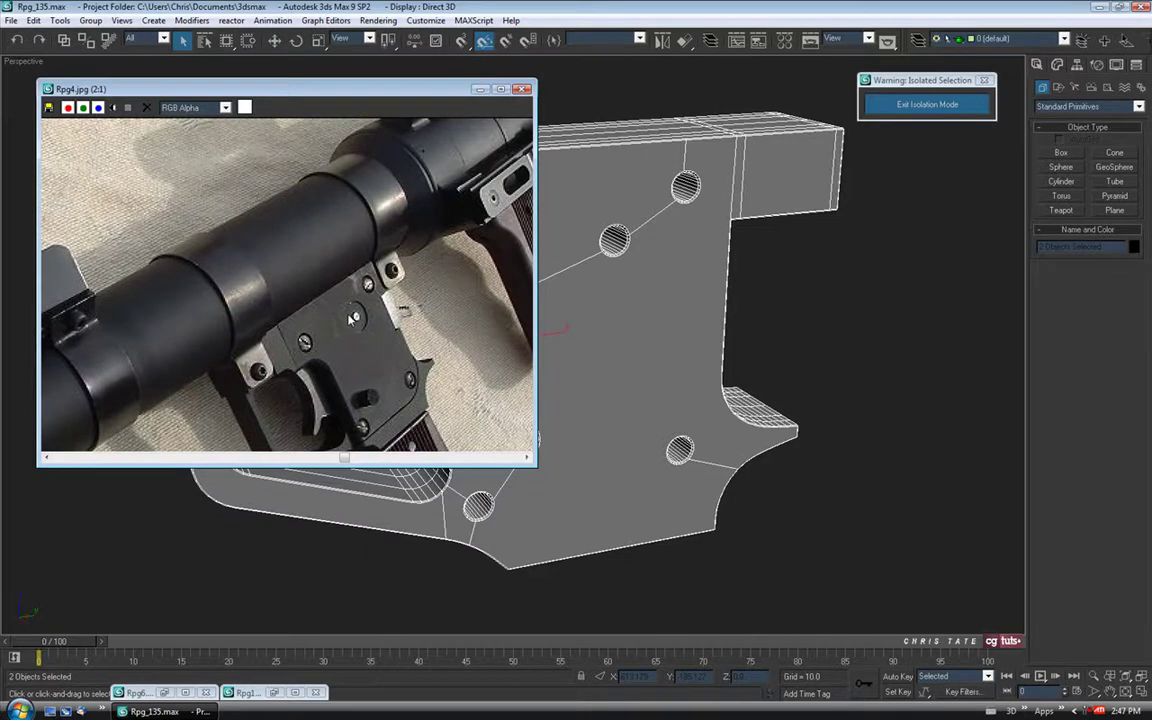
left_click(479, 89)
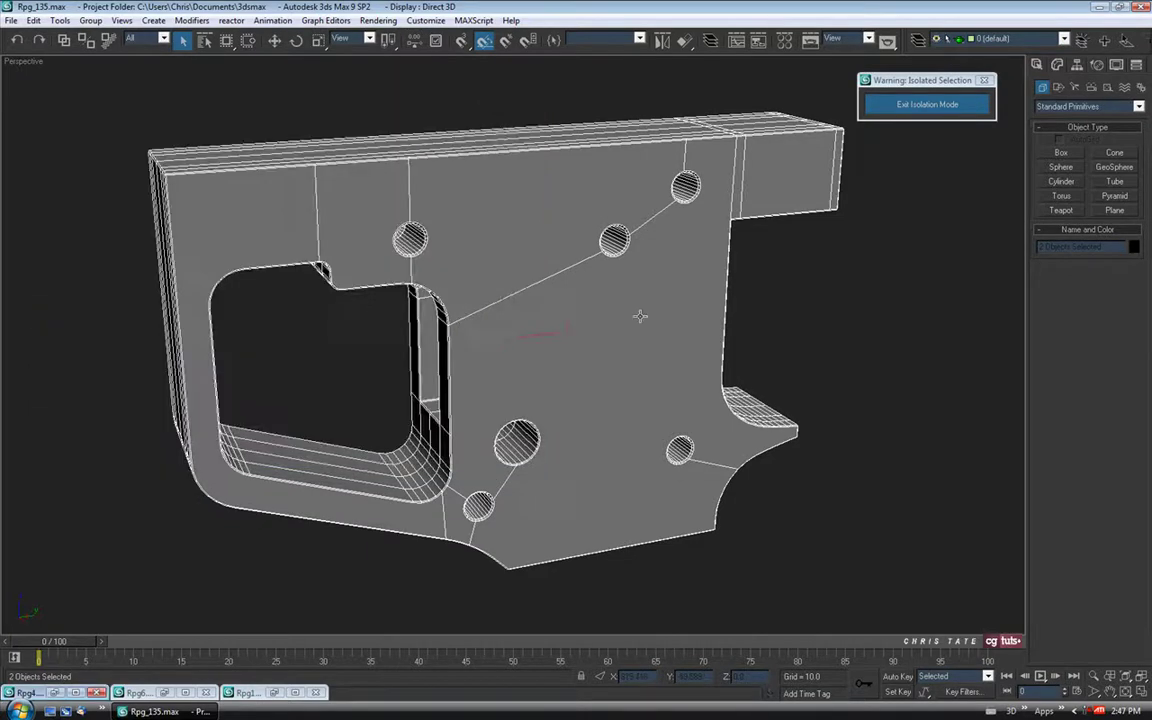
middle_click_drag(640, 381, 598, 348, "alt")
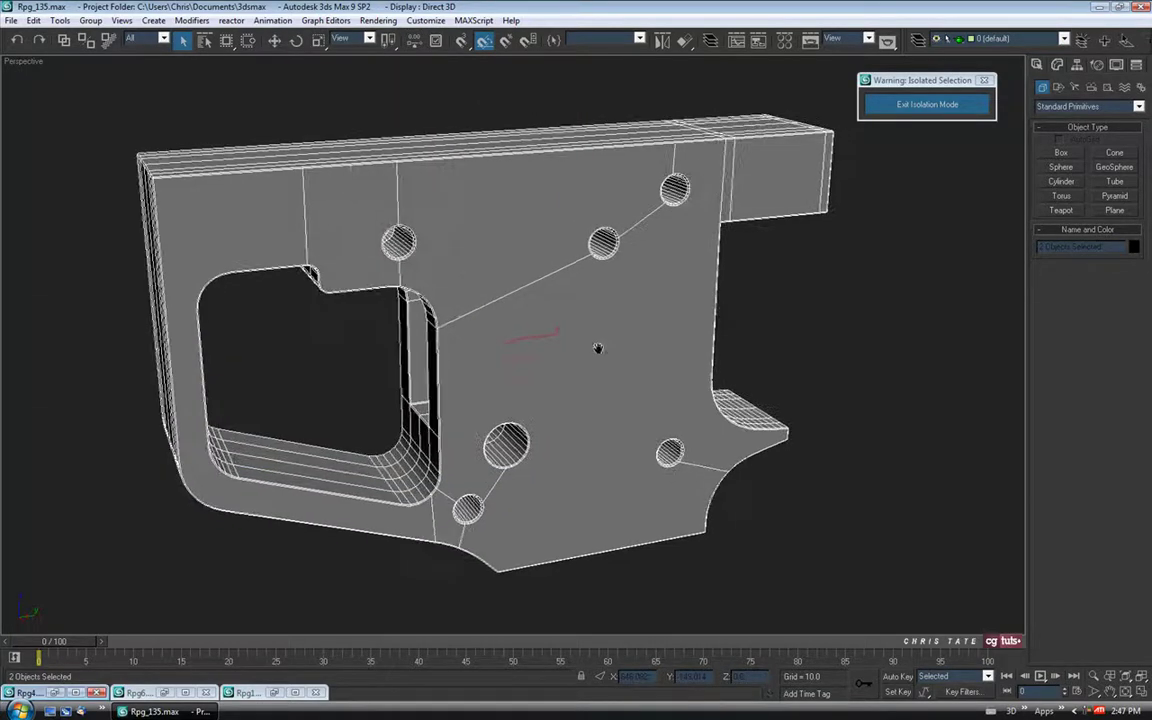
Unhide all objects and select the trigger housing's face plate.
right_click(820, 324)
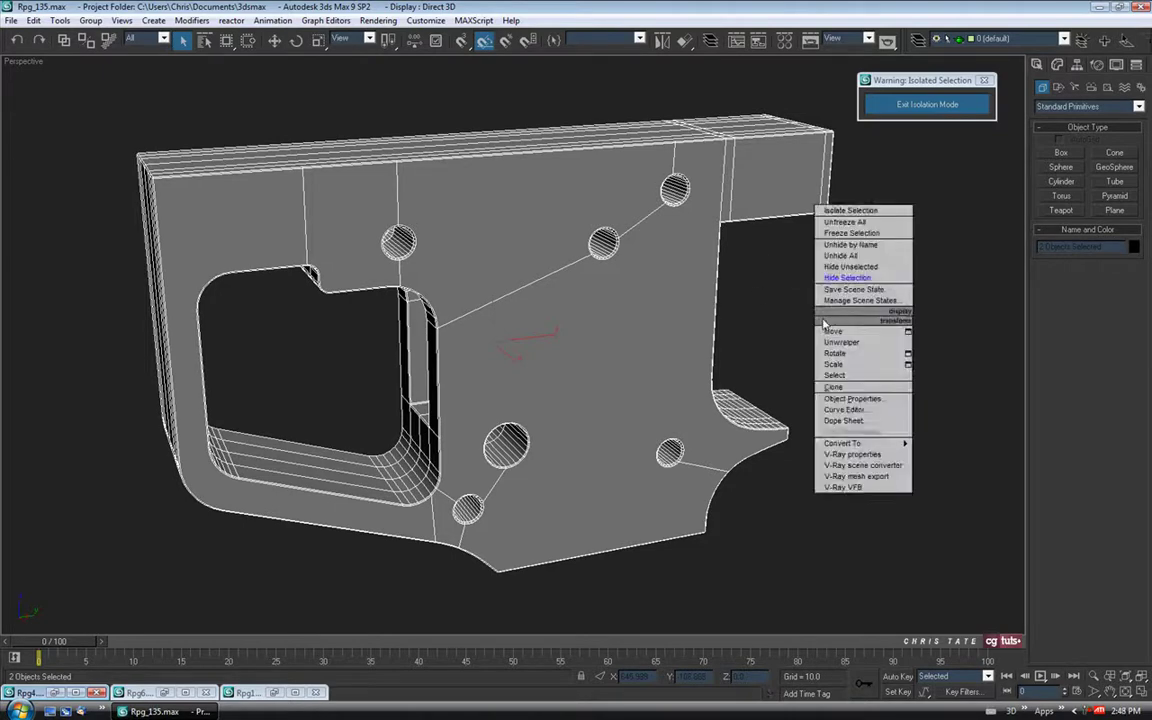
left_click(831, 263)
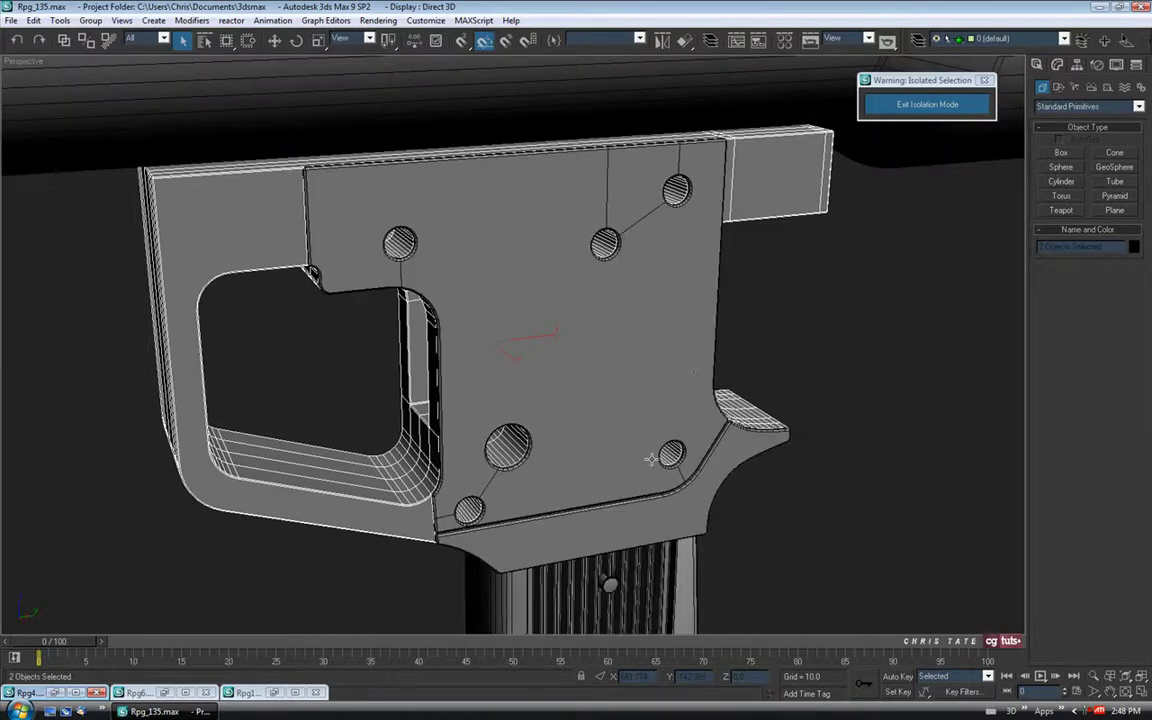
left_click(761, 449)
middle_click_drag(779, 436, 773, 429)
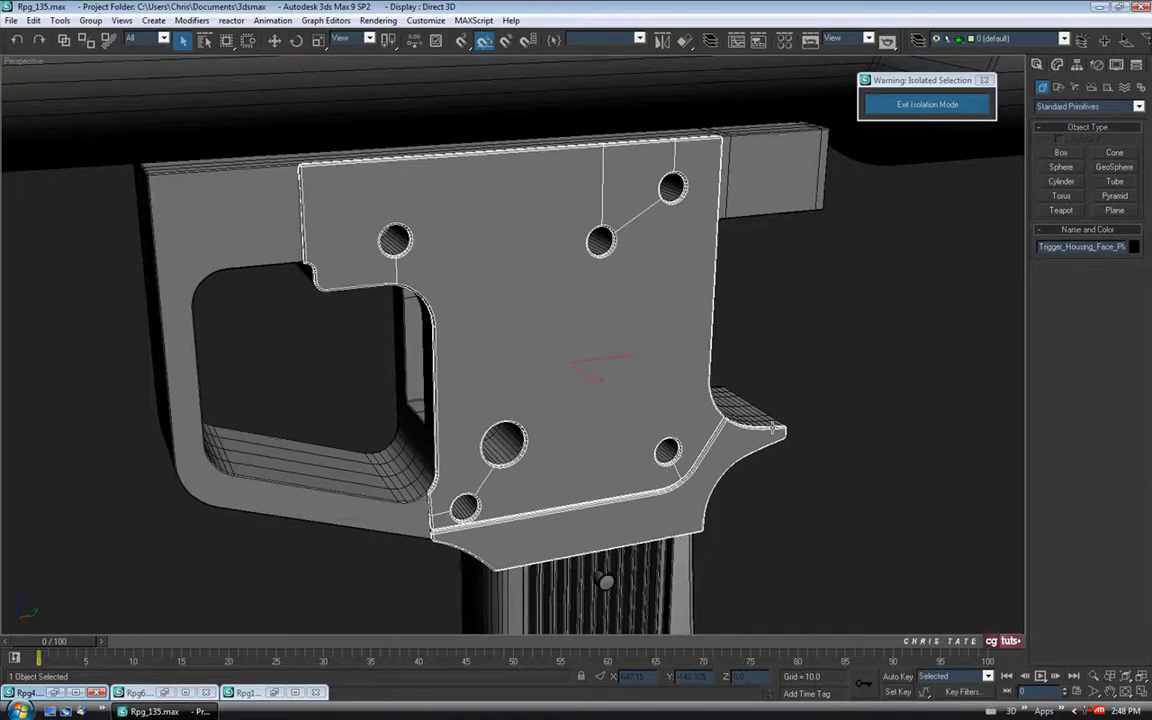
Assign the blue 03 - Default material to the trigger housing's face plate.
key("m")
left_click_drag(192, 118, 470, 275)
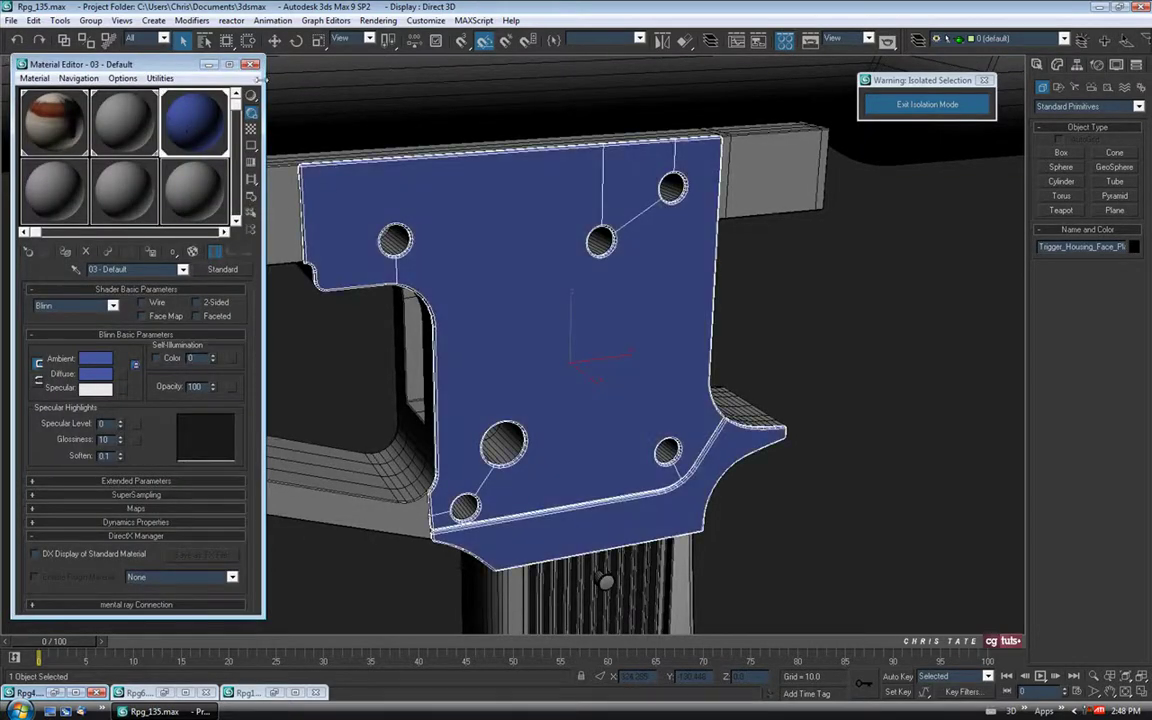
left_click(251, 64)
middle_click_drag(554, 400, 548, 404)
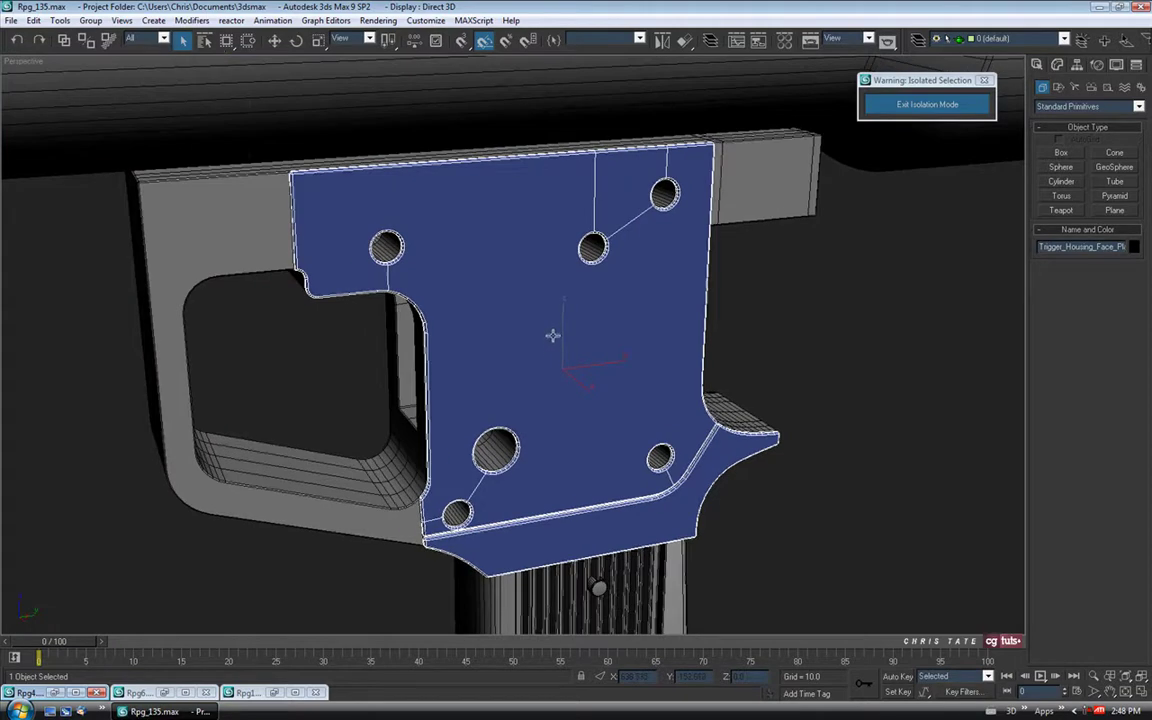
Isolate the blue face plate and bring the middle hole of its upper row into close view.
key("alt+q")
middle_click_drag(558, 238, 511, 296)
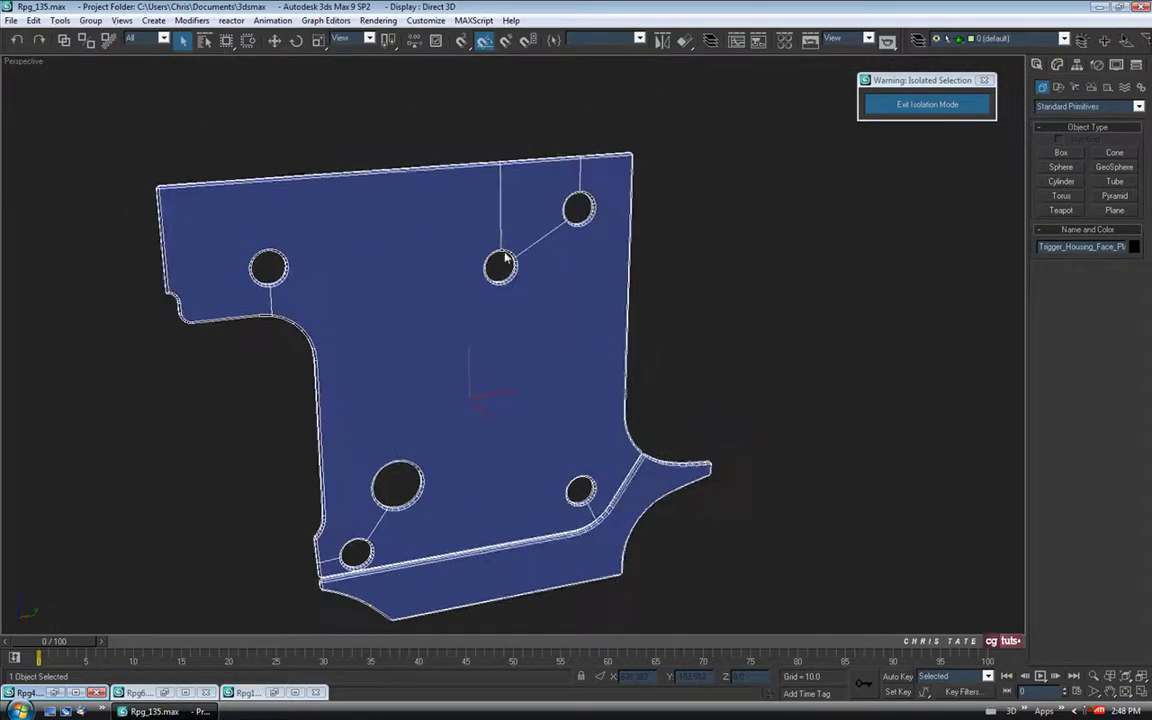
scroll(512, 232, "up", 5)
middle_click_drag(510, 174, 508, 180)
scroll(508, 177, "up", 3)
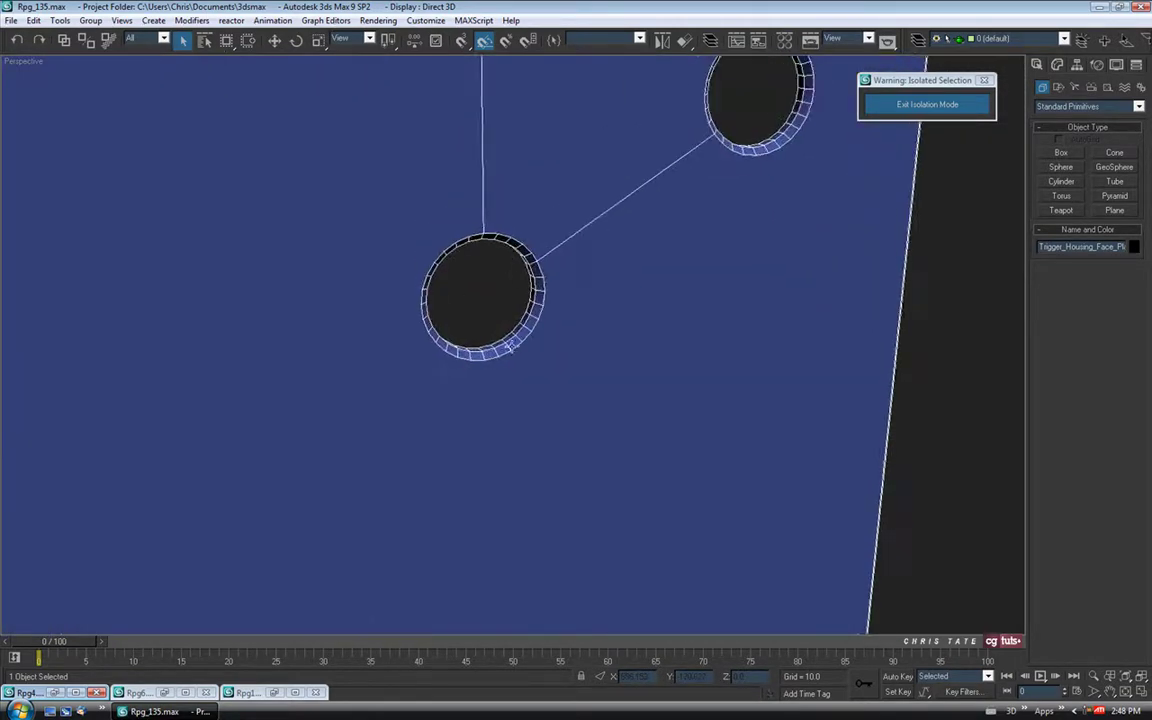
Reopen the Rpg4.jpg reference photo, reduce its window and park it beside the hole with the housing's screws in view.
left_click(56, 693)
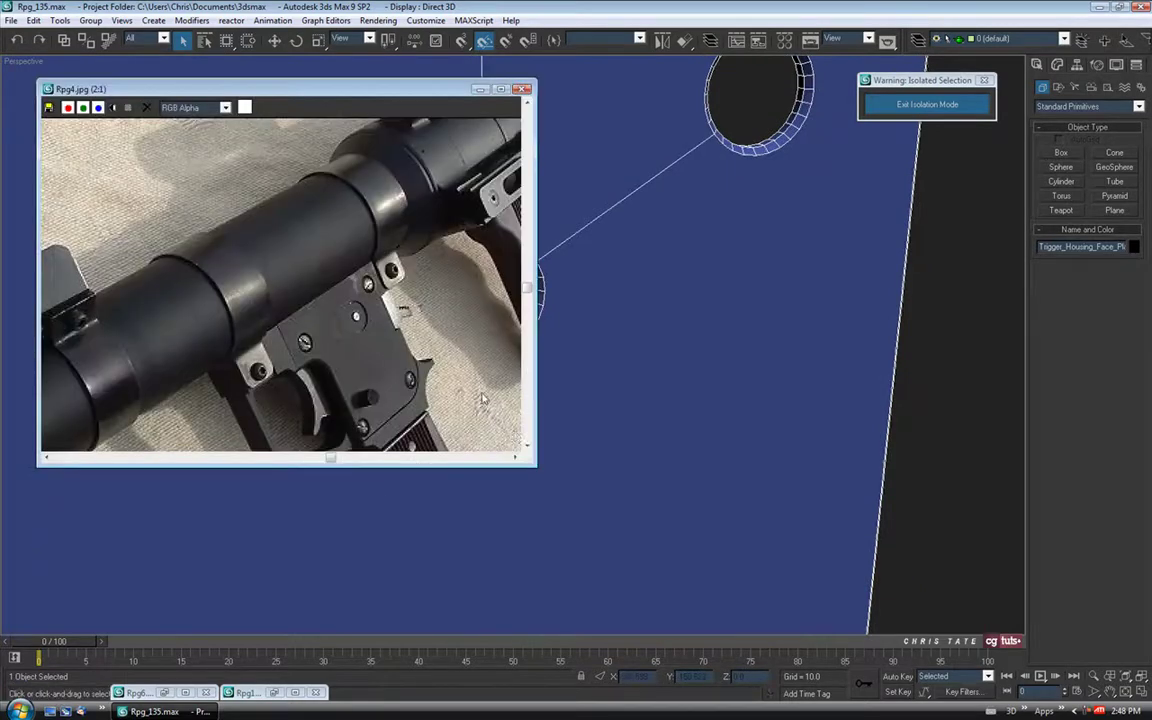
left_click_drag(536, 465, 403, 400)
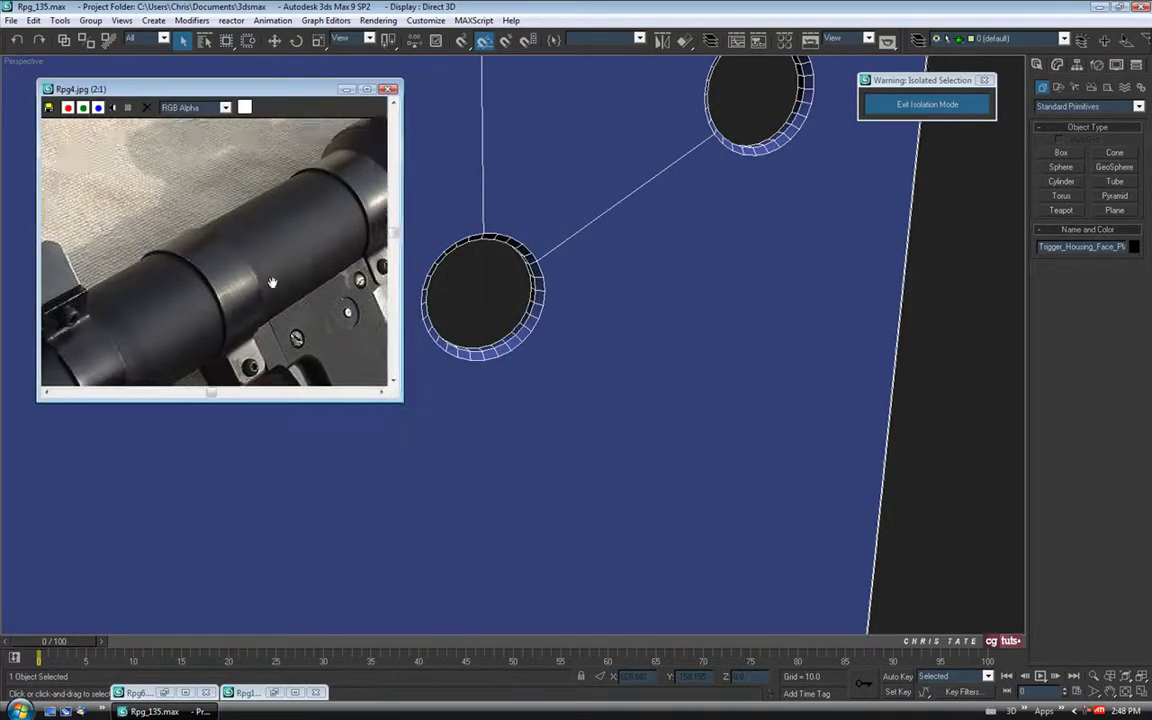
middle_click_drag(272, 283, 167, 232)
left_click_drag(239, 86, 141, 47)
middle_click_drag(525, 331, 553, 361)
scroll(548, 363, "up", 3)
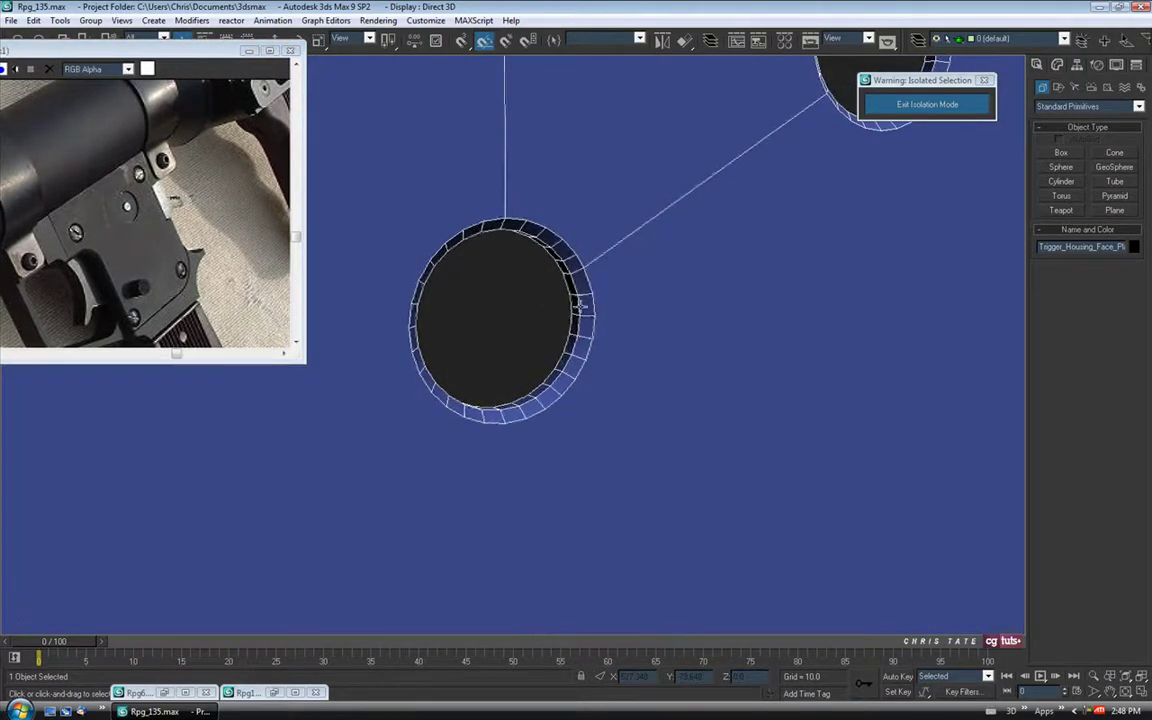
Delete both rings of wall polygons in the face plate's upper middle hole, converting its inner border to polygons and growing the selection once.
left_click(1058, 65)
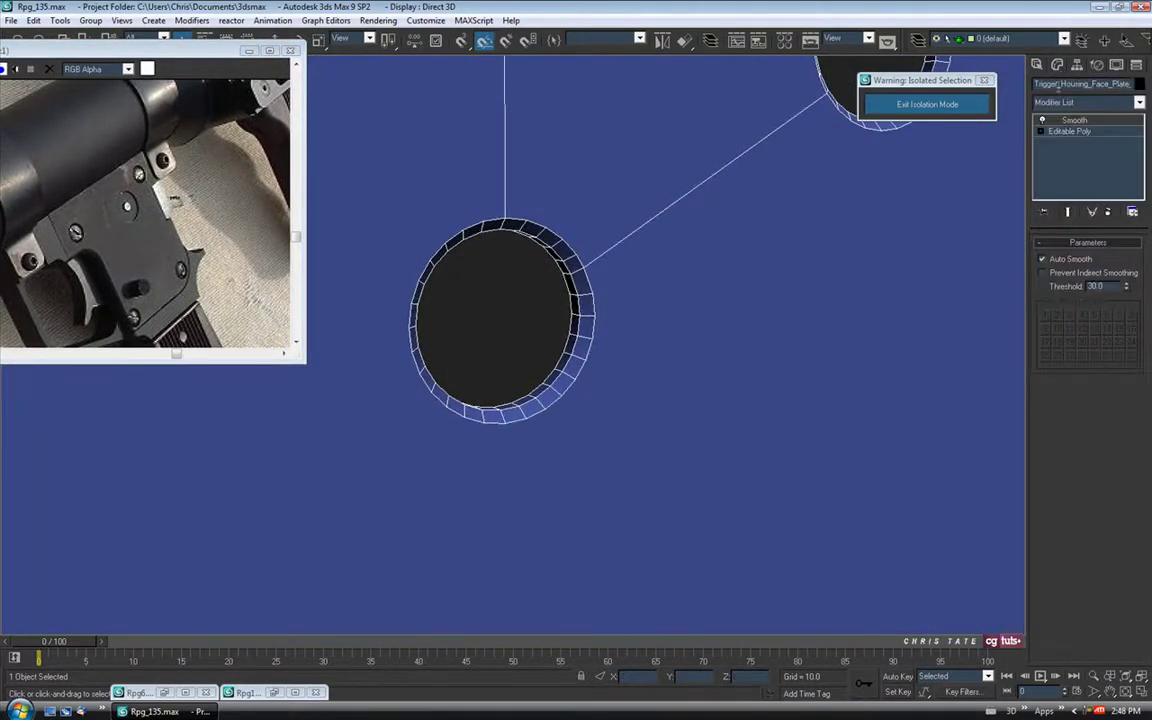
left_click(1065, 135)
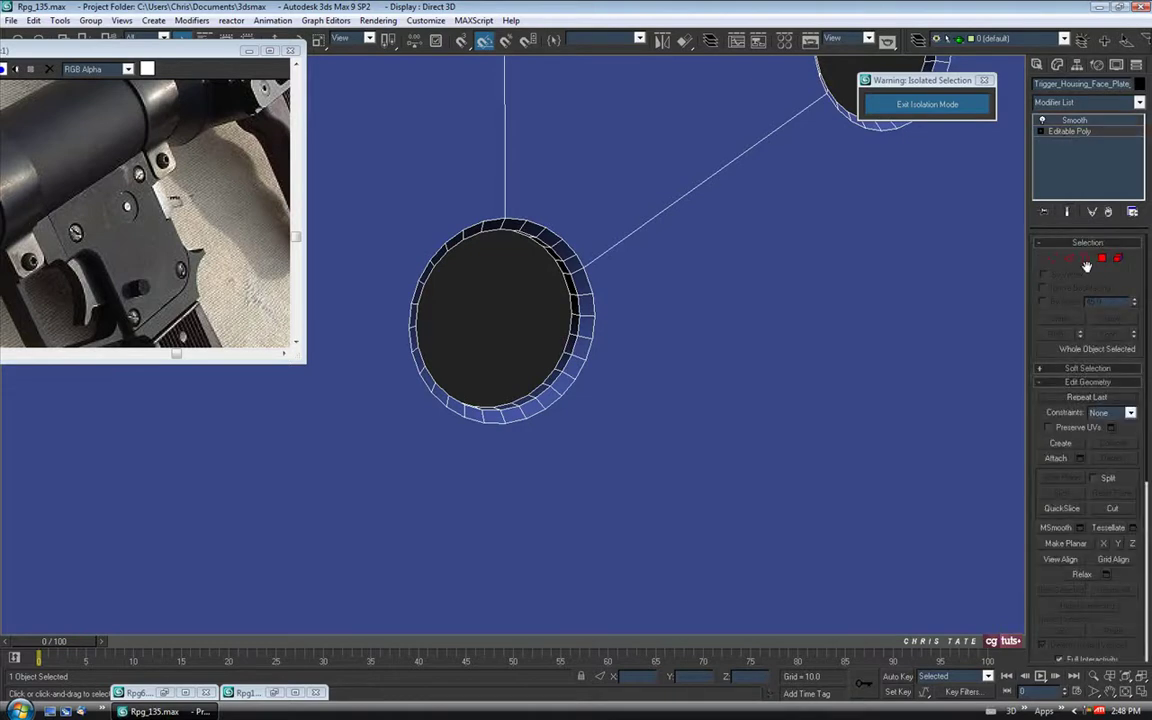
key("3")
left_click(566, 342)
middle_click_drag(566, 342, 688, 323, "alt")
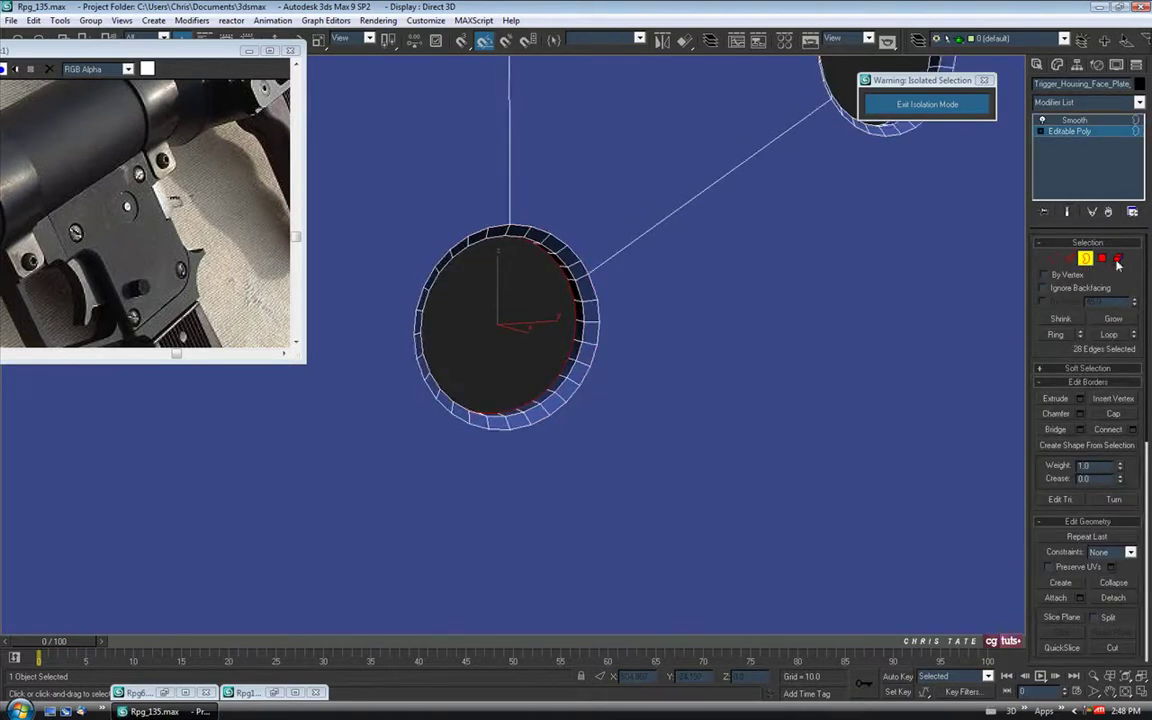
left_click(1102, 259, "ctrl")
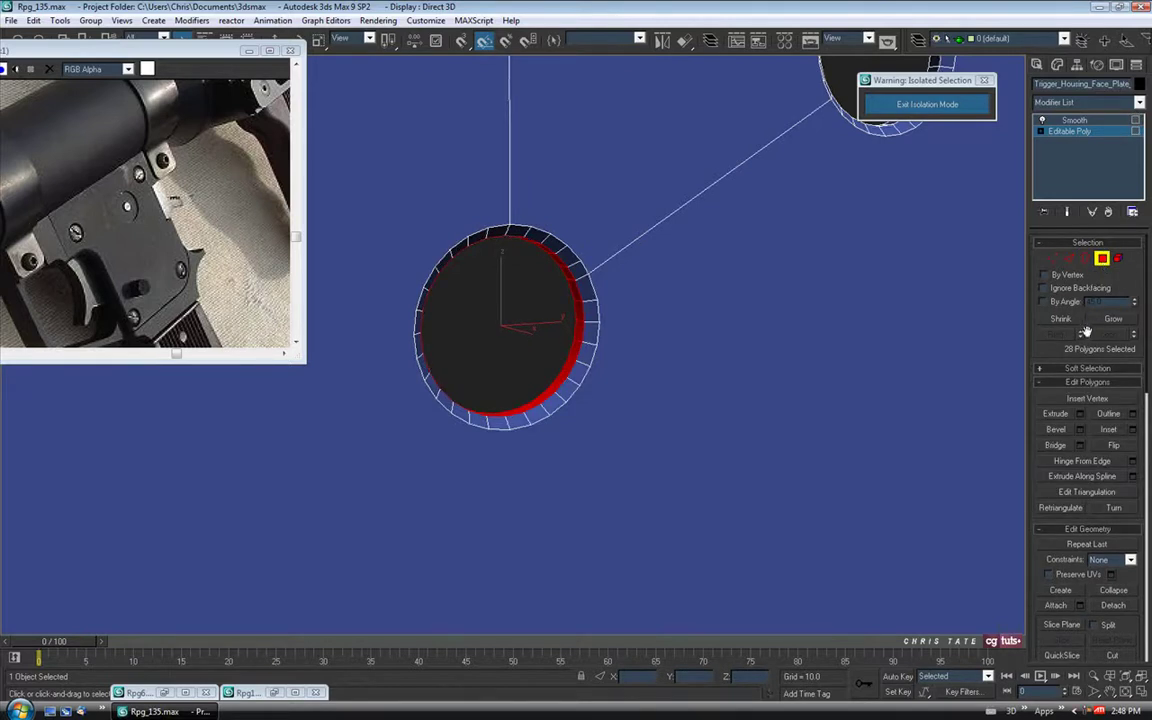
left_click(1113, 318)
middle_click_drag(766, 326, 696, 309, "alt")
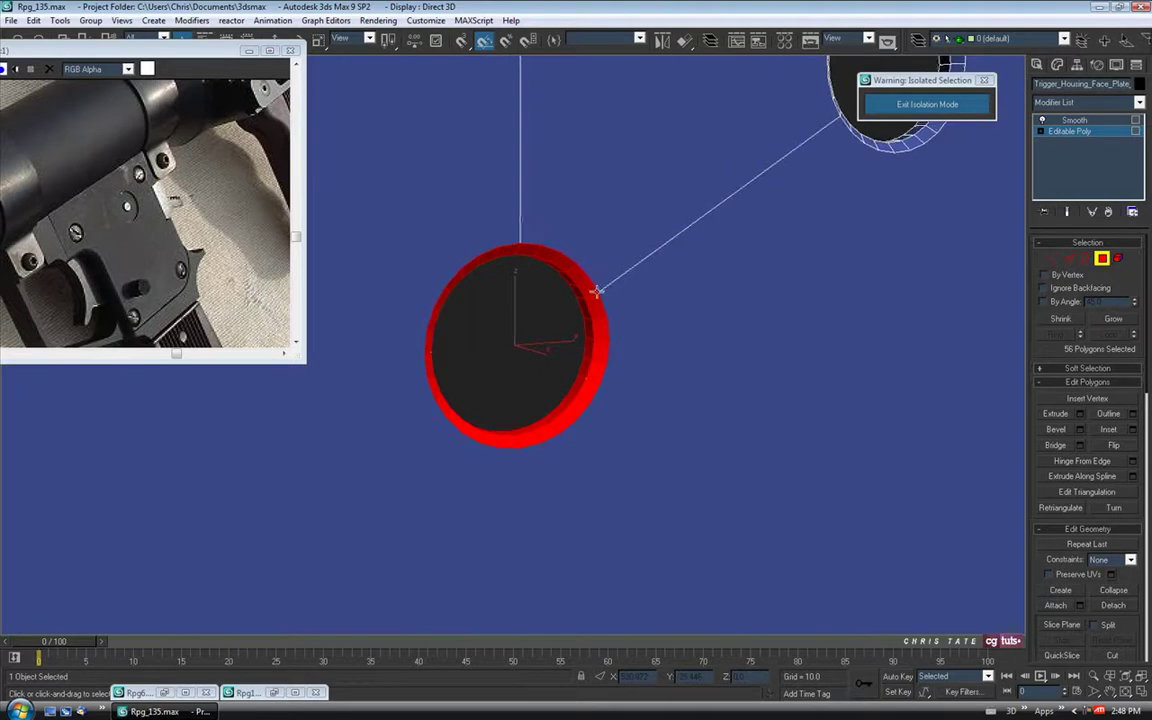
middle_click_drag(568, 325, 626, 359, "alt")
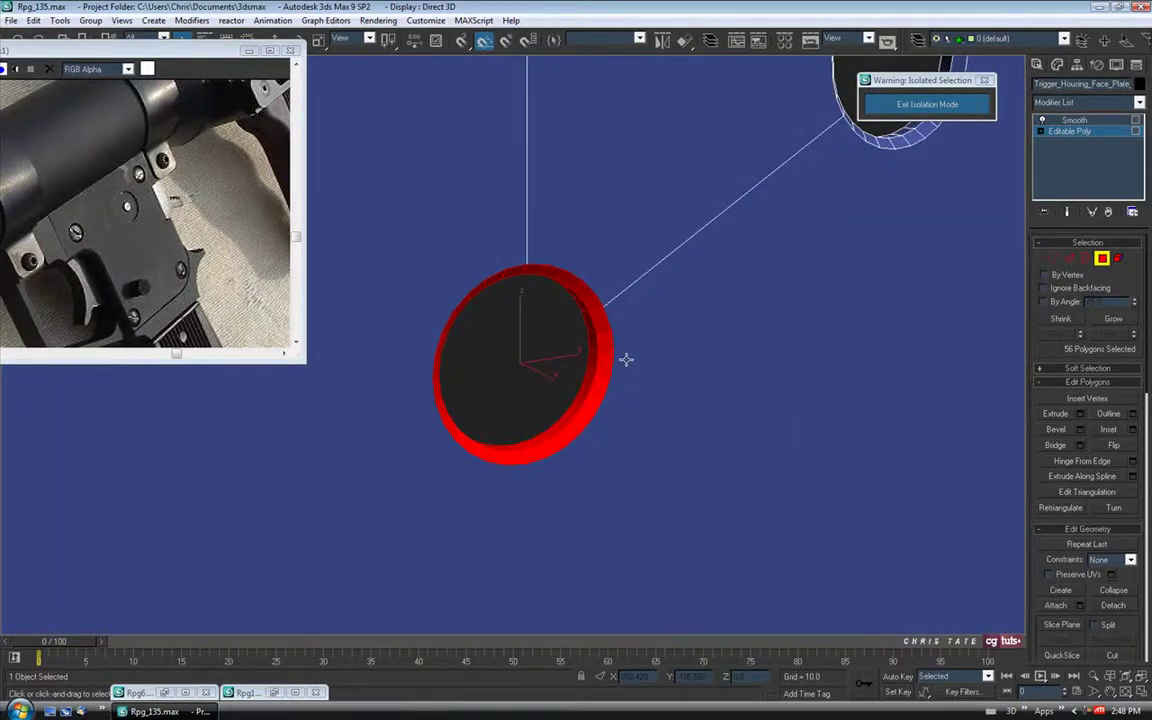
left_click(626, 359)
middle_click_drag(626, 359, 630, 393)
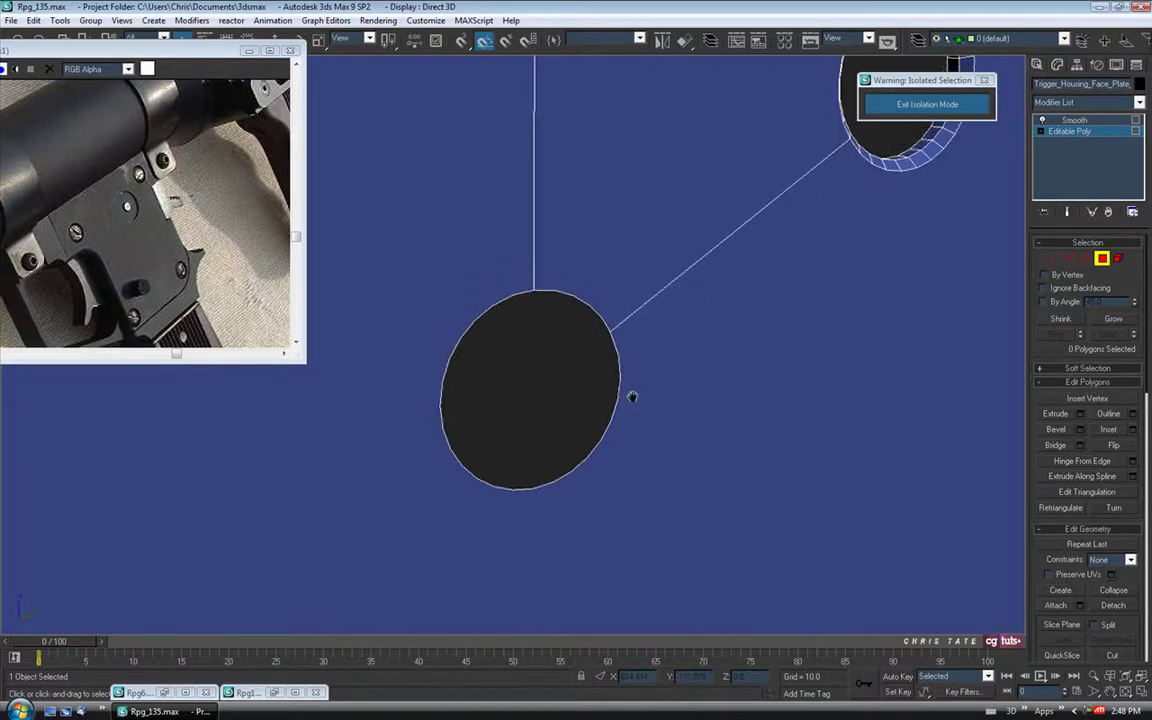
Extrude the hole's open border inward along X by about 0.2 to form a shallow wall.
left_click(1085, 260)
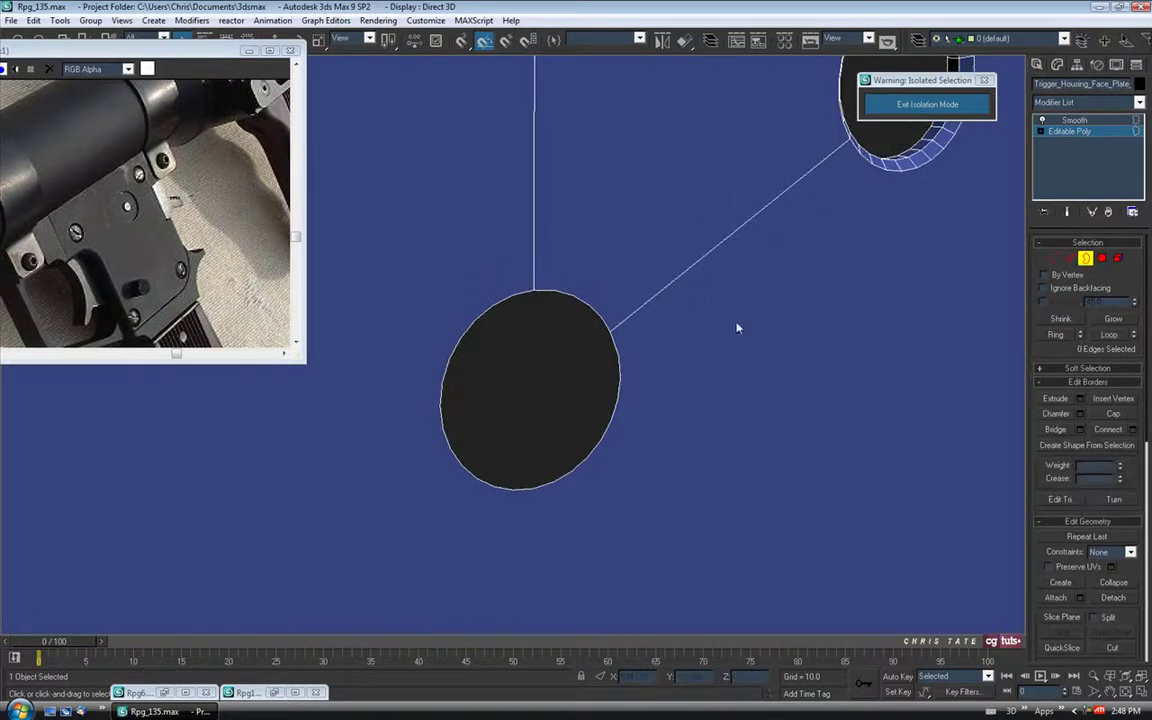
left_click(619, 363)
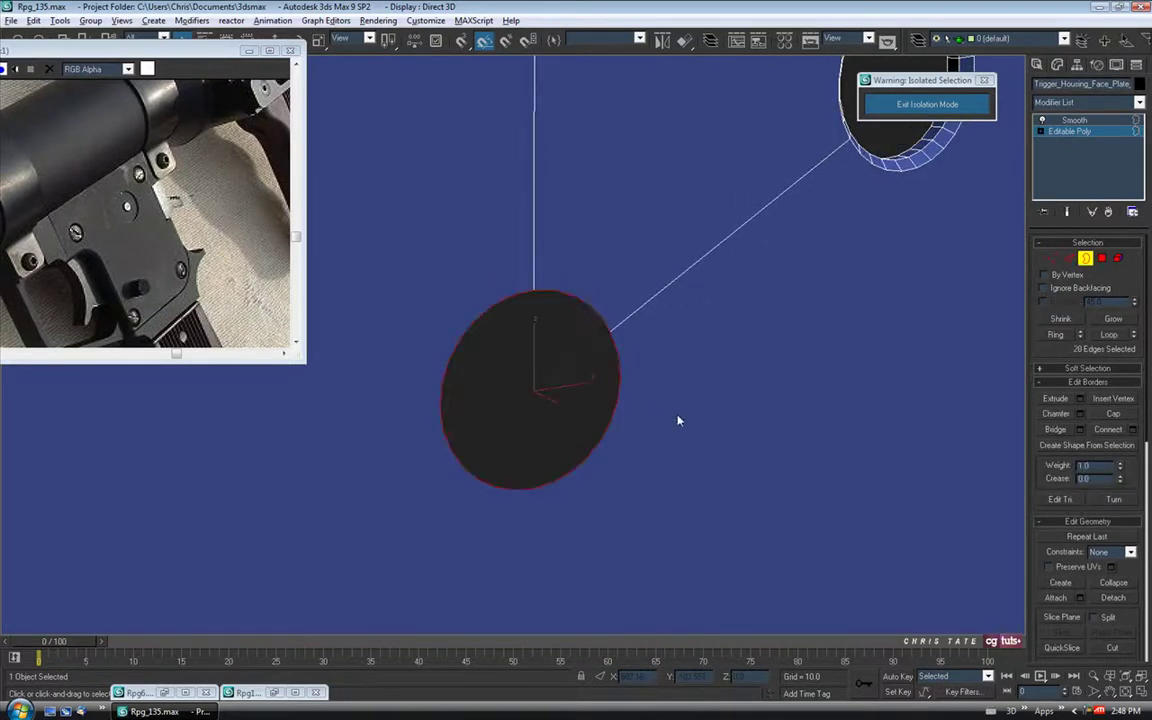
middle_click_drag(678, 420, 706, 432, "alt")
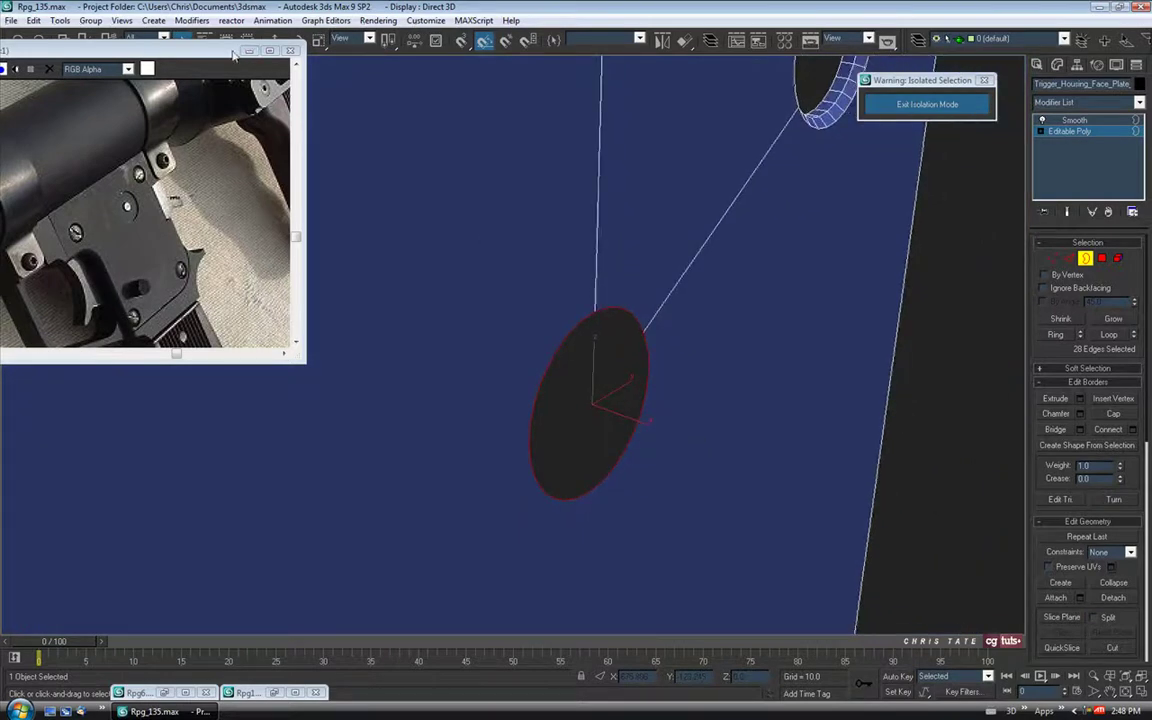
left_click_drag(233, 55, 229, 110)
left_click(275, 40)
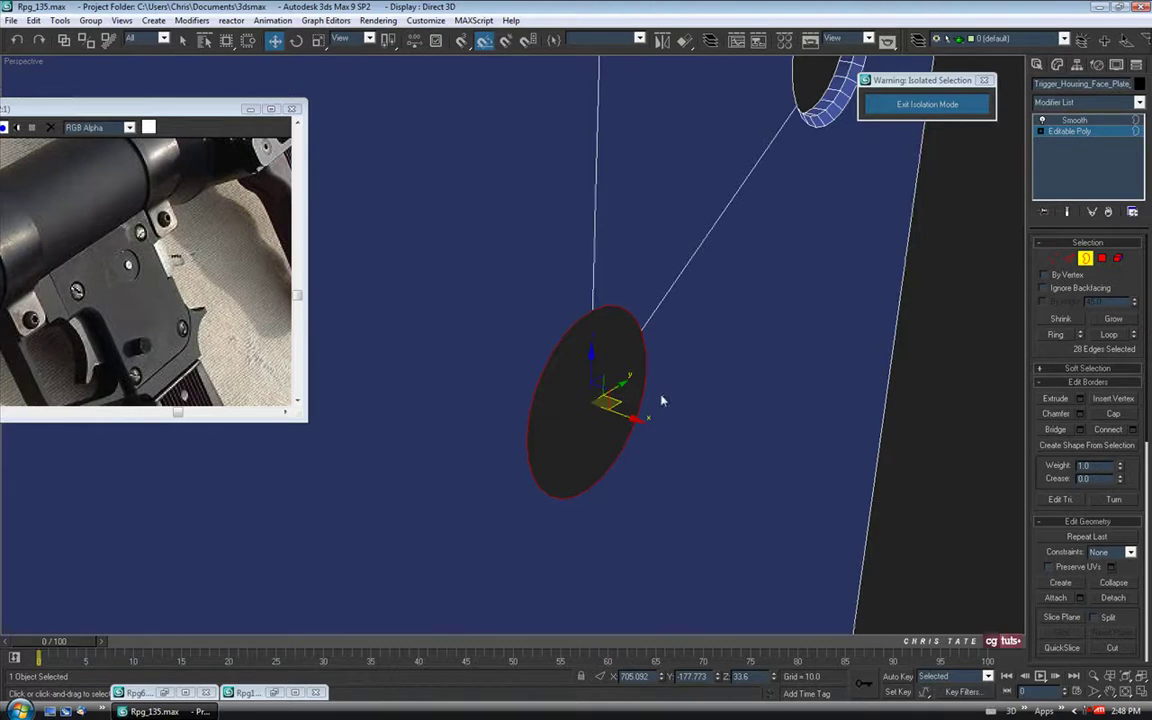
left_click_drag(634, 419, 625, 415, "shift")
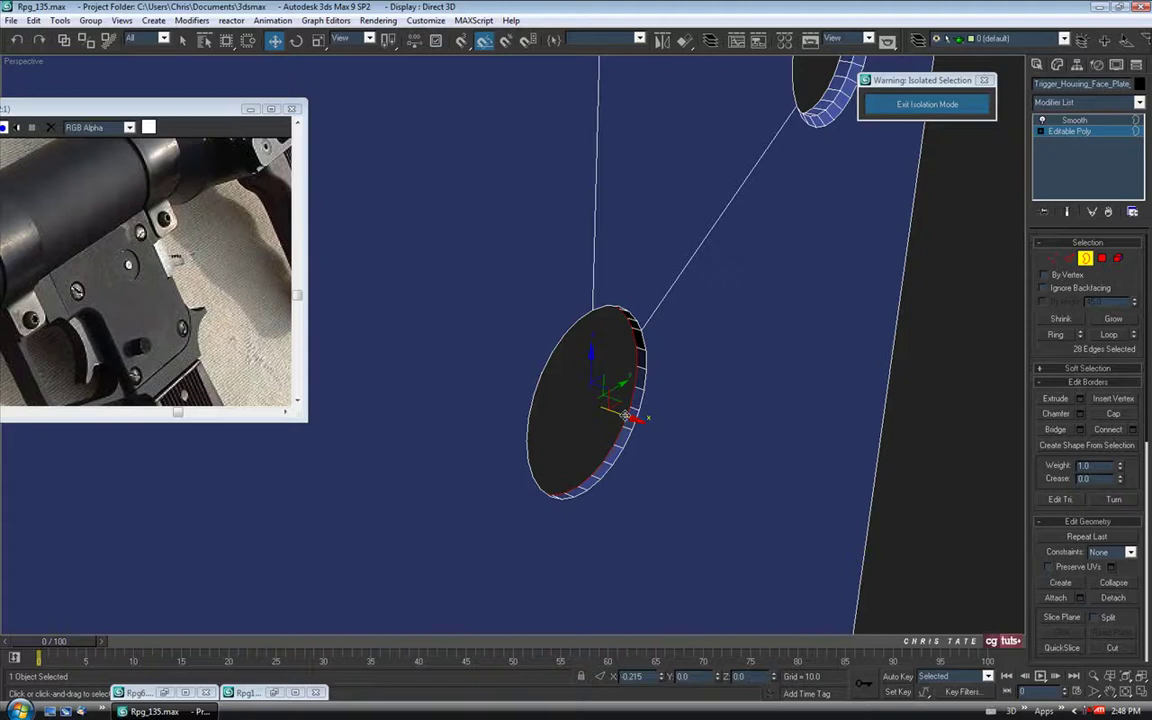
left_click_drag(625, 415, 627, 416)
Cap the recessed border to form the hole's floor and switch to vertex-level editing.
middle_click_drag(662, 412, 596, 321, "alt")
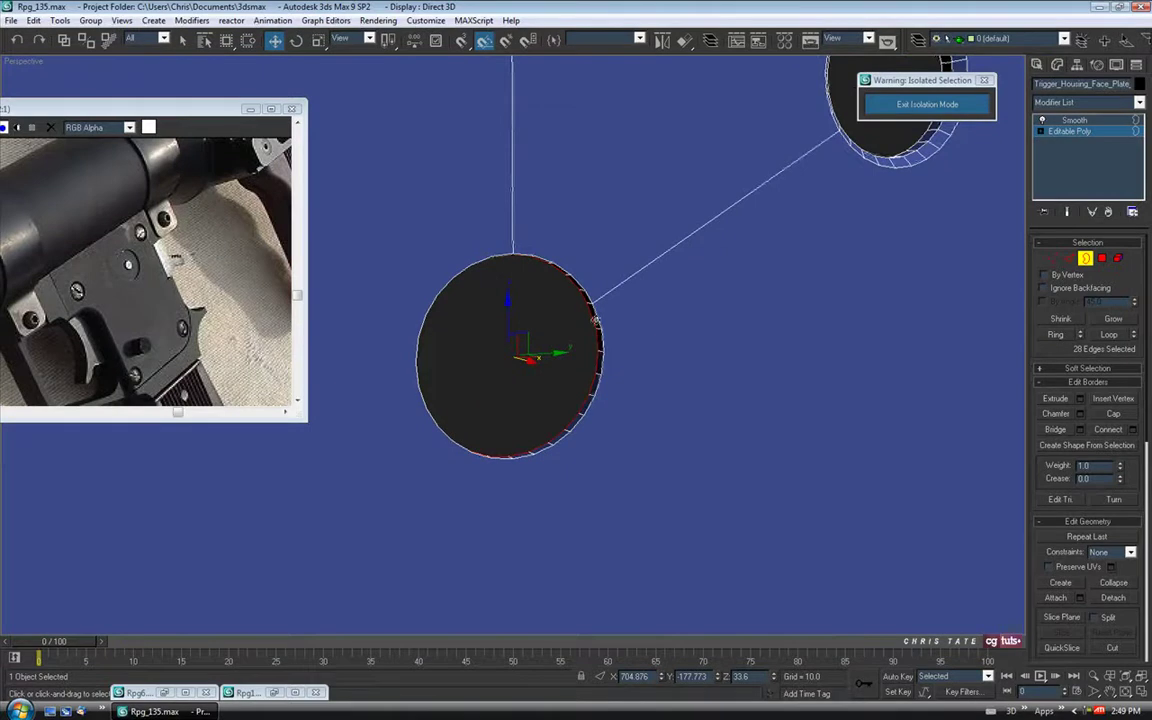
left_click(1118, 411)
middle_click_drag(609, 341, 623, 348)
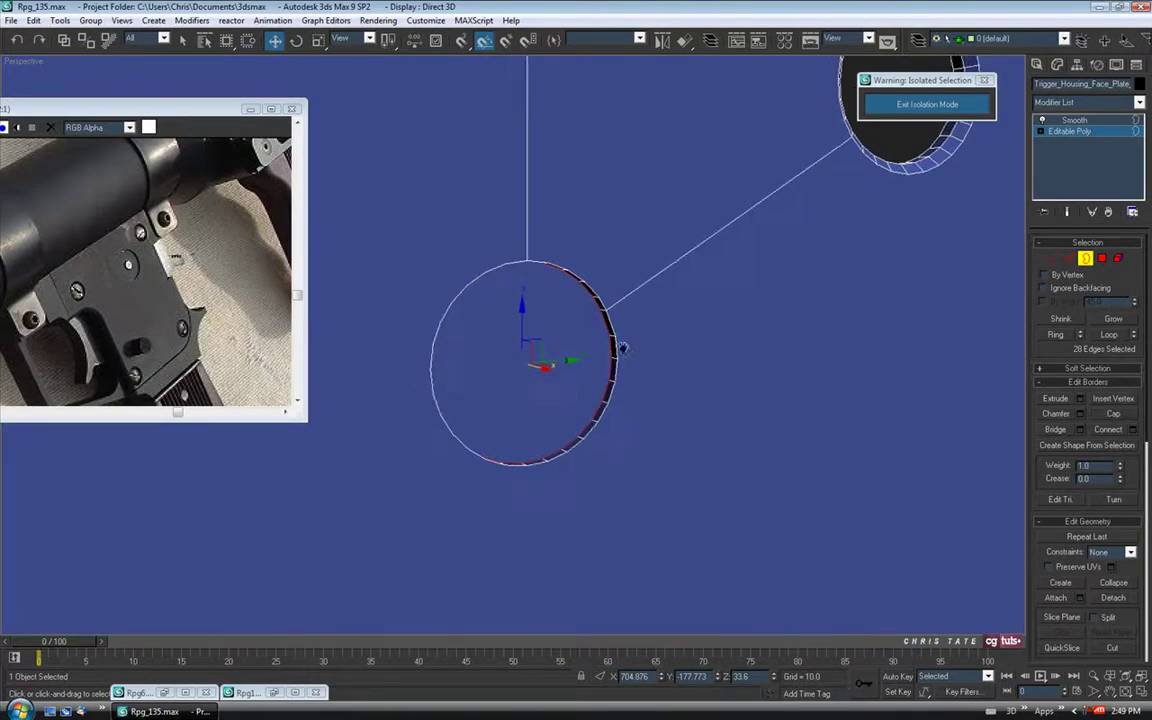
middle_click_drag(679, 436, 686, 428)
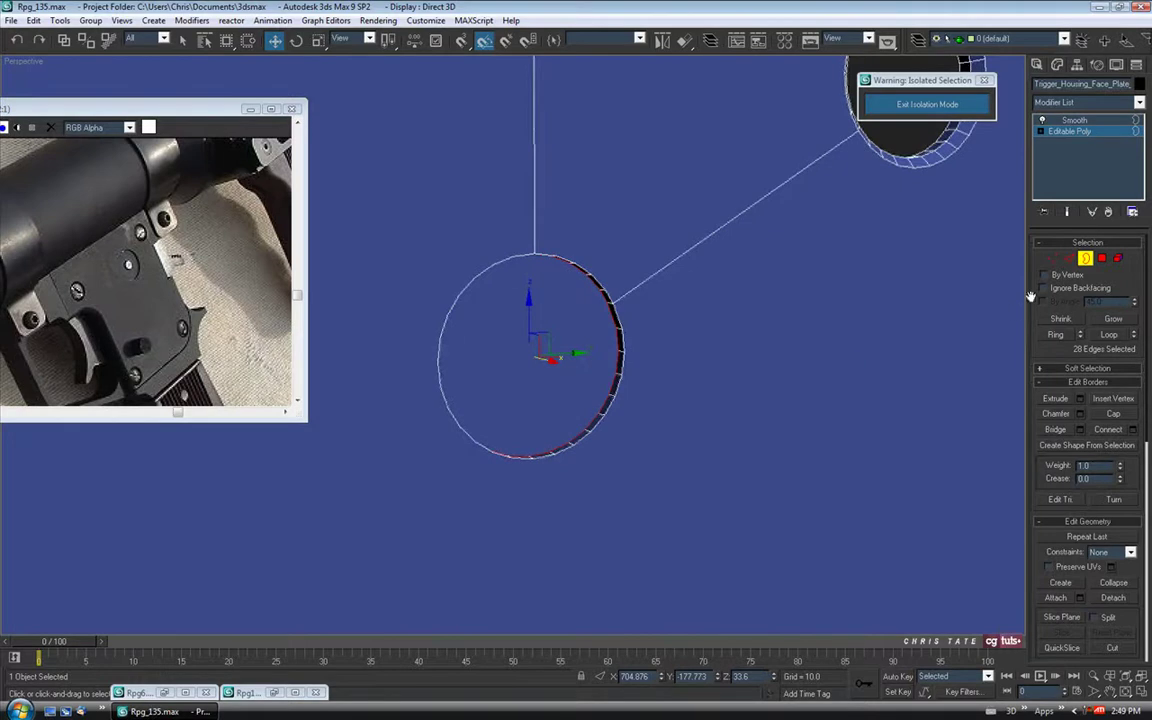
key("1")
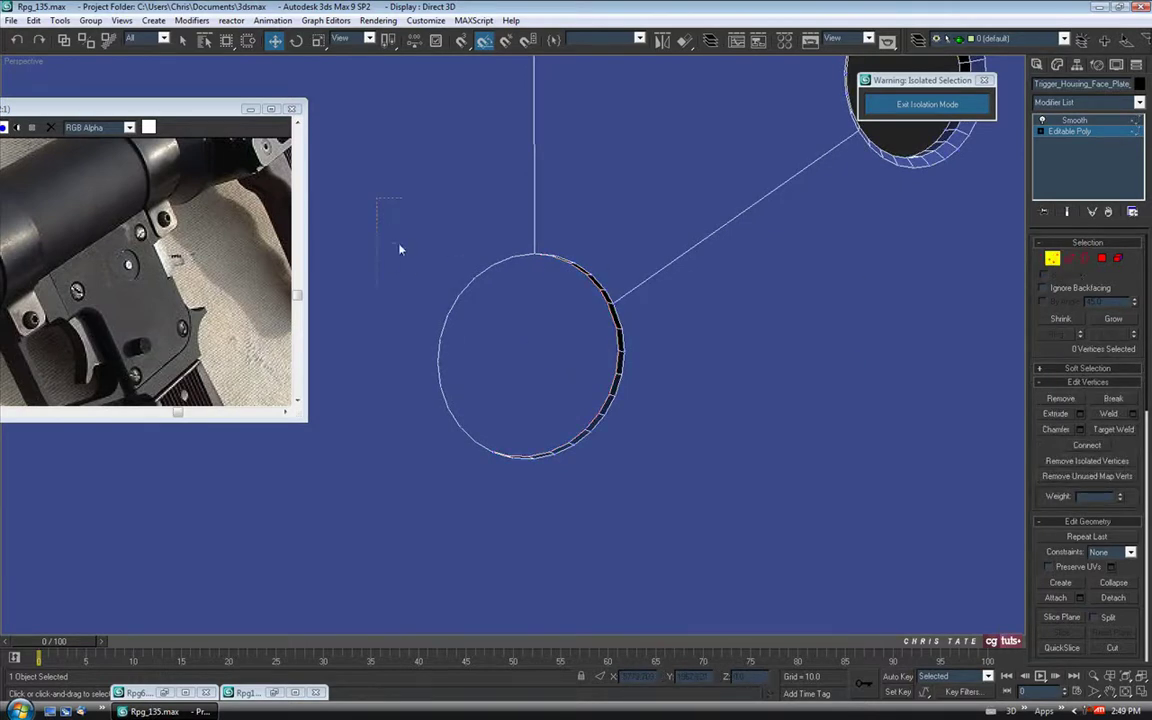
Select all vertices of the face plate's upper middle recess and scale them uniformly to 175% in the Right view.
left_click_drag(674, 527, 681, 527)
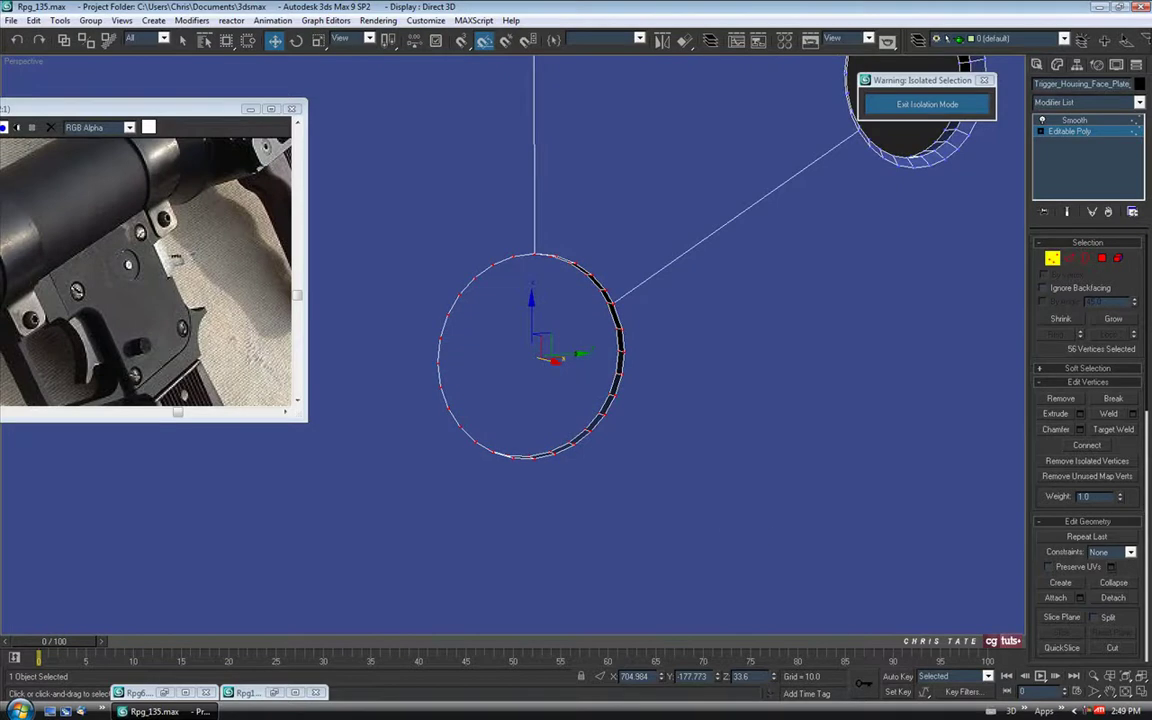
key("alt+w")
left_click(1143, 693)
middle_click_drag(568, 447, 610, 463)
scroll(604, 424, "down", 5)
middle_click_drag(612, 412, 674, 462)
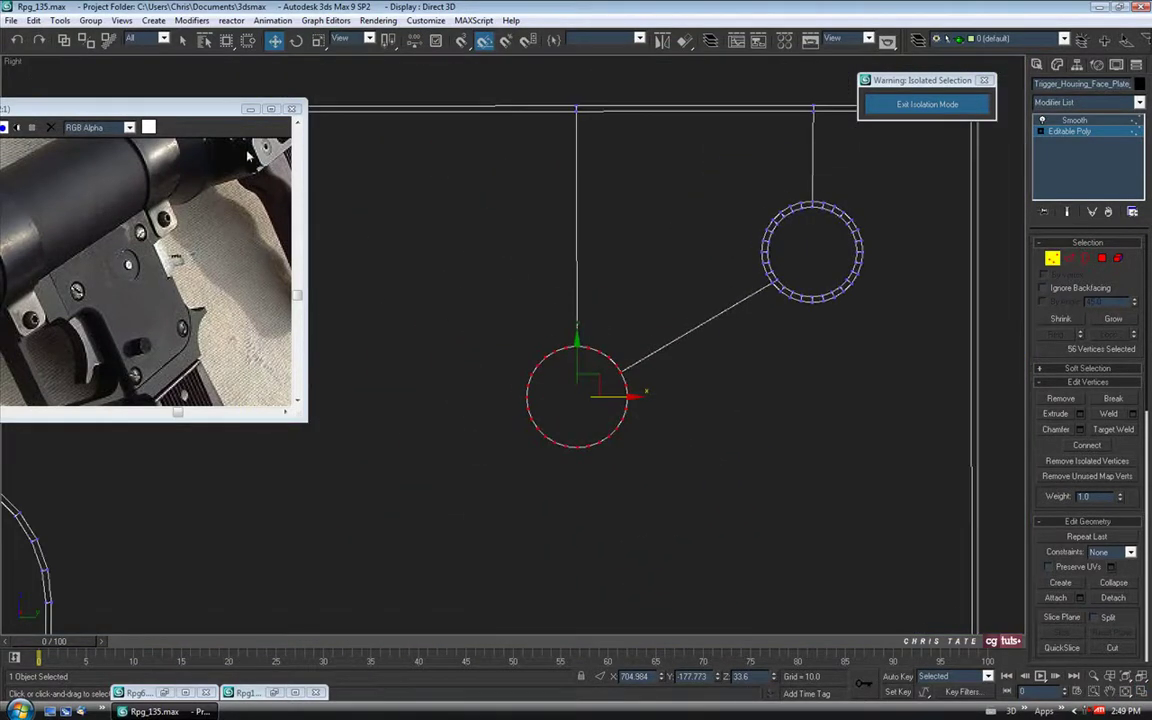
left_click(250, 108)
left_click(318, 40)
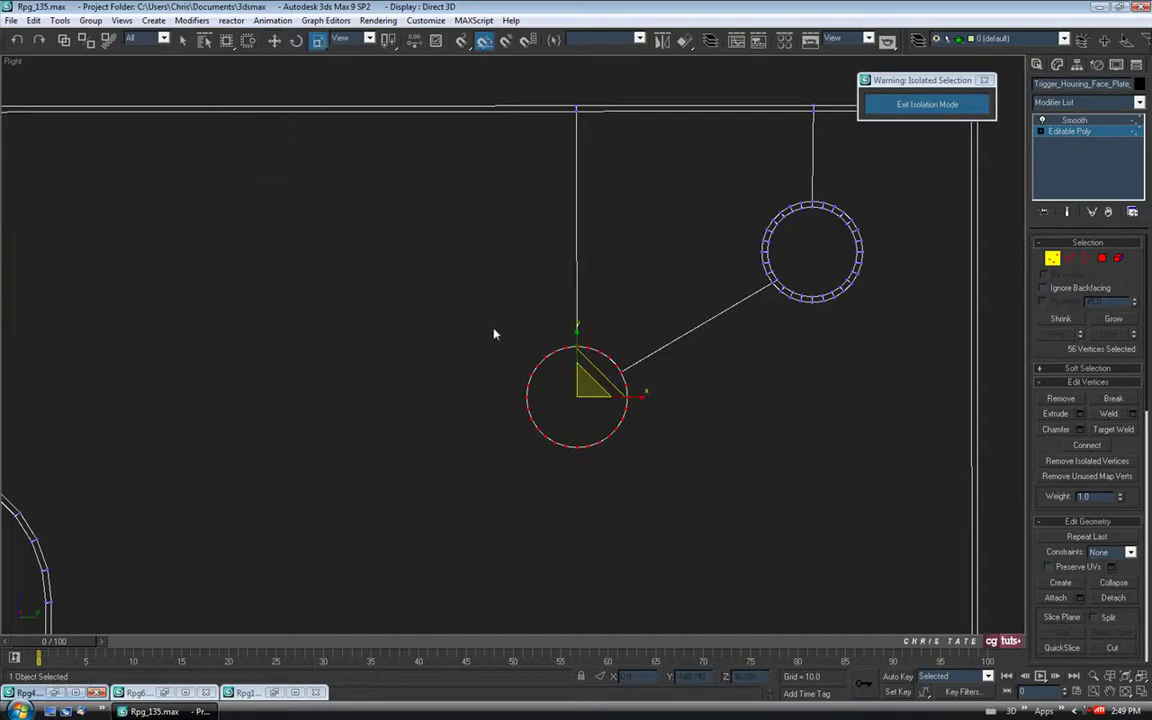
middle_click_drag(494, 329, 404, 303)
left_click_drag(459, 318, 455, 268)
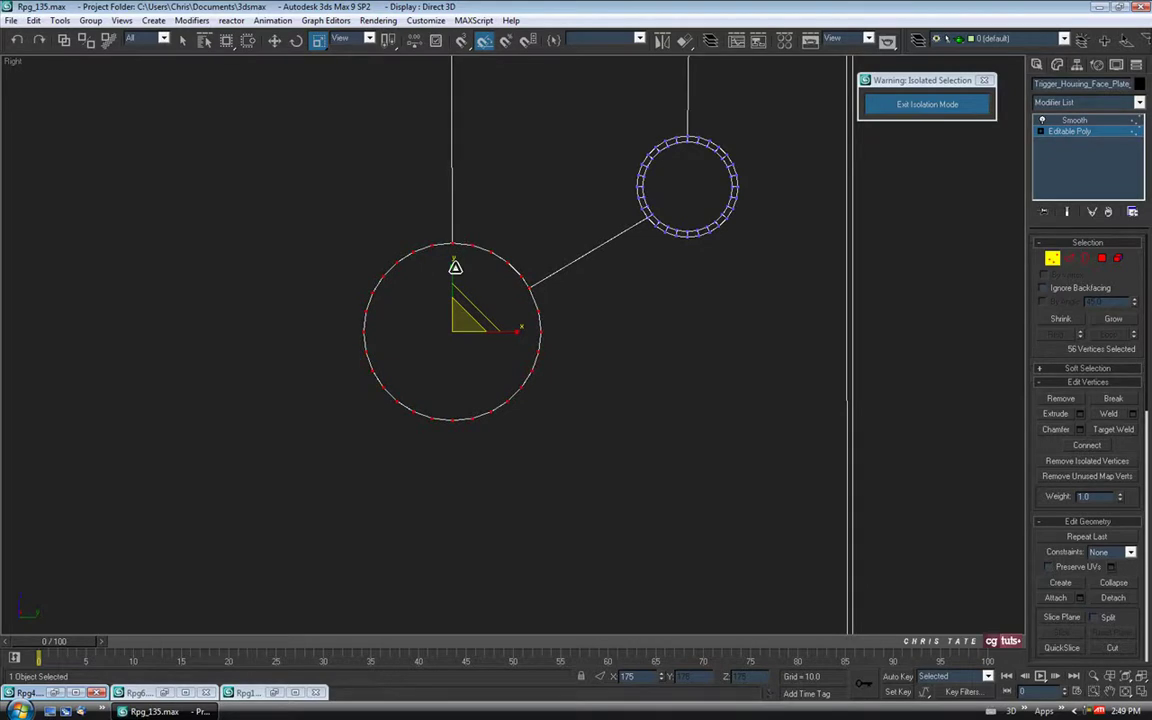
left_click_drag(455, 267, 455, 267)
Move the recess's vertices about -0.077 along X in the Front view so its rim lies flush with the plate's face.
left_click(1141, 693)
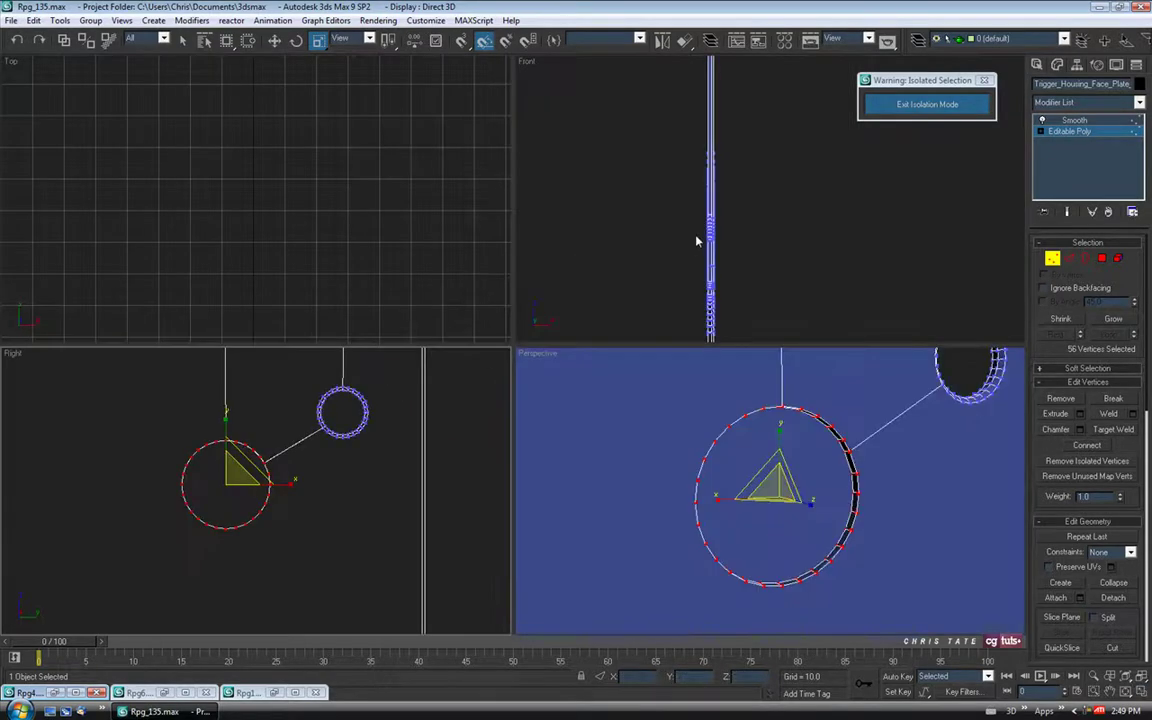
key("alt+w")
middle_click_drag(645, 215, 705, 545)
middle_click_drag(432, 113, 532, 303)
scroll(532, 303, "up", 4)
mouse_move(632, 318)
middle_mouse_down()
mouse_move(504, 275)
mouse_move(458, 283)
mouse_move(458, 294)
middle_mouse_up()
left_click(277, 41)
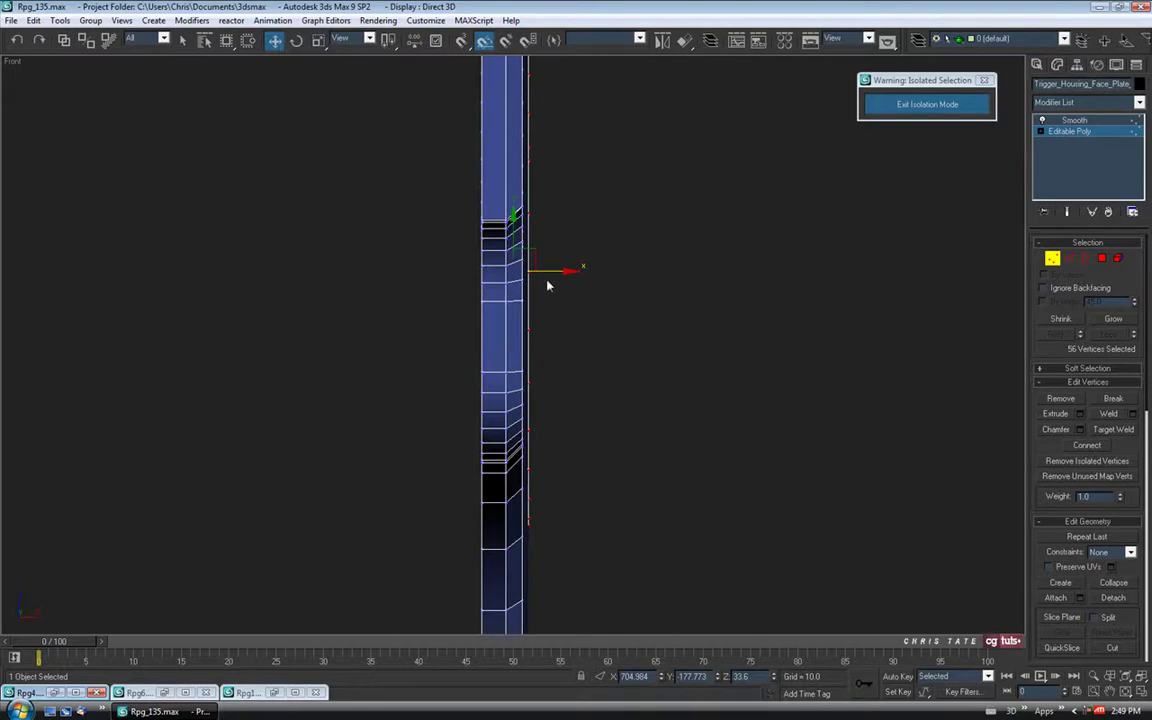
left_click_drag(553, 272, 547, 272)
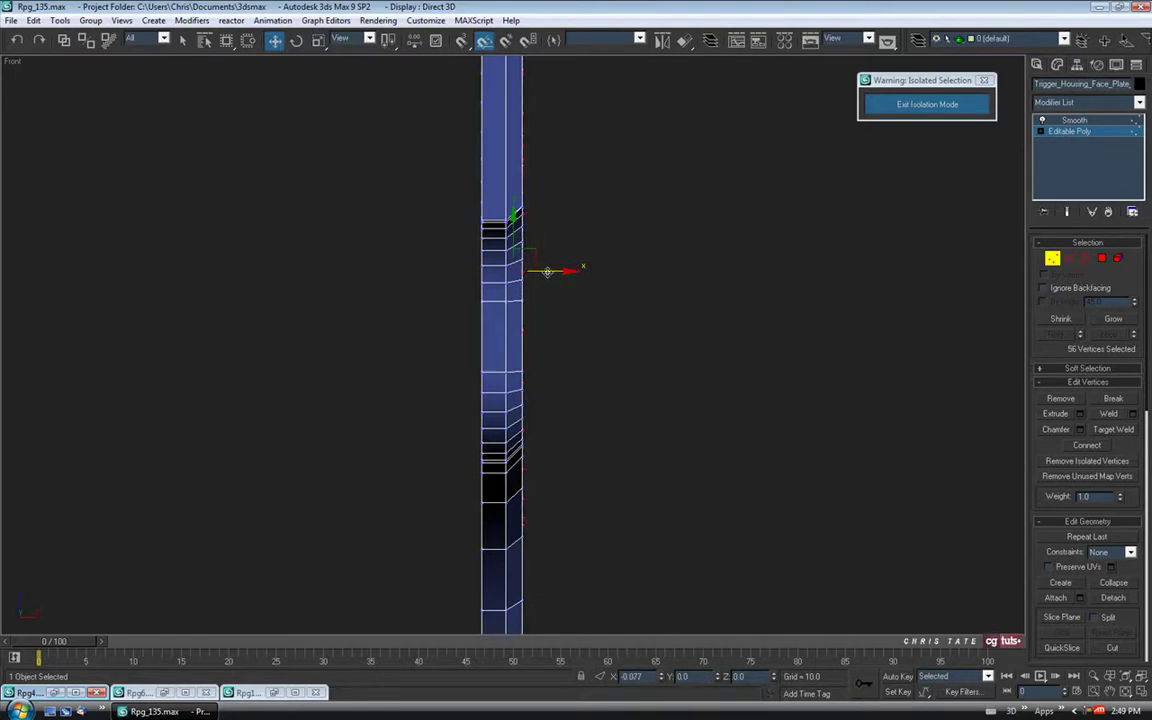
left_click_drag(547, 272, 547, 272)
Return to the maximized Perspective view and select the enlarged recess's floor polygon.
left_click(1141, 693)
right_click(834, 538)
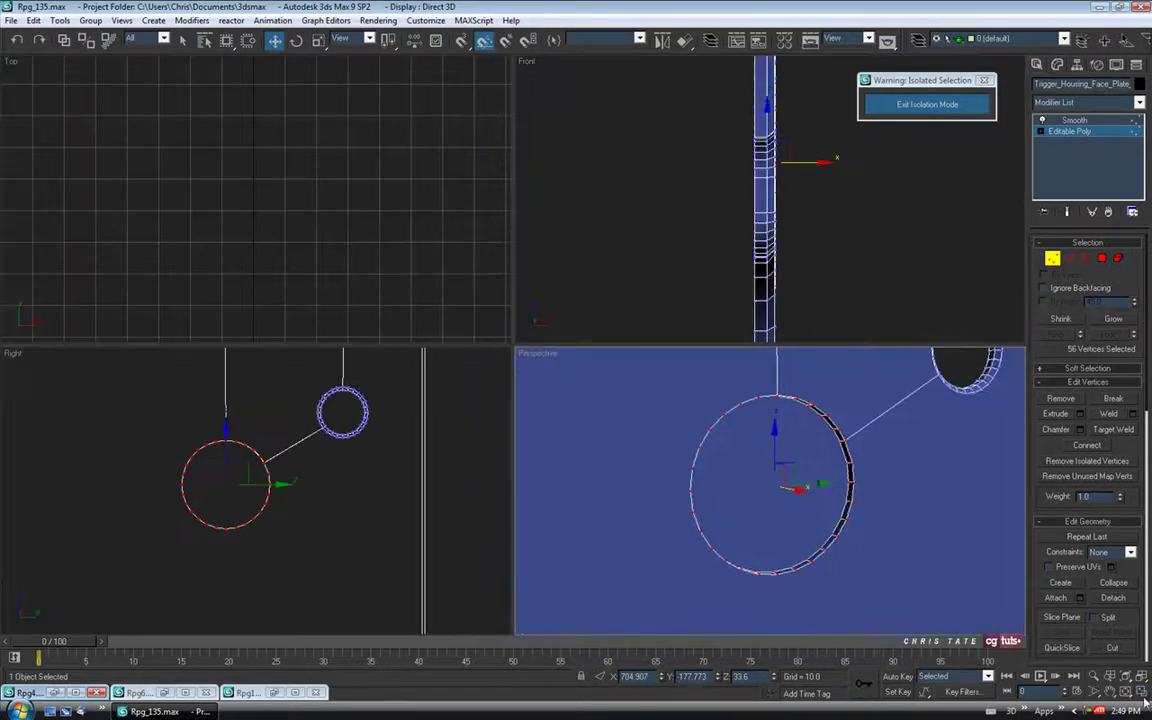
left_click(1141, 693)
middle_click_drag(718, 430, 712, 463, "alt")
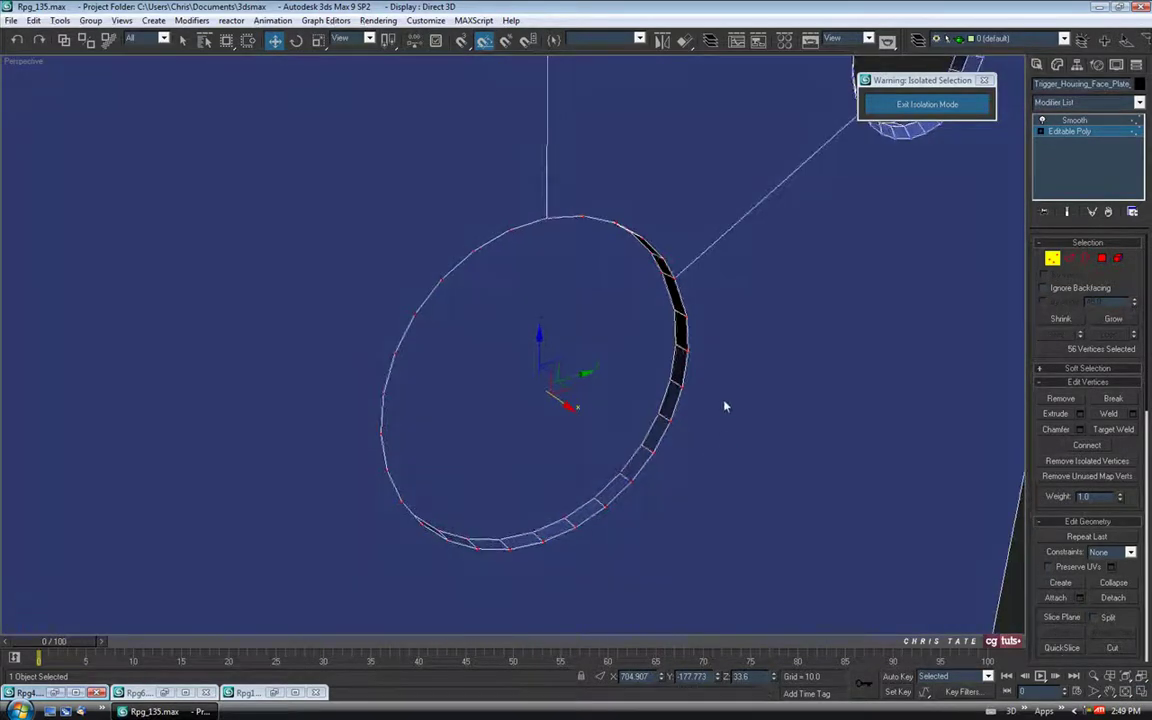
scroll(724, 384, "down", 3)
scroll(761, 404, "down", 3)
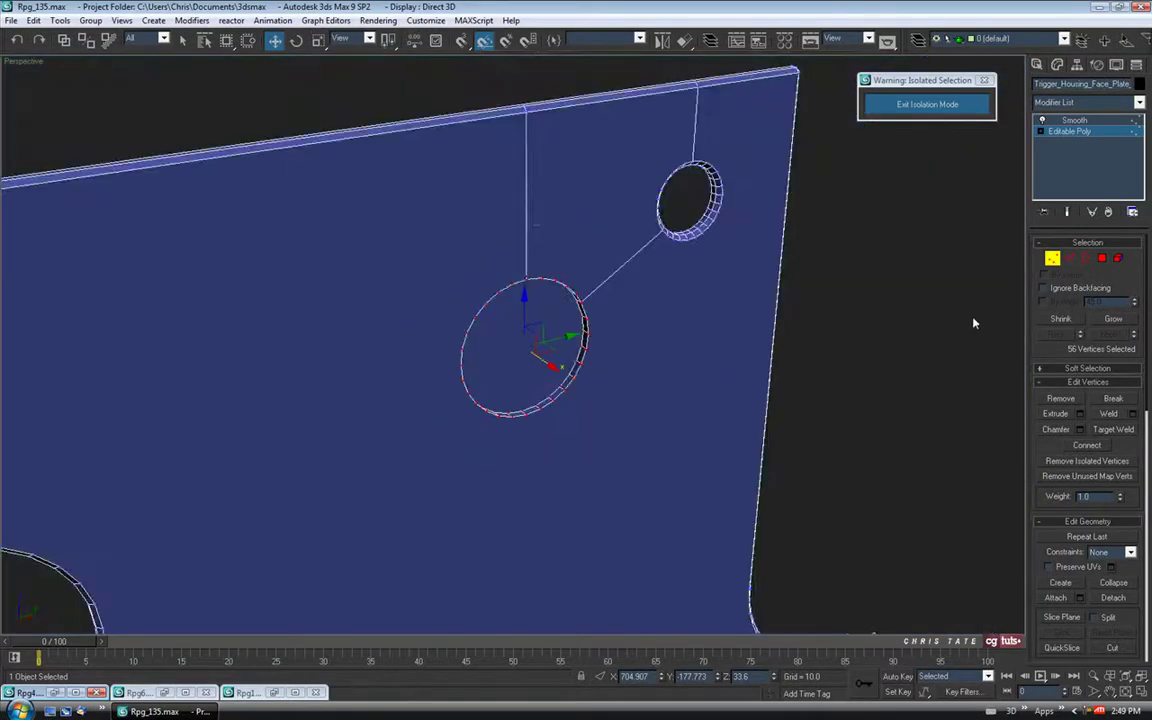
left_click(1101, 258)
left_click(515, 314)
middle_click_drag(553, 447, 639, 467, "alt")
scroll(536, 353, "up", 3)
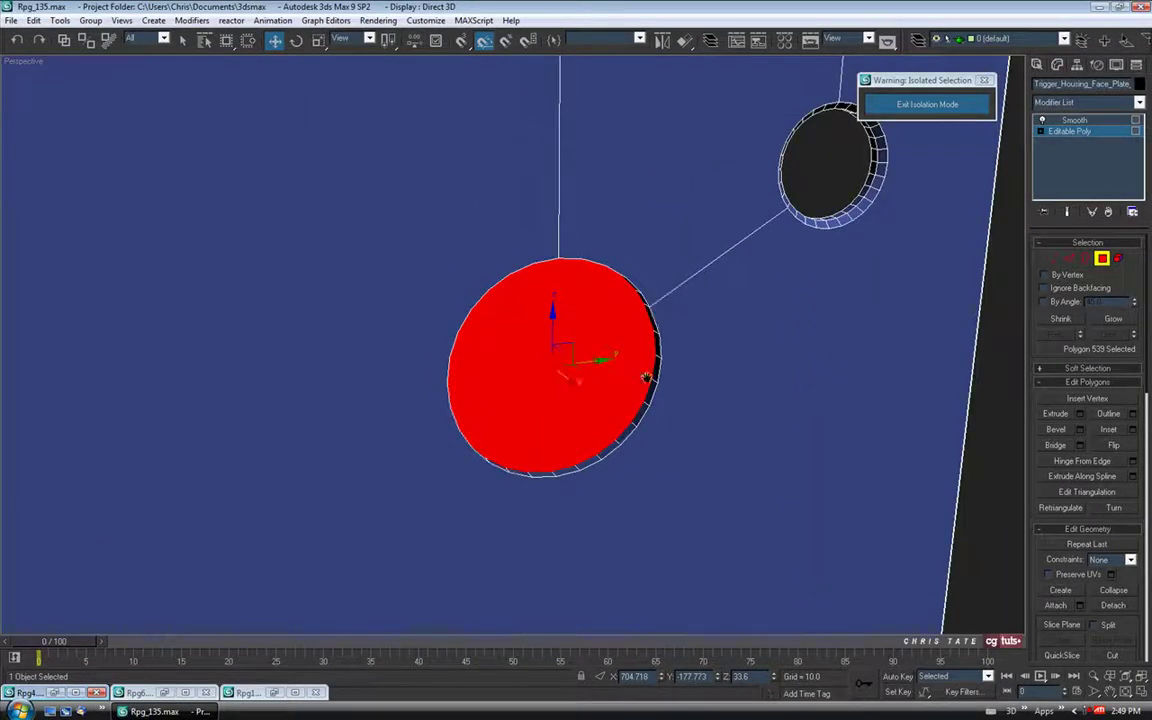
middle_click_drag(582, 341, 574, 312)
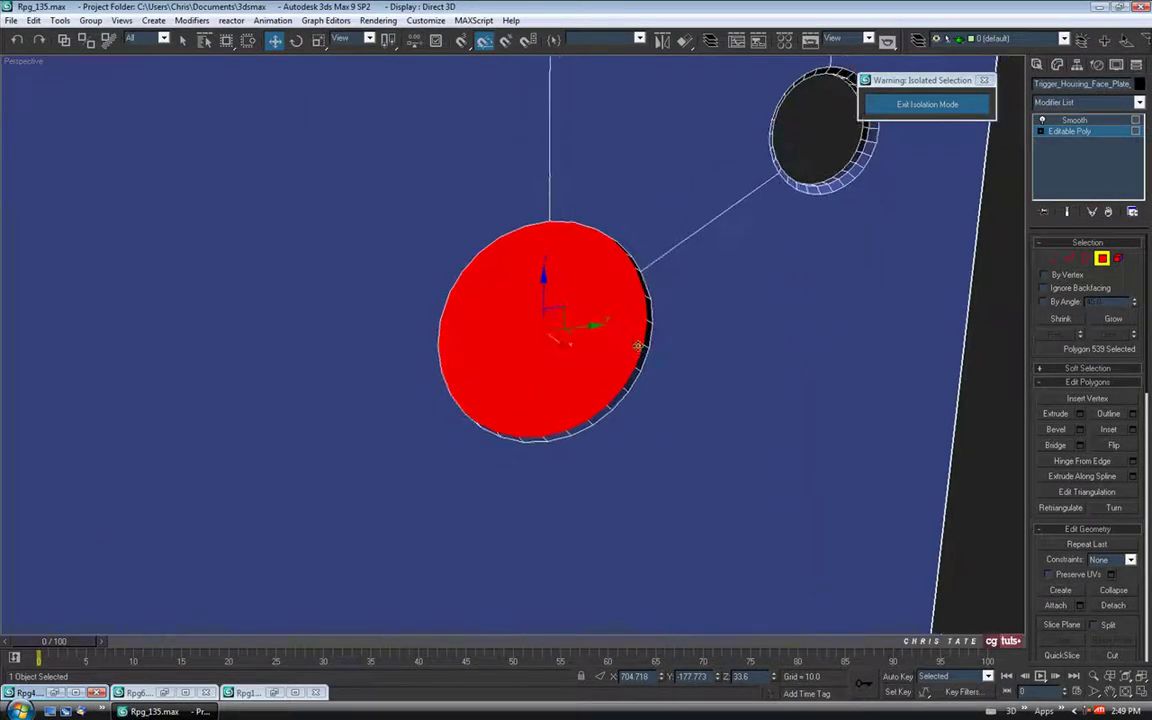
Convert the floor selection to edges and extend it to all rim, wall and floor edges, excluding the adjoining plate edges.
left_click(1069, 259, "ctrl")
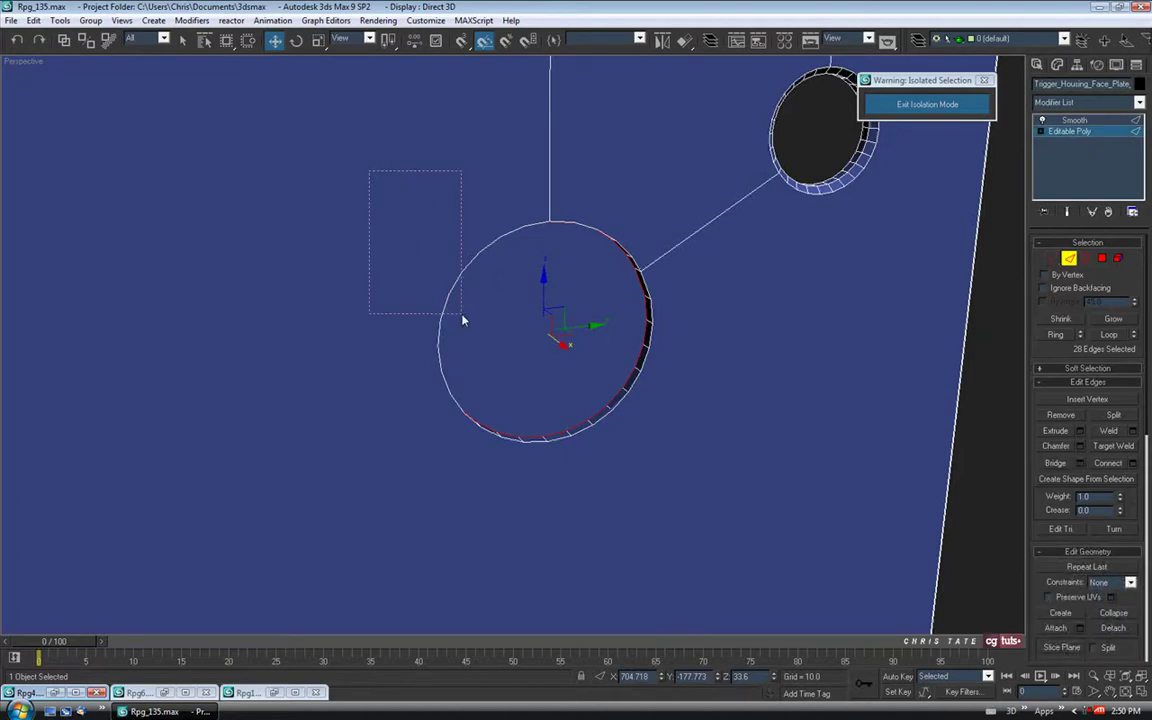
left_click_drag(672, 523, 671, 524)
middle_click_drag(748, 252, 684, 327, "alt")
left_click_drag(707, 184, 712, 286, "alt")
left_click_drag(580, 151, 484, 149, "alt")
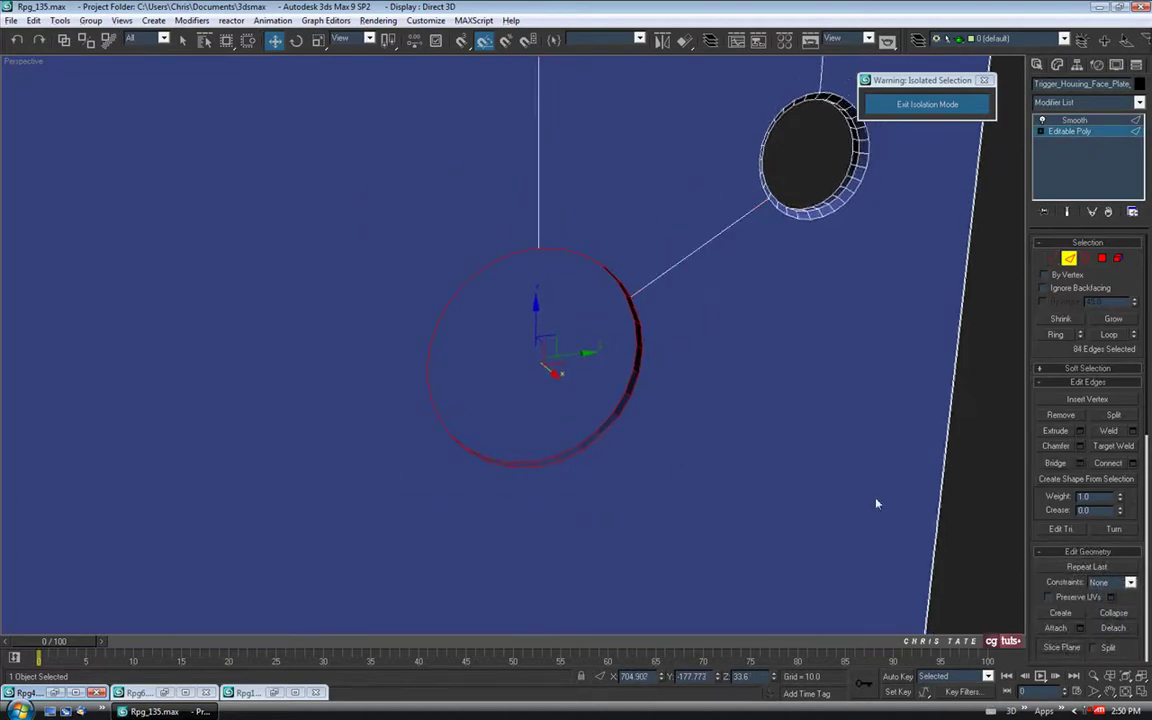
Deselect the recess wall's cross edges in a wireframe Front view, keeping only the rim and floor edge loops.
key("alt+w")
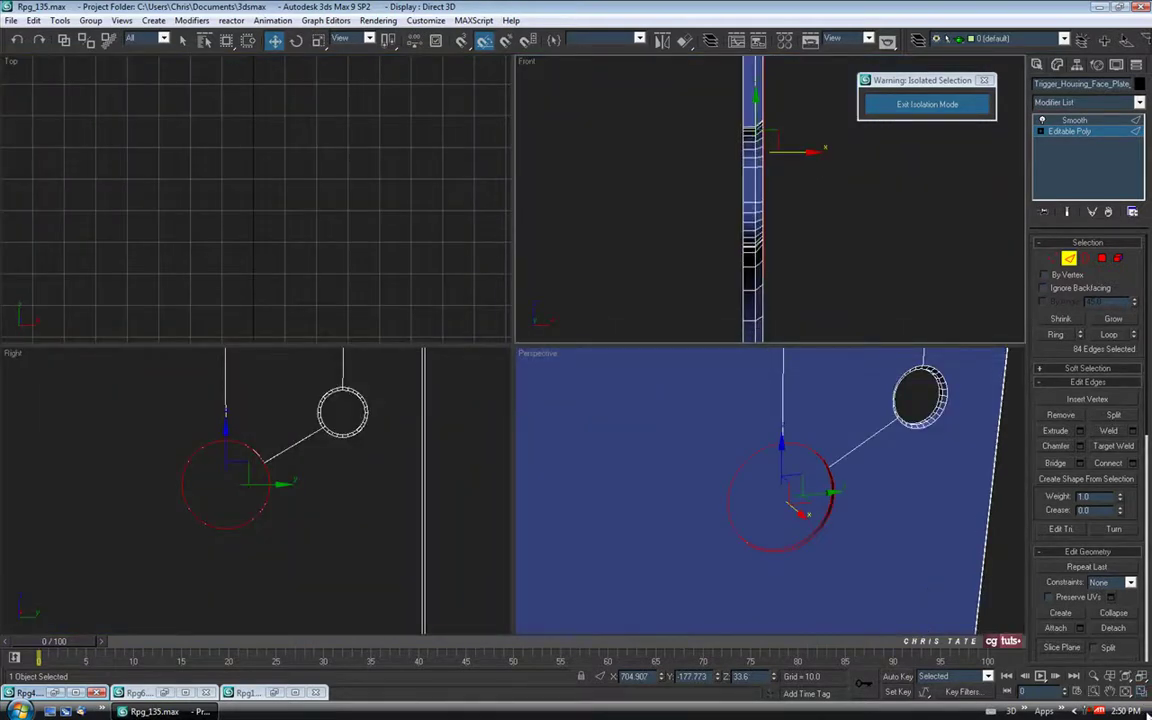
left_click(1141, 692)
middle_click_drag(645, 320, 641, 312)
key("F3")
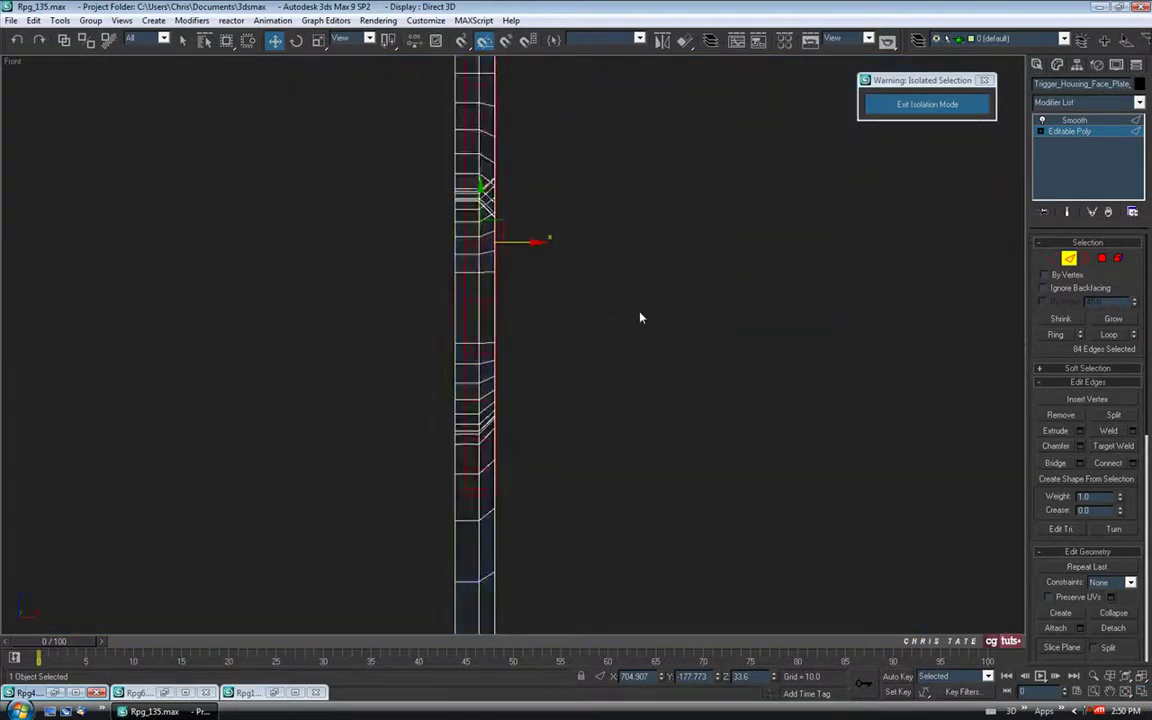
middle_click_drag(609, 353, 641, 435)
scroll(641, 340, "down", 2)
middle_click_drag(609, 252, 608, 279)
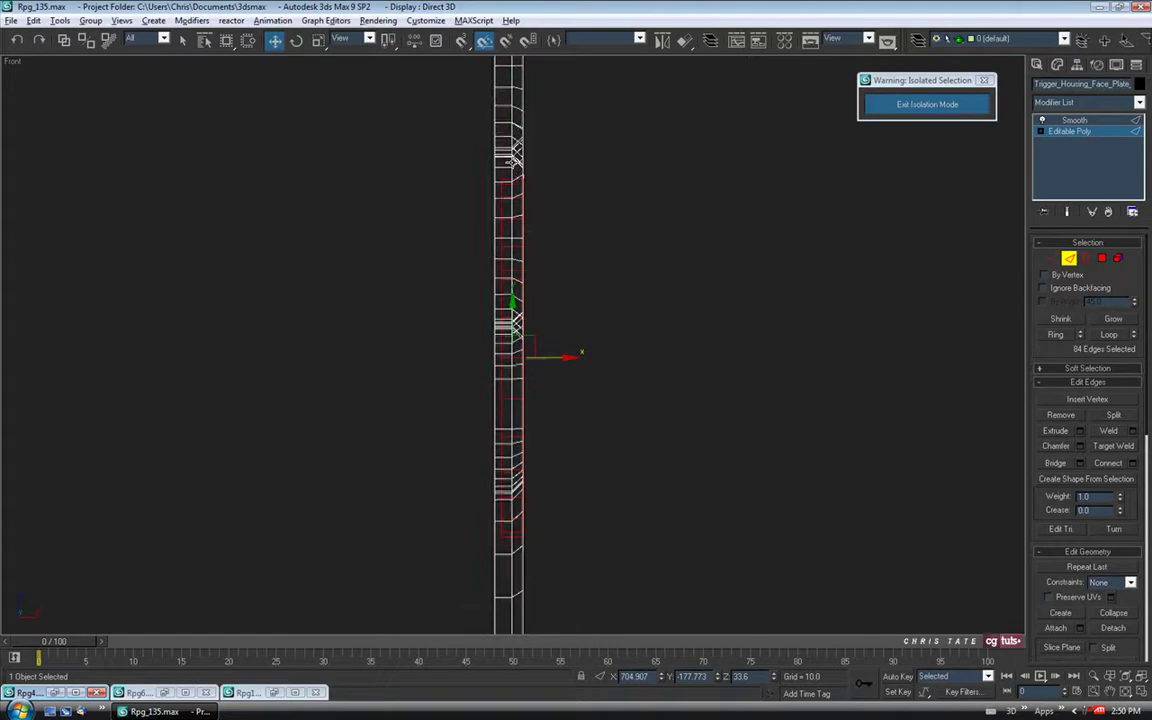
key("q")
left_click_drag(513, 230, 520, 572, "alt")
Chamfer the recess's rim and floor edge loops by 0.05.
key("alt+w")
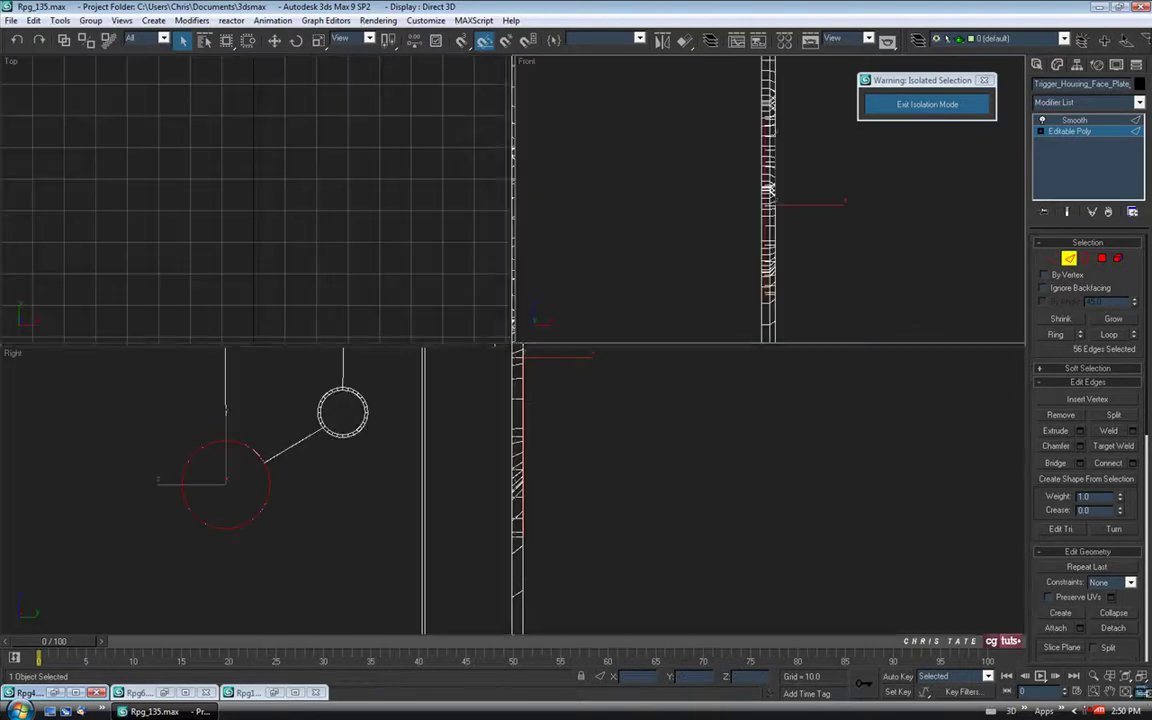
key("alt+w")
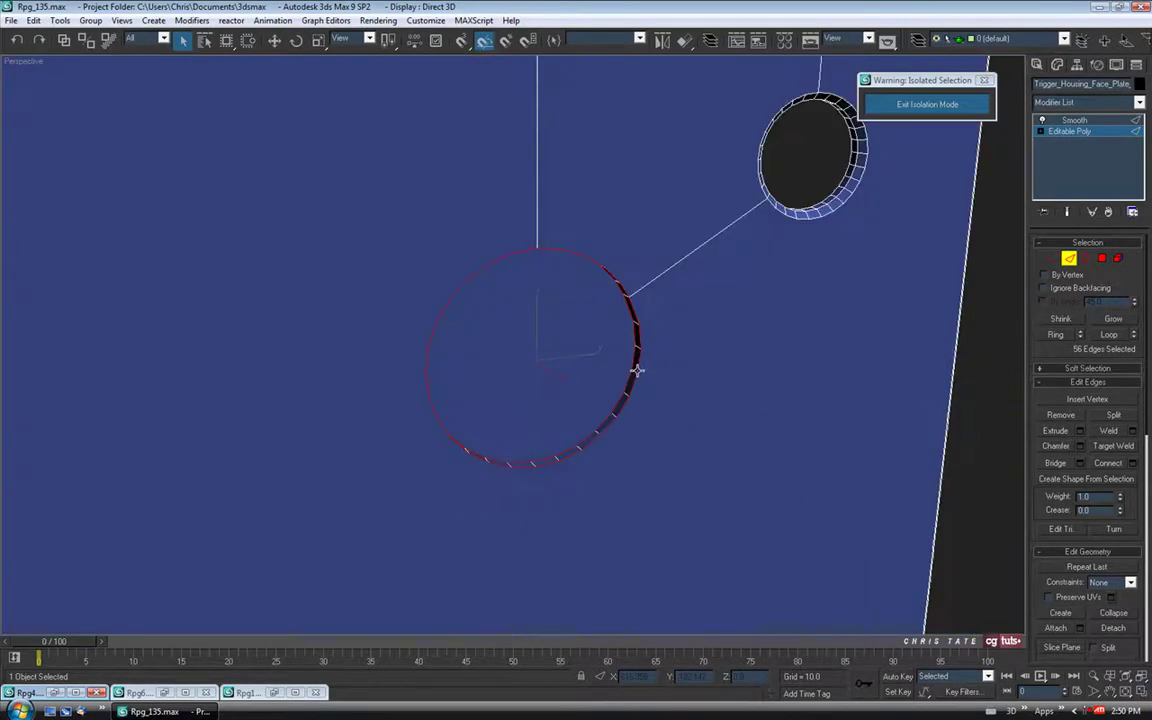
scroll(632, 365, "up", 3)
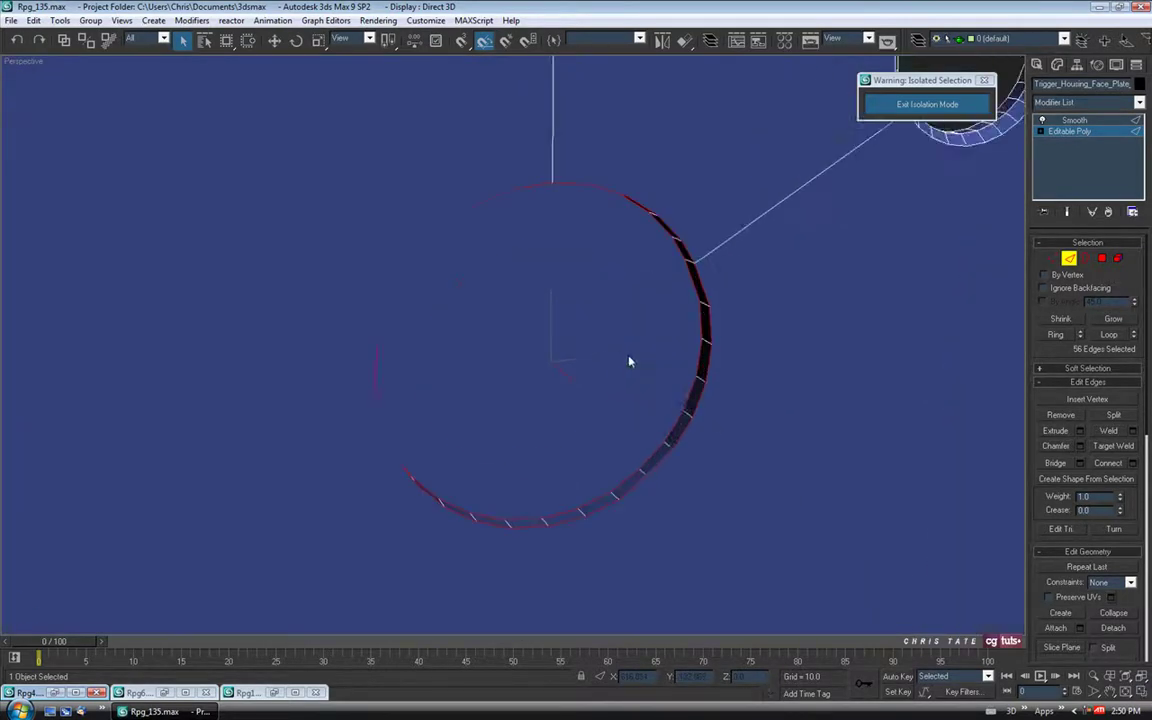
left_click(1081, 447)
middle_click_drag(572, 395, 608, 397, "alt")
left_click_drag(898, 314, 897, 324)
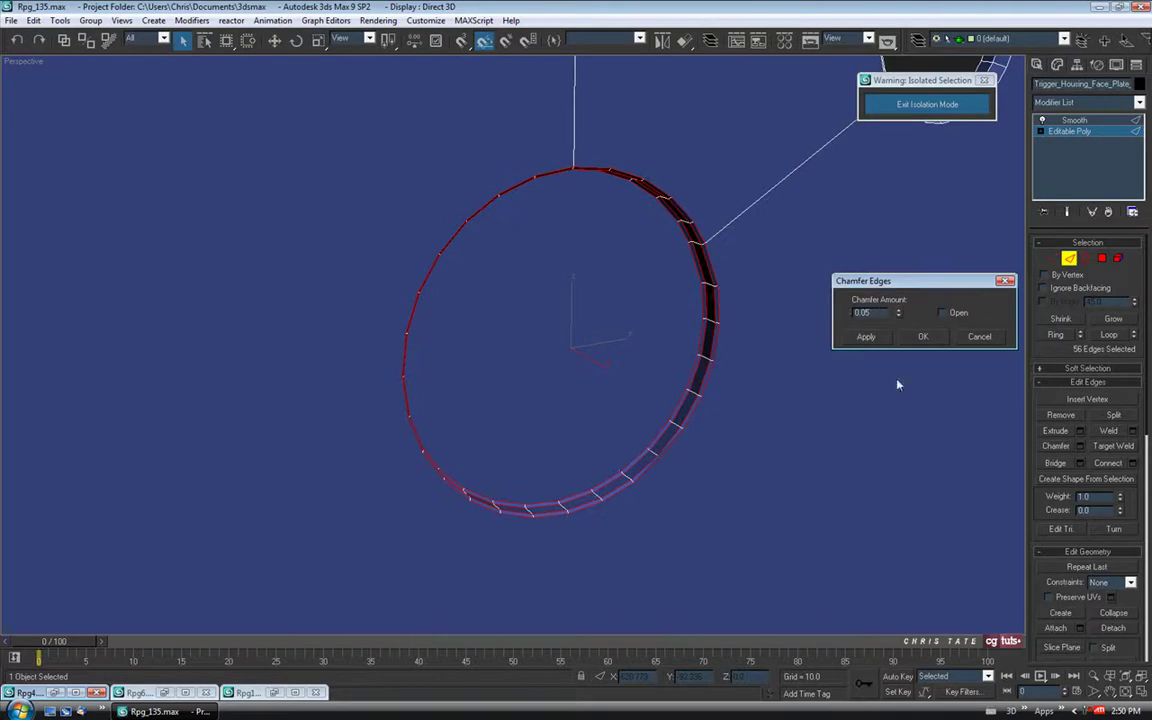
left_click(922, 340)
middle_click_drag(740, 445, 595, 459, "alt")
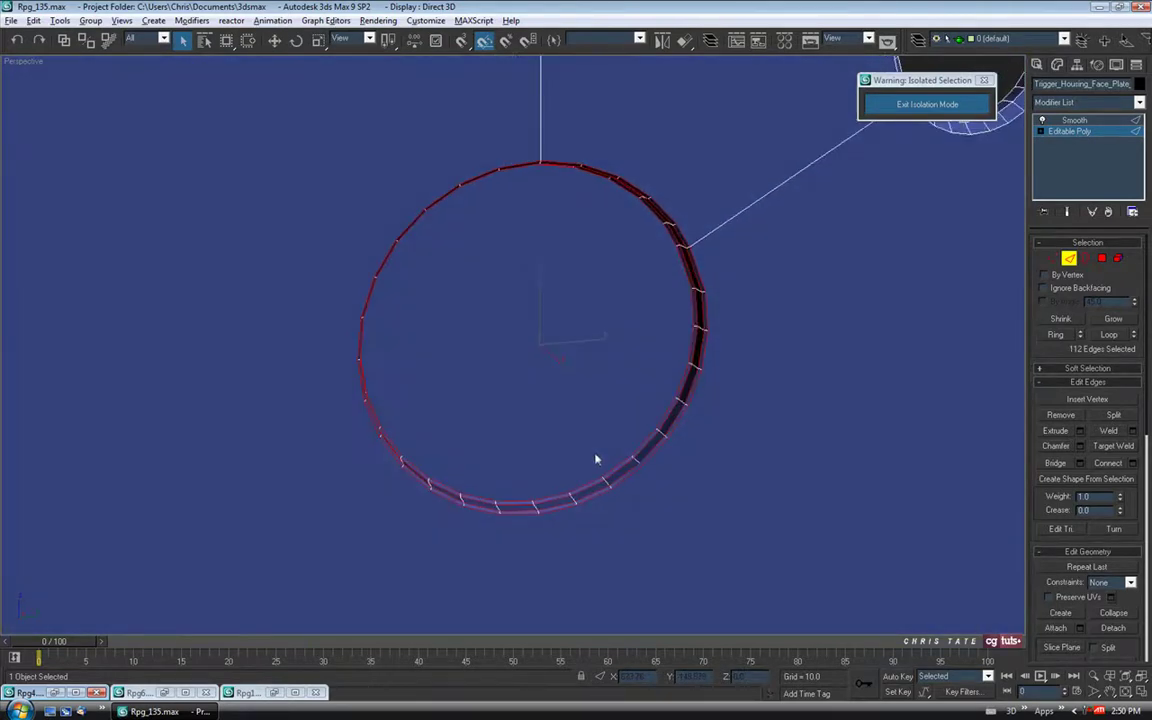
Check the hole against the Rpg4 reference photo, minimize it, and select the recess's floor polygon.
left_click(56, 693)
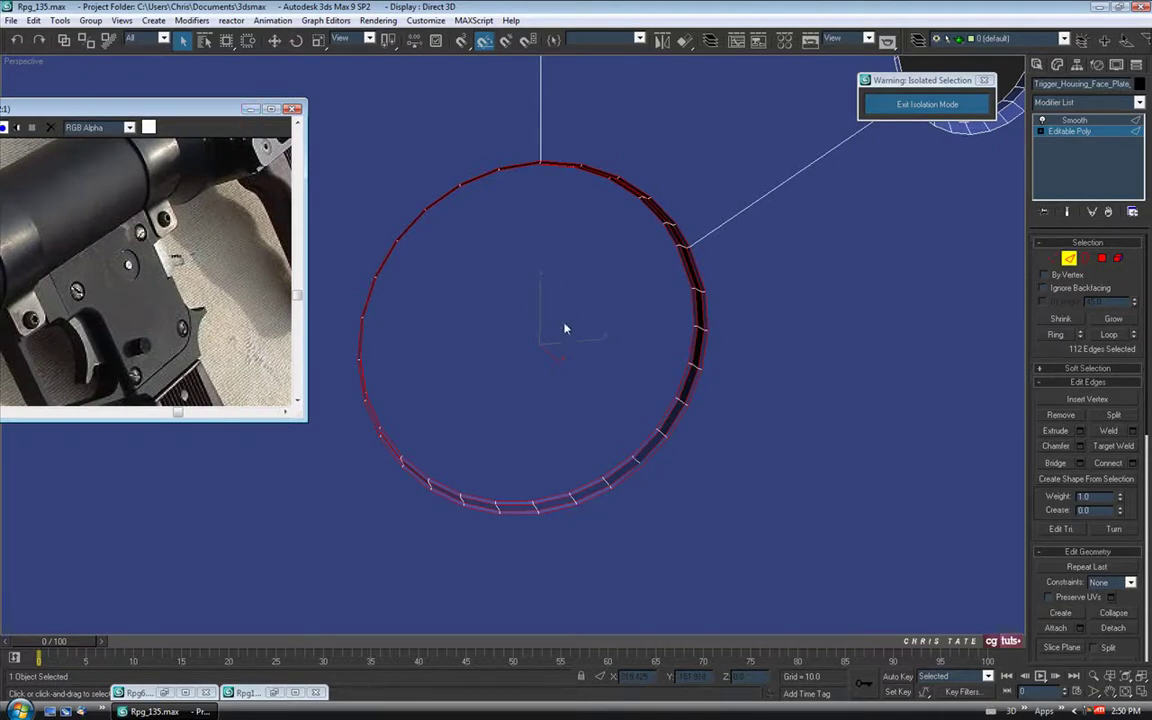
left_click(249, 109)
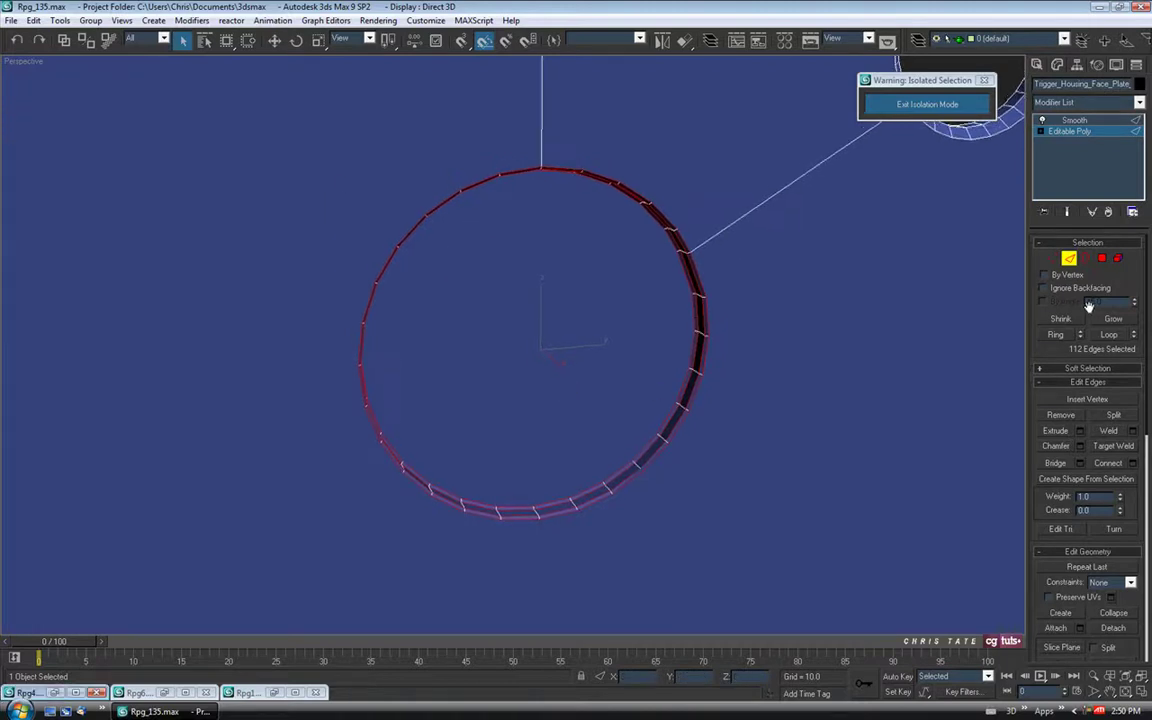
left_click(1101, 259)
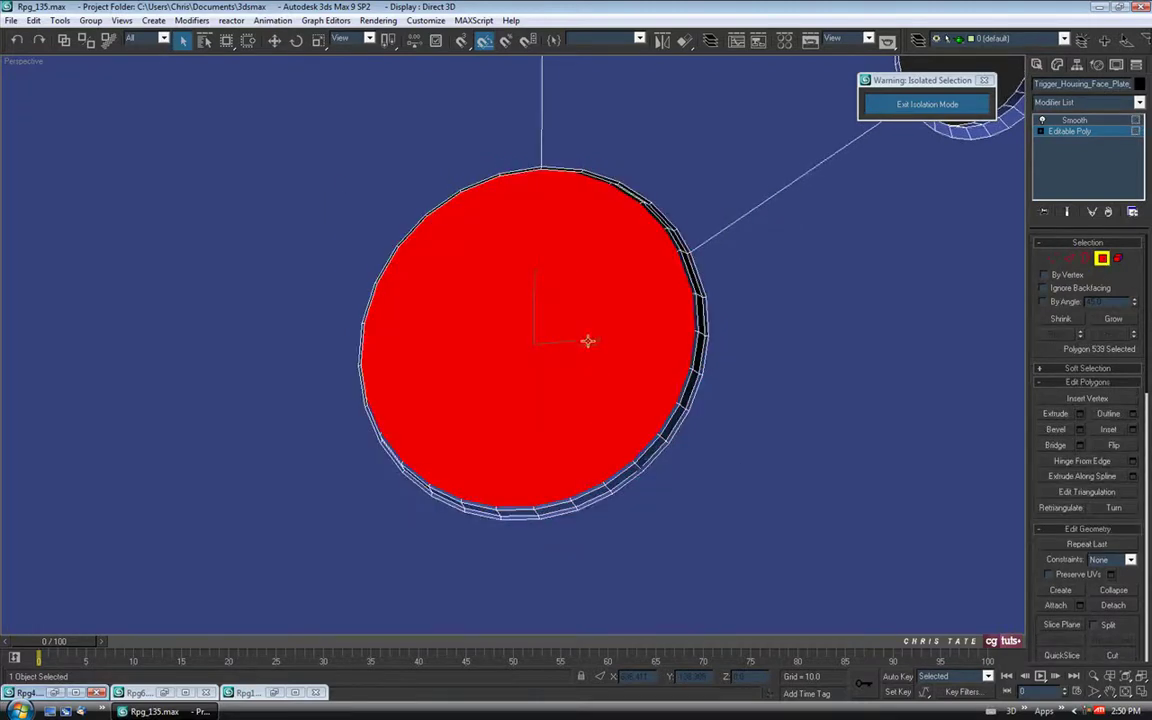
Exit isolation mode in the Right view and frame the recess over the housing's bolt hole behind it.
left_click(1145, 695)
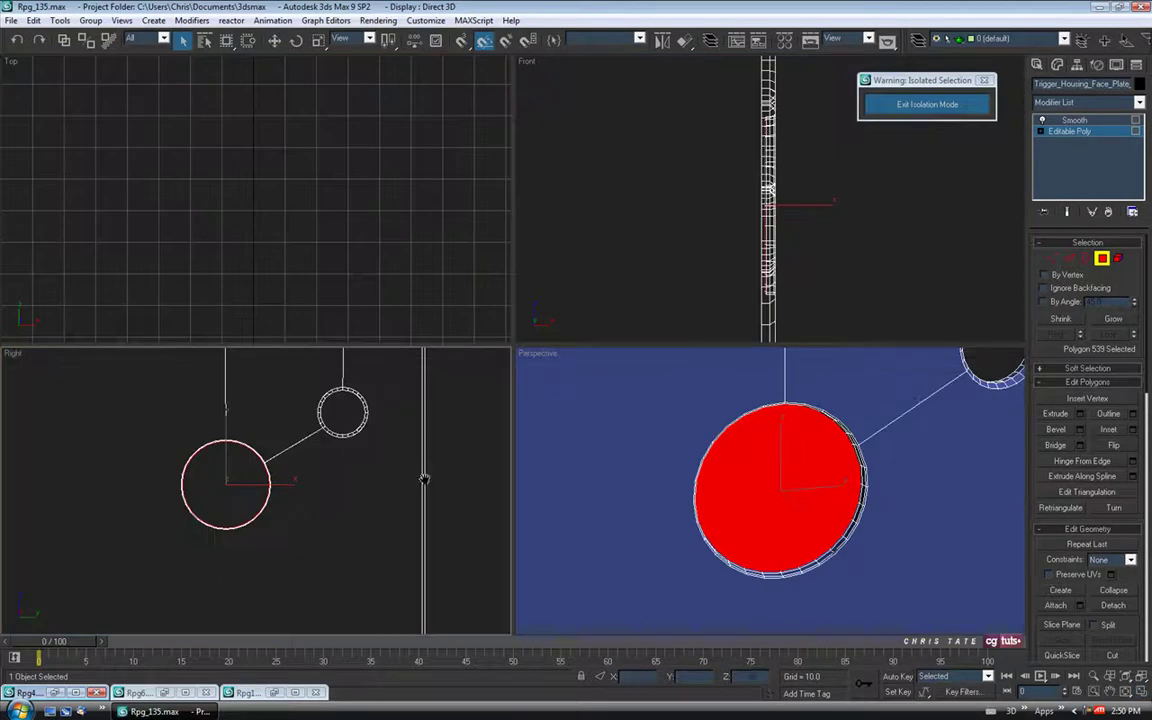
left_click(1144, 697)
scroll(512, 429, "down", 3)
middle_click_drag(504, 417, 522, 454)
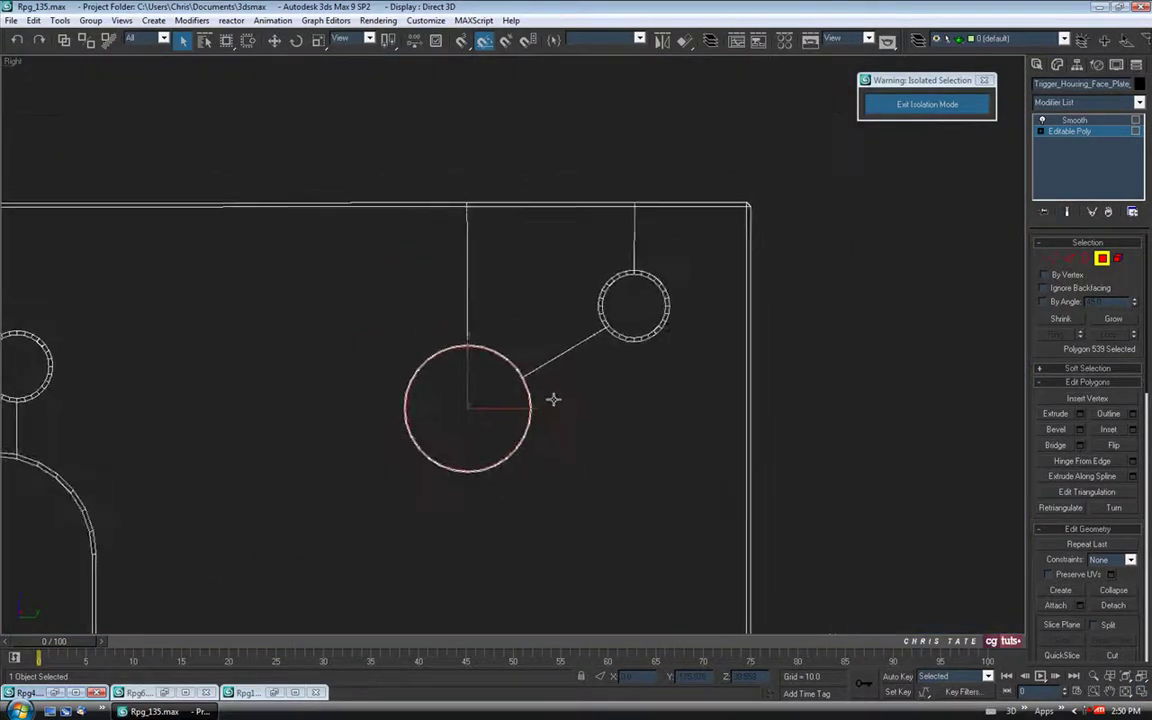
left_click(925, 106)
middle_click_drag(520, 455, 578, 306)
scroll(494, 387, "up", 4)
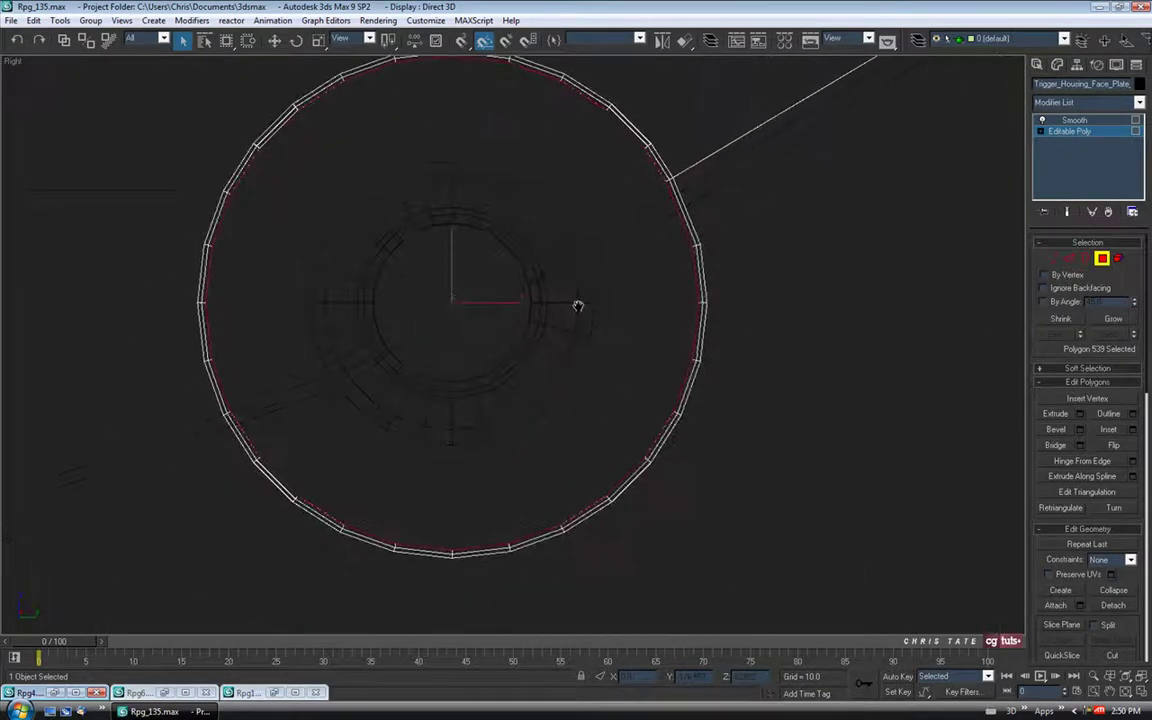
Inset the recess's floor polygon by 2.1 to match the inner edge of the bolt hole behind it.
left_click(1133, 429)
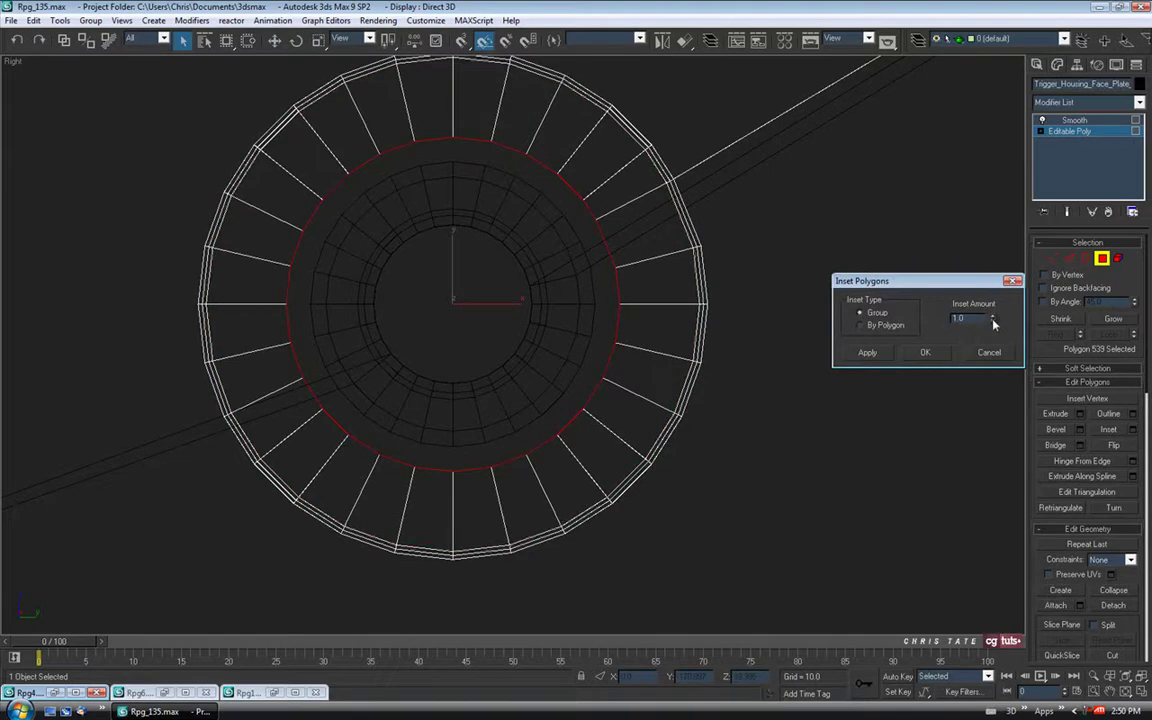
left_click_drag(995, 319, 991, 244)
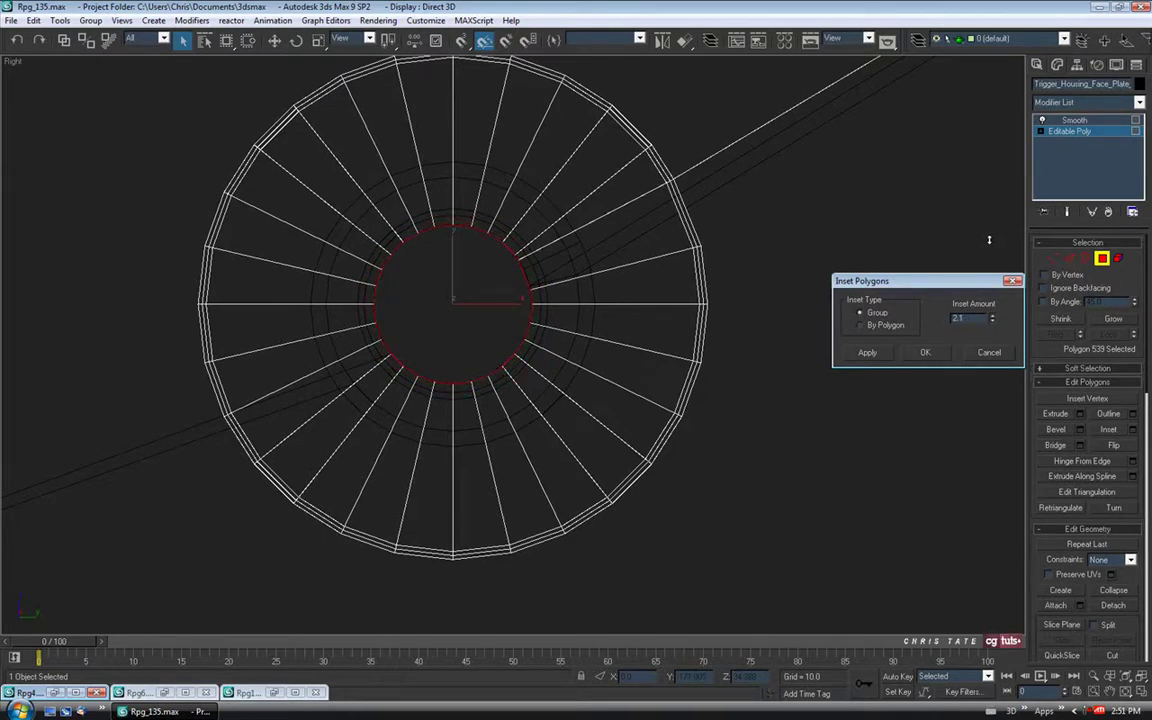
left_click(925, 353)
Delete the inset center polygon in the Perspective view to open the recess onto the bolt hole.
left_click(1141, 692)
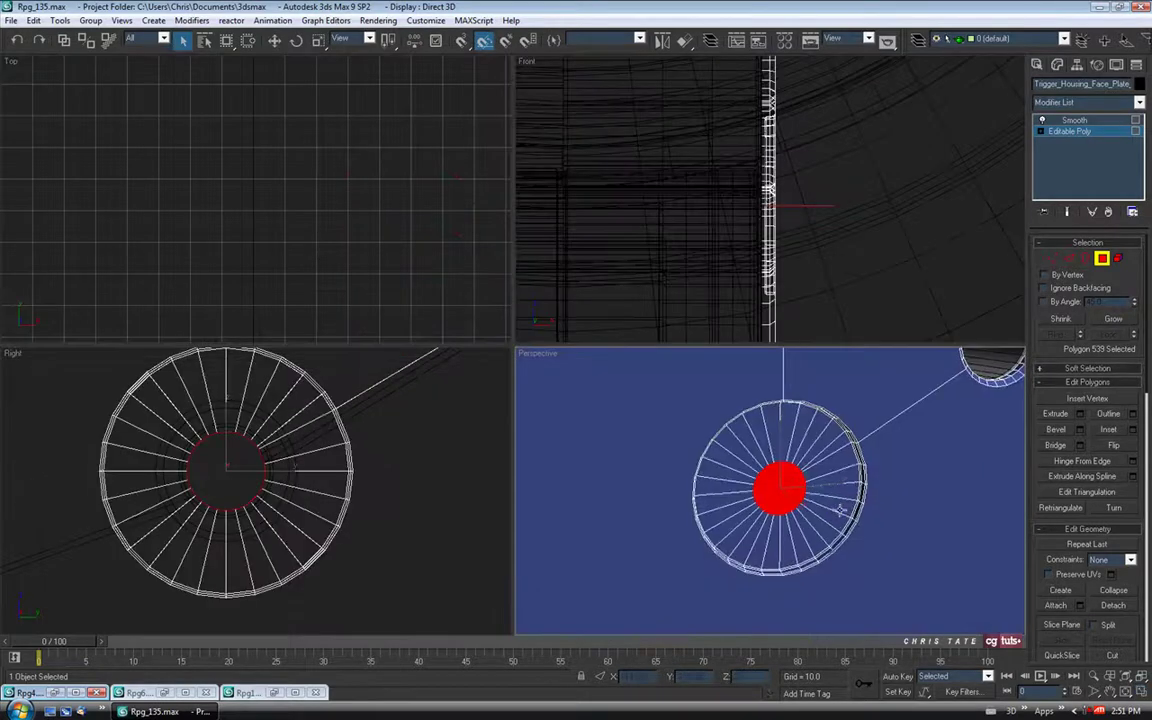
left_click(1147, 693)
middle_click_drag(691, 376, 653, 342)
key("Delete")
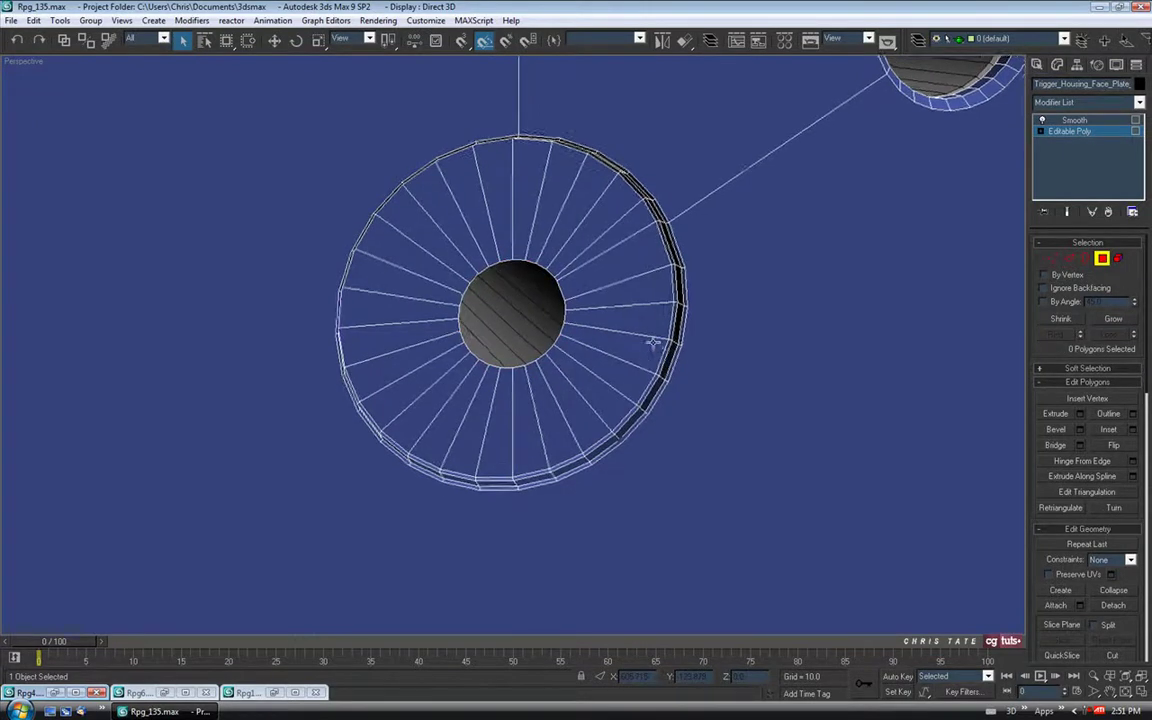
scroll(653, 342, "down", 2)
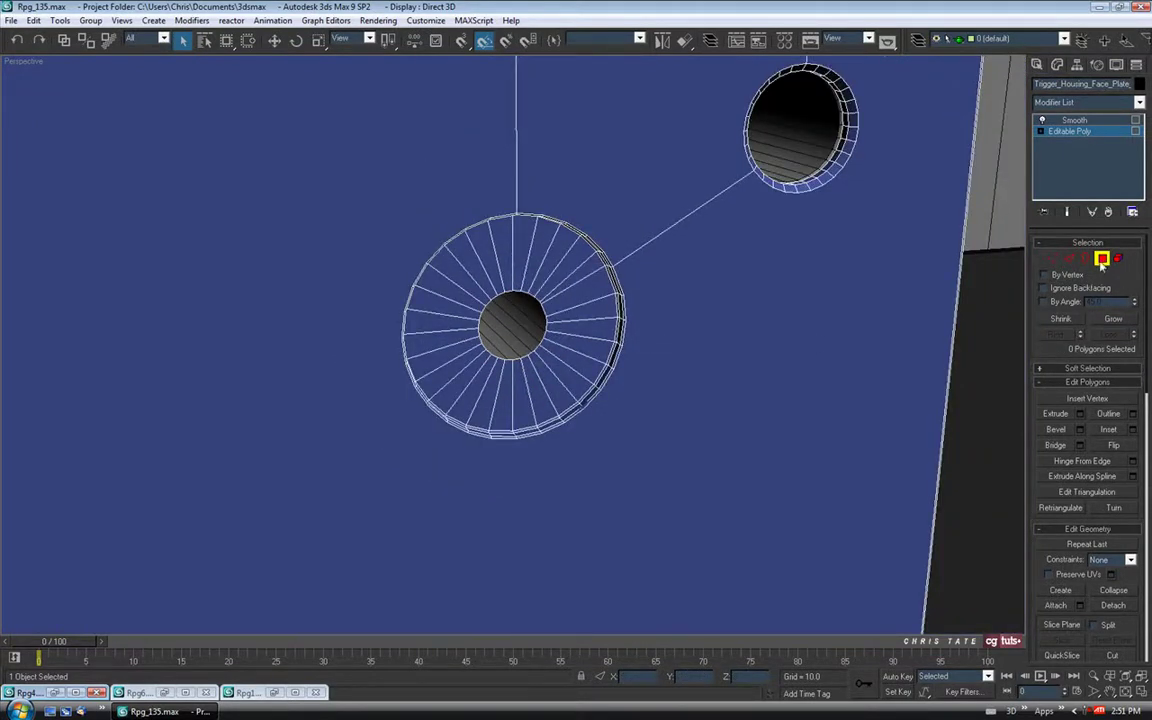
Leave polygon-level editing and examine the recess against the stepped bolt hole behind it in wireframe.
left_click(1102, 259)
mouse_move(687, 422)
middle_mouse_down("alt")
mouse_move(650, 393)
mouse_move(579, 396)
mouse_move(648, 422)
mouse_move(711, 414)
mouse_move(688, 410)
middle_mouse_up("alt")
key("F3")
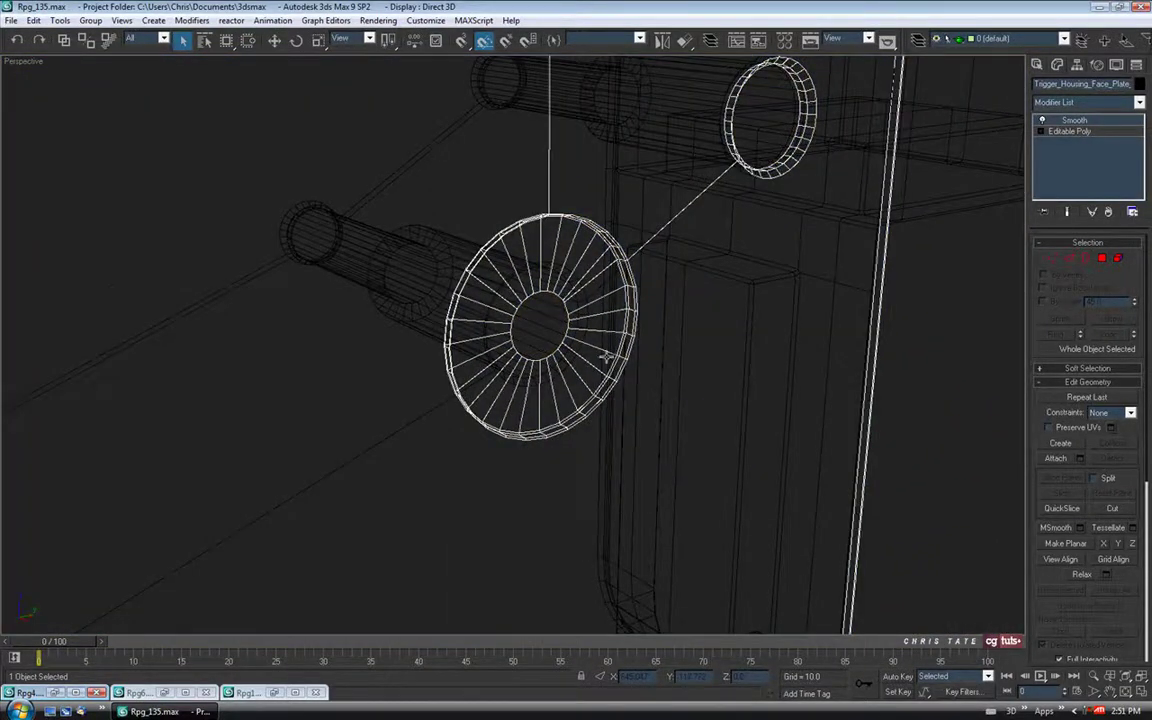
scroll(546, 330, "up", 4)
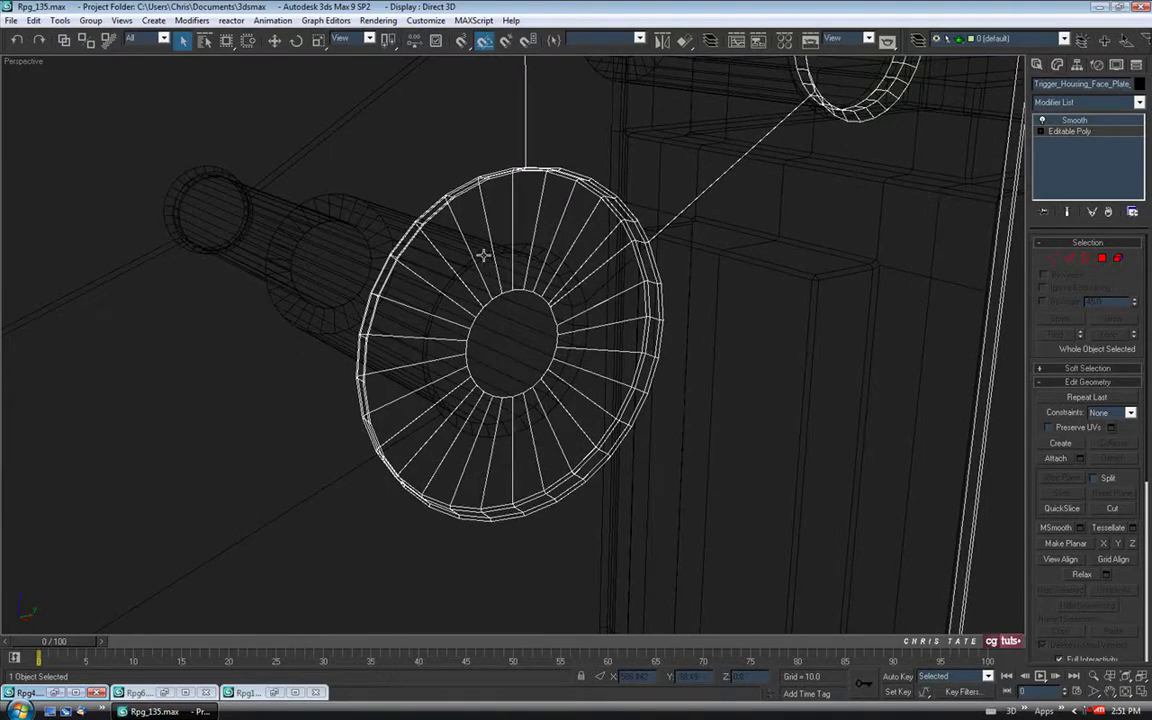
Switch the Perspective view back to shaded display and check the recess on the whole face plate.
left_click(487, 262)
mouse_move(513, 262)
middle_mouse_down("alt")
mouse_move(540, 368)
mouse_move(527, 360)
mouse_move(540, 368)
mouse_move(572, 325)
mouse_move(632, 347)
mouse_move(635, 329)
mouse_move(656, 345)
middle_mouse_up("alt")
key("F3")
middle_click_drag(638, 388, 597, 327, "alt")
scroll(592, 358, "down", 3)
scroll(592, 357, "down", 3)
middle_click_drag(572, 388, 662, 318, "alt")
scroll(593, 408, "down", 2)
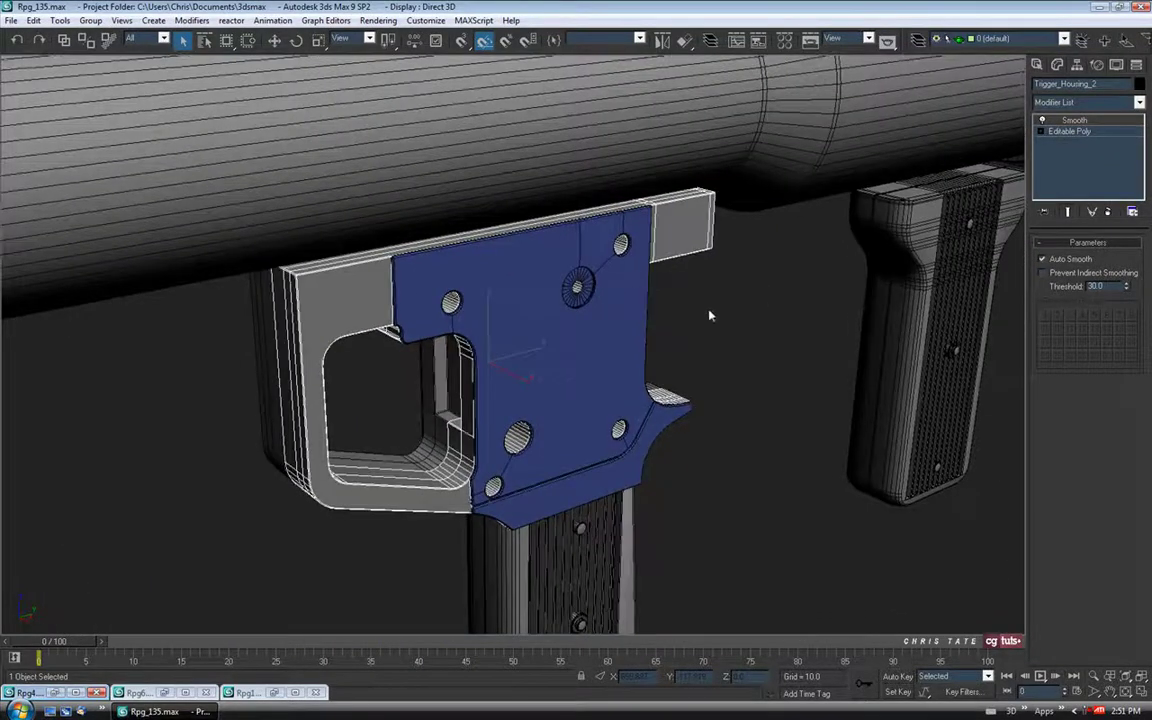
Replace the face plate's blue material with the plain gray sample material and close the Material Editor.
left_click(680, 434)
middle_click_drag(668, 431, 656, 436, "alt")
key("m")
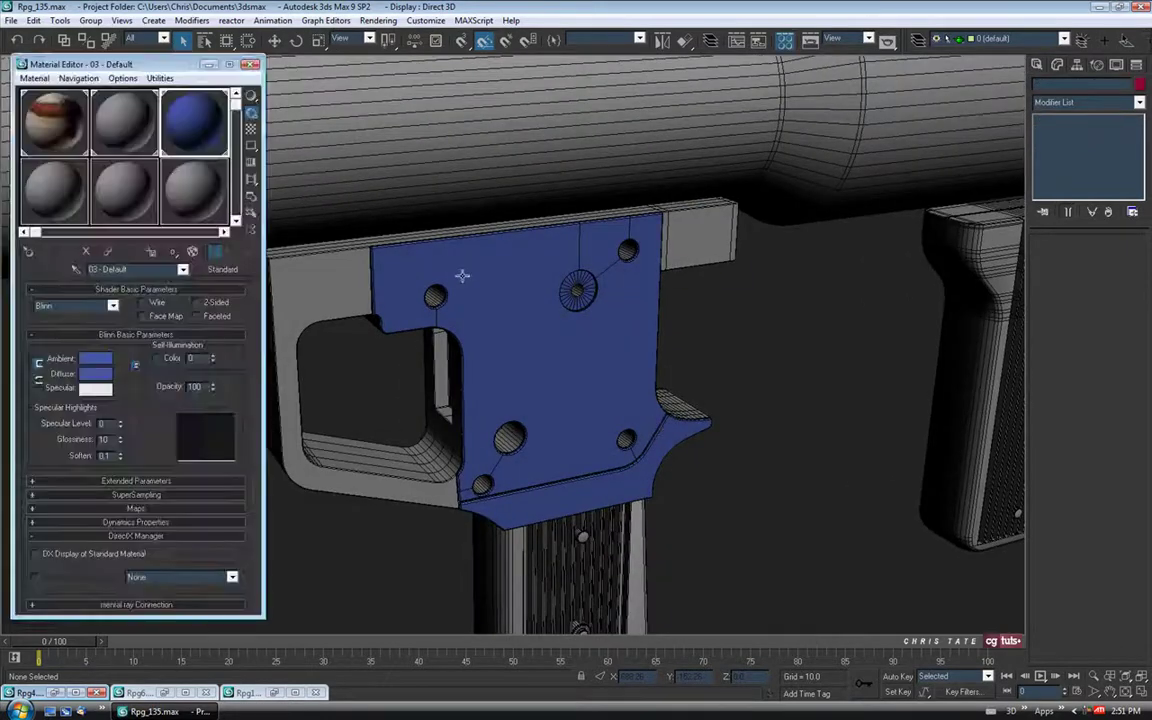
left_click_drag(134, 122, 473, 314)
middle_click_drag(473, 314, 603, 311, "alt")
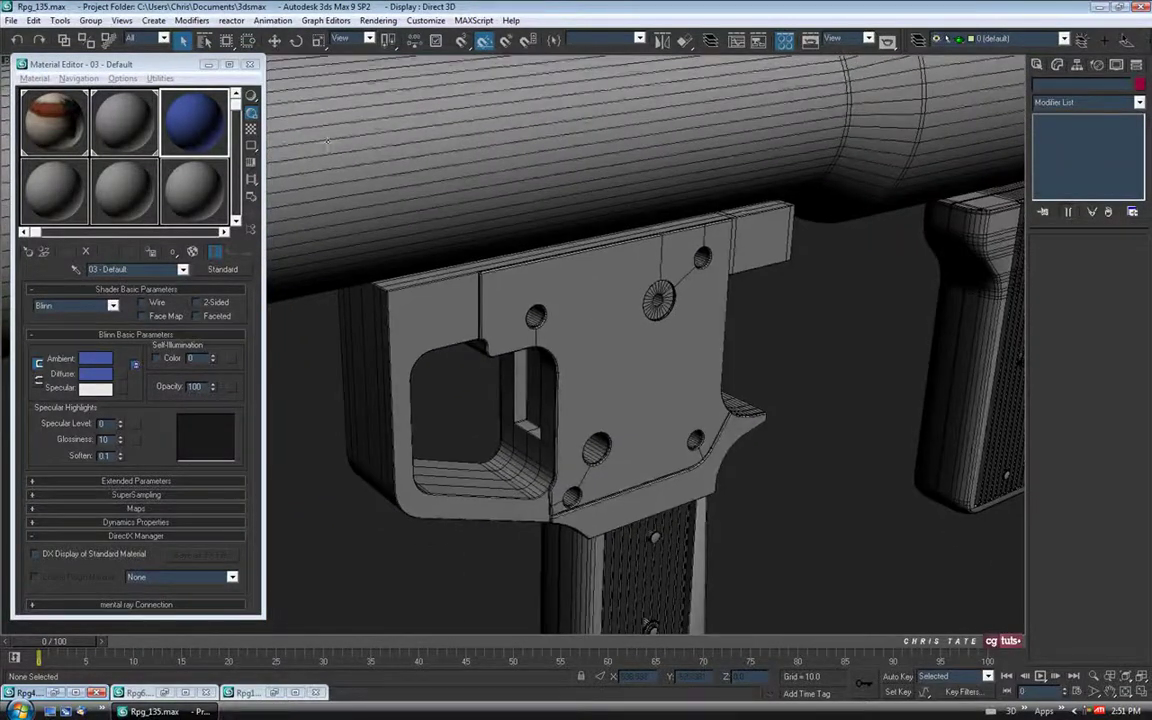
left_click(250, 64)
Save the scene as a new incremental version named Rpg_136.max.
left_click(10, 20)
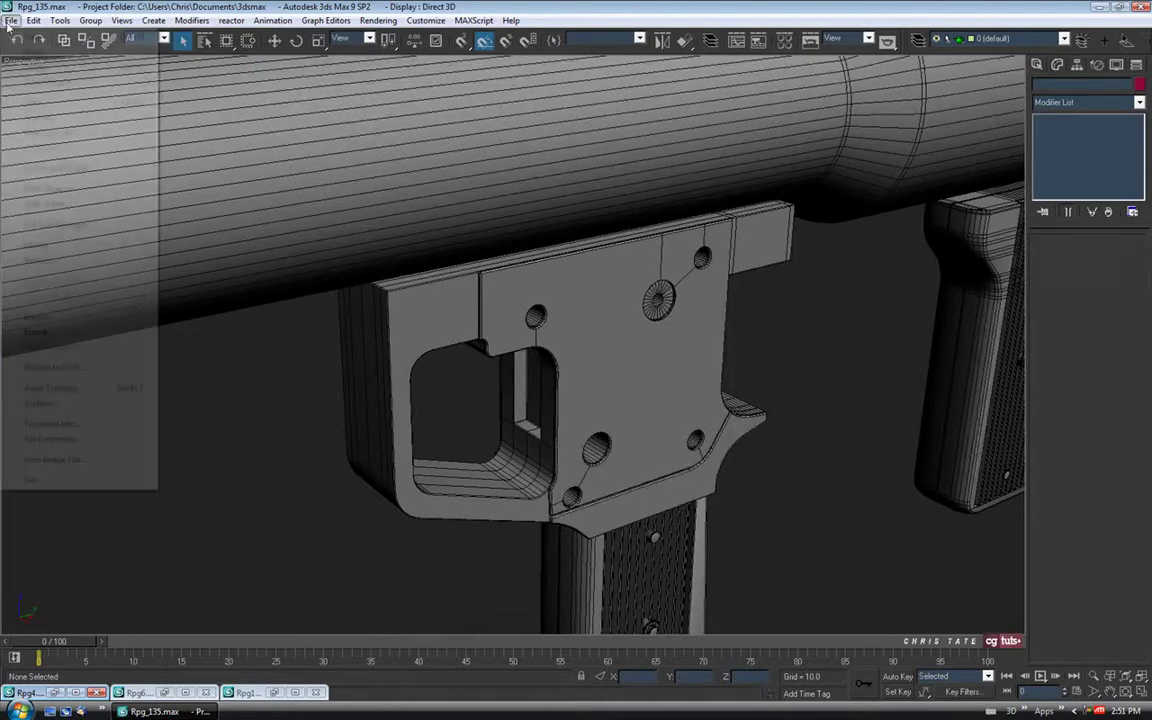
left_click(36, 117)
left_click(320, 474)
middle_click_drag(648, 311, 634, 328)
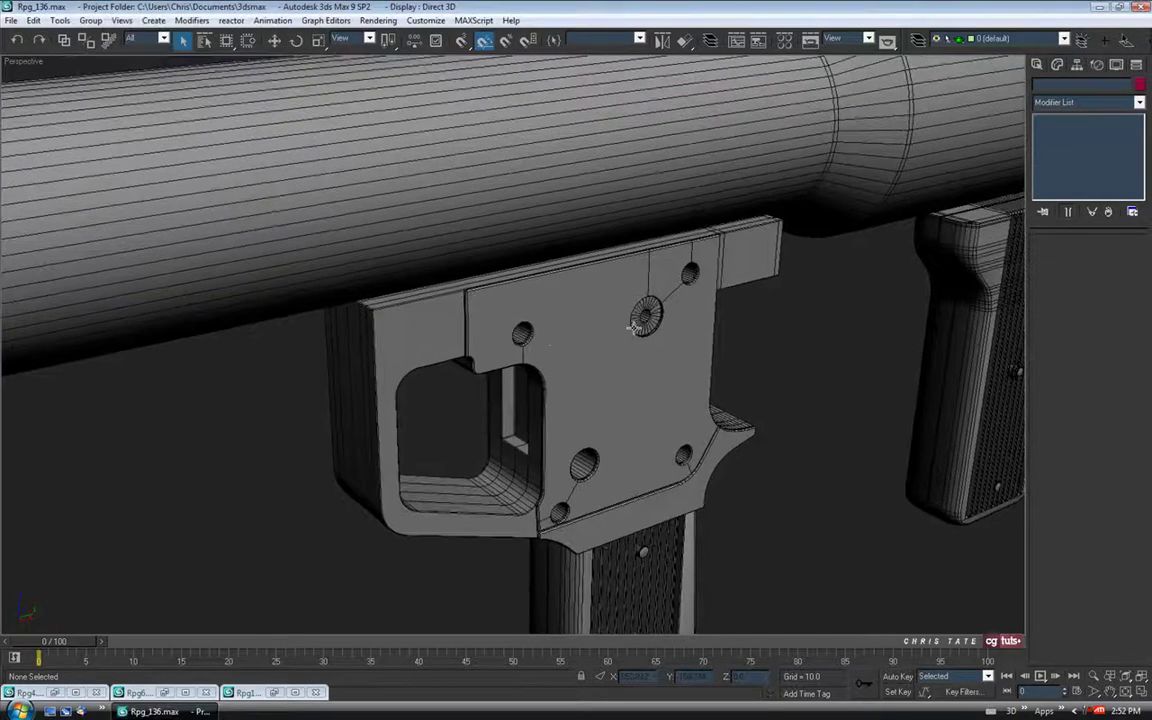
Examine the screws on the trigger housing in the reference photo.
left_click(54, 692)
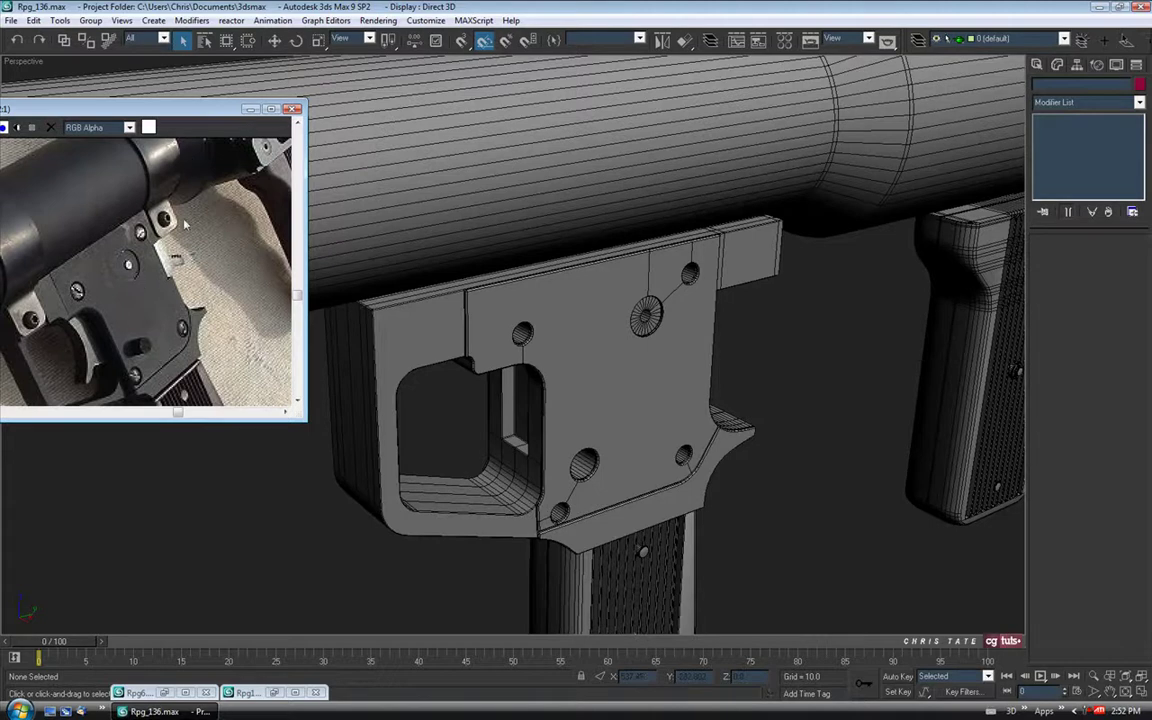
middle_click_drag(118, 268, 178, 280)
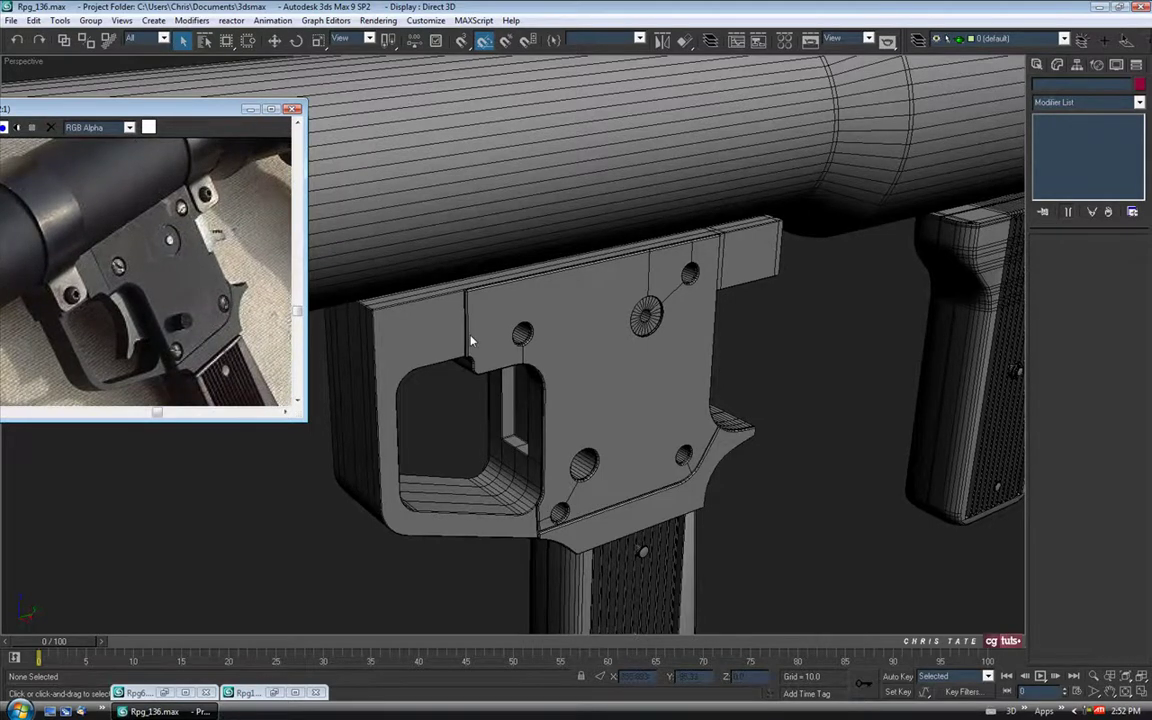
left_click(251, 108)
Select the screw in the heat shield band's clamp on the launcher tube.
scroll(540, 340, "down", 8)
scroll(538, 333, "down", 3)
middle_click_drag(545, 345, 456, 344)
middle_click_drag(625, 331, 541, 370)
scroll(548, 257, "up", 5)
middle_click_drag(655, 180, 573, 277)
scroll(550, 318, "up", 5)
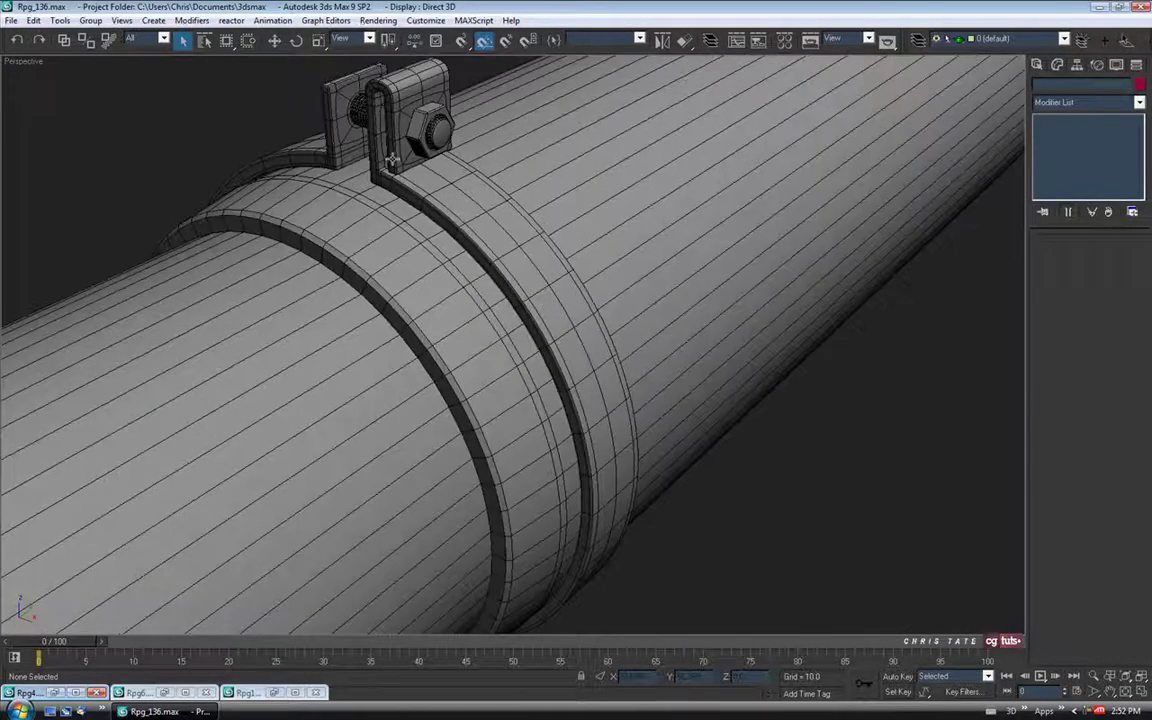
left_click(392, 160)
scroll(530, 258, "down", 3)
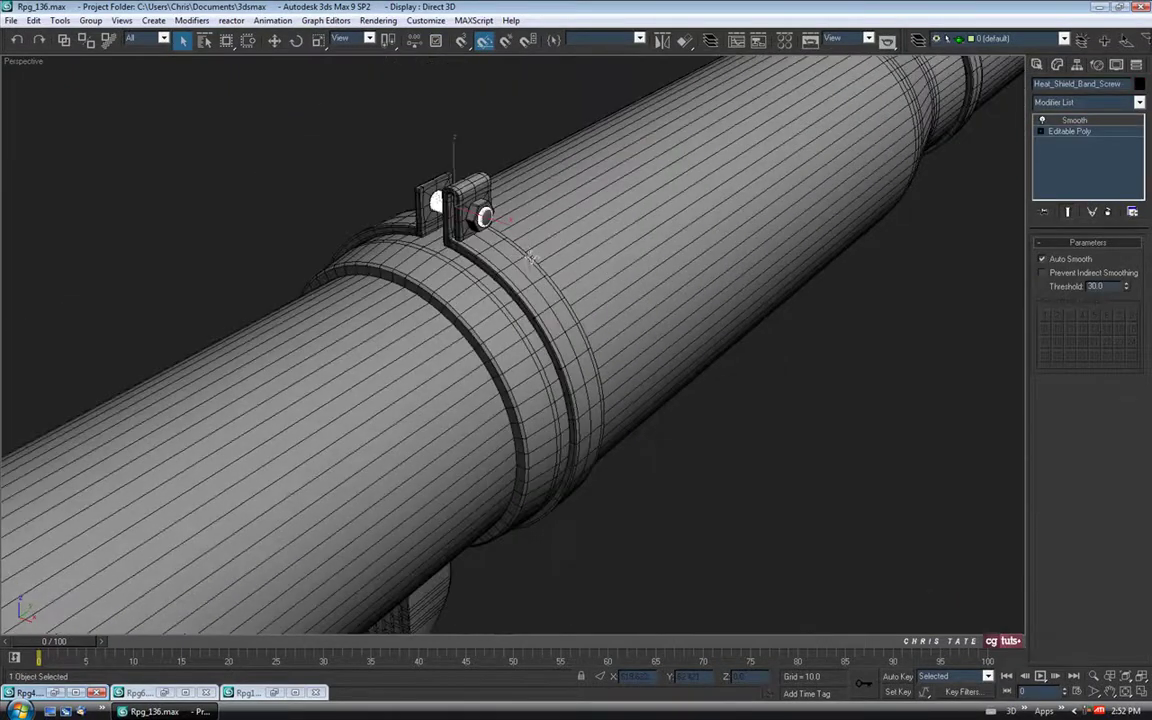
scroll(530, 258, "down", 5)
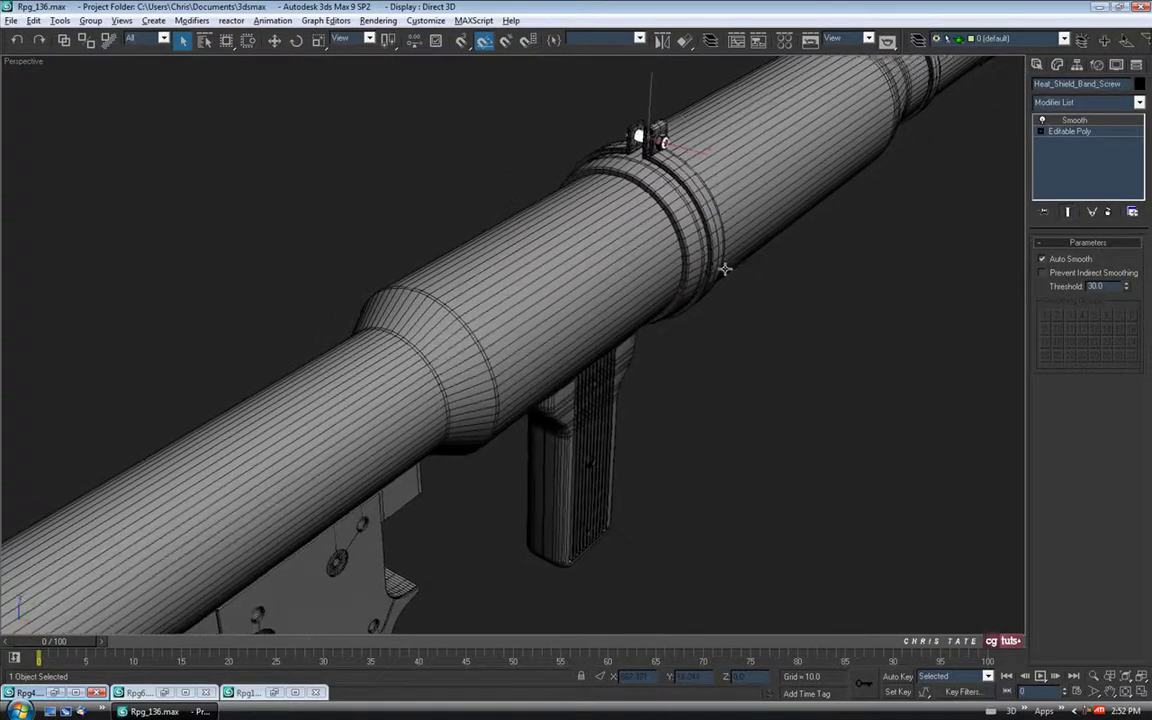
middle_click_drag(725, 269, 674, 309, "alt")
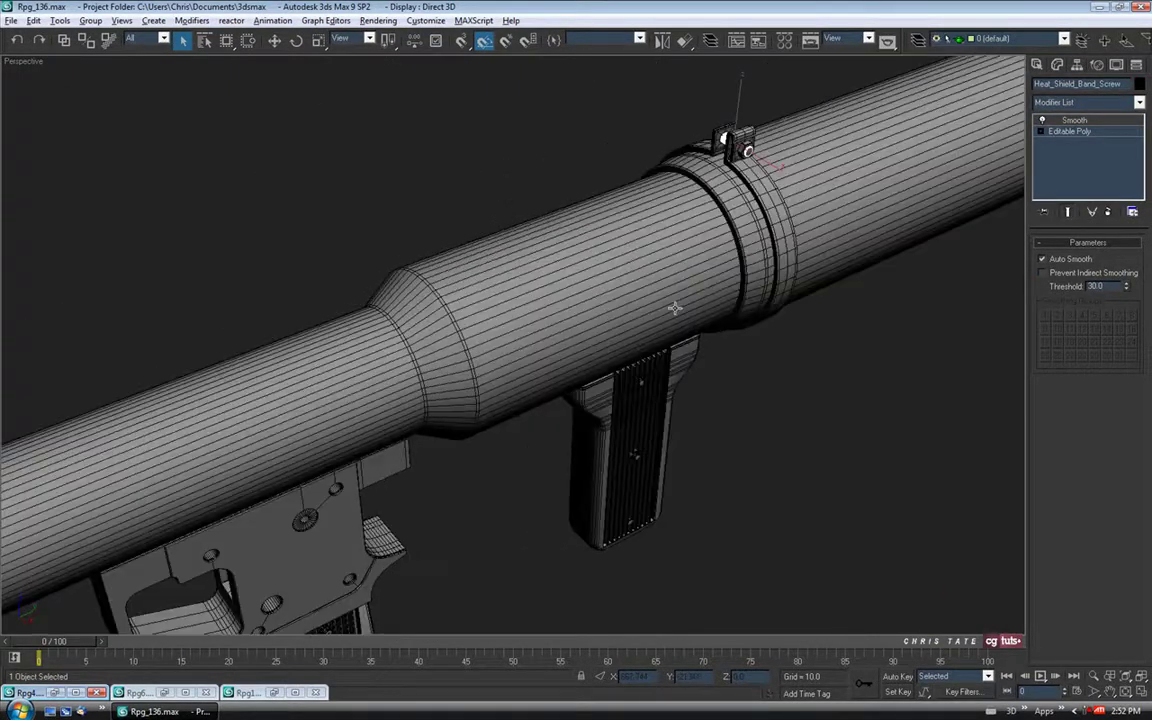
Copy the band screw to a spot above the tube near the trigger housing and name the copy Trigger_Housing_Screw.
left_click(273, 41)
left_click_drag(725, 138, 345, 285, "shift")
left_click_drag(395, 334, 280, 350, "shift")
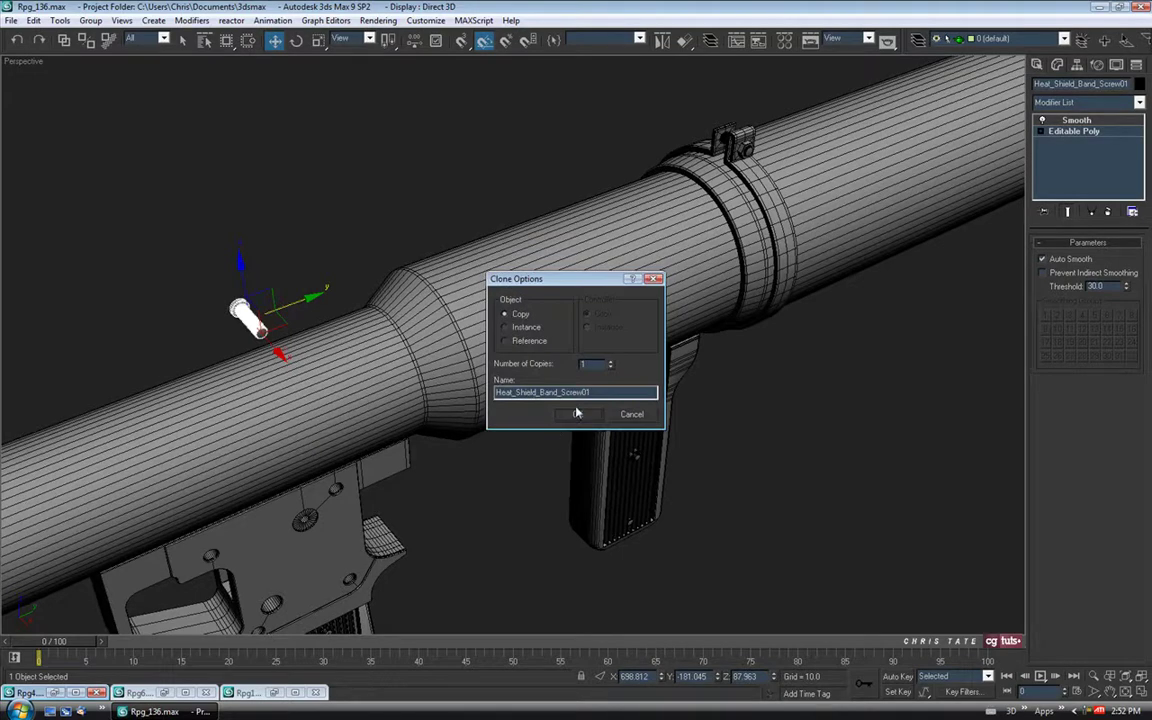
left_click_drag(561, 393, 450, 355)
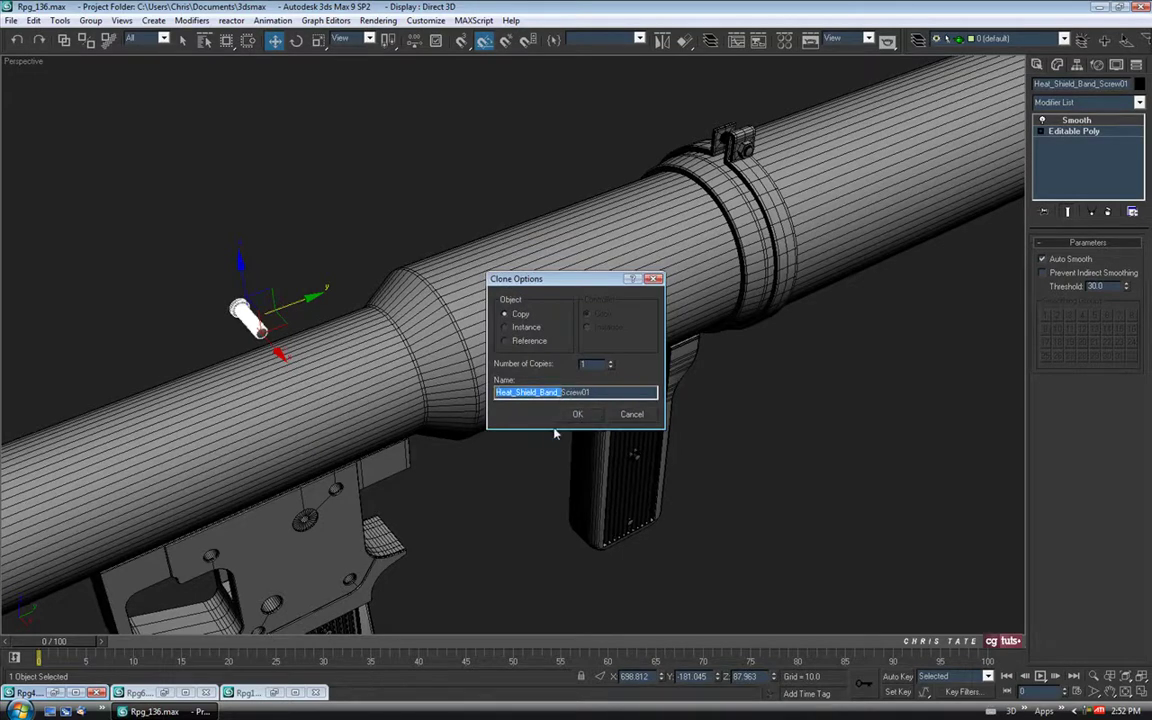
type("Trigger_Housing_Screw")
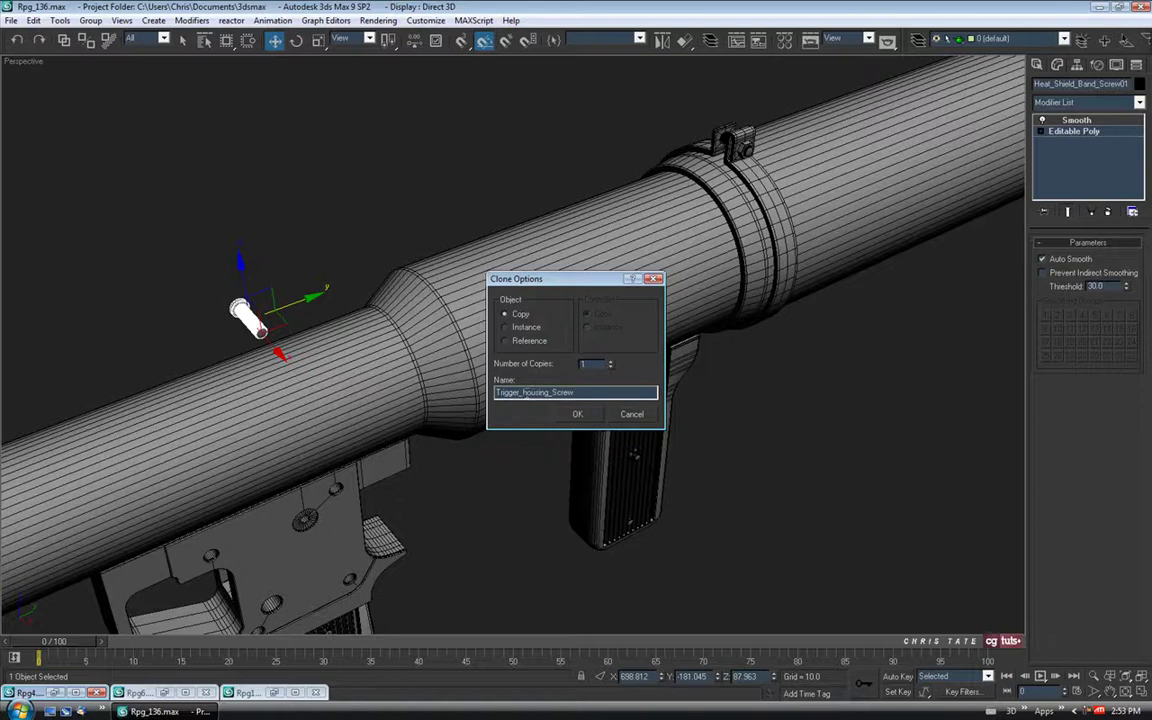
left_click(575, 414)
Rotate the copied screw 180 degrees in the Top view so its head points the opposite way.
middle_click_drag(584, 535, 609, 445)
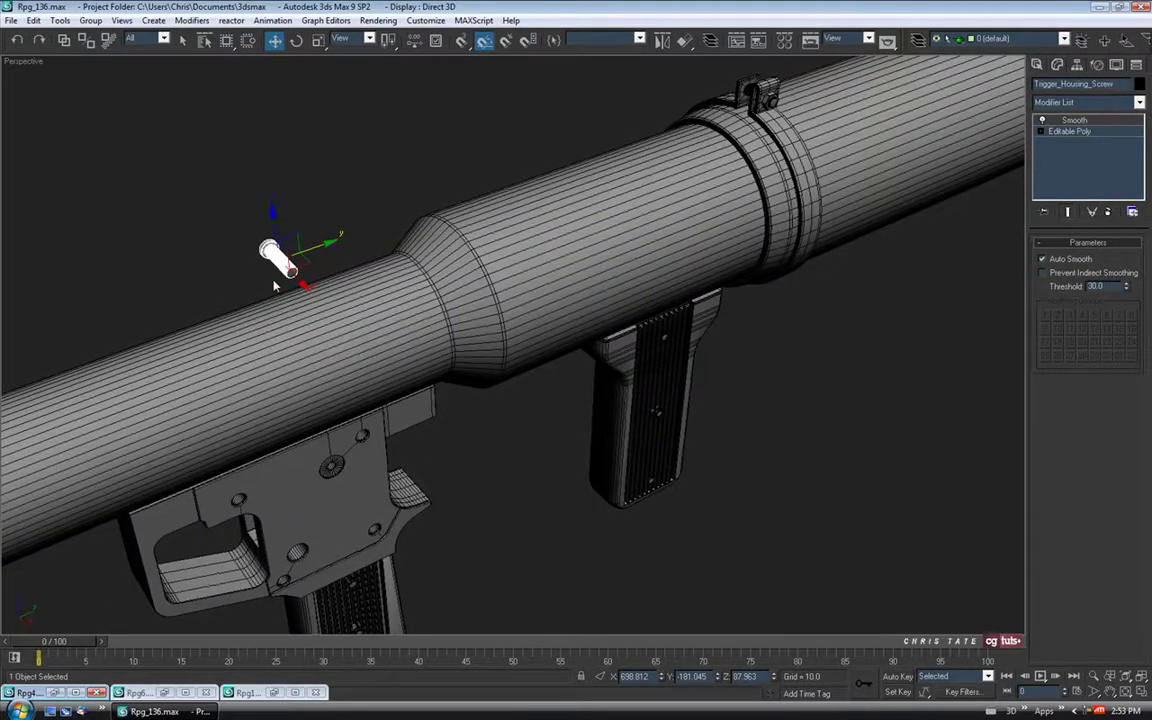
left_click(1142, 691)
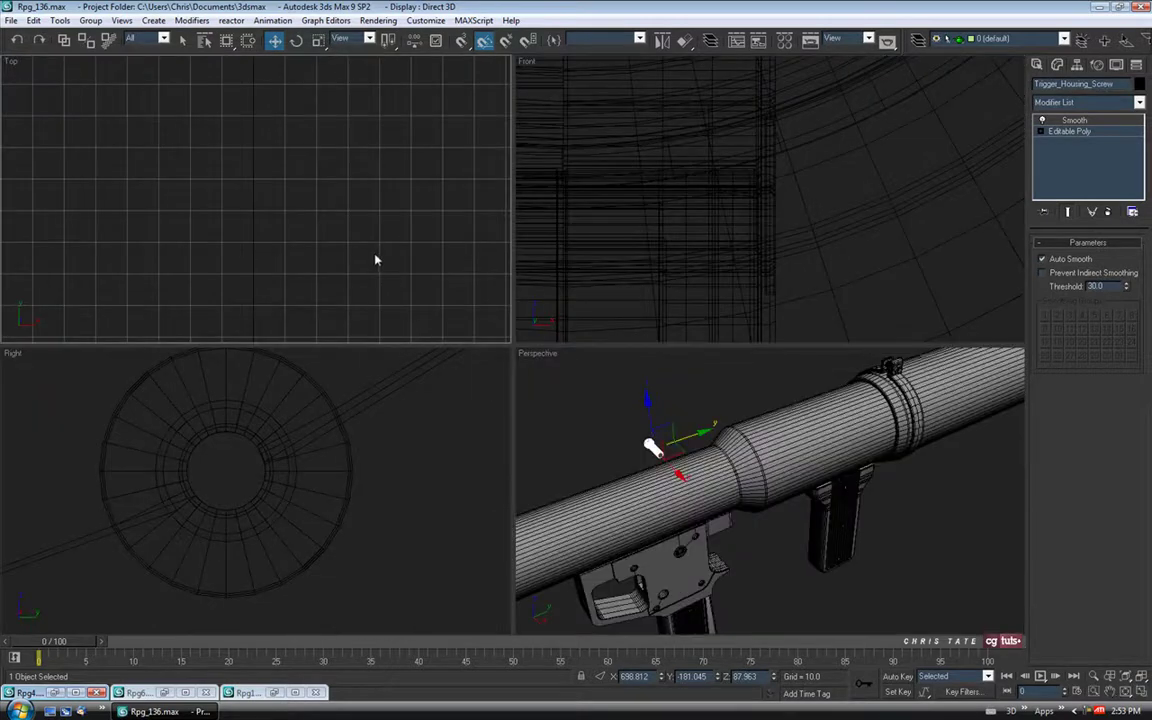
key("alt+w")
scroll(548, 352, "up", 10)
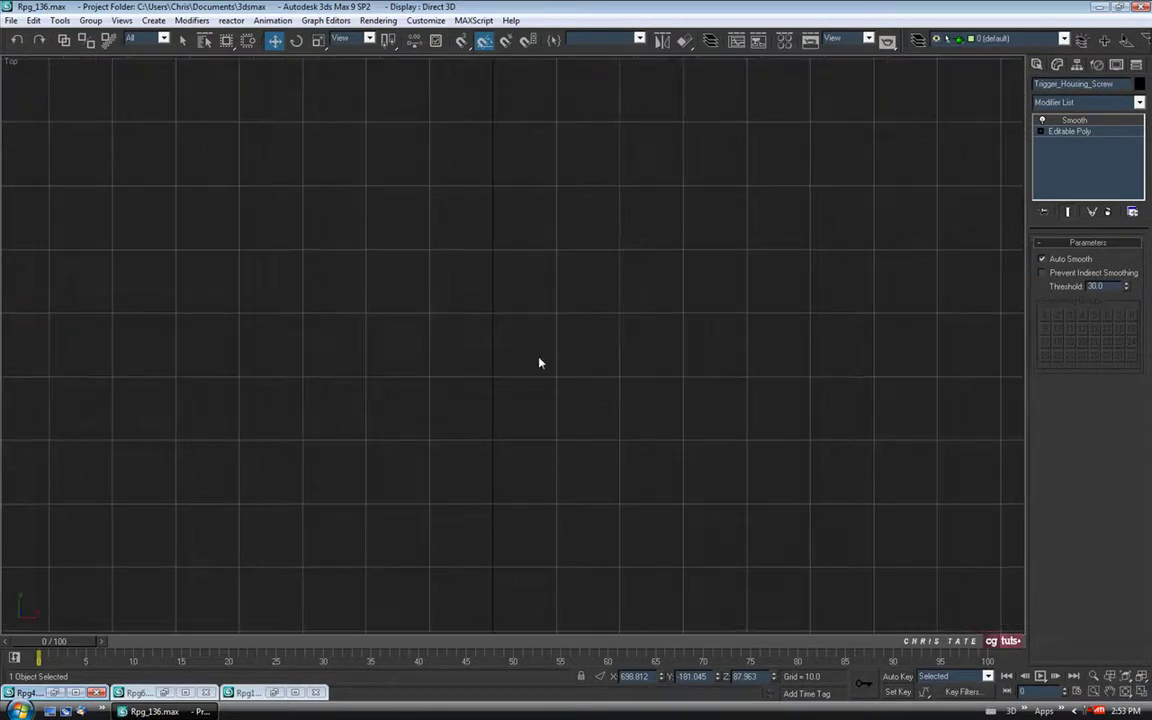
scroll(541, 362, "down", 6)
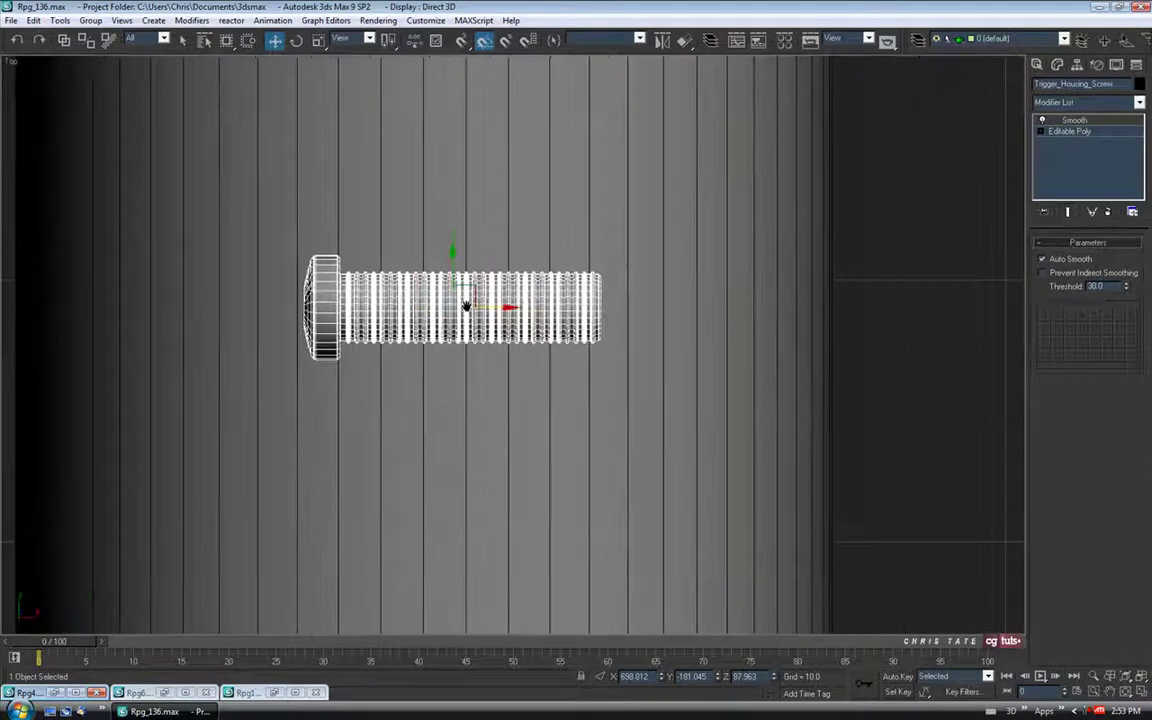
left_click(298, 41)
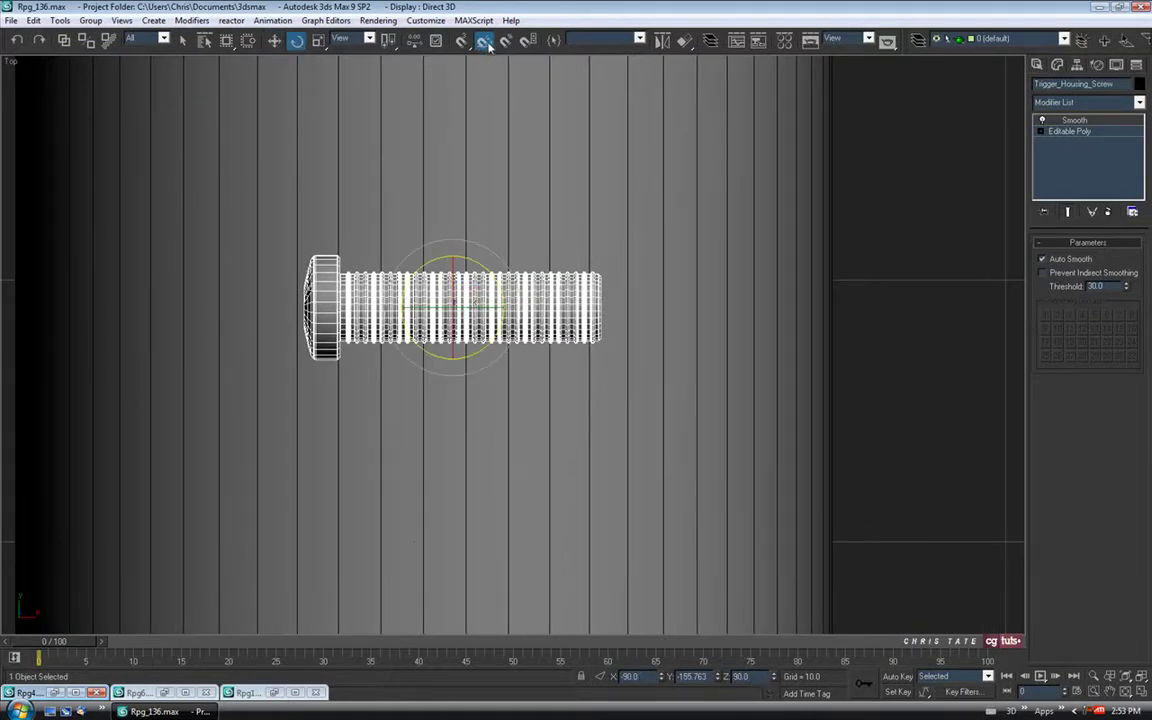
left_click_drag(422, 219, 584, 288)
Remove all thread edge loops and their vertices from the copied screw, leaving a smooth shank.
scroll(417, 290, "up", 2)
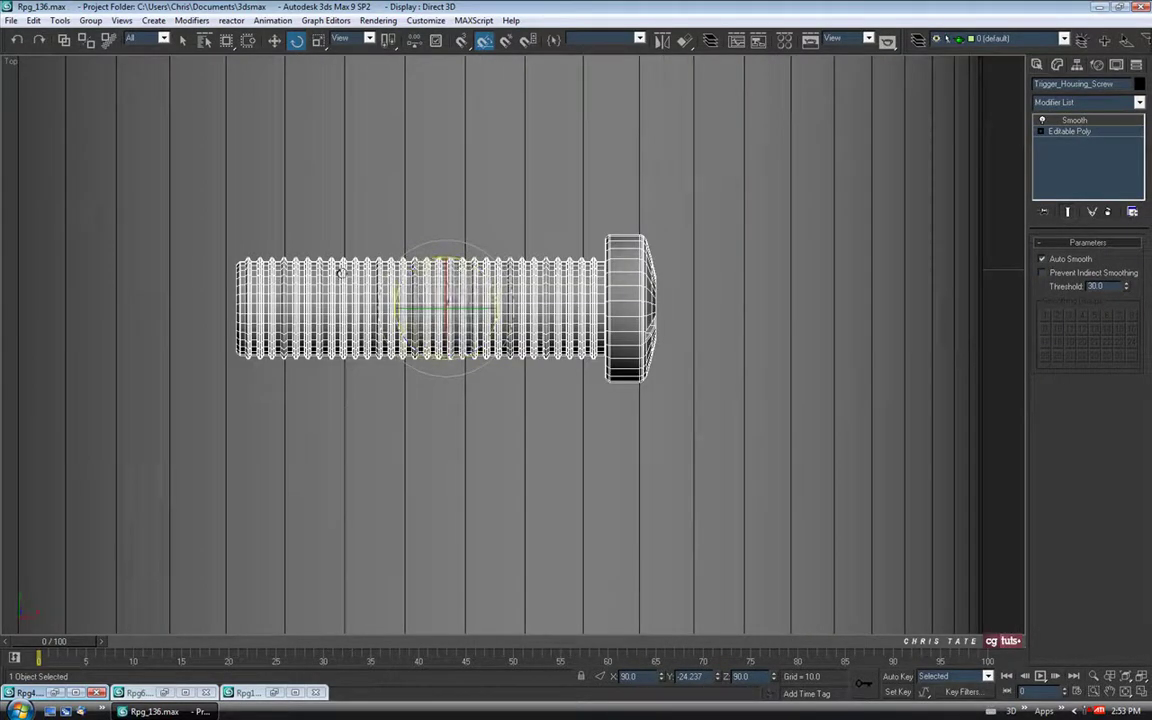
scroll(342, 274, "up", 2)
scroll(445, 226, "up", 2)
middle_click_drag(445, 226, 572, 222)
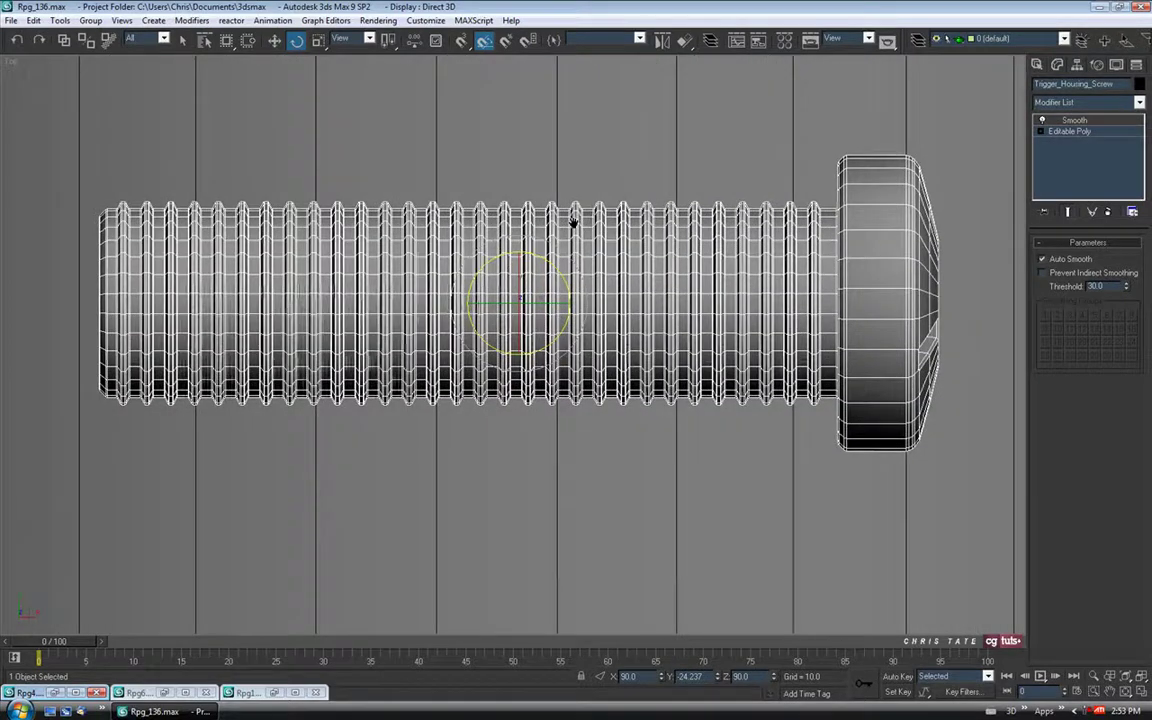
left_click(183, 40)
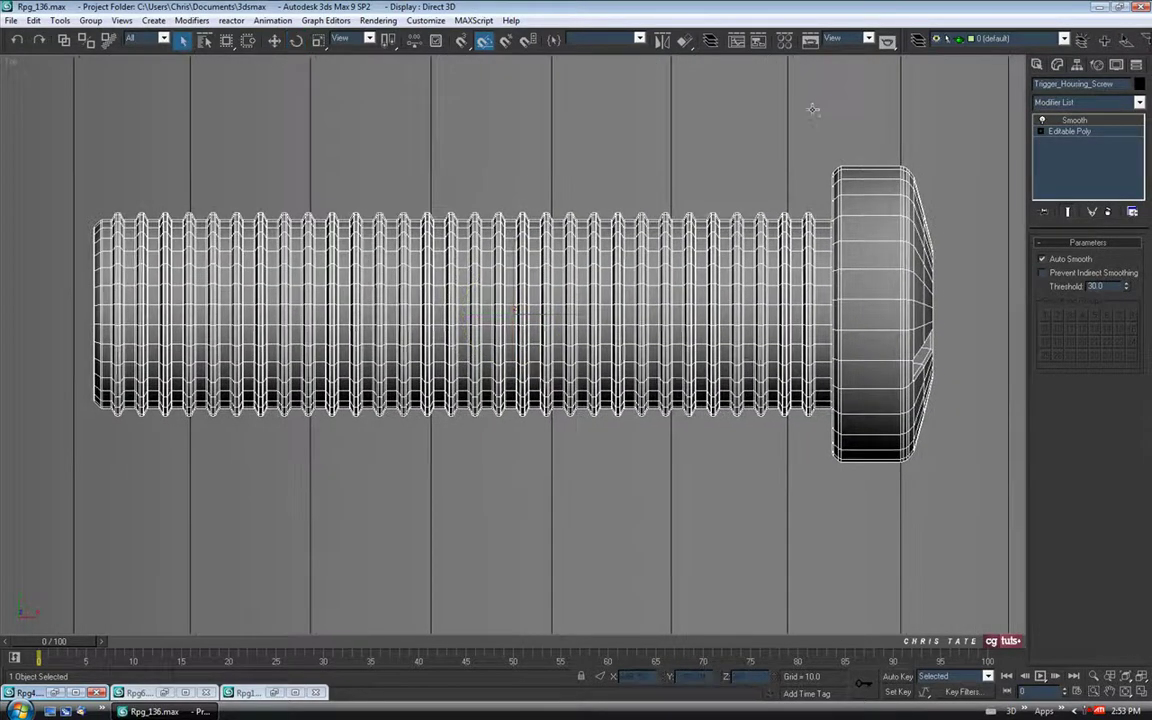
left_click(1070, 132)
left_click(1069, 259)
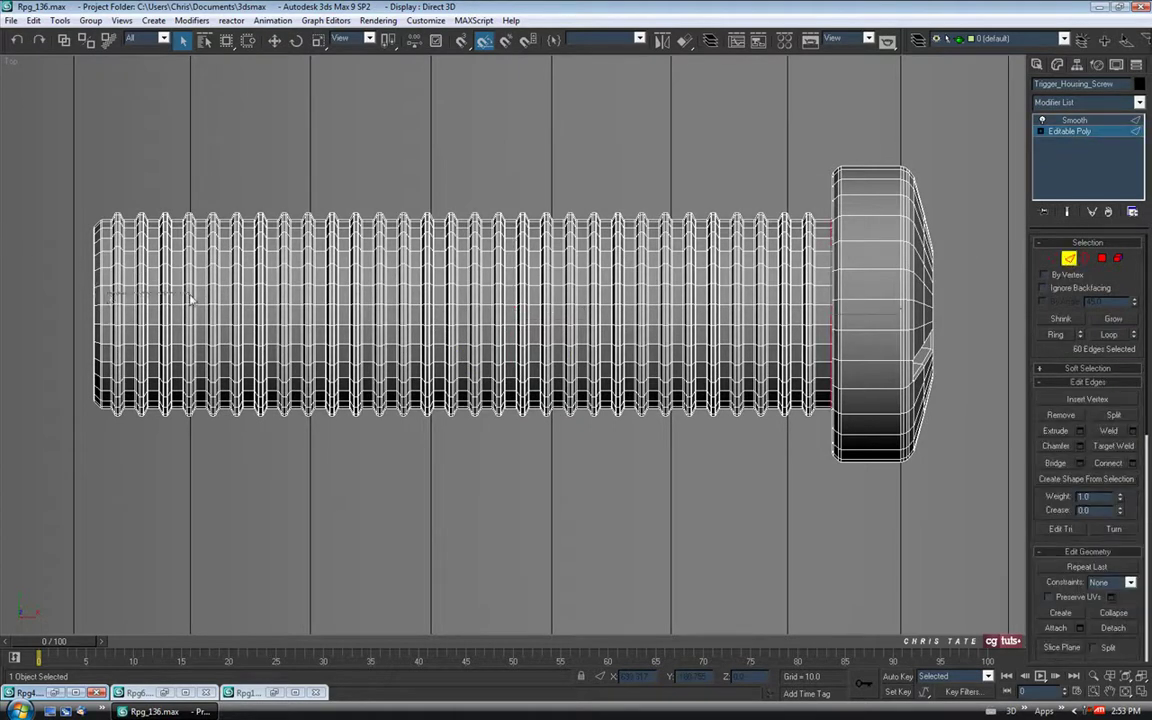
double_click(822, 300)
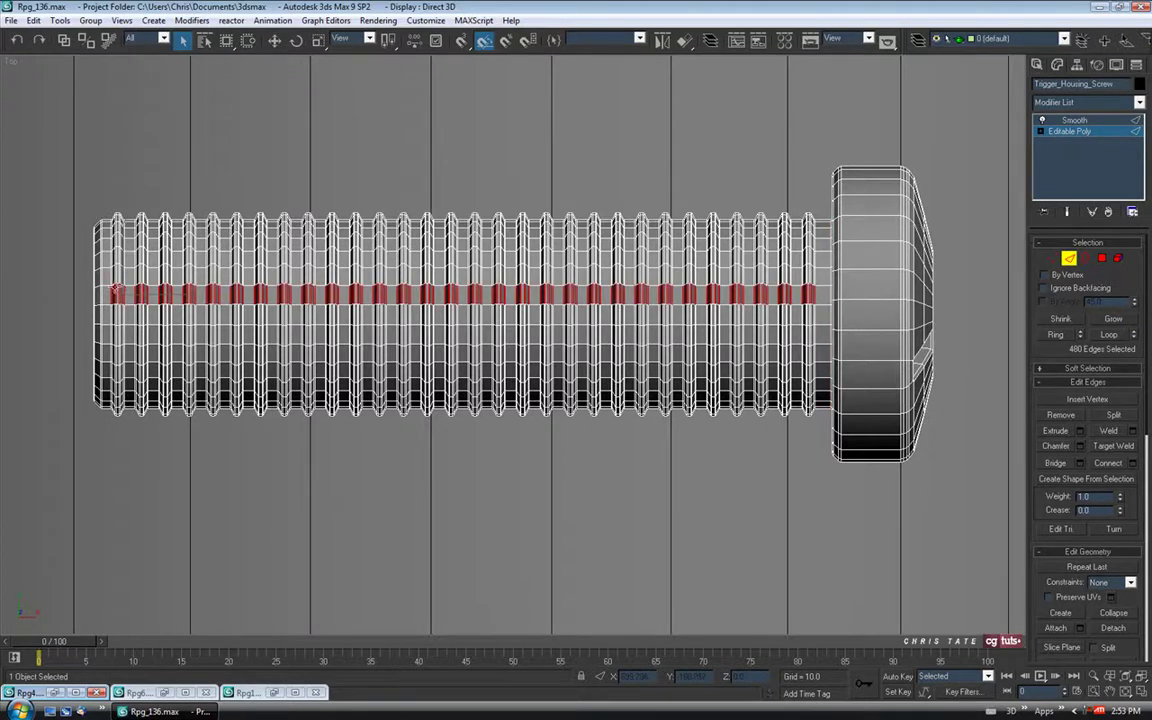
left_click(1108, 335)
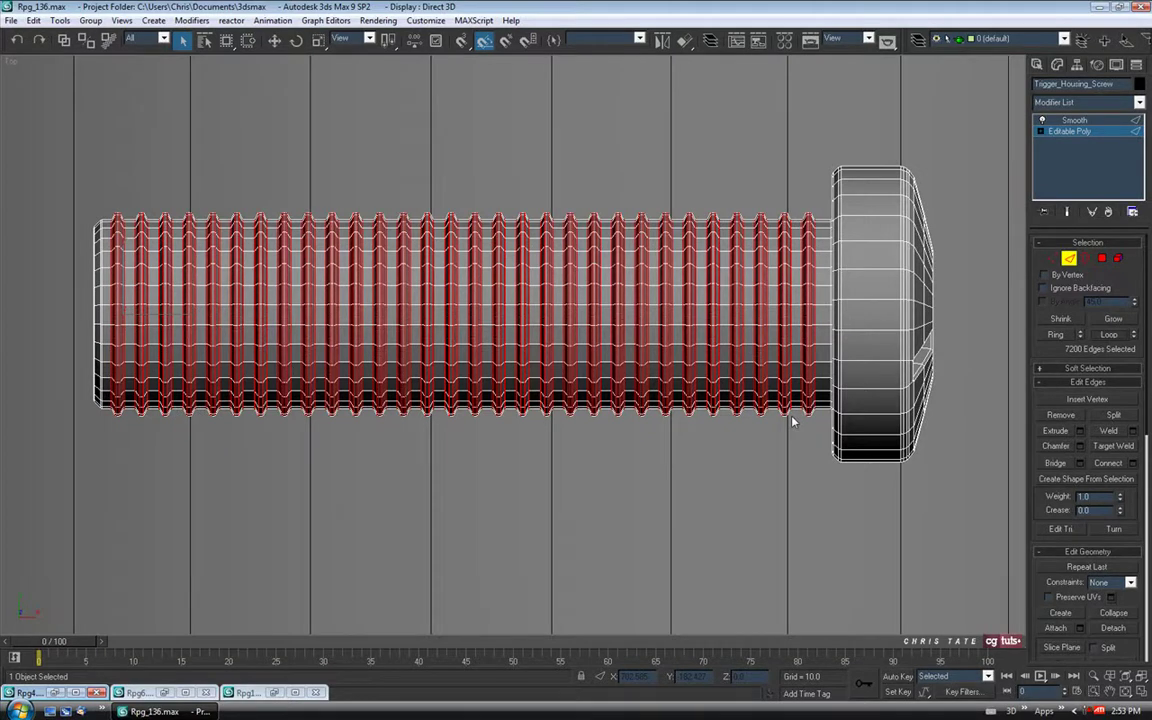
key("ctrl+BackSpace")
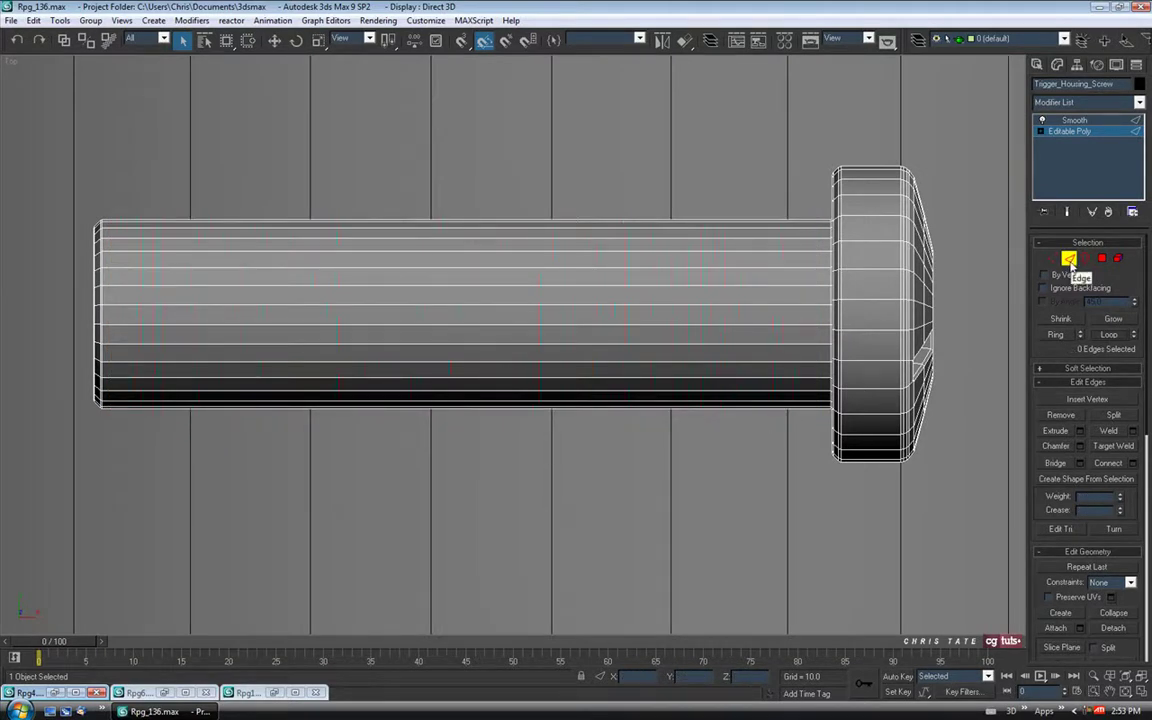
left_click(1069, 260)
Move the screw in the Right view onto the face plate's hole above the trigger guard opening.
scroll(790, 440, "down", 4)
left_click(274, 40)
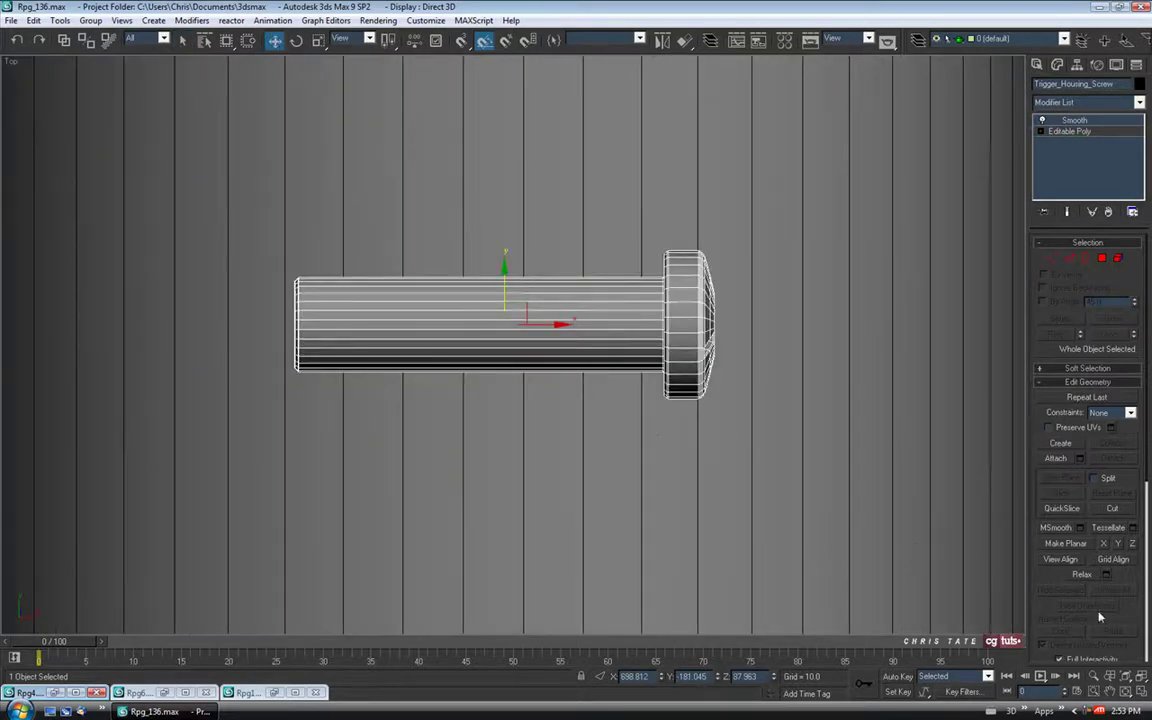
left_click(1141, 691)
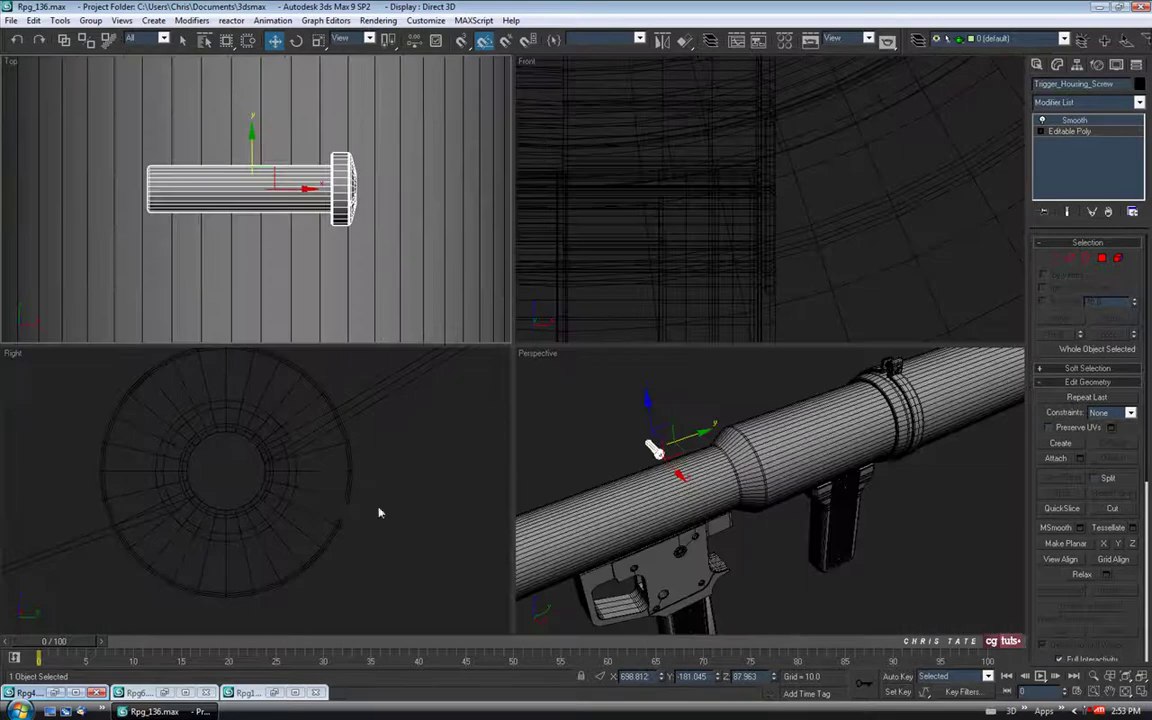
left_click(1140, 692)
scroll(640, 352, "down", 12)
scroll(606, 338, "down", 2)
middle_click_drag(602, 318, 613, 263)
left_click_drag(548, 134, 476, 288)
scroll(474, 292, "up", 5)
middle_click_drag(453, 259, 545, 370)
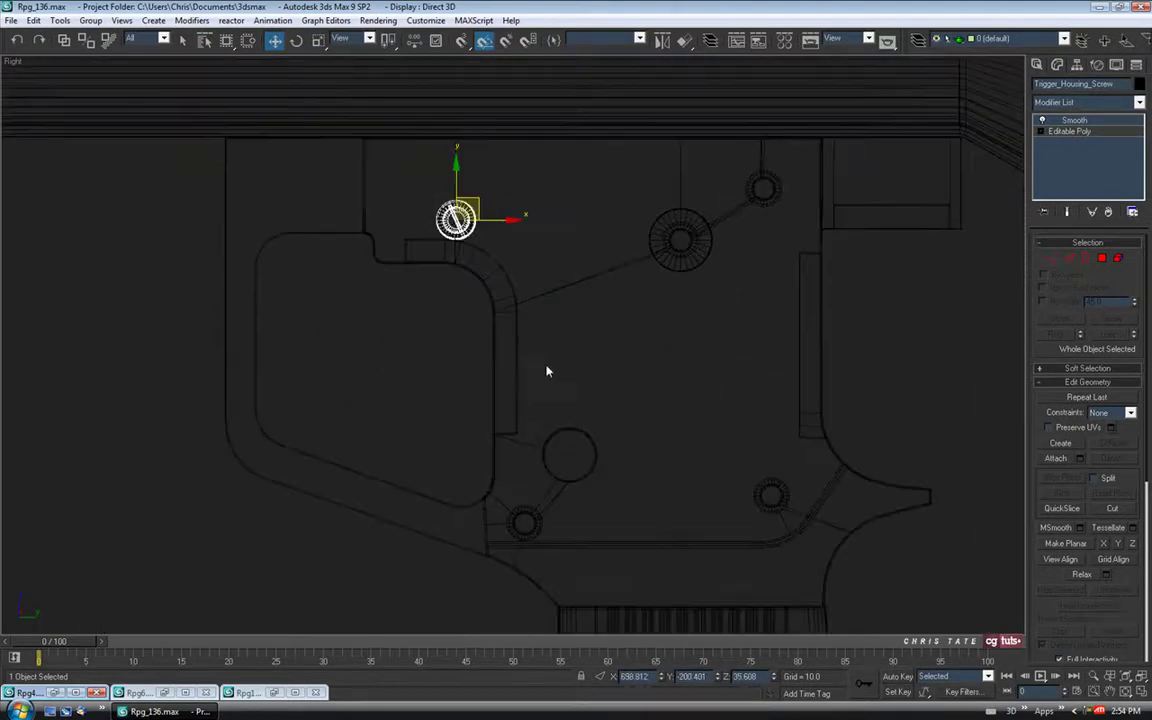
middle_click_drag(509, 304, 517, 332)
scroll(516, 331, "down", 2)
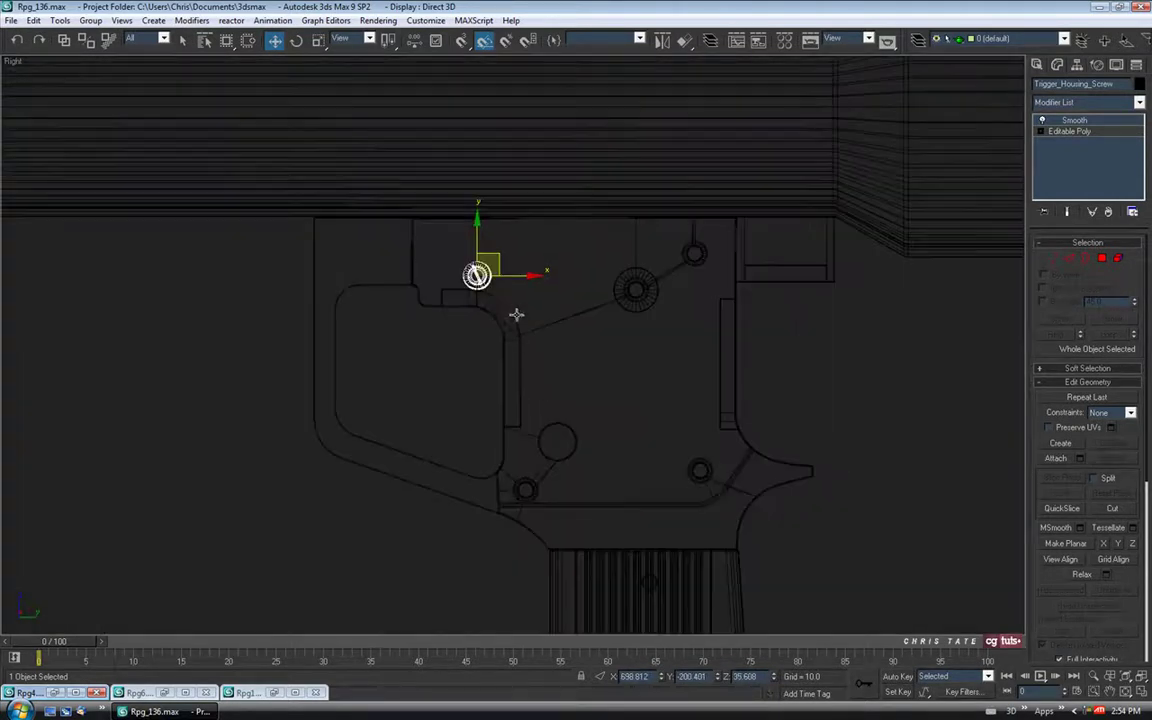
Check the screw's placement in the Perspective view and isolate it together with the face plate.
left_click(1143, 694)
middle_click_drag(817, 544, 836, 472)
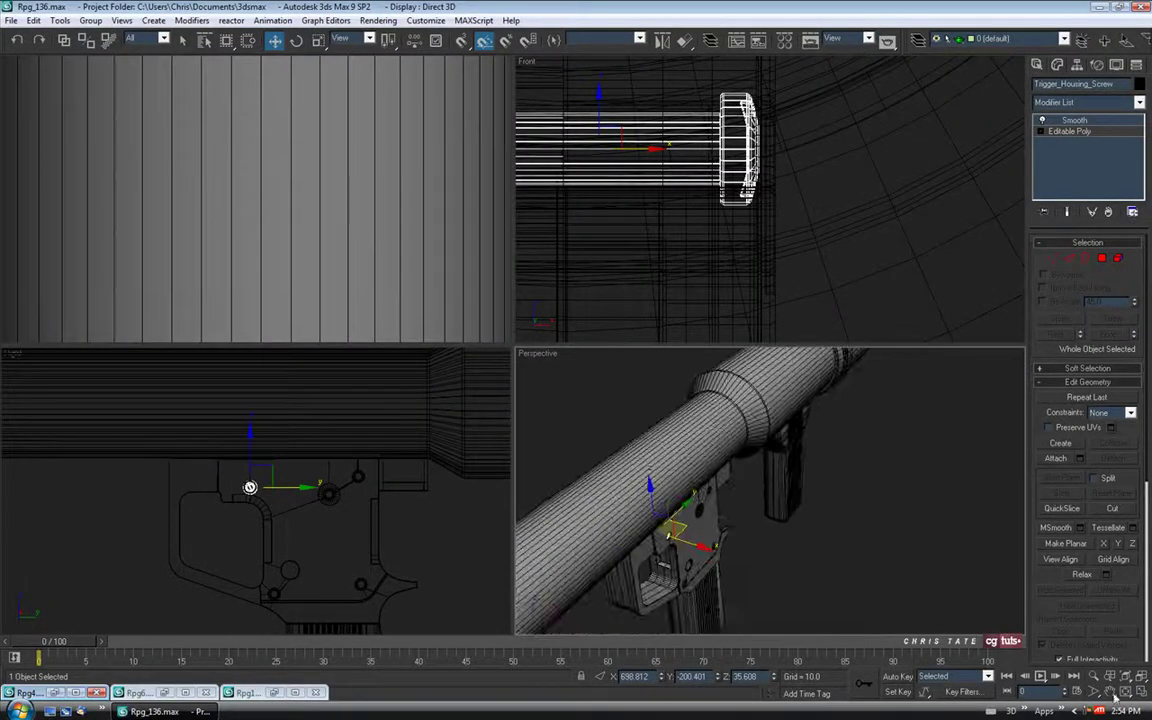
left_click(1142, 693)
middle_click_drag(756, 483, 768, 385)
scroll(441, 373, "up", 4)
middle_click_drag(441, 373, 548, 306, "alt")
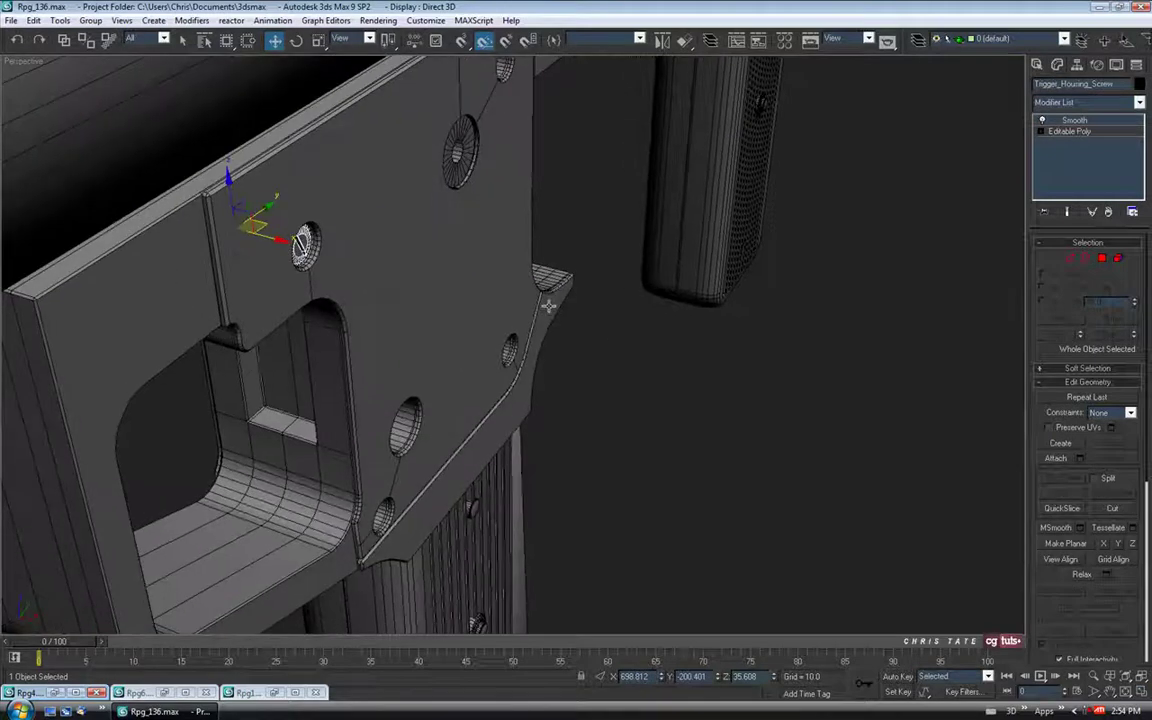
left_click(531, 377, "ctrl")
middle_click_drag(497, 358, 582, 388)
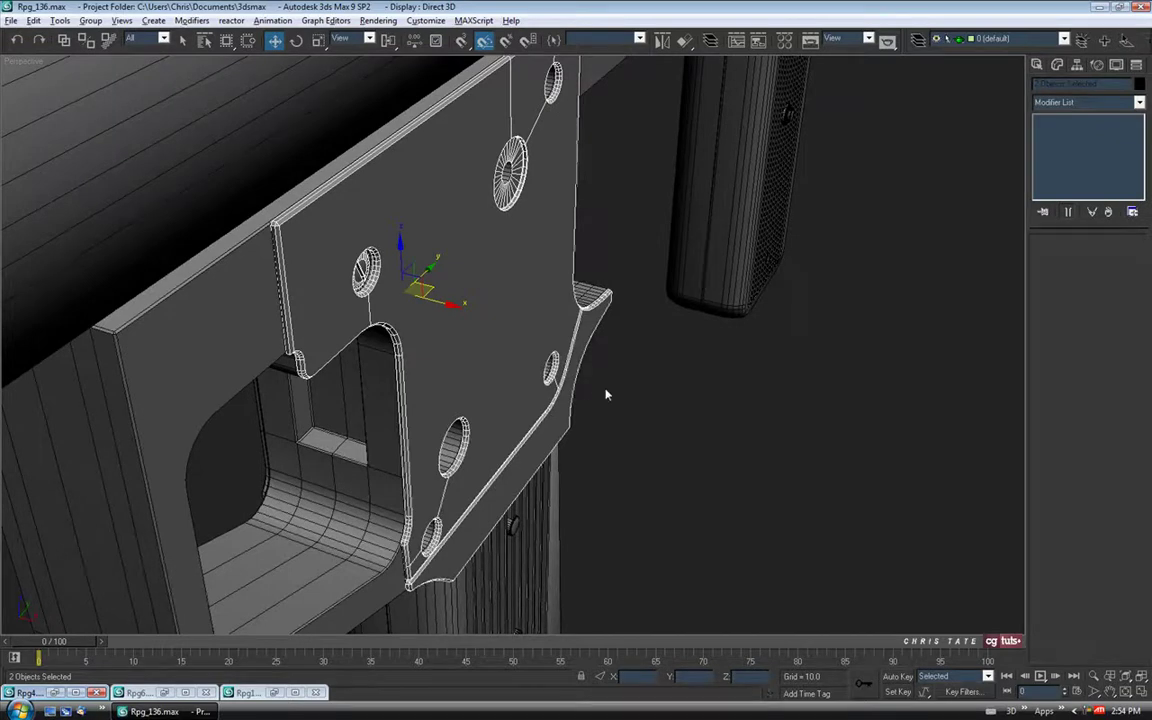
key("alt+q")
Centre the screw over the face plate's hole above the trigger guard opening in the Right view.
left_click(1144, 692)
right_click(337, 477)
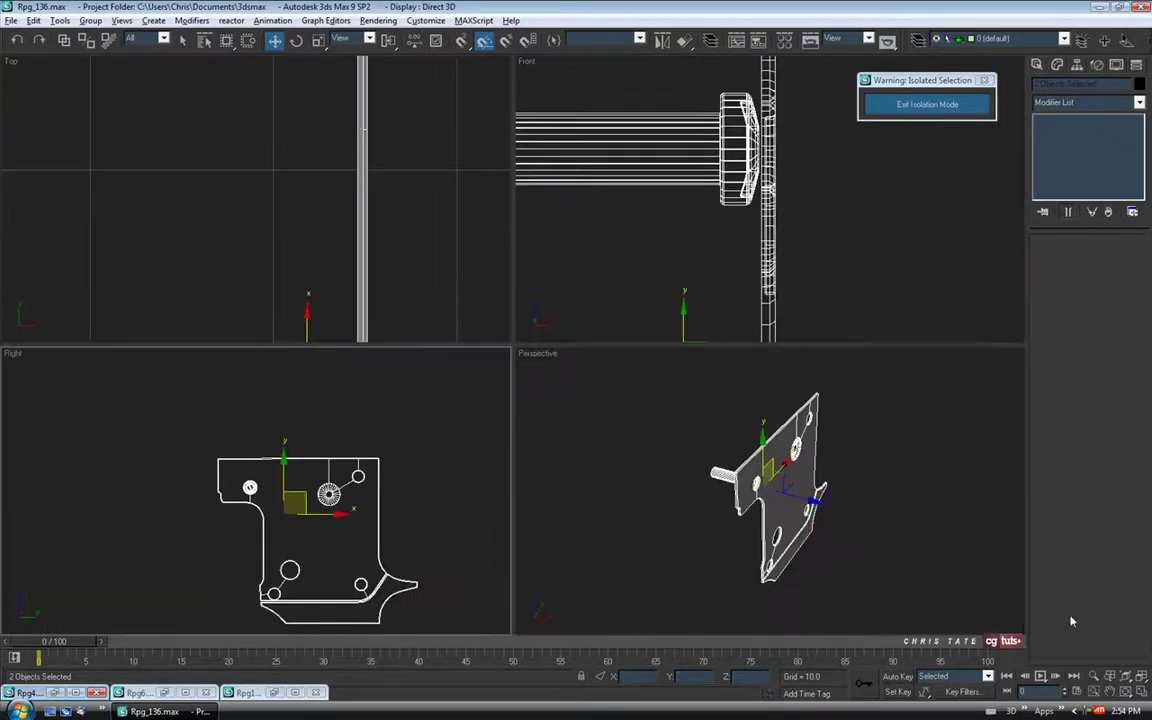
left_click(1143, 692)
middle_click_drag(433, 408, 367, 298)
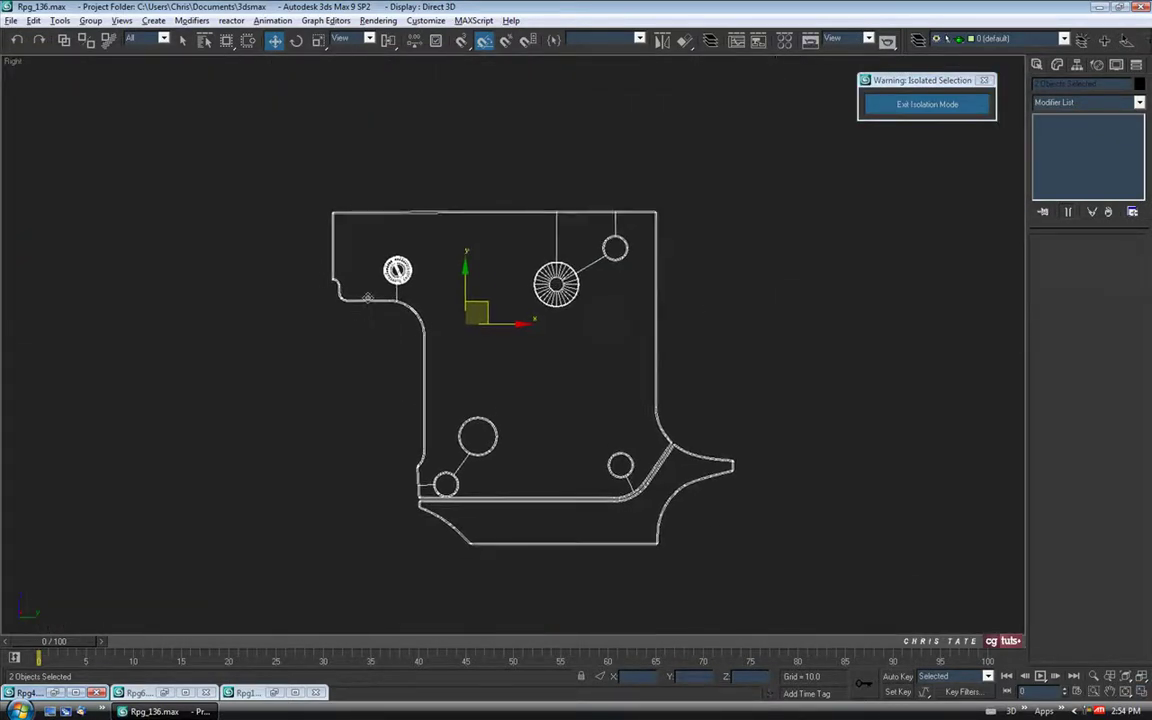
key("F3")
middle_click_drag(390, 257, 432, 302)
scroll(414, 287, "up", 5)
mouse_move(304, 237)
middle_mouse_down()
mouse_move(370, 234)
mouse_move(532, 346)
middle_mouse_up()
left_click(368, 249)
scroll(426, 280, "up", 4)
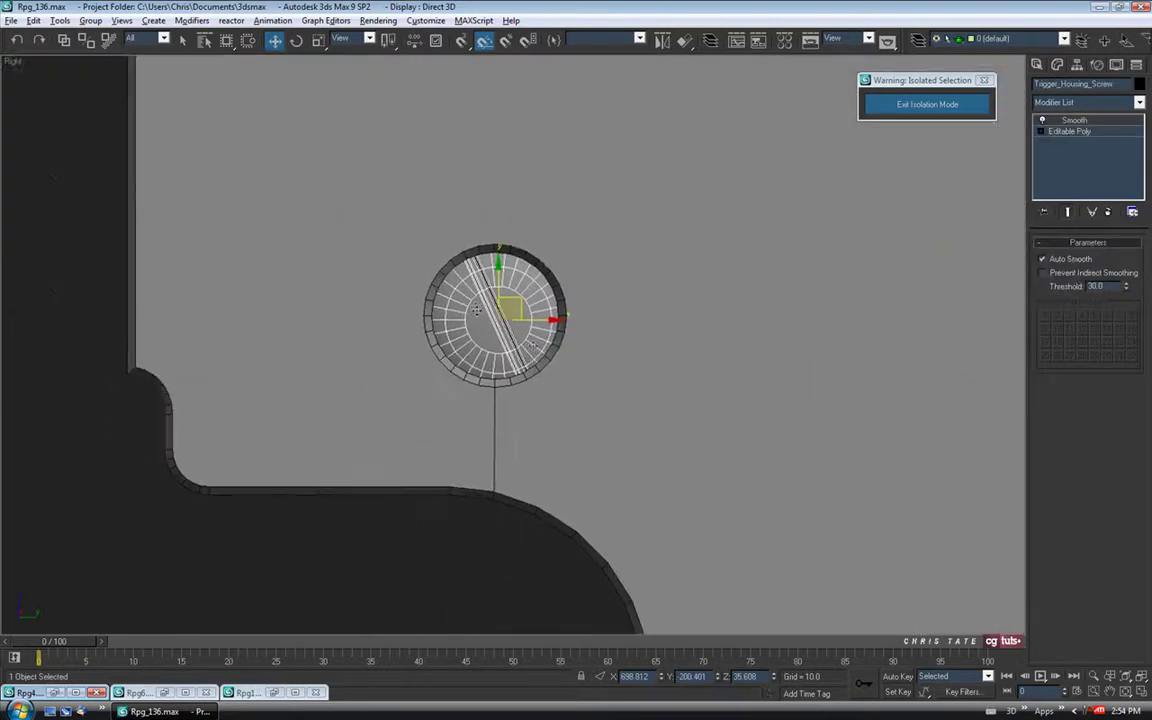
key("F3")
scroll(475, 307, "up", 4)
middle_click_drag(434, 265, 402, 242)
left_click_drag(473, 253, 465, 243)
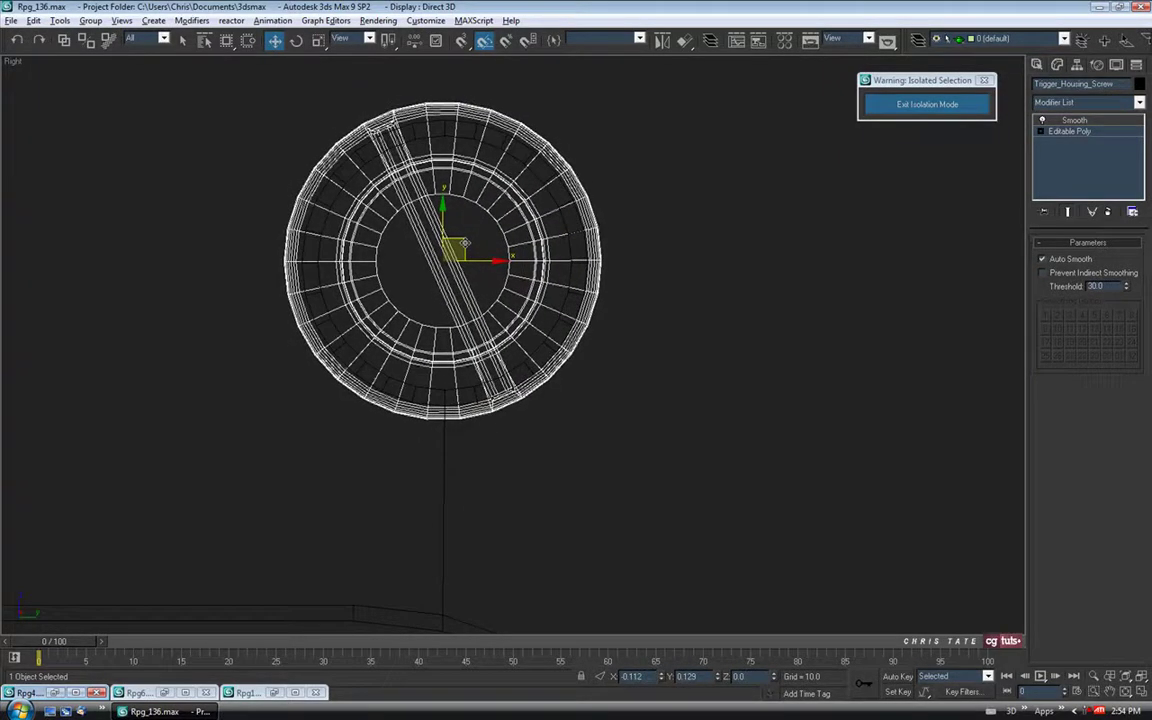
middle_click_drag(465, 242, 498, 278)
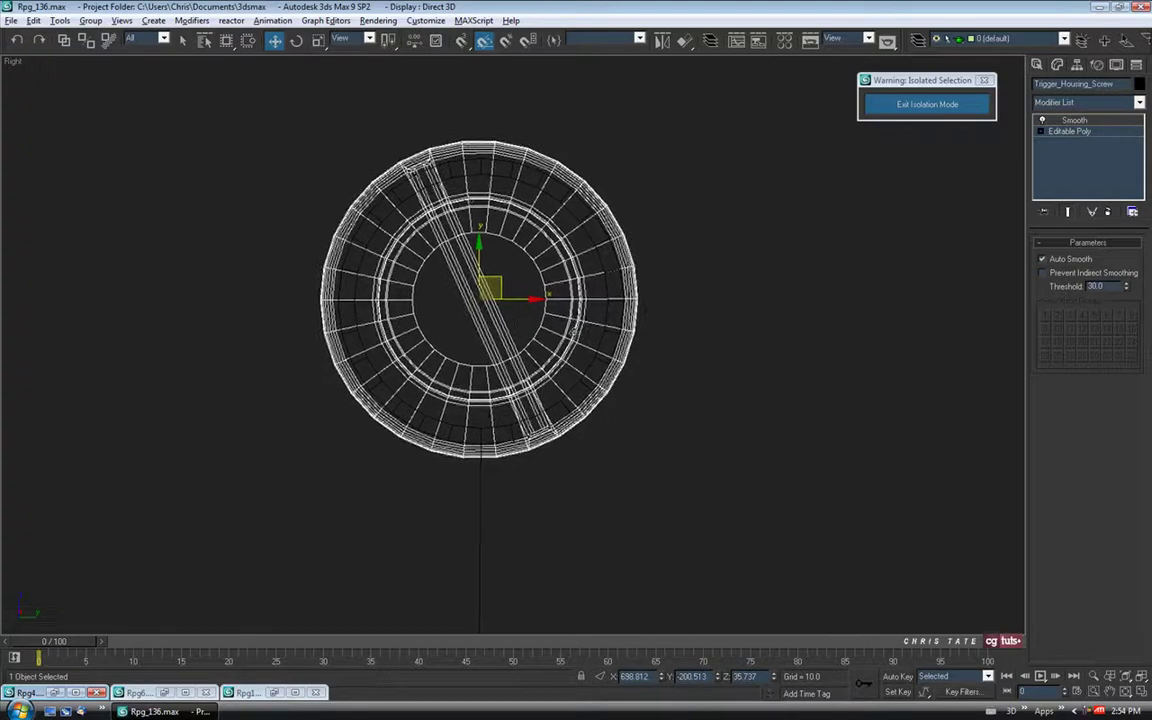
Scale the screw down uniformly until its head fits inside the hole, and re-centre it in the Right view.
left_click(318, 43)
key("F3")
mouse_move(491, 290)
left_mouse_down()
mouse_move(488, 330)
mouse_move(485, 302)
left_mouse_up()
left_click(274, 40)
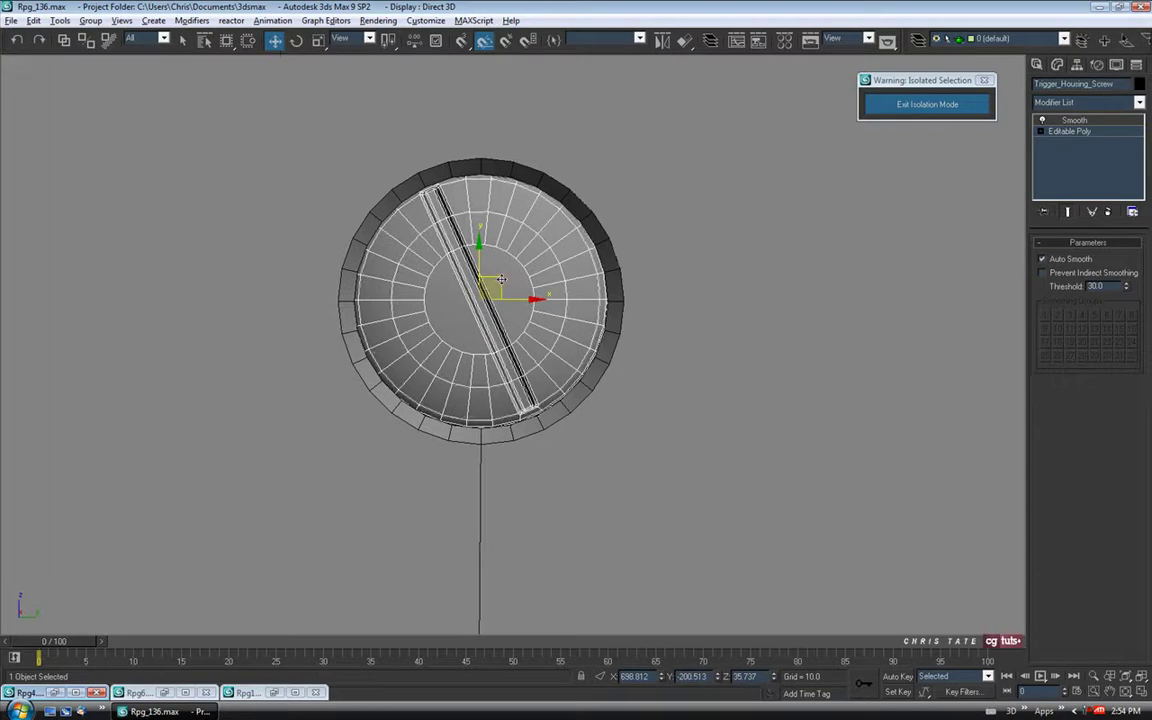
left_click_drag(503, 281, 503, 282)
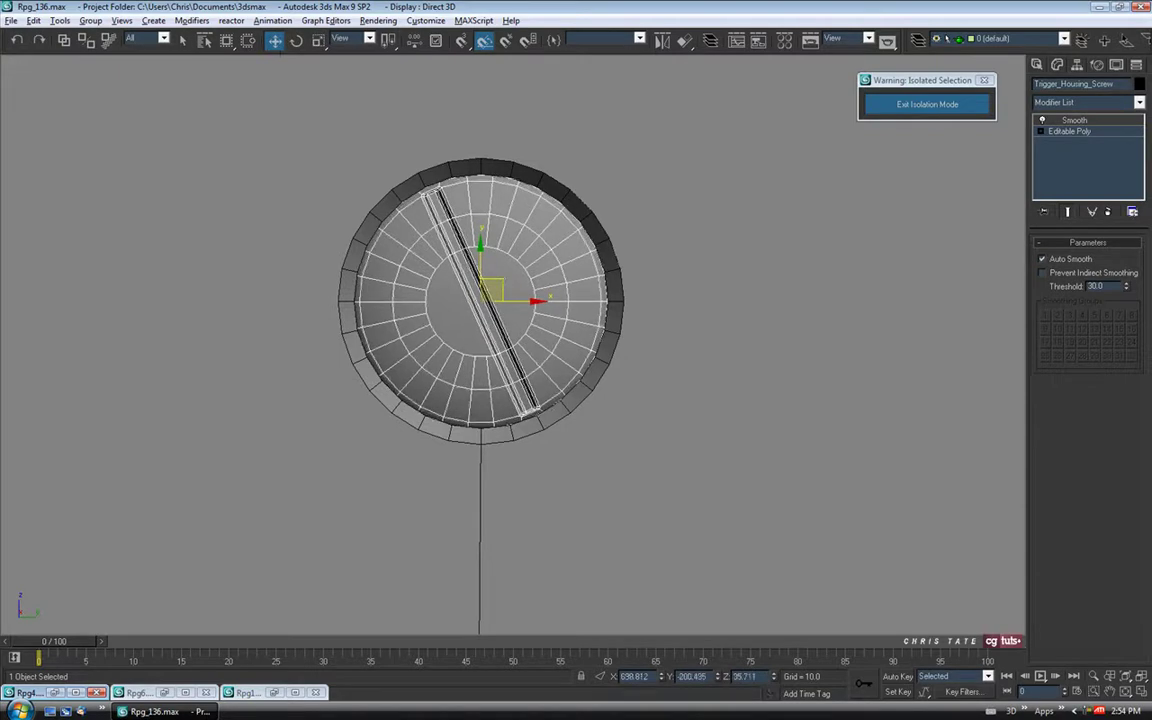
Move the screw along X to about 700.7 in the Perspective view so its head sits in the plate's hole.
left_click(1142, 692)
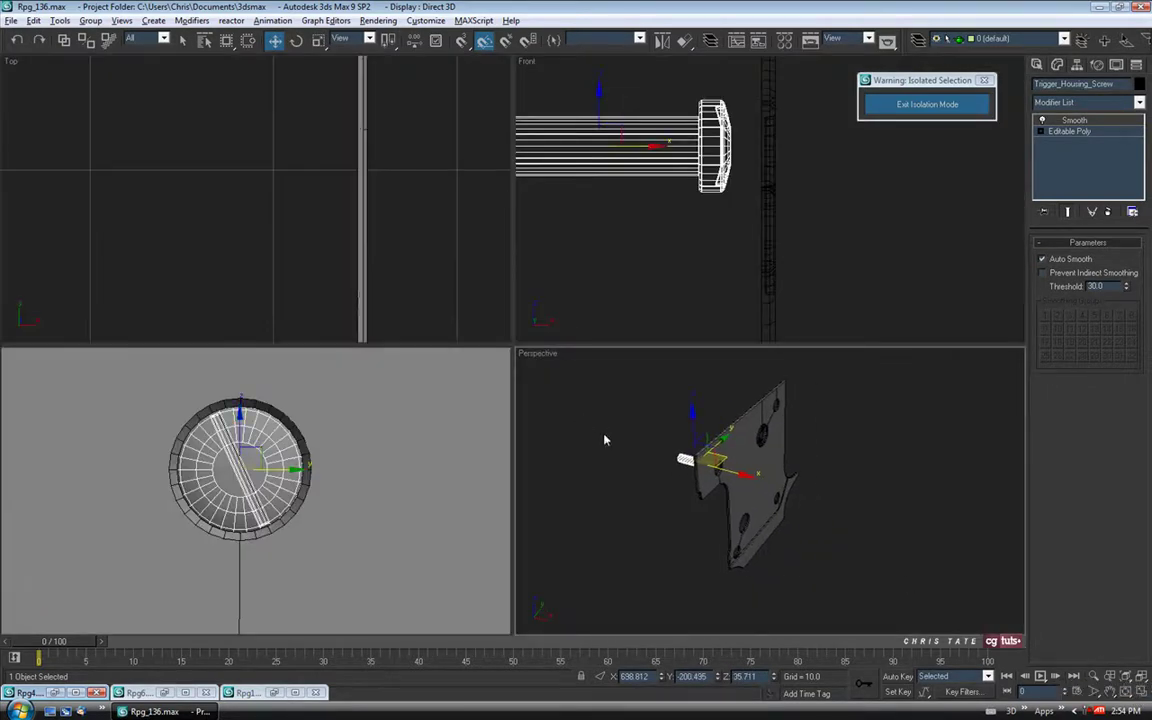
key("alt+w")
middle_click_drag(392, 281, 565, 330)
scroll(406, 293, "up", 5)
left_click_drag(268, 240, 326, 256)
middle_click_drag(394, 322, 413, 264, "alt")
scroll(458, 336, "up", 3)
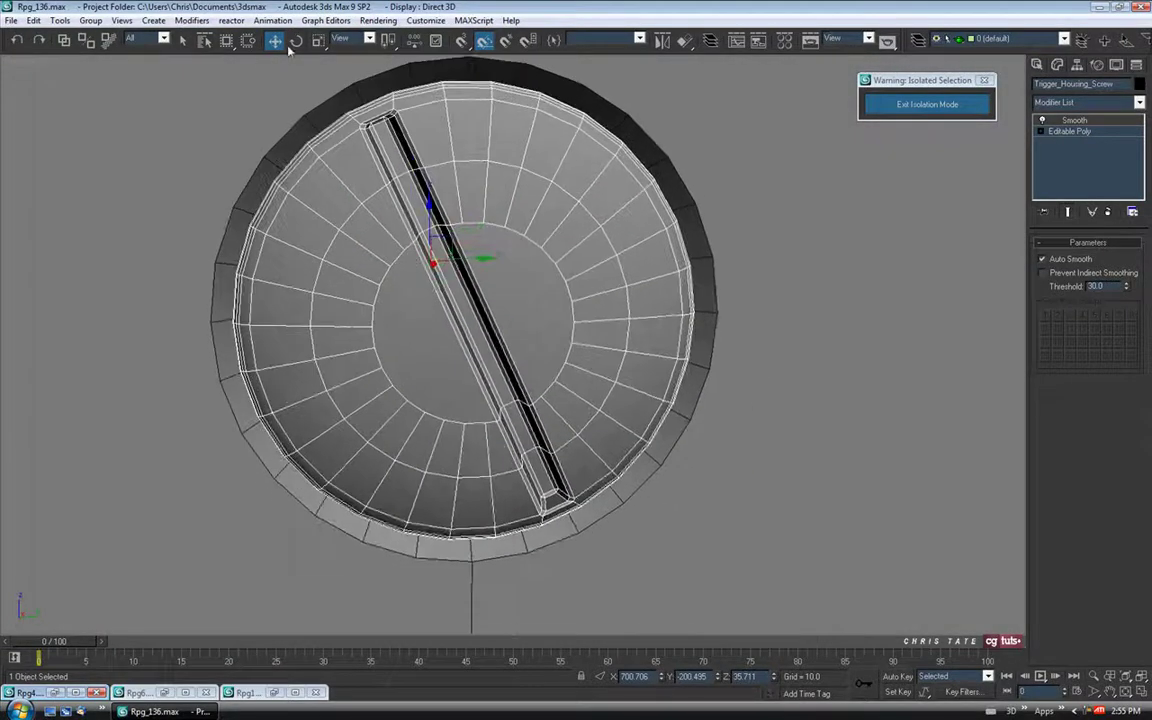
Fine-tune the screw's scale and its depth in the hole, and exit isolation mode.
left_click(319, 44)
left_click_drag(420, 247, 420, 248)
middle_click_drag(419, 365, 427, 357, "alt")
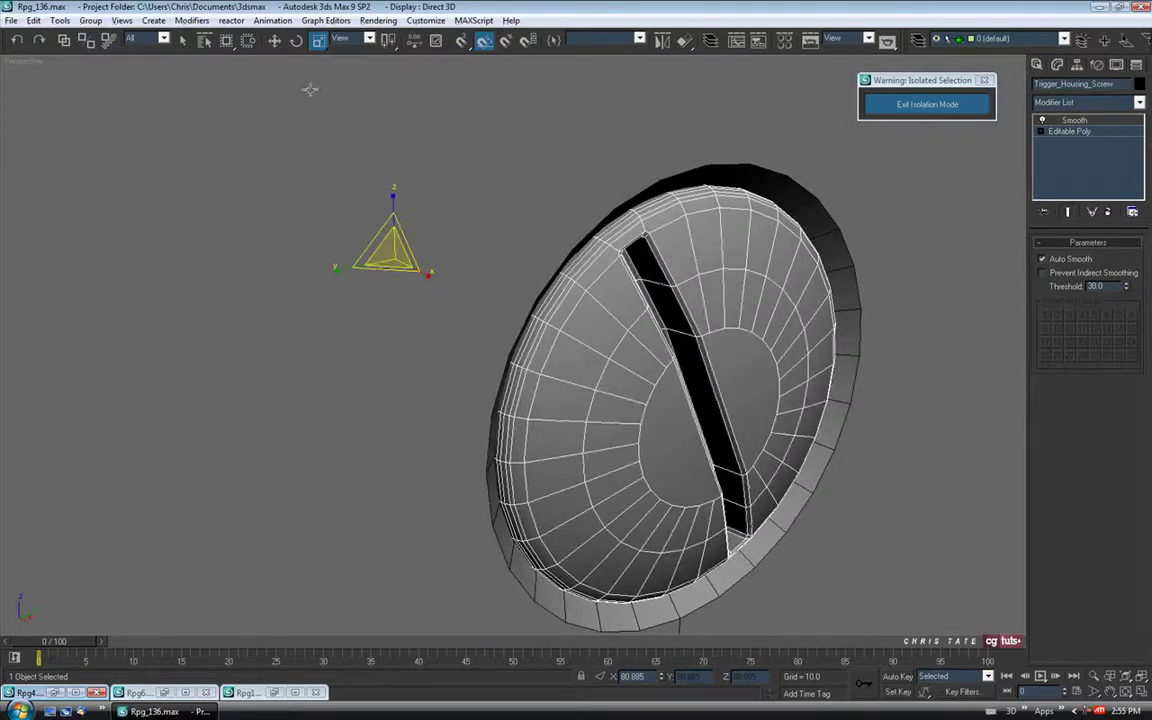
left_click(274, 40)
mouse_move(423, 272)
left_mouse_down()
mouse_move(441, 272)
mouse_move(424, 275)
left_mouse_up()
middle_click_drag(423, 274, 532, 286, "alt")
scroll(596, 329, "down", 4)
scroll(567, 347, "down", 4)
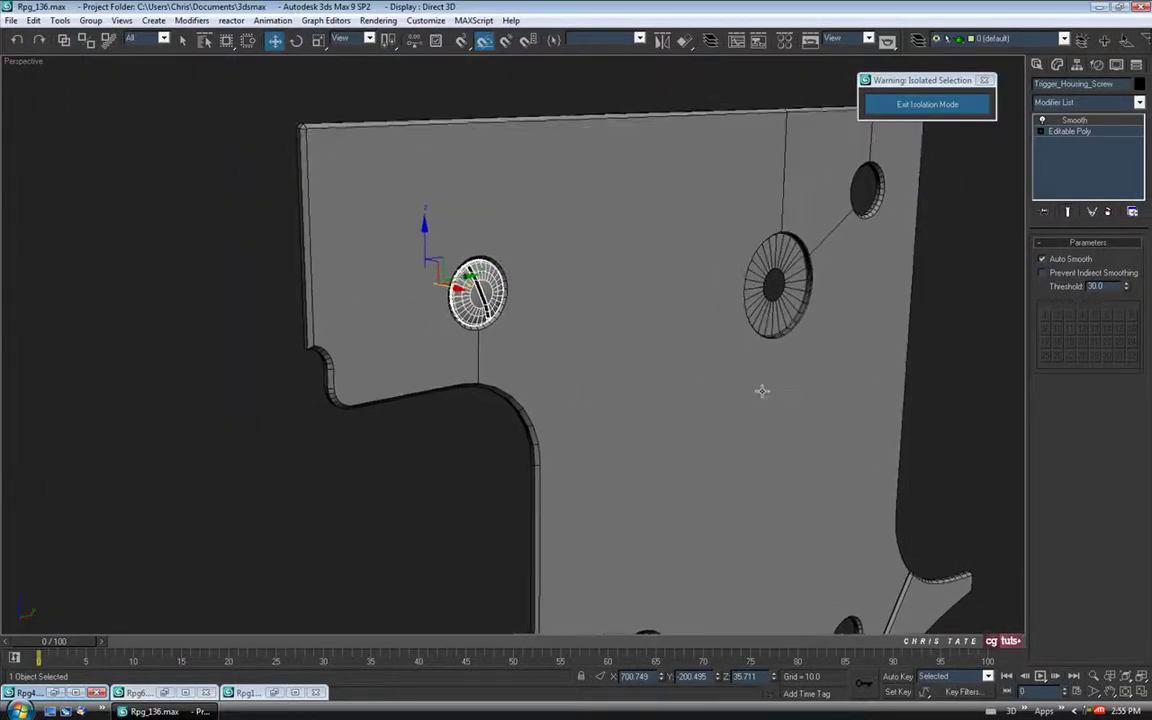
left_click(926, 105)
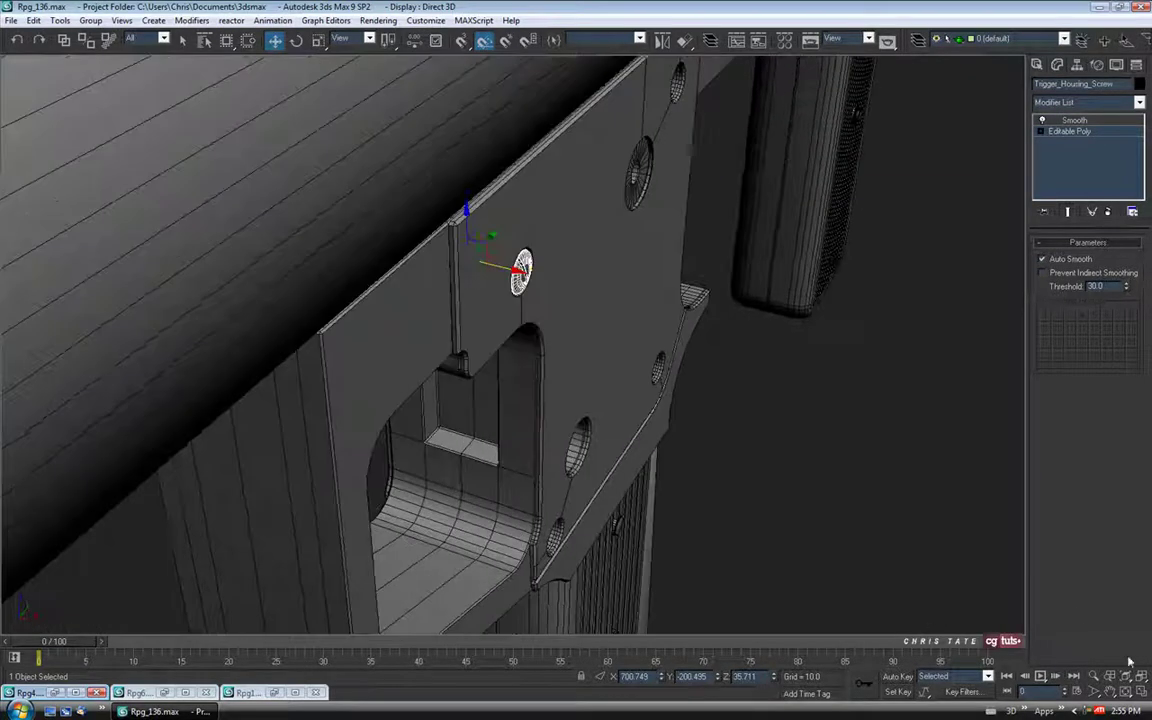
Lengthen the screw in the Front view by moving its shank-end vertices along X to the housing's opposite side, at about 690.2.
left_click(1141, 692)
left_click(1143, 696)
middle_click_drag(592, 327, 691, 322)
scroll(560, 262, "down", 3)
middle_click_drag(558, 261, 622, 232)
left_click(1066, 134)
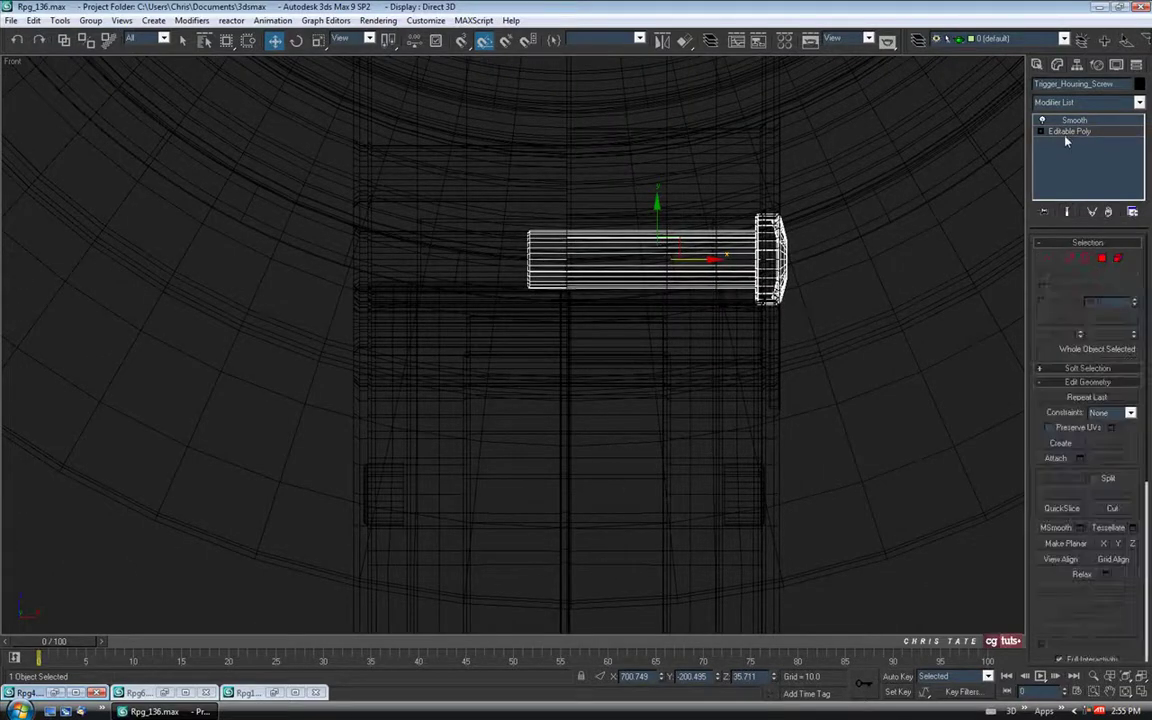
left_click(1052, 258)
left_click_drag(476, 175, 535, 298)
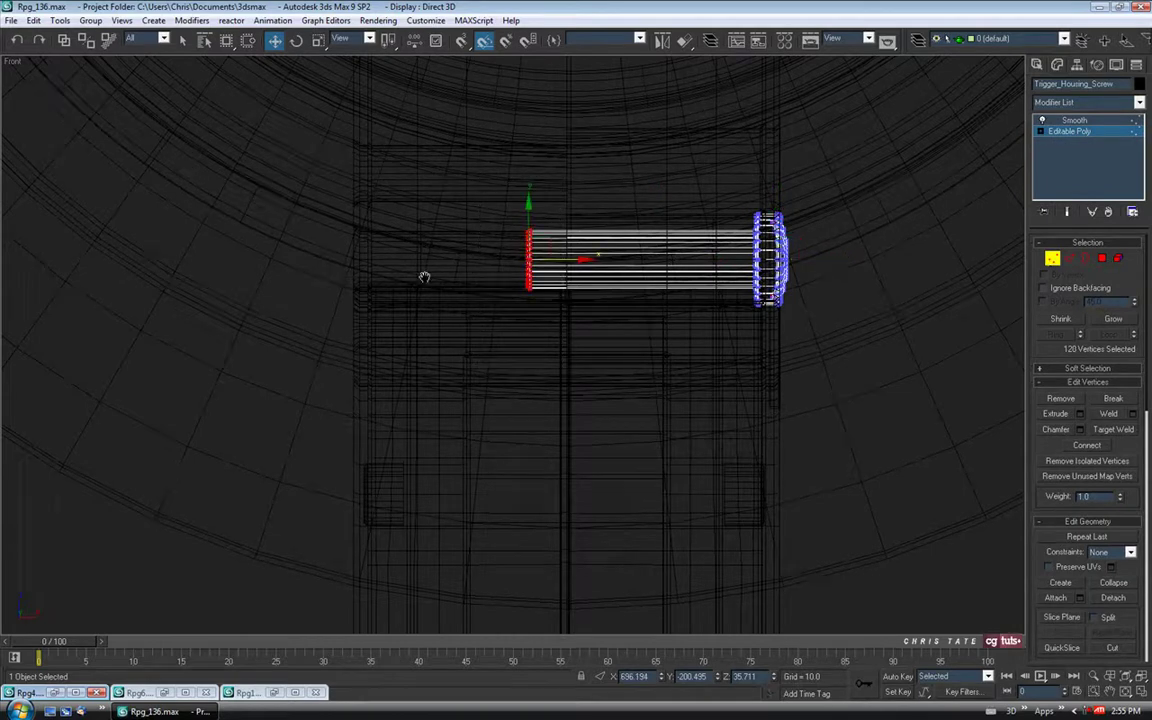
middle_click_drag(424, 277, 448, 363)
scroll(667, 378, "up", 4)
left_click_drag(643, 342, 300, 337)
Nudge the shank-end vertices along X to about 690.1 so they sit inside the opposite plate's hole.
left_click(1142, 692)
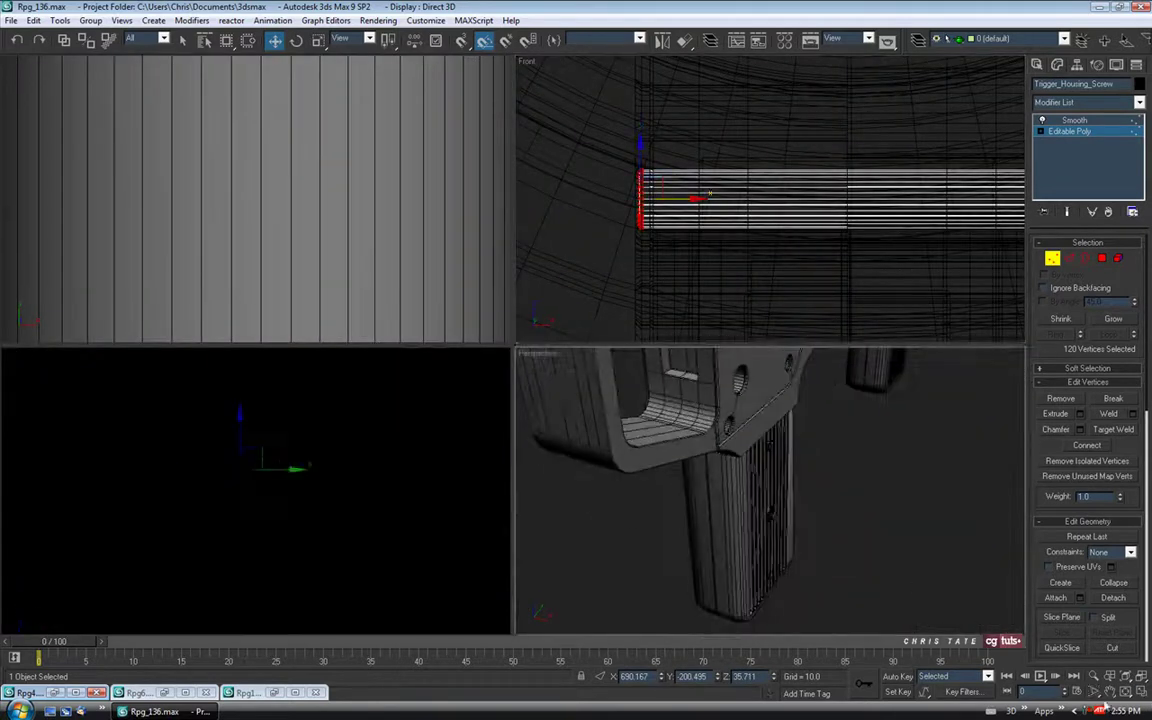
left_click(1140, 694)
key("z")
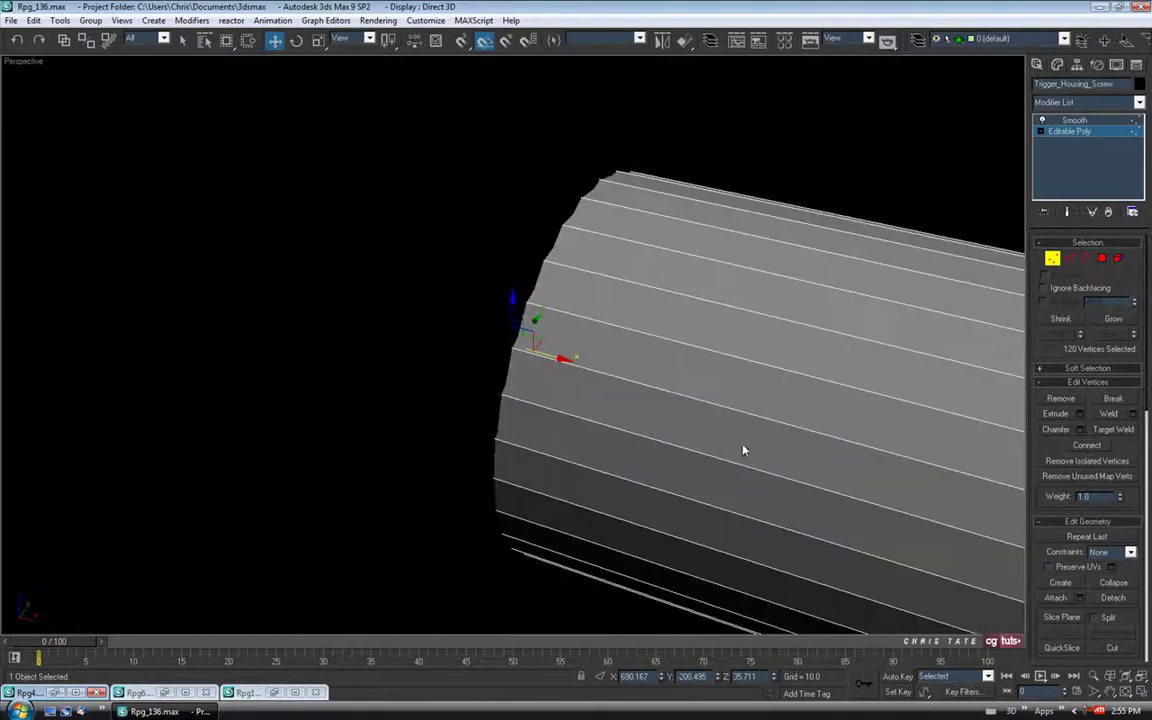
middle_click_drag(573, 450, 524, 327, "alt")
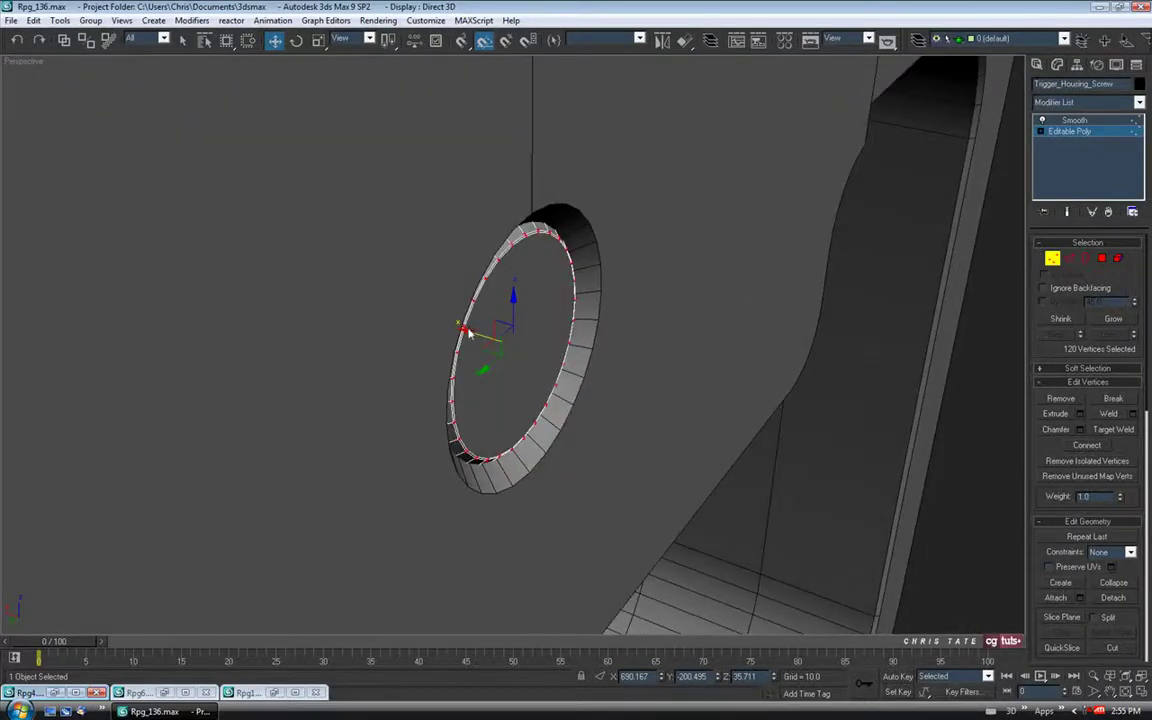
left_click_drag(466, 330, 476, 334)
middle_click_drag(476, 334, 760, 452, "alt")
middle_click_drag(925, 382, 842, 419, "alt")
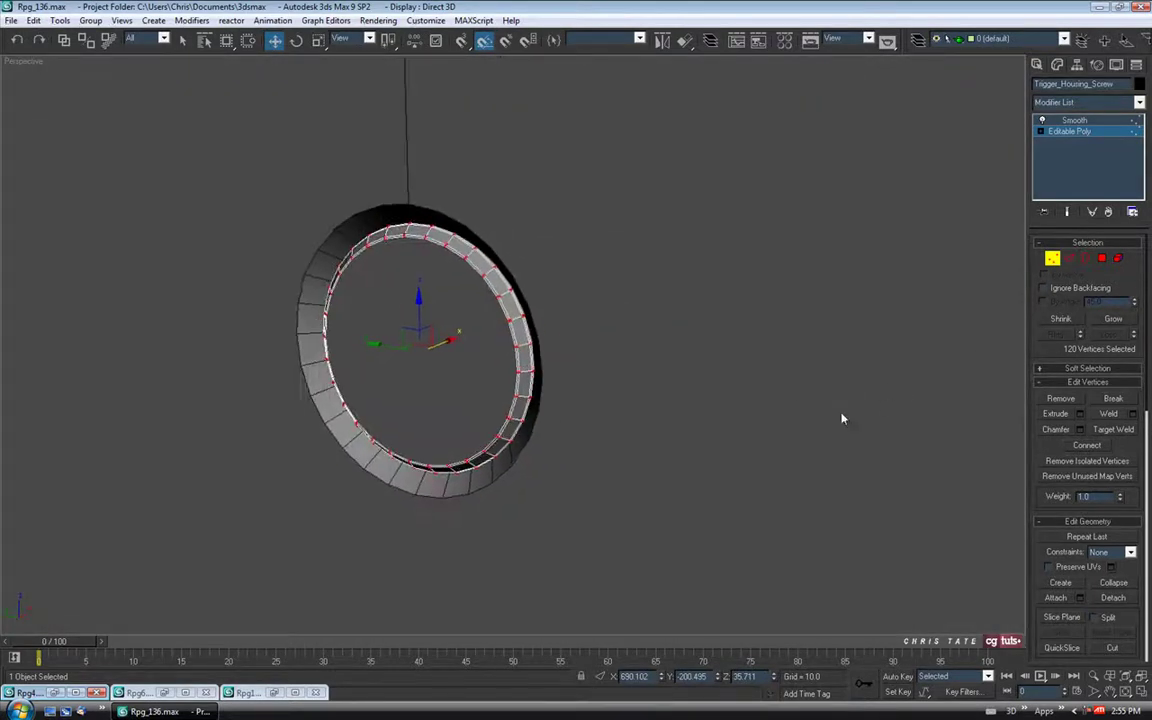
Exit vertex editing on the screw and review its head in the face plate's hole in the Perspective view.
left_click(1142, 693)
middle_click_drag(840, 270, 802, 281)
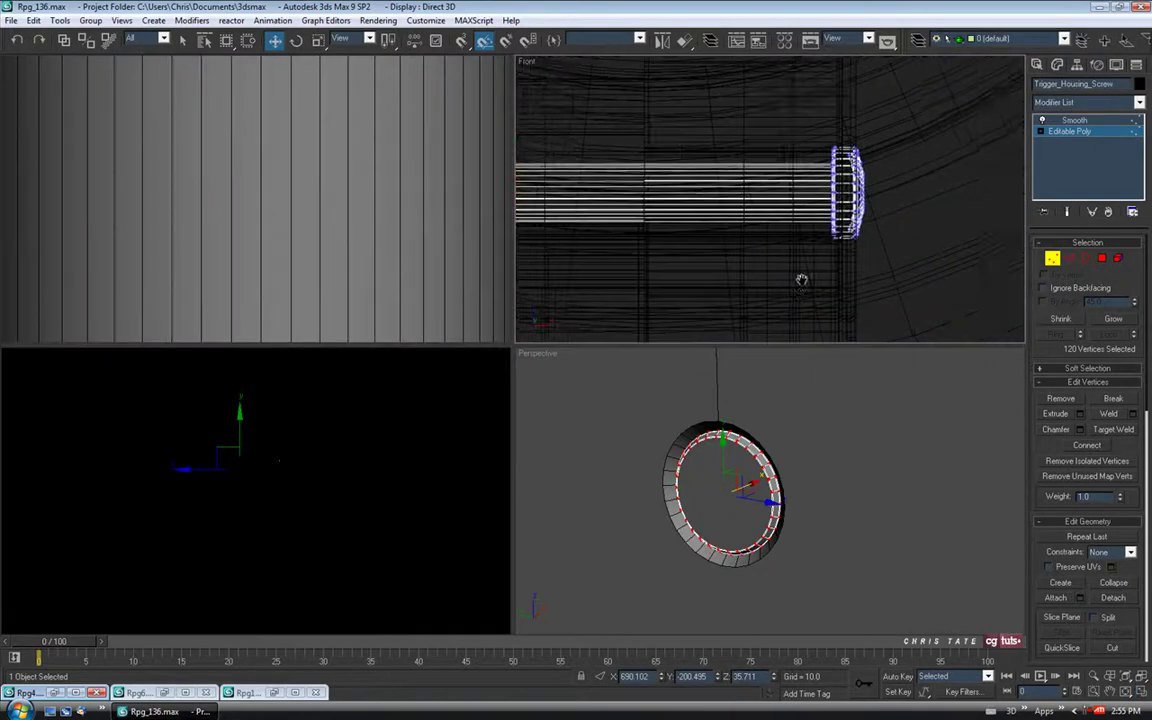
middle_click_drag(848, 488, 725, 483, "alt")
scroll(727, 483, "down", 1)
middle_click_drag(874, 503, 813, 476)
left_click(1141, 694)
left_click(1052, 260)
middle_click_drag(771, 512, 767, 490, "alt")
scroll(767, 490, "down", 4)
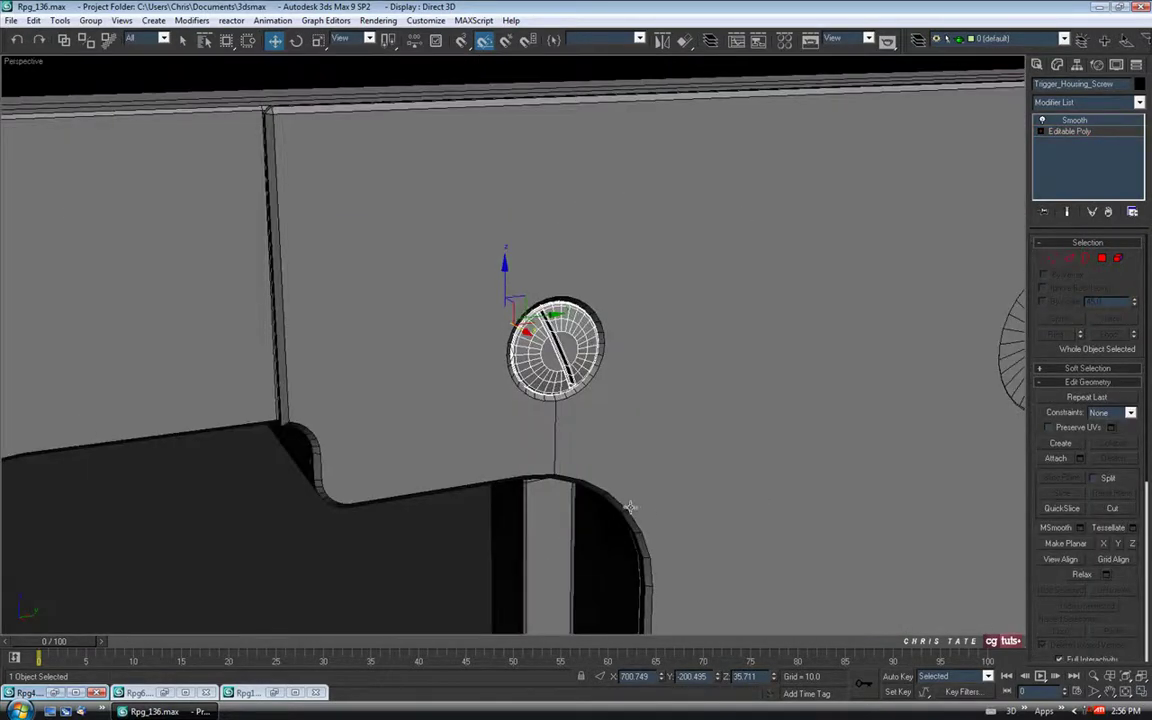
Make the face plate and Trigger_Housing_2 see-through and examine how the screw sits in the housing's hole.
left_click(592, 475)
middle_click_drag(597, 377, 611, 396)
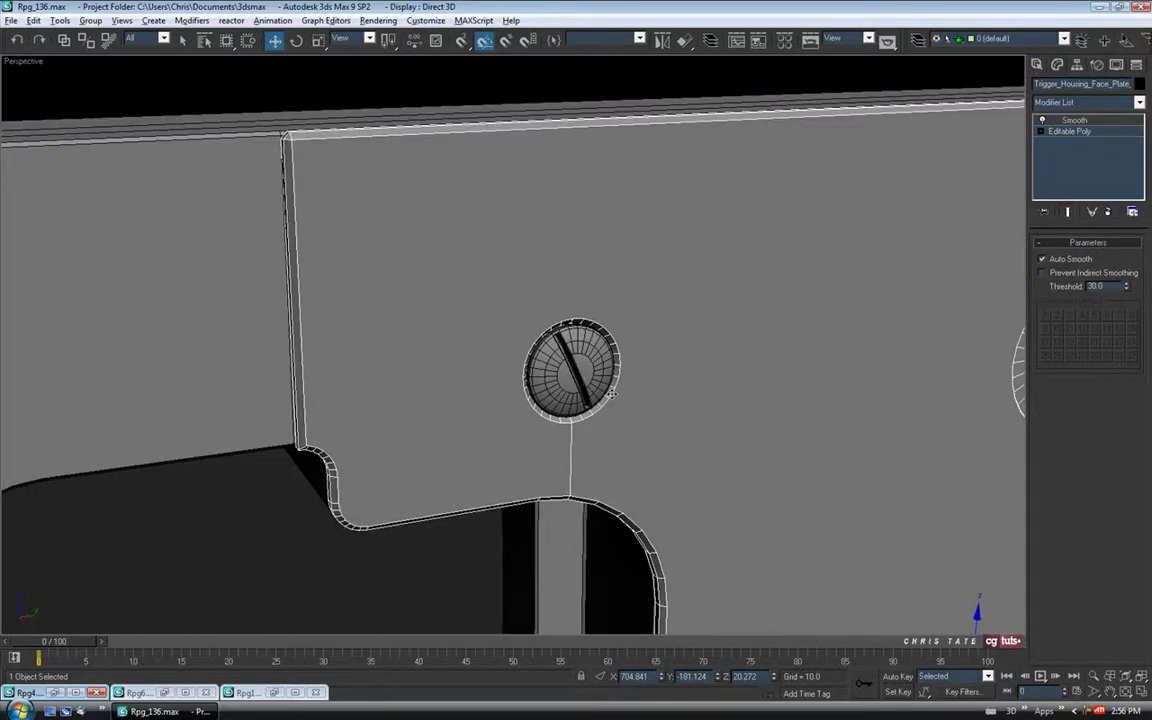
key("ctrl+z")
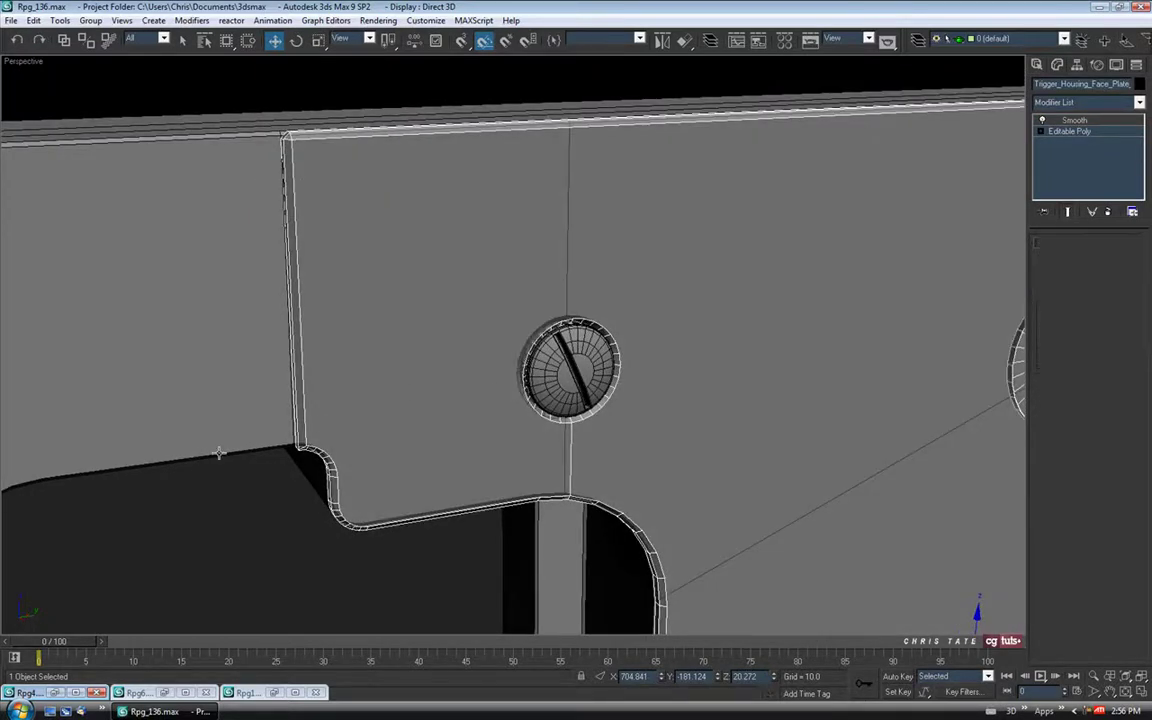
left_click(255, 448)
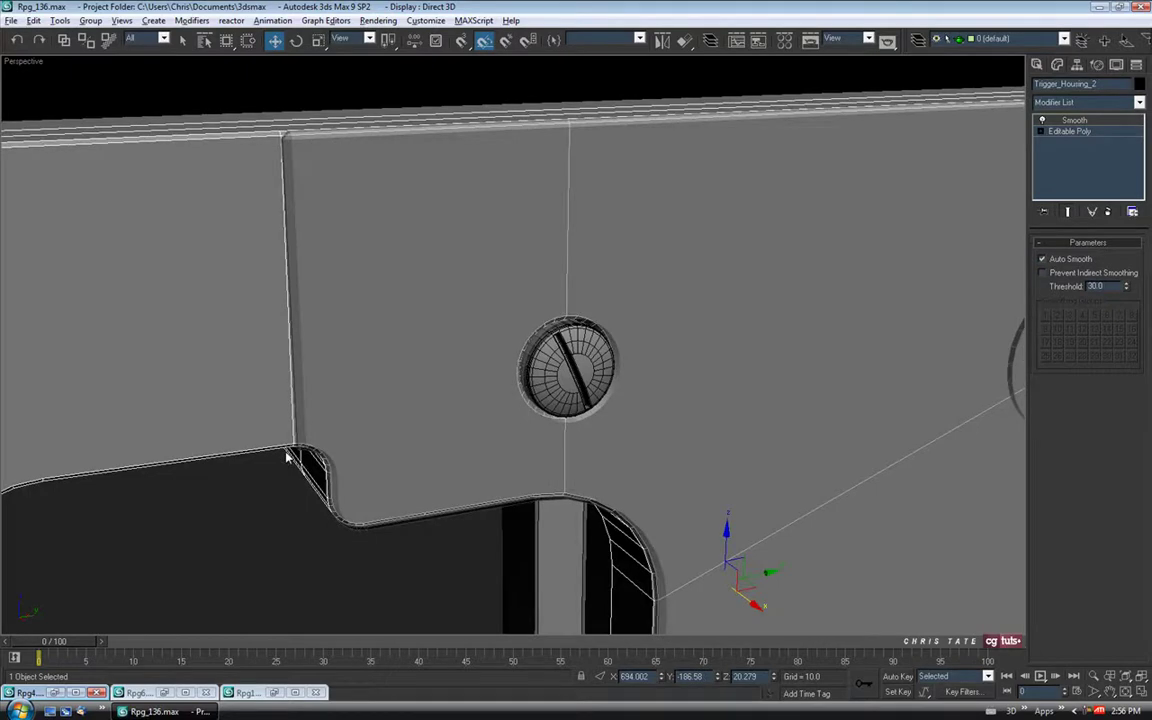
key("alt+x")
middle_click_drag(478, 384, 494, 396, "alt")
scroll(560, 366, "up", 3)
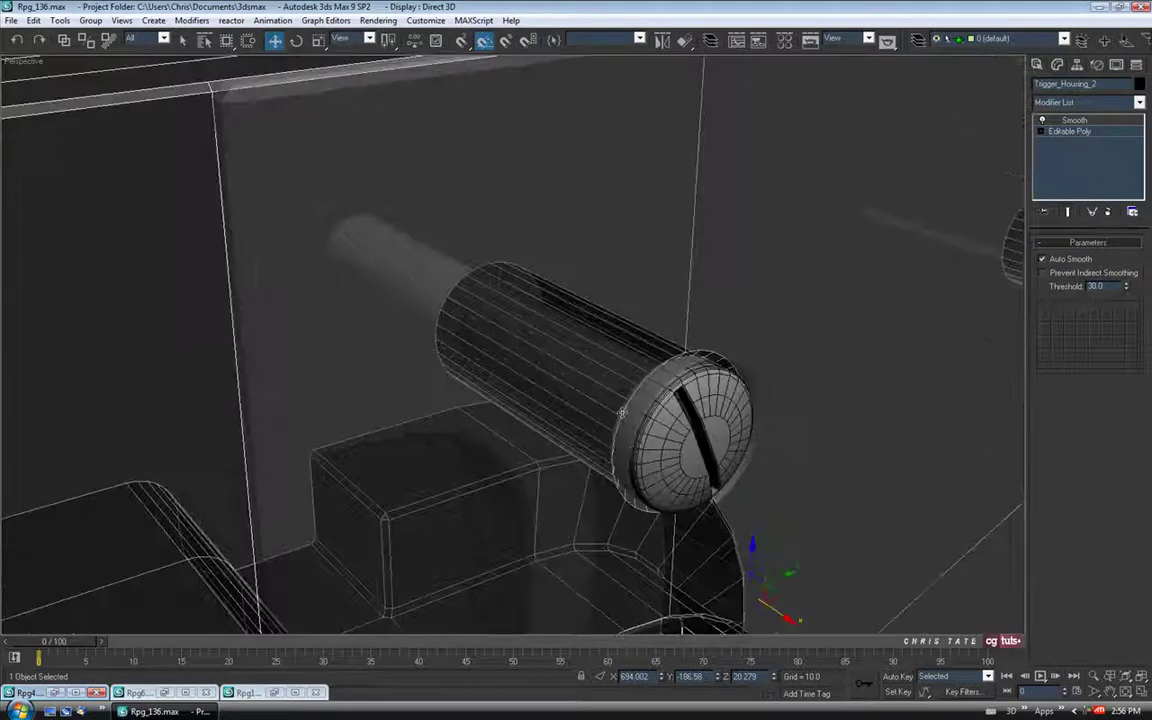
middle_click_drag(605, 437, 682, 406, "alt")
scroll(591, 344, "down", 4)
middle_click_drag(600, 388, 579, 384, "alt")
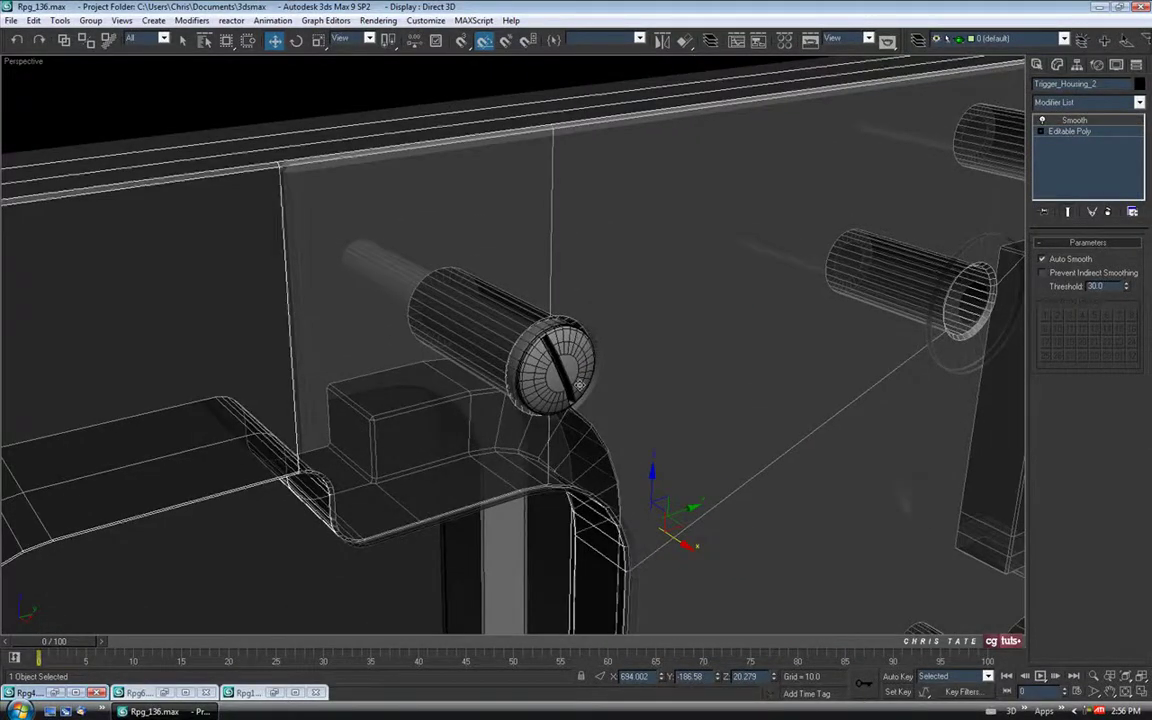
Turn off the see-through display of Trigger_Housing_2 and the face plate.
key("alt+z")
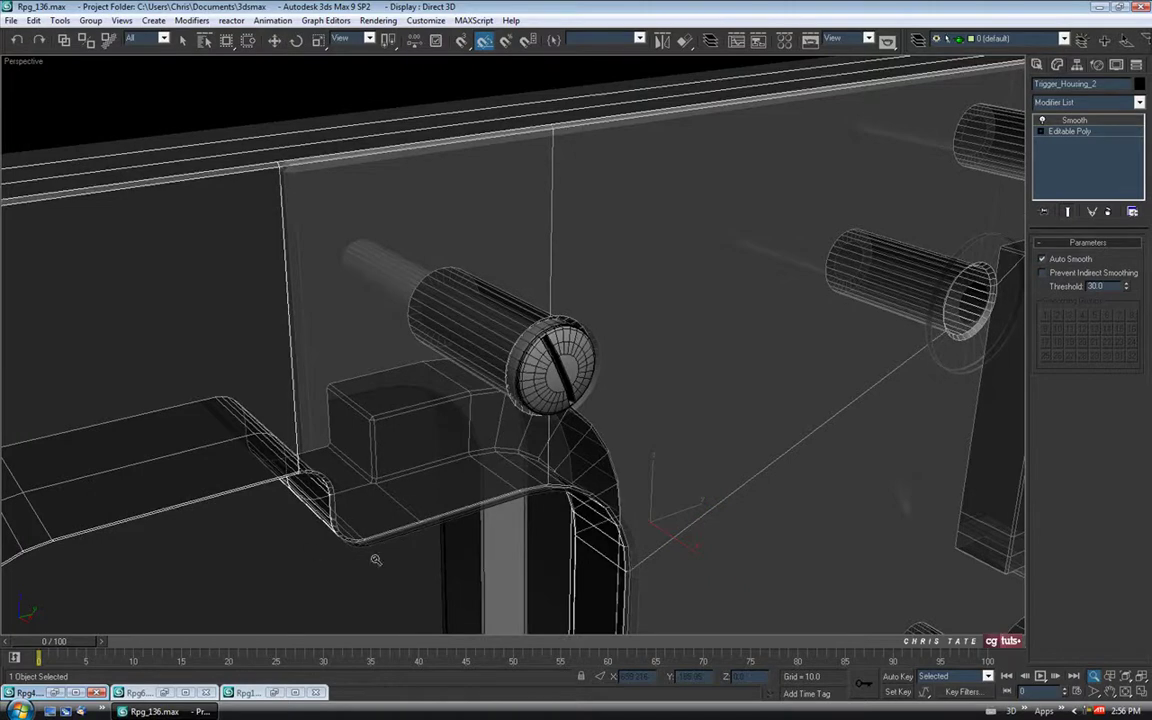
key("q")
key("alt+x")
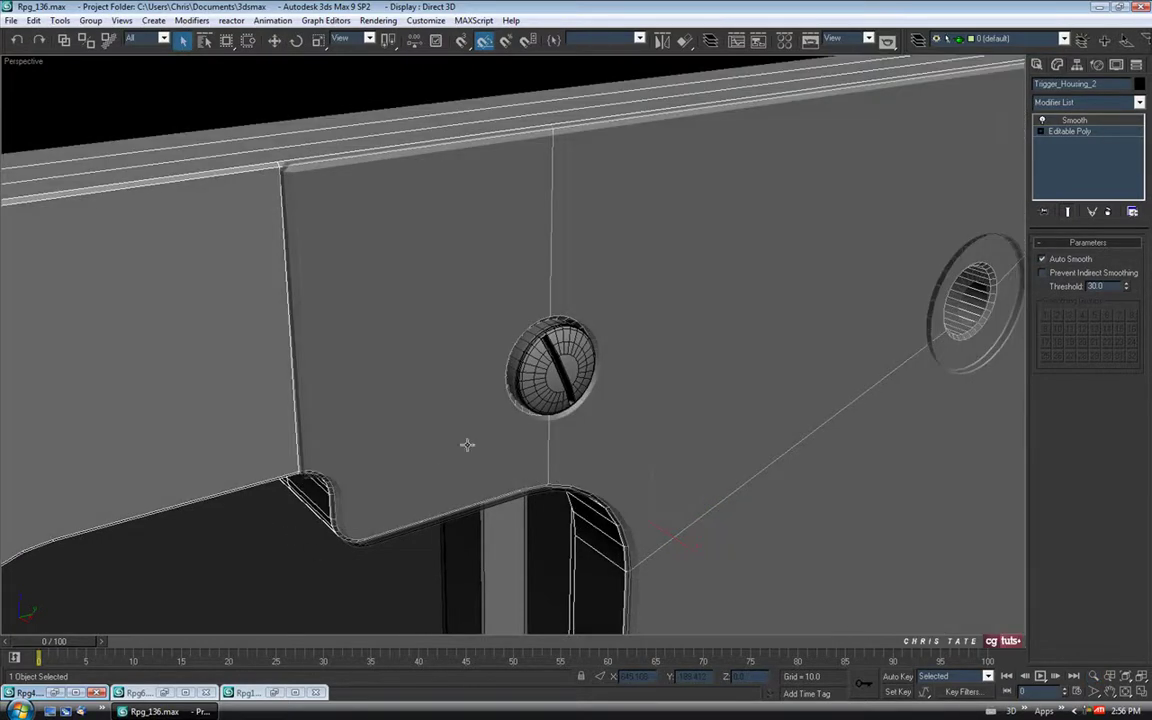
left_click(638, 551)
left_click(638, 551)
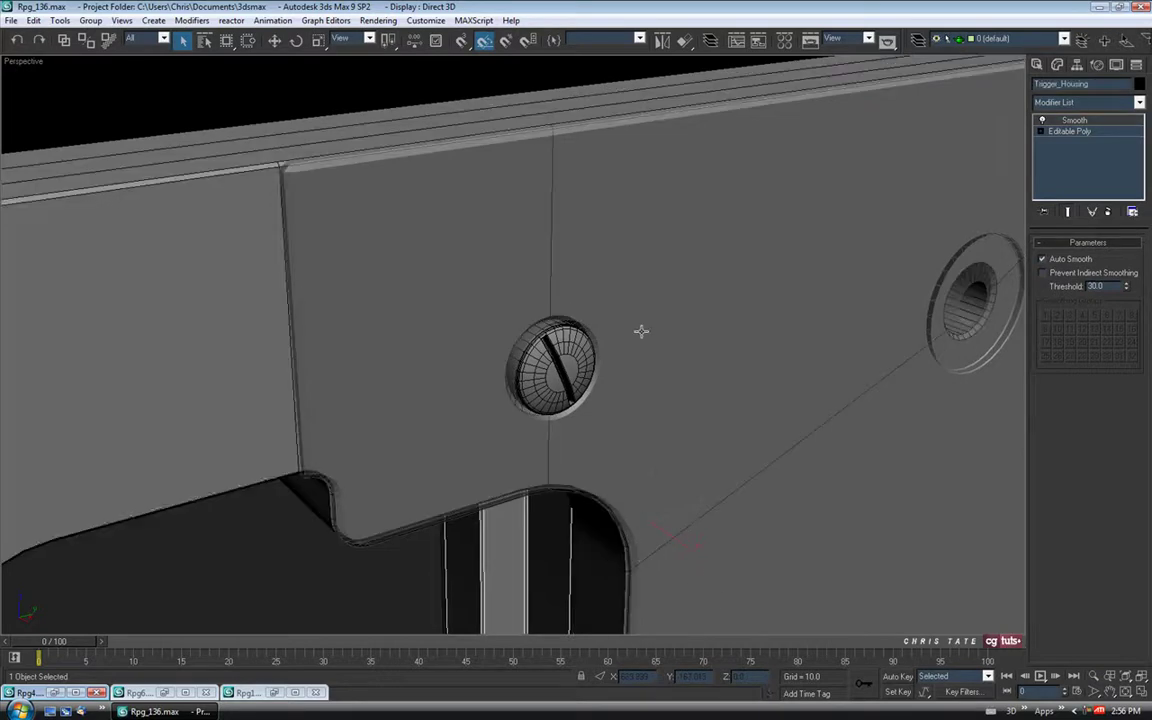
left_click(567, 196)
scroll(605, 262, "down", 5)
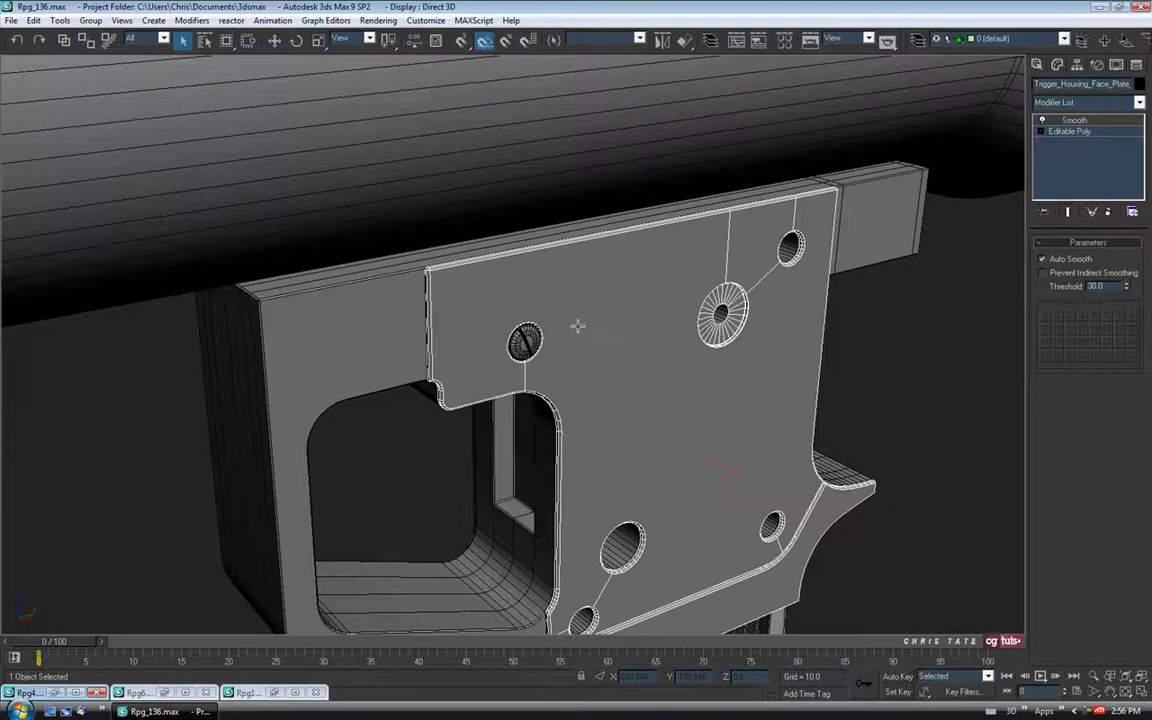
Select the screw and check the position of its pivot without changing it.
middle_click_drag(578, 326, 508, 323)
left_click(511, 307)
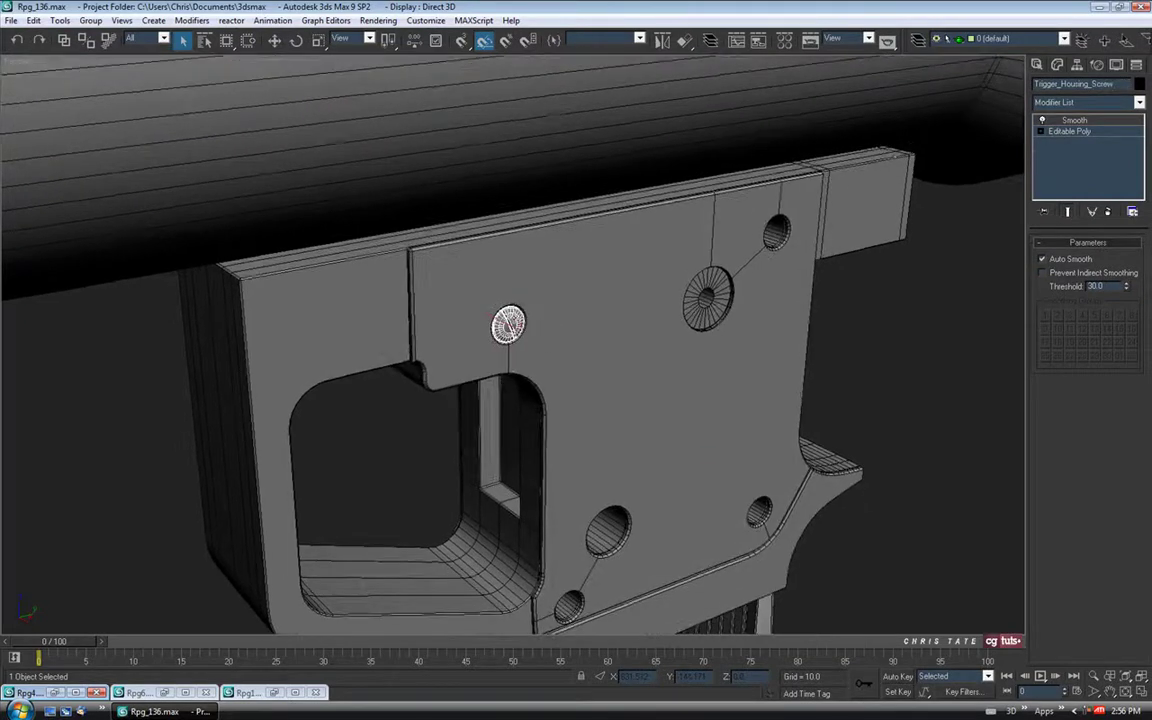
left_click(1077, 65)
left_click(1075, 149)
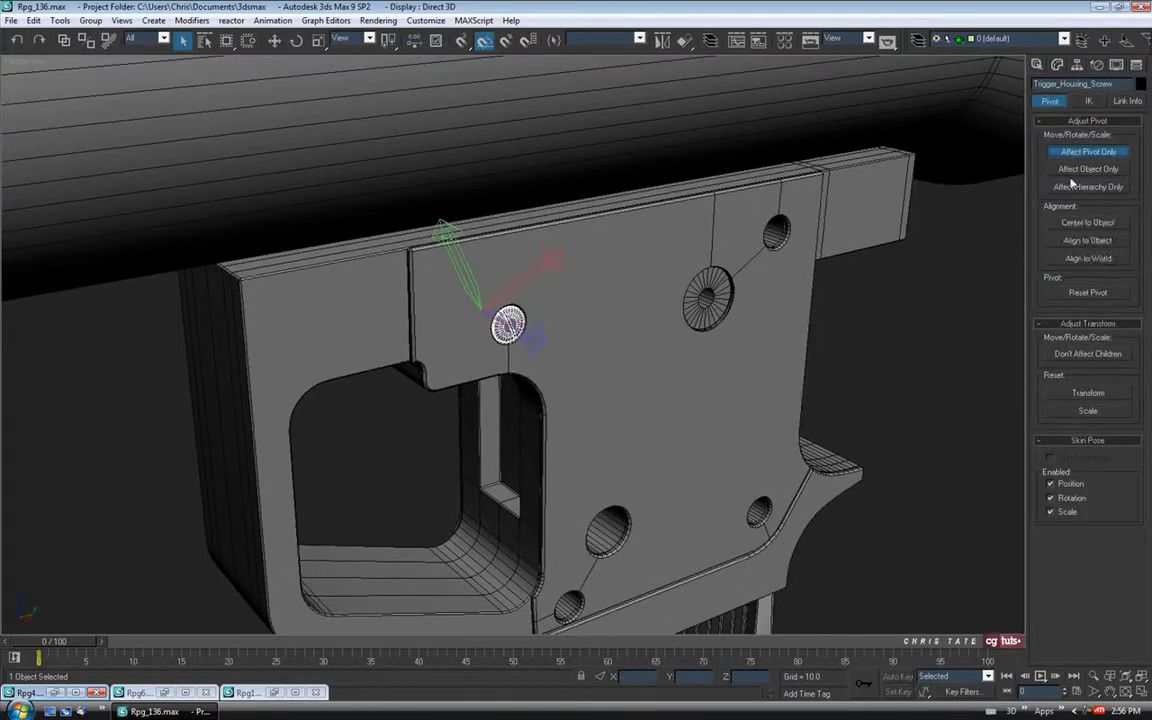
left_click(1073, 152)
left_click(1037, 67)
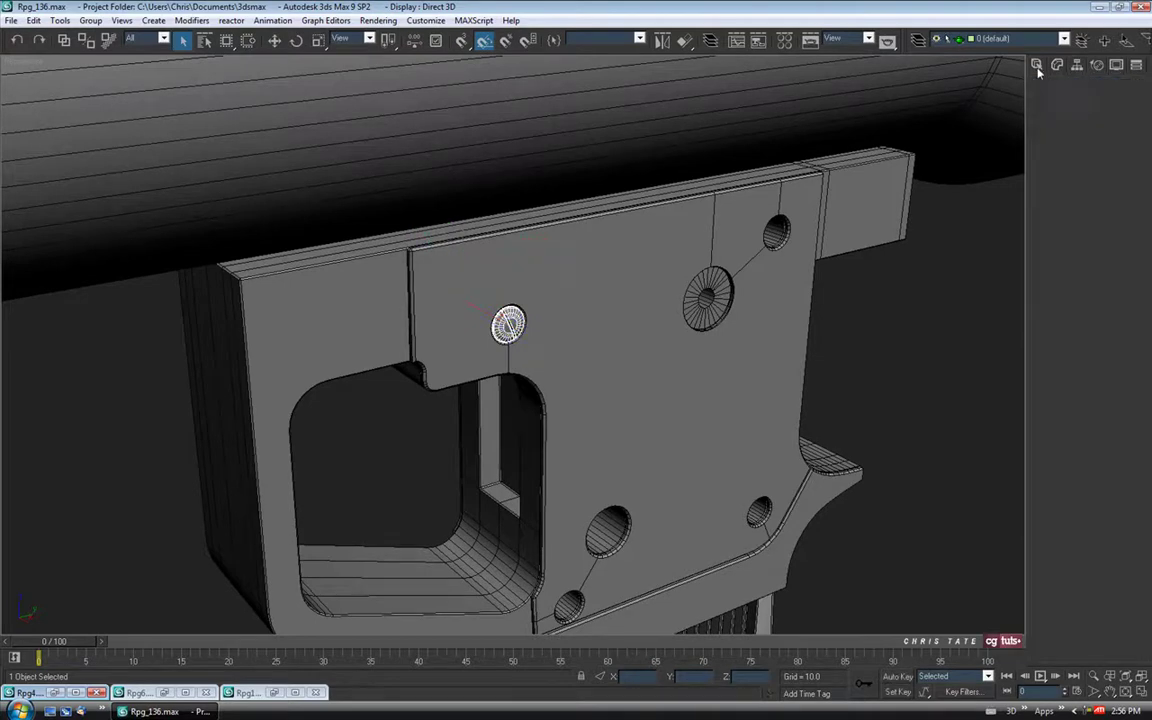
middle_click_drag(728, 373, 728, 371)
left_click(1142, 692)
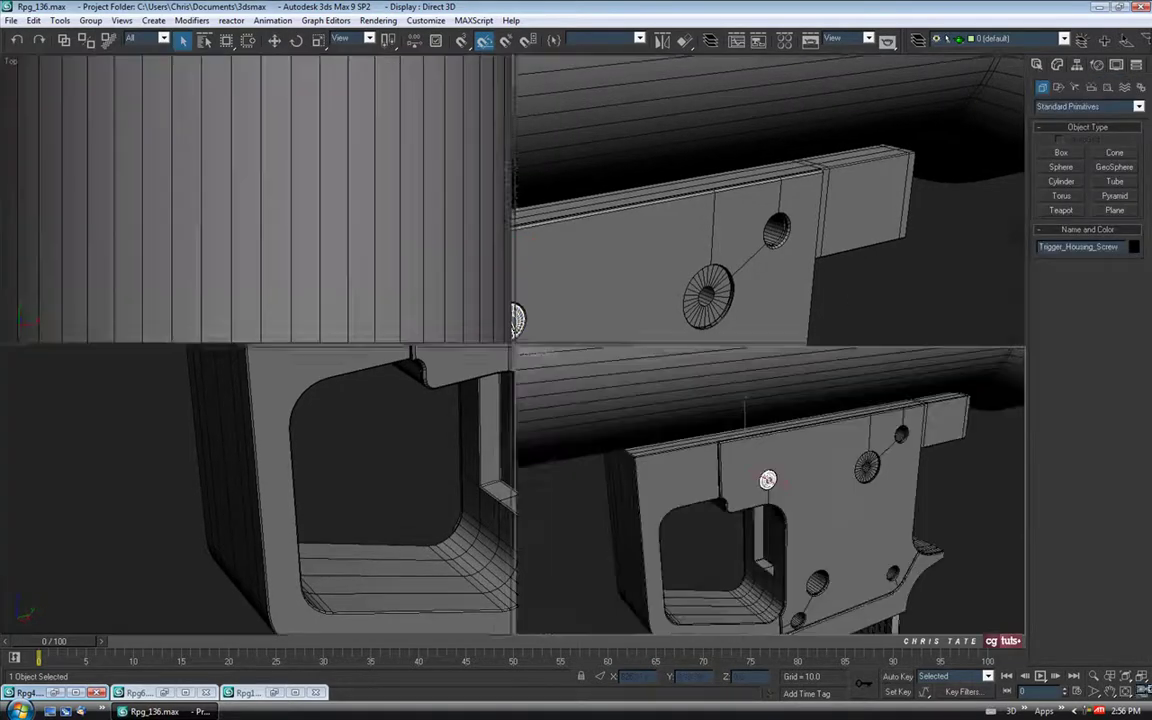
left_click(1143, 692)
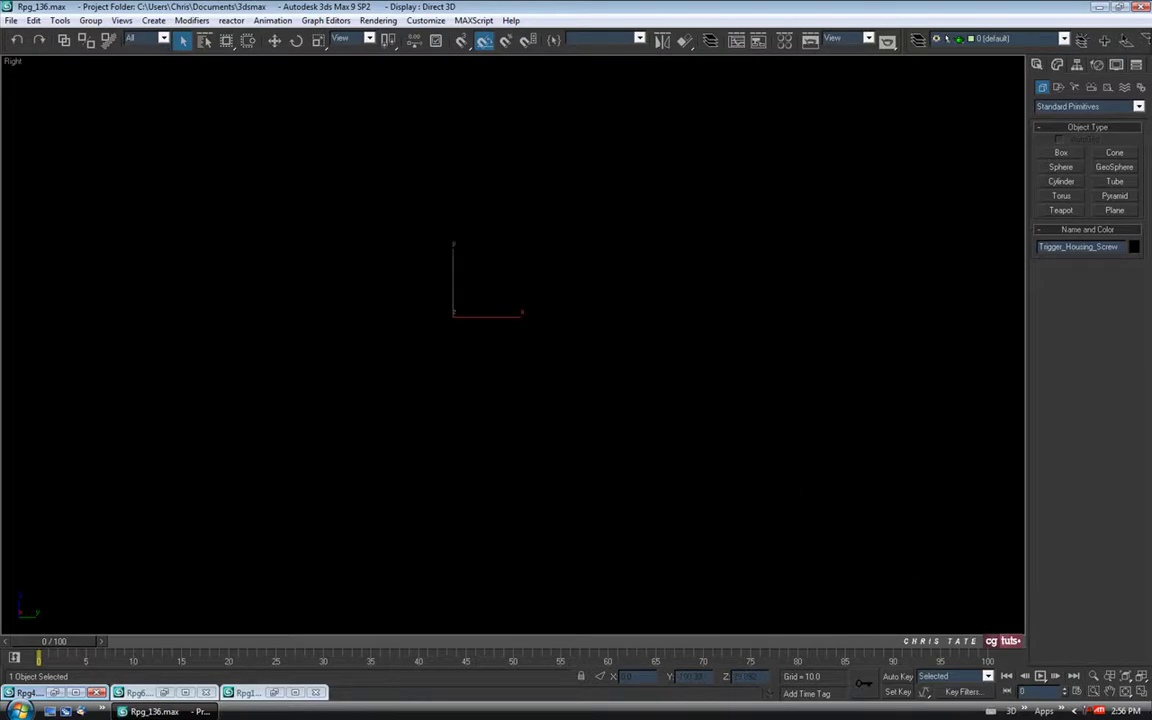
key("alt+w")
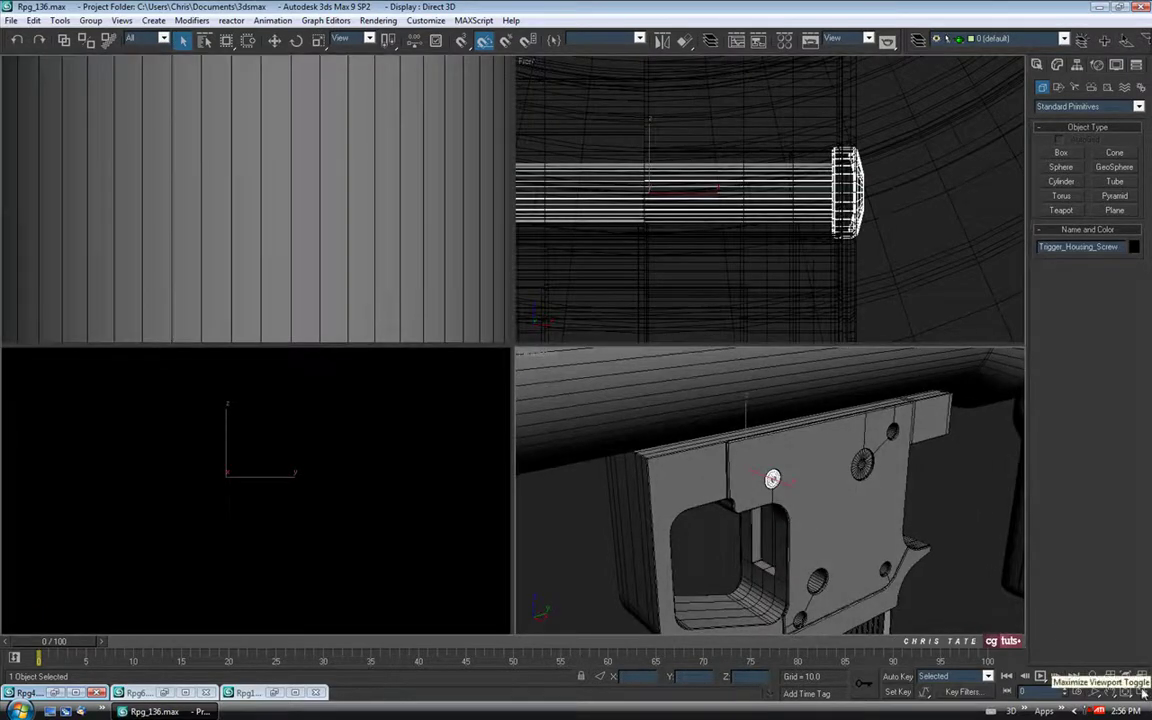
Add the face plate to the screw selection and isolate both objects.
left_click(1142, 692)
left_click(770, 512, "ctrl")
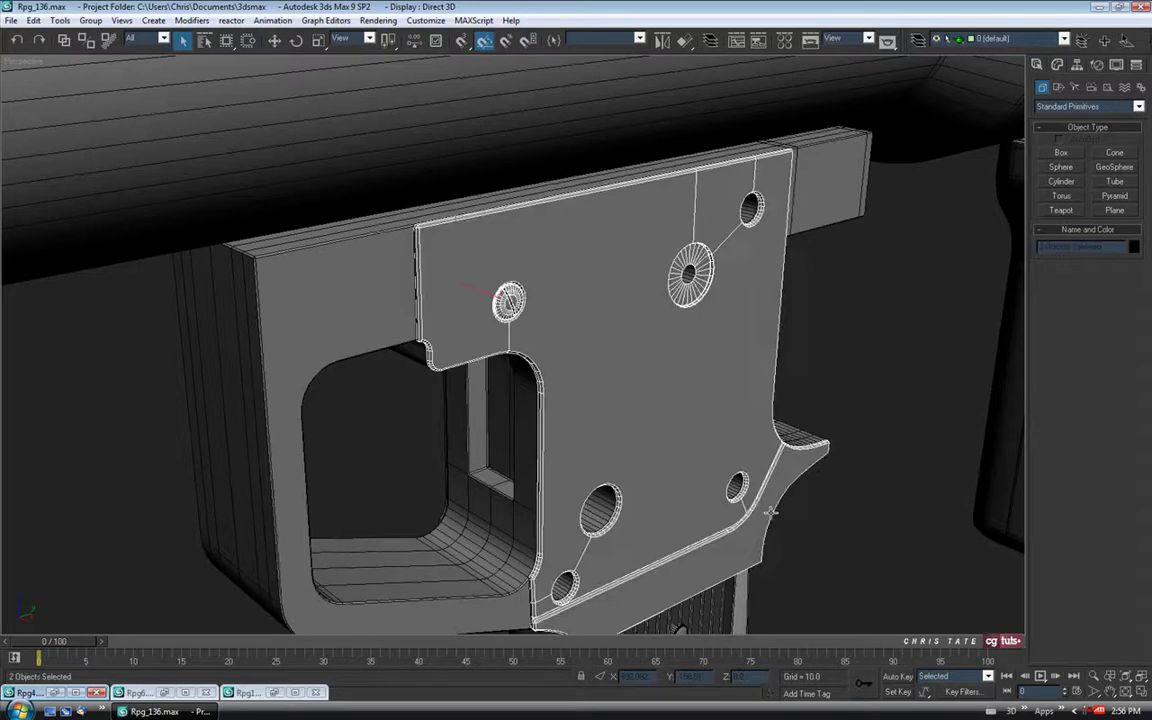
left_click(1146, 697)
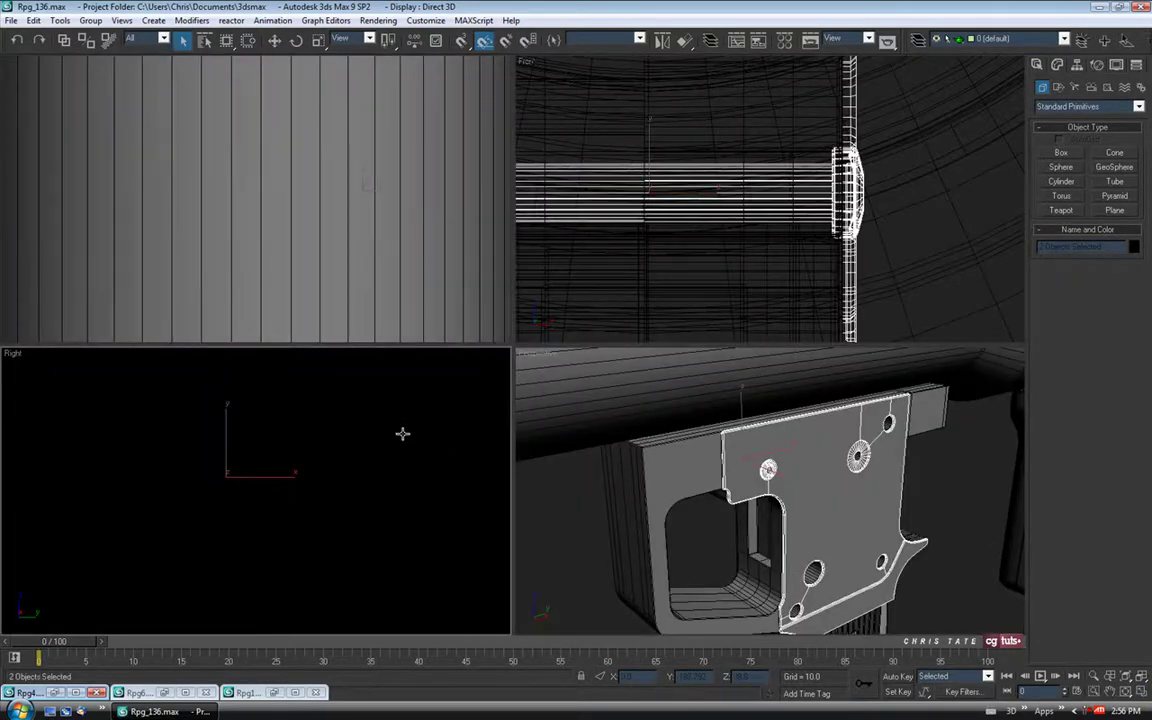
key("alt+q")
middle_click_drag(401, 465, 397, 461)
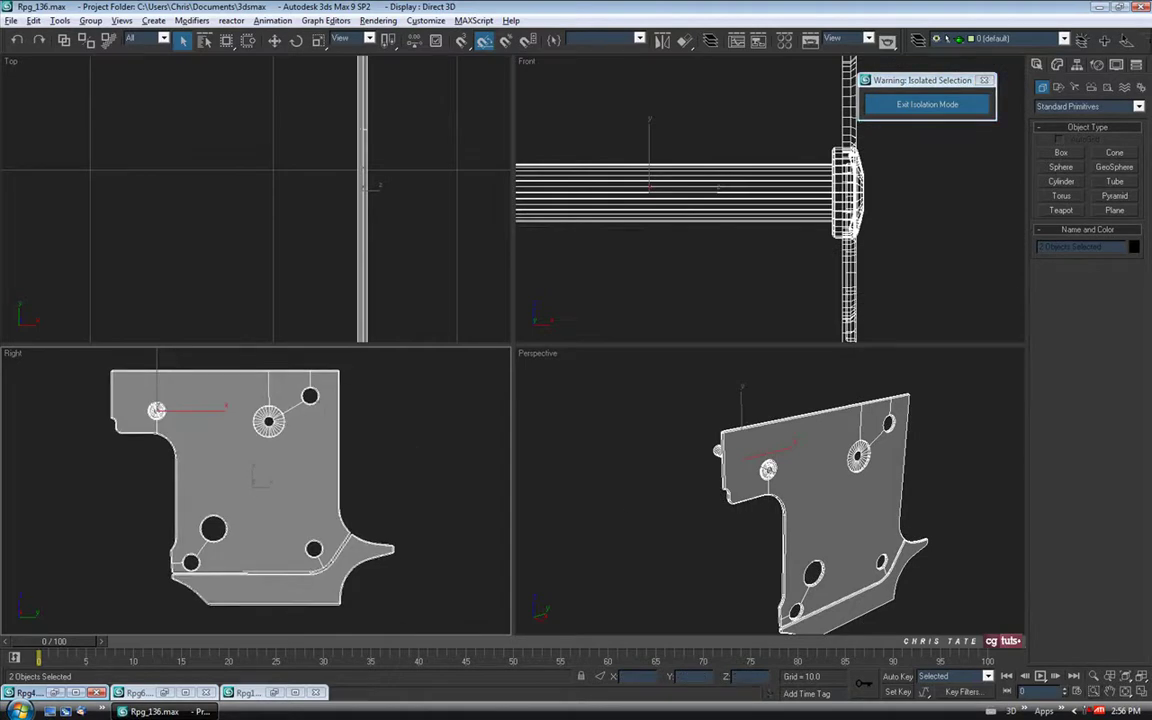
Copy the screw in the Right view from the face plate's upper-left hole into its upper-right hole, using the Copy option.
left_click(1145, 697)
middle_click_drag(516, 212, 513, 281)
scroll(377, 187, "up", 5)
middle_click_drag(397, 177, 577, 347)
left_click(136, 243)
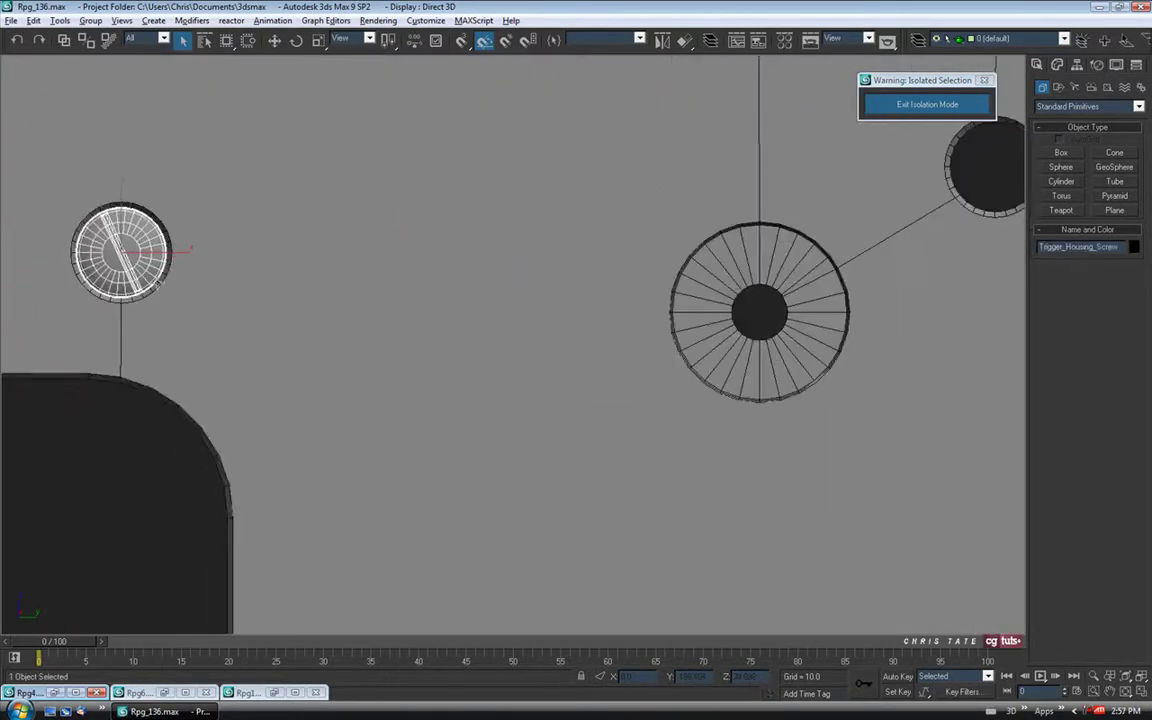
left_click(274, 40)
middle_click_drag(396, 236, 370, 232)
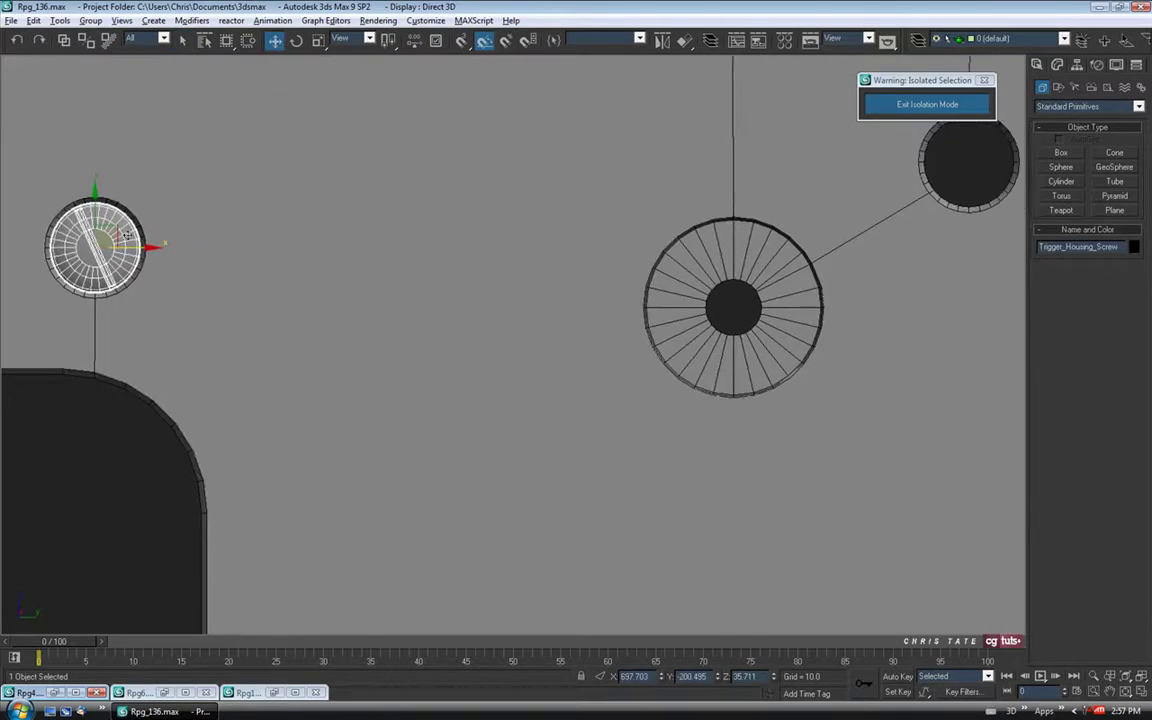
mouse_move(127, 234)
left_mouse_down("shift")
mouse_move(980, 166)
mouse_move(984, 152)
left_mouse_up("shift")
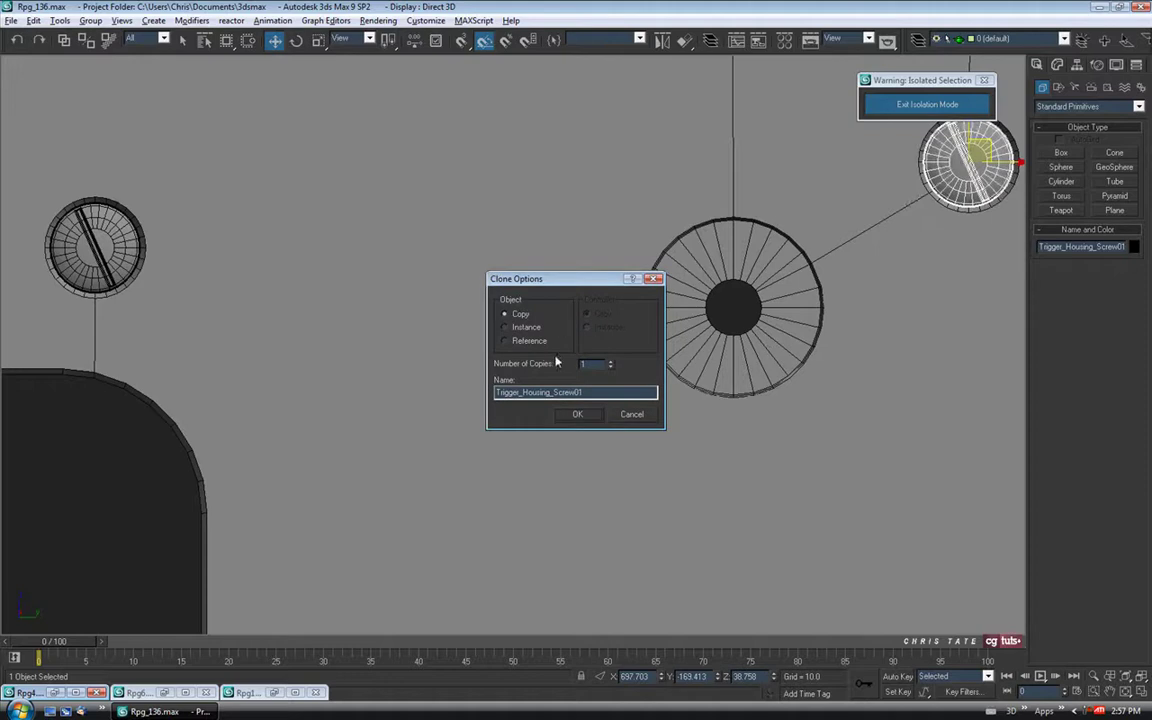
left_click(577, 415)
Center the copied screw in the upper-right hole and rotate it so its slot slants up to the right.
mouse_move(944, 273)
middle_mouse_down()
mouse_move(671, 329)
mouse_move(489, 338)
middle_mouse_up()
scroll(500, 158, "up", 5)
mouse_move(538, 151)
middle_mouse_down()
mouse_move(511, 409)
mouse_move(544, 443)
middle_mouse_up()
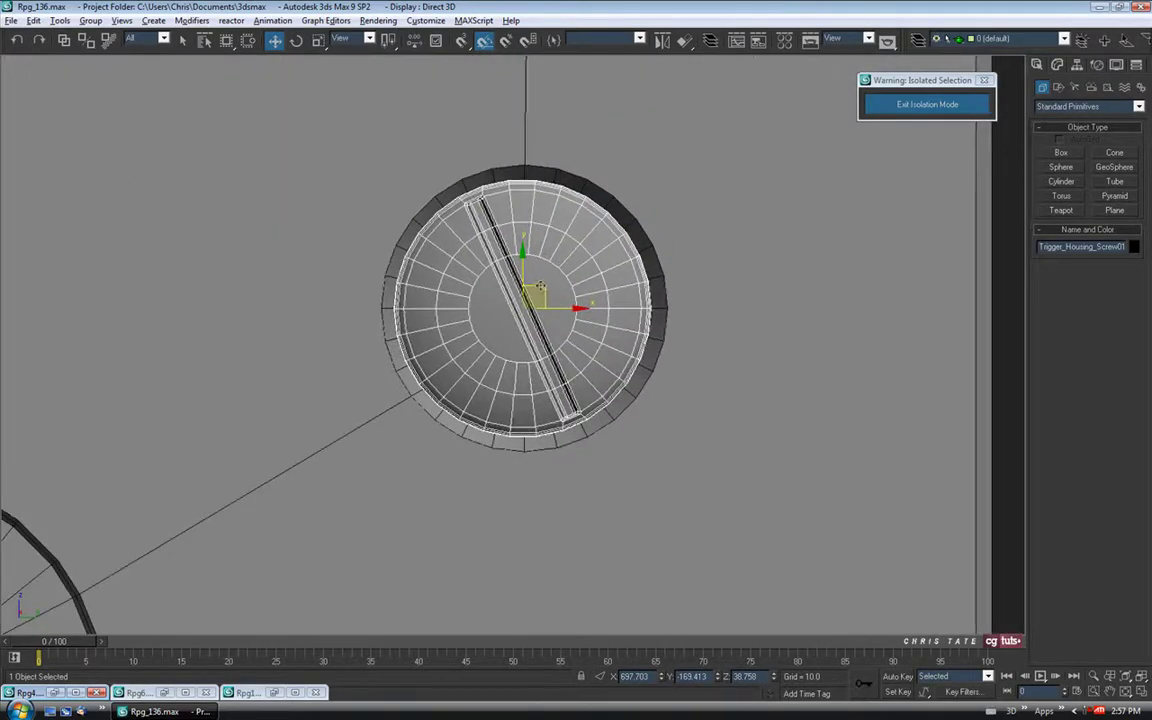
left_click_drag(540, 288, 541, 289)
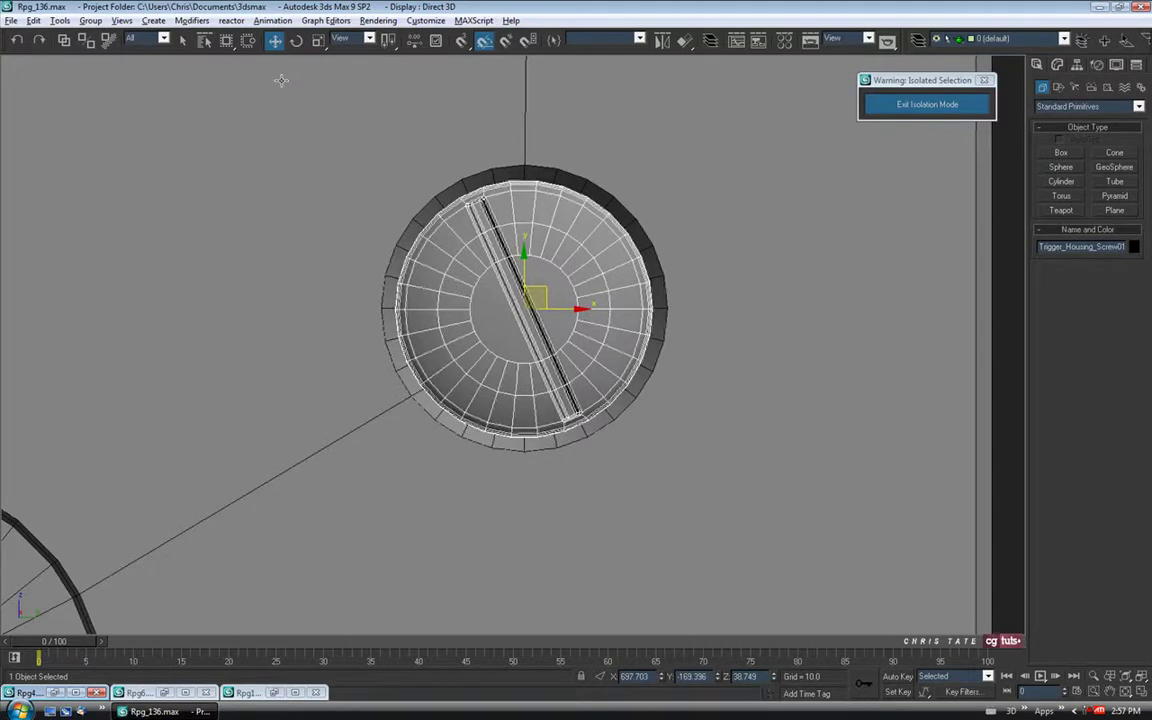
left_click(297, 41)
left_click_drag(580, 262, 610, 300)
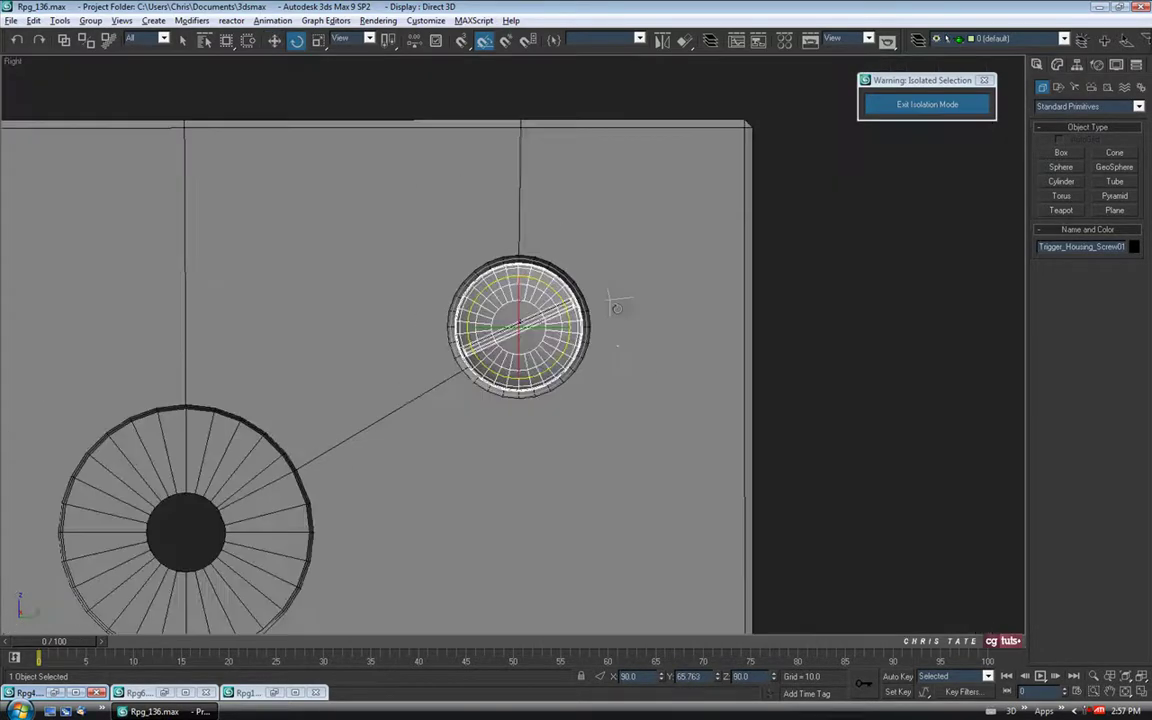
Copy the upper-right screw down into the face plate's lower-right hole.
middle_click_drag(624, 364, 690, 264)
scroll(650, 284, "down", 2)
middle_click_drag(622, 315, 705, 165)
scroll(680, 214, "down", 1)
key("w")
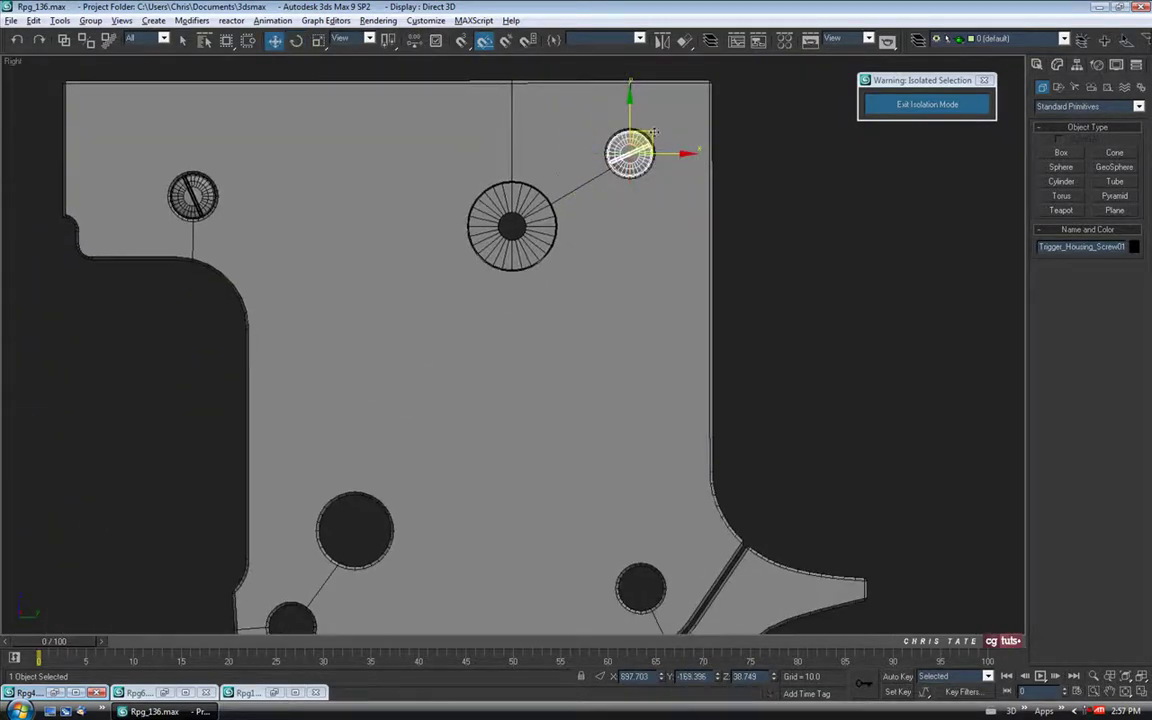
mouse_move(652, 131)
left_mouse_down("shift")
mouse_move(660, 566)
mouse_move(640, 576)
left_mouse_up("shift")
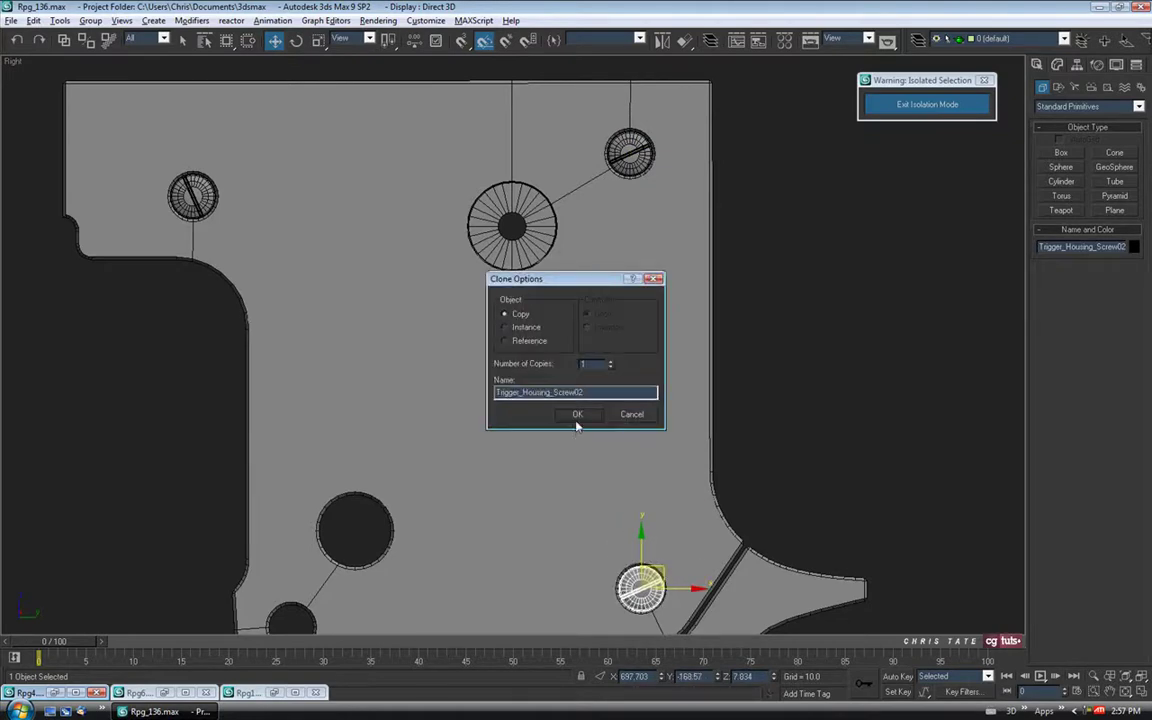
left_click(518, 386)
Center the copied screw in the lower-right hole and rotate it 55 degrees so its slot stands nearly upright.
middle_click_drag(627, 572, 531, 321)
scroll(531, 321, "up", 5)
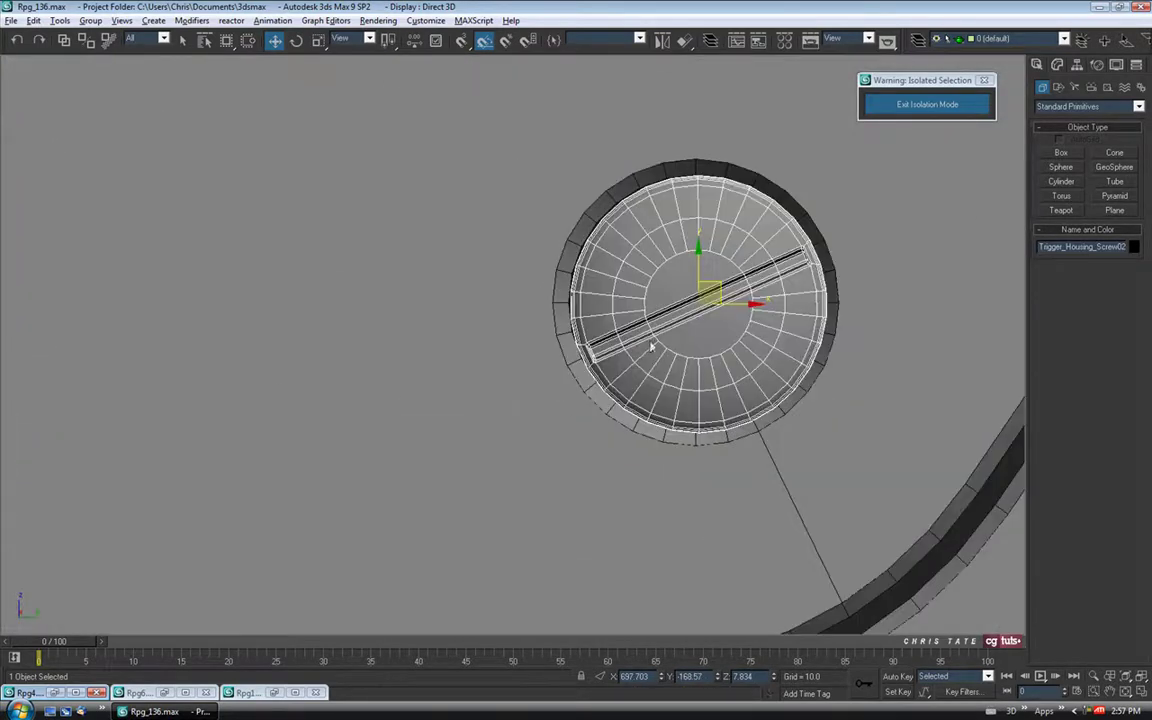
middle_click_drag(717, 303, 636, 312)
left_click_drag(638, 297, 636, 299)
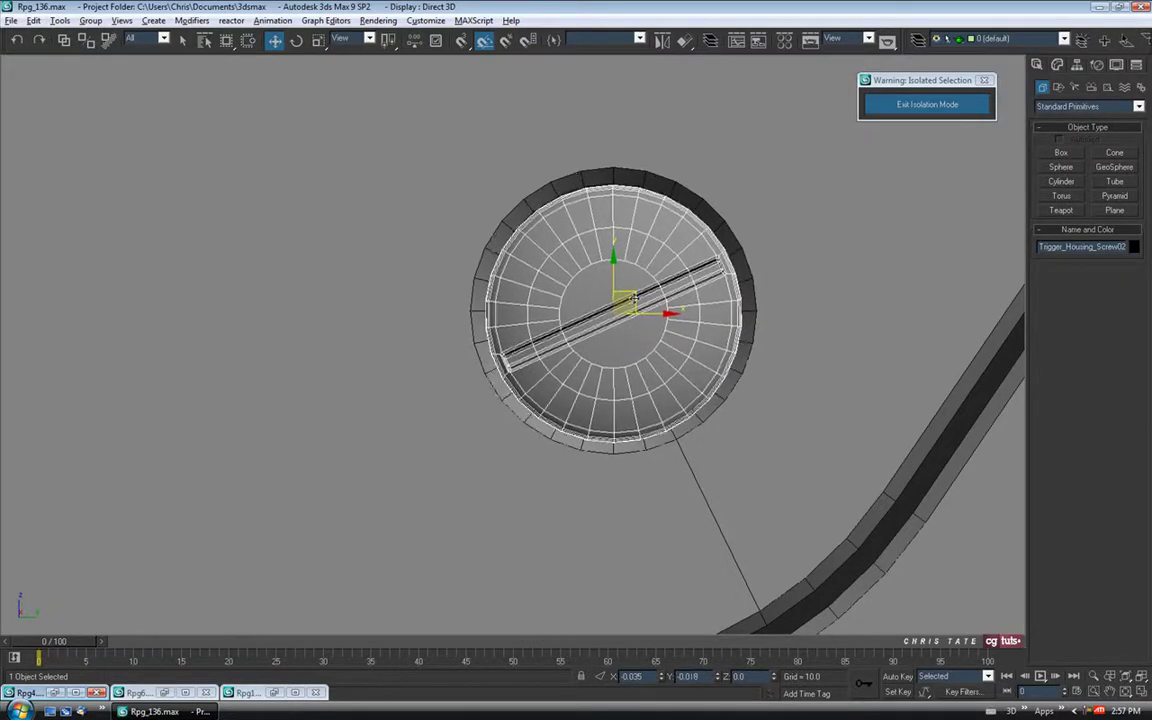
left_click(296, 42)
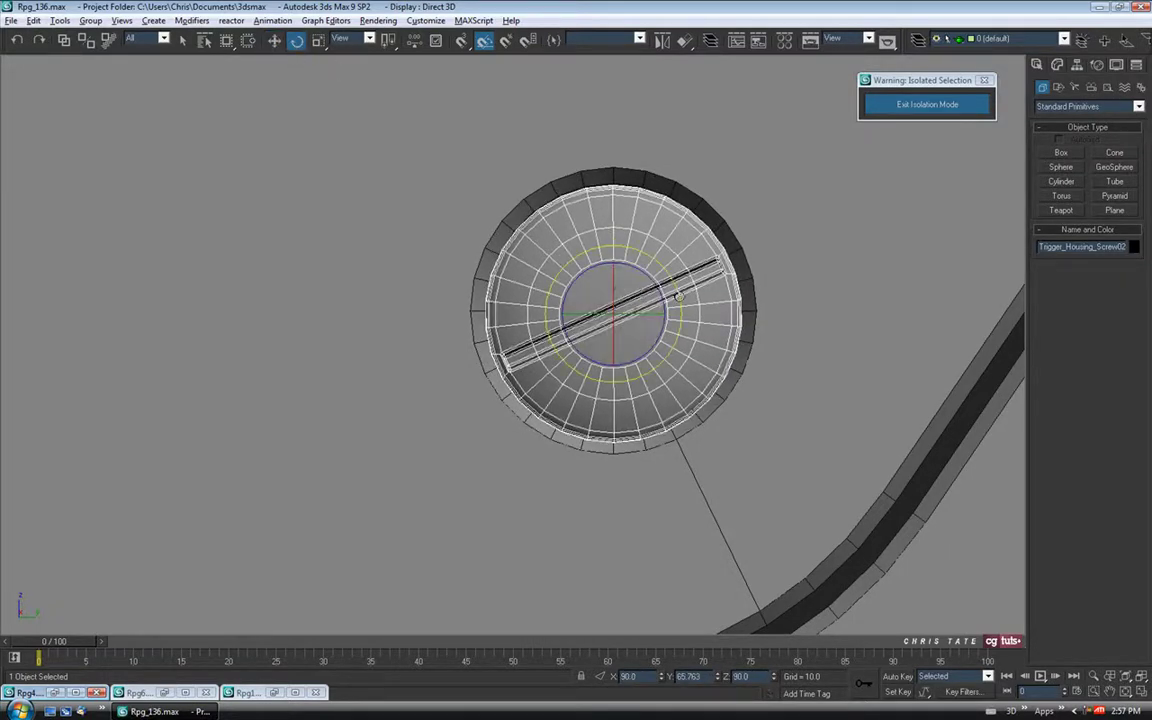
left_click_drag(678, 297, 671, 260)
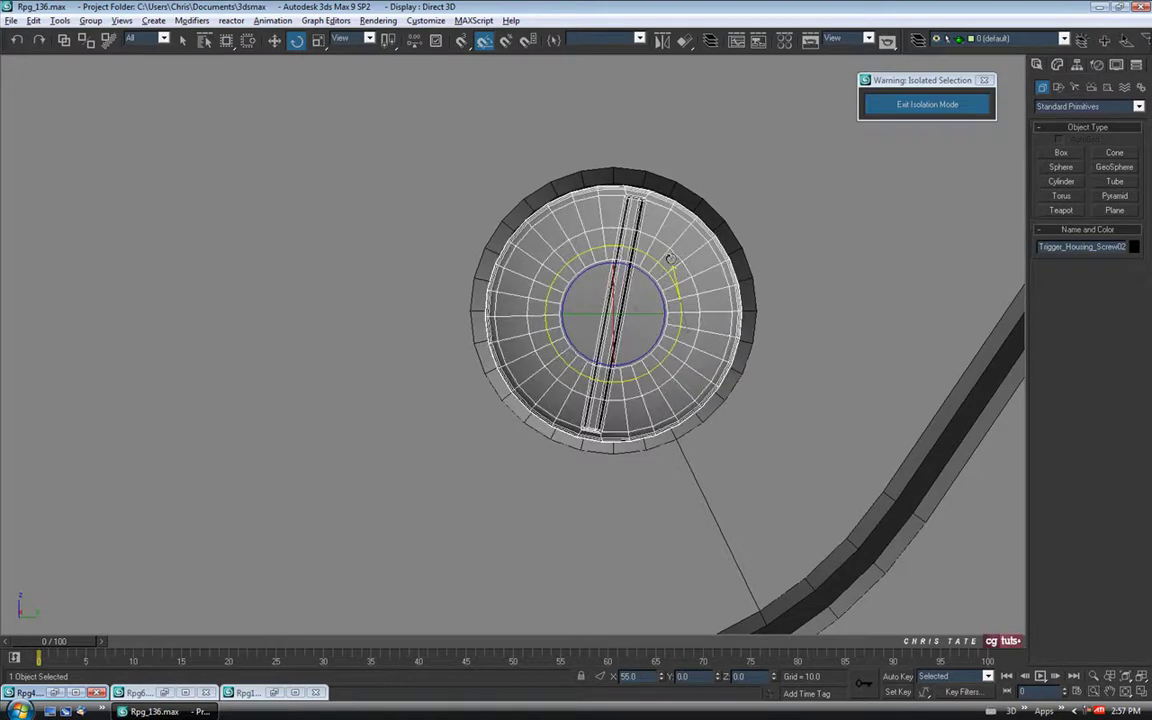
Copy the lower-right screw across into the face plate's lower-left hole.
scroll(615, 298, "down", 8)
middle_click_drag(465, 338, 743, 331)
left_click(274, 48)
left_click(274, 42)
mouse_move(837, 311)
left_mouse_down("shift")
mouse_move(440, 323)
mouse_move(340, 356)
mouse_move(350, 372)
left_mouse_up("shift")
left_click(572, 413)
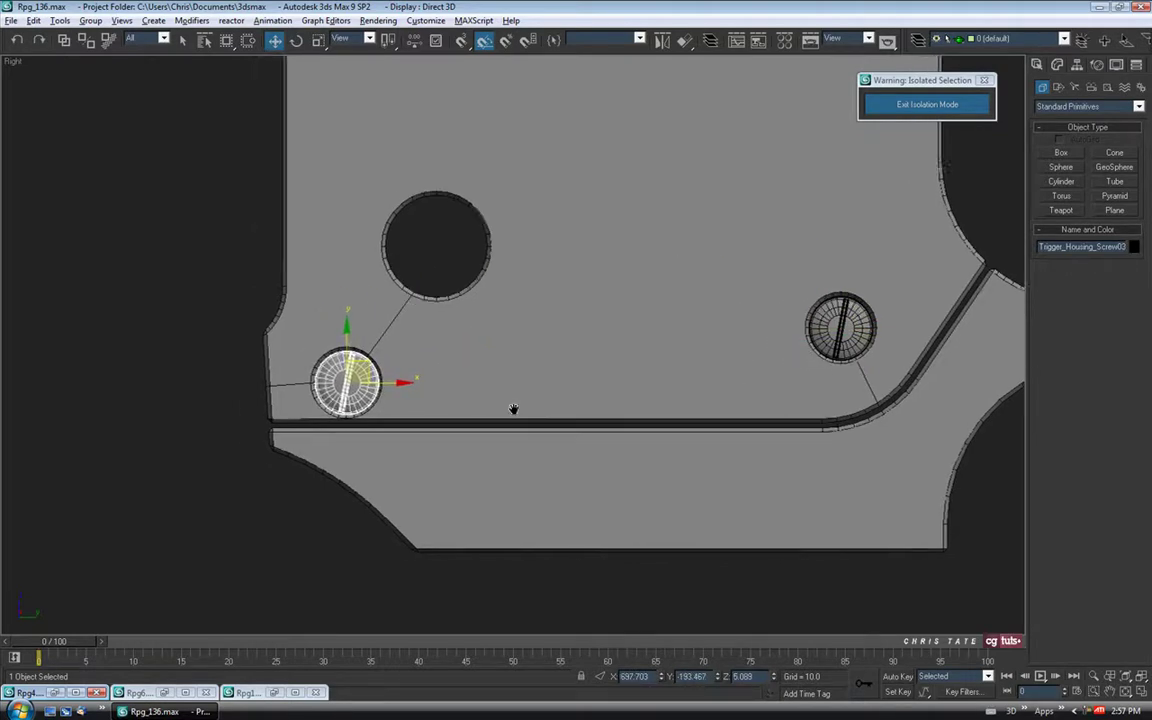
Center the copied screw in the lower-left hole and rotate it 130 degrees to vary its slot direction.
scroll(320, 385, "up", 6)
left_click_drag(420, 352, 445, 265)
left_click(296, 40)
scroll(445, 265, "down", 15)
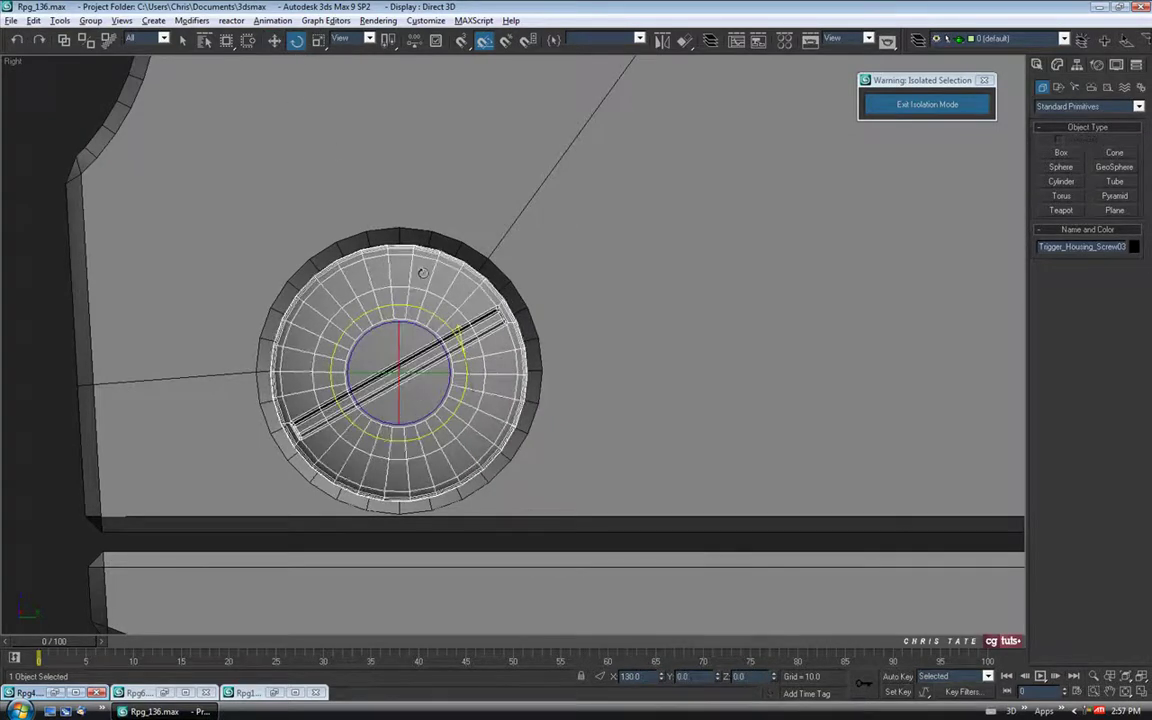
middle_click_drag(543, 260, 525, 339)
scroll(522, 274, "up", 4)
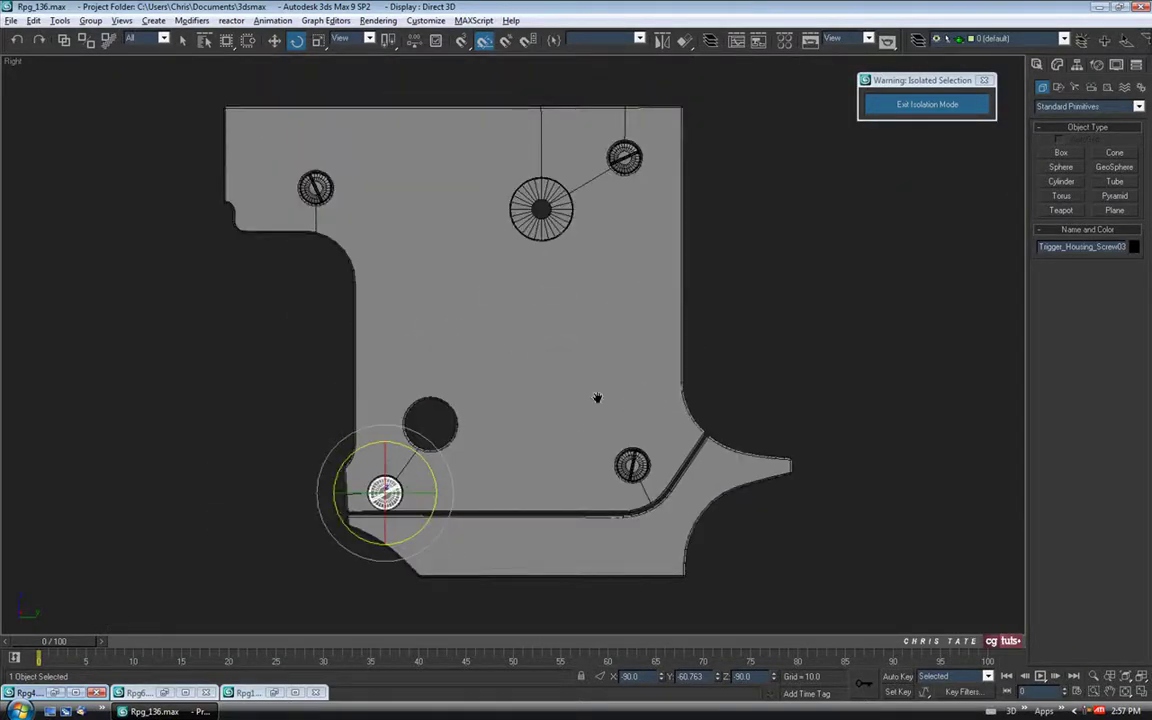
middle_click_drag(597, 398, 597, 400)
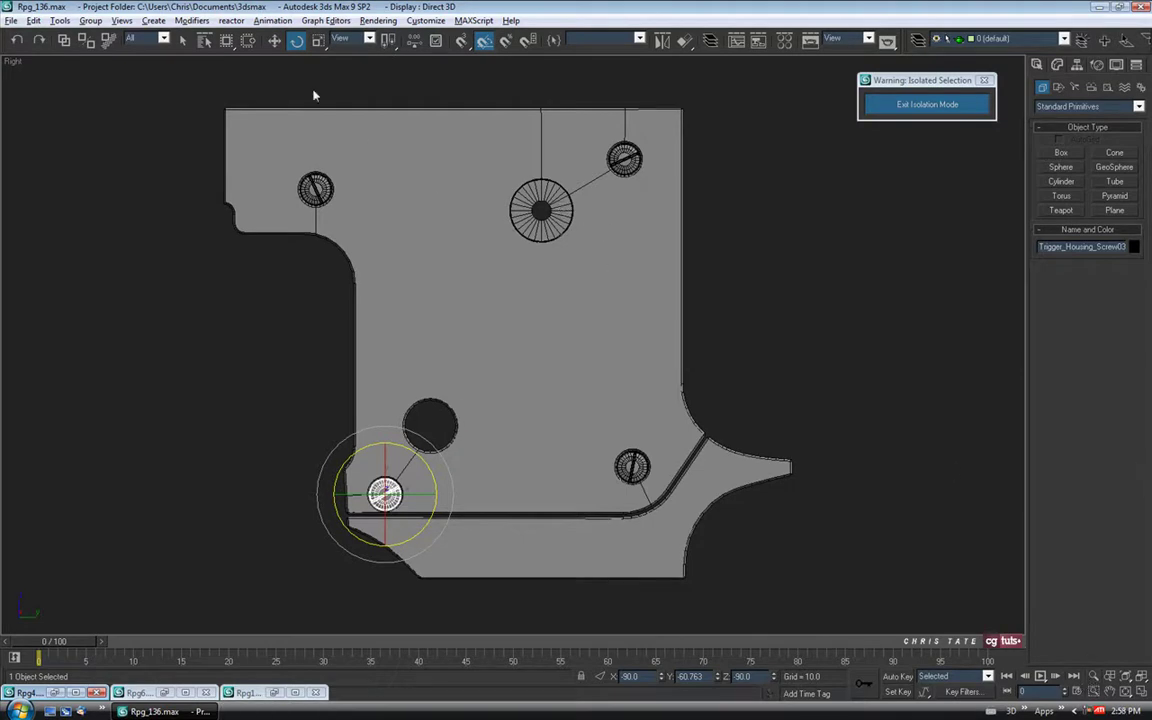
Copy the lower-left screw into the center of the large round recess in the face plate's upper part.
left_click(274, 40)
middle_click_drag(402, 426, 398, 420)
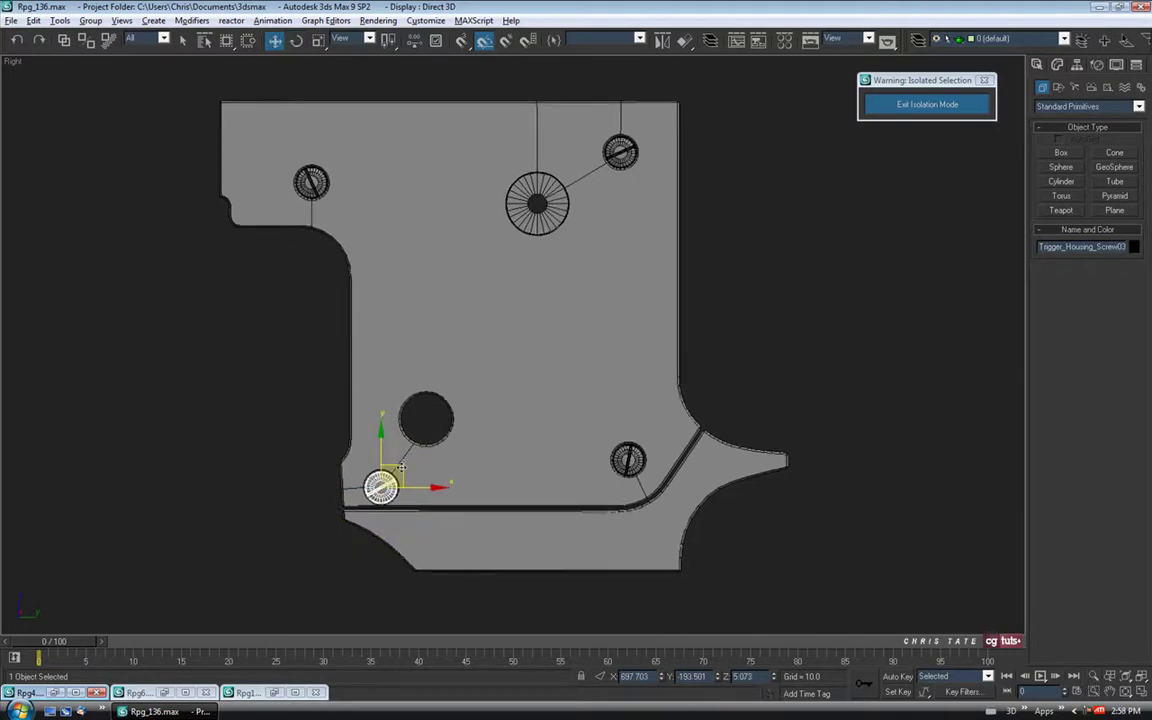
mouse_move(400, 468)
left_mouse_down("shift")
mouse_move(521, 193)
mouse_move(556, 193)
mouse_move(538, 201)
left_mouse_up("shift")
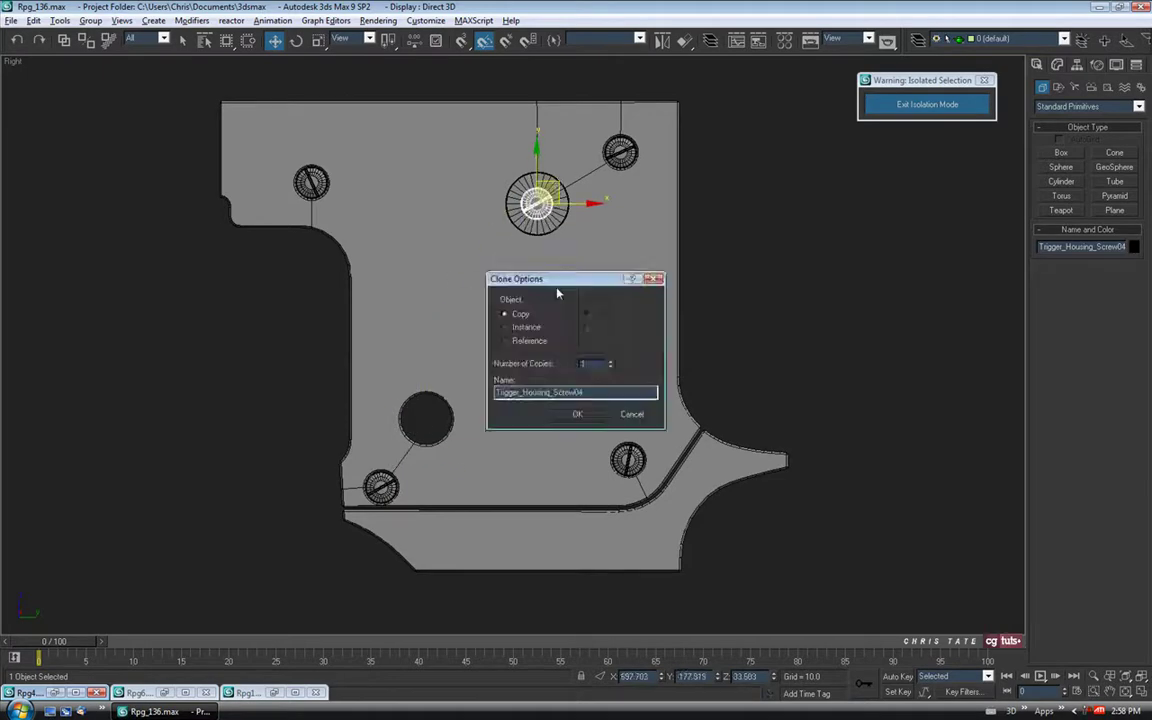
left_click(574, 415)
Examine the screw in the large recess and compare it with the trigger housing reference photo.
scroll(469, 330, "up", 10)
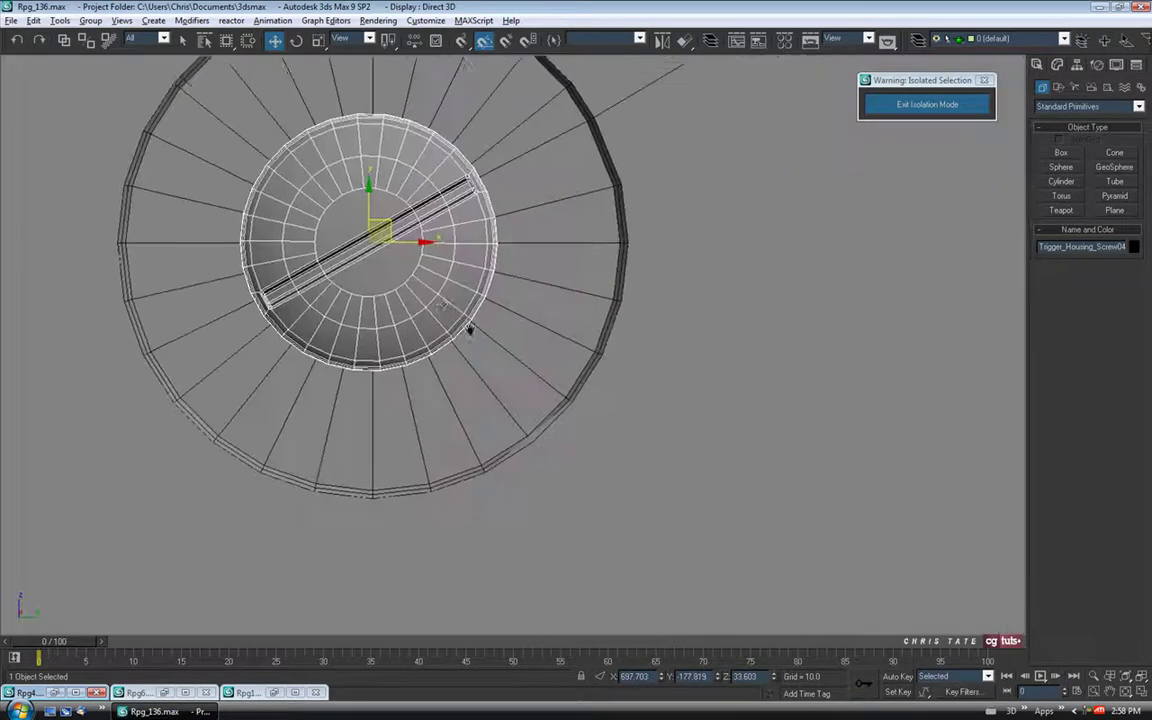
middle_click_drag(469, 330, 536, 389)
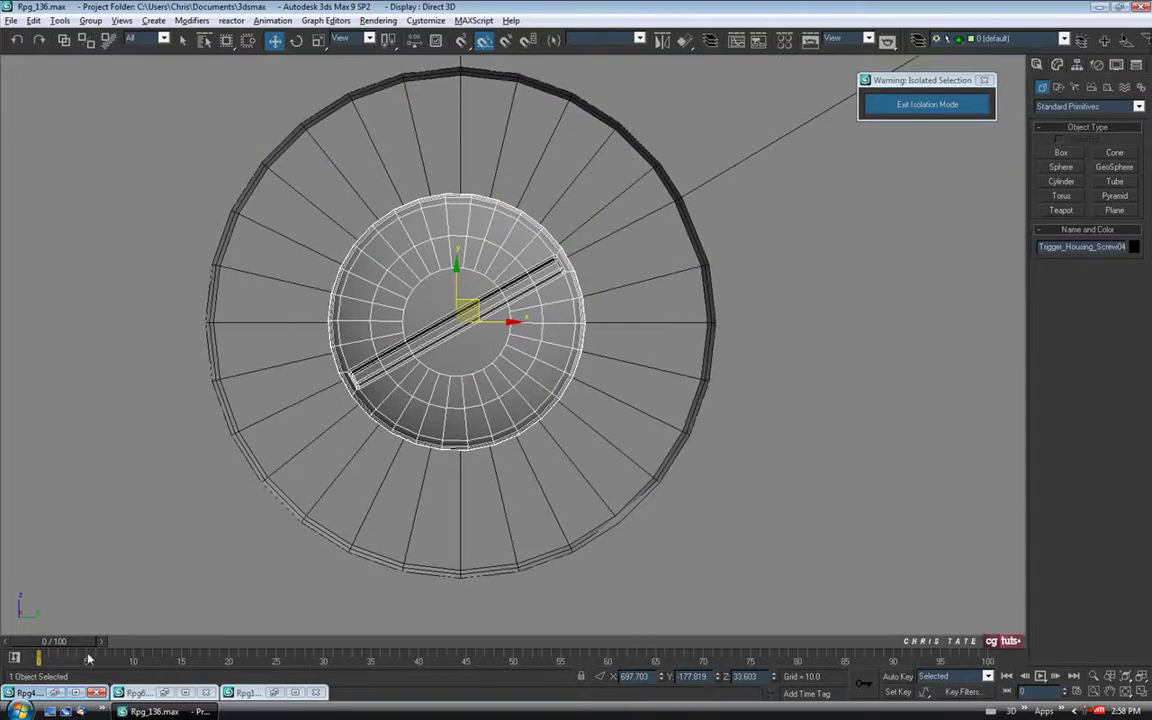
left_click(75, 692)
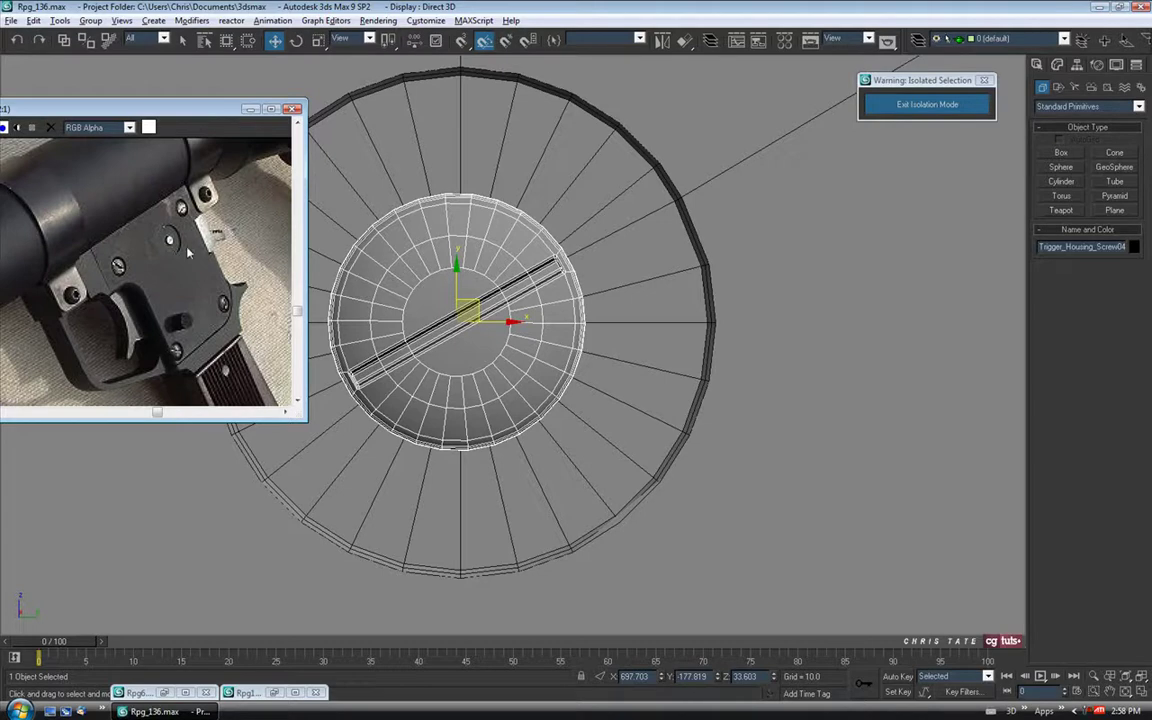
left_click(251, 109)
middle_click_drag(624, 481, 624, 463)
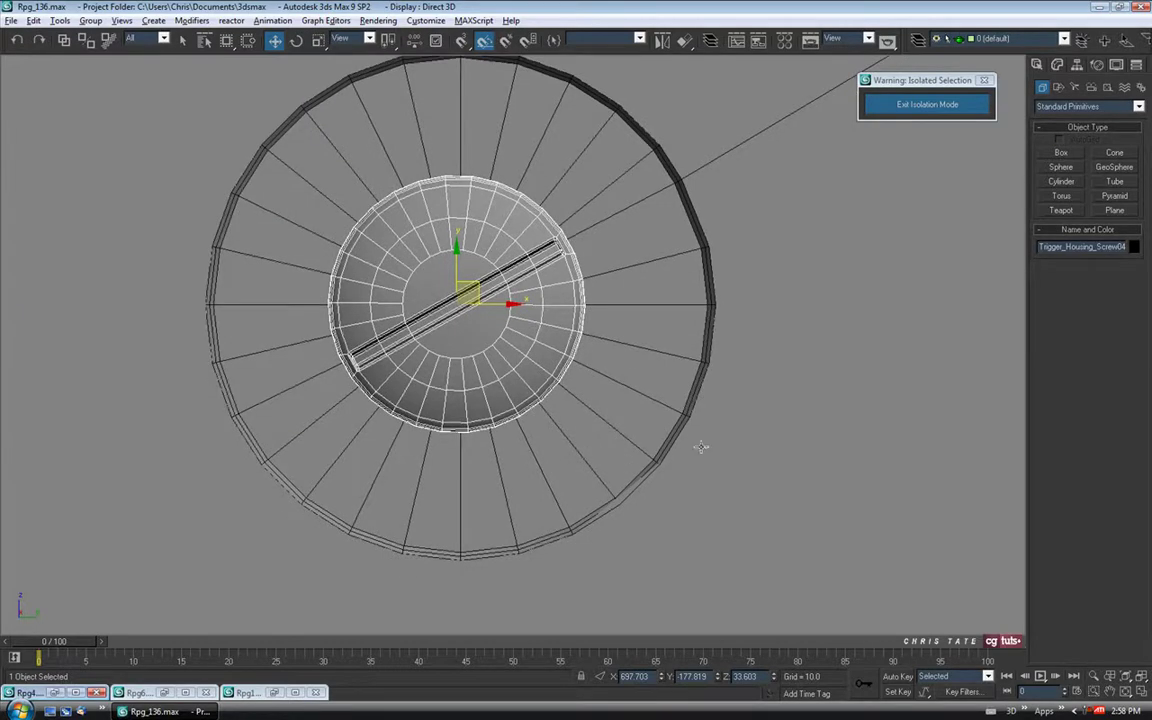
Pull the recess screw outward along X in the Perspective view until its shank projects from the plate, at X 704.033.
left_click(1141, 692)
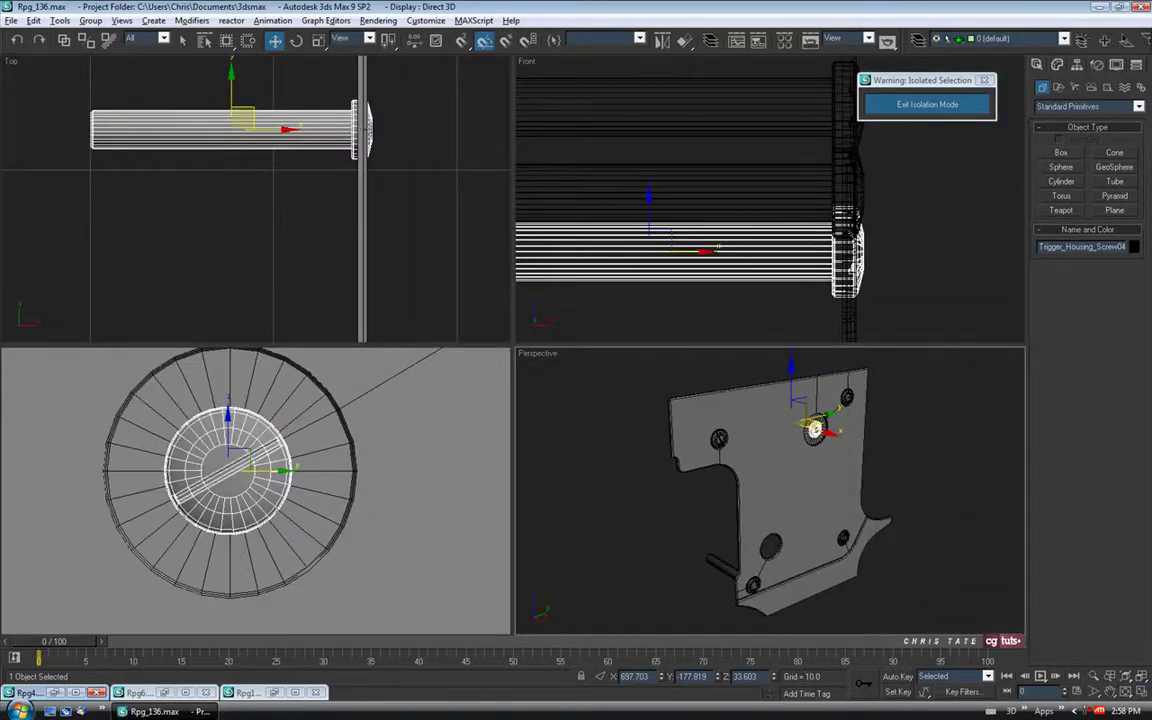
left_click(1138, 698)
scroll(575, 320, "up", 8)
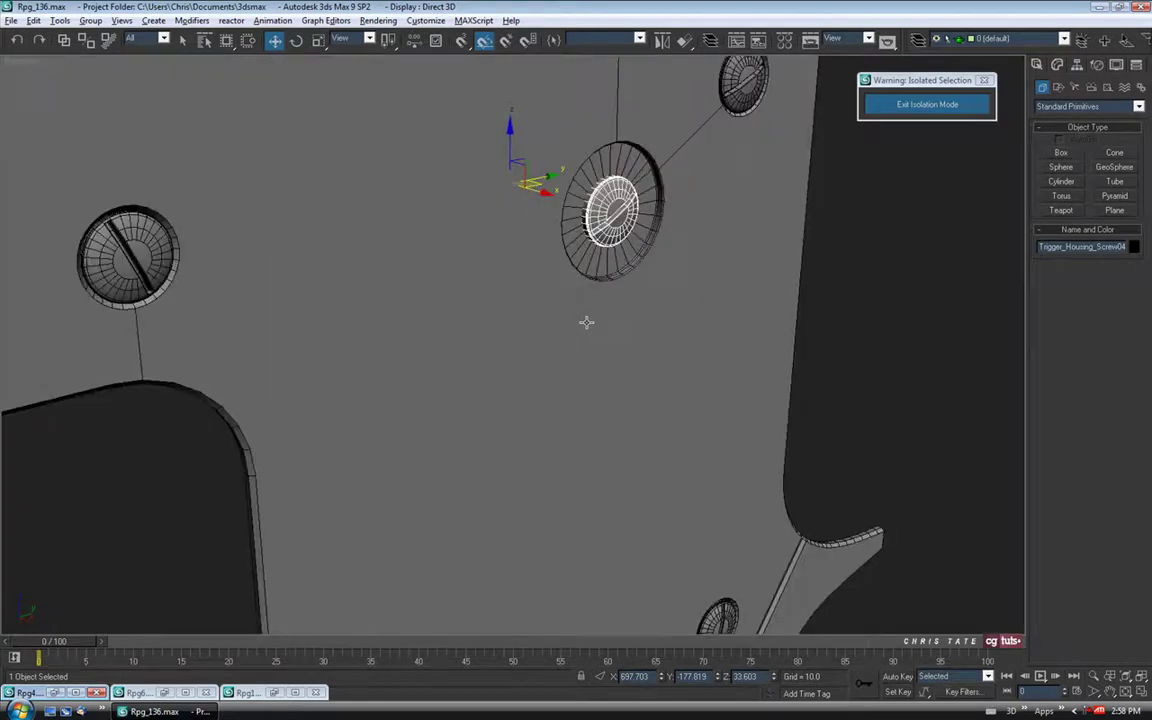
middle_click_drag(562, 318, 396, 289, "alt")
middle_click_drag(582, 322, 564, 330)
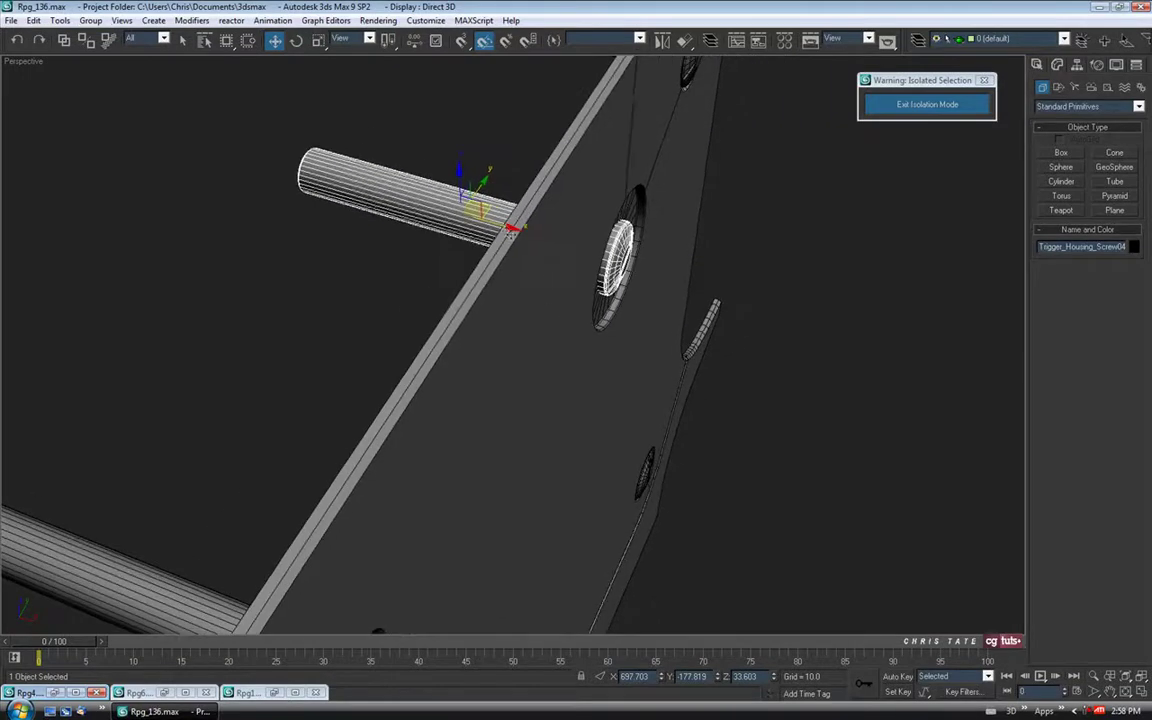
left_click_drag(504, 224, 640, 262)
middle_click_drag(674, 365, 743, 244)
Select only the head polygons of the recess screw in its Editable Poly and delete them, keeping the shank.
left_click(1057, 64)
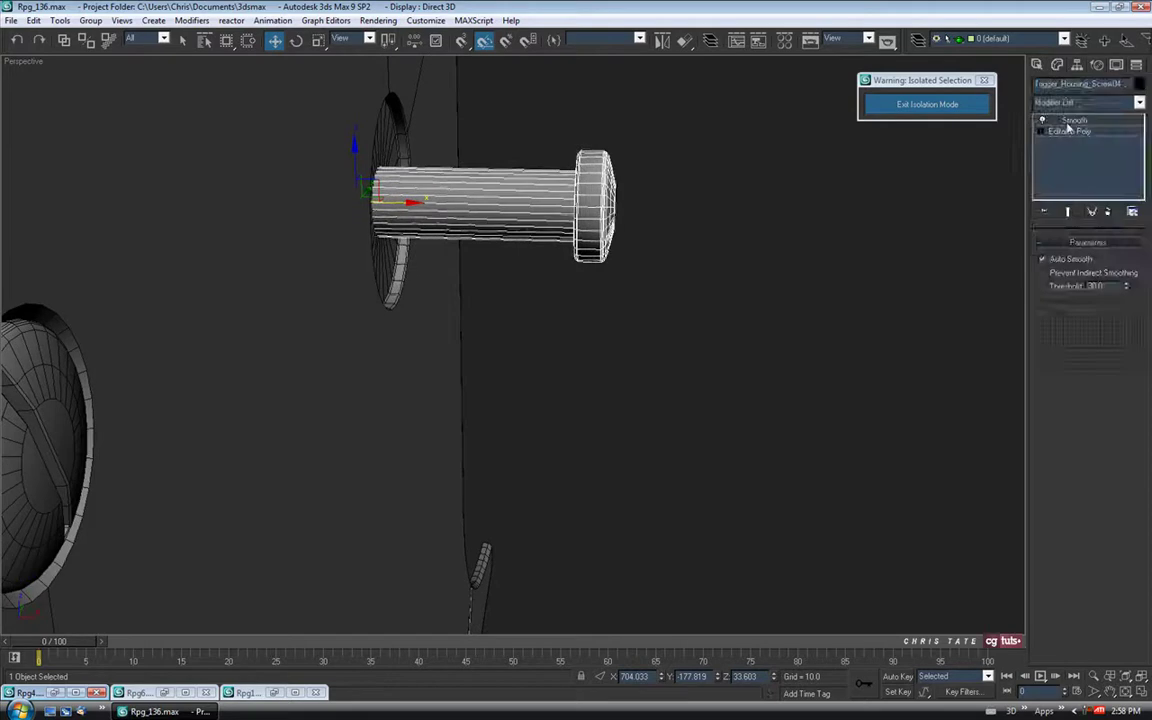
left_click(1075, 134)
middle_click_drag(708, 298, 692, 345)
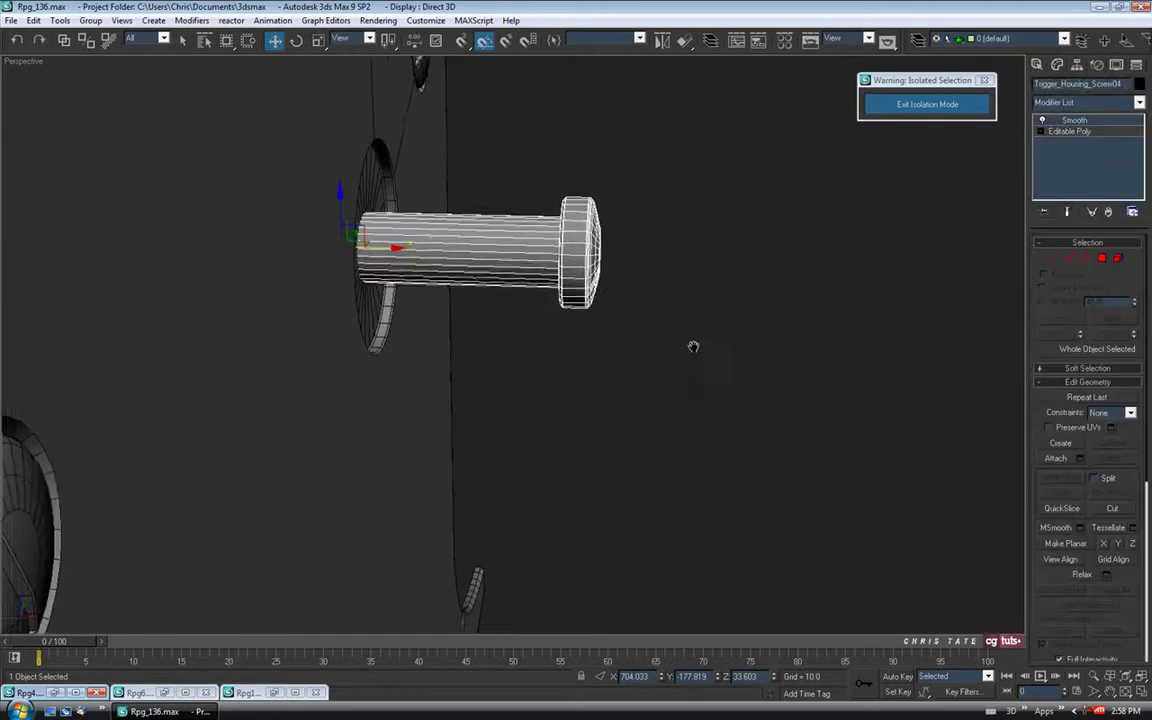
left_click(1102, 260)
mouse_move(595, 297)
middle_mouse_down()
mouse_move(589, 327)
mouse_move(582, 299)
middle_mouse_up()
scroll(580, 318, "up", 4)
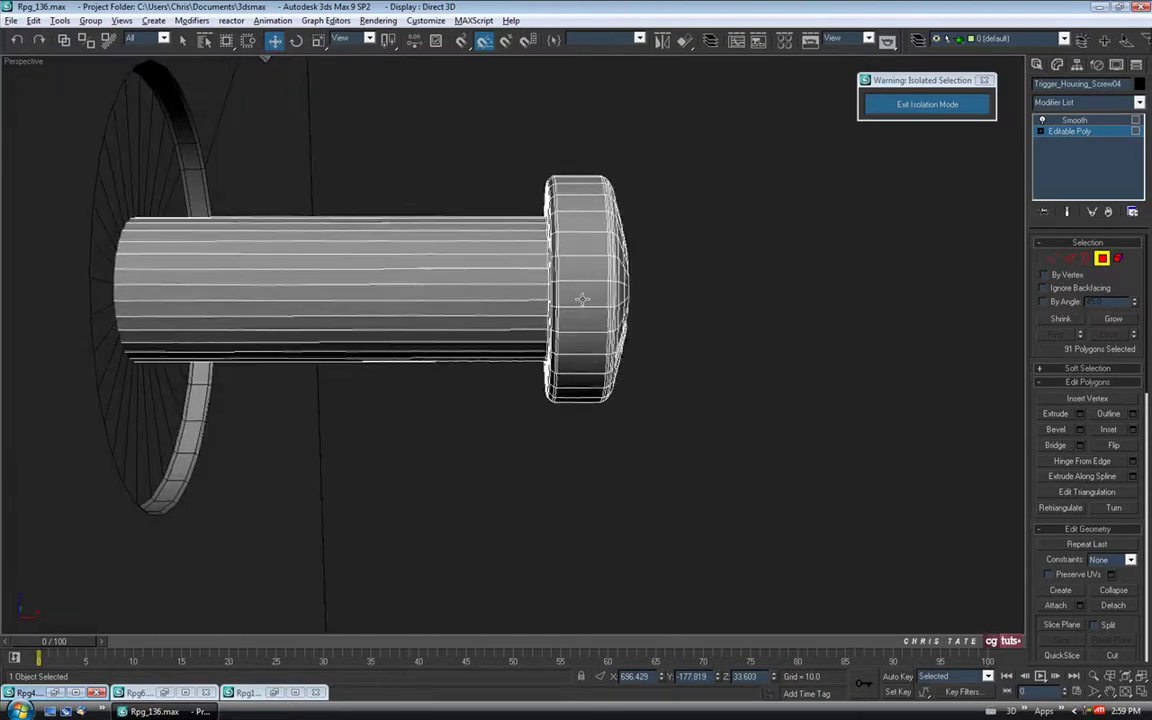
left_click_drag(442, 95, 754, 491)
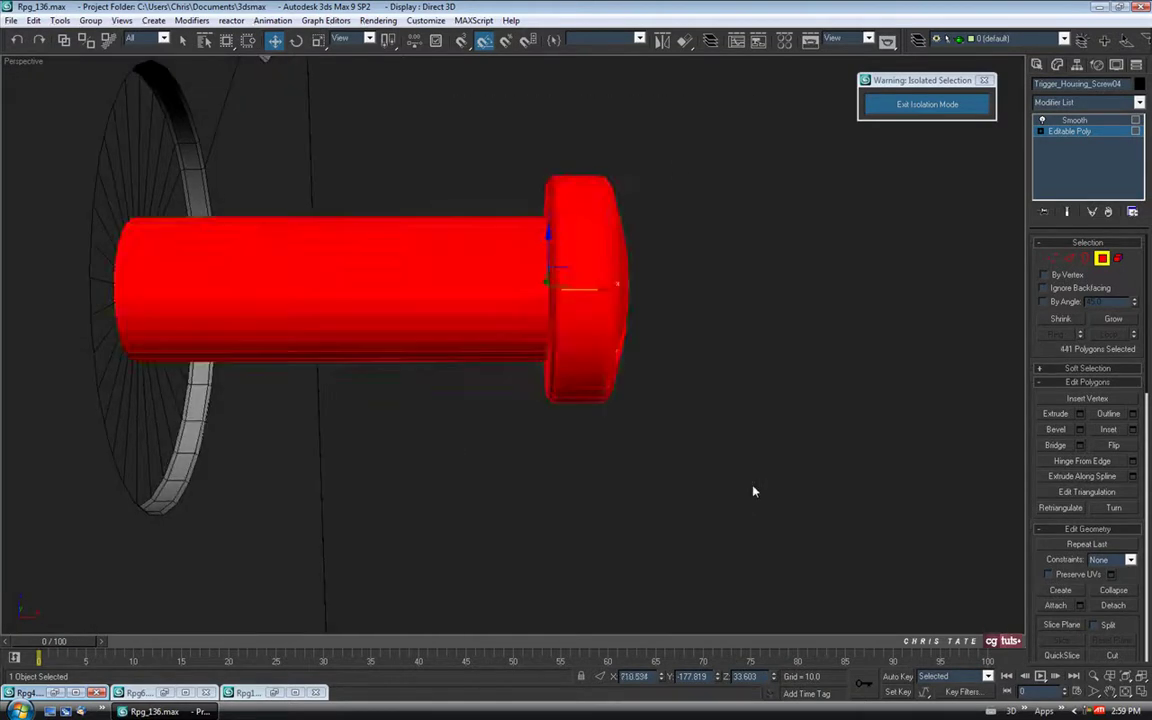
left_click_drag(390, 456, 424, 121, "alt")
middle_click_drag(538, 398, 482, 409, "alt")
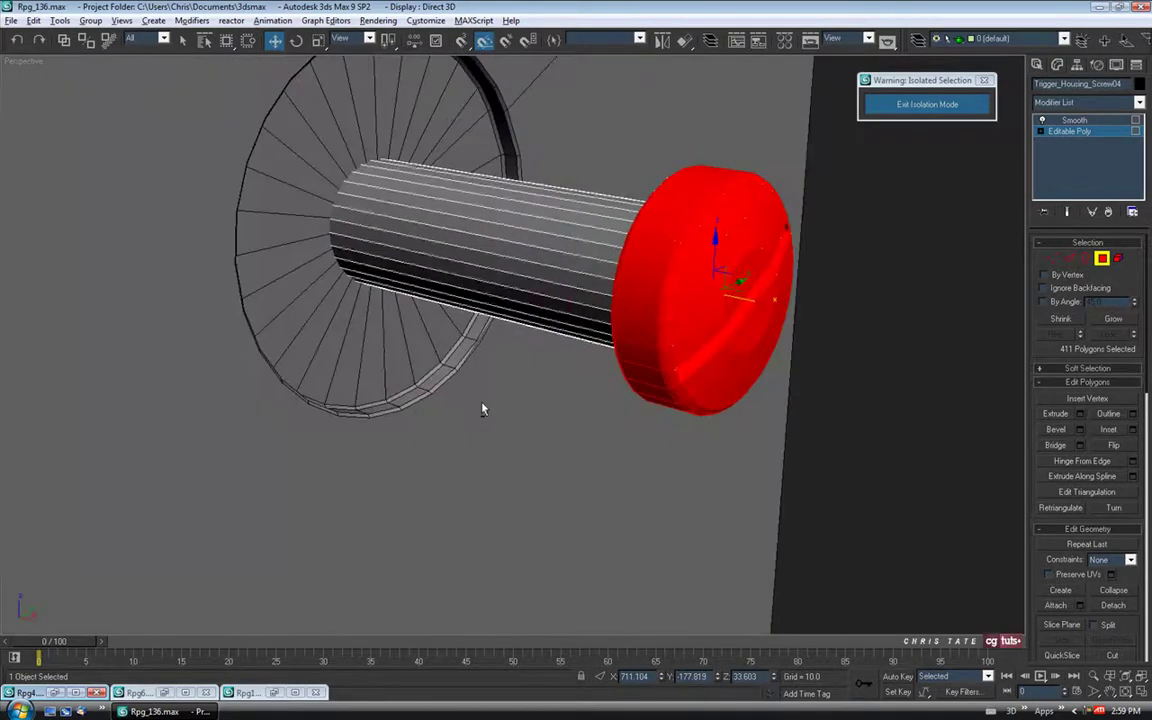
key("Delete")
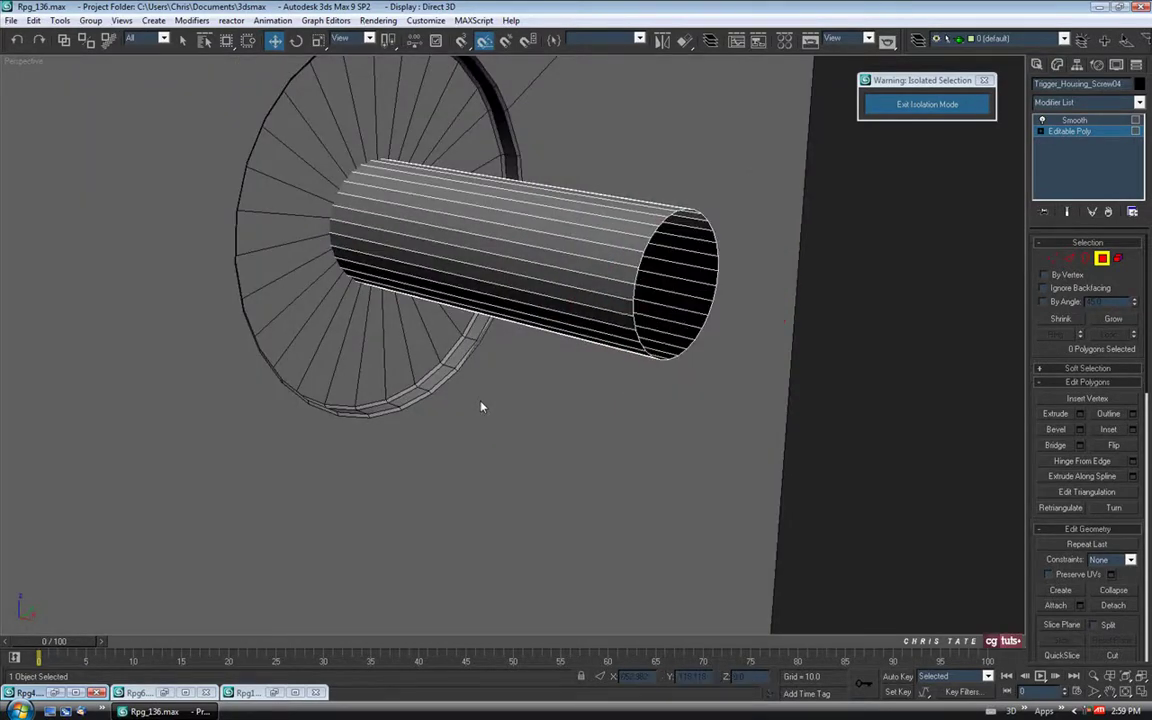
Select the open border at the outer end of the recess screw's shank and cap it.
left_click(1085, 258)
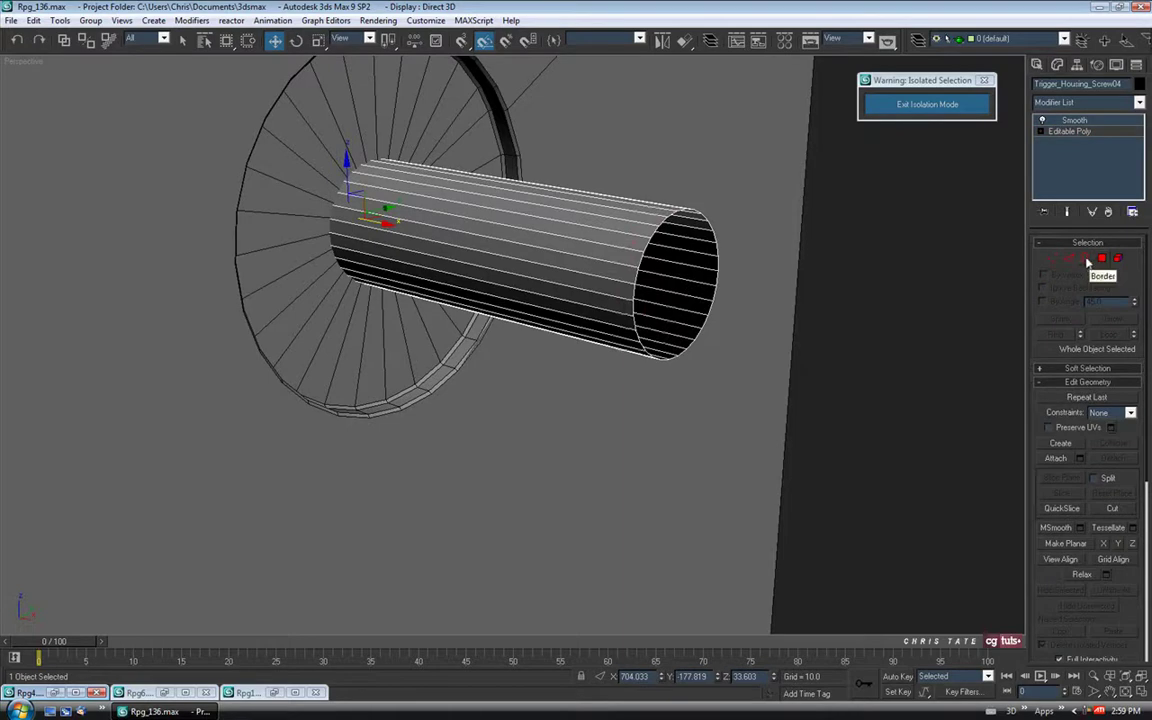
left_click(703, 318)
middle_click_drag(703, 318, 712, 348, "alt")
left_click(1108, 415)
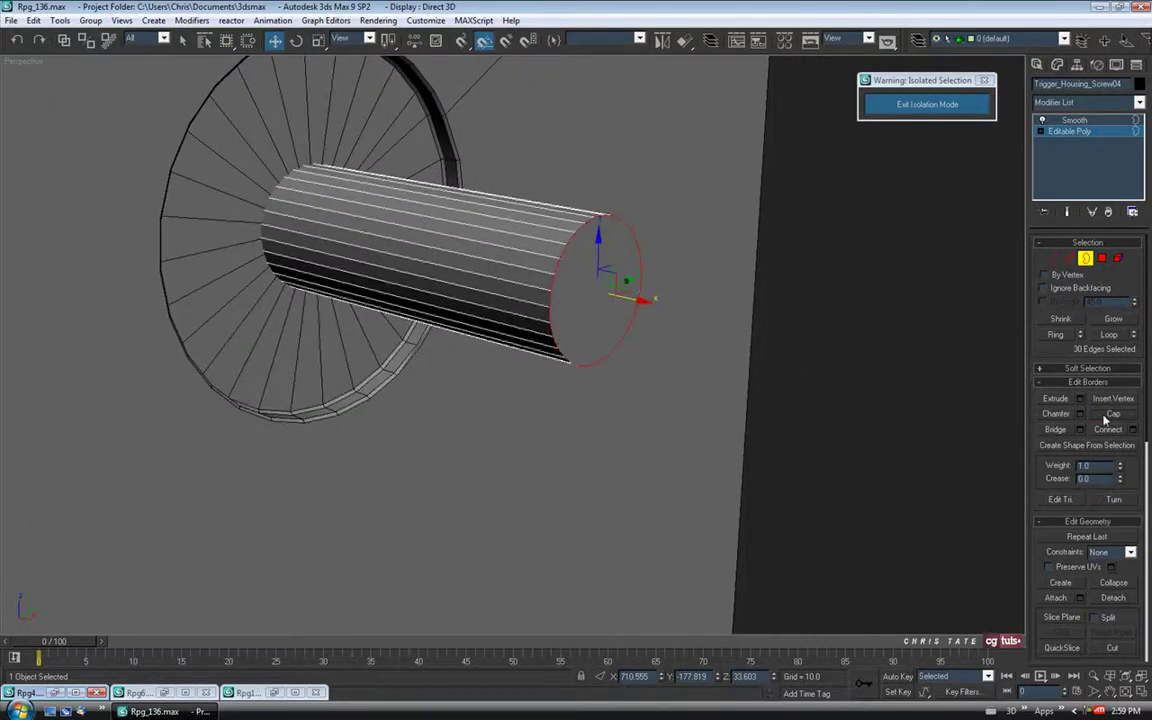
Chamfer the rim edges of the shank's capped end by 0.1 and chamfer the resulting edges again by 0.02.
left_click(1069, 259)
mouse_move(324, 319)
middle_mouse_down("alt")
mouse_move(548, 322)
mouse_move(545, 342)
mouse_move(319, 342)
mouse_move(209, 318)
mouse_move(185, 301)
mouse_move(368, 311)
mouse_move(324, 302)
middle_mouse_up("alt")
middle_click_drag(675, 364, 552, 332, "alt")
scroll(560, 325, "up", 3)
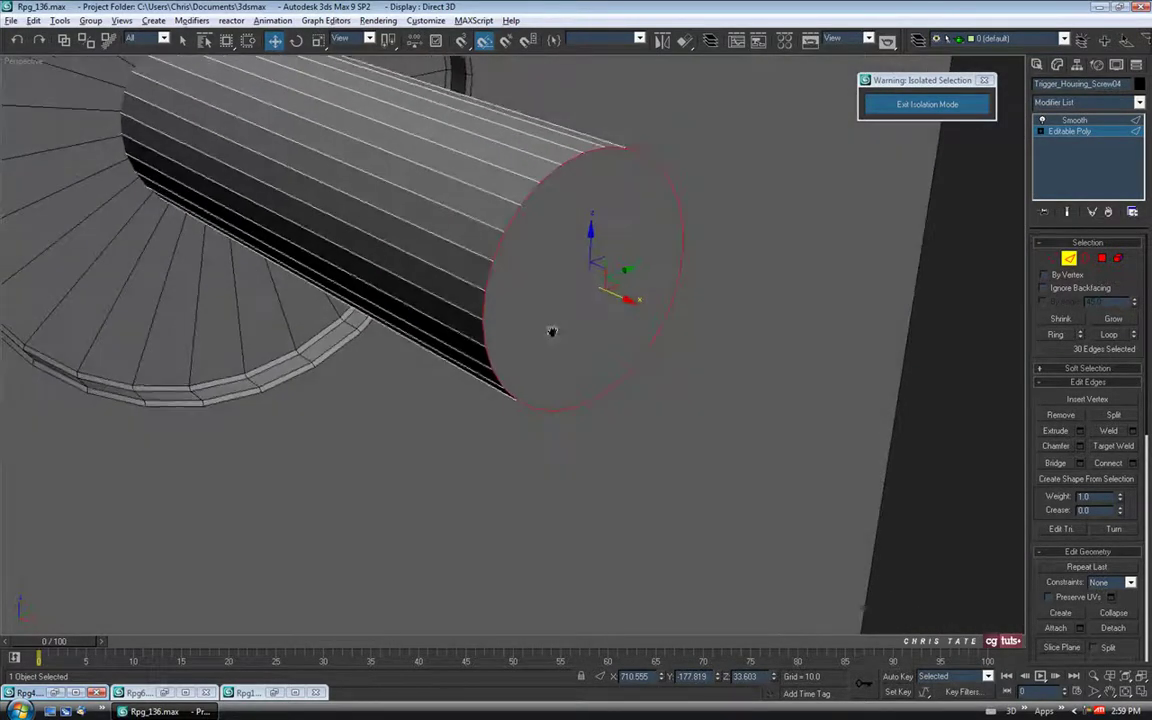
left_click(1080, 447)
left_click_drag(900, 316, 899, 306)
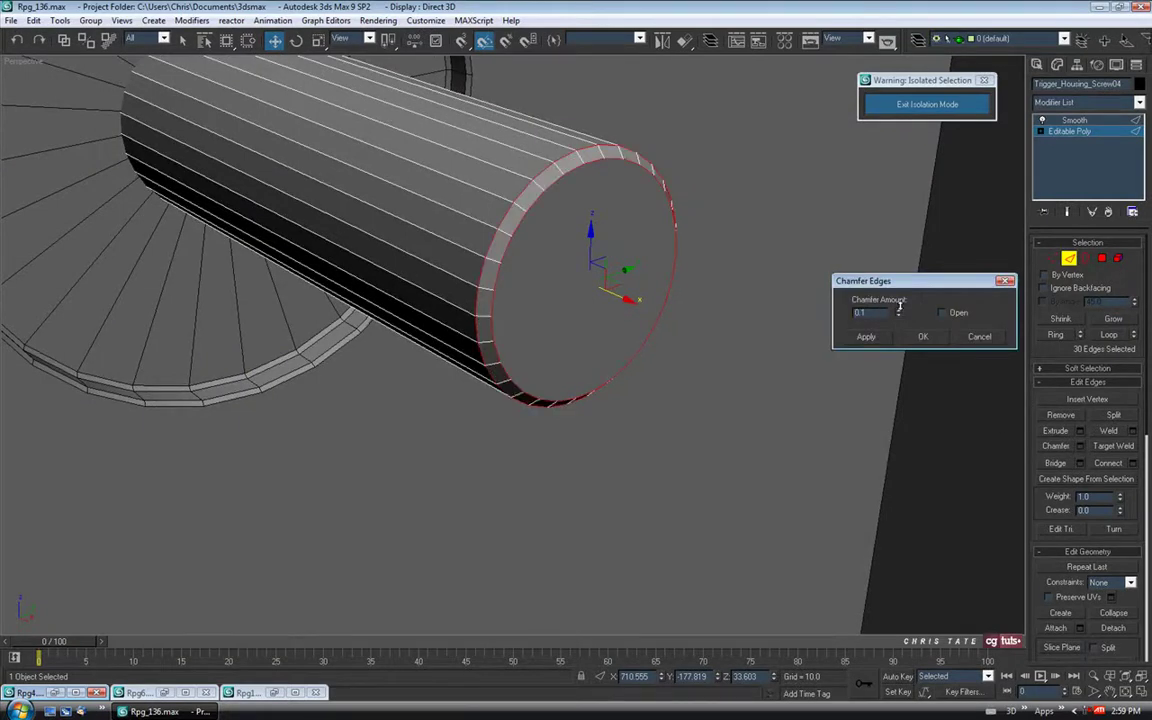
middle_click_drag(660, 322, 679, 324, "alt")
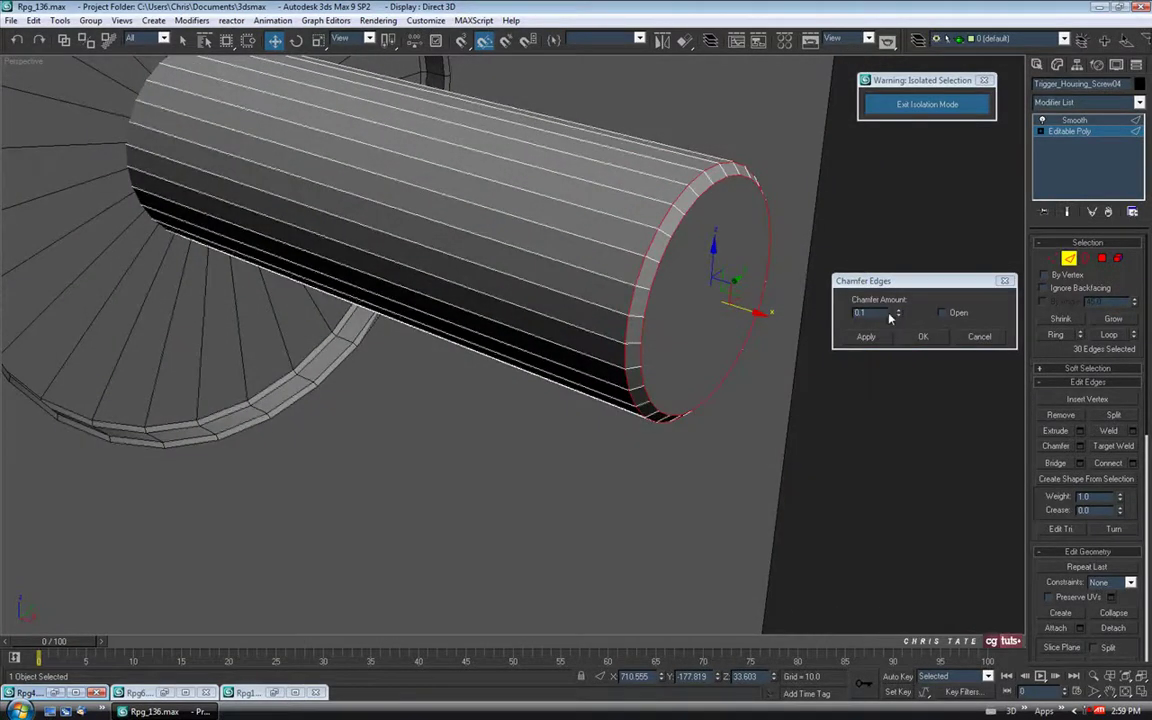
left_click(867, 337)
left_click_drag(898, 318, 898, 316)
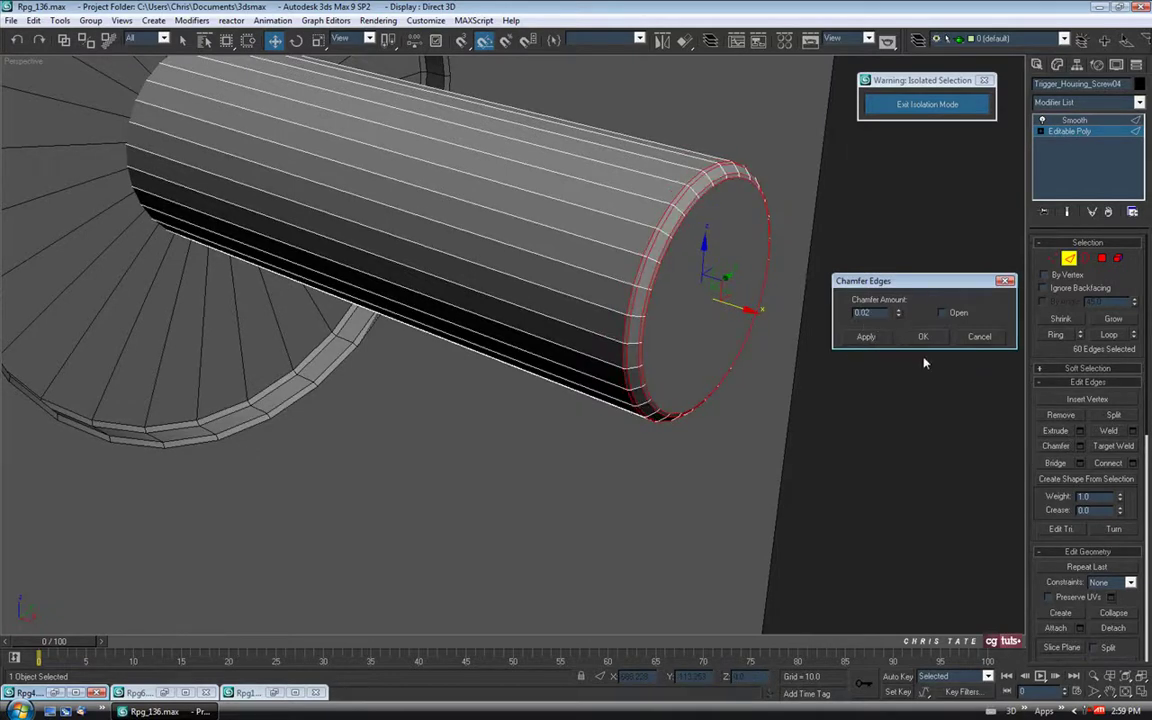
left_click(923, 337)
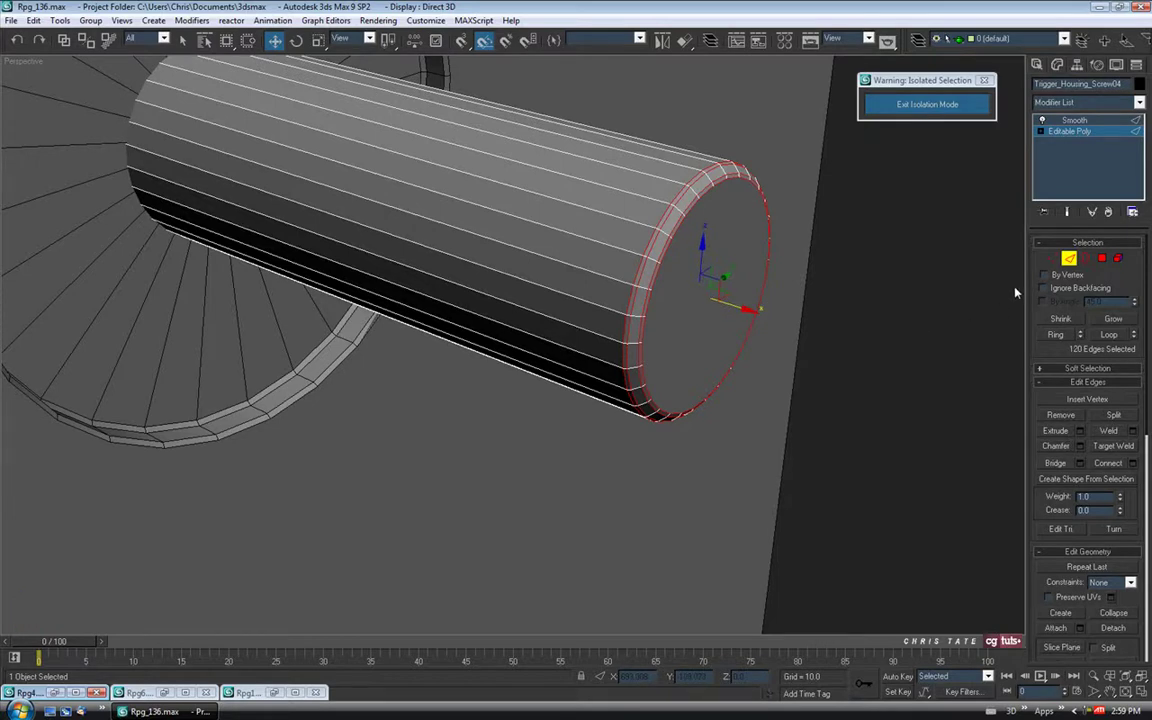
left_click(1070, 262)
Push the shank back along X to 698.551 so only its chamfered end protrudes inside the large recess.
mouse_move(620, 370)
middle_mouse_down()
mouse_move(654, 388)
mouse_move(600, 360)
middle_mouse_up()
scroll(640, 380, "down", 5)
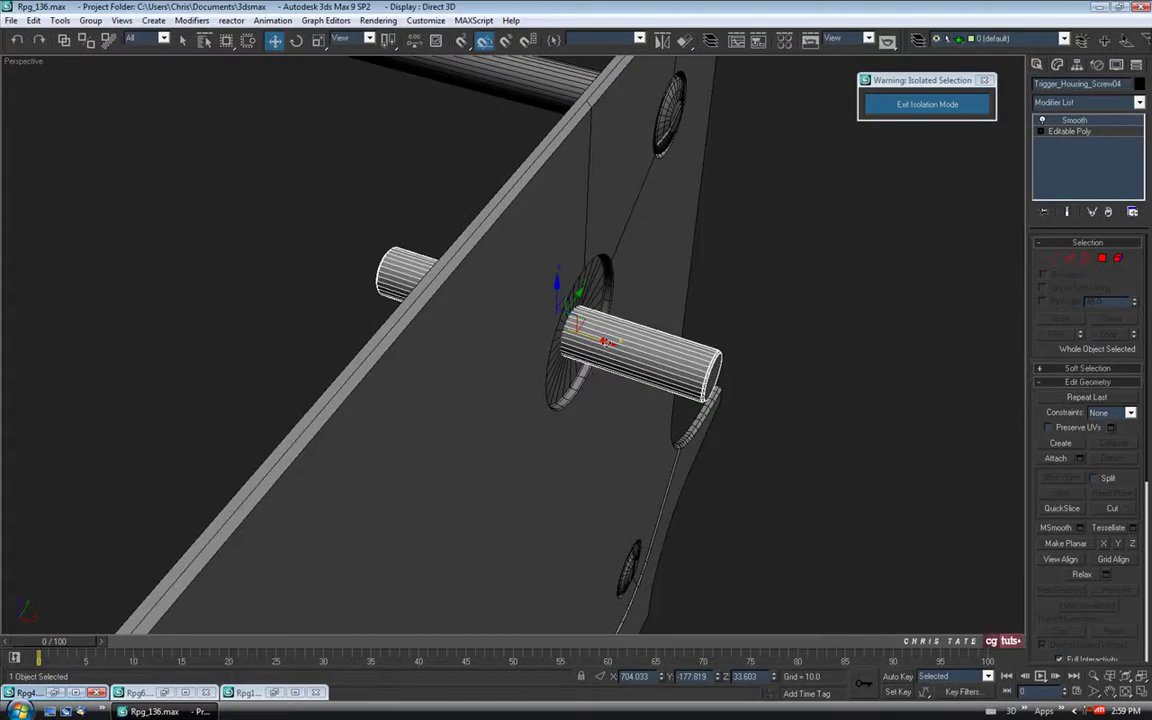
left_click_drag(607, 342, 483, 298)
middle_click_drag(483, 298, 481, 350, "alt")
middle_click_drag(518, 439, 677, 479, "alt")
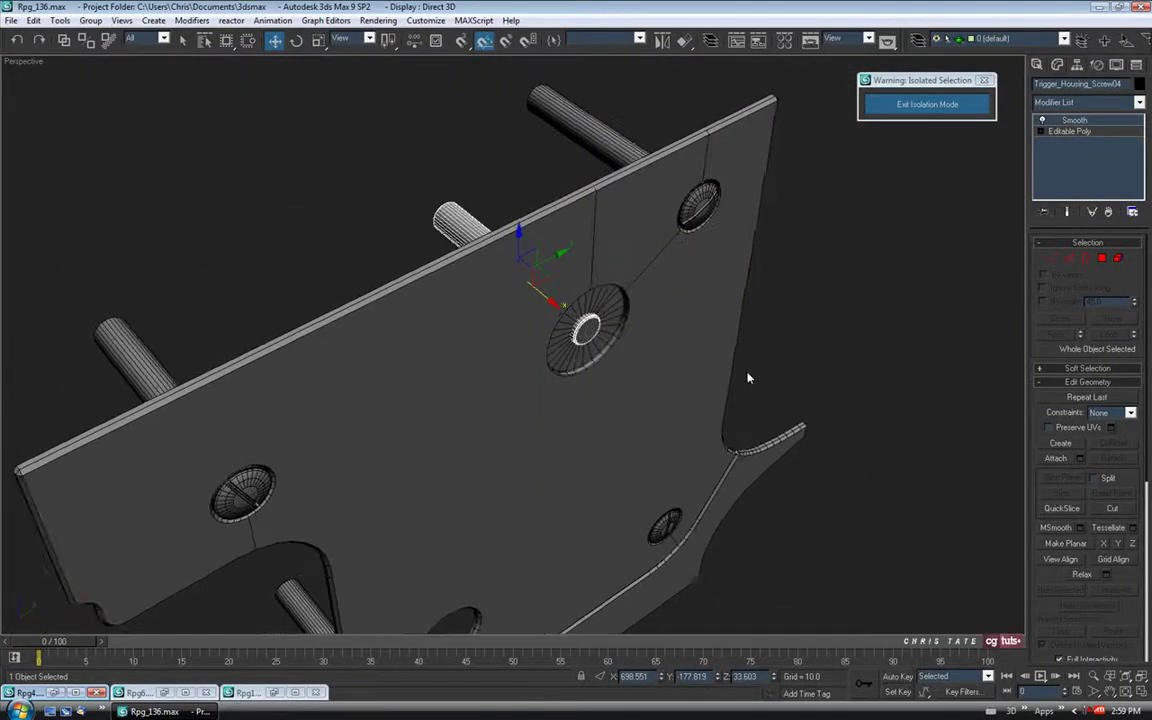
Exit isolation mode and show the recess screw's far end in wireframe beside the hole on the housing's opposite side.
left_click(900, 105)
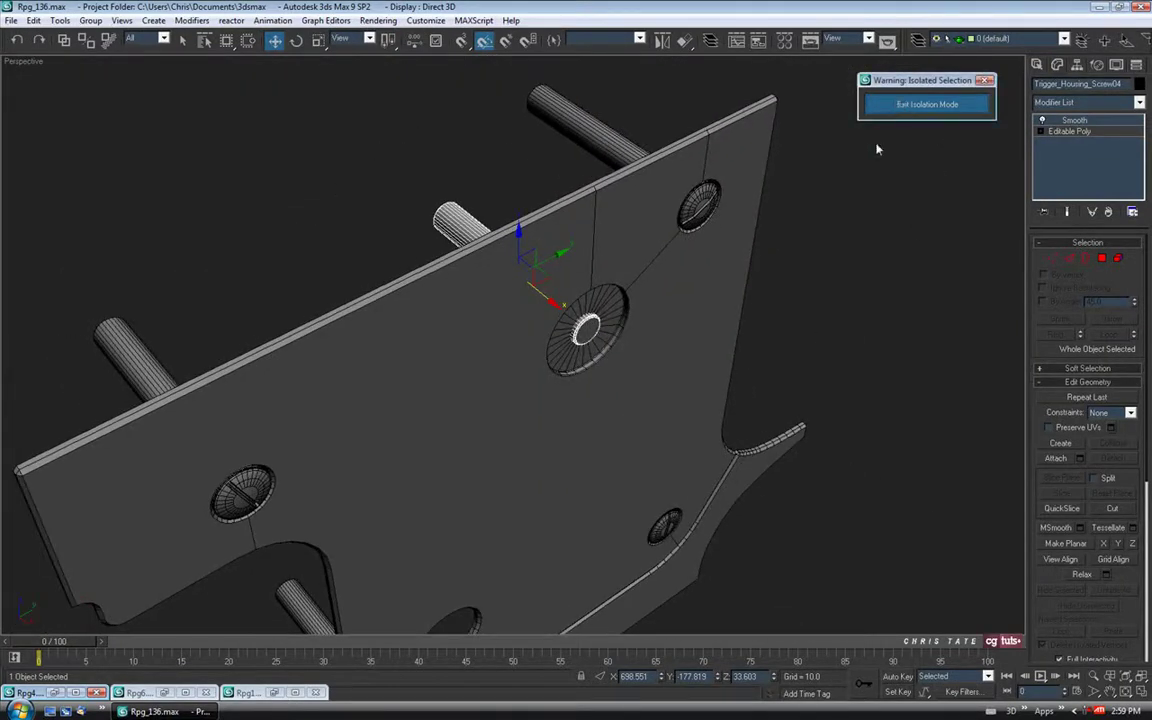
key("z")
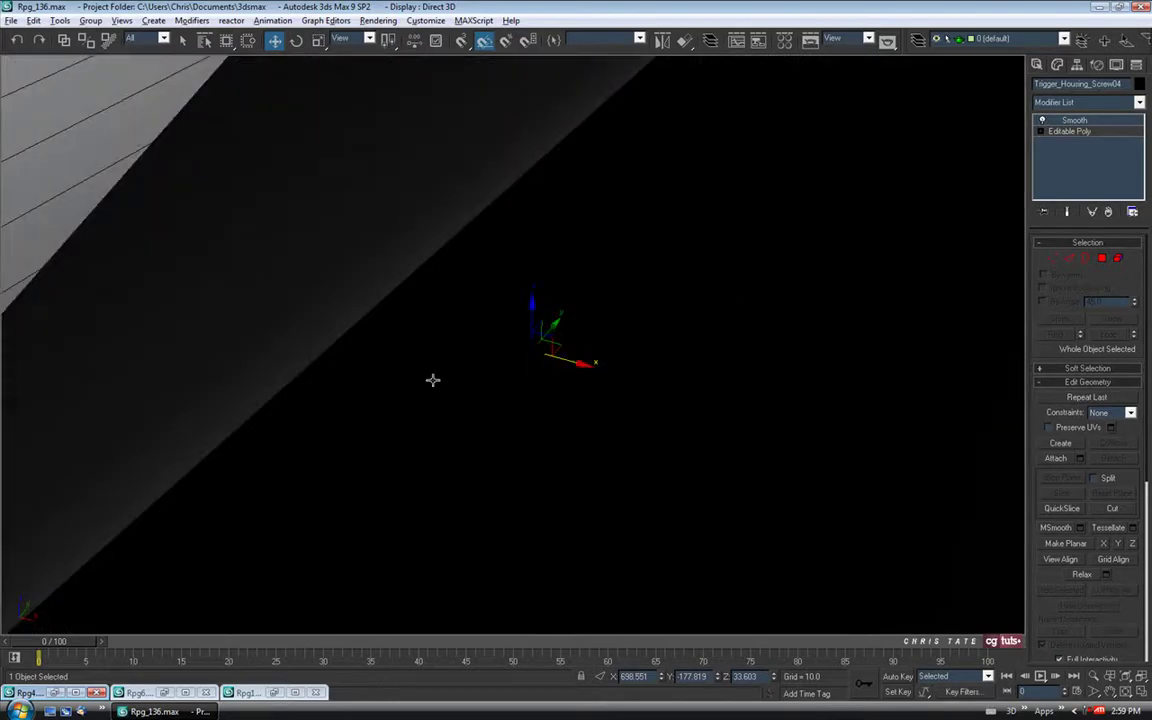
middle_click_drag(433, 380, 530, 378, "alt")
scroll(532, 366, "down", 3)
middle_click_drag(446, 424, 535, 360)
middle_click_drag(468, 385, 633, 319, "alt")
scroll(638, 302, "up", 3)
middle_click_drag(657, 322, 620, 385, "alt")
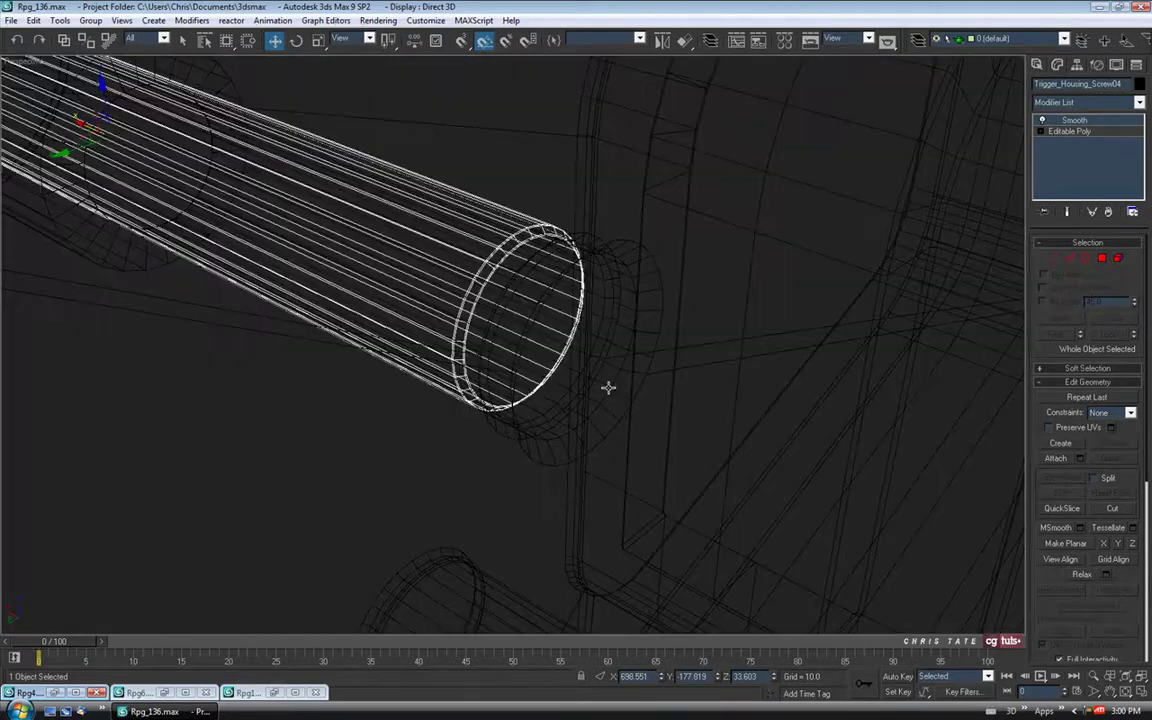
middle_click_drag(609, 388, 658, 425, "alt")
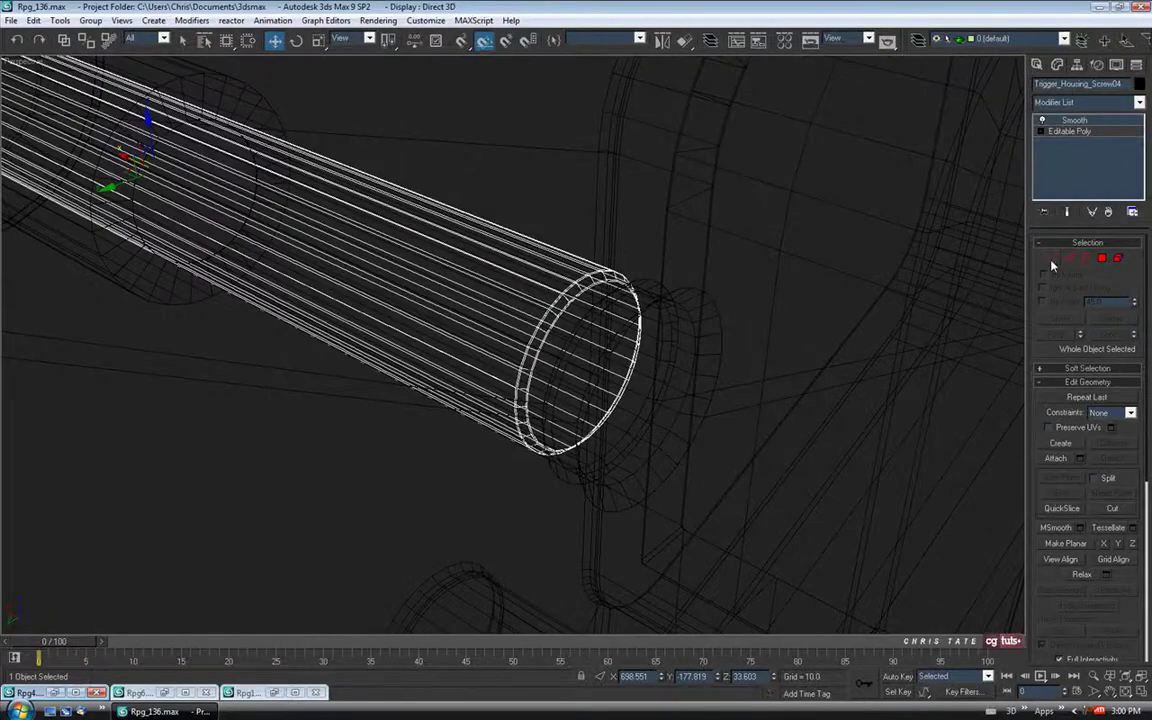
Move the vertices of the shank's far end along X to 690.106, into the opposite hole, and restore shaded display.
left_click(1052, 259)
left_click_drag(441, 200, 737, 560)
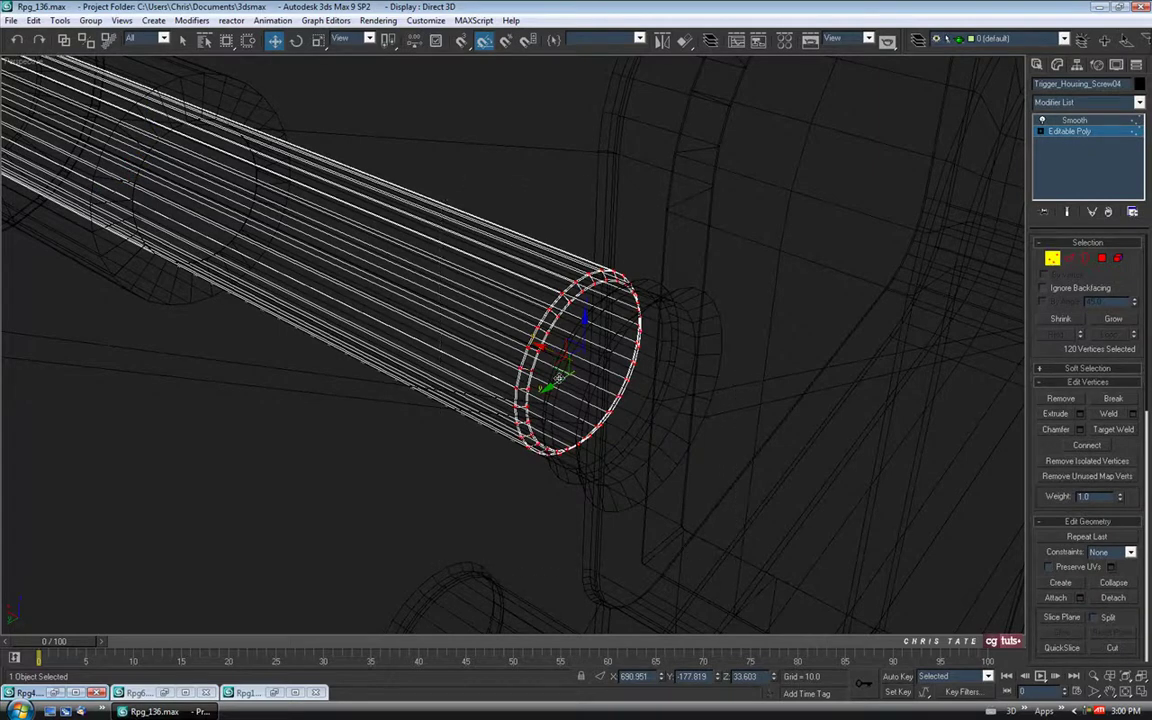
left_click_drag(551, 355, 613, 400)
key("F3")
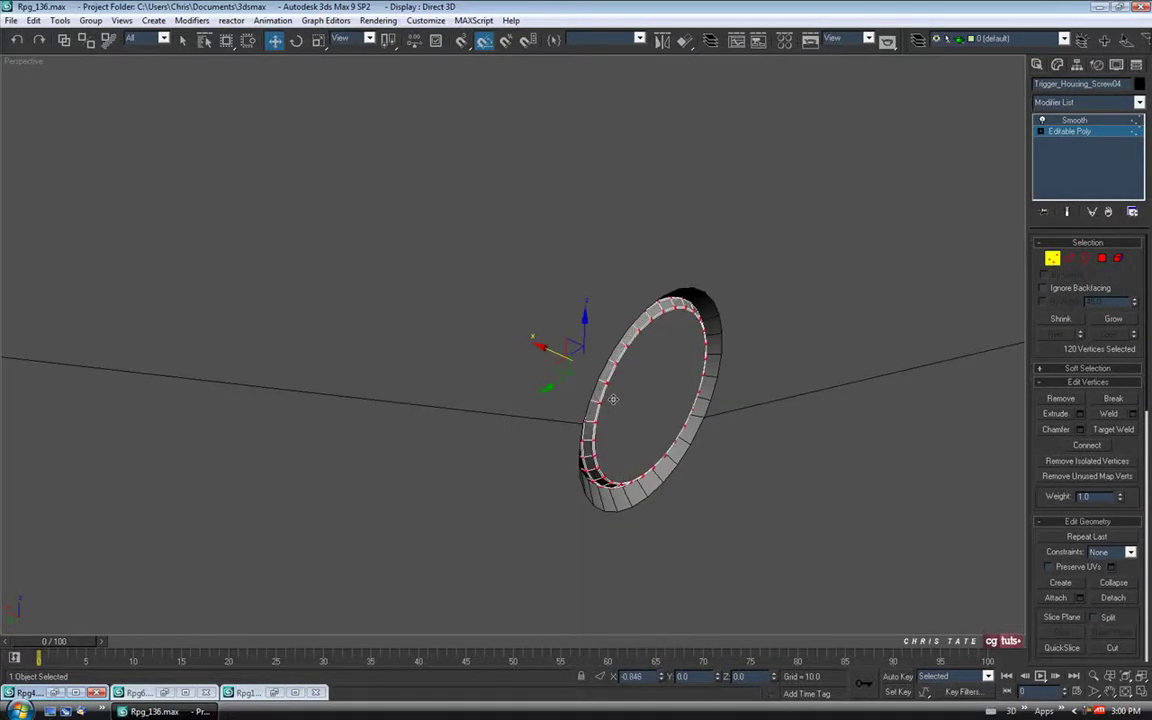
mouse_move(613, 400)
middle_mouse_down("alt")
mouse_move(558, 396)
mouse_move(599, 411)
mouse_move(561, 416)
middle_mouse_up("alt")
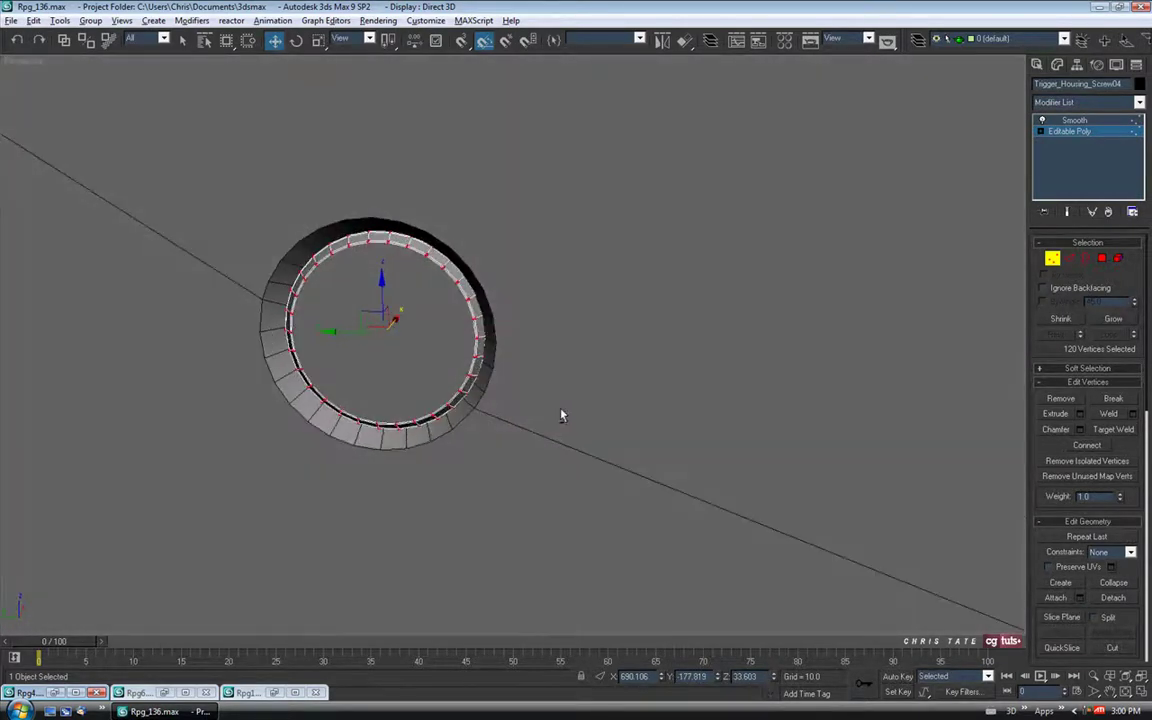
Shift the whole screw along Y to -177.774 to center its far end in the hole.
left_click(1054, 259)
mouse_move(638, 308)
middle_mouse_down("alt")
mouse_move(628, 303)
mouse_move(638, 297)
middle_mouse_up("alt")
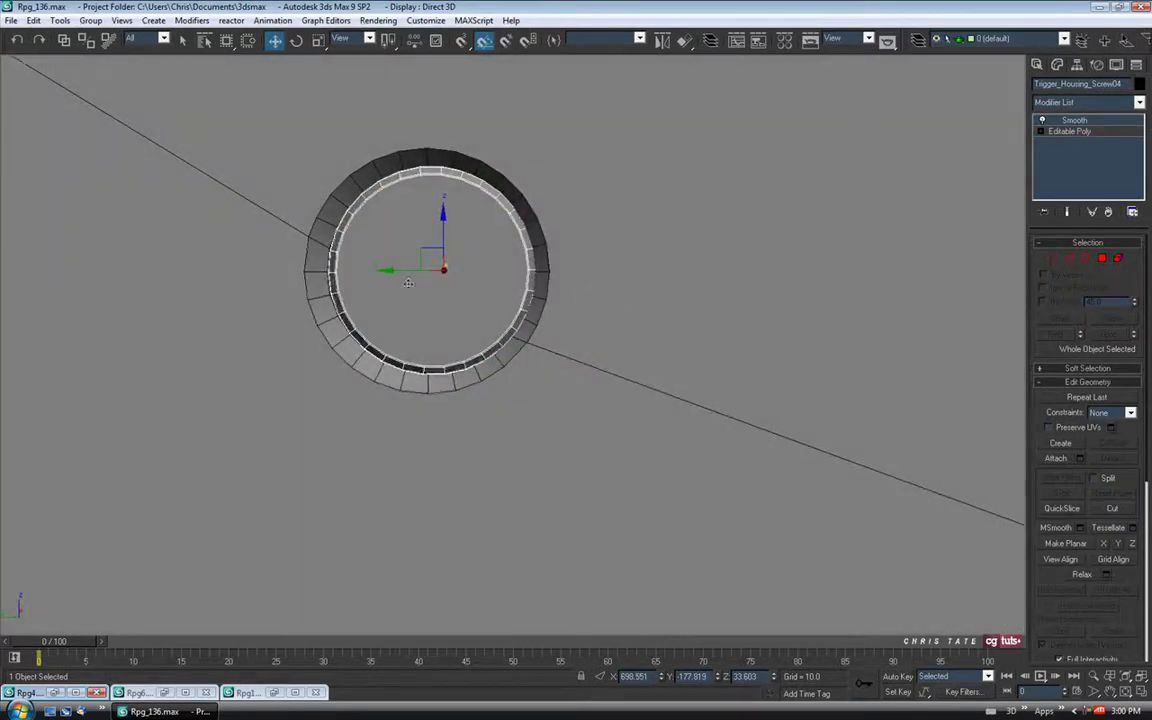
left_click_drag(398, 270, 396, 270)
Deselect the screw and examine the fitted screws and the remaining open hole on the trigger housing's face plate.
middle_click_drag(590, 340, 548, 319, "alt")
scroll(548, 319, "down", 5)
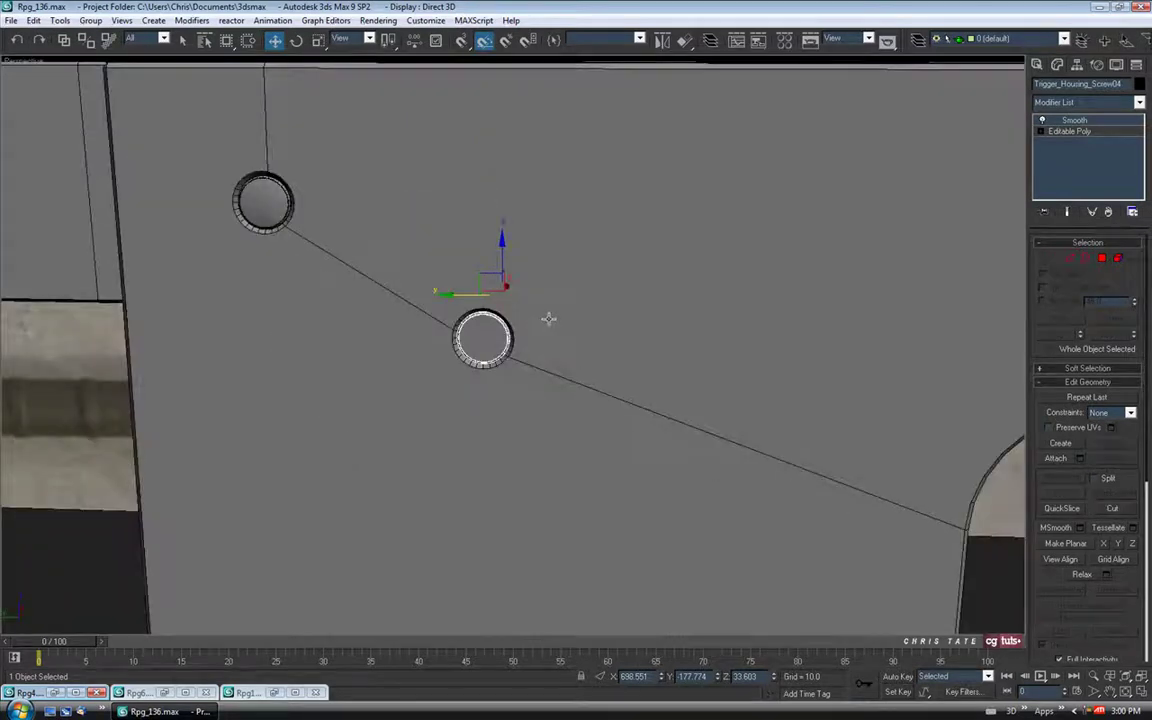
scroll(548, 318, "down", 5)
middle_click_drag(645, 329, 612, 345, "alt")
scroll(443, 346, "up", 4)
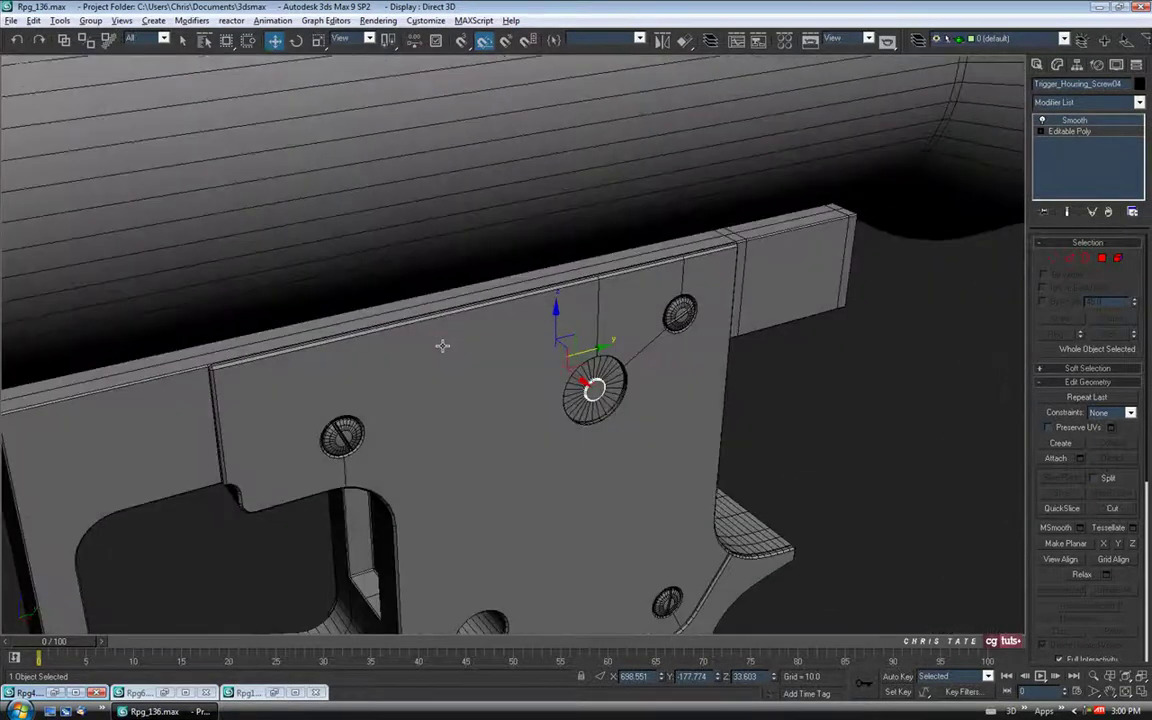
middle_click_drag(443, 346, 436, 344, "alt")
middle_click_drag(602, 444, 594, 365)
left_click(718, 560)
middle_click_drag(648, 401, 671, 363, "alt")
scroll(555, 474, "up", 4)
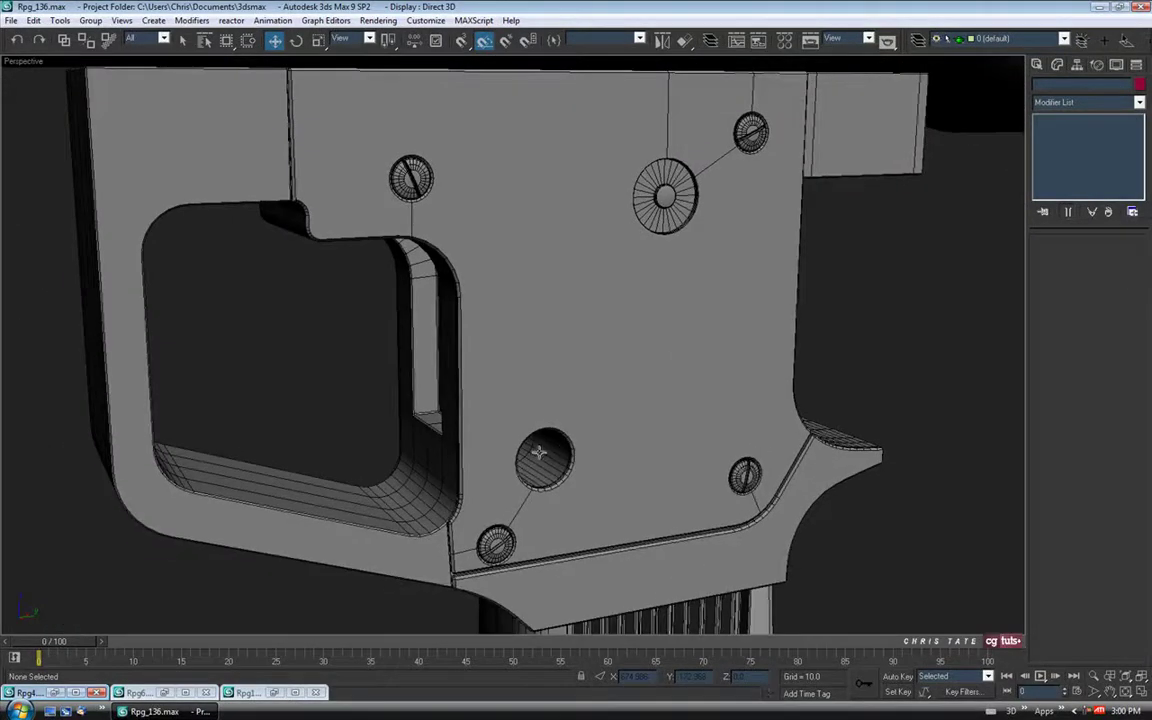
Save the scene as a new incremented file, Rpg_137.max.
left_click(10, 20)
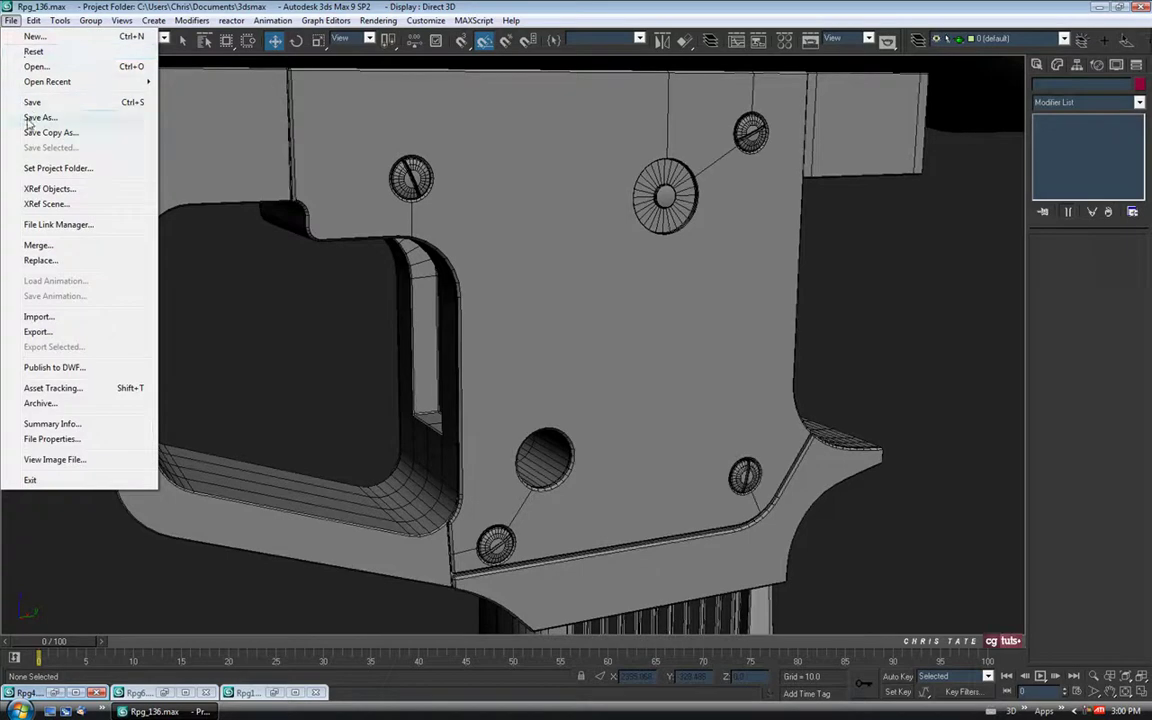
left_click(40, 114)
left_click(317, 468)
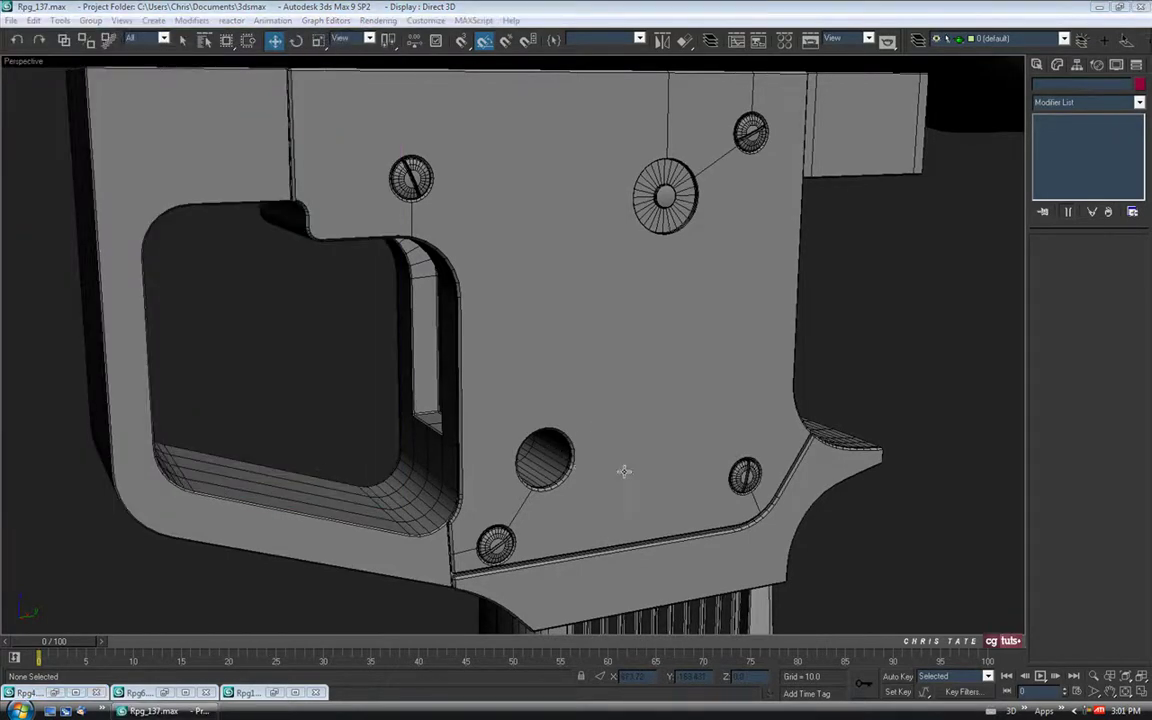
Switch the maximized Right viewport to the Left view and frame the large open hole in the lower part of the housing.
left_click(1145, 696)
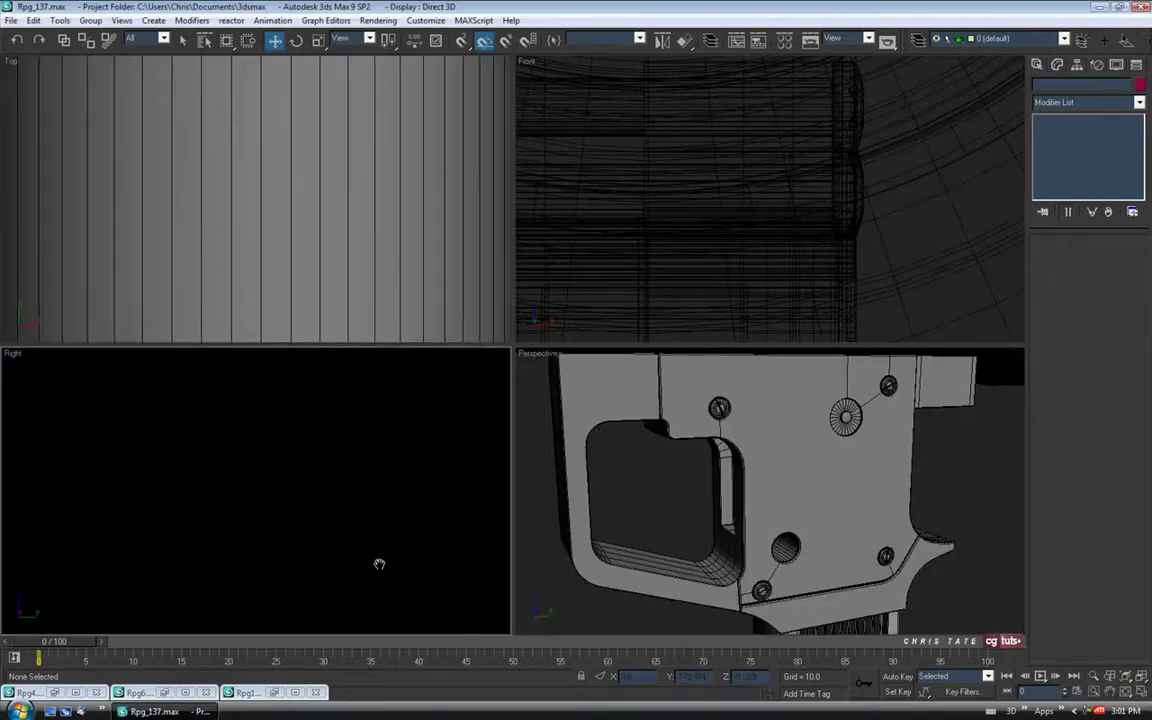
key("alt+w")
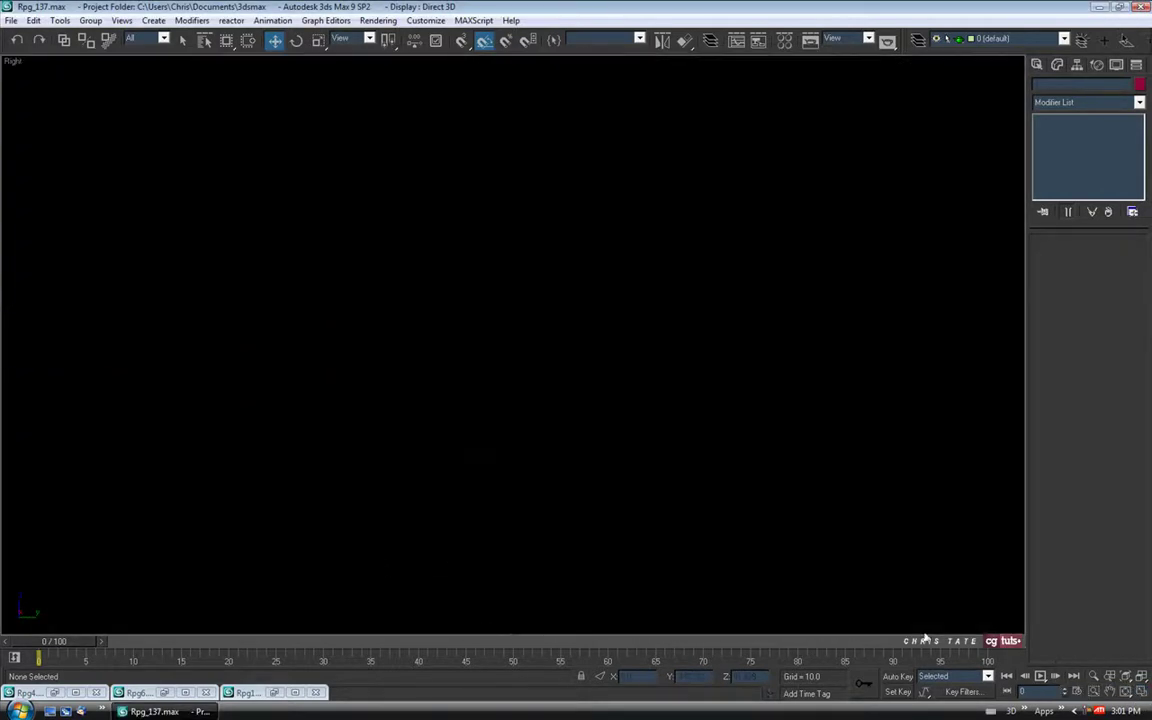
right_click(13, 60)
mouse_move(45, 72)
left_click(190, 163)
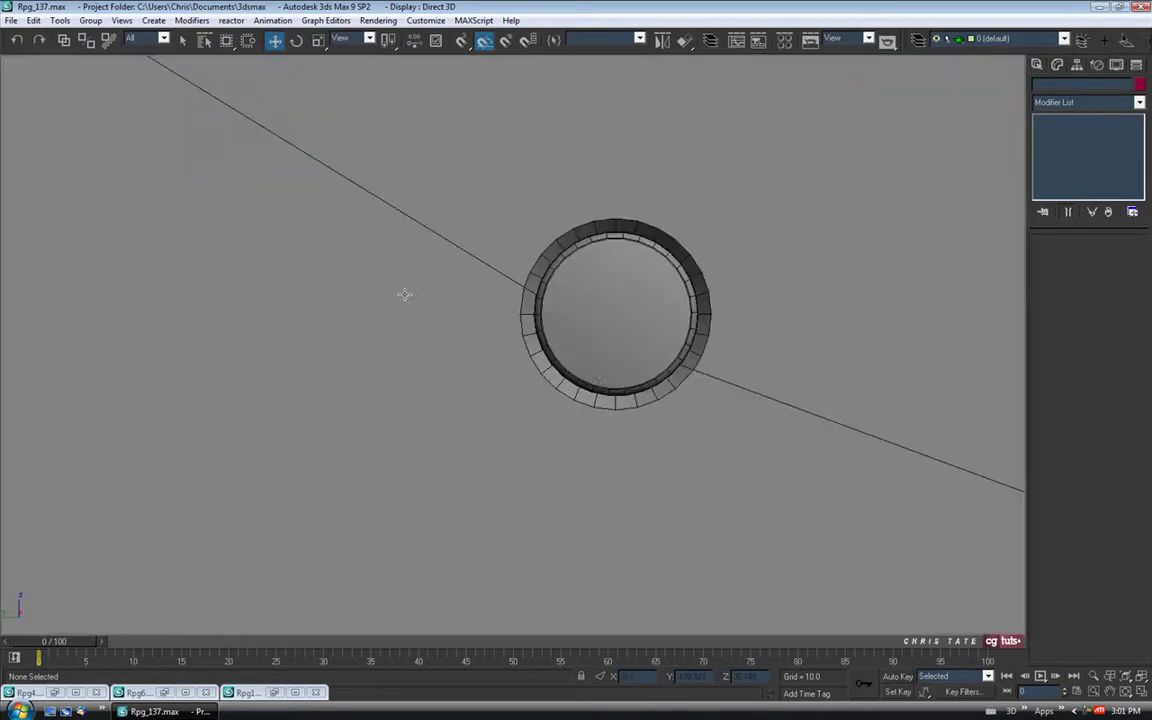
scroll(530, 300, "down", 4)
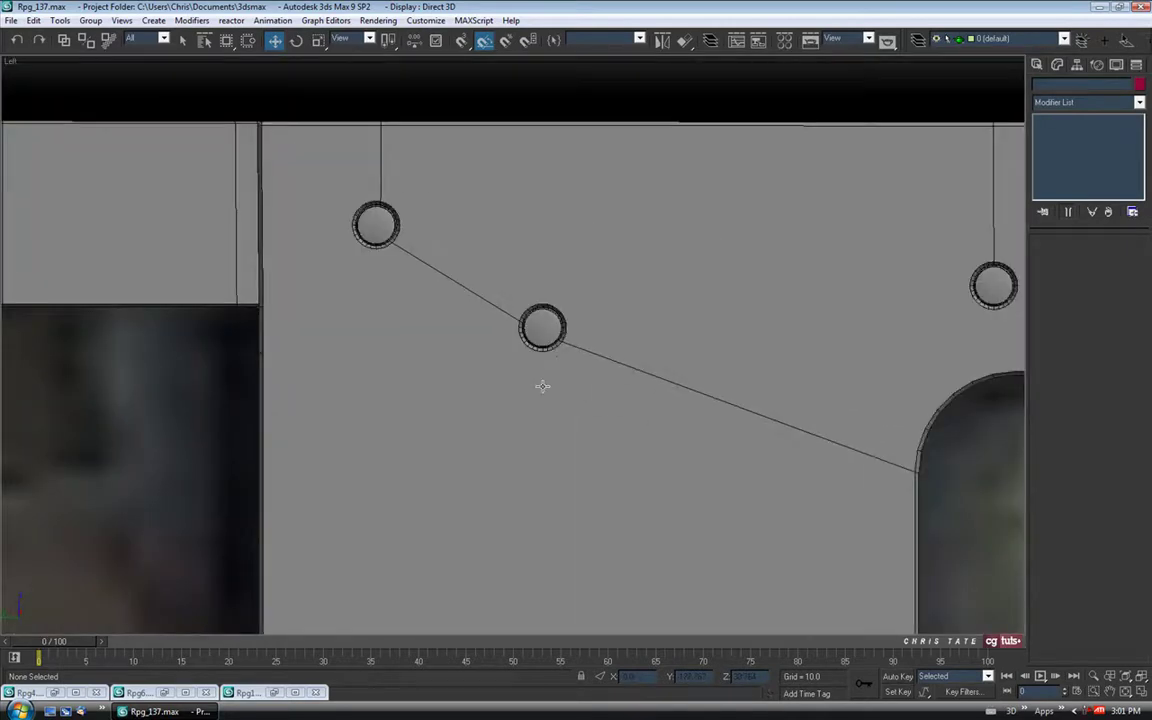
middle_click_drag(542, 386, 425, 325)
scroll(425, 325, "up", 8)
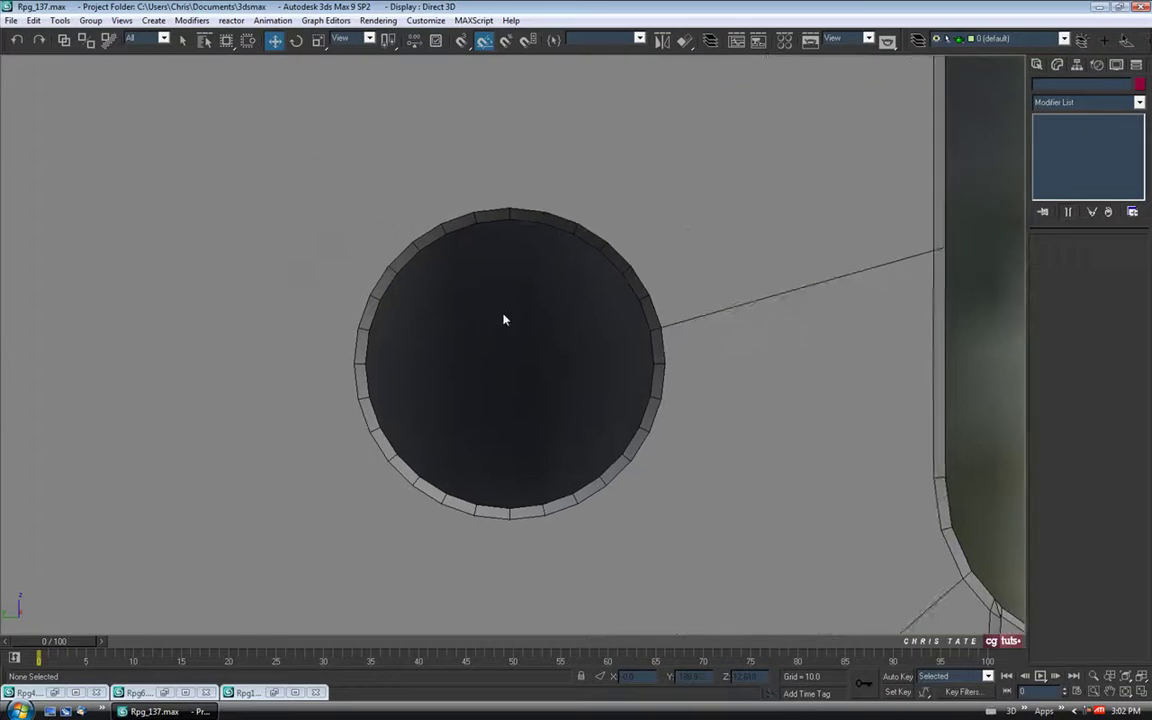
Create a cylinder with a radius of about 2.65 and height of about 1.79 in the open hole, and center it there.
left_click(1037, 64)
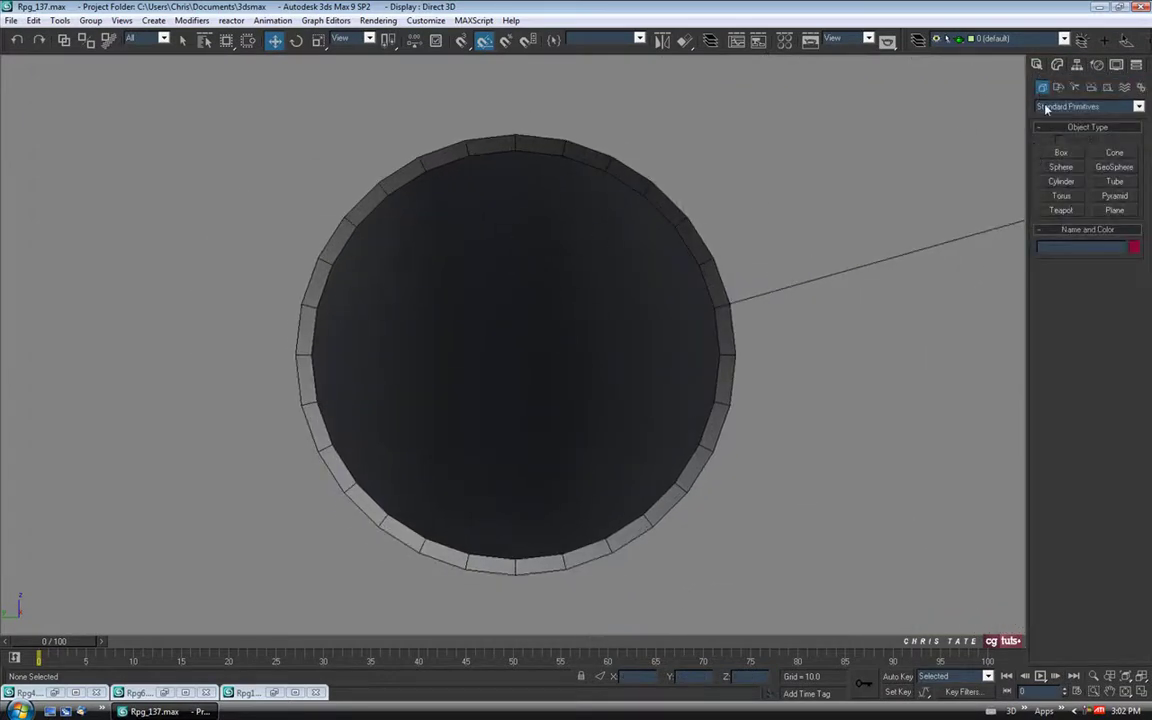
left_click(1060, 182)
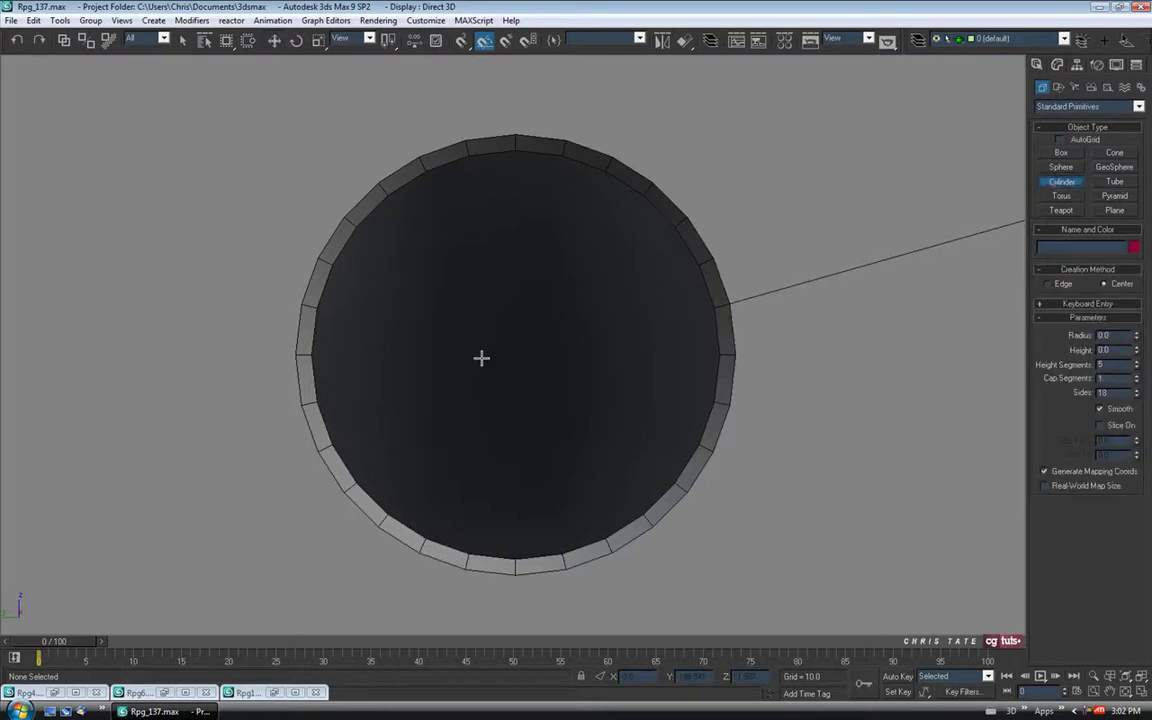
left_click_drag(516, 356, 517, 569)
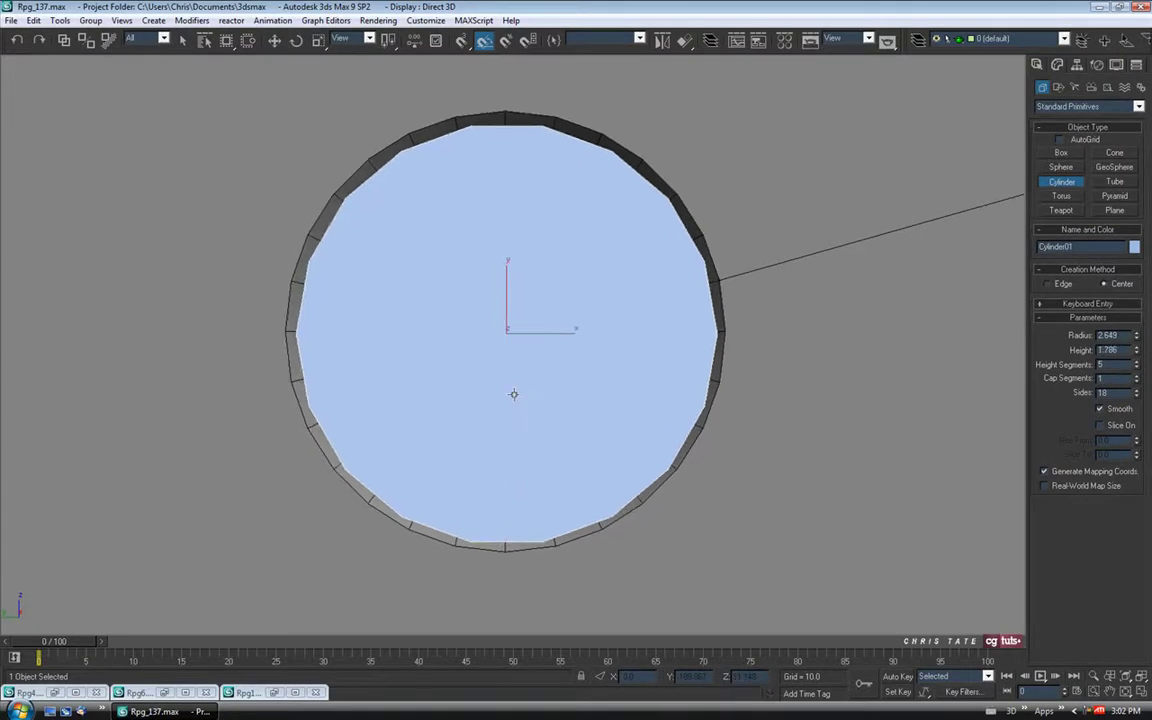
left_click(274, 40)
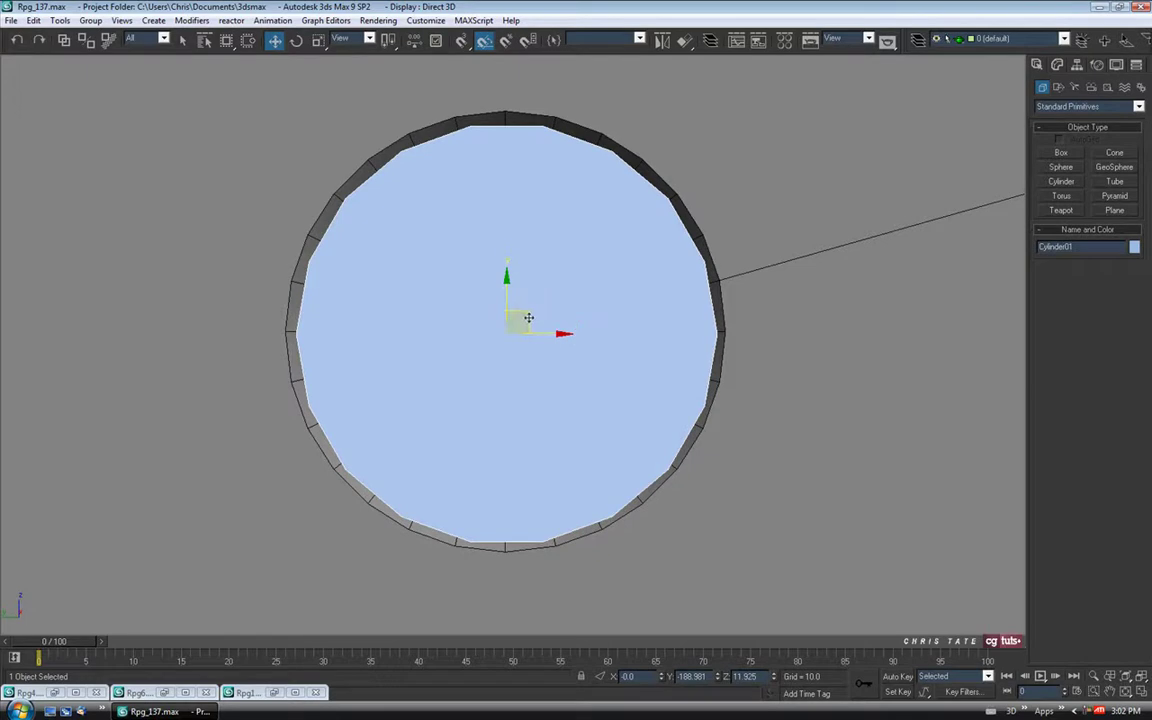
left_click_drag(526, 317, 526, 316)
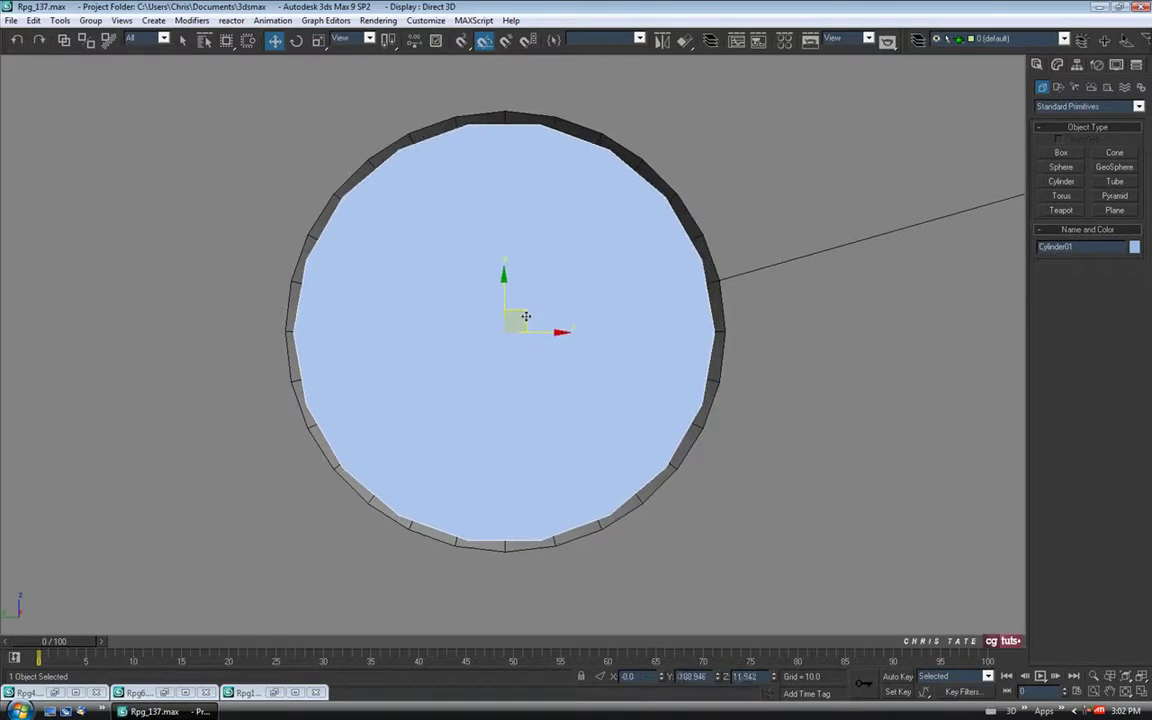
Set the new cylinder's sides to 40.
left_click(1057, 66)
left_click_drag(1135, 320, 1134, 194)
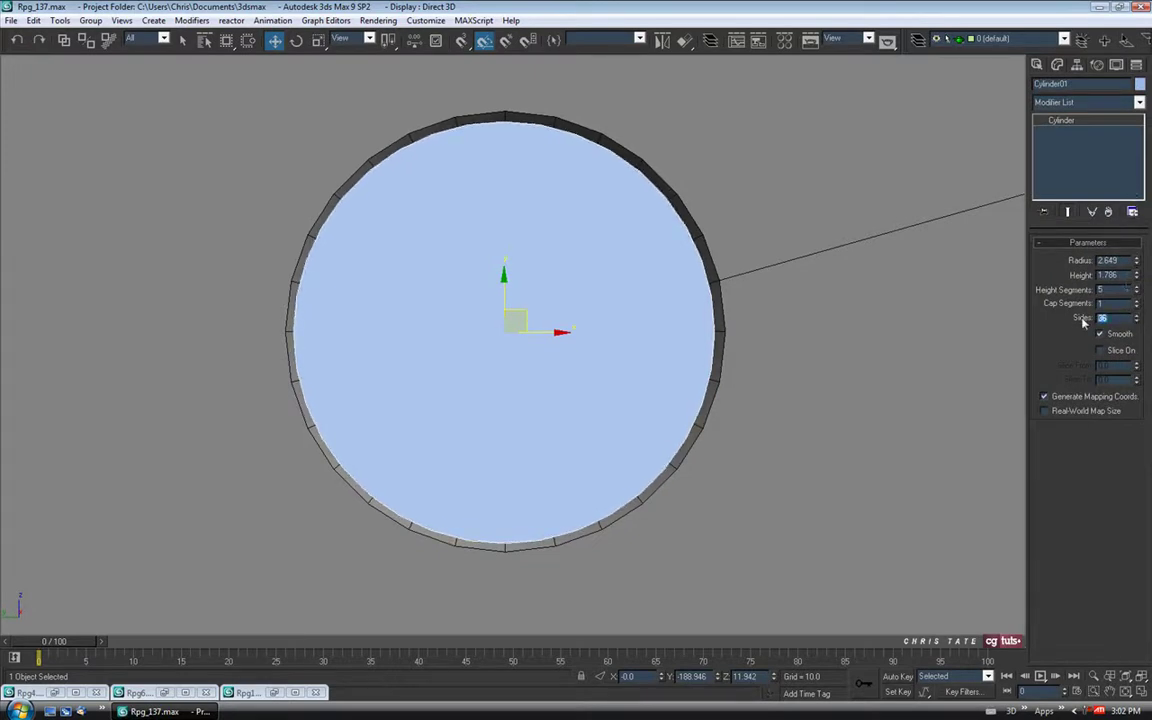
key("Return")
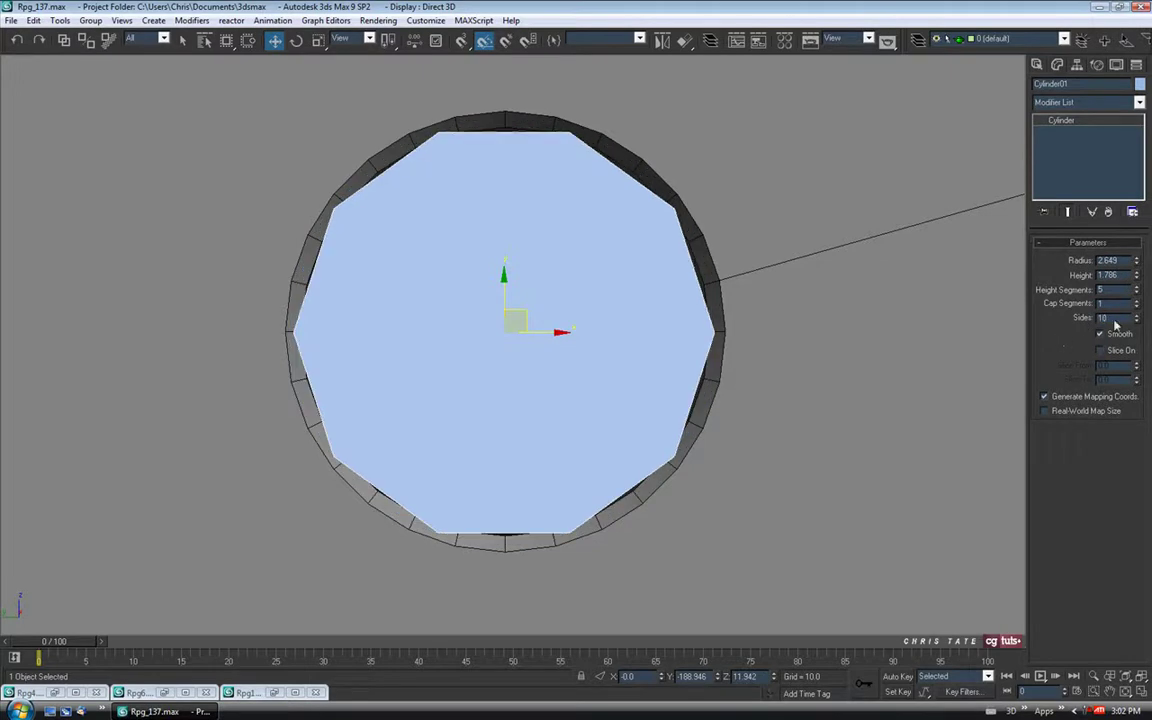
type("40")
key("Return")
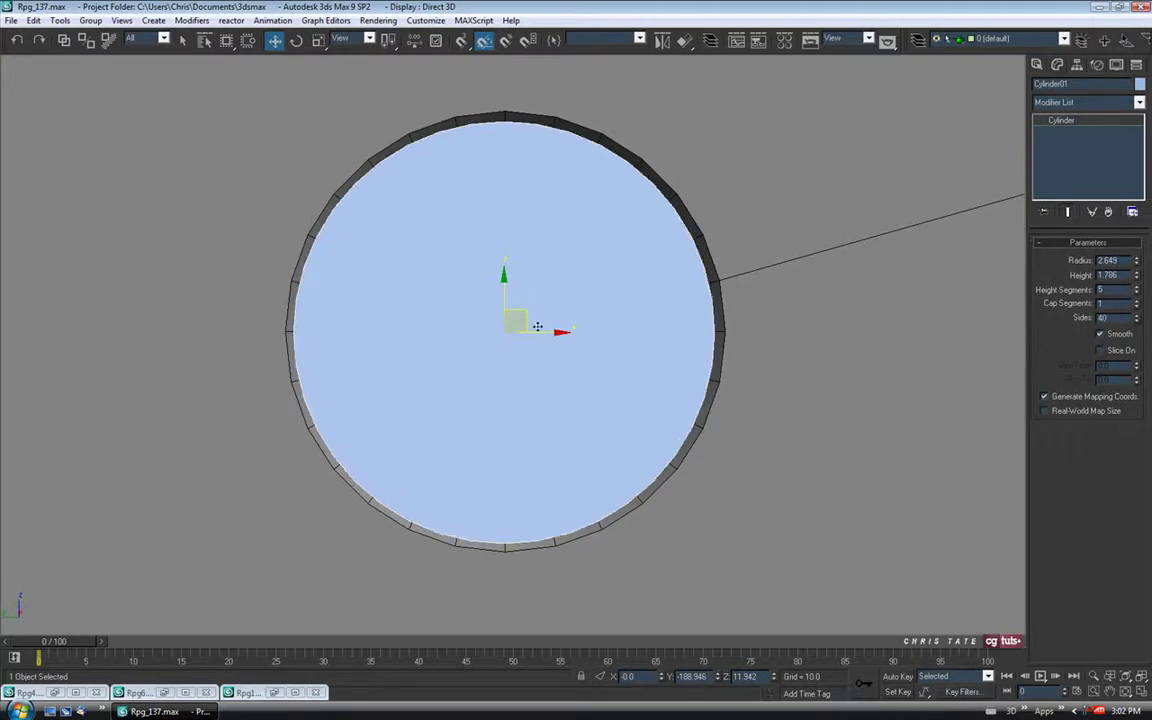
Recenter the cylinder in the hole and set its radius to 2.55 with 1 height segment.
left_click_drag(526, 319, 529, 318)
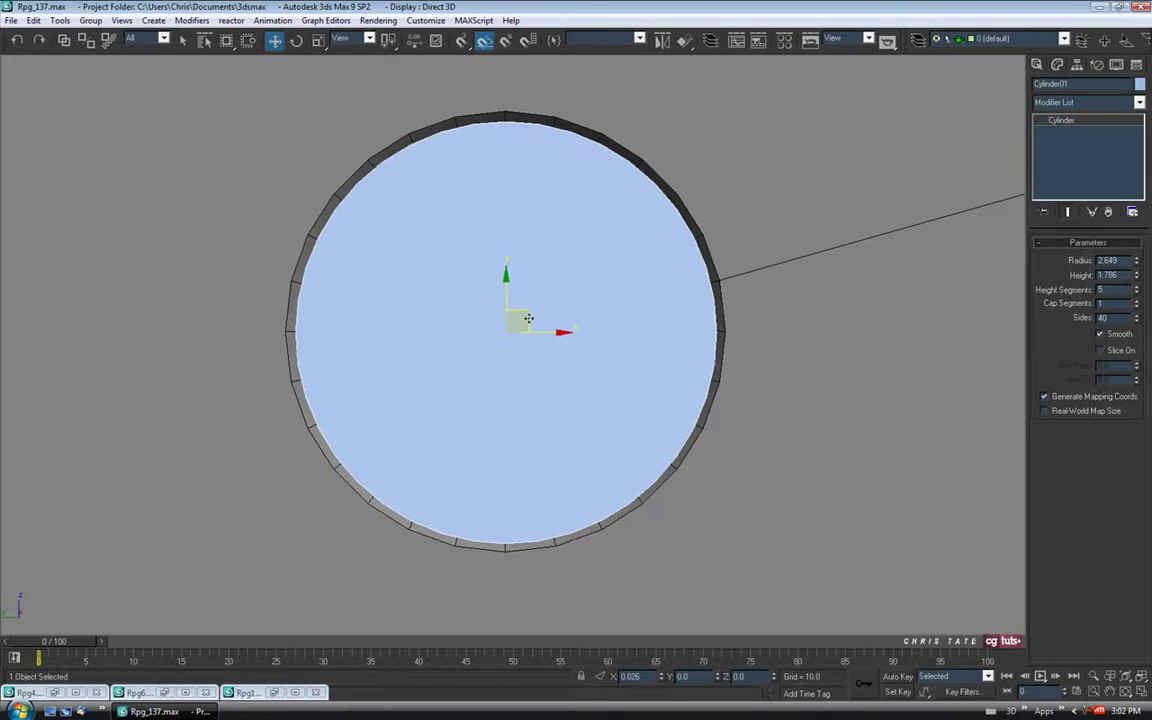
key("F3")
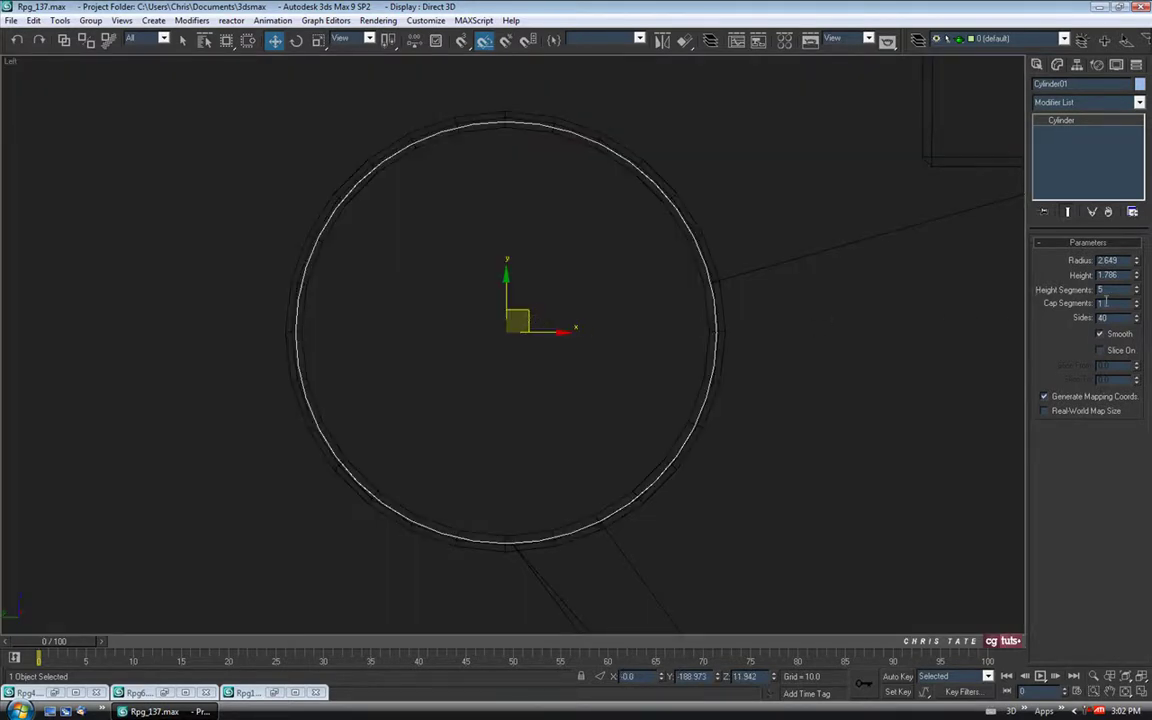
left_click_drag(1139, 265, 1139, 265)
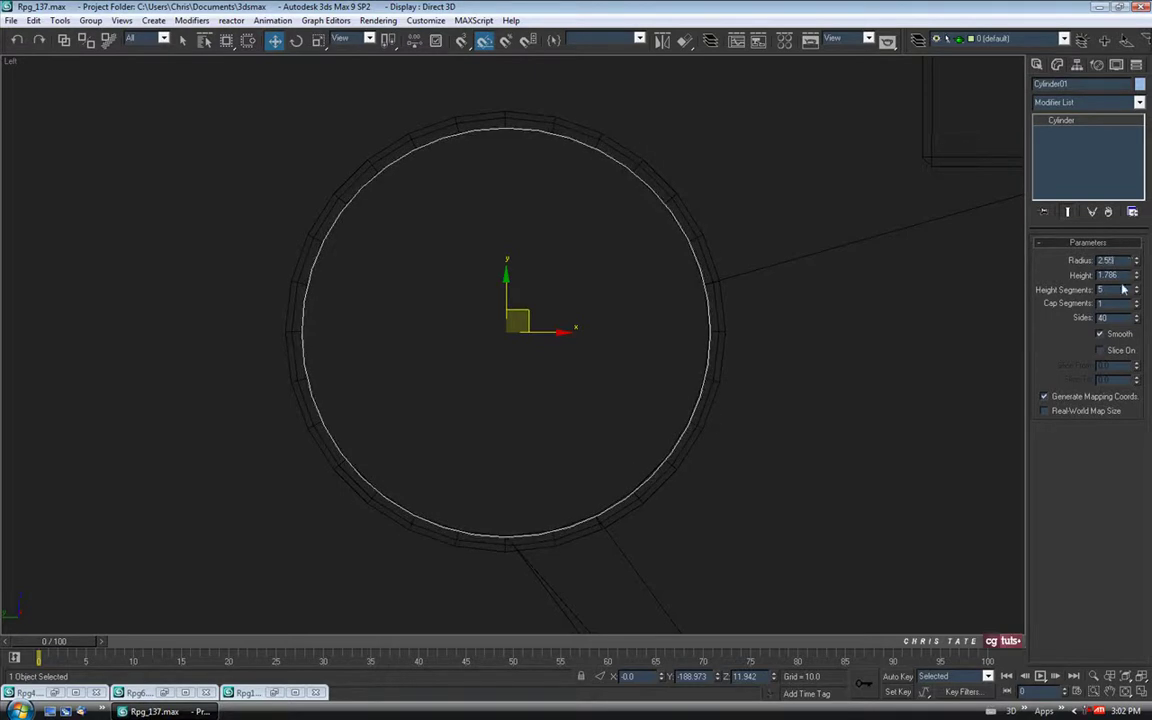
left_click(1119, 289)
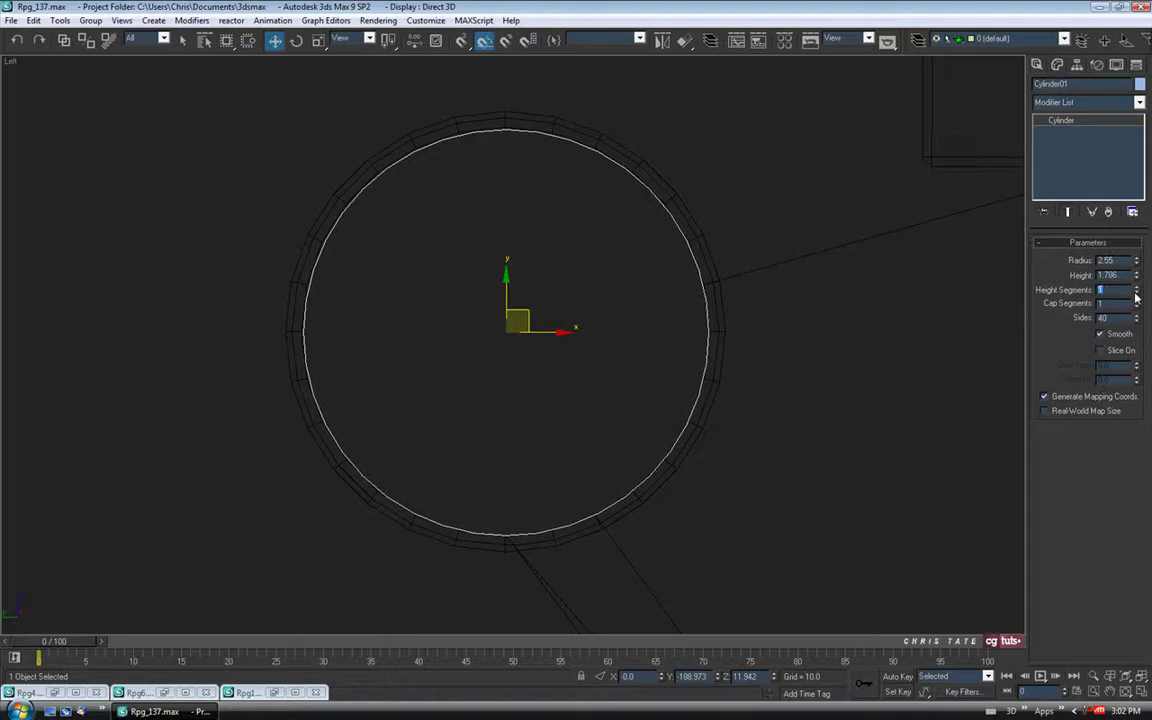
key("F3")
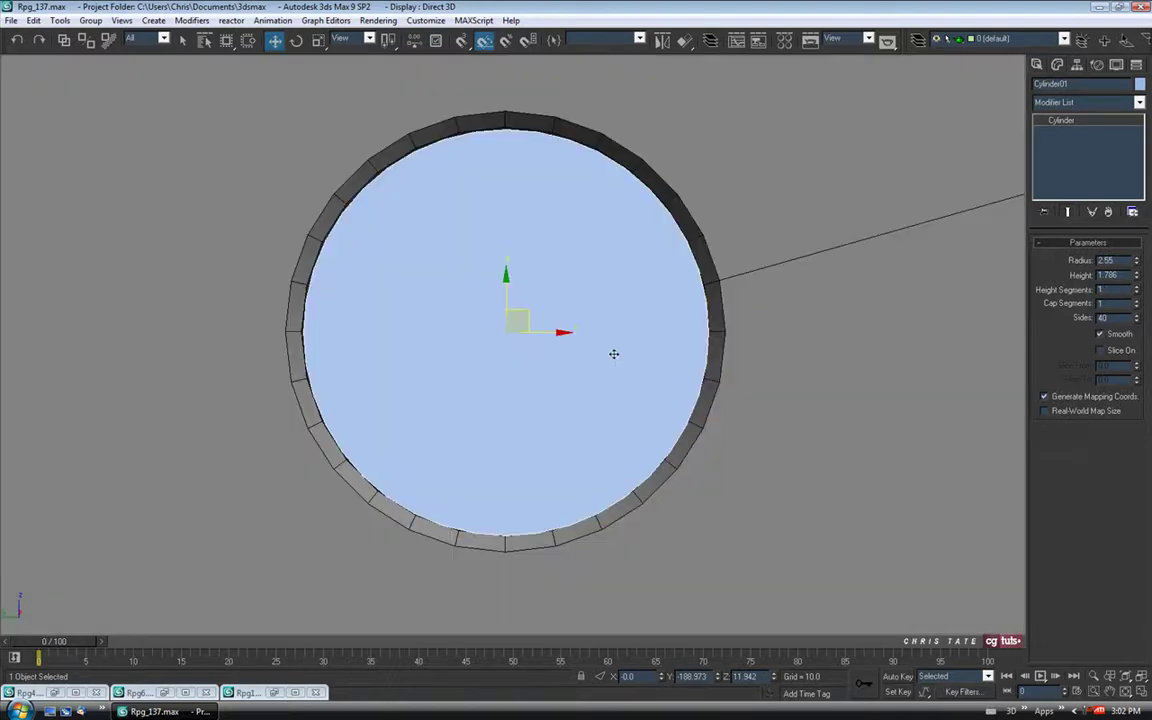
In a maximized Perspective view, move the cylinder along X into the trigger housing's open hole, at about X 705.34.
left_click(1142, 690)
right_click(867, 557)
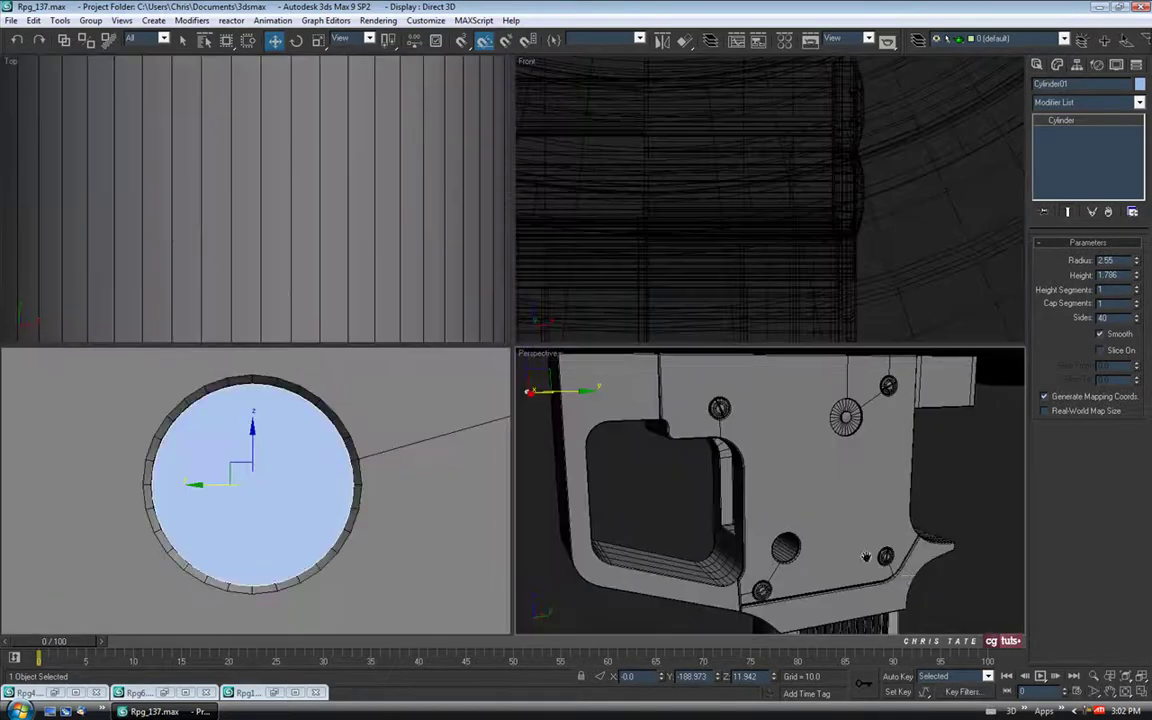
left_click(1139, 689)
key("alt+q")
scroll(738, 504, "down", 15)
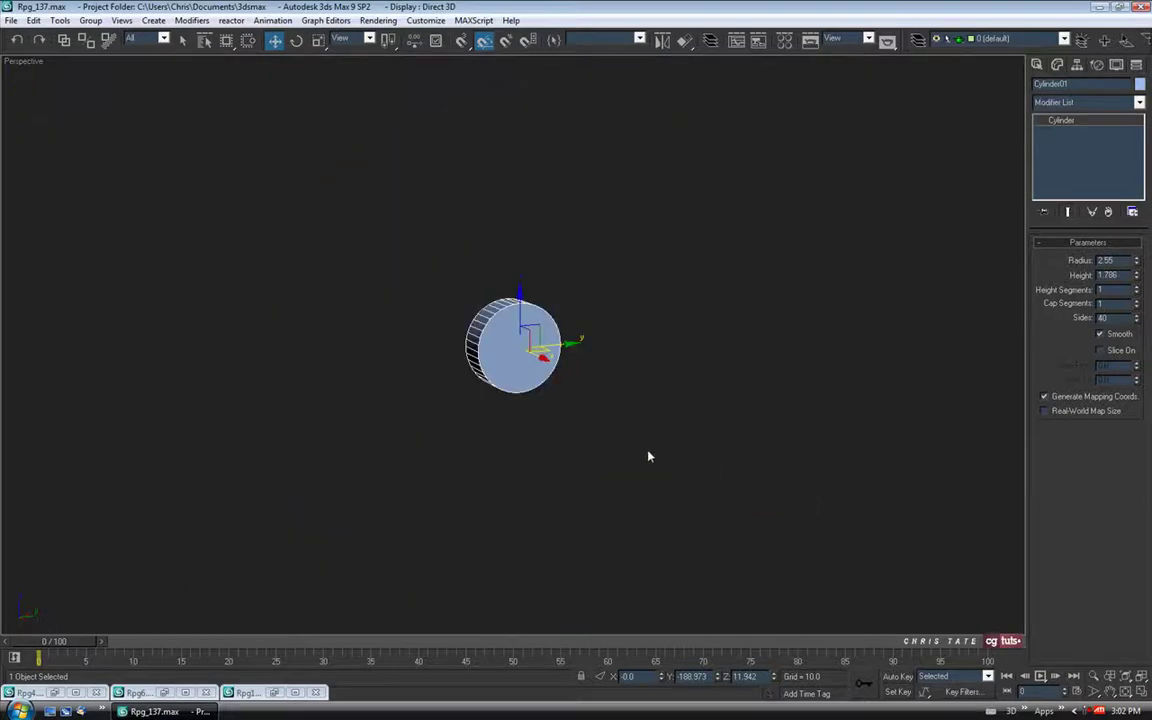
scroll(638, 445, "down", 2)
middle_click_drag(630, 441, 465, 273, "alt")
left_click_drag(215, 167, 780, 472)
scroll(780, 470, "up", 10)
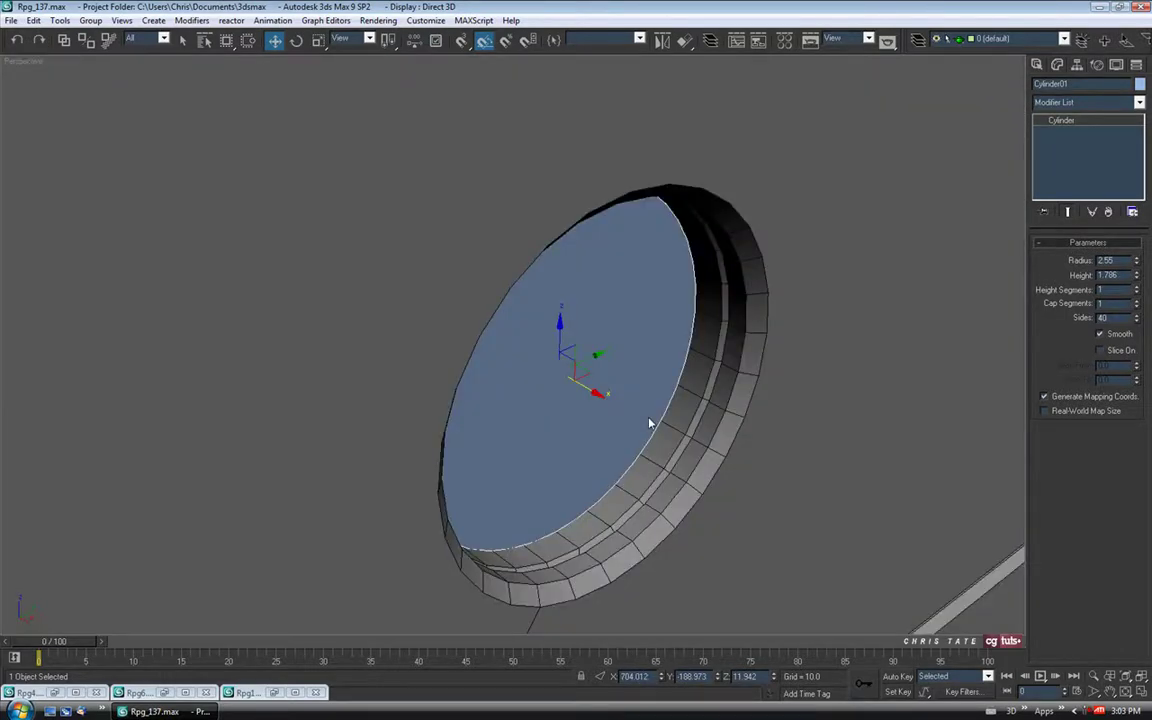
mouse_move(649, 424)
middle_mouse_down()
mouse_move(639, 403)
mouse_move(617, 403)
mouse_move(610, 376)
mouse_move(663, 416)
middle_mouse_up()
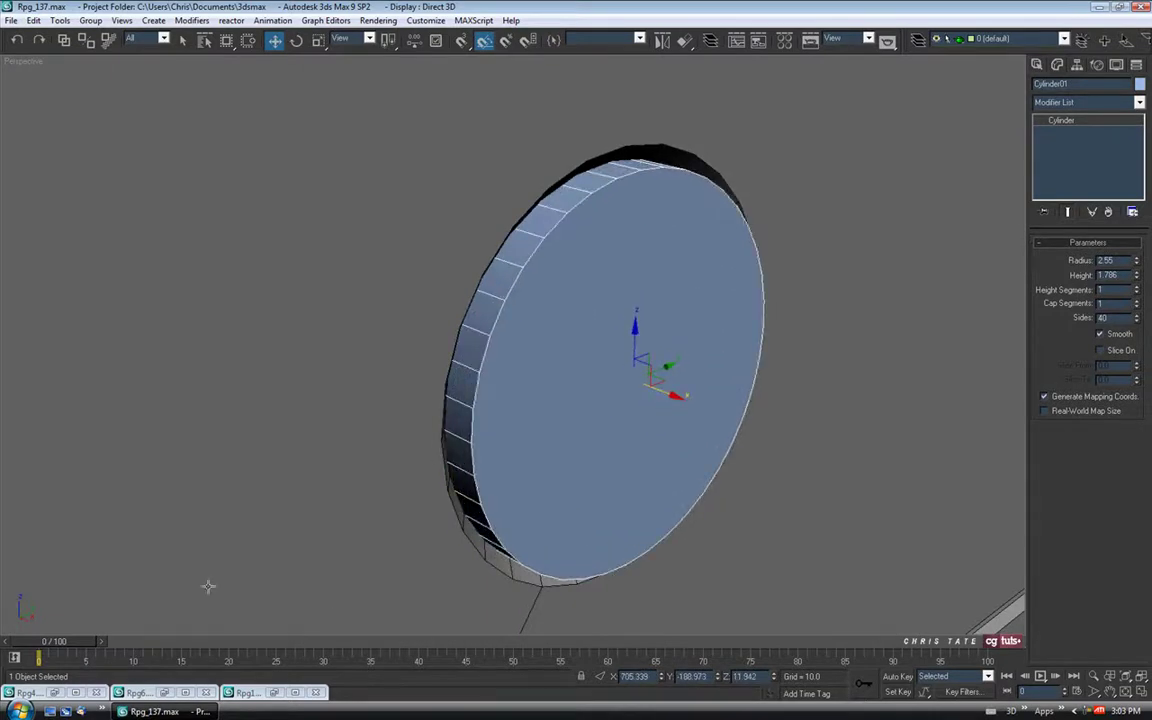
Check the round button below the trigger housing's center in the Rpg4 and Rpg6 reference images, keeping only Rpg4 open.
left_click(75, 692)
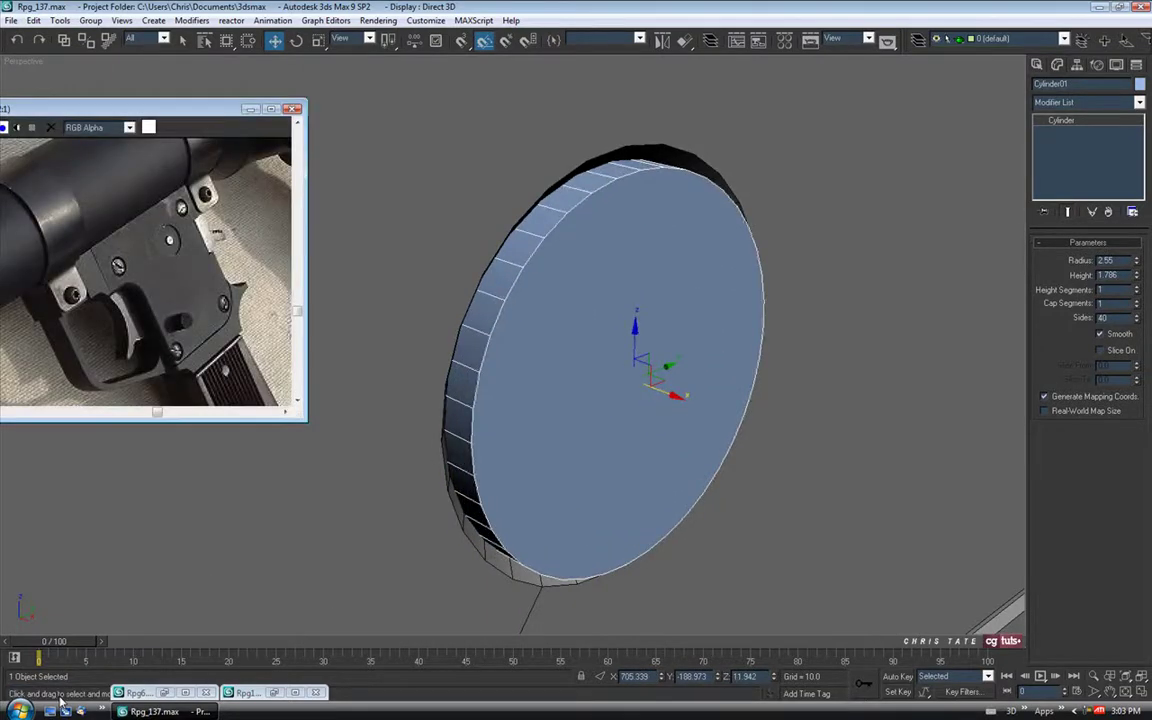
left_click(165, 693)
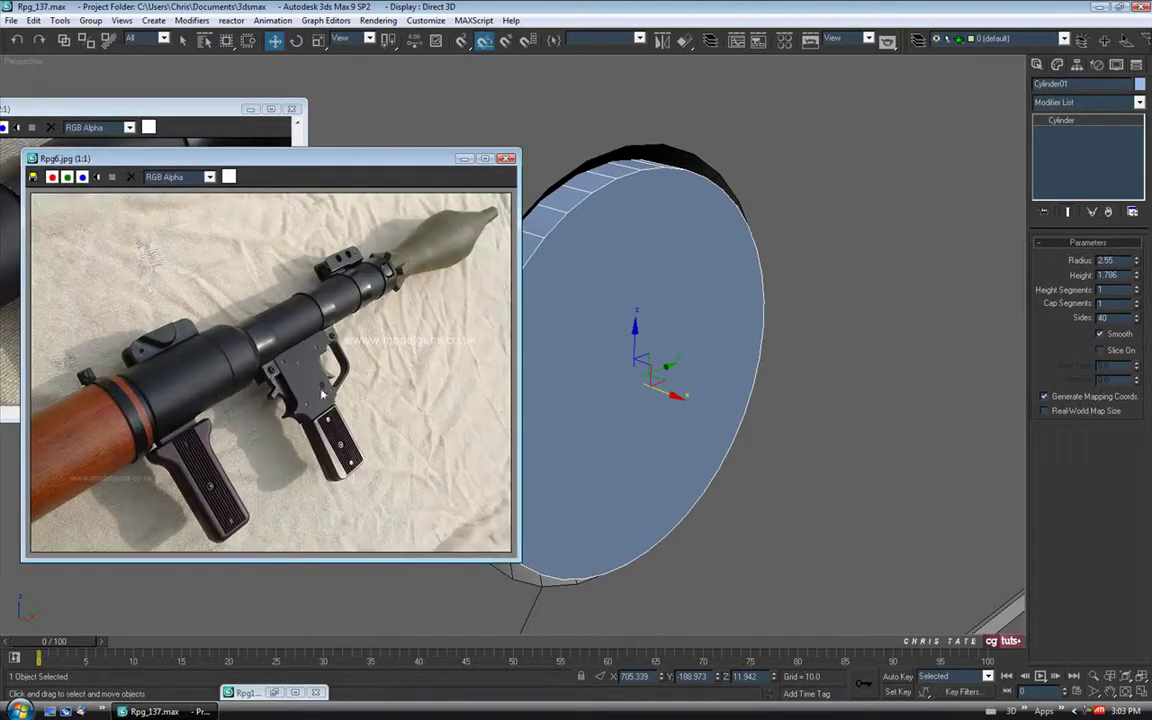
left_click(464, 159)
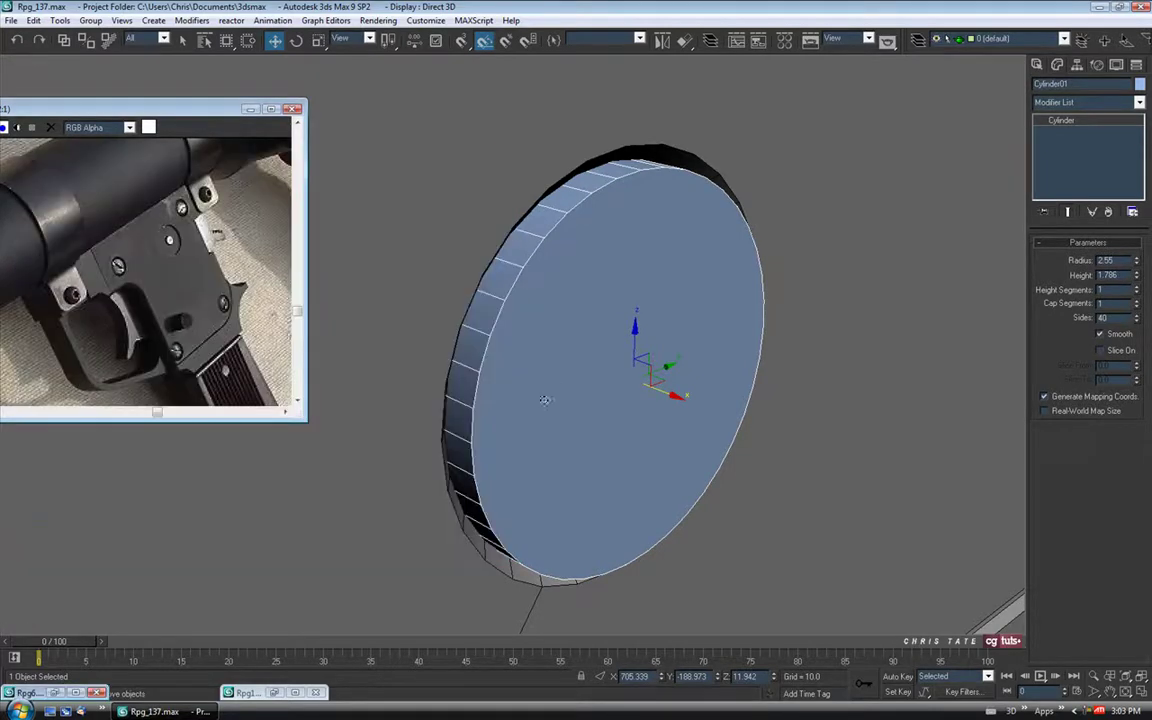
Adjust how far the cylinder protrudes from the housing by moving it along X to about 706.91.
middle_click_drag(545, 399, 515, 407, "alt")
scroll(518, 410, "down", 3)
left_click_drag(632, 397, 710, 471)
scroll(600, 426, "down", 4)
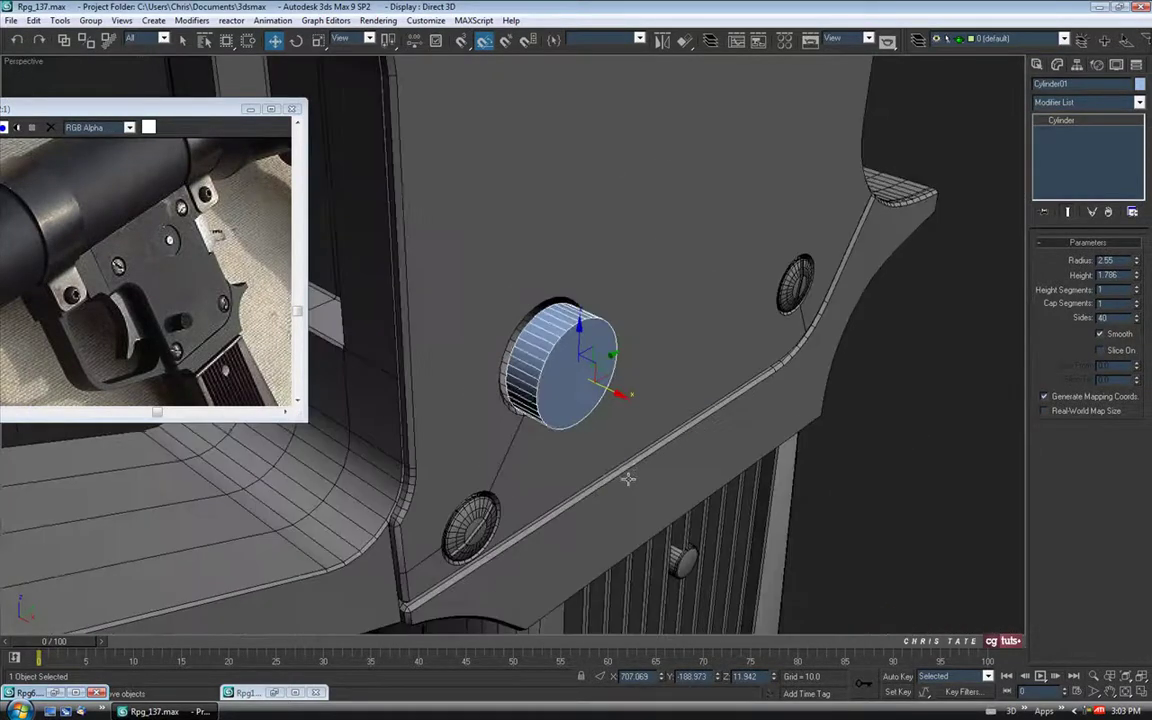
middle_click_drag(571, 527, 626, 410, "alt")
mouse_move(637, 349)
left_mouse_down()
mouse_move(646, 351)
mouse_move(633, 348)
left_mouse_up()
Convert the cylinder to an Editable Poly.
right_click(568, 336)
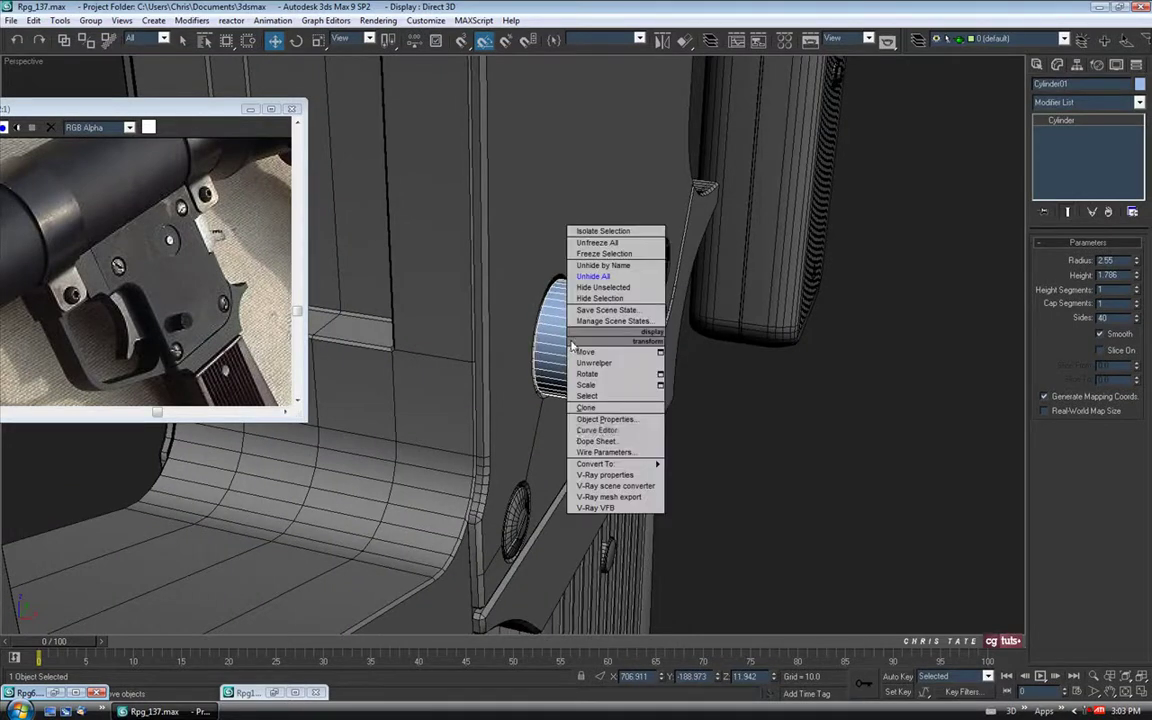
mouse_move(576, 465)
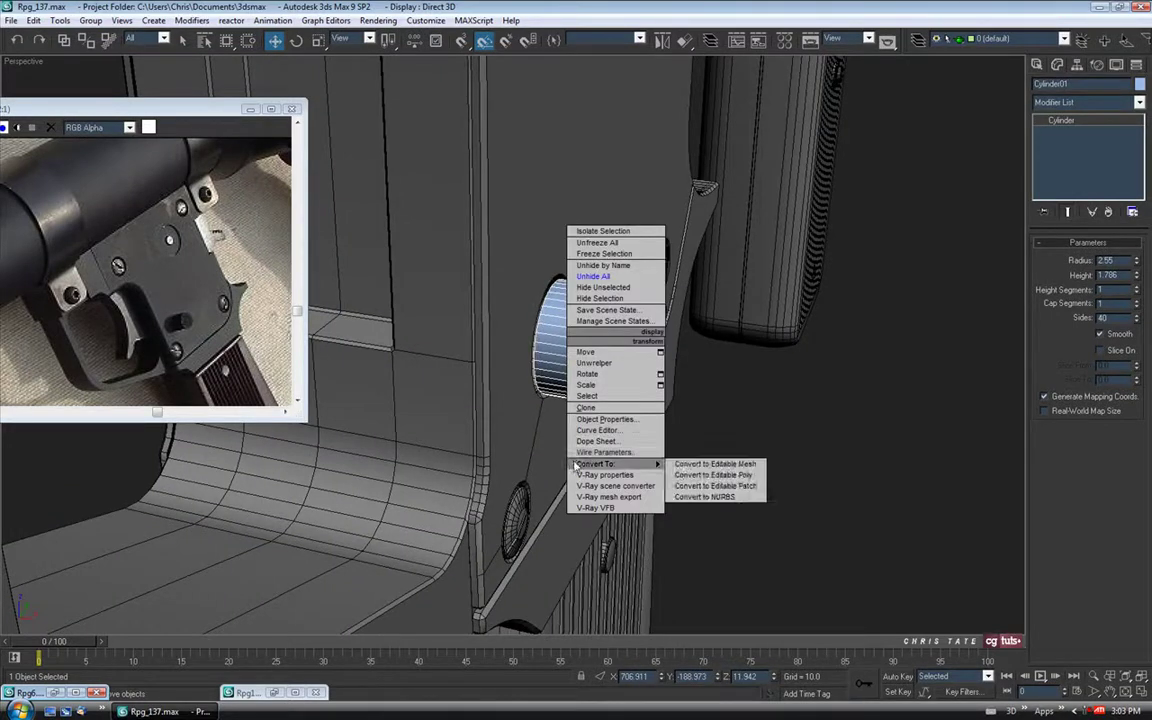
left_click(712, 475)
Move the 40 vertices of the cylinder's inner end about 15 units along X toward the housing's opposite side.
middle_click_drag(689, 476, 623, 456, "alt")
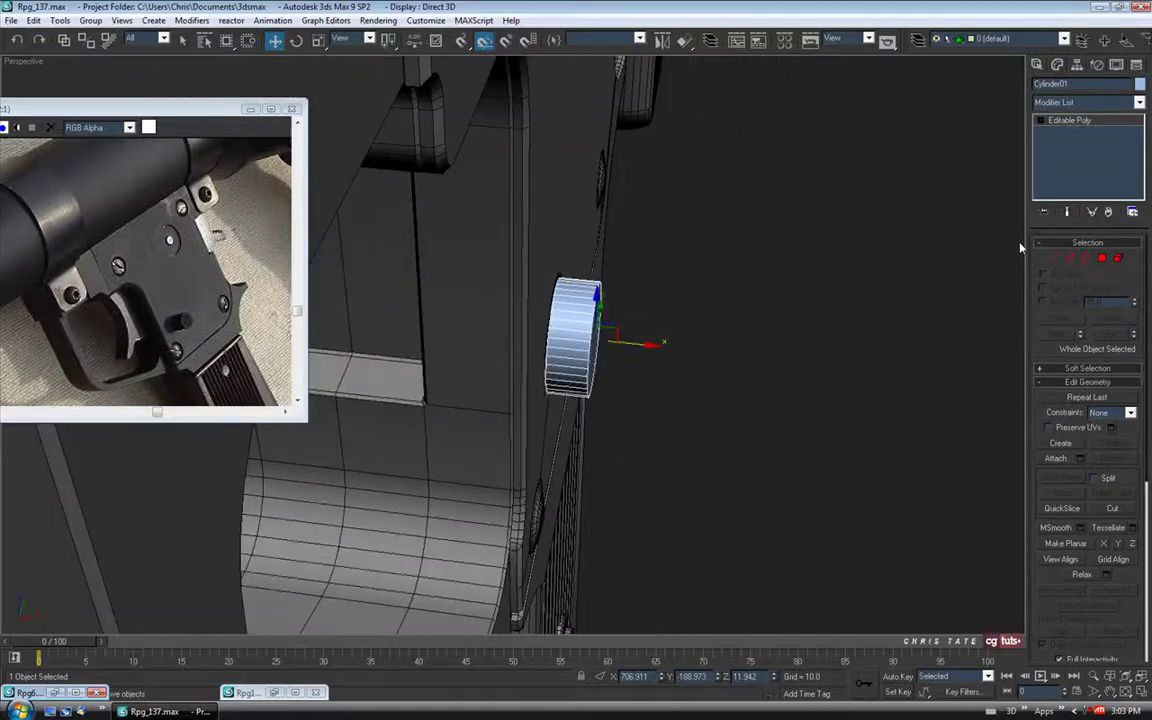
left_click(1053, 258)
key("F3")
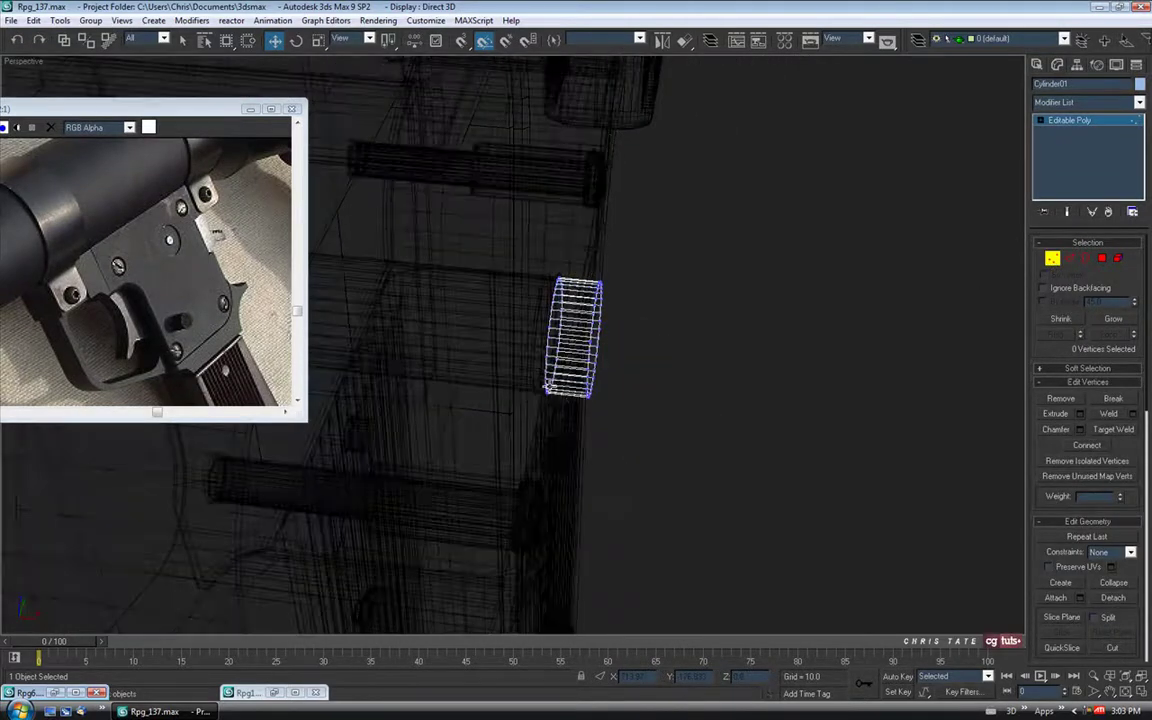
left_click_drag(530, 293, 572, 430)
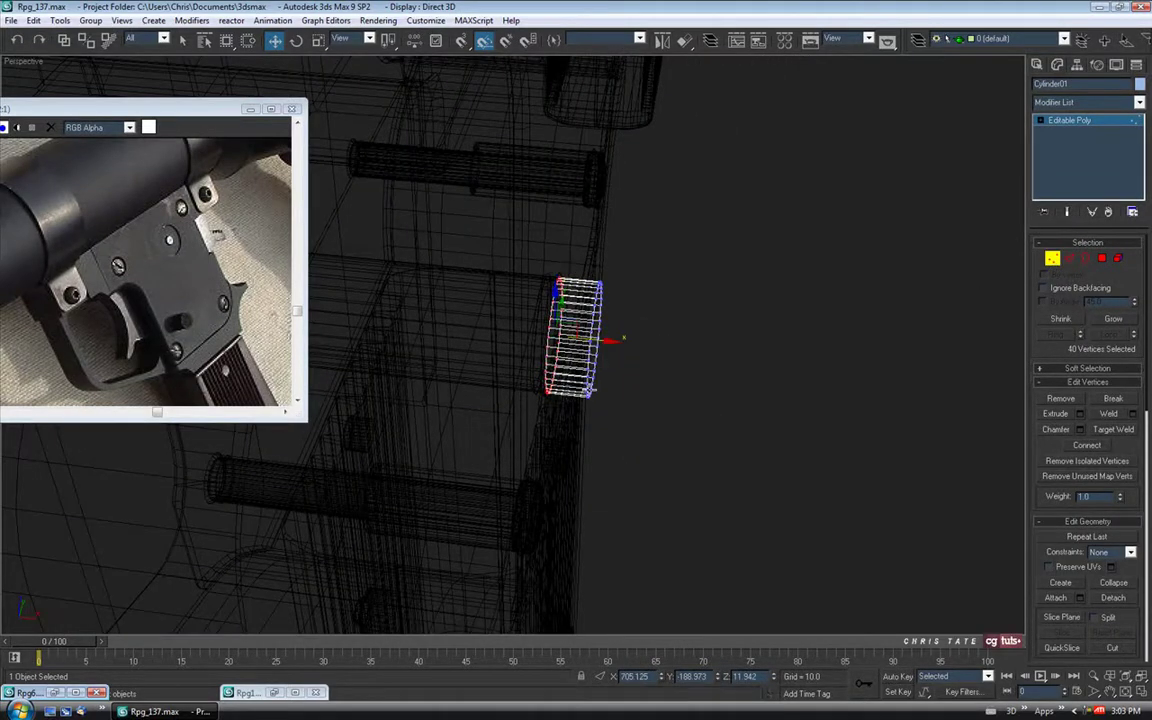
key("F3")
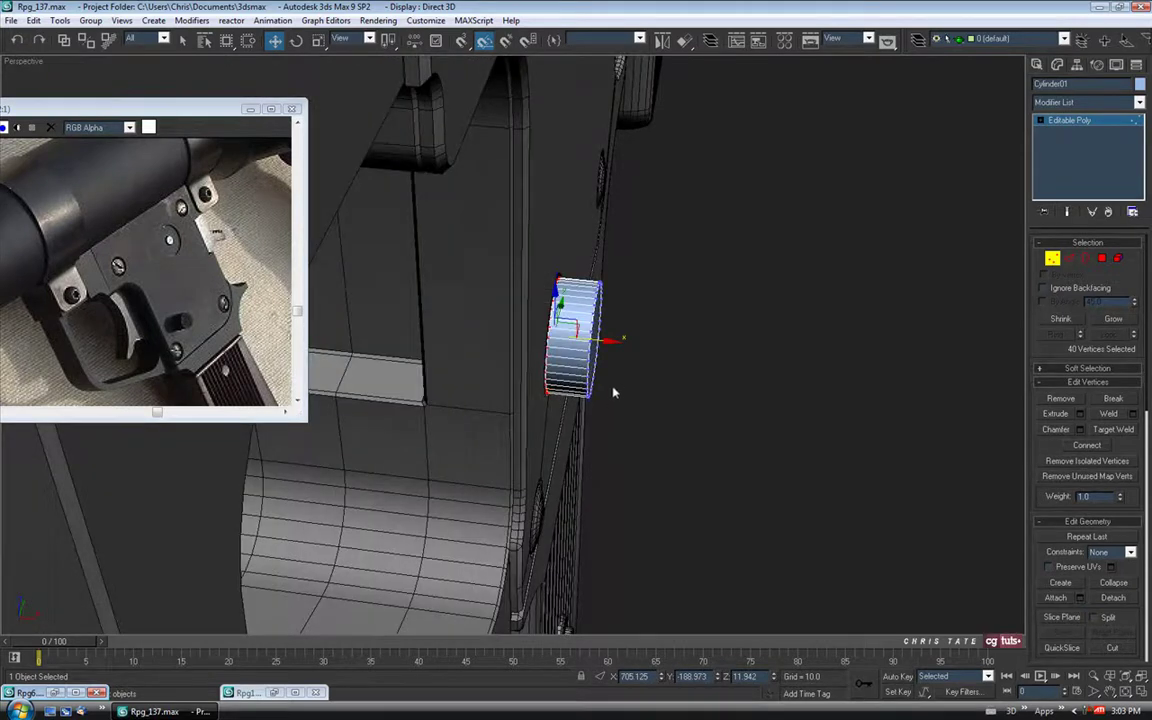
middle_click_drag(613, 388, 579, 370, "alt")
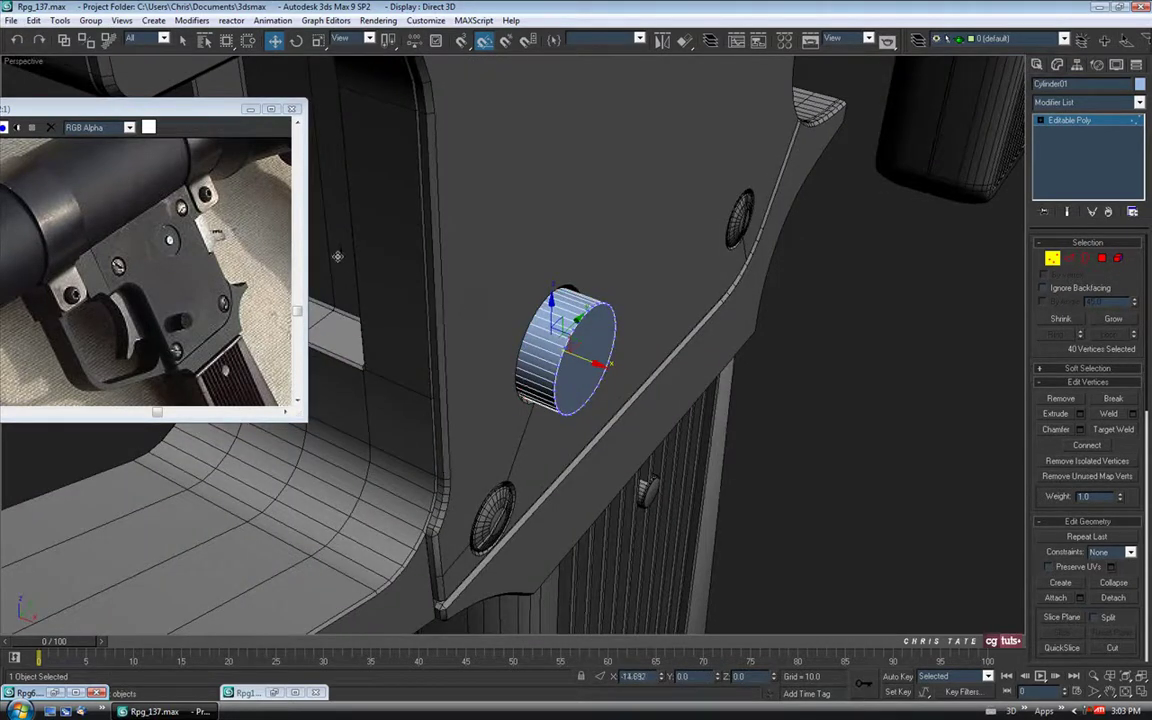
left_click(472, 395)
key("1")
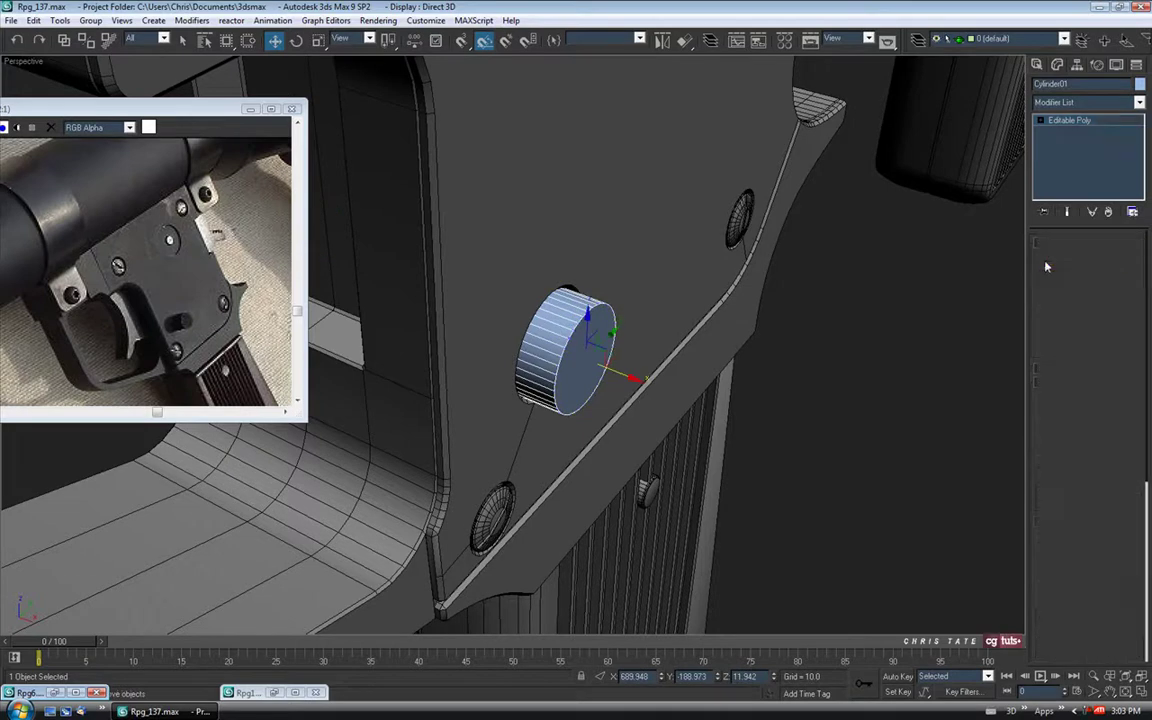
Shift the whole cylinder along X to about 707.06 and check how its far end sits in the opposite hole.
mouse_move(622, 417)
middle_mouse_down("alt")
mouse_move(493, 370)
mouse_move(607, 411)
middle_mouse_up("alt")
scroll(493, 370, "down", 5)
left_click_drag(602, 377, 598, 375)
middle_click_drag(563, 460, 780, 428, "alt")
scroll(668, 428, "up", 2)
middle_click_drag(658, 437, 694, 432, "alt")
scroll(666, 413, "up", 2)
scroll(694, 432, "up", 2)
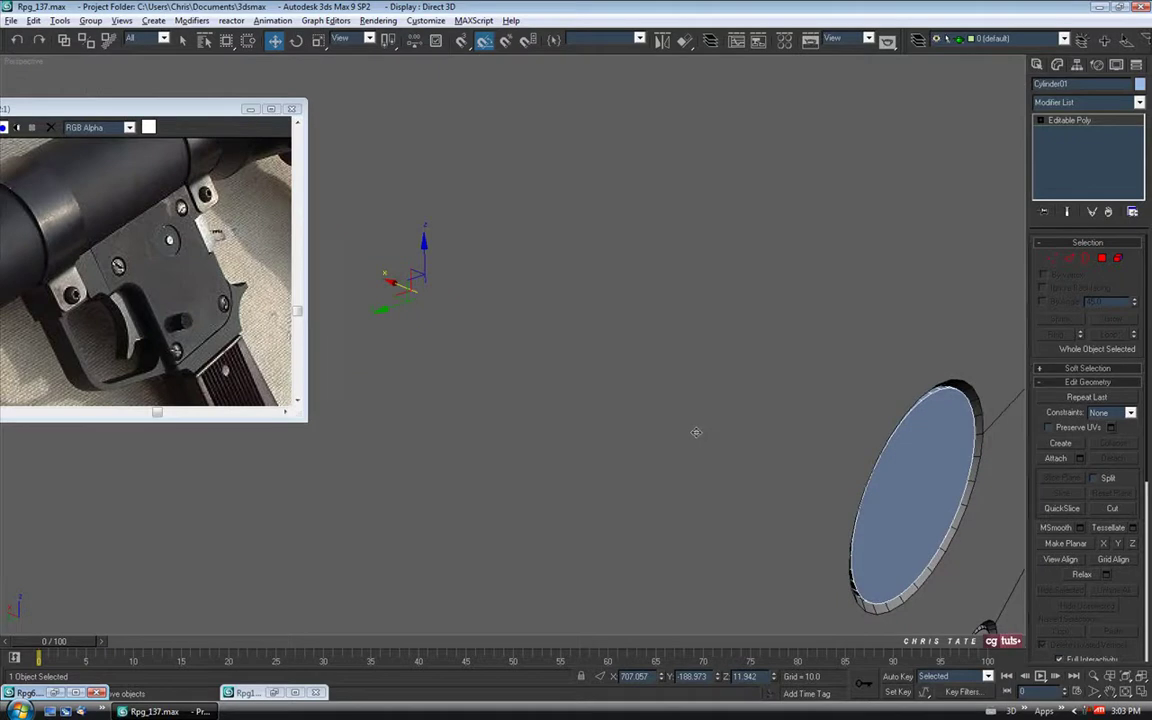
middle_click_drag(822, 500, 577, 390)
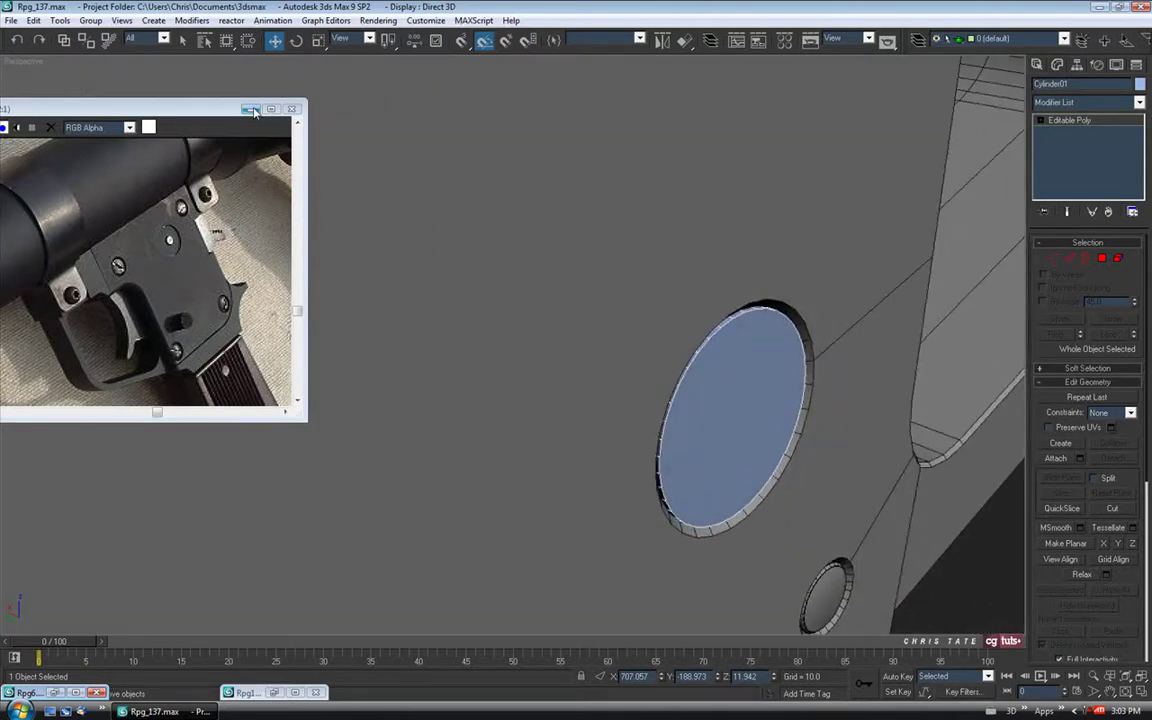
Minimize the reference image and select the end-cap polygons on both sides of the cylinder.
left_click(251, 110)
middle_click_drag(774, 406, 739, 396)
left_click(1101, 258)
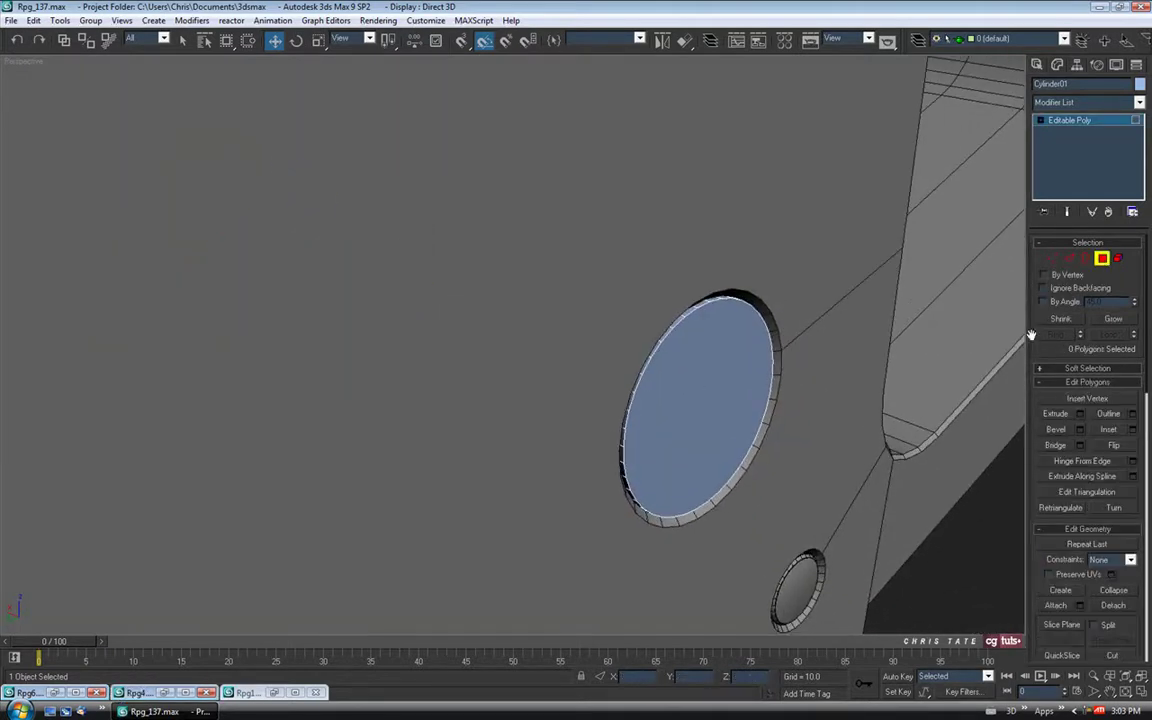
left_click(723, 386)
middle_click_drag(893, 404, 634, 403, "alt")
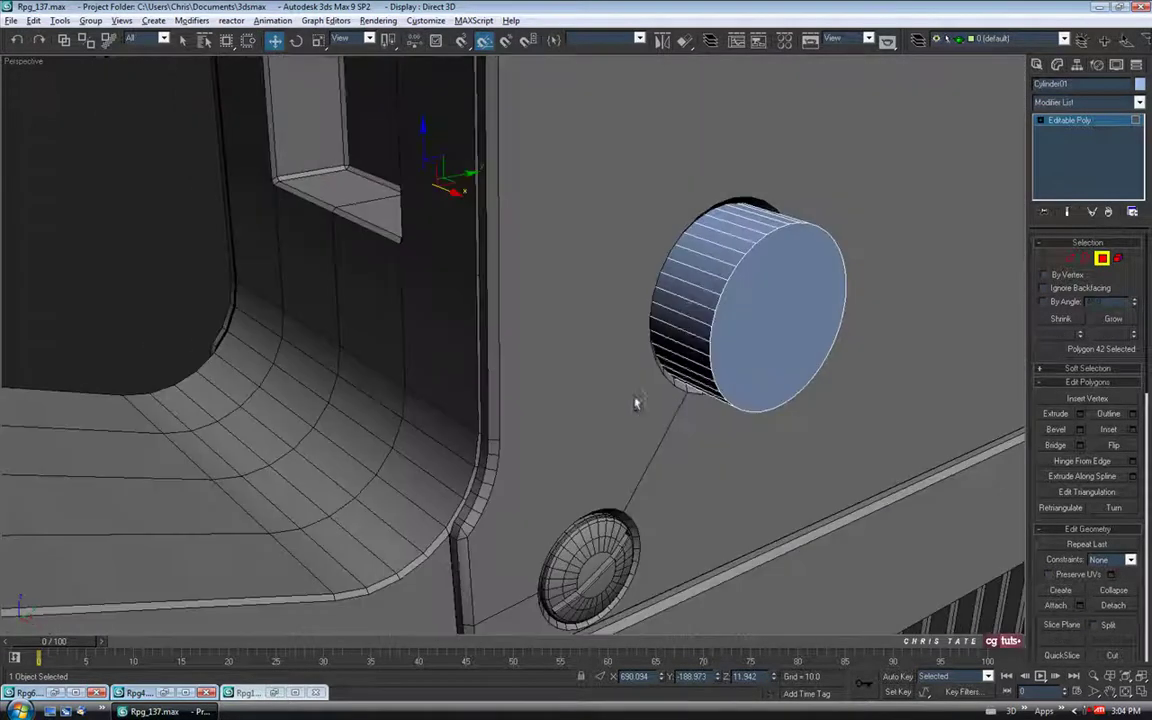
left_click(791, 302, "ctrl")
middle_click_drag(791, 302, 730, 358)
left_click(185, 41)
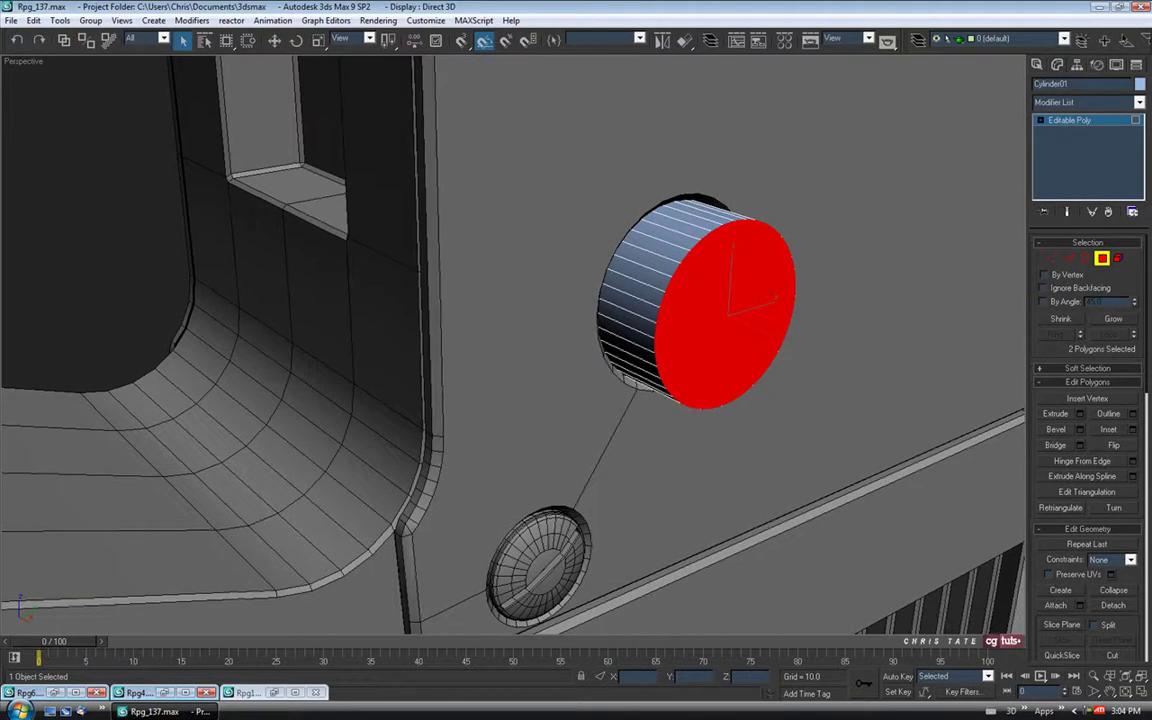
Convert the cap selection to its border edges and chamfer them by 0.15.
left_click(1069, 260, "ctrl")
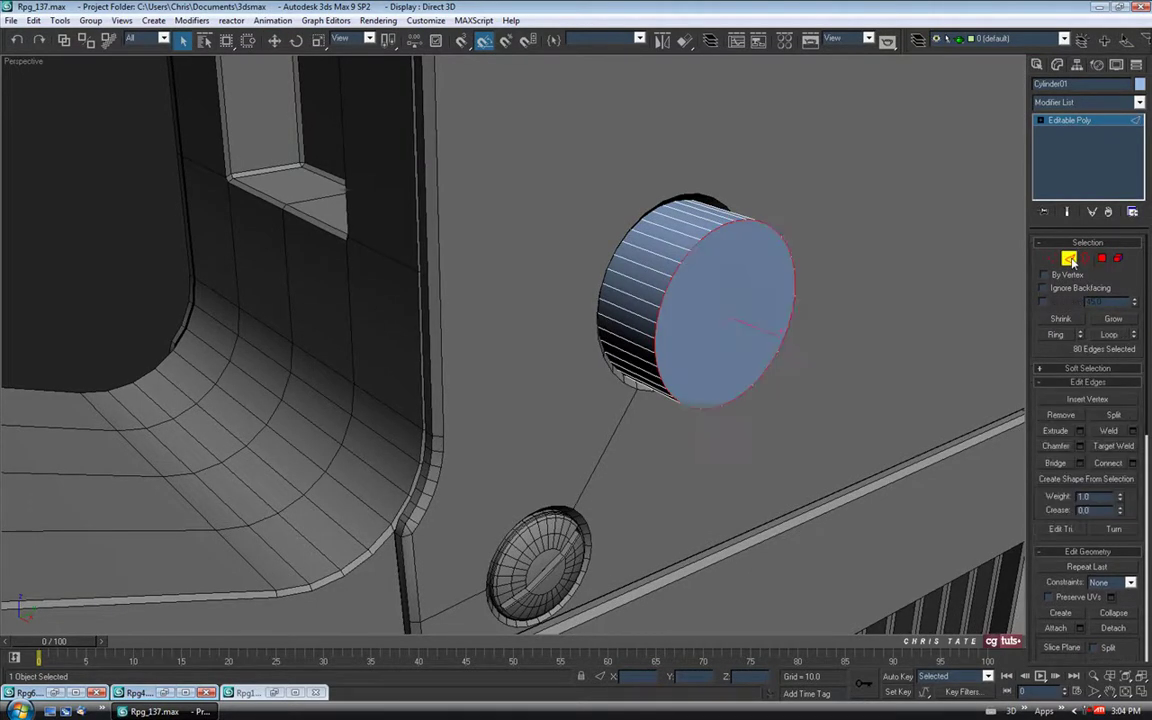
left_click(1080, 446)
left_click_drag(898, 314, 908, 371)
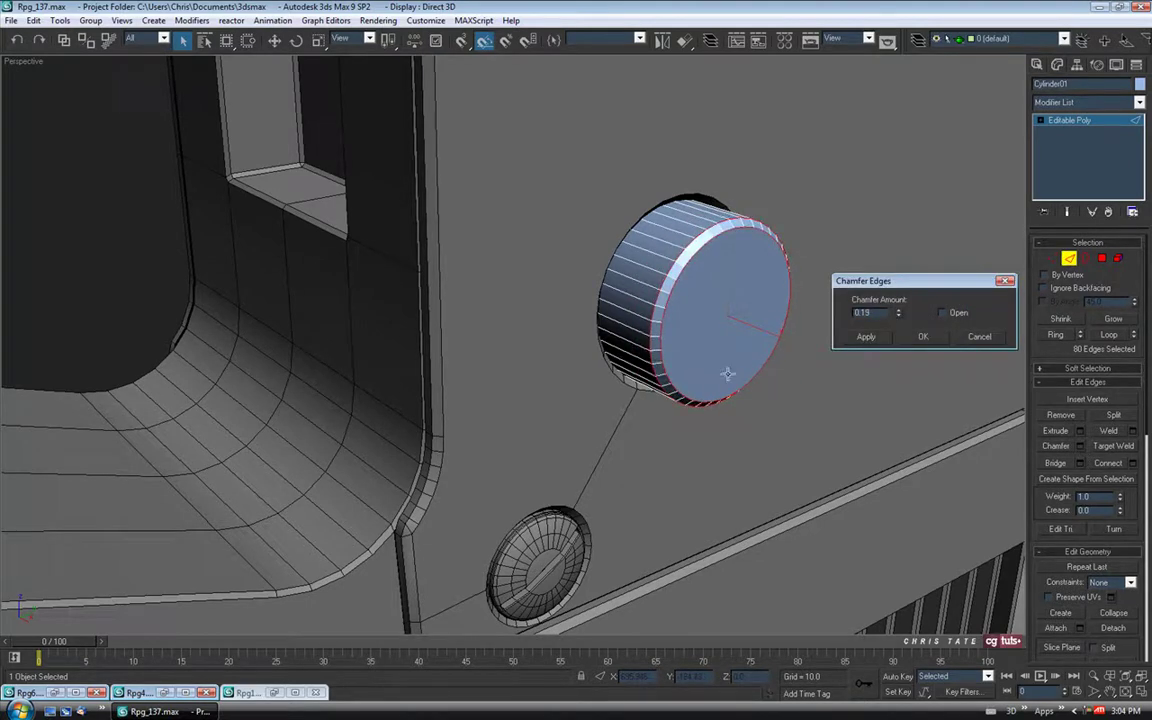
middle_click_drag(728, 374, 555, 360)
scroll(555, 360, "up", 3)
middle_click_drag(620, 329, 575, 348)
left_click_drag(899, 318, 899, 322)
middle_click_drag(746, 381, 758, 386, "alt")
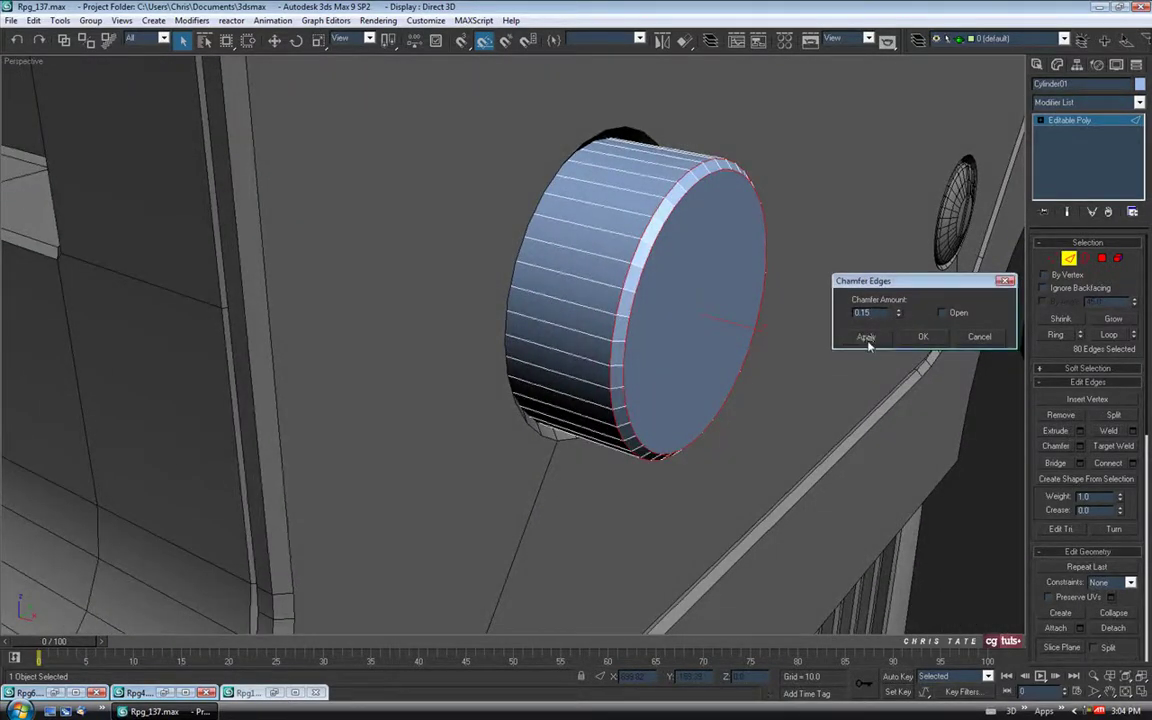
left_click(866, 336)
Chamfer the resulting cap edges again by 0.05 and leave edge editing.
left_click_drag(898, 316, 898, 321)
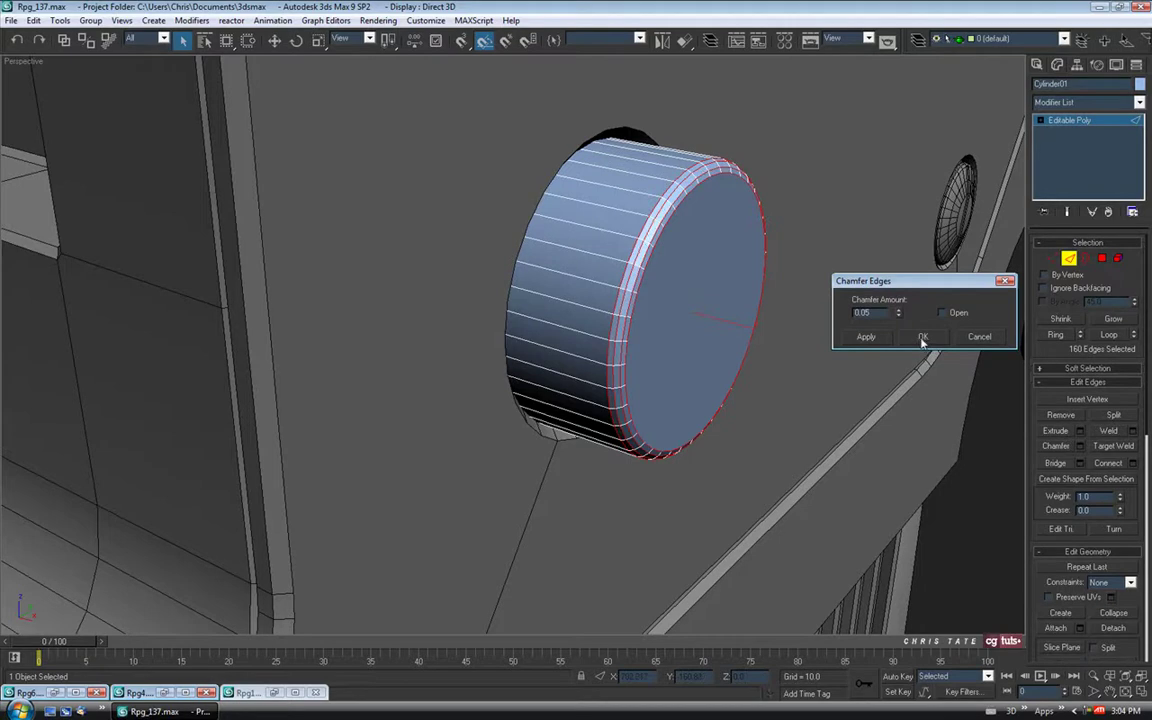
left_click(922, 337)
middle_click_drag(760, 366, 761, 378)
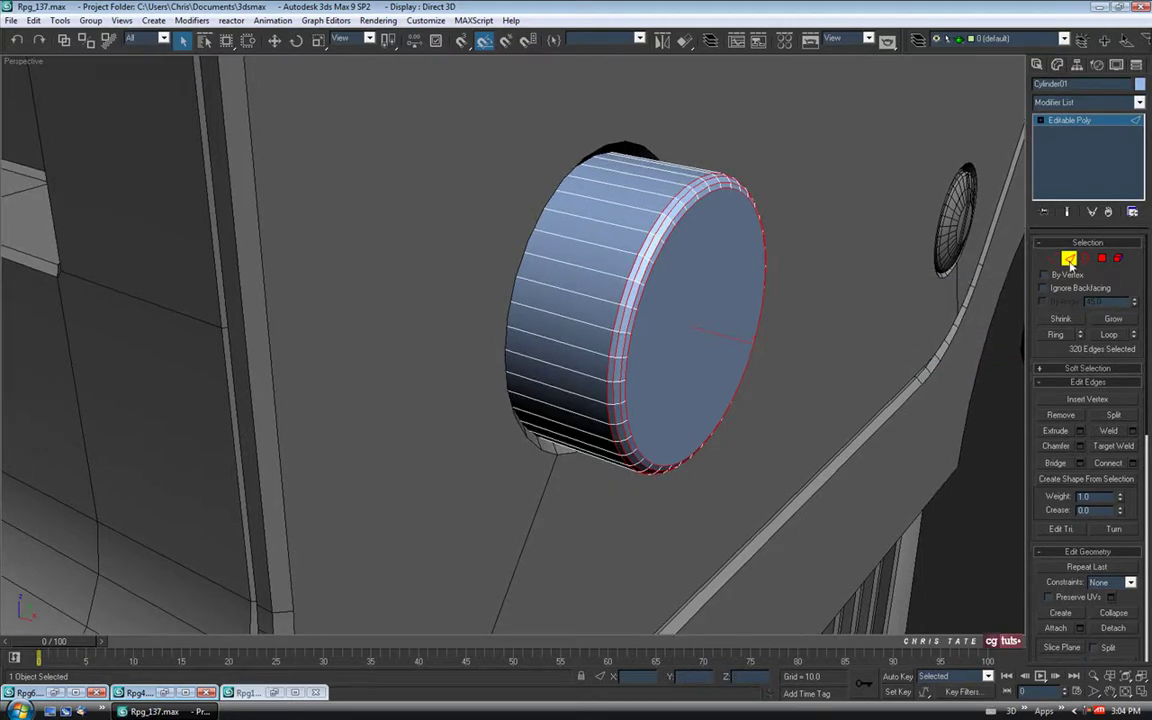
left_click(1069, 260)
Center the cylinder's pivot point to the object.
left_click(1077, 64)
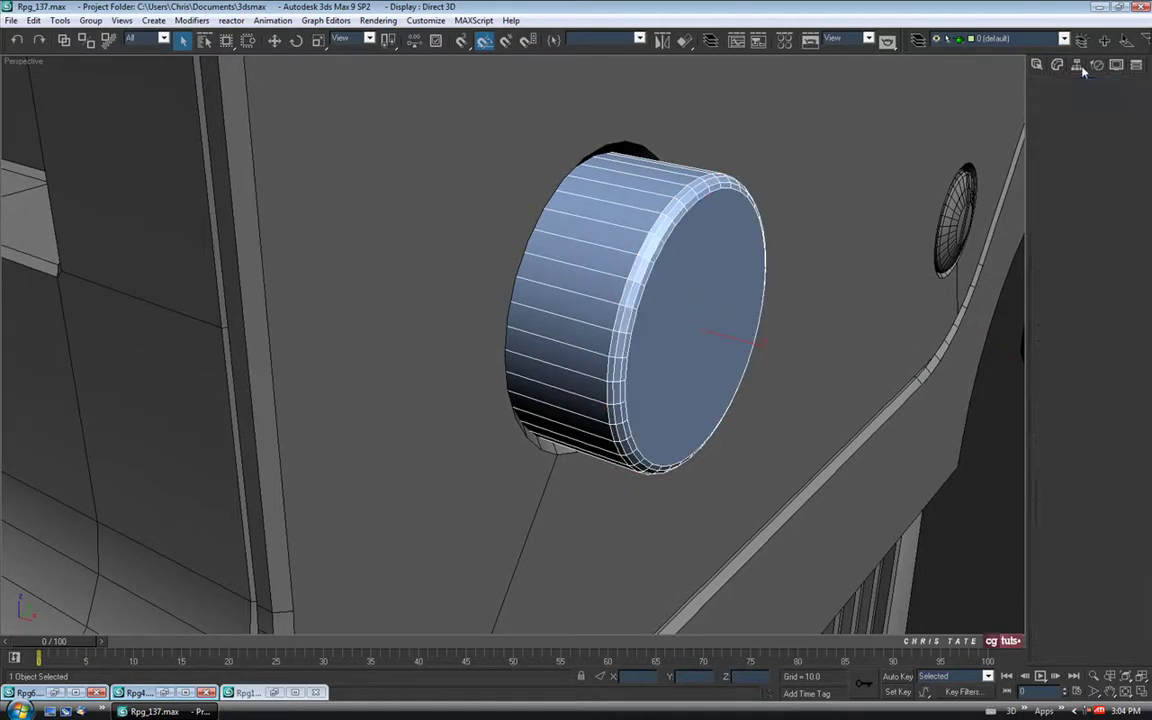
left_click(1086, 152)
left_click(1077, 224)
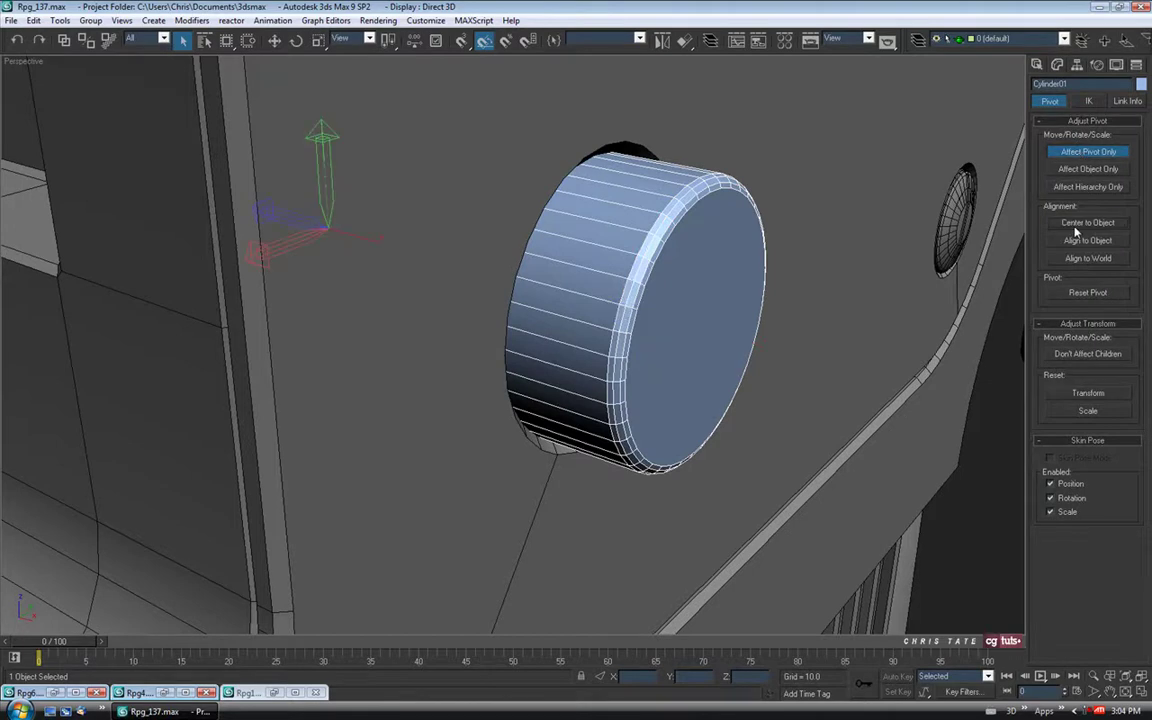
left_click(1060, 152)
Rename the cylinder as Trigger_Safety and set its object color to black.
left_click(1037, 65)
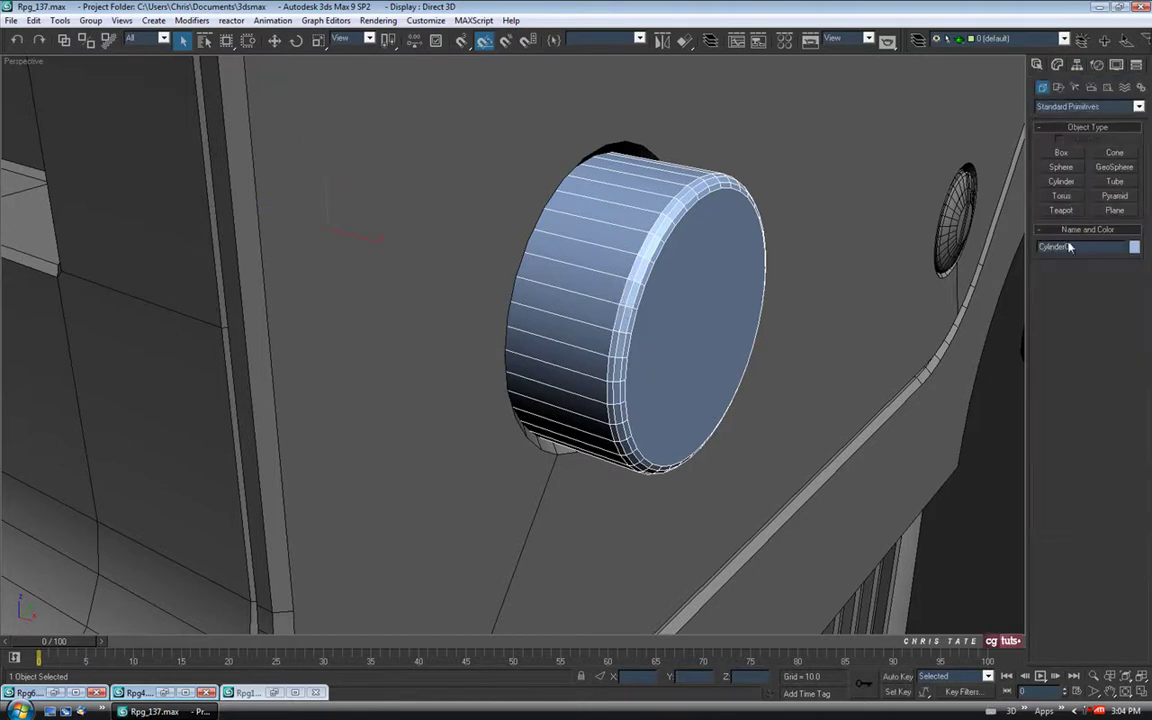
type("T")
type("er_Safety")
left_click(1134, 248)
left_click(676, 386)
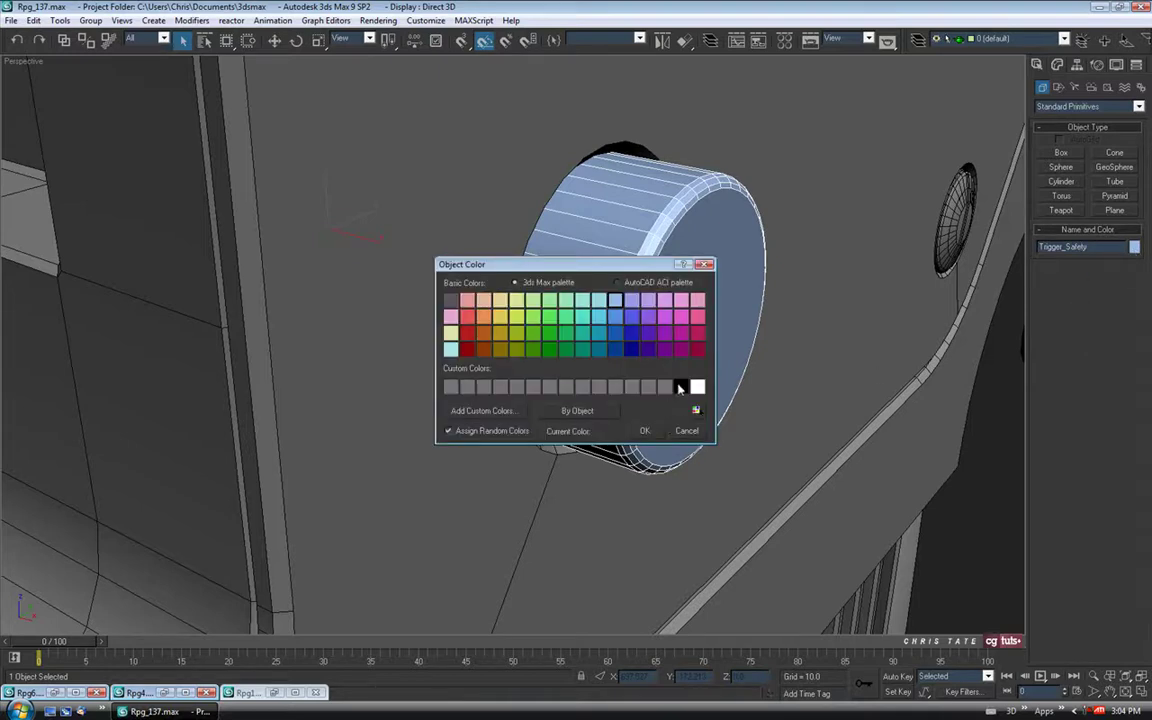
left_click(656, 429)
Apply the plain grey material to the safety button and close the Material Editor.
key("m")
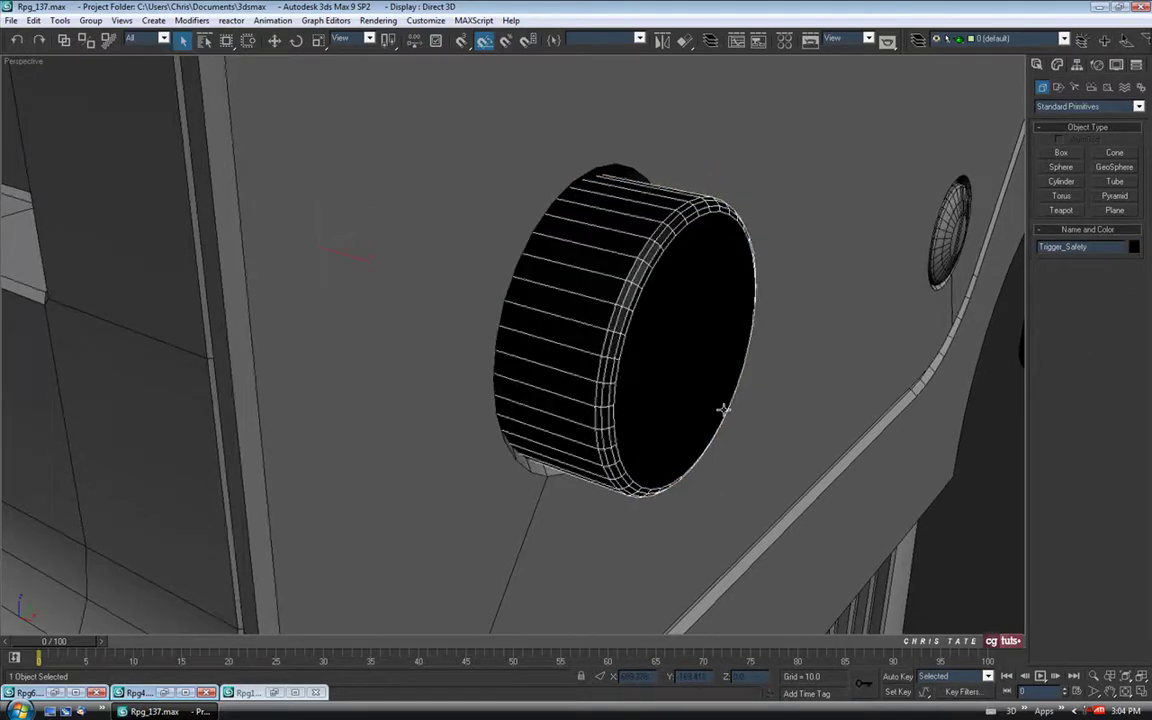
left_click_drag(120, 118, 500, 255)
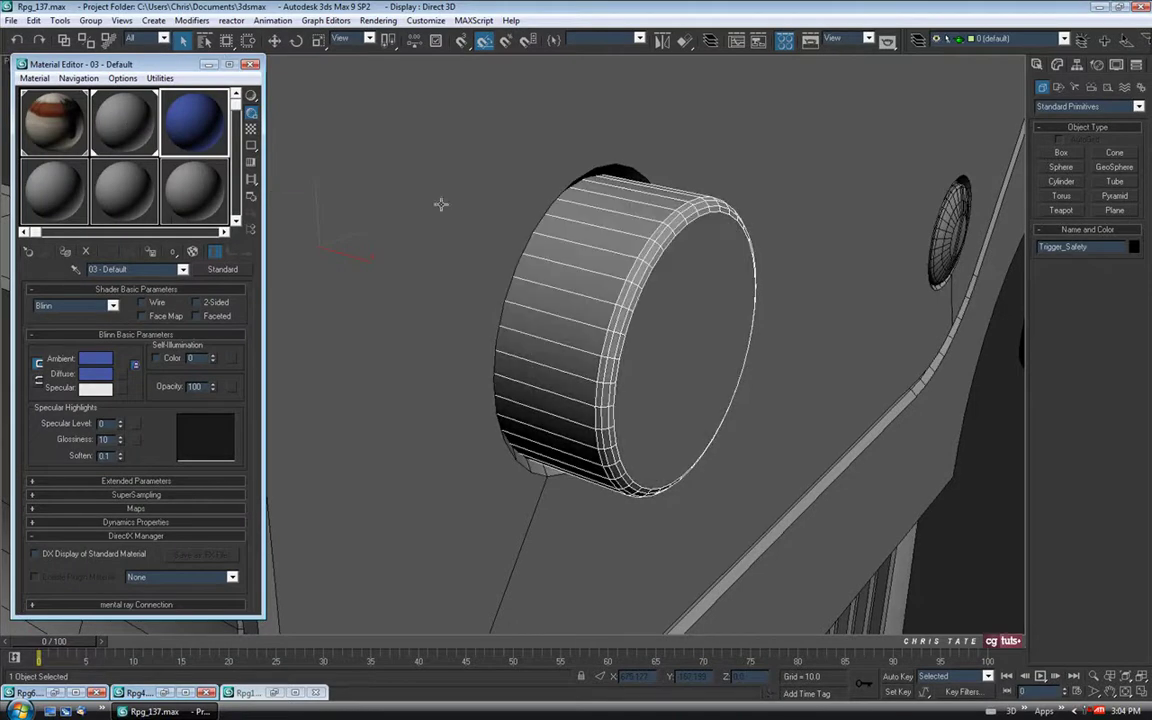
left_click(251, 64)
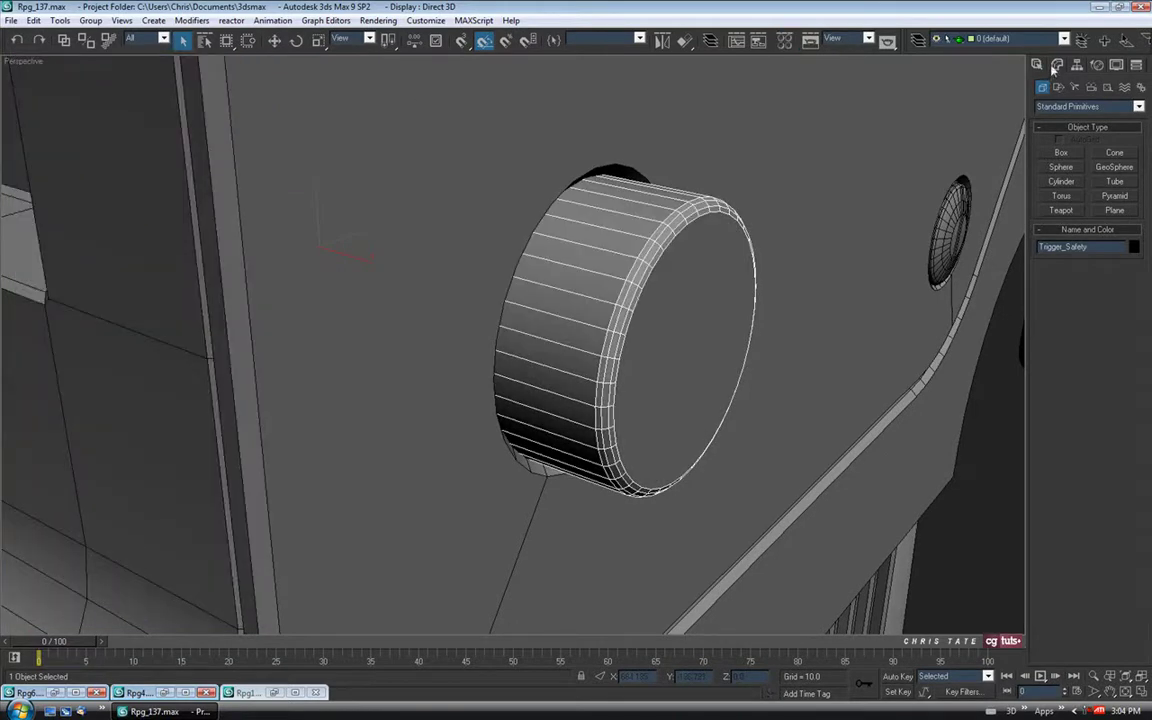
Add a Smooth modifier with Auto Smooth enabled to the safety button and deselect it.
left_click(1056, 65)
left_click(1141, 103)
left_click_drag(1142, 138, 1148, 407)
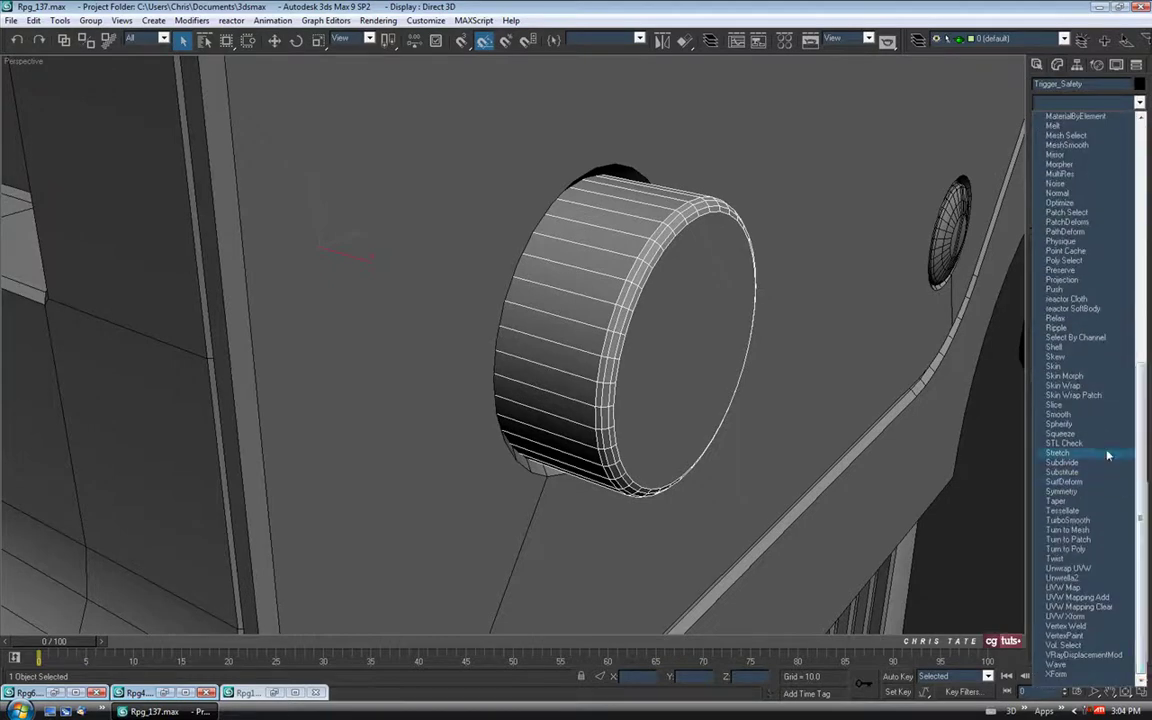
left_click(1058, 414)
left_click(1043, 260)
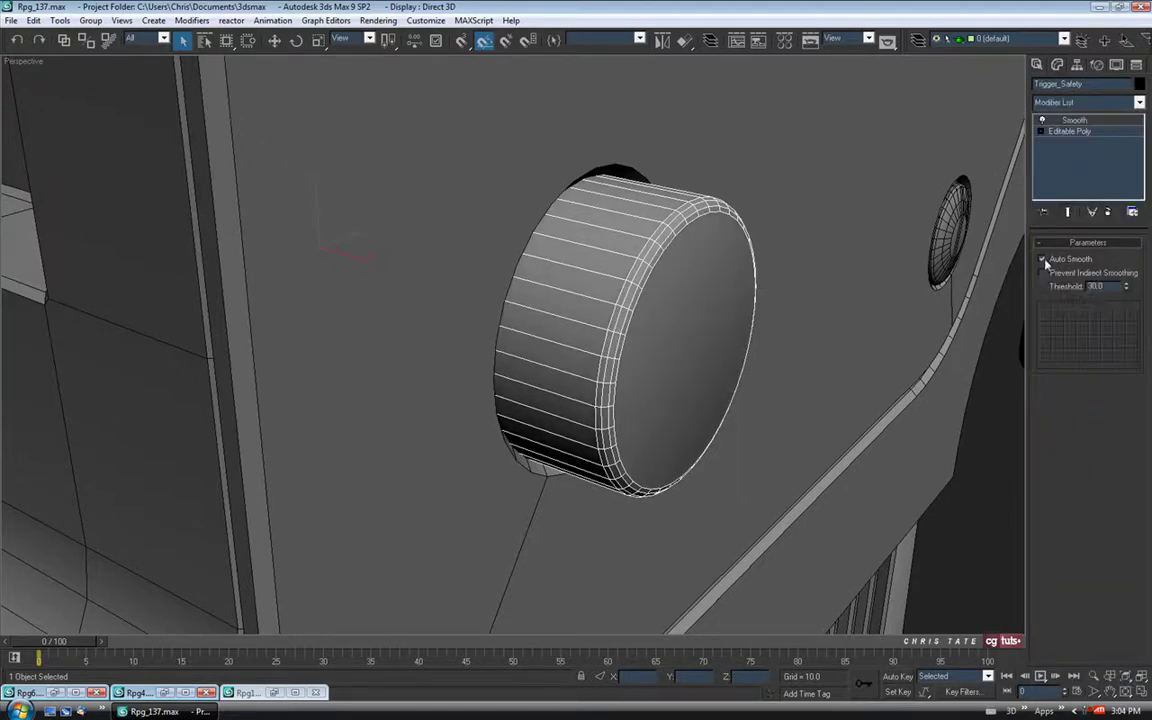
scroll(778, 430, "down", 4)
left_click(868, 469)
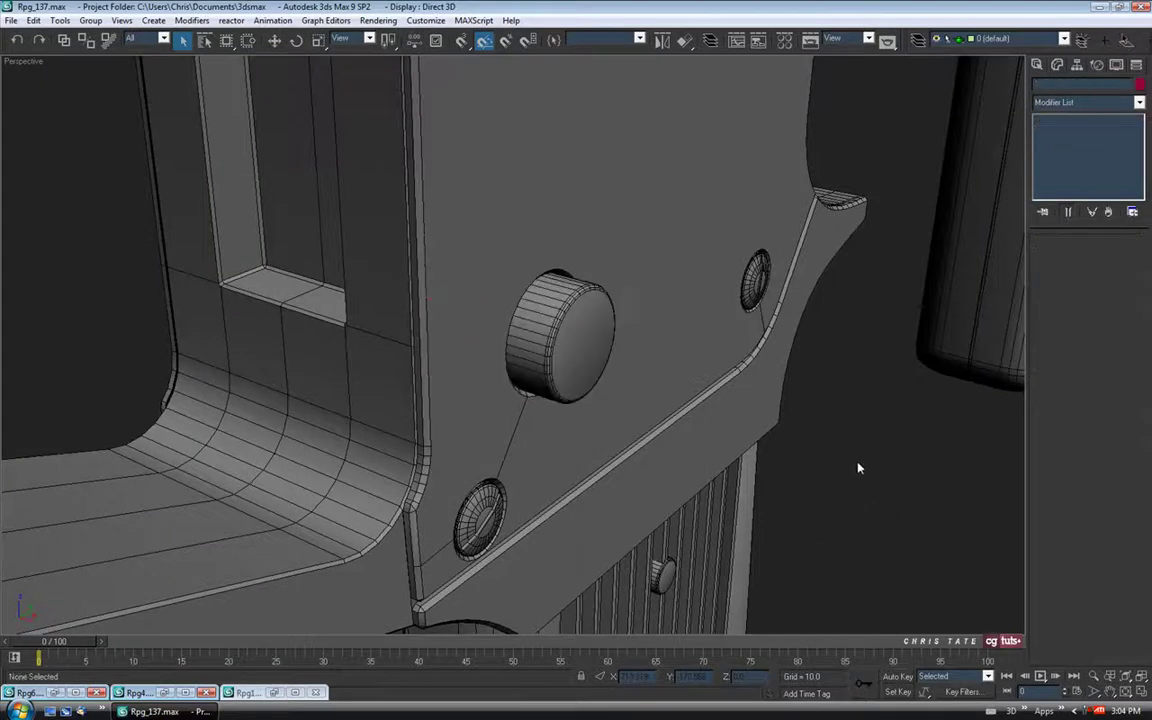
Look over the finished trigger housing and save the scene as the incremented file Rpg_138.max.
scroll(856, 465, "down", 3)
scroll(774, 419, "down", 2)
middle_click_drag(774, 419, 684, 455)
scroll(656, 329, "up", 4)
middle_click_drag(669, 355, 673, 314)
middle_click_drag(563, 330, 505, 370, "alt")
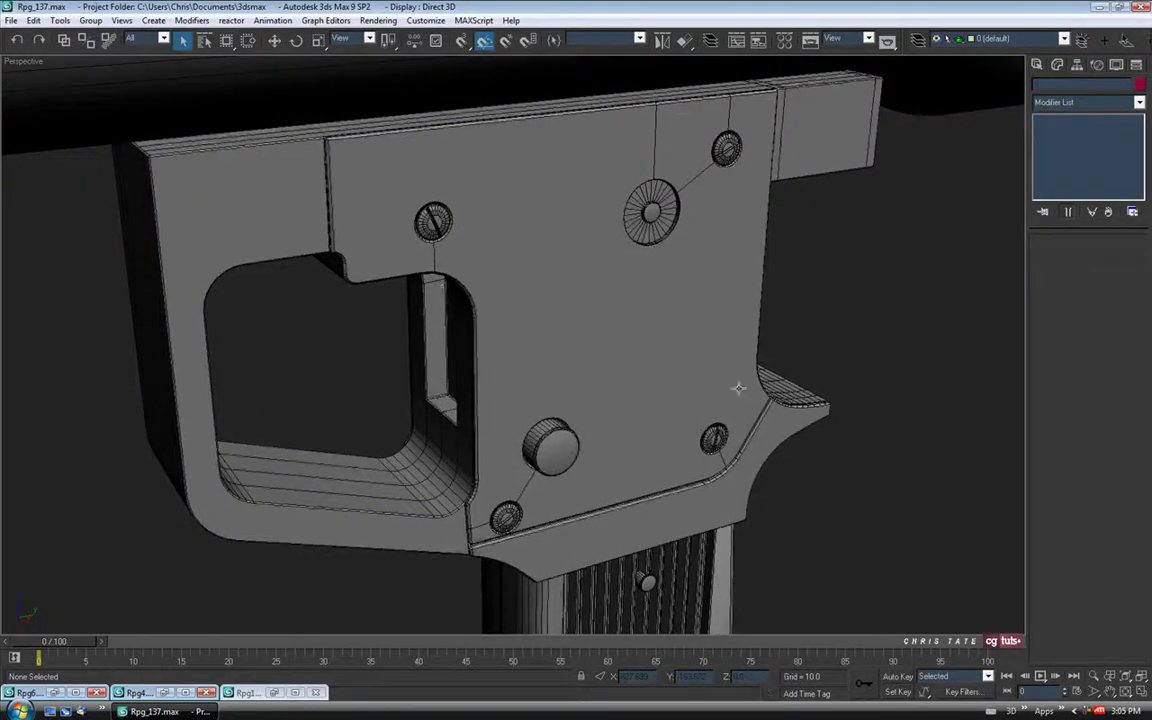
middle_click_drag(591, 334, 600, 345)
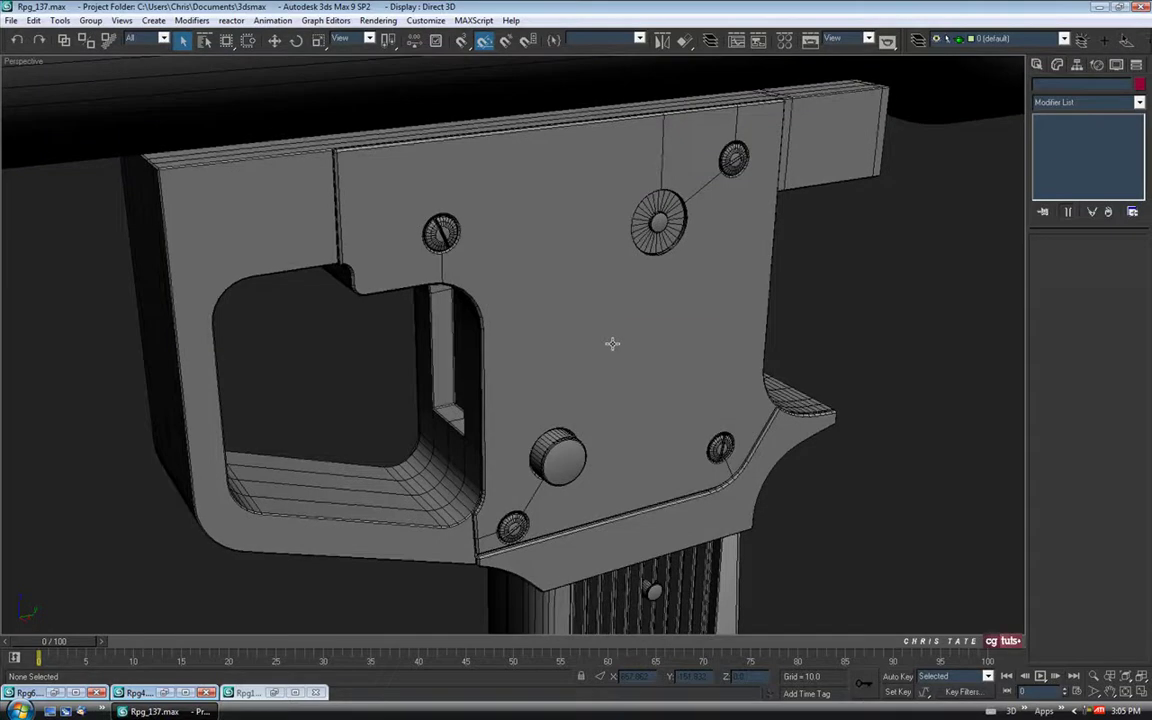
left_click(10, 20)
left_click(14, 116)
left_click(316, 469)
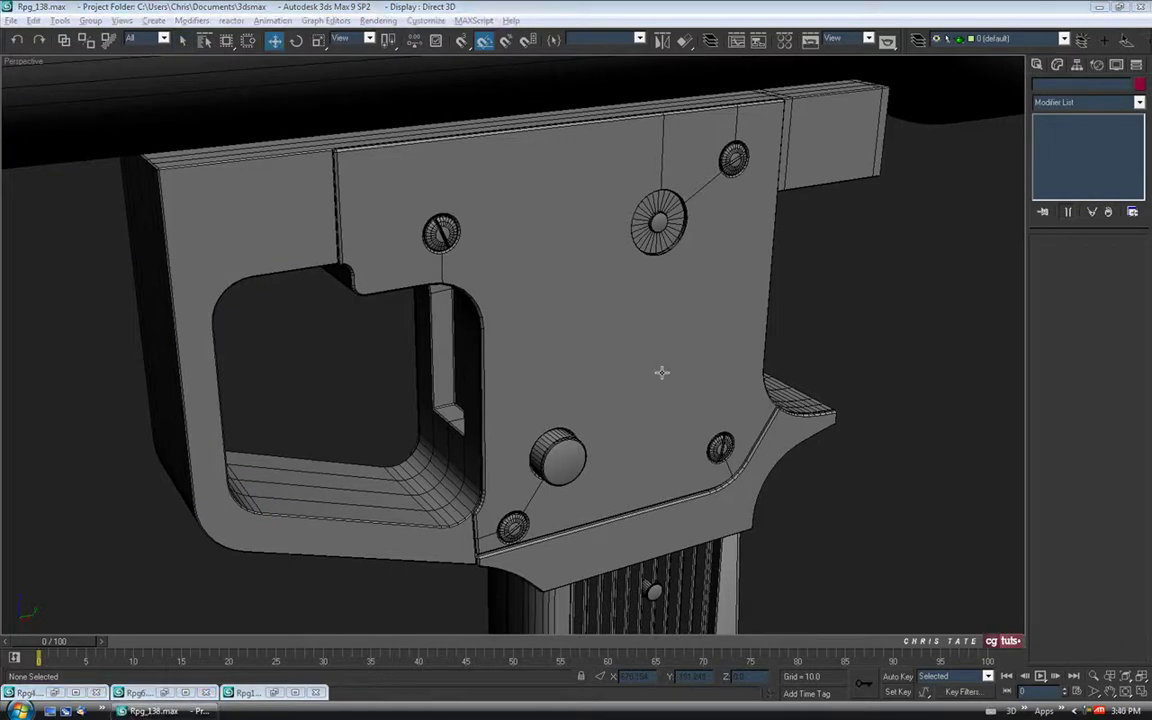
Isolate the two trigger housing objects and show them in a maximized Left view.
left_click_drag(232, 363, 141, 455)
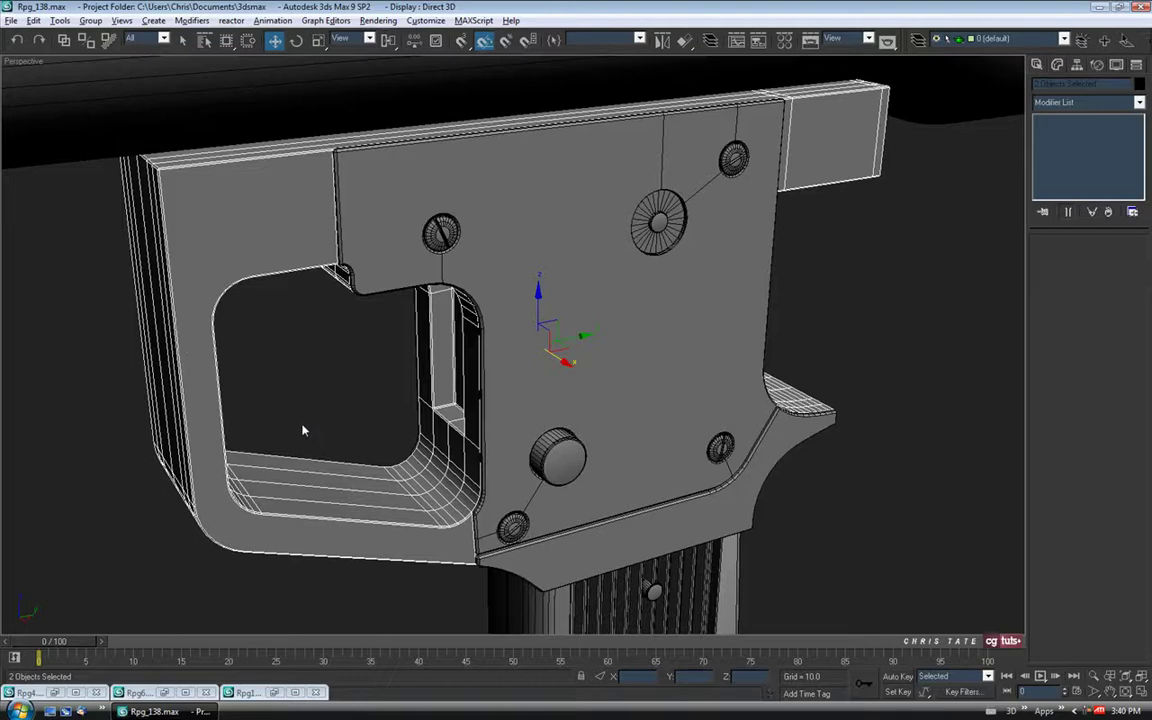
key("alt+q")
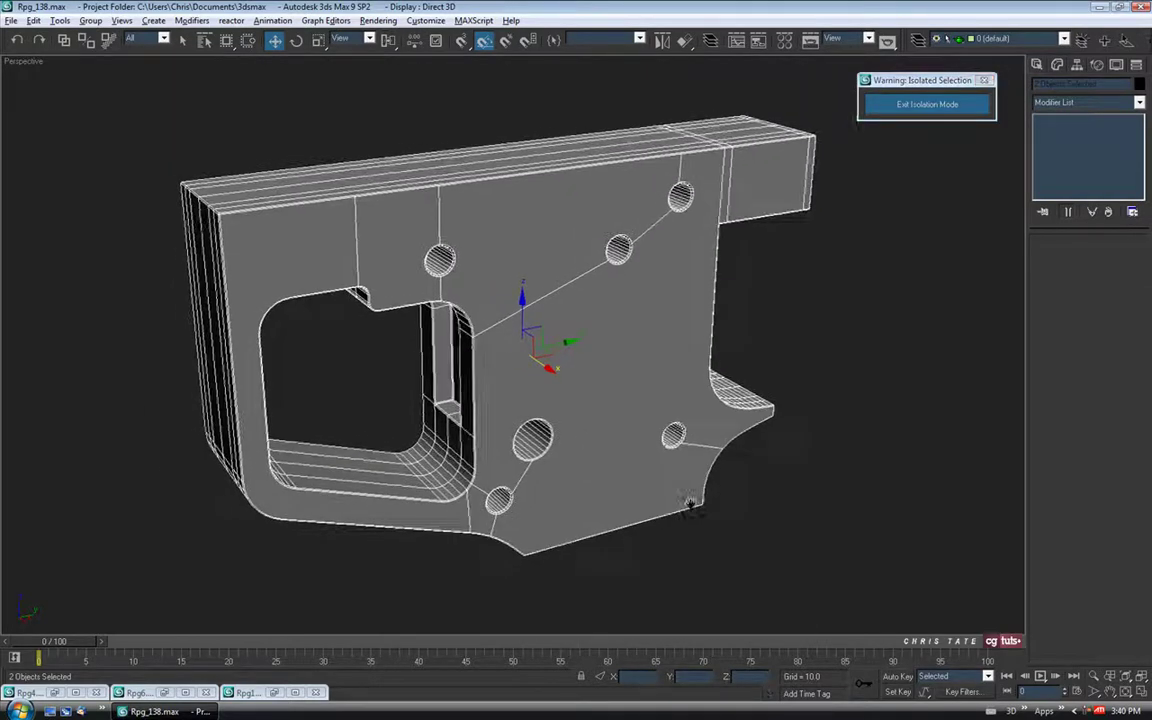
key("alt+w")
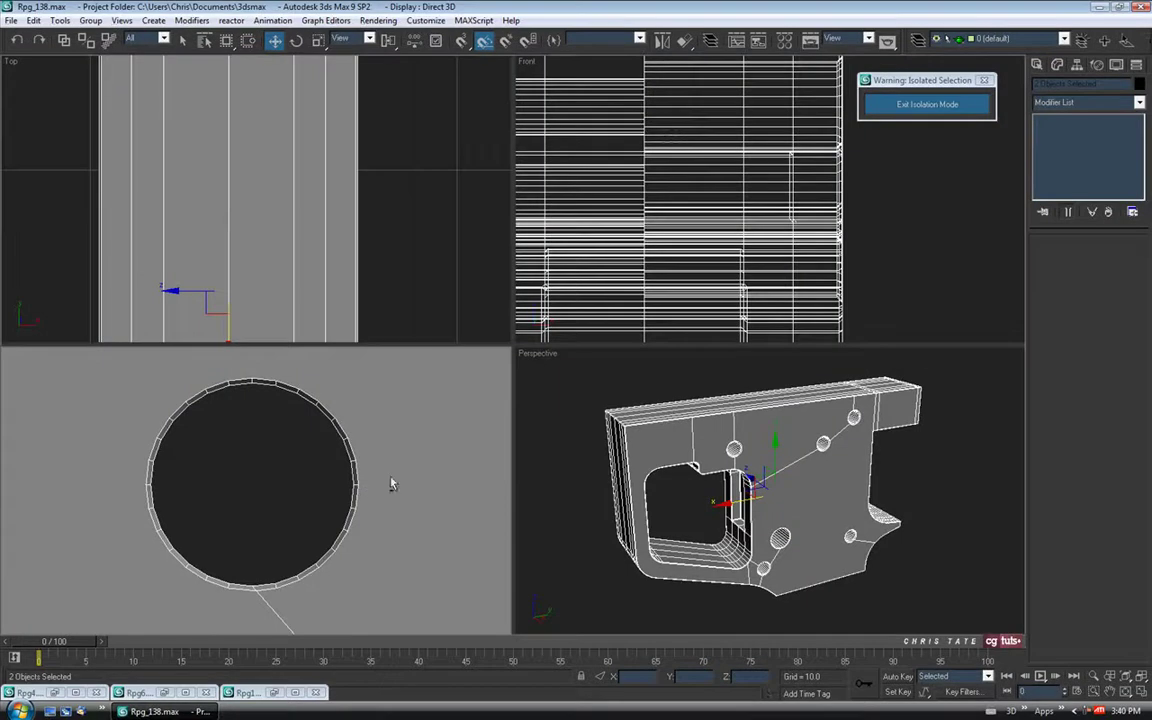
key("alt+w")
scroll(418, 425, "down", 3)
scroll(425, 416, "down", 8)
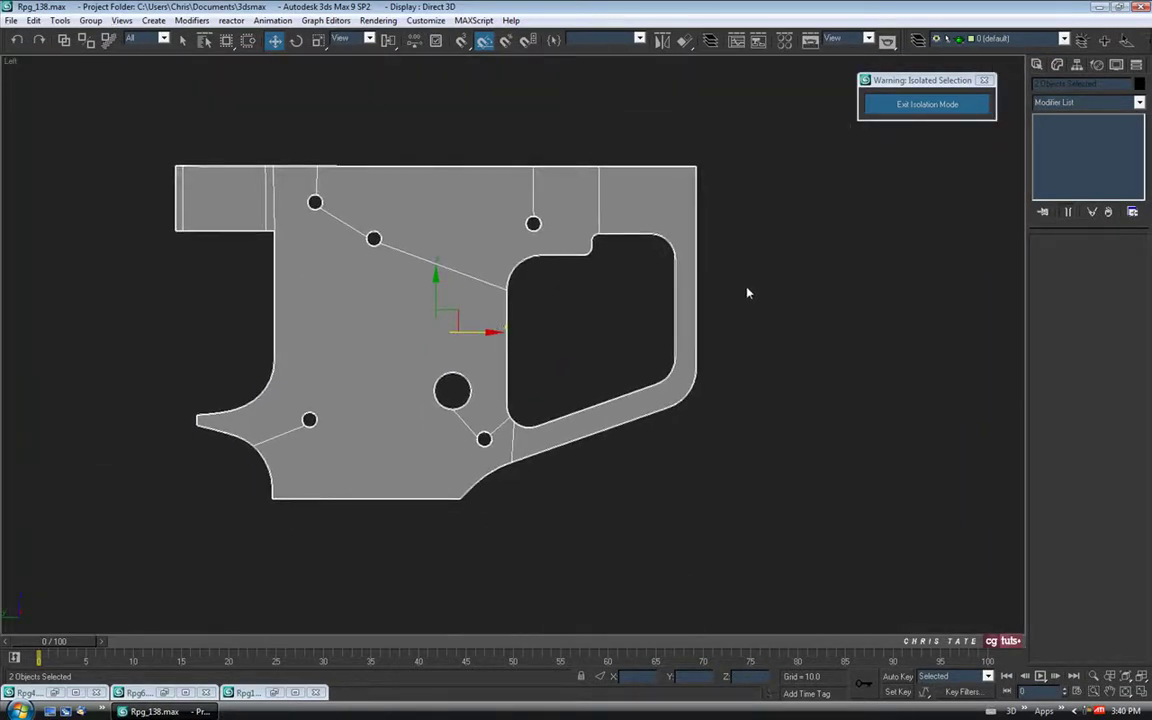
Unhide the Blueprint object behind the isolated trigger housing.
right_click(779, 262)
left_click(816, 200)
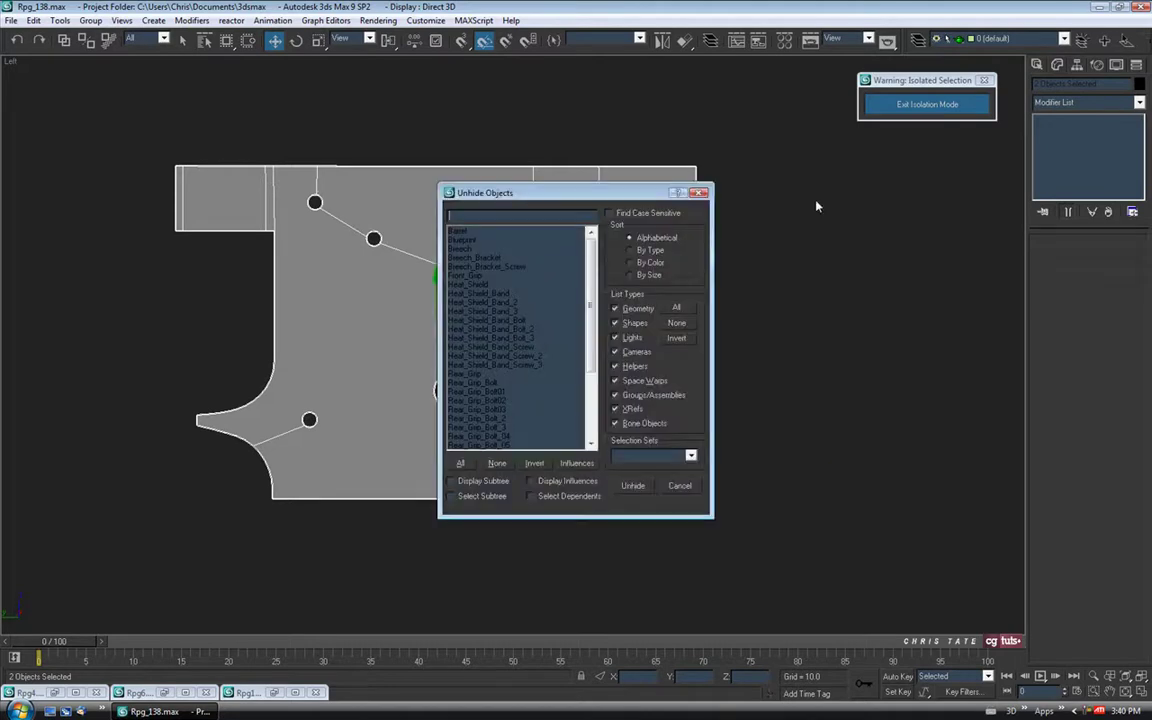
left_click(460, 241)
left_click(633, 486)
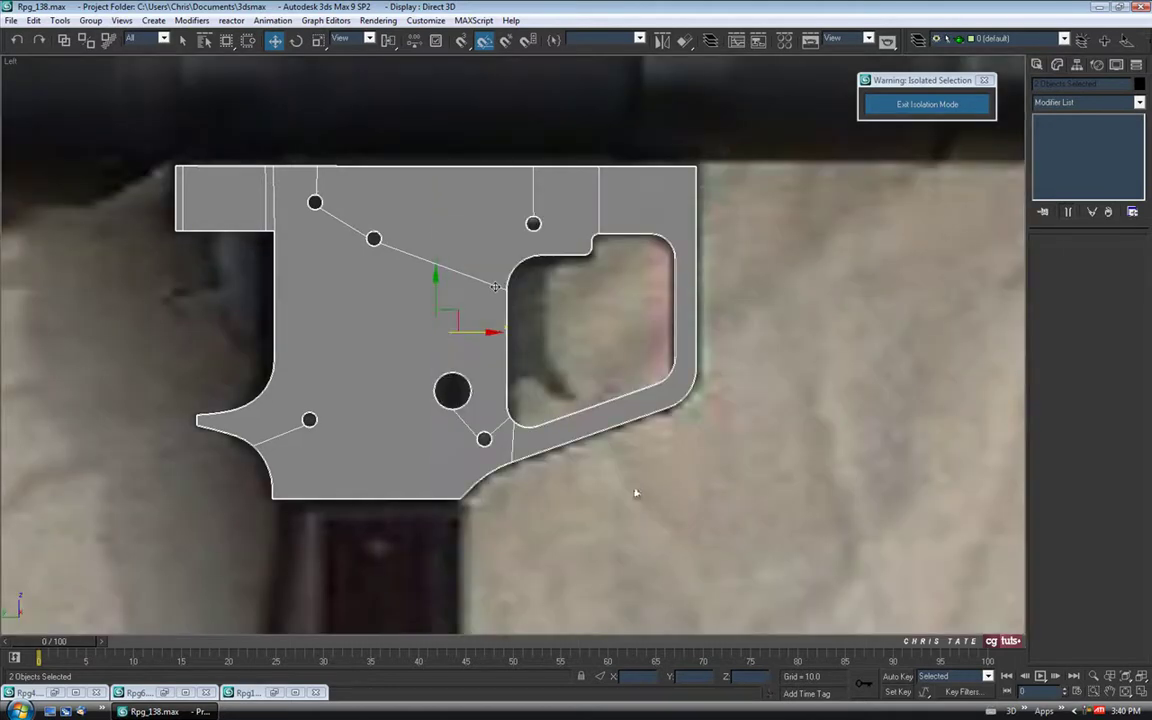
Check the trigger in the reference photo and draw a box over the blueprint's trigger, about 17.6 long, 8.2 wide and 4.4 high.
scroll(555, 280, "up", 4)
middle_click_drag(525, 276, 557, 300)
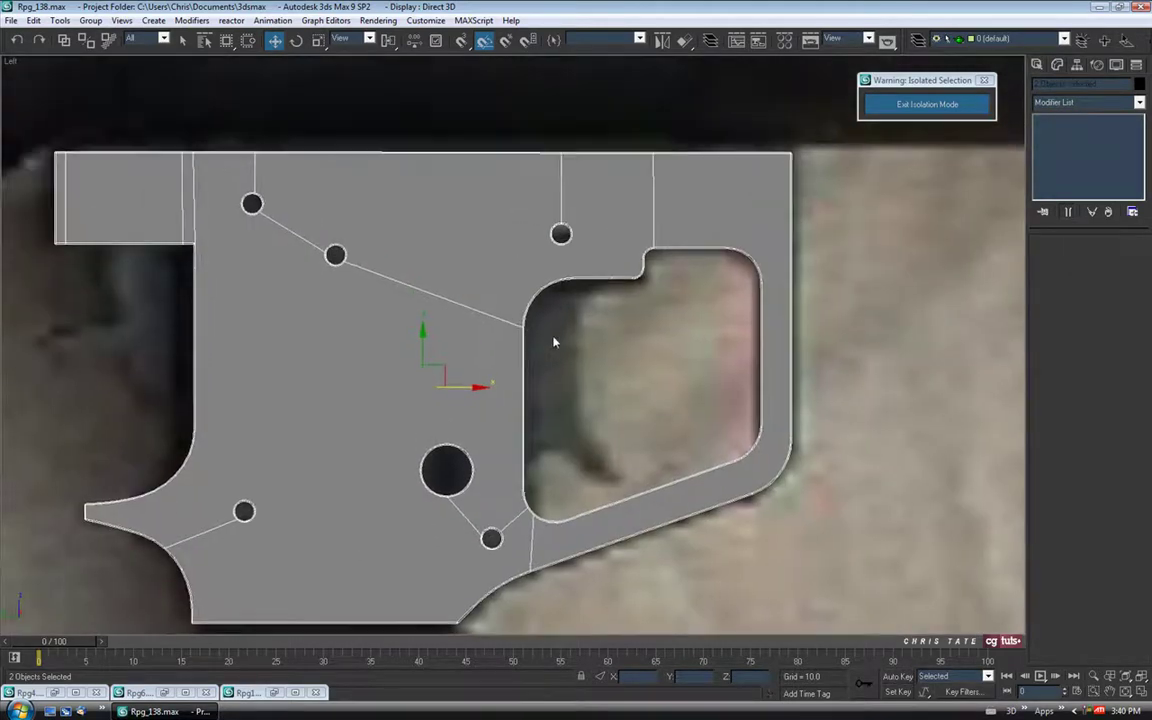
scroll(455, 463, "up", 2)
middle_click_drag(442, 460, 462, 397)
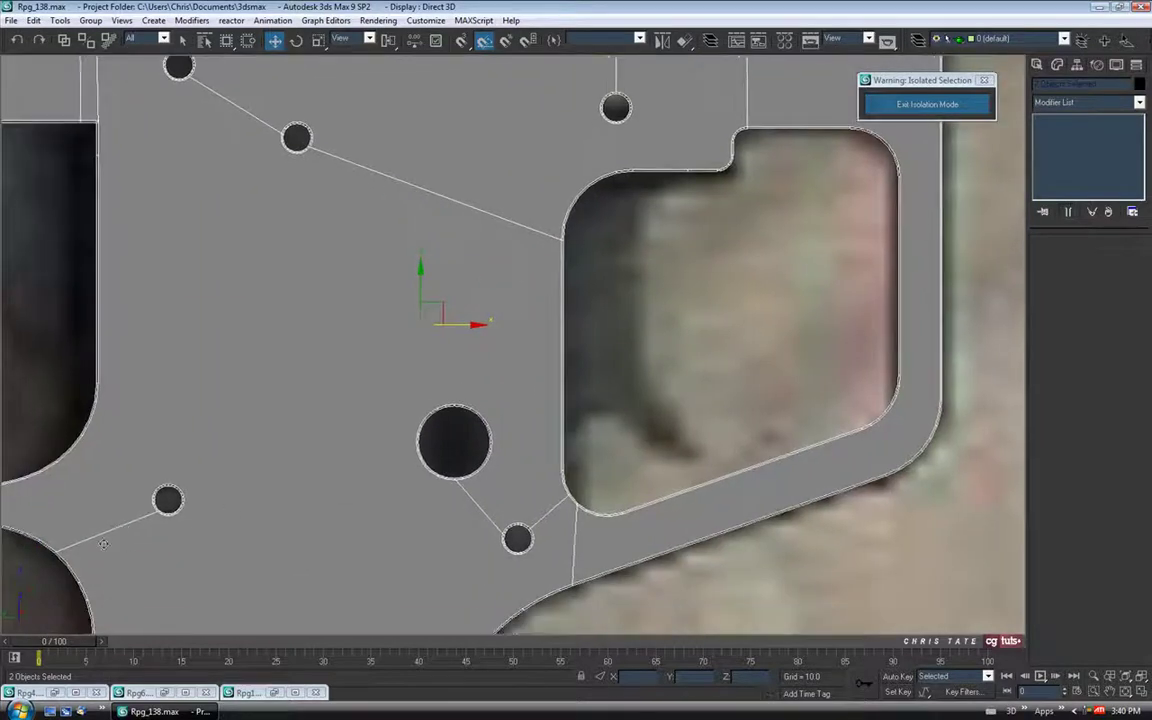
left_click(55, 692)
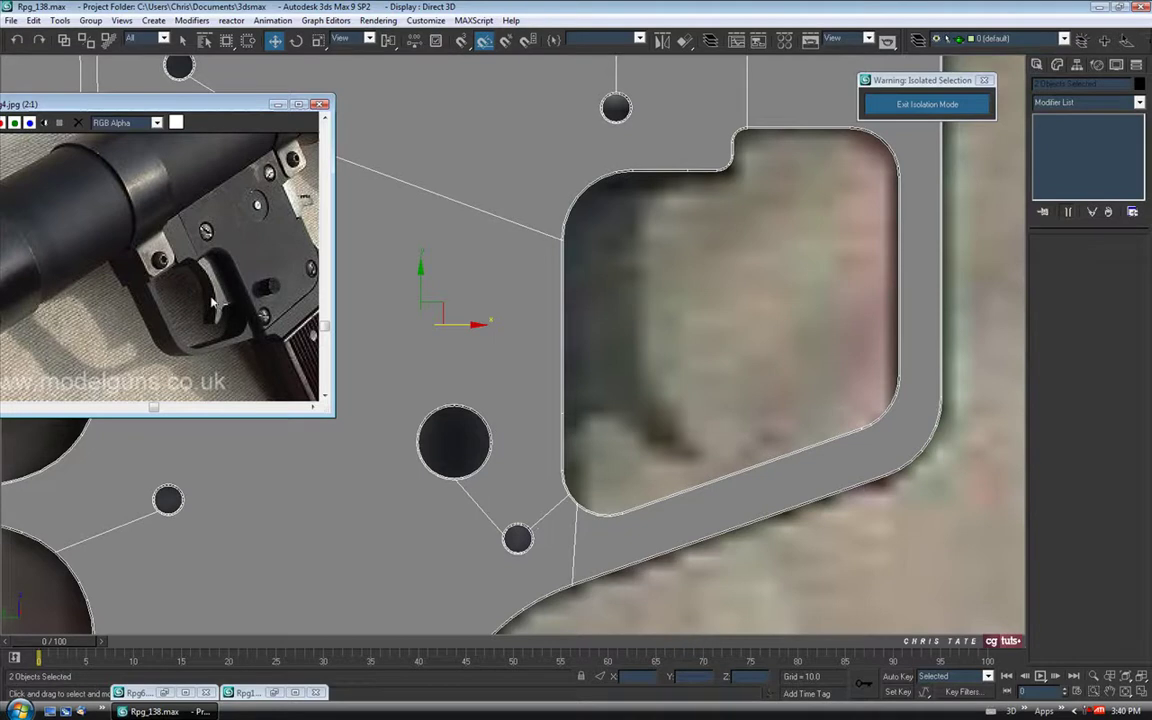
left_click(279, 105)
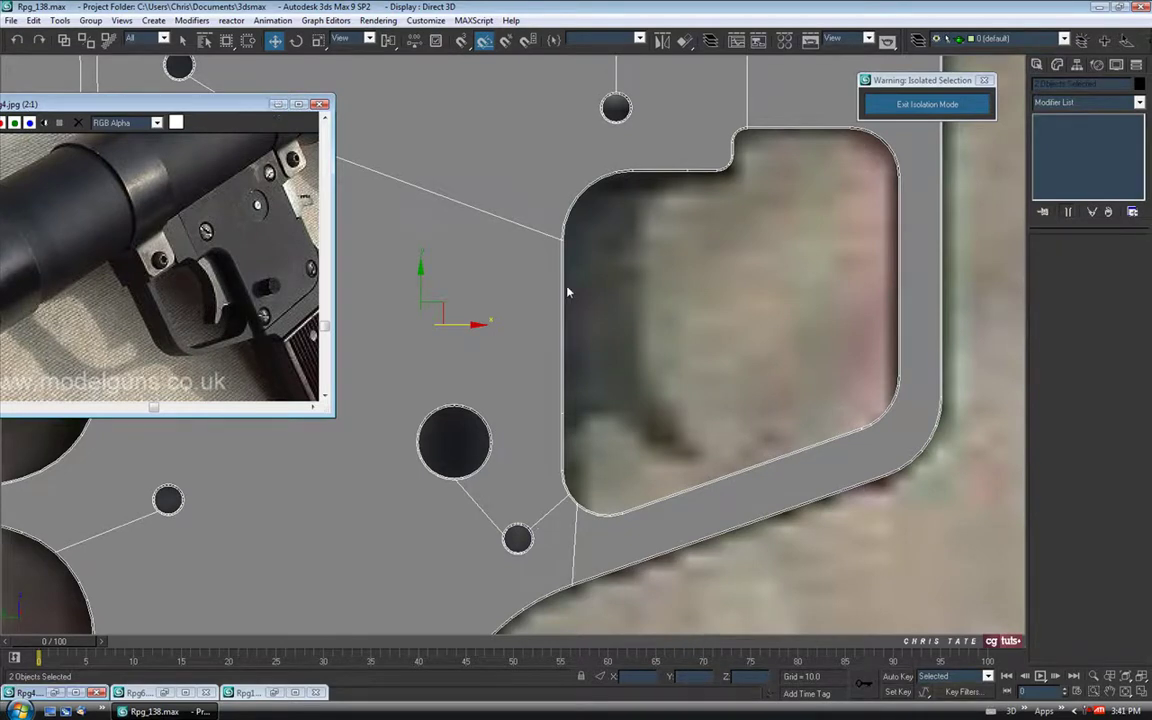
middle_click_drag(567, 291, 484, 300)
left_click(1037, 66)
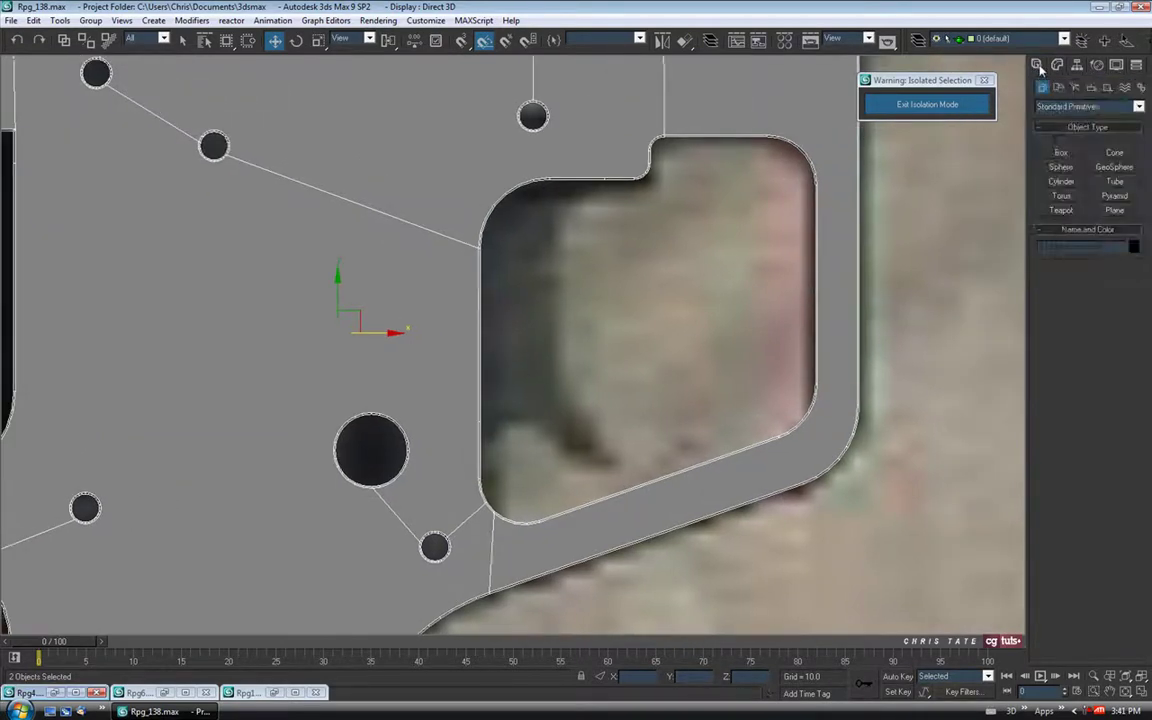
left_click(1060, 155)
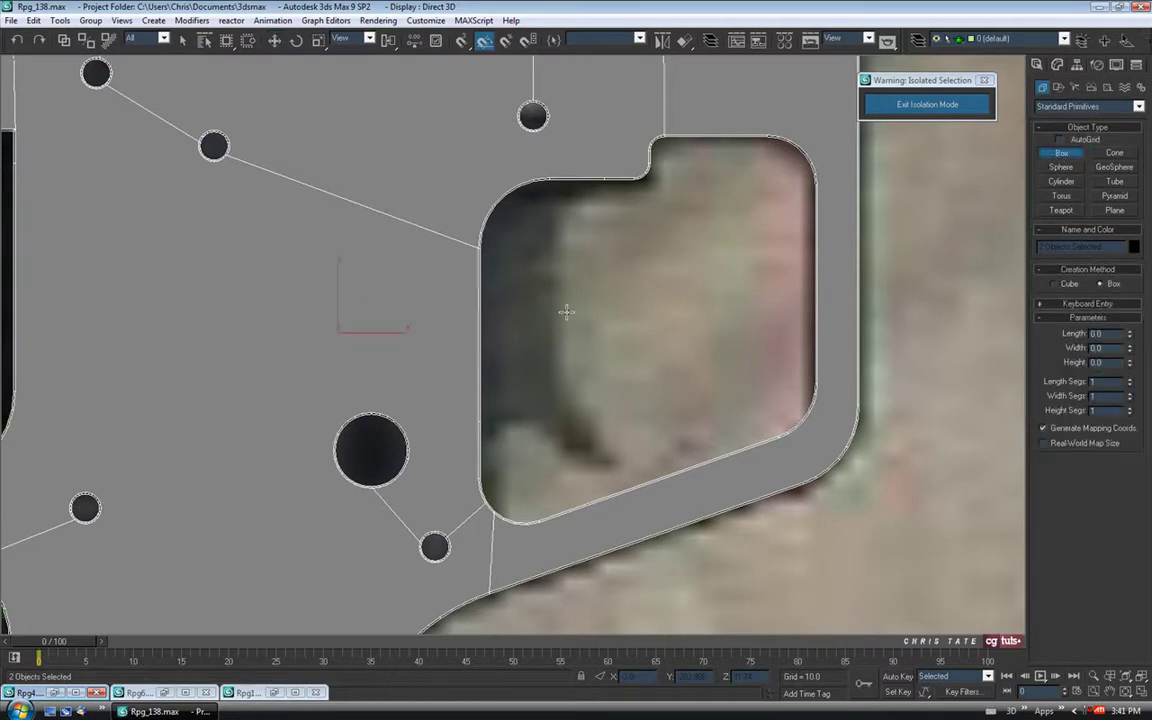
left_click_drag(565, 180, 450, 427)
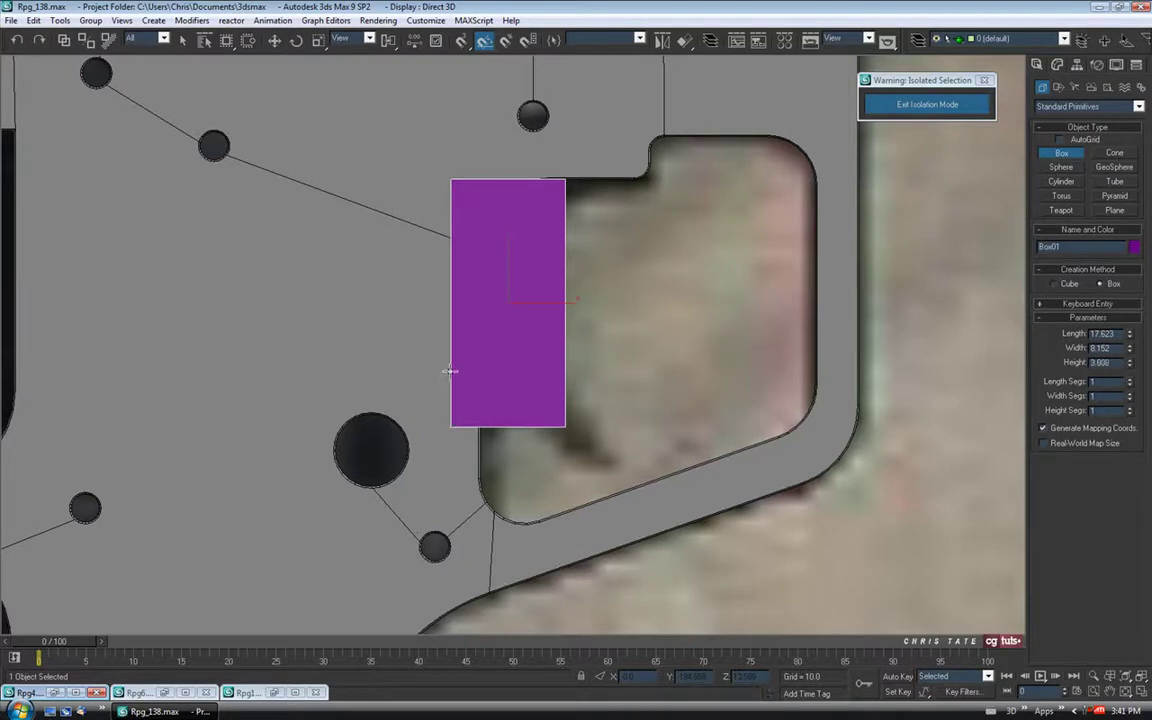
Set the box's object color to black and apply the blue 03 - Default material to it.
left_click(1133, 246)
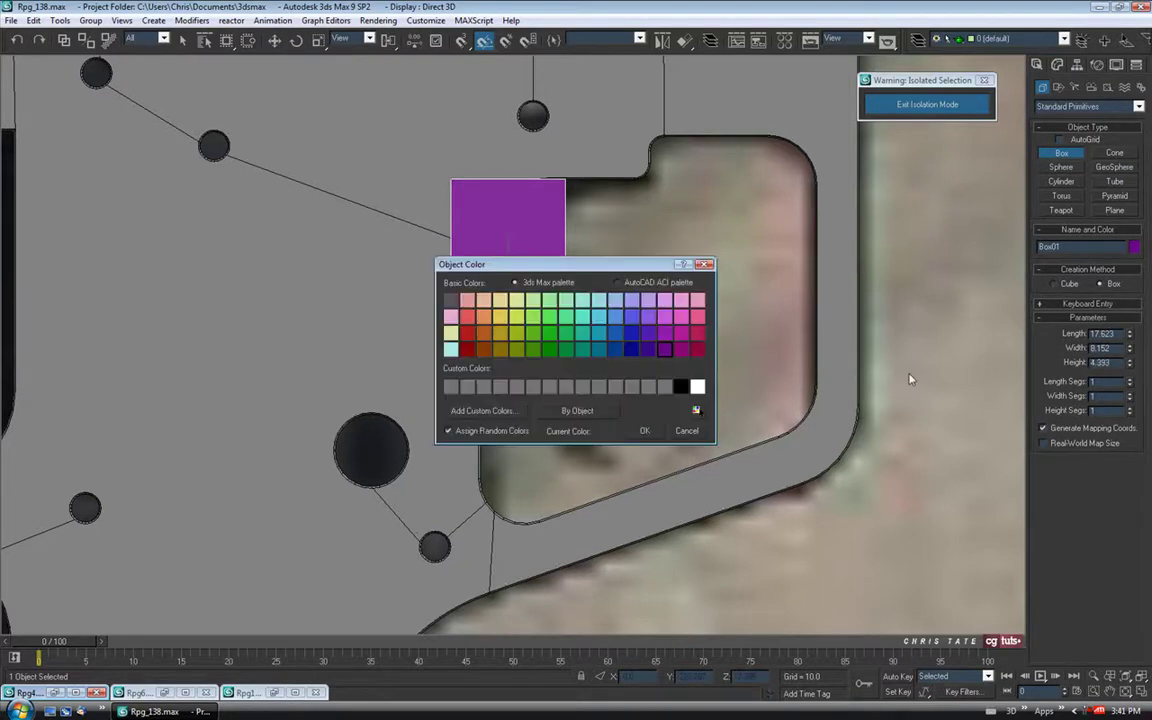
left_click(644, 431)
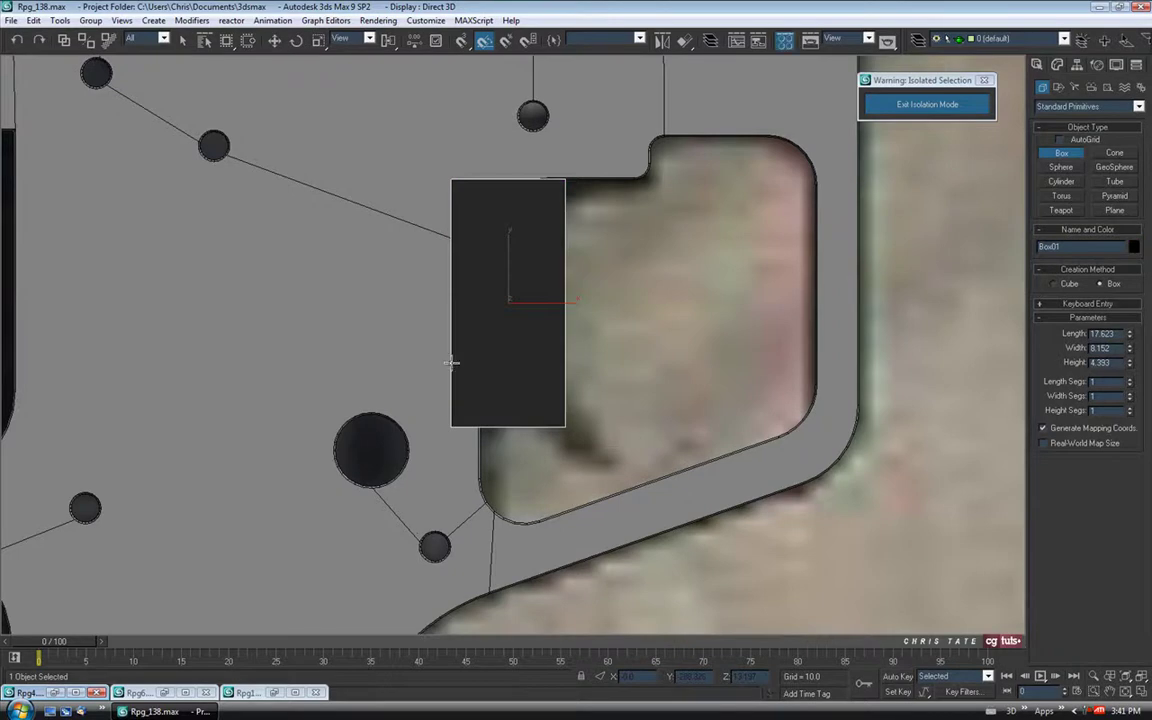
key("m")
left_click_drag(184, 150, 553, 301)
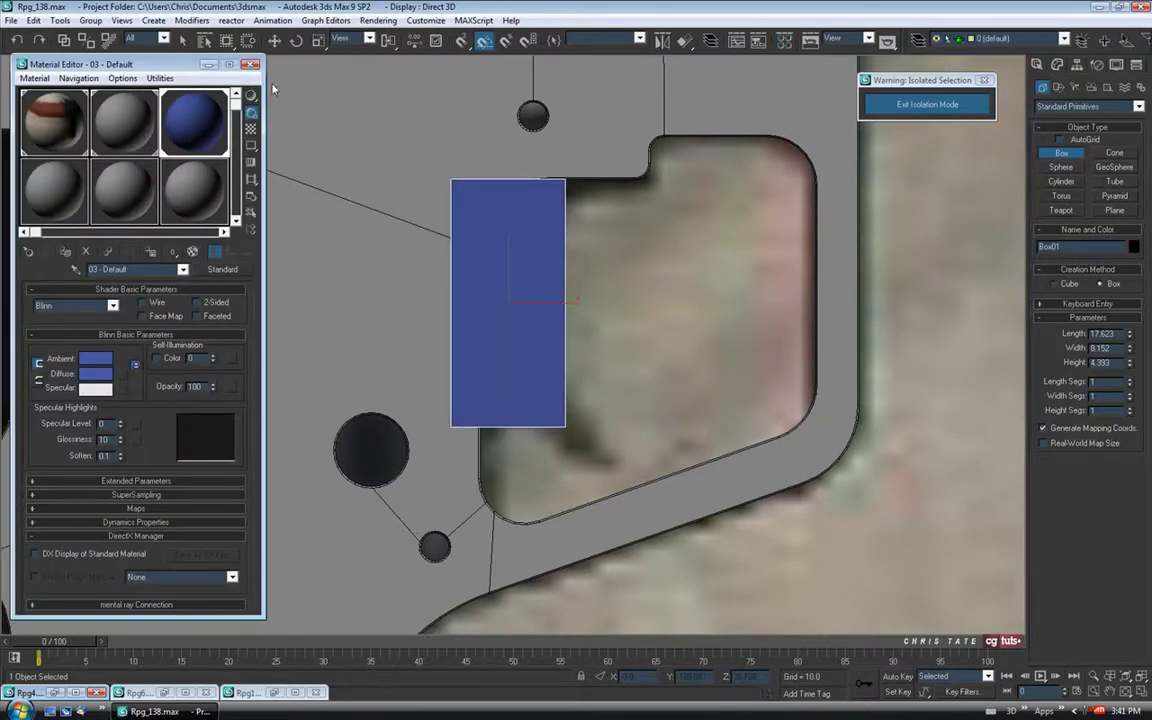
left_click(251, 64)
Move the box into the trigger housing's opening in the Perspective view.
left_click(1138, 690)
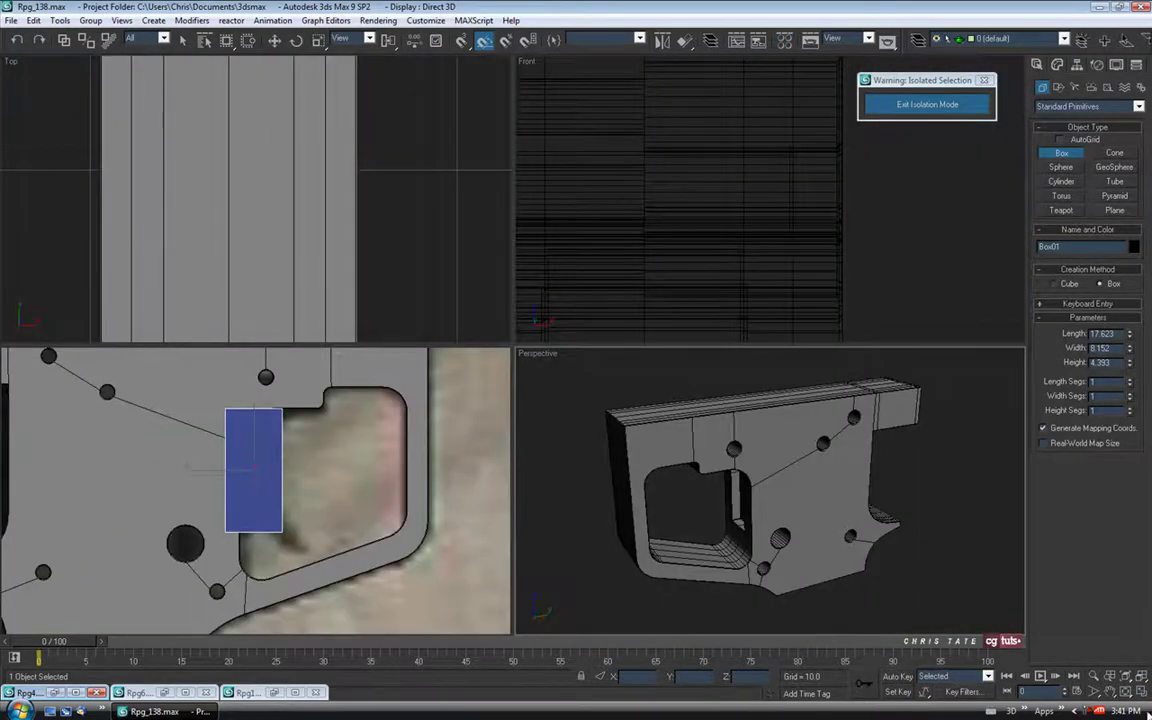
left_click(1142, 695)
scroll(597, 365, "down", 5)
middle_click_drag(517, 339, 530, 405)
scroll(408, 318, "down", 3)
left_click(274, 42)
left_click_drag(100, 117, 567, 488)
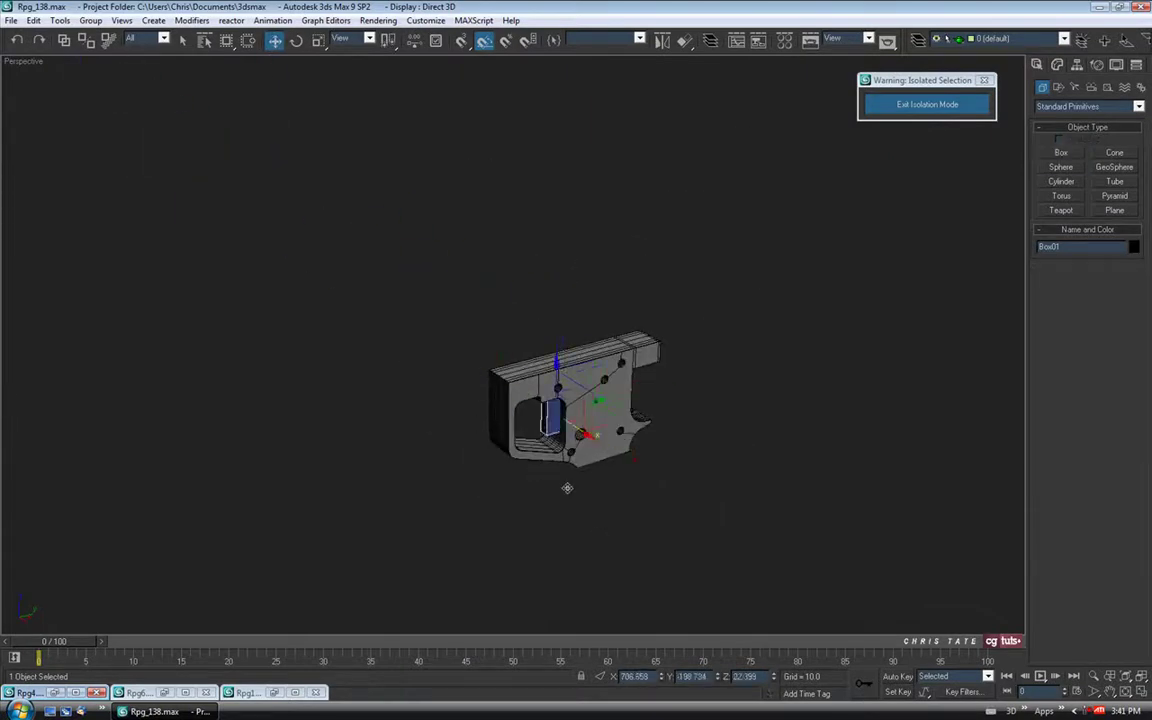
Shift the box about 0.8 along negative X in the Front view toward the middle of the housing slot.
key("alt+w")
right_click(690, 290)
key("alt+w")
middle_click_drag(666, 414, 735, 245)
scroll(689, 265, "down", 6)
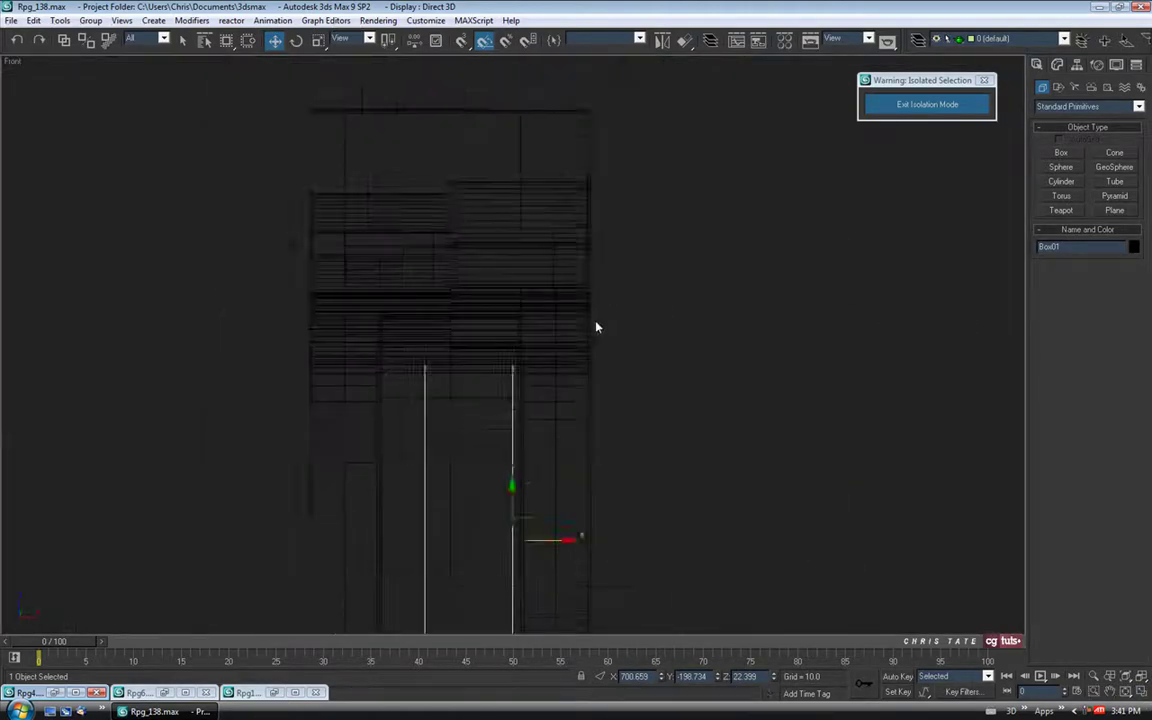
middle_click_drag(596, 327, 615, 165)
left_click_drag(573, 380, 557, 382)
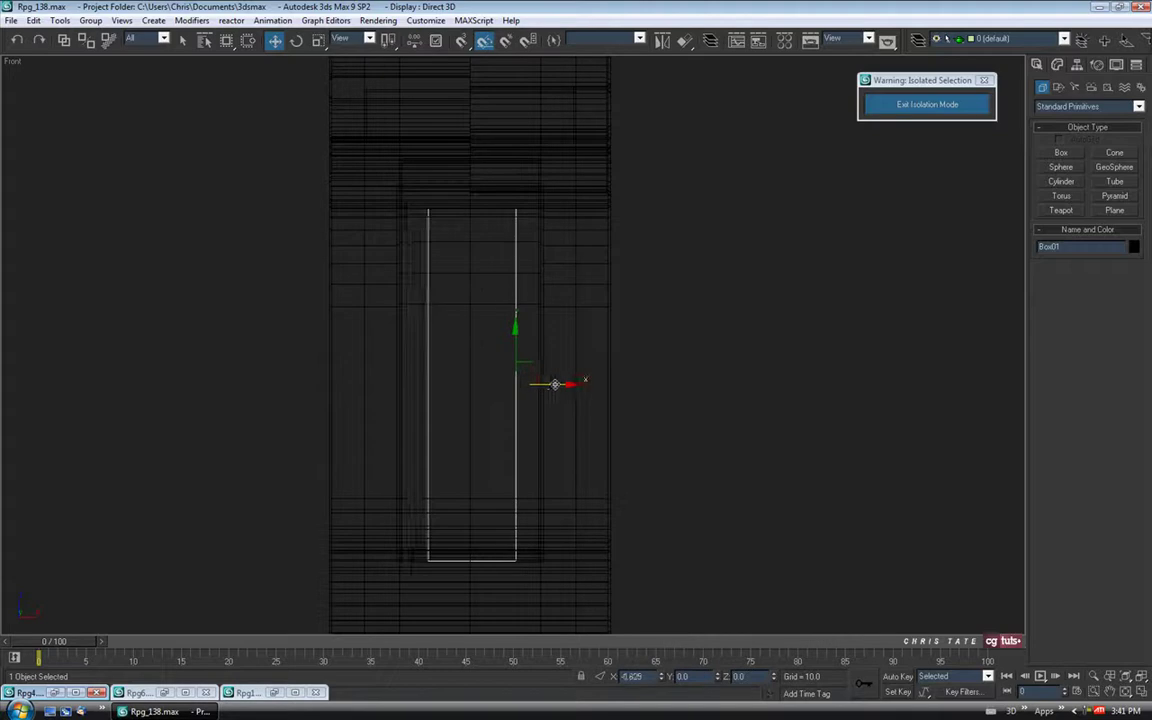
Center the box's pivot point to the object.
left_click(1077, 65)
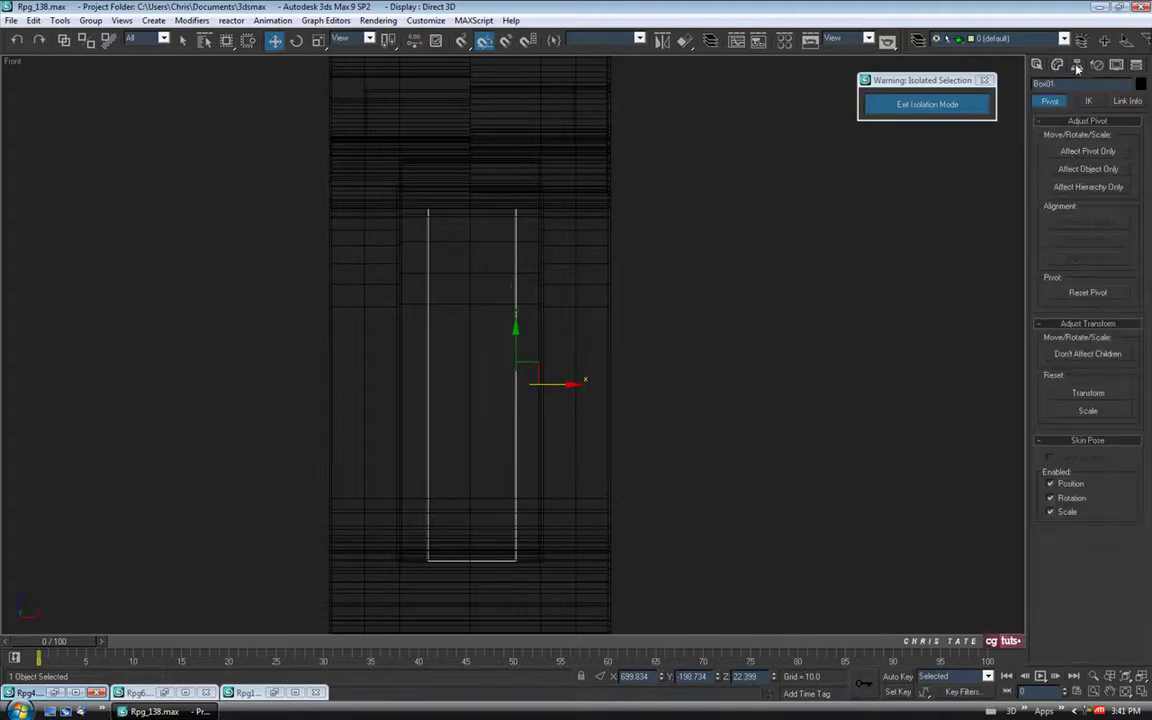
left_click(1087, 151)
left_click(1085, 222)
left_click(1078, 152)
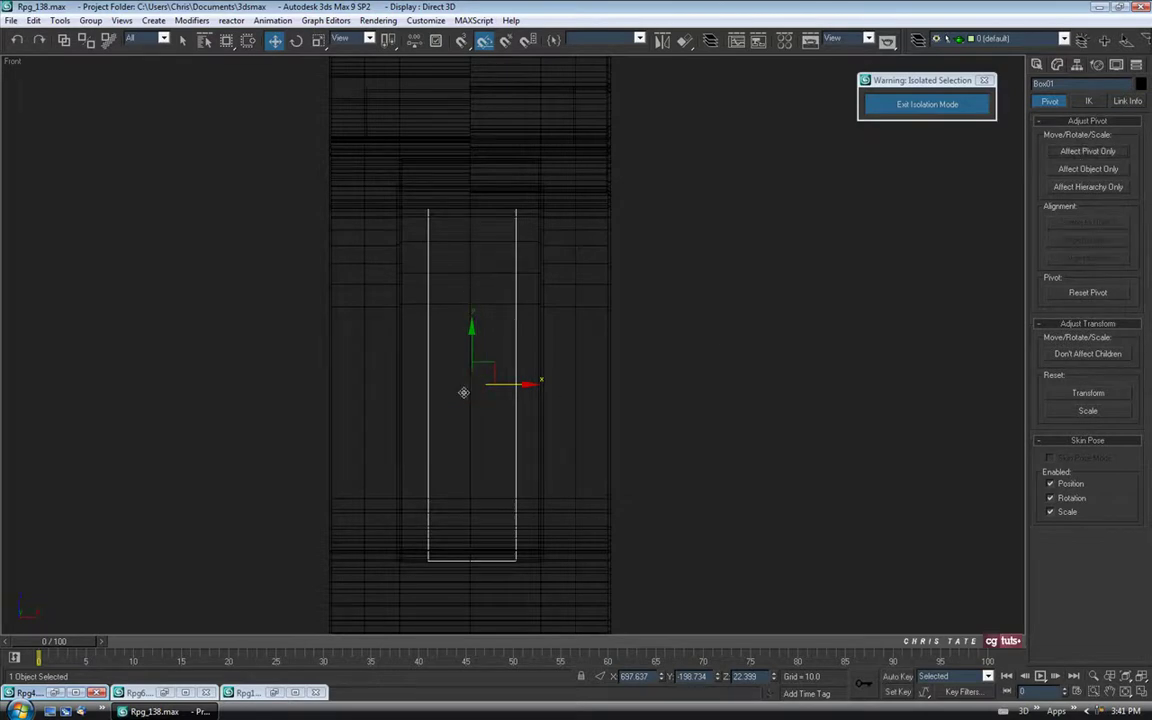
Nudge the box along X onto the housing's centre line at X 697.553 and frame it in the Perspective view.
scroll(470, 372, "up", 5)
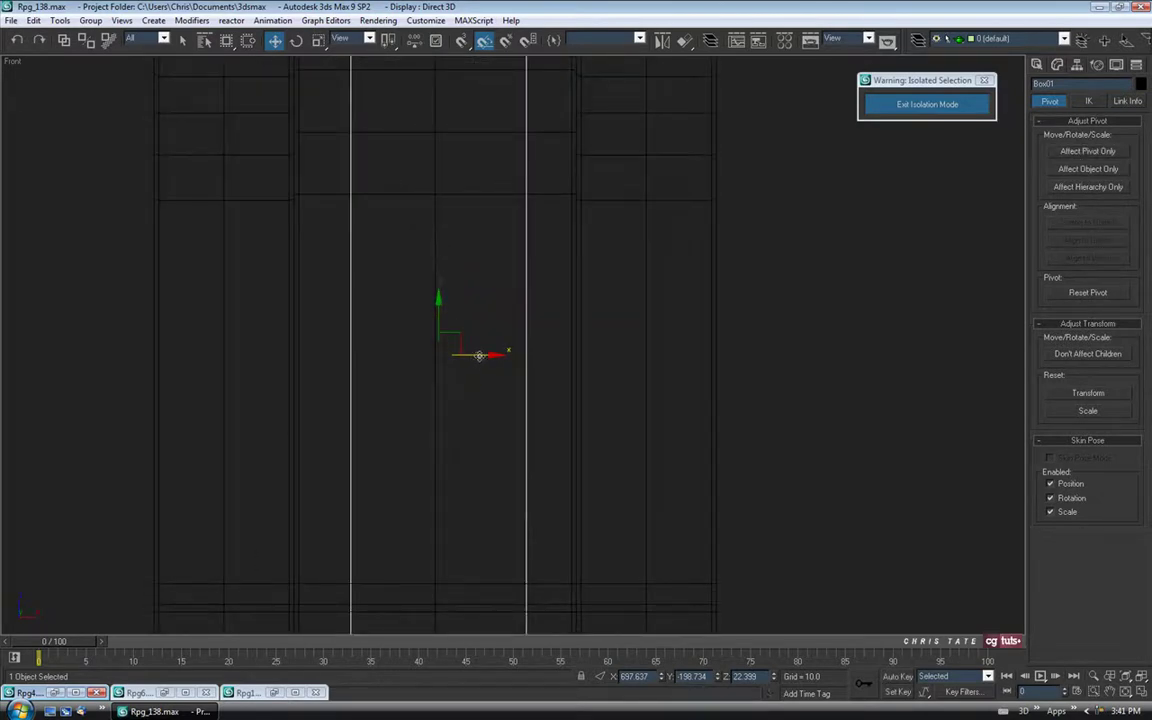
left_click_drag(477, 355, 468, 340)
scroll(518, 340, "down", 3)
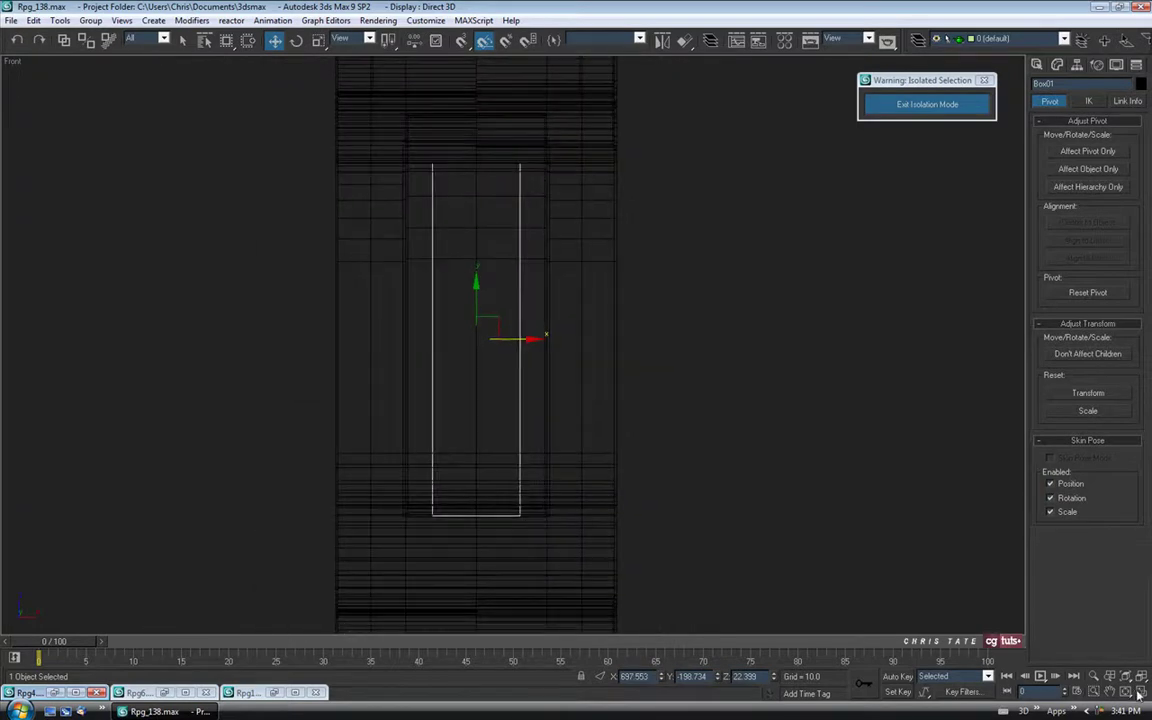
left_click(1139, 694)
middle_click_drag(784, 558, 783, 549)
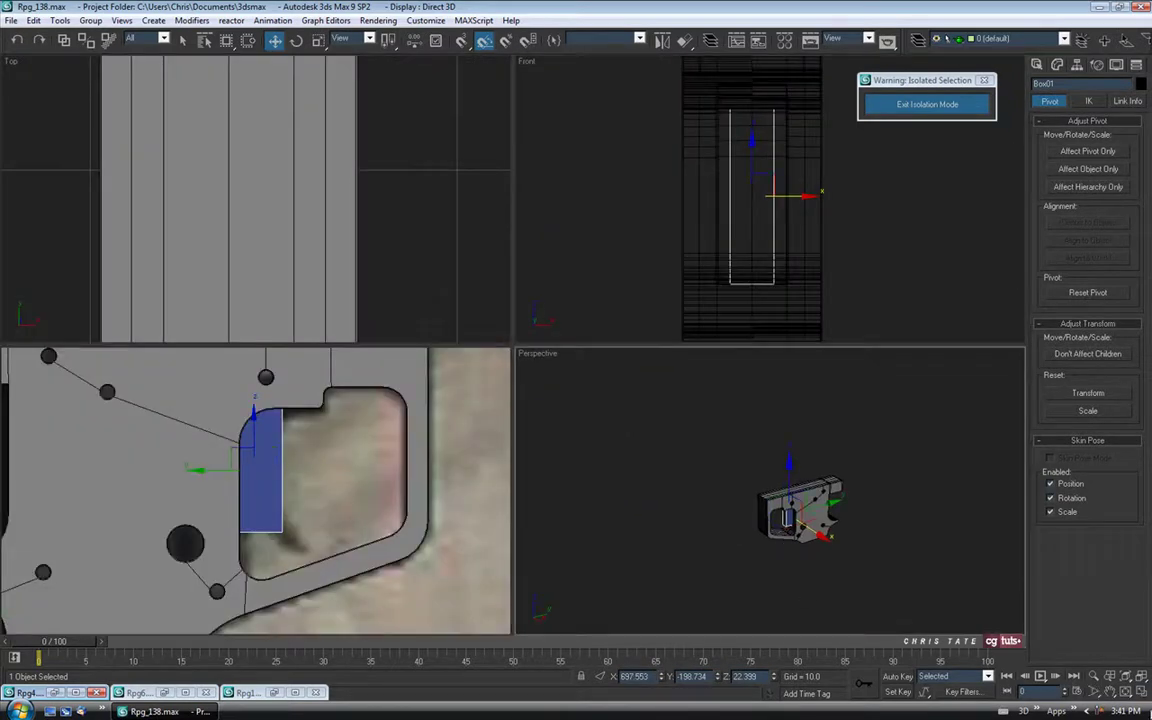
left_click(1140, 693)
key("z")
middle_click_drag(661, 487, 600, 440, "alt")
scroll(611, 489, "down", 5)
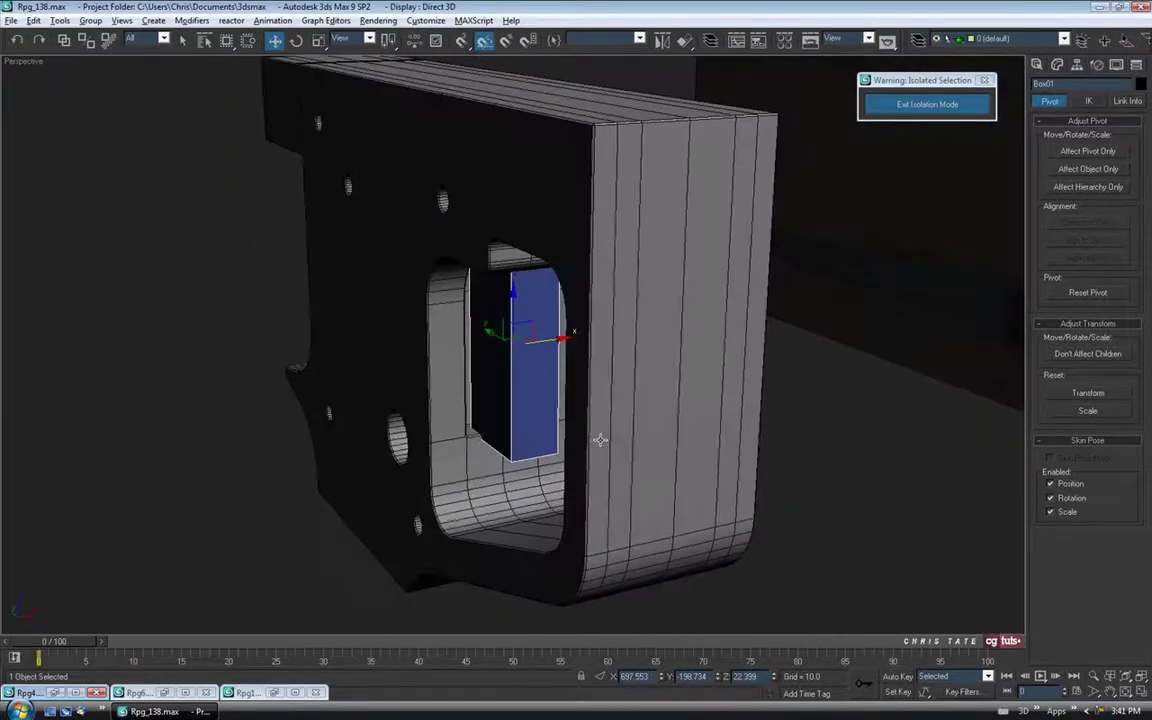
Set the height of the box inside the trigger opening to 5.0.
left_click(1059, 66)
middle_click_drag(611, 354, 690, 340, "alt")
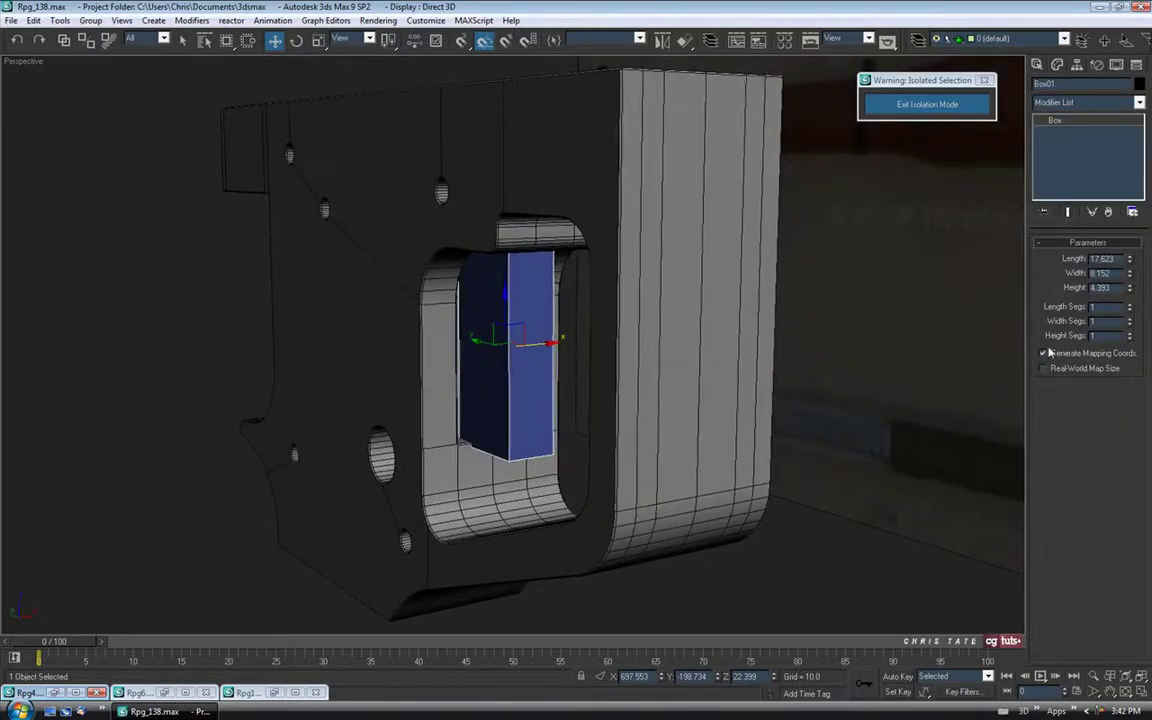
left_click_drag(1115, 287, 1046, 287)
type("5.0")
key("Return")
mouse_move(530, 308)
middle_mouse_down("alt")
mouse_move(550, 330)
mouse_move(450, 324)
mouse_move(528, 315)
middle_mouse_up("alt")
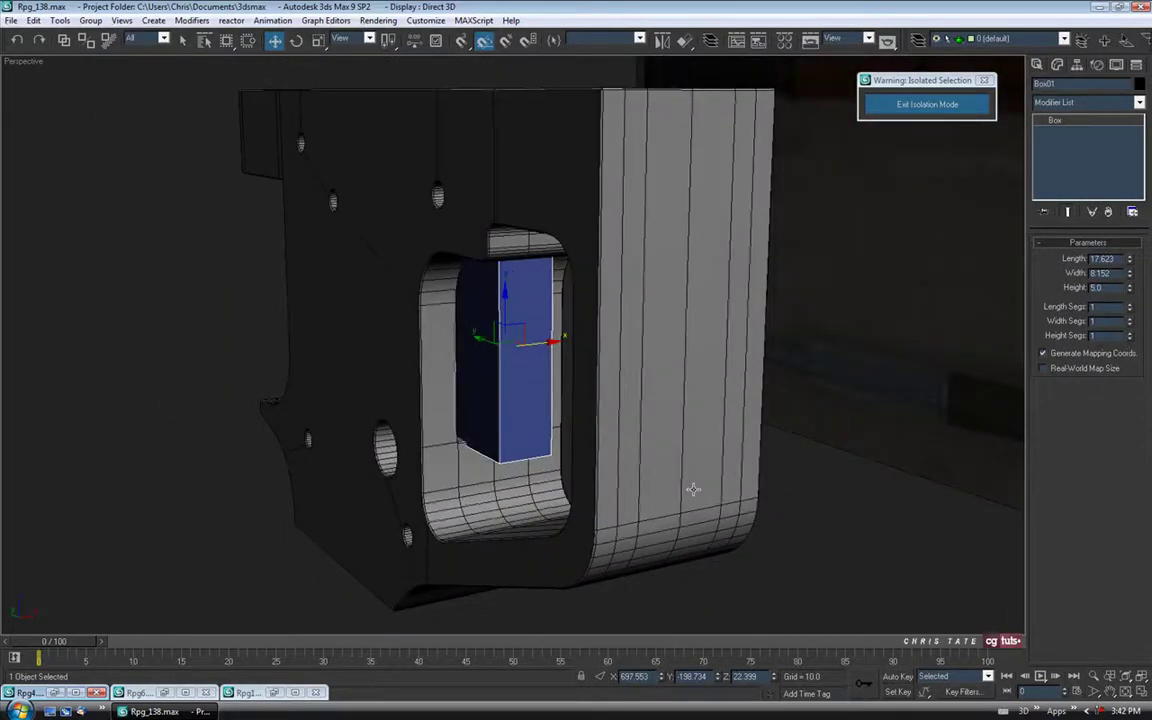
Show the box in wireframe in the Left view and convert it to an Editable Poly.
left_click(1140, 694)
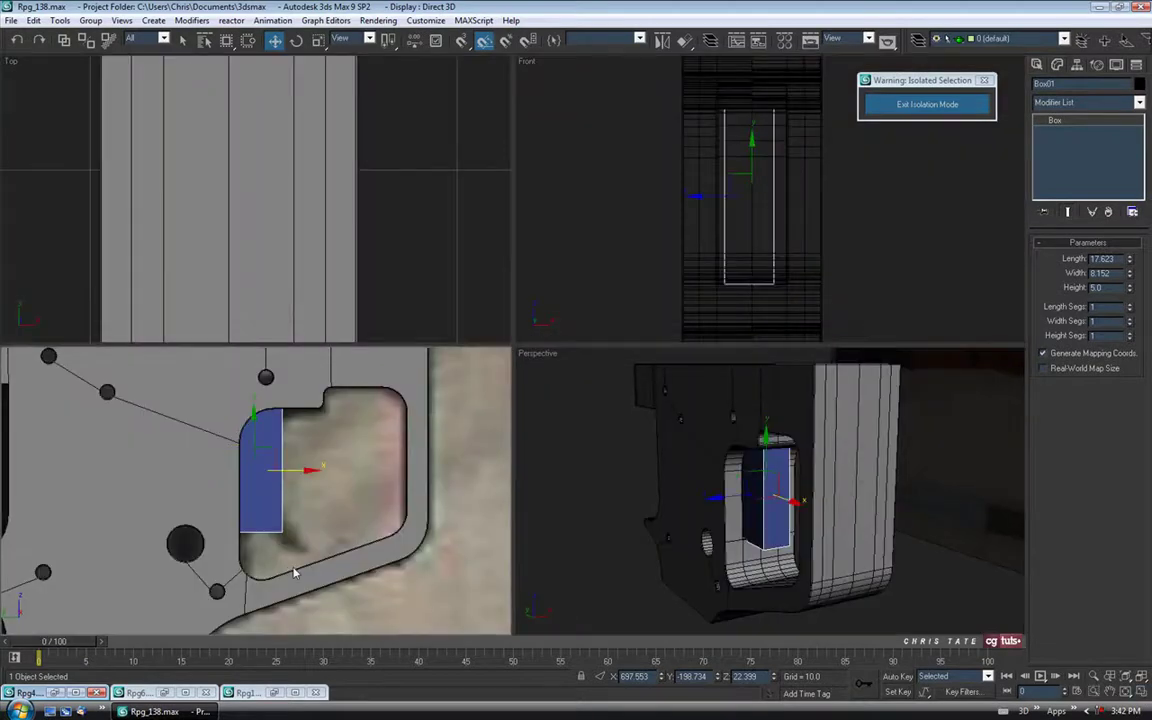
key("alt+w")
scroll(607, 446, "up", 5)
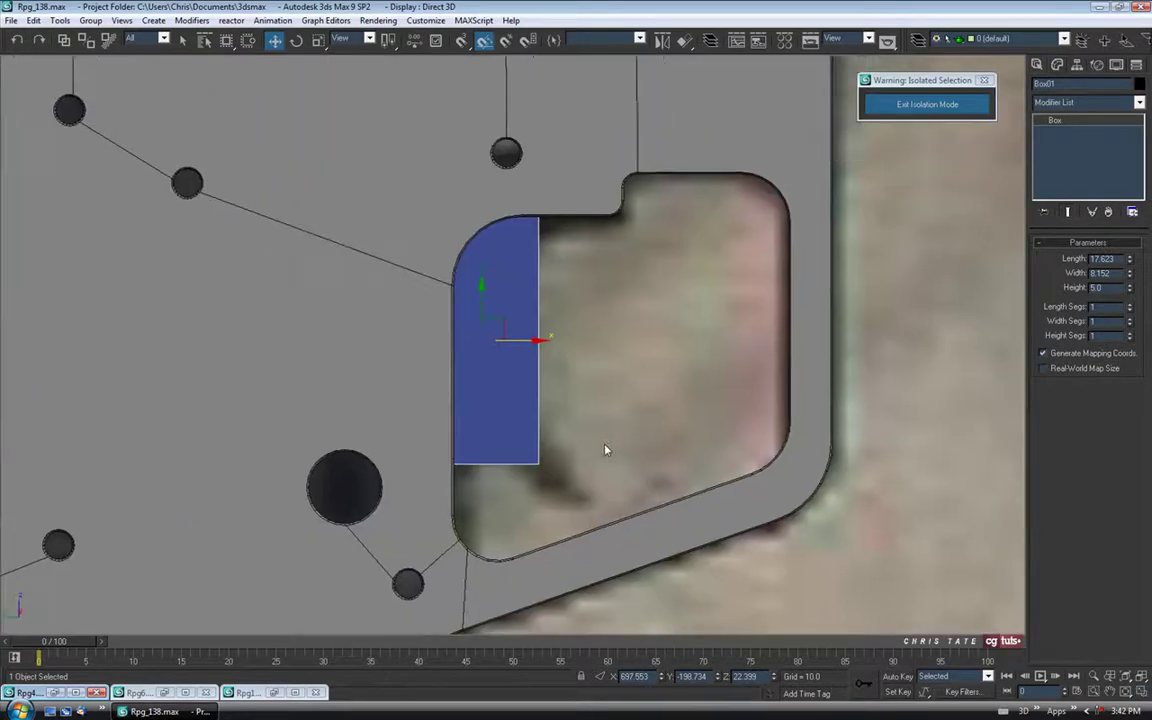
key("F3")
middle_click_drag(563, 368, 565, 424)
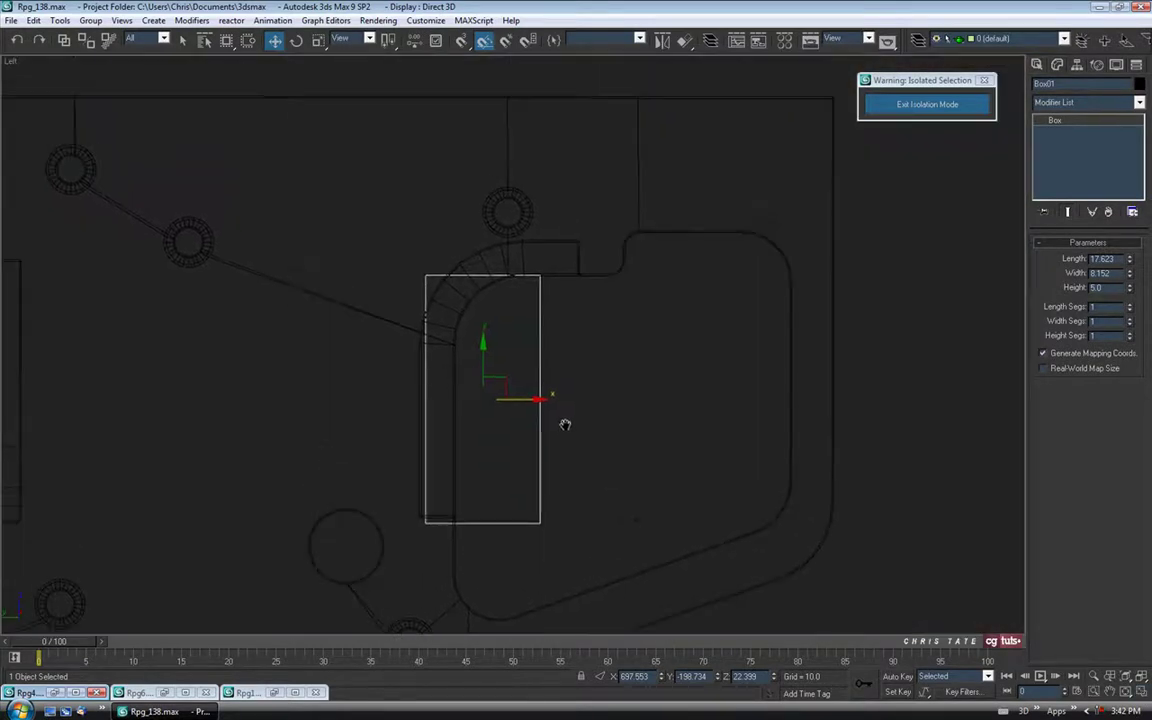
right_click(535, 336)
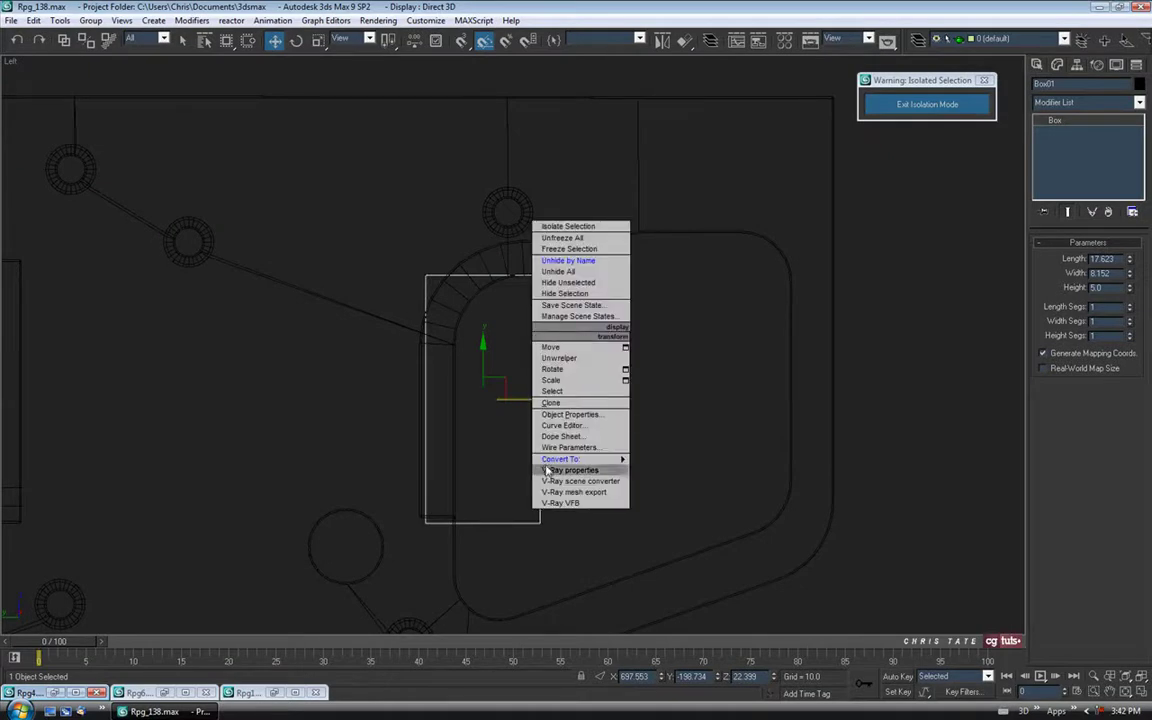
mouse_move(565, 459)
left_click(659, 470)
middle_click_drag(643, 470, 604, 391)
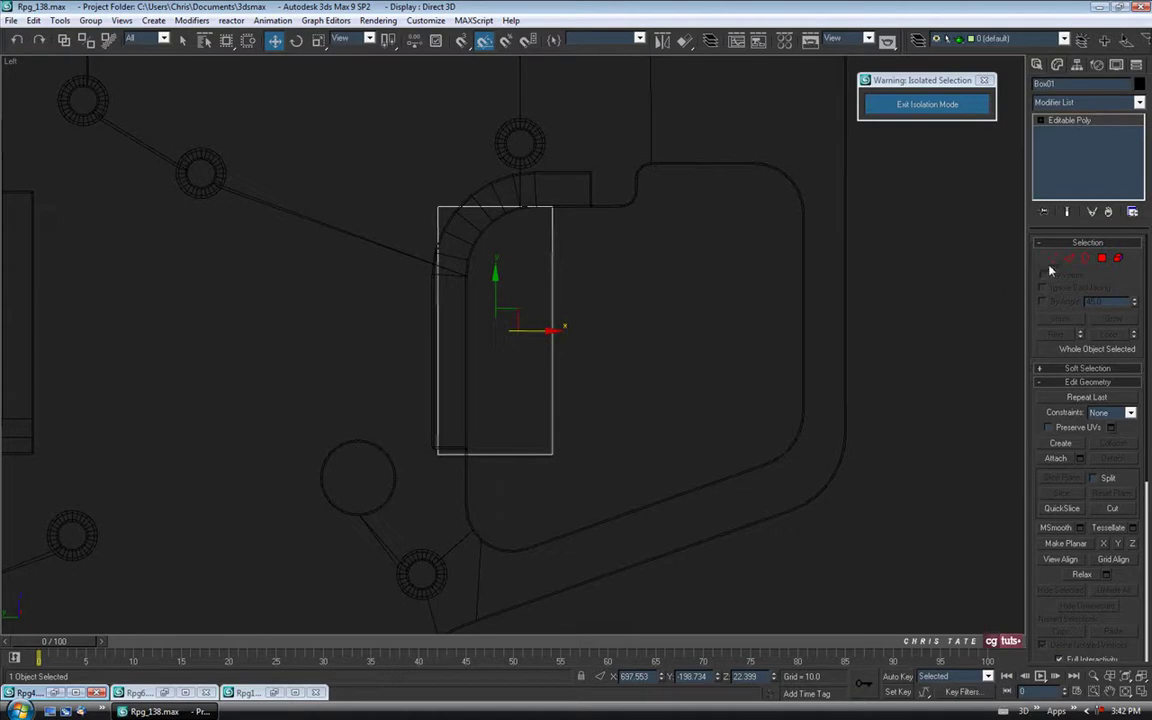
Align the box's vertices with the recess outline: raise the top row, shift the rear column slightly backward, raise the bottom row about 0.6.
left_click(1052, 259)
scroll(643, 424, "up", 5)
middle_click_drag(509, 391, 566, 434)
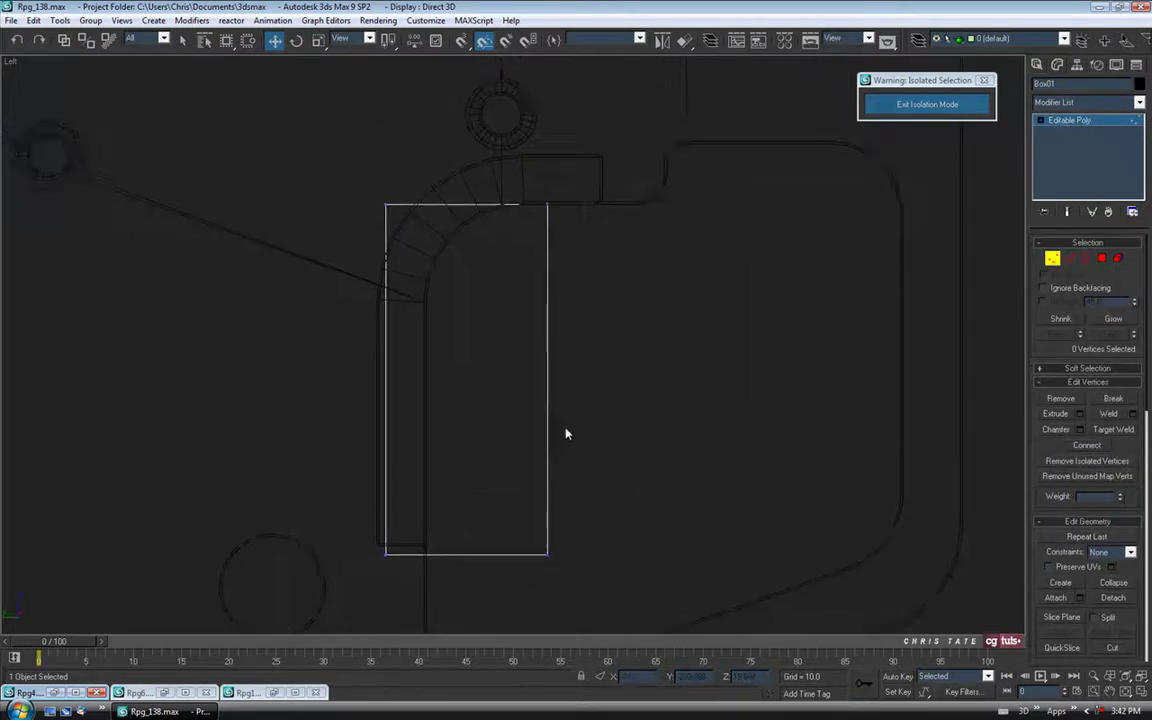
left_click_drag(363, 180, 556, 232)
left_click_drag(467, 162, 465, 69)
left_click_drag(350, 101, 398, 598)
left_click_drag(433, 356, 427, 356)
left_click_drag(355, 551, 583, 580)
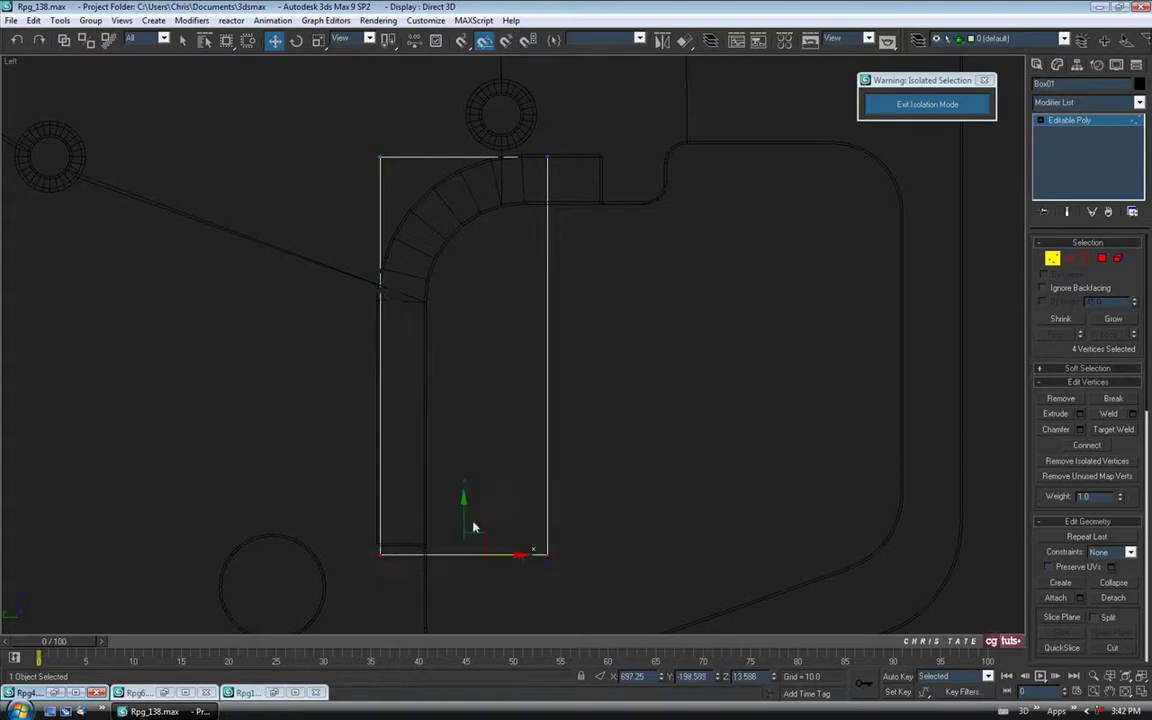
left_click_drag(462, 513, 463, 496)
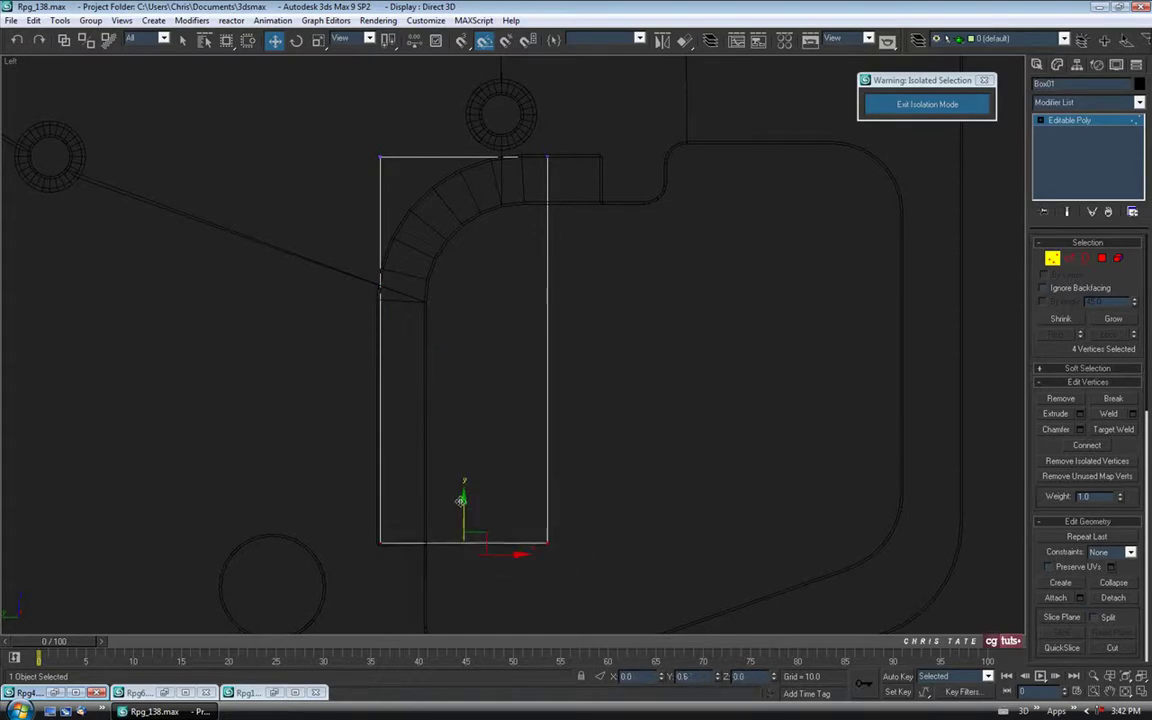
mouse_move(557, 413)
middle_mouse_down()
mouse_move(557, 433)
mouse_move(583, 432)
middle_mouse_up()
key("F3")
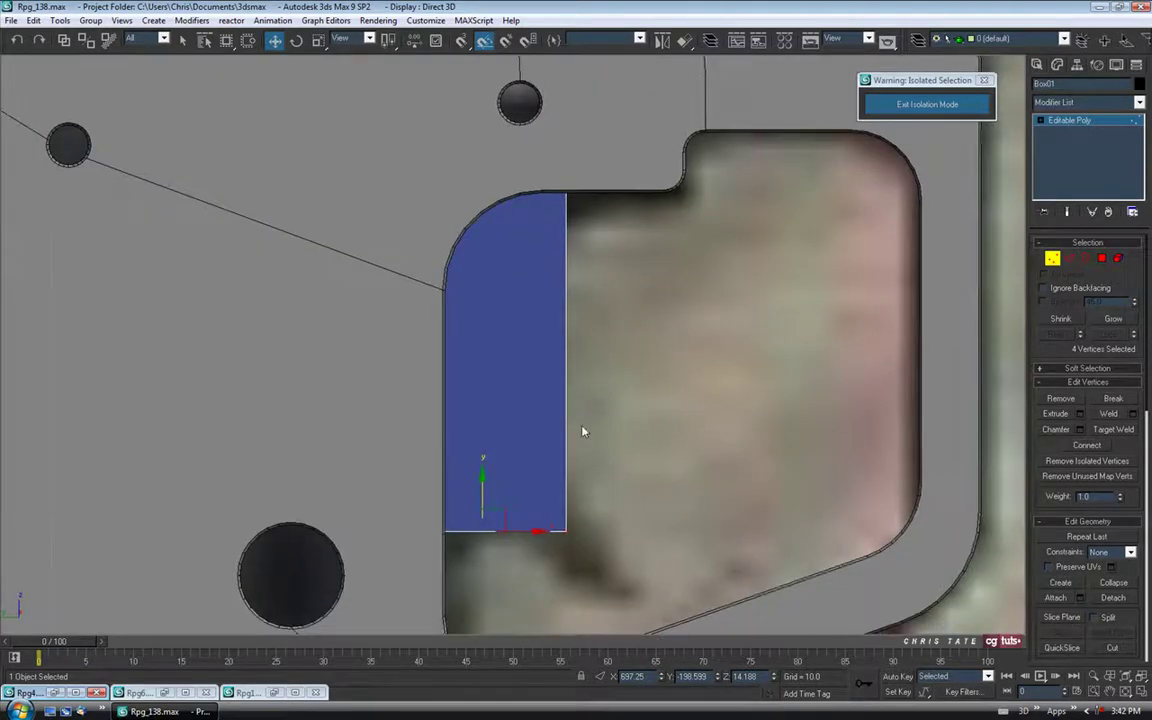
Check the trigger in the Rpg4 reference image and connect the box's vertical edges with 4 segments.
left_click(56, 692)
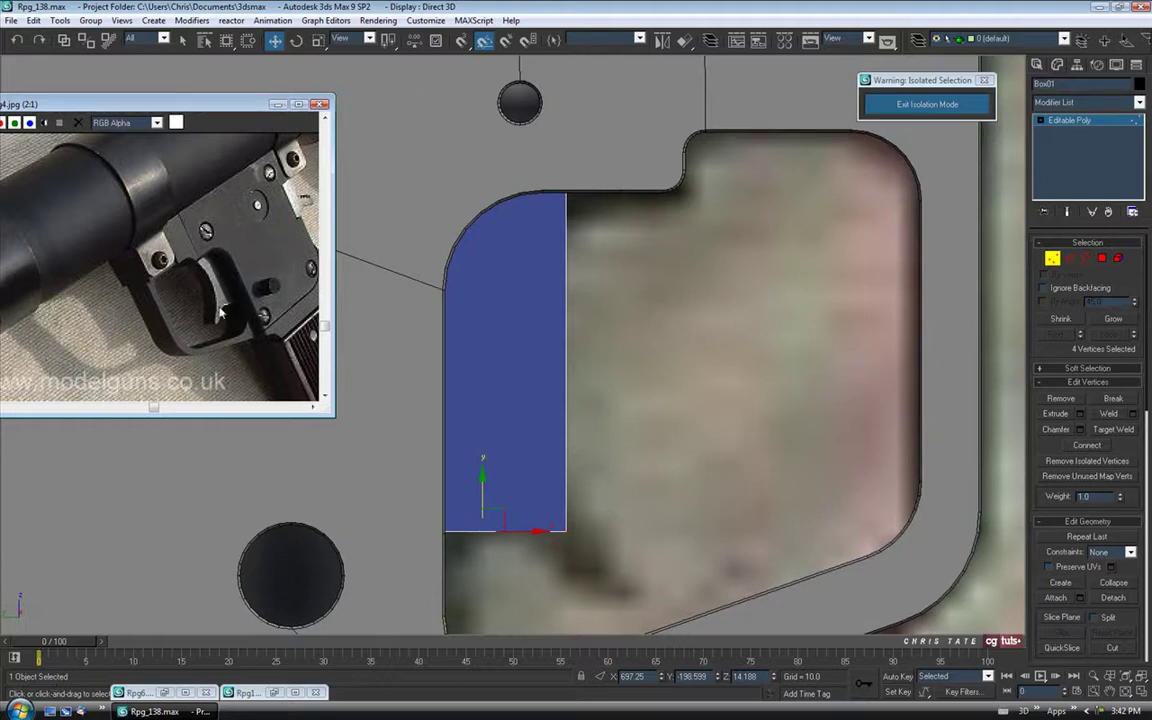
left_click(279, 110)
middle_click_drag(592, 373, 597, 383)
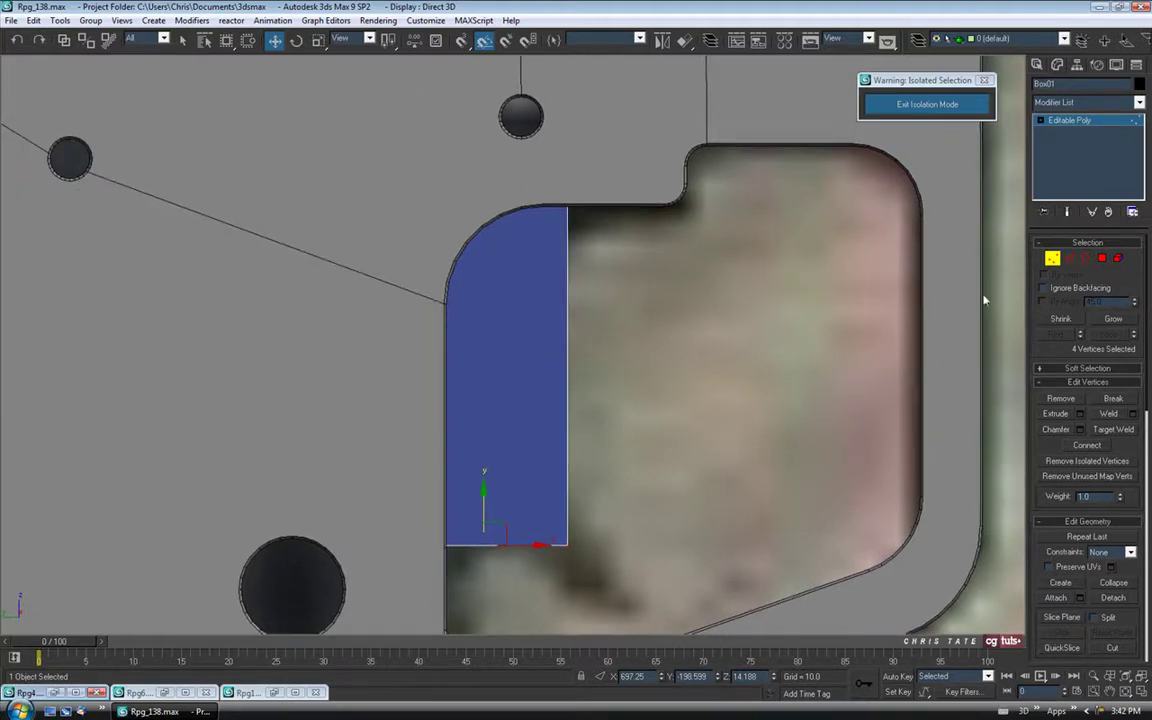
key("2")
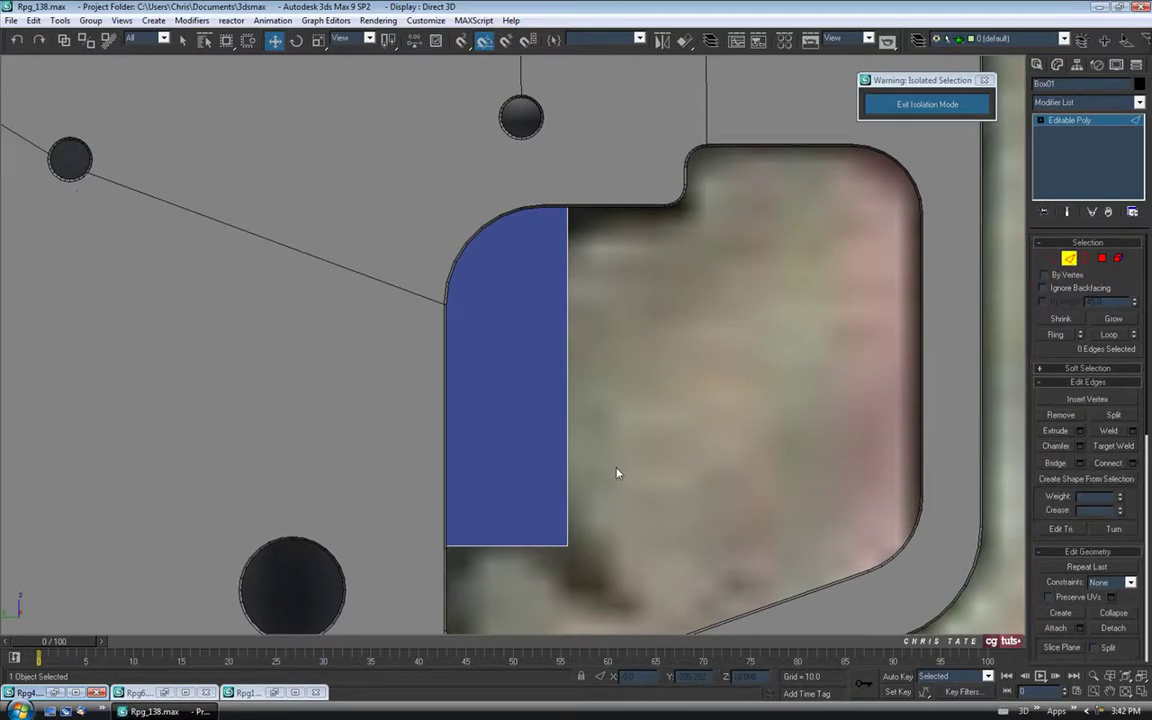
key("F3")
left_click_drag(620, 257, 257, 376)
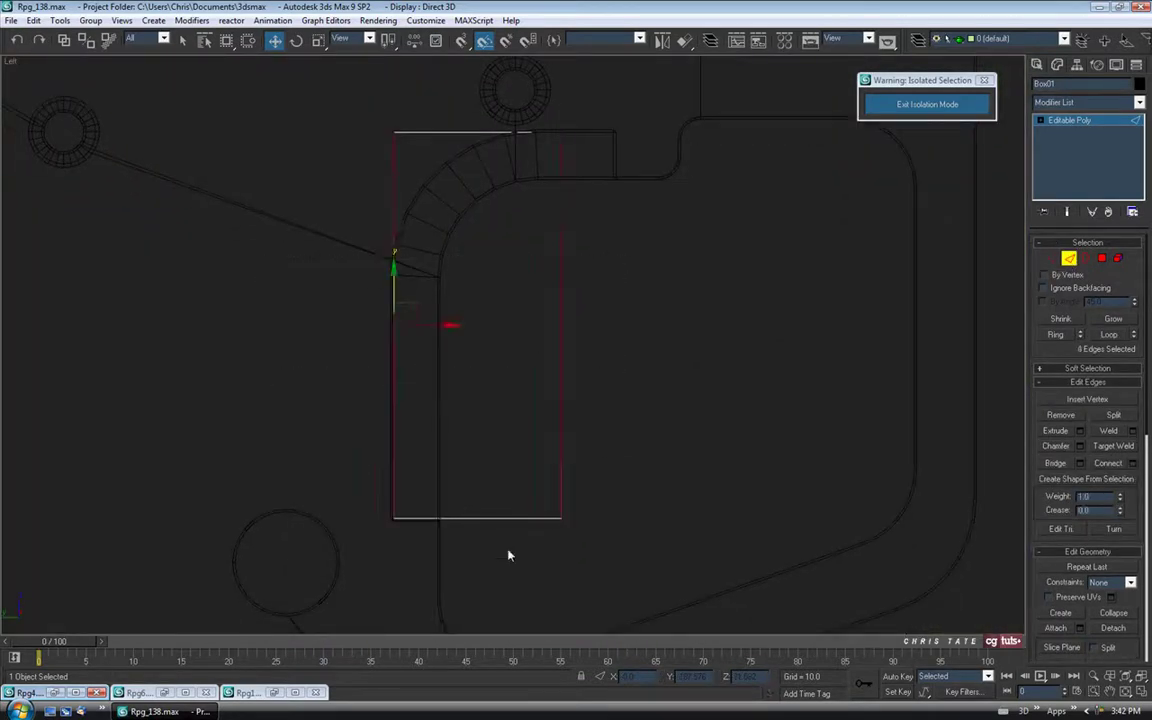
left_click(1132, 463)
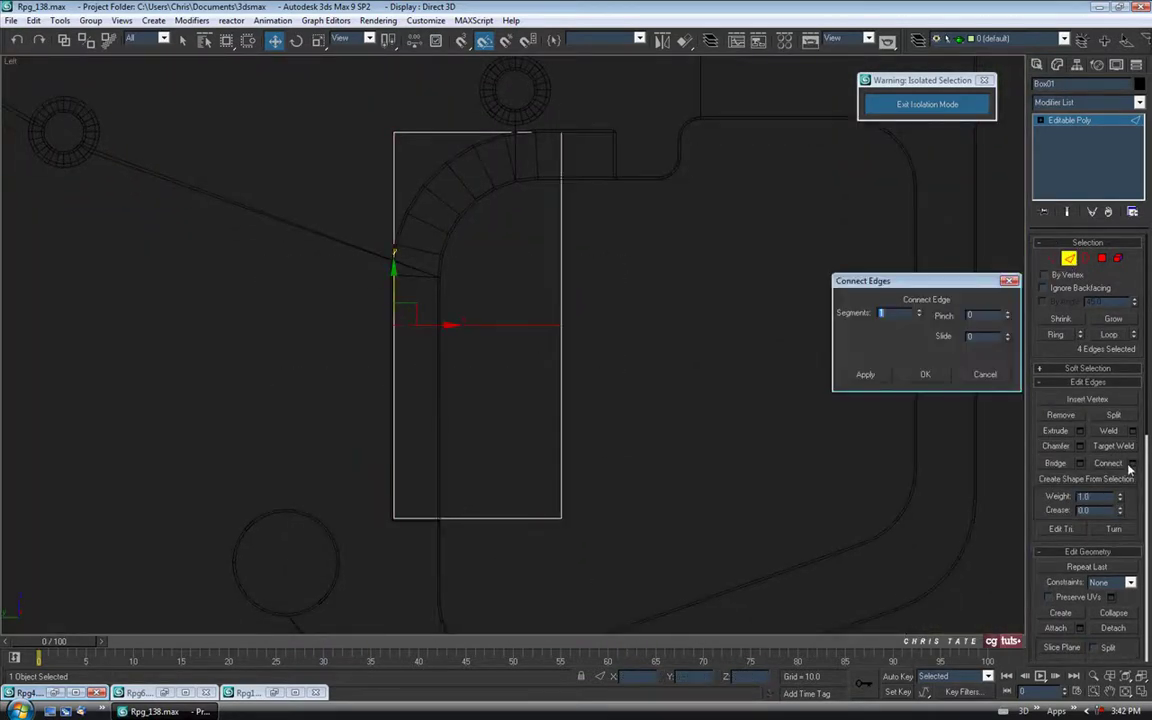
left_click(921, 313)
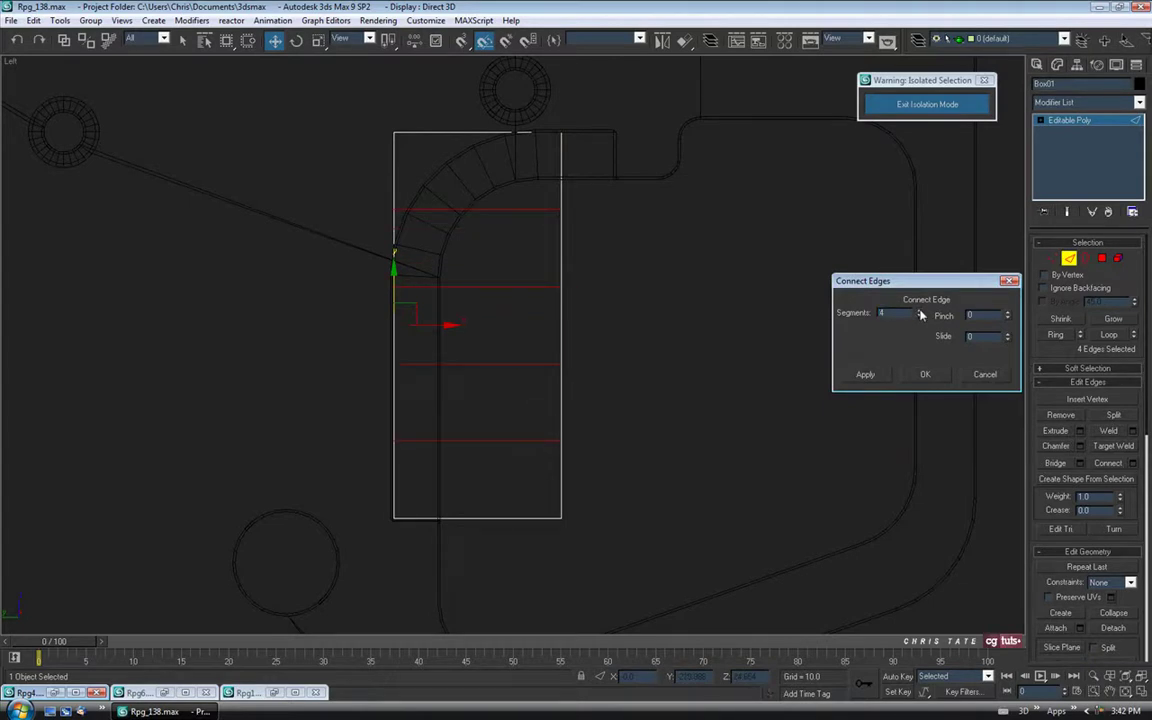
left_click(925, 375)
middle_click_drag(591, 182, 586, 222)
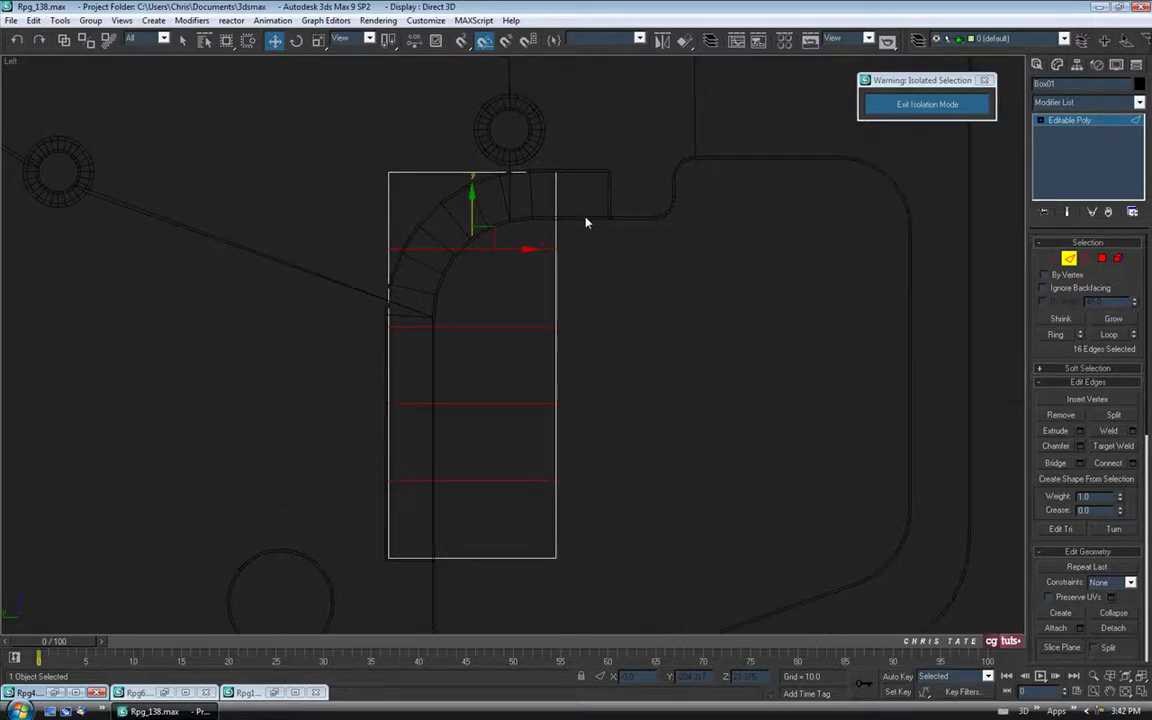
Shape the box's front side into a concave trigger curve by moving its middle vertices inward and its bottom vertices outward.
middle_click_drag(712, 379, 684, 375)
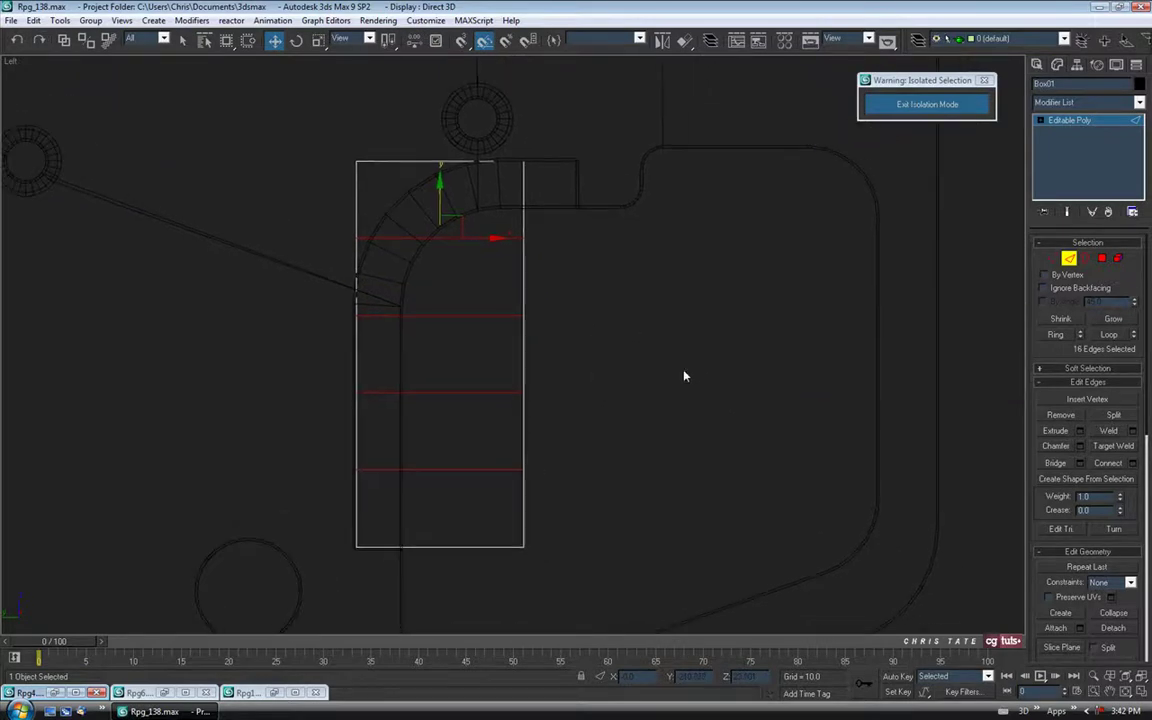
key("F3")
left_click(1053, 258)
middle_click_drag(620, 358, 627, 311)
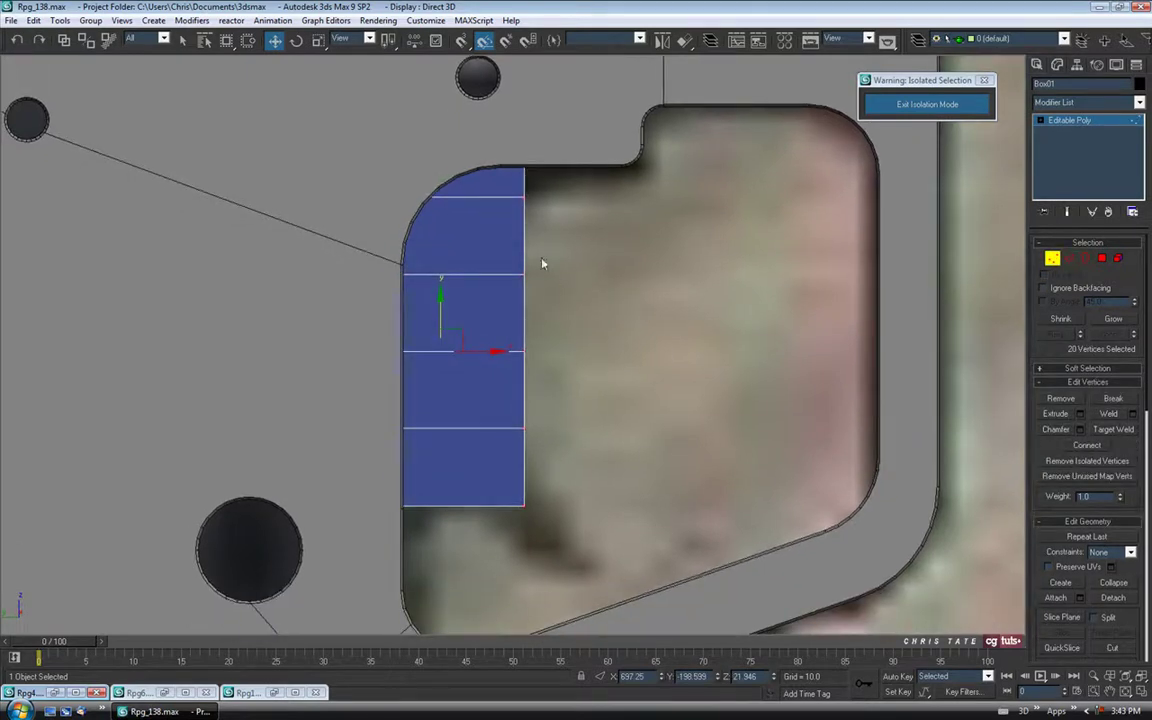
left_click_drag(528, 336, 508, 465)
left_click(507, 268)
left_click_drag(582, 445, 582, 445)
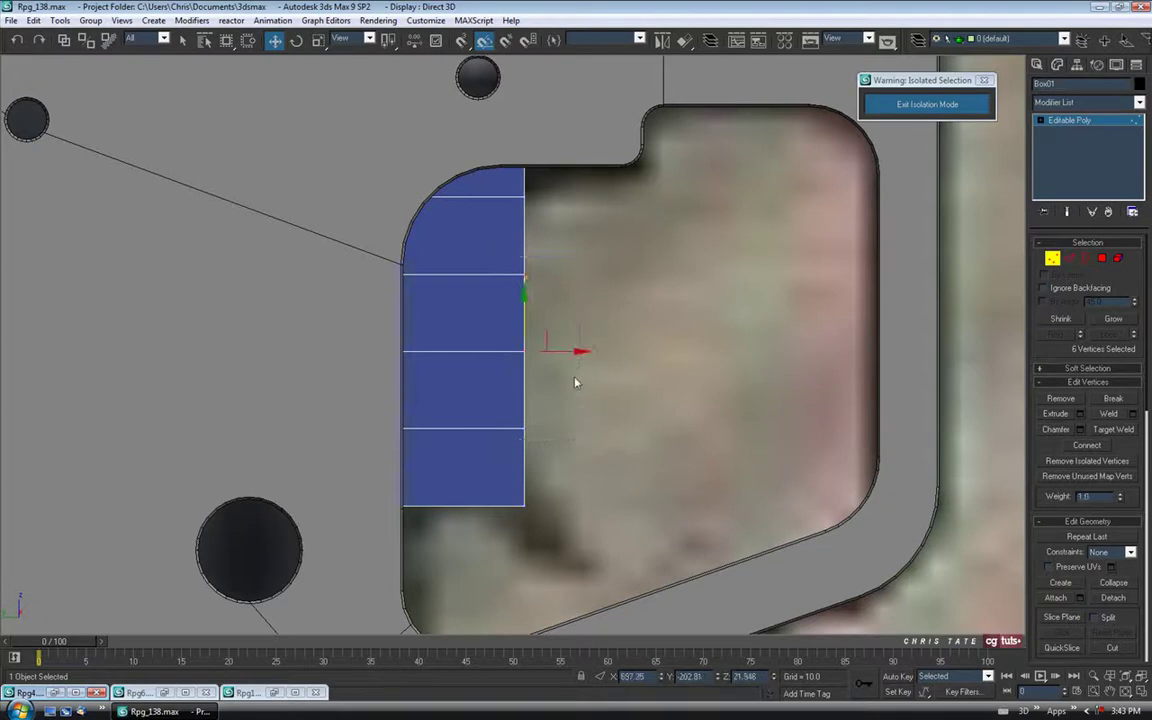
mouse_move(566, 351)
left_mouse_down()
mouse_move(507, 353)
mouse_move(551, 352)
left_mouse_up()
left_click_drag(514, 489, 573, 508)
left_click_drag(494, 414, 548, 291)
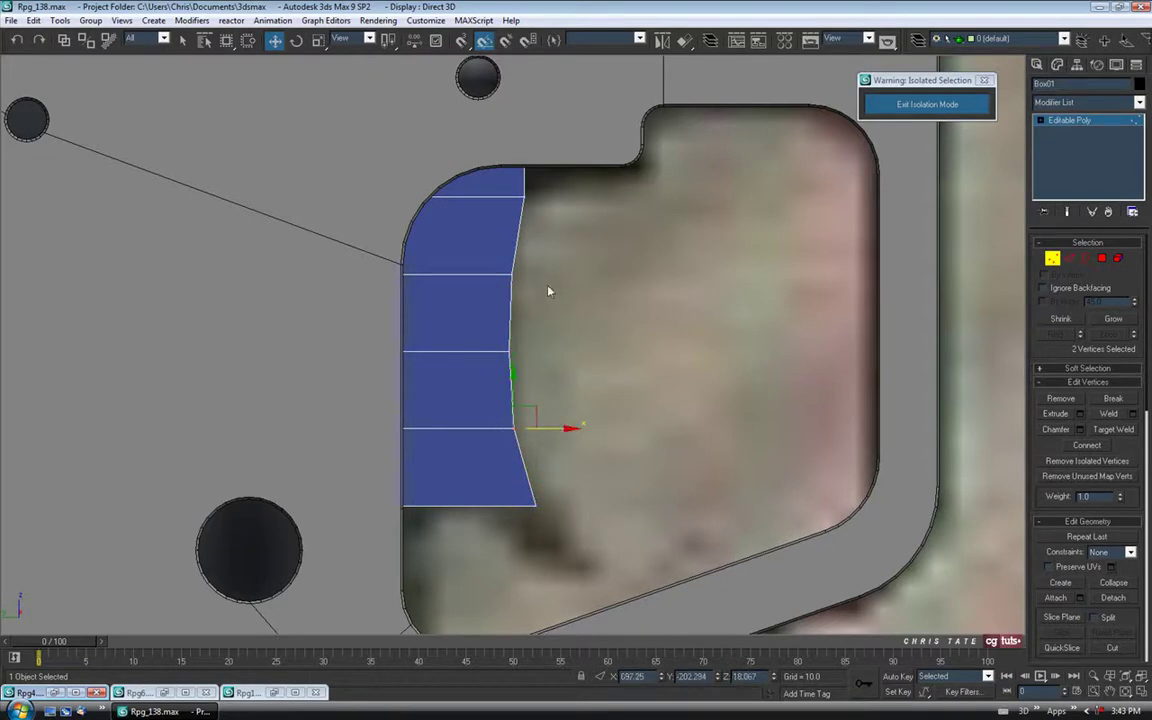
Compare with the Rpg4 reference image and move the box's top front vertices outward to continue the trigger curve.
middle_click_drag(534, 200, 548, 290)
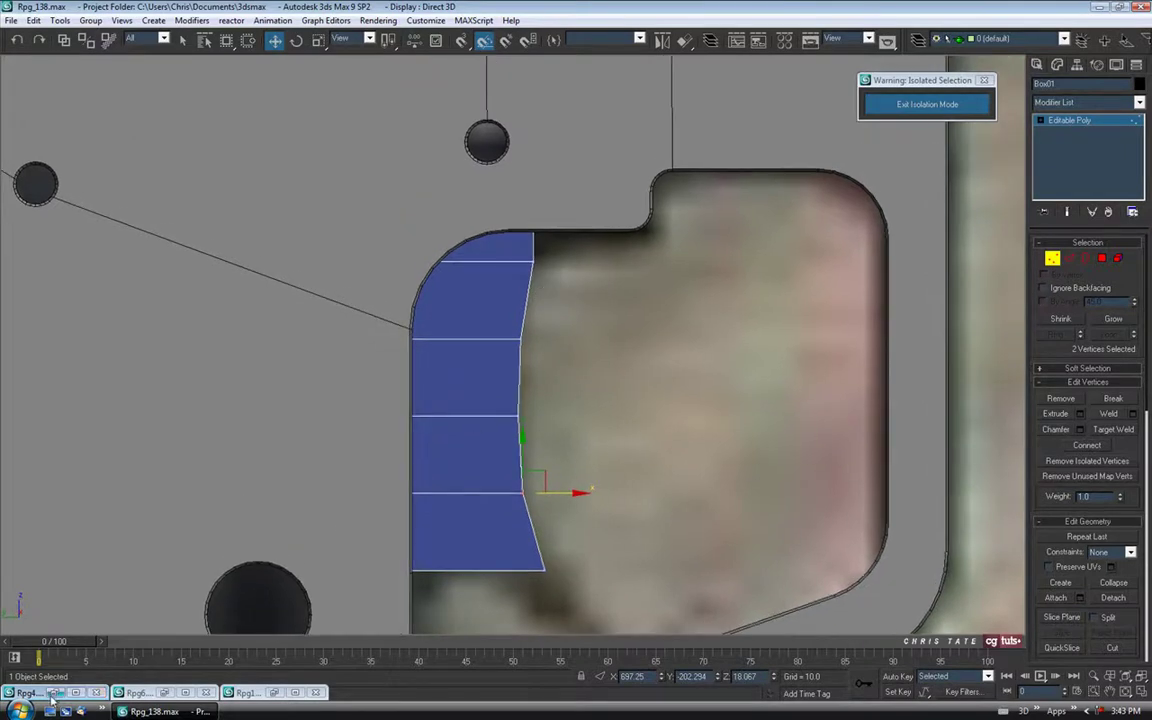
left_click(55, 692)
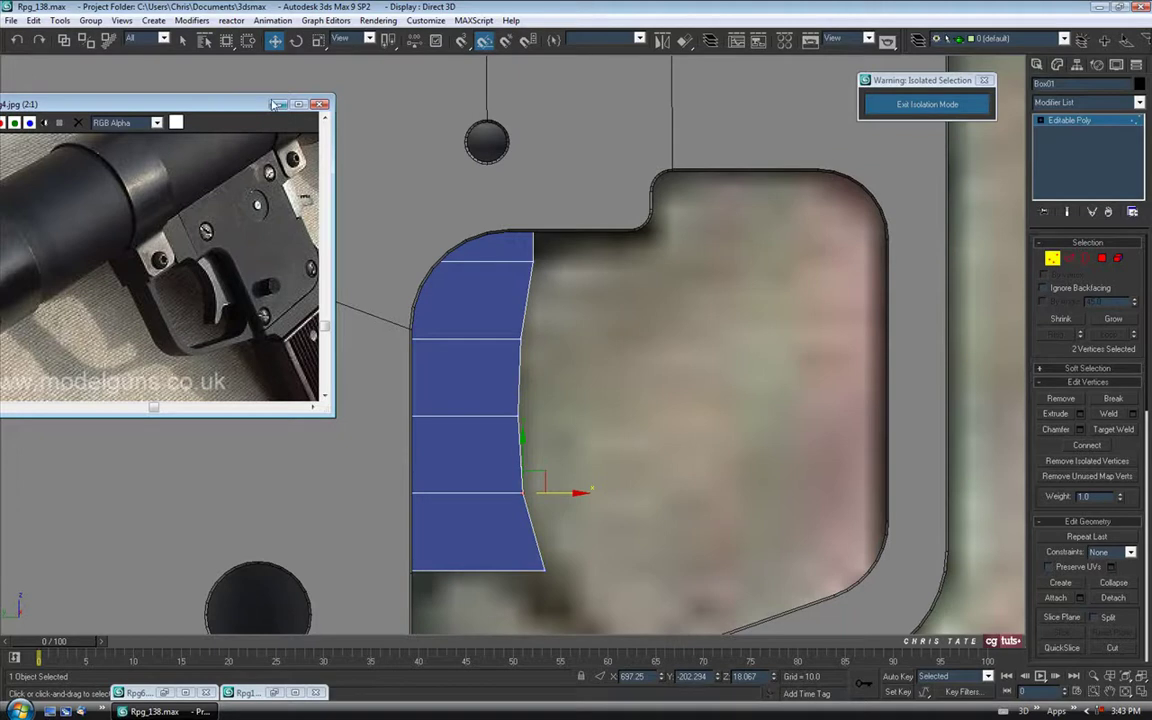
middle_click_drag(602, 312, 605, 324)
key("F3")
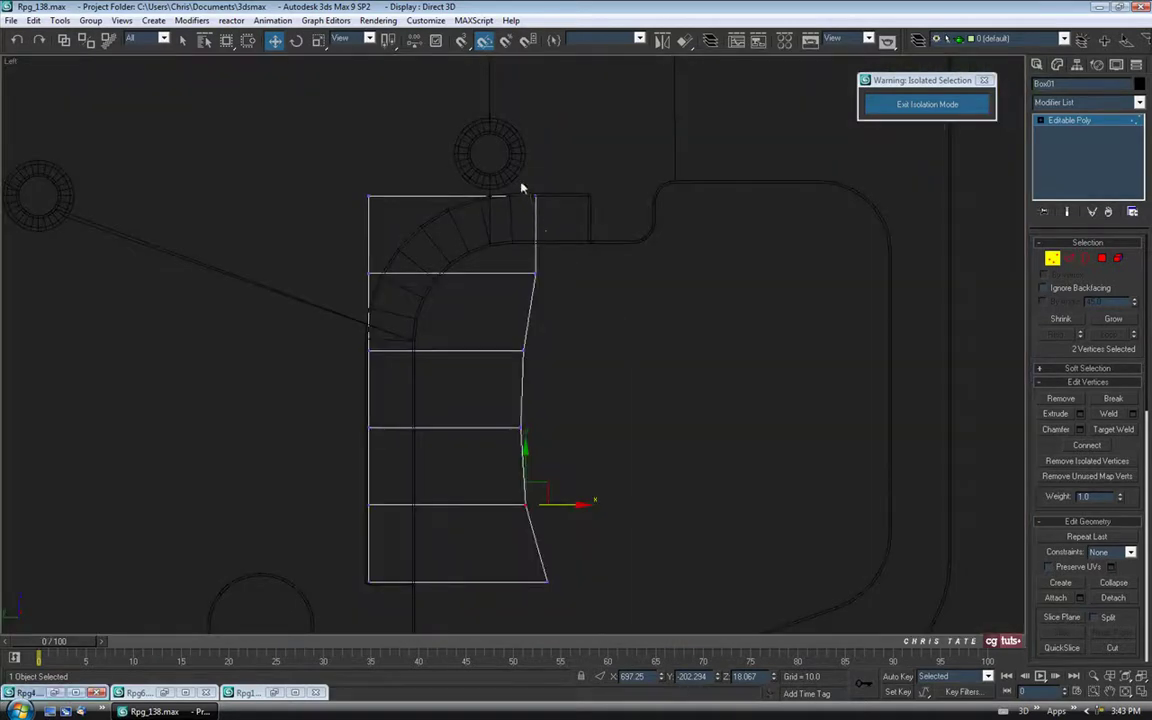
left_click_drag(549, 219, 596, 197)
key("F3")
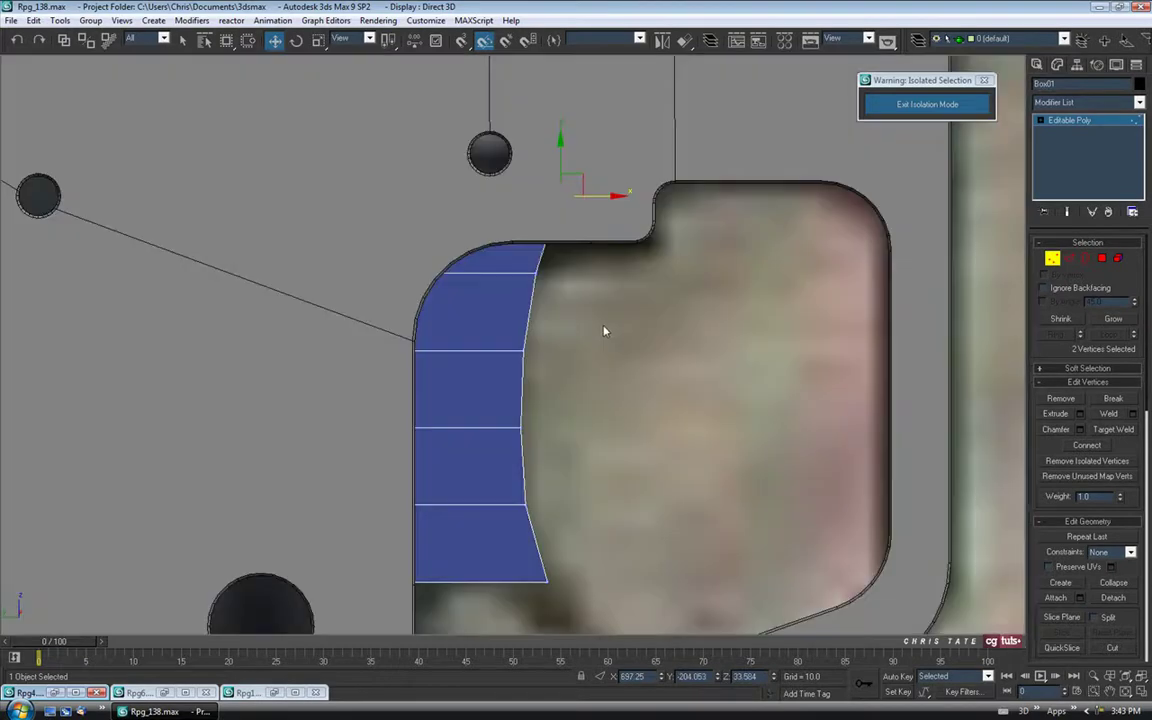
mouse_move(584, 404)
middle_mouse_down()
mouse_move(612, 326)
mouse_move(609, 365)
middle_mouse_up()
key("F3")
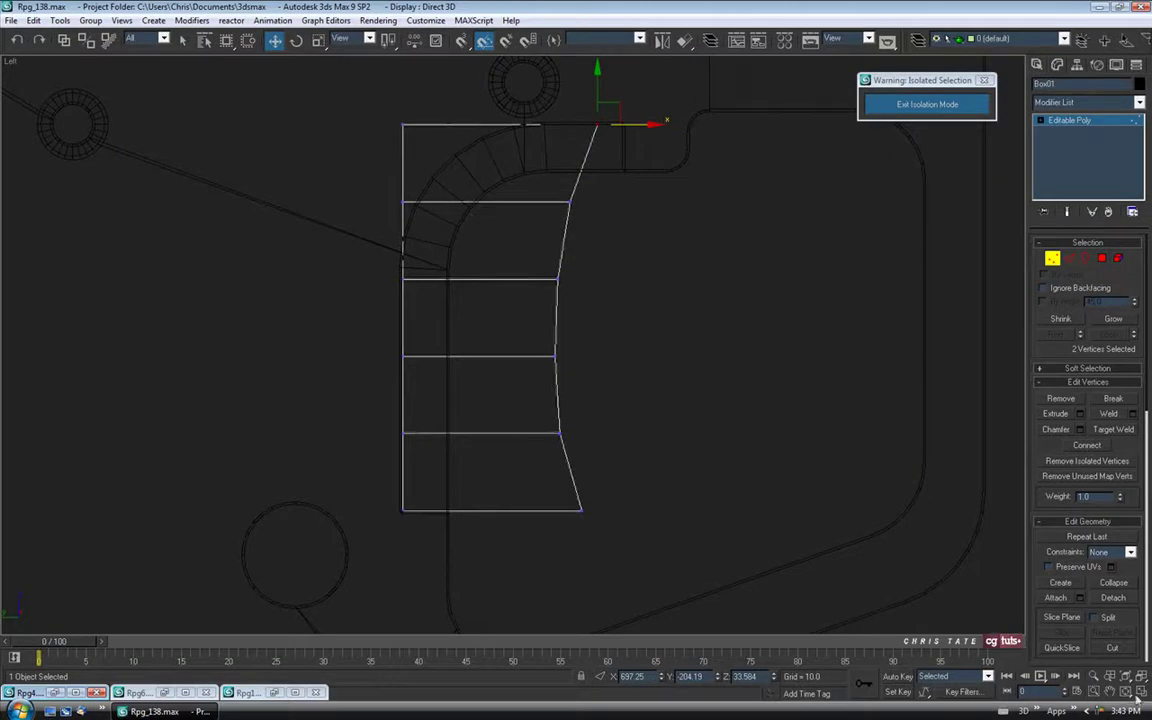
left_click(1101, 258)
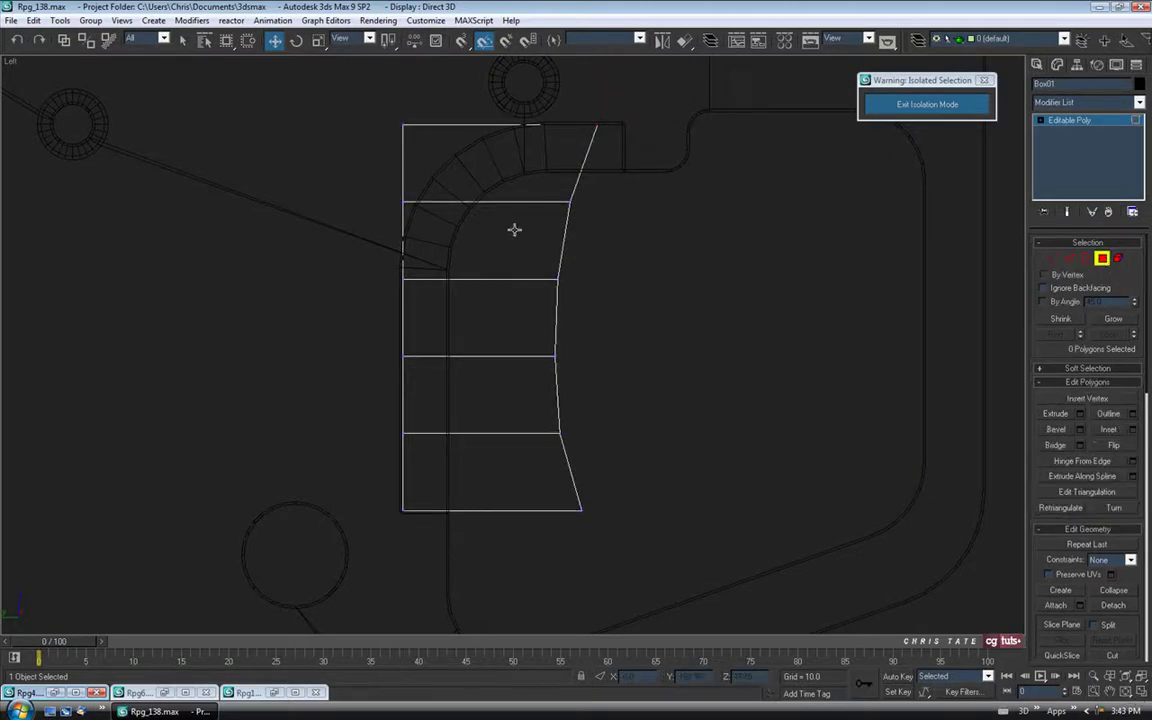
left_click_drag(352, 93, 712, 578)
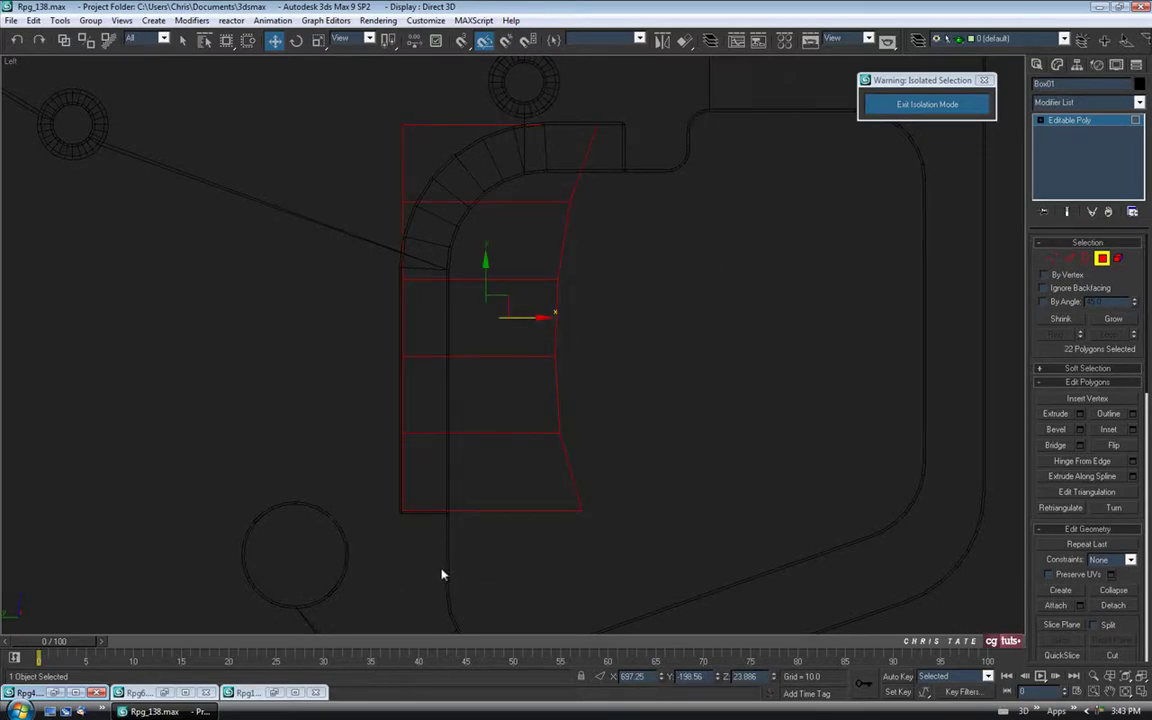
left_click_drag(432, 560, 690, 192)
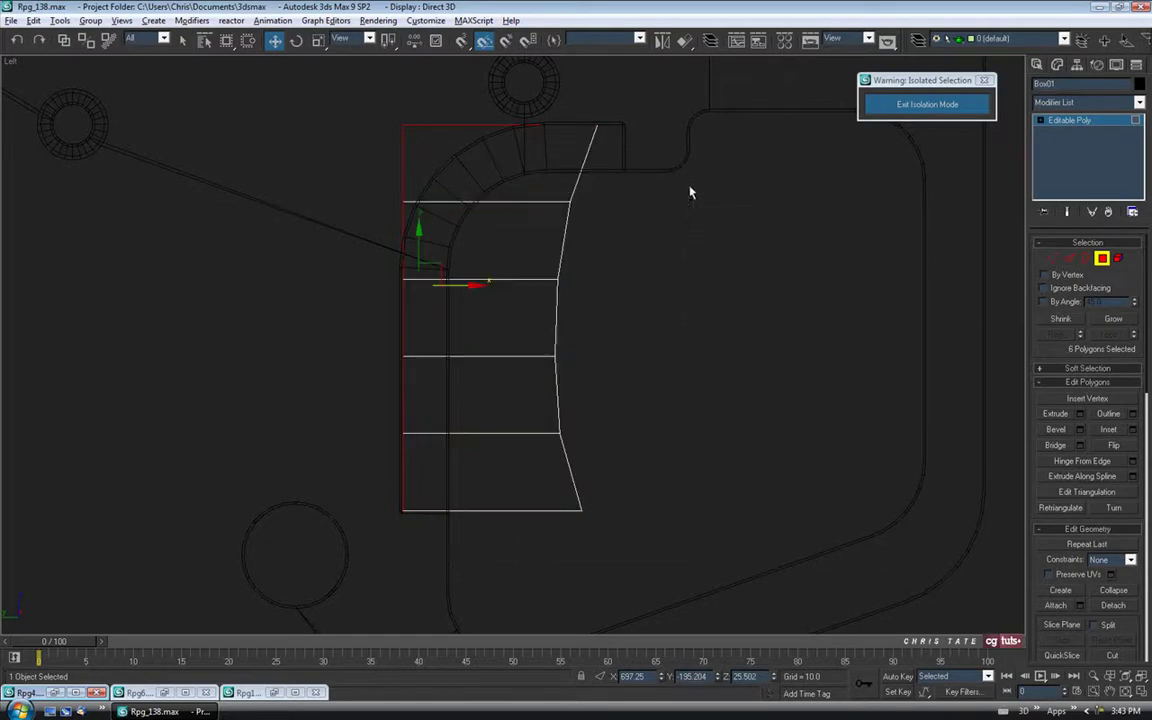
key("F3")
key("F3")
key("alt+w")
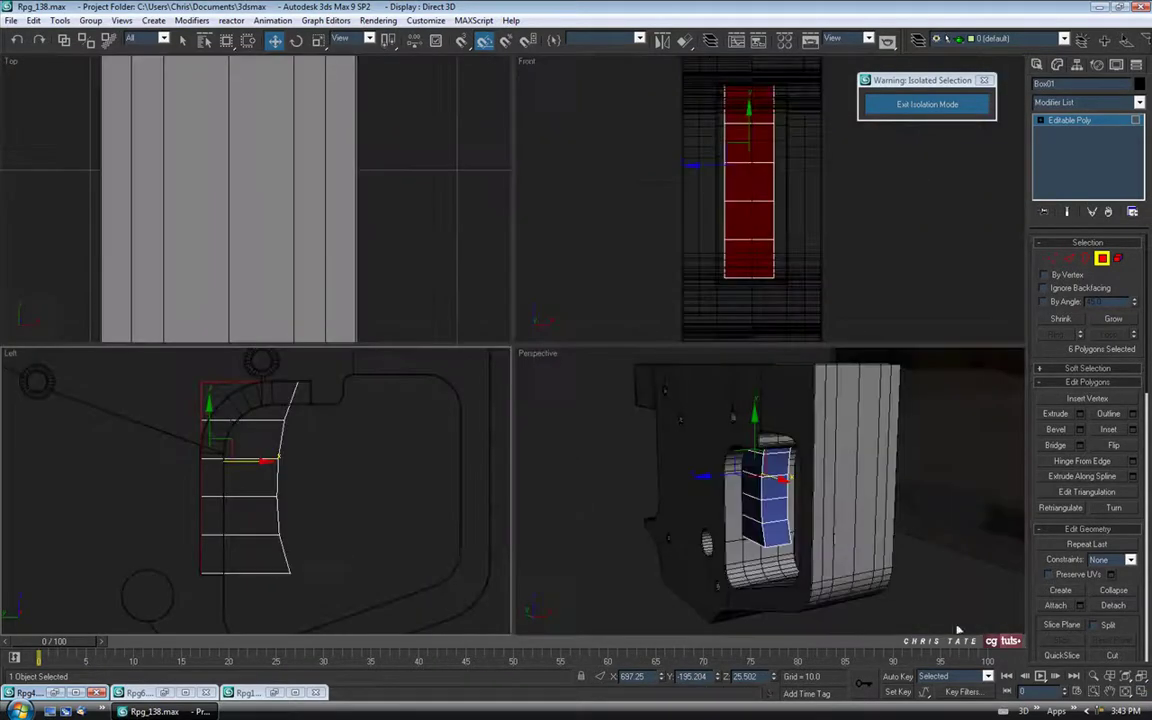
key("alt+w")
scroll(598, 505, "up", 5)
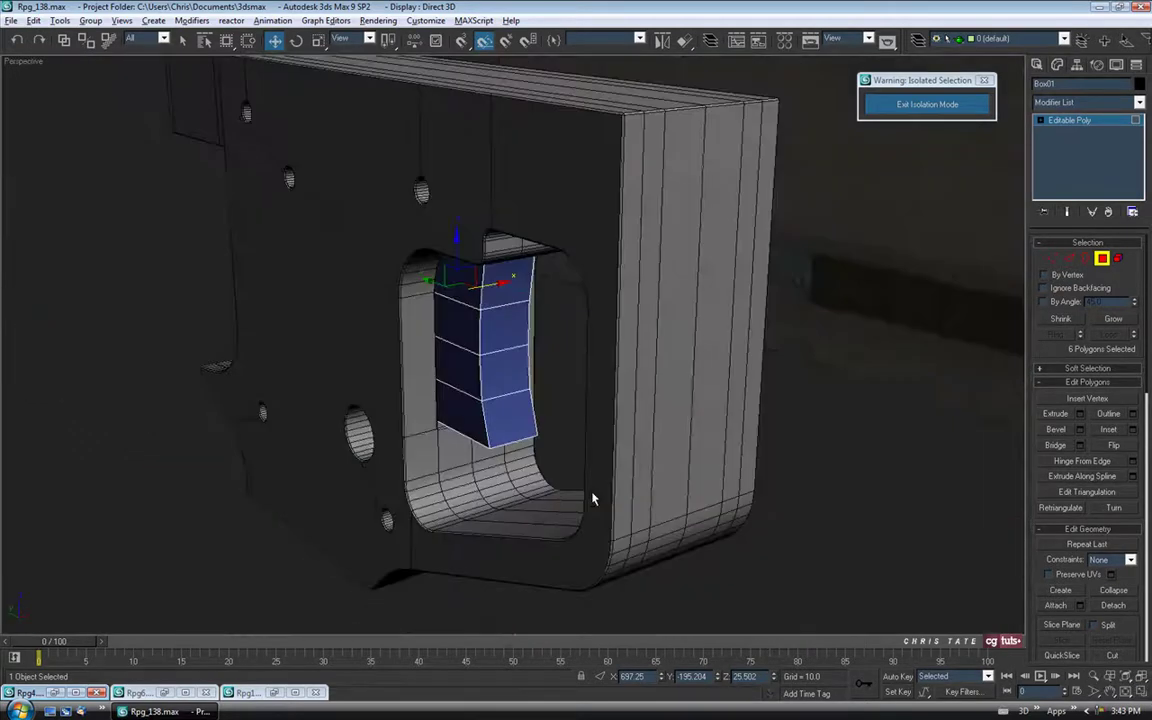
key("F3")
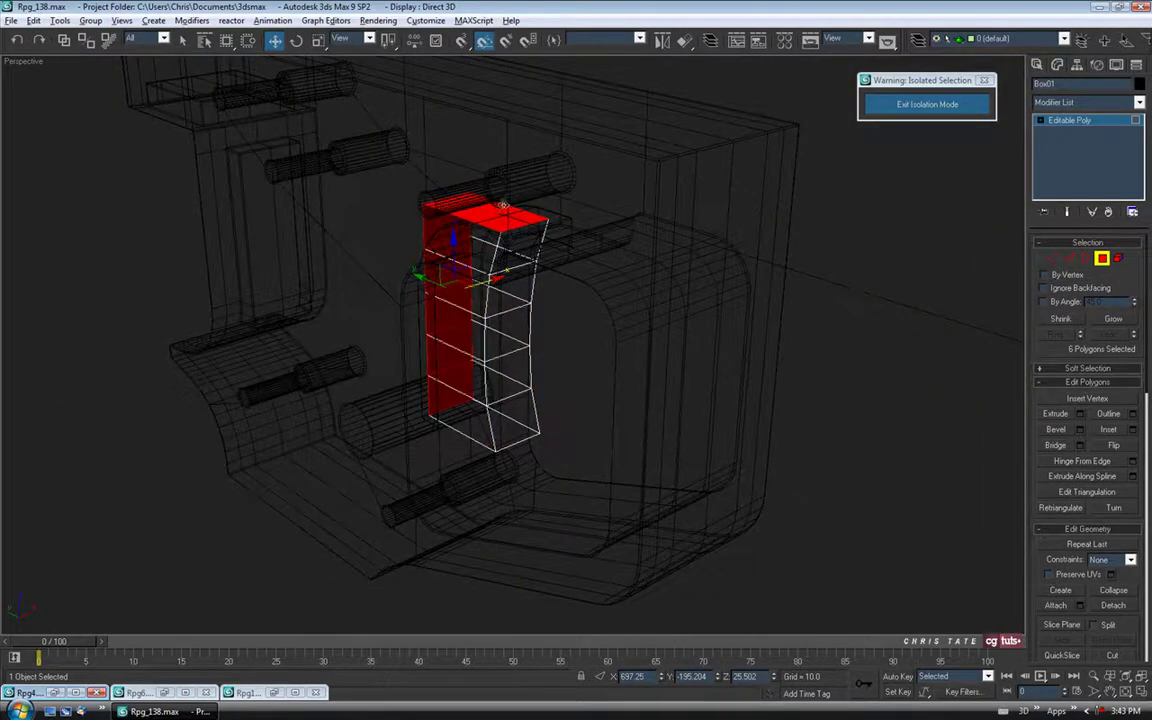
middle_click_drag(495, 381, 540, 206, "alt")
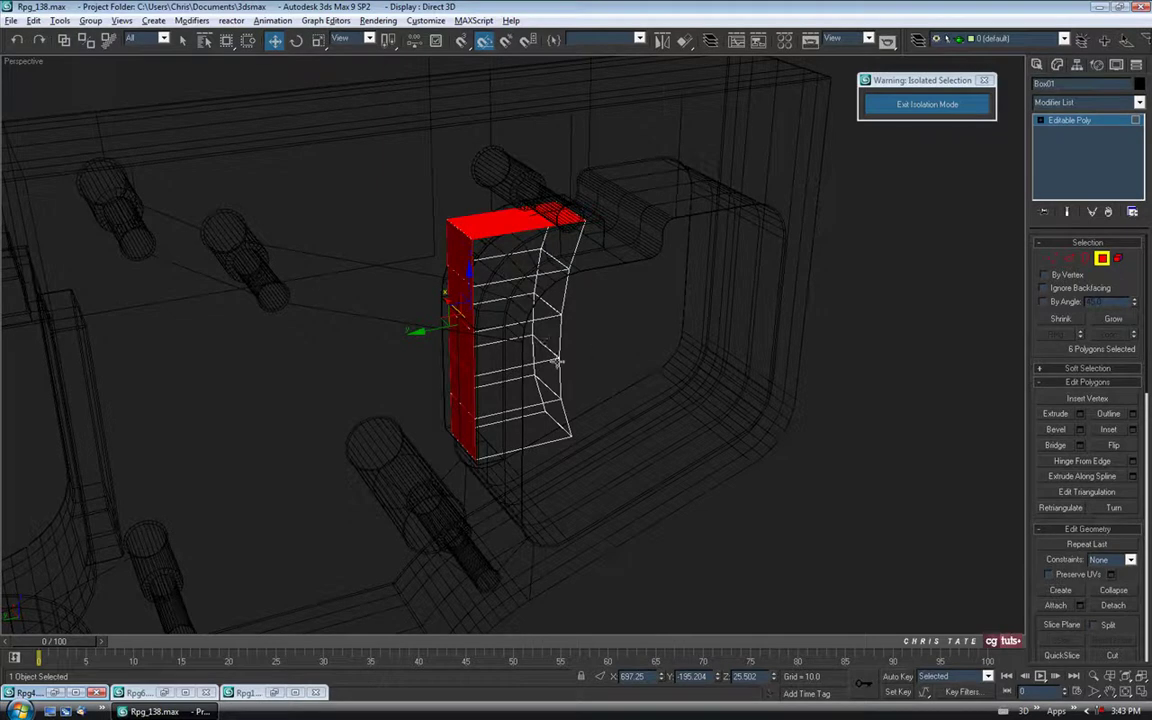
middle_click_drag(577, 257, 553, 360, "alt")
key("ctrl+d")
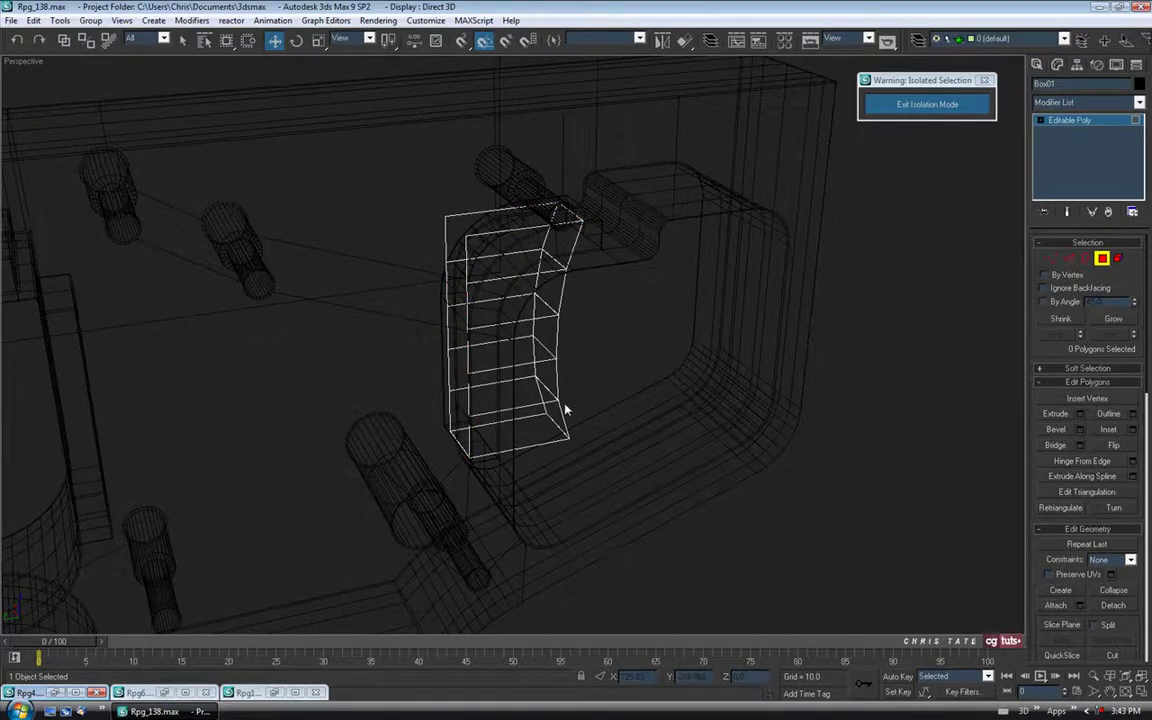
Ring-select the trigger's front-to-back edges and connect them with 1 segment at slide 40.
key("F3")
mouse_move(566, 483)
middle_mouse_down("alt")
mouse_move(478, 391)
mouse_move(866, 577)
middle_mouse_up("alt")
left_click(1143, 693)
middle_click_drag(383, 591, 386, 568)
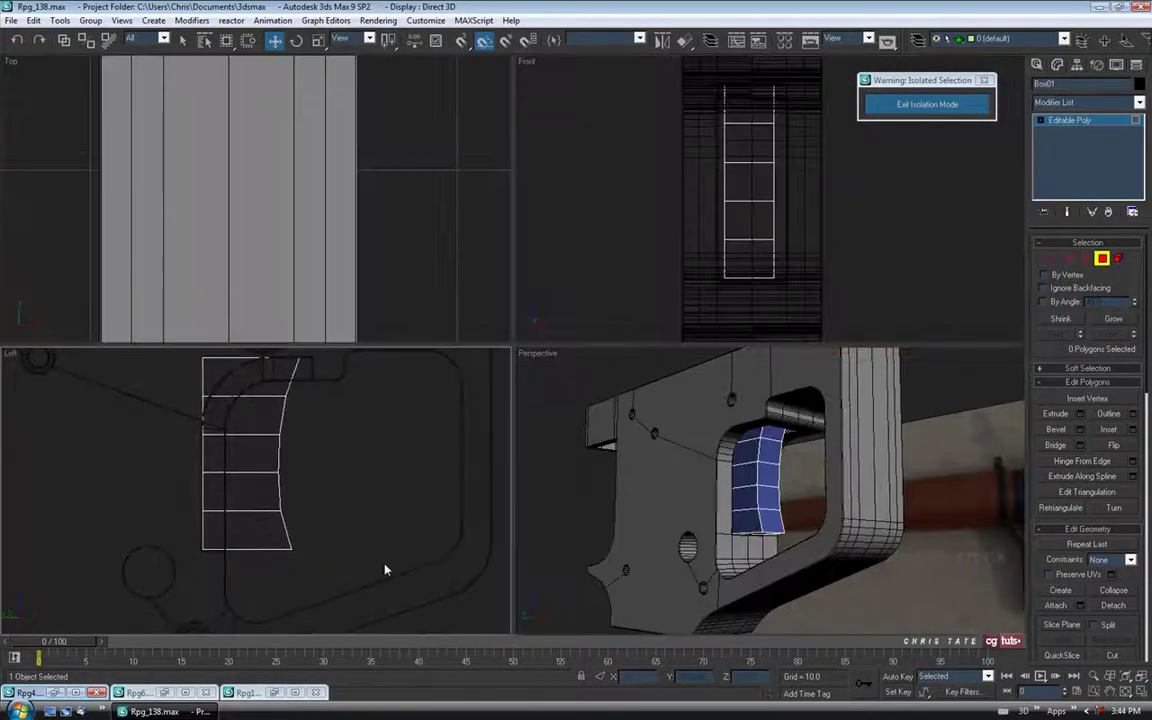
left_click(1143, 693)
middle_click_drag(500, 383, 496, 375)
key("F3")
mouse_move(527, 437)
middle_mouse_down()
mouse_move(486, 414)
mouse_move(472, 386)
middle_mouse_up()
key("2")
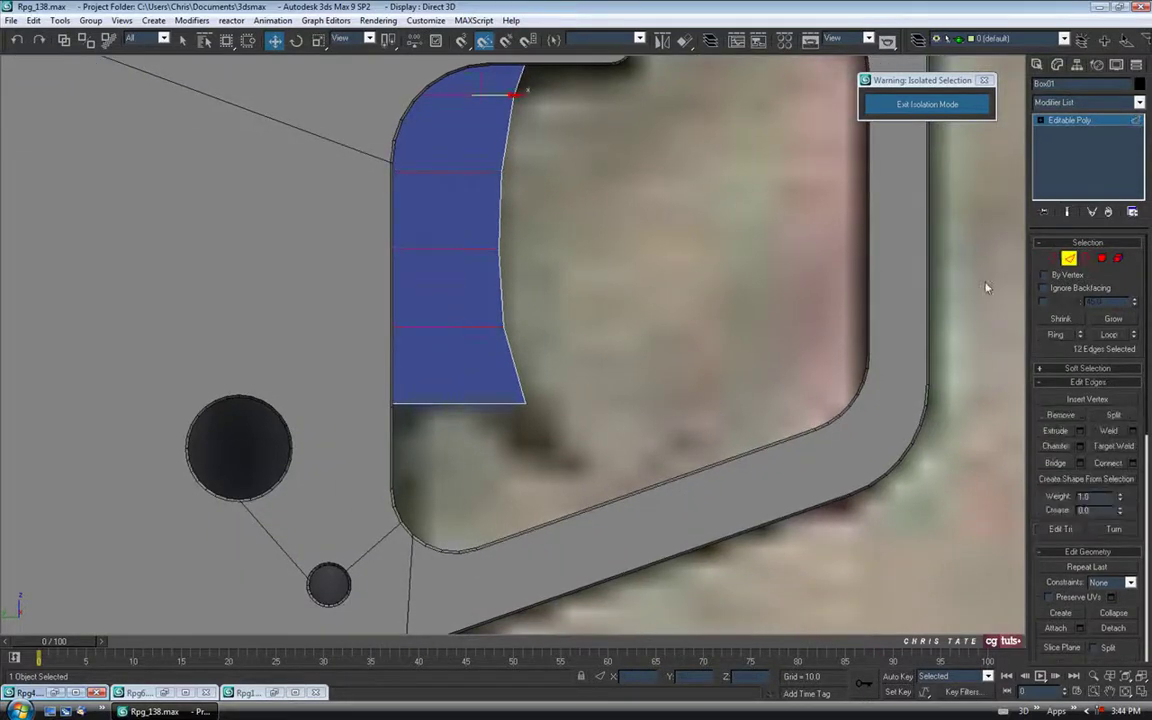
left_click(442, 405)
left_click(1058, 335)
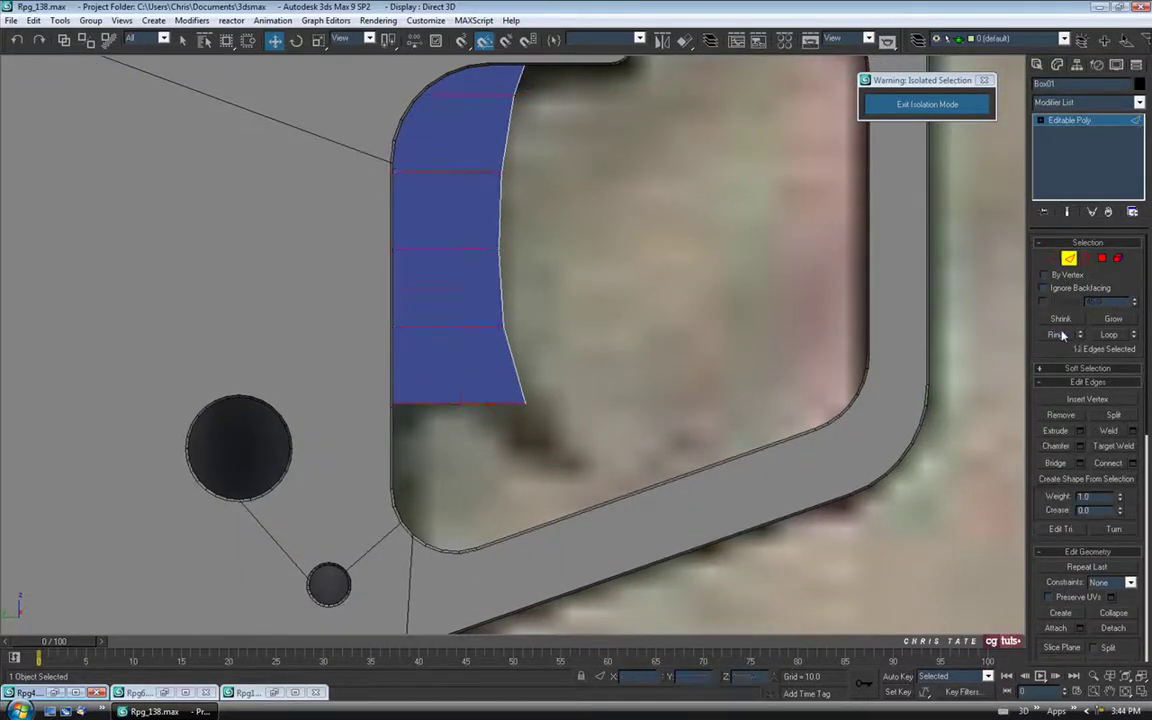
left_click(1134, 464)
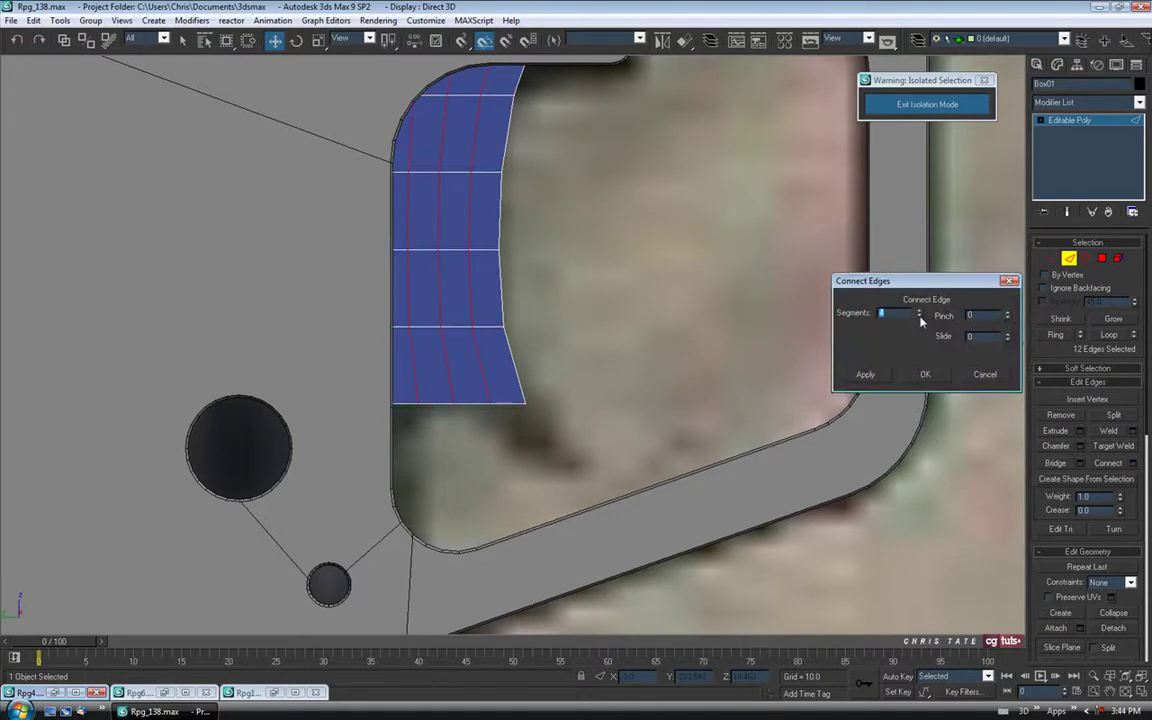
middle_click_drag(616, 320, 614, 339)
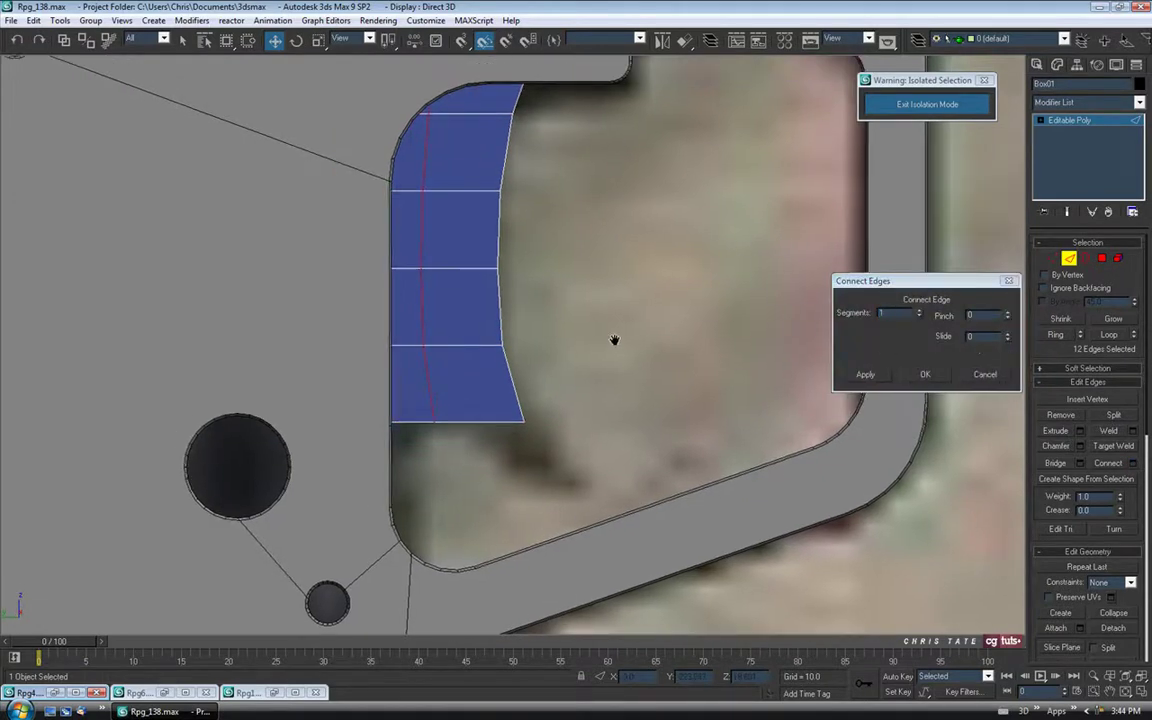
left_click(1008, 341)
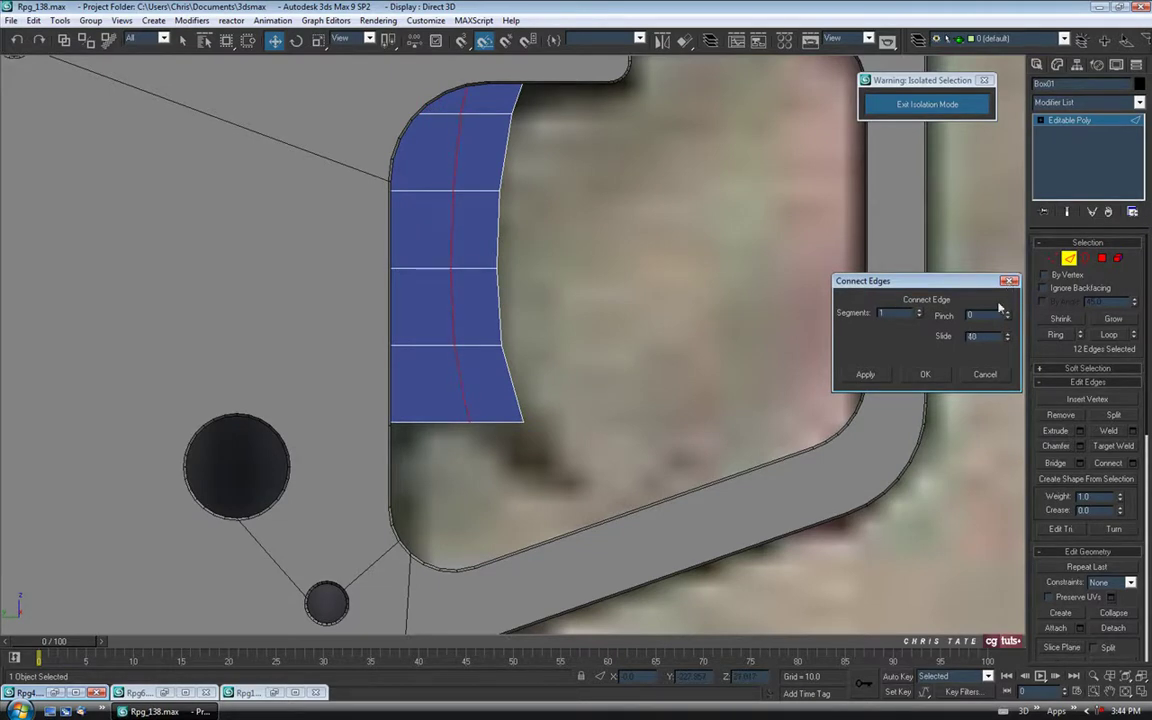
left_click(927, 378)
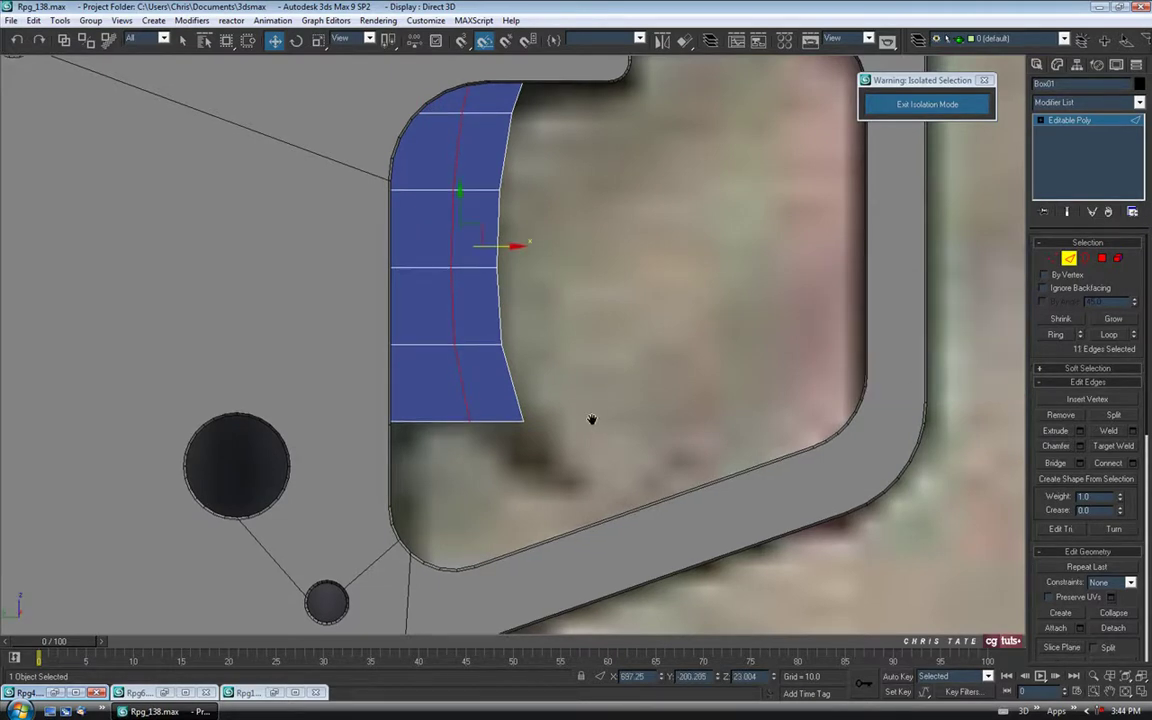
Raise the trigger's bottom front corner vertices about 1.1 to slope the front part of the underside.
middle_click_drag(591, 419, 594, 365)
left_click(1054, 260)
middle_click_drag(491, 354, 520, 379)
left_click_drag(546, 375, 576, 357)
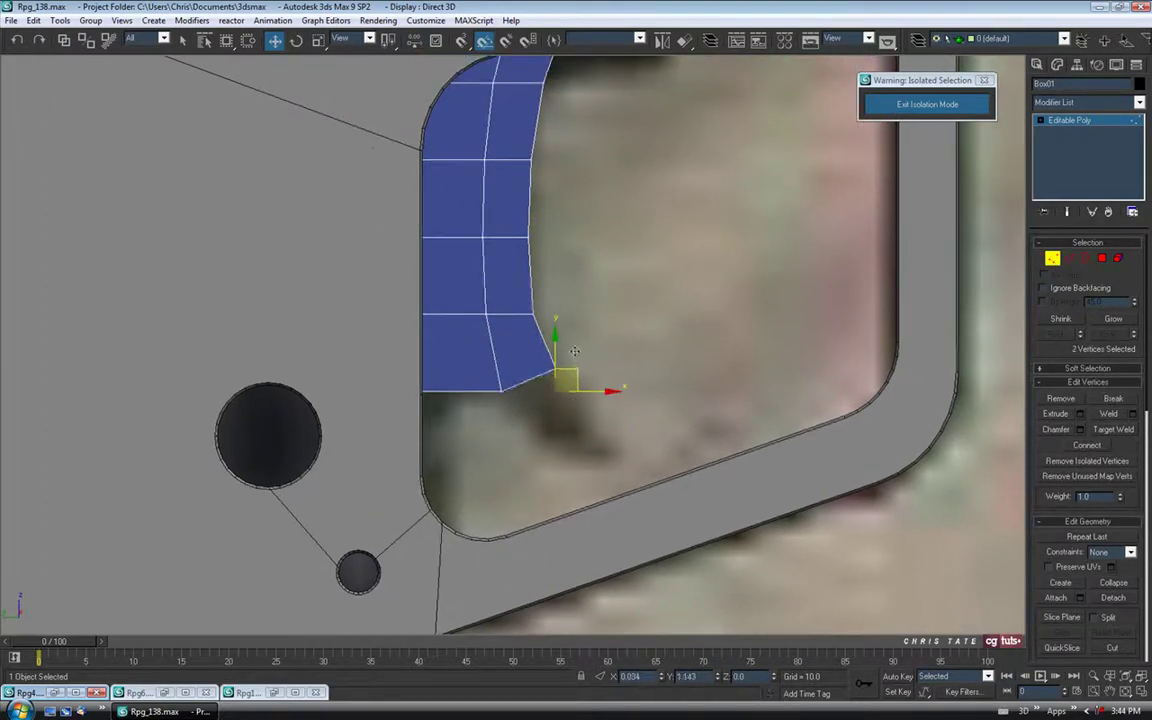
Extrude the sloped polygon at the front of the trigger's underside by about 4.6.
middle_click_drag(625, 425, 566, 391)
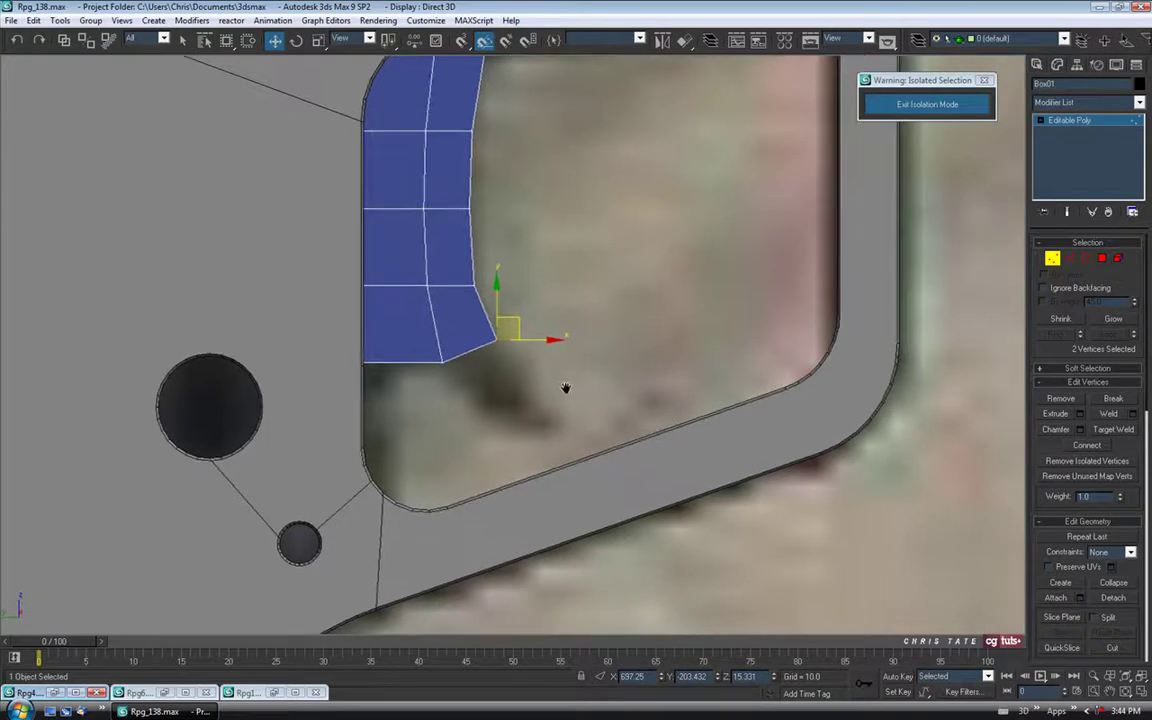
left_click(1141, 692)
middle_click_drag(812, 512, 825, 472, "alt")
scroll(771, 513, "up", 4)
scroll(771, 513, "up", 2)
left_click(1100, 264)
key("4")
left_click(805, 458)
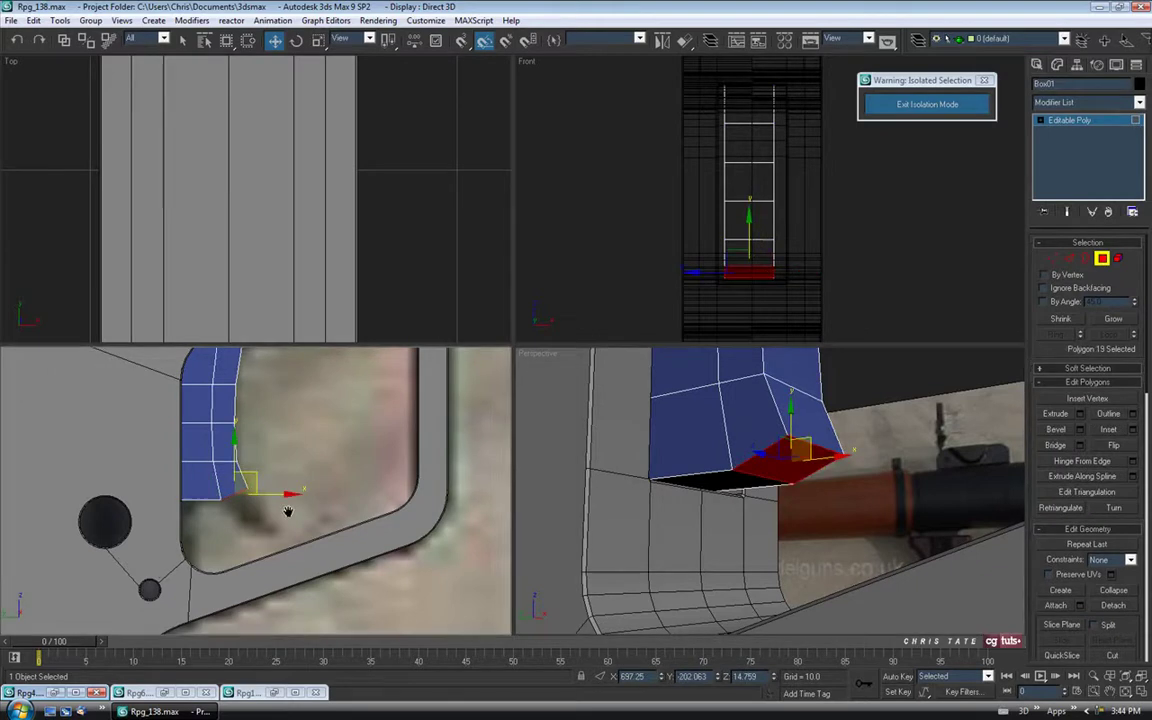
left_click(1080, 414)
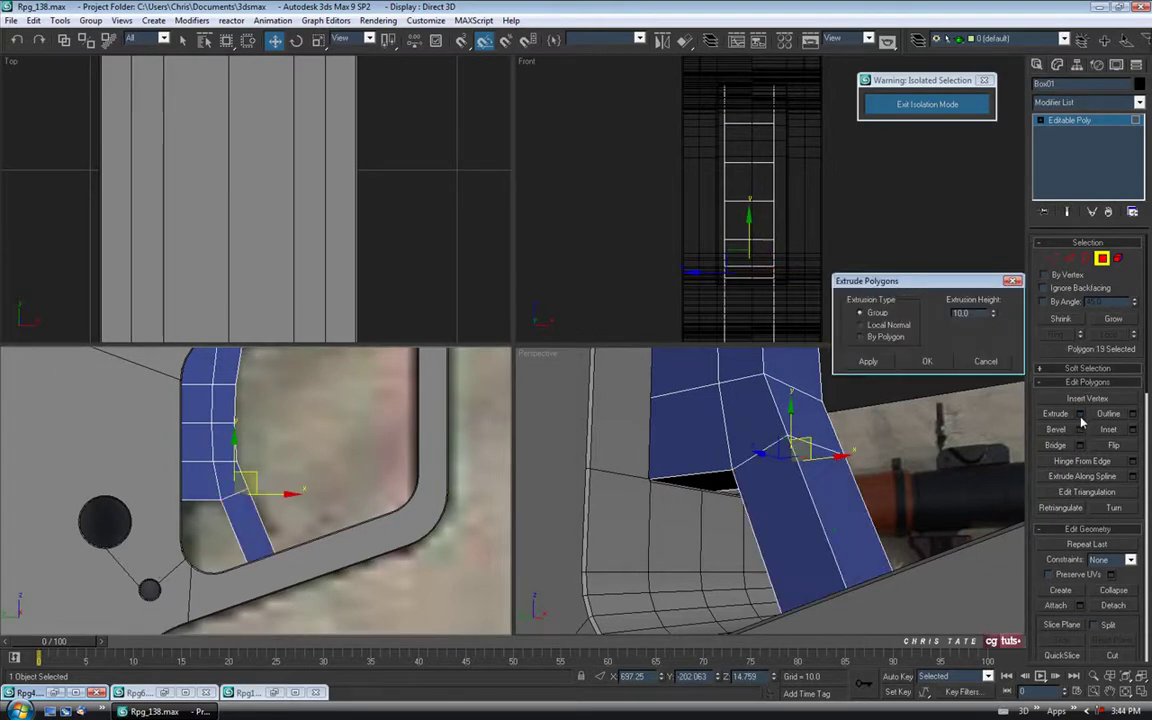
left_click_drag(993, 318, 993, 332)
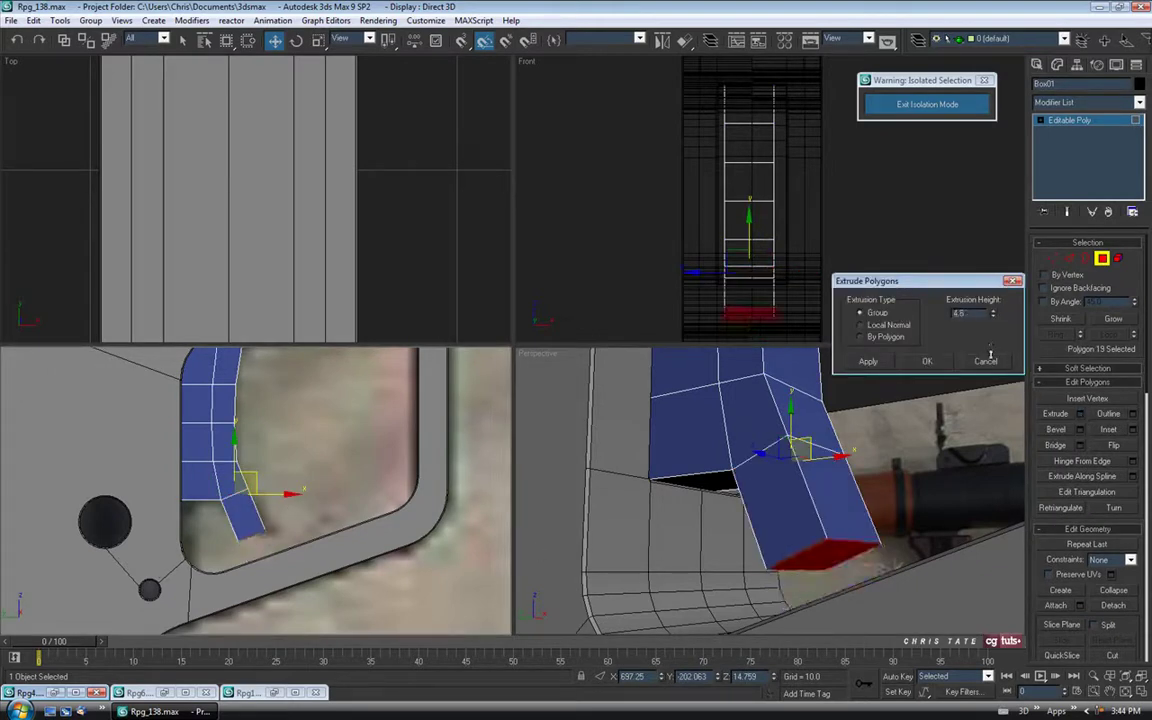
left_click(927, 361)
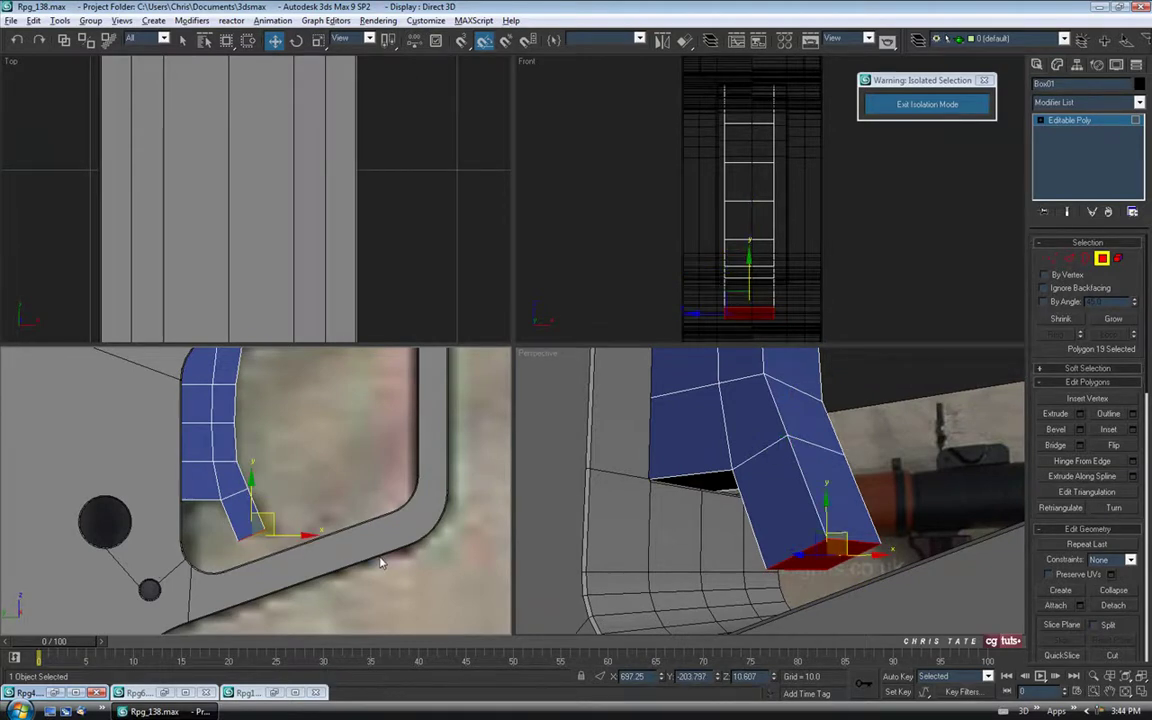
Move the extrusion's lower front and rear vertices outward to form a narrow forward-pointing trigger tip, following the background image.
key("alt+w")
scroll(829, 378, "up", 2)
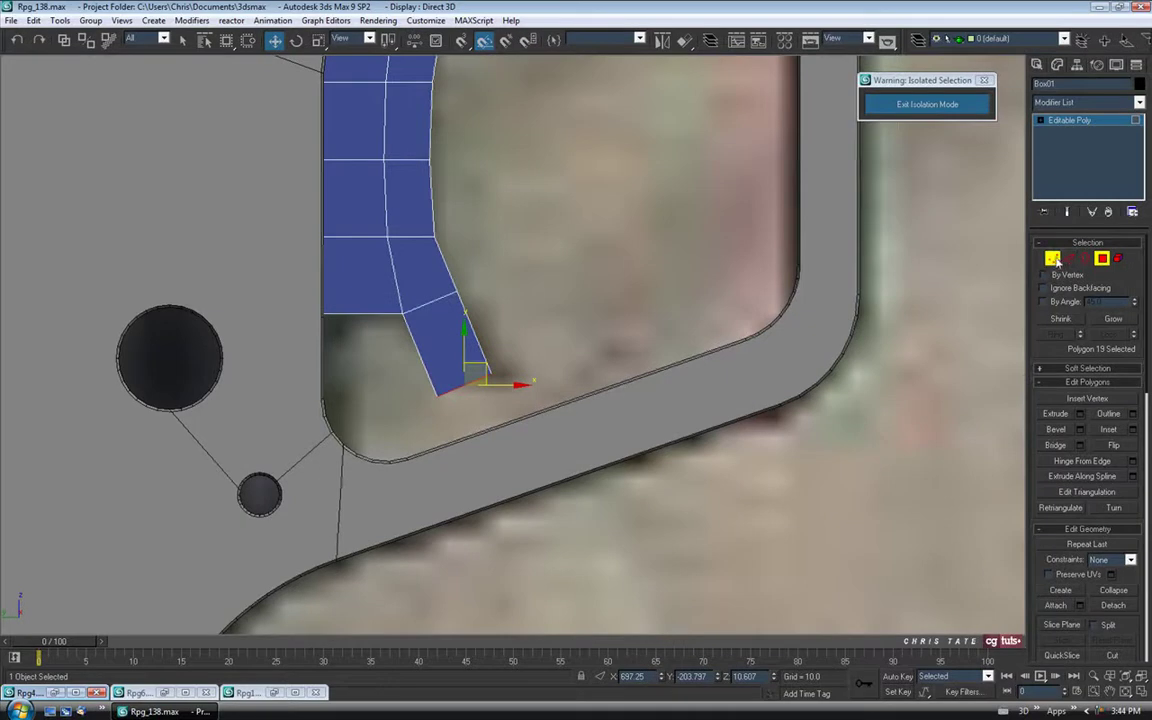
key("1")
mouse_move(487, 366)
left_mouse_down()
mouse_move(521, 394)
mouse_move(495, 371)
mouse_move(503, 363)
left_mouse_up()
left_click_drag(426, 384, 500, 371)
middle_click_drag(511, 264, 538, 315)
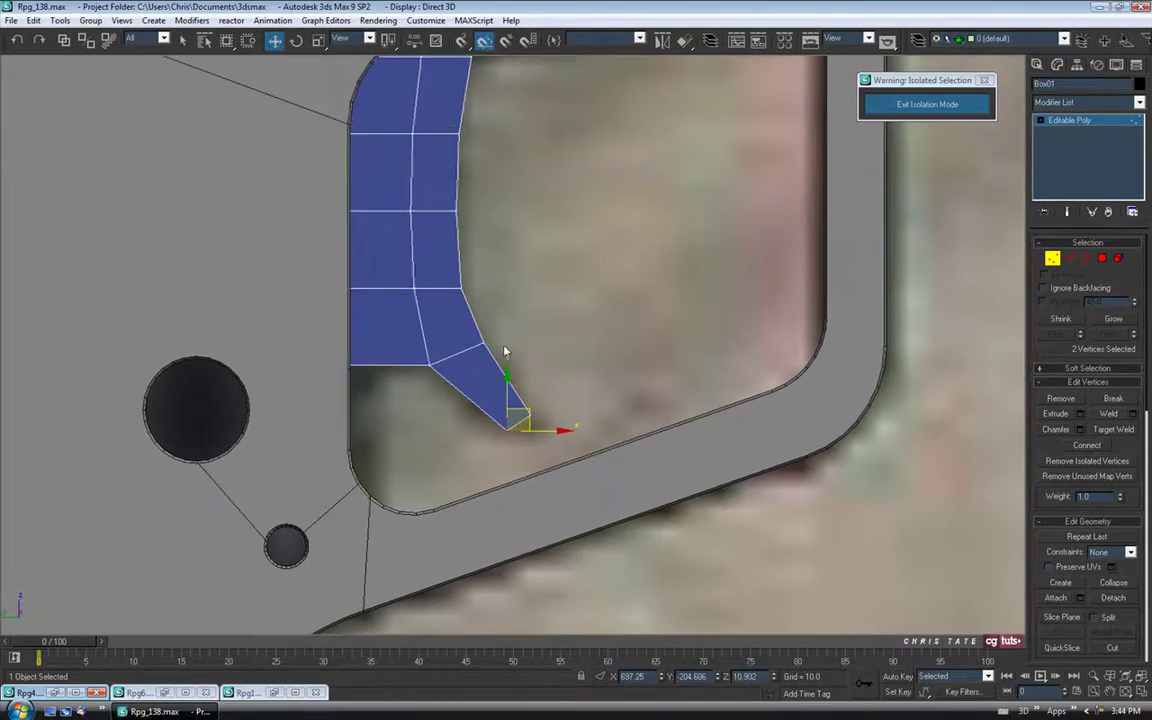
middle_click_drag(525, 245, 530, 320)
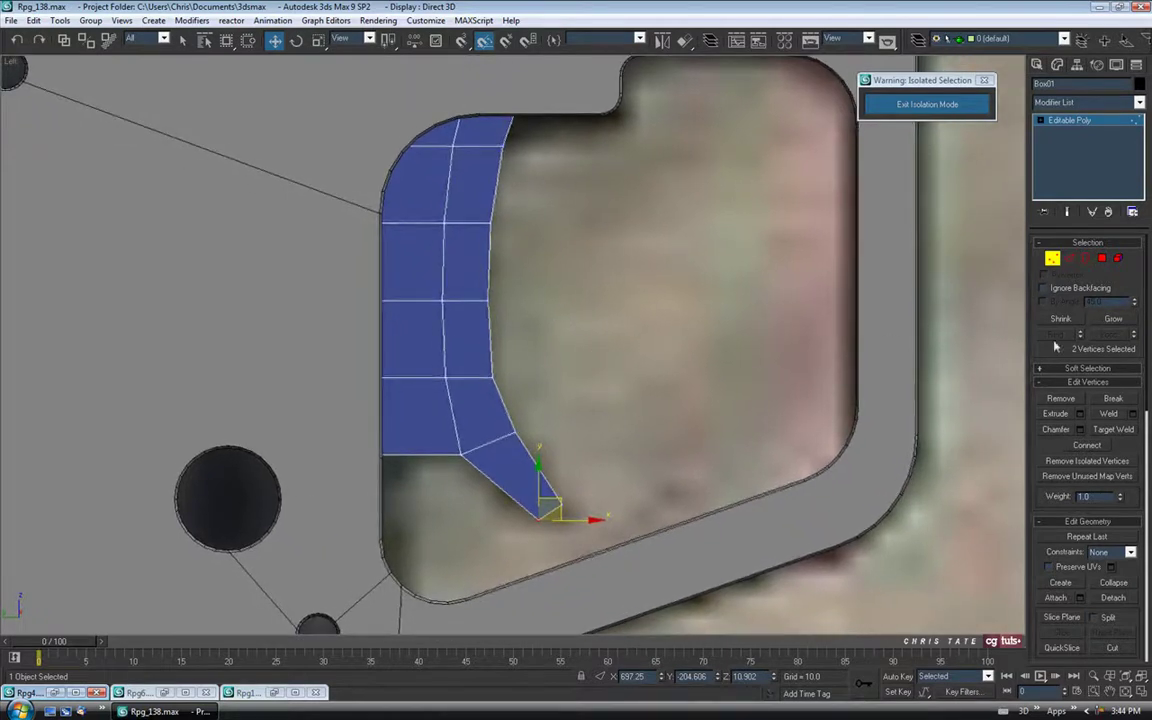
left_click(1053, 260)
middle_click_drag(541, 386, 534, 378)
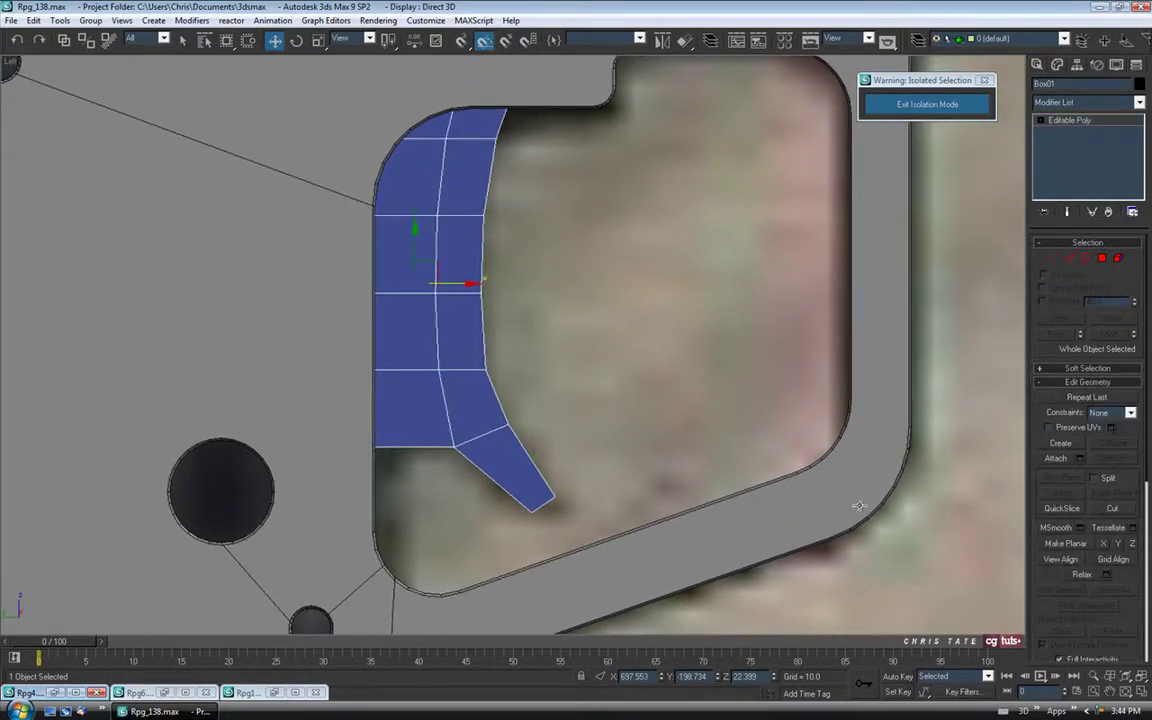
Inspect the trigger's shape inside its opening and isolate it from the surrounding parts.
left_click(1144, 692)
mouse_move(838, 533)
middle_mouse_down("alt")
mouse_move(829, 527)
mouse_move(830, 556)
middle_mouse_up("alt")
scroll(832, 498, "down", 3)
middle_click_drag(832, 497, 836, 499, "alt")
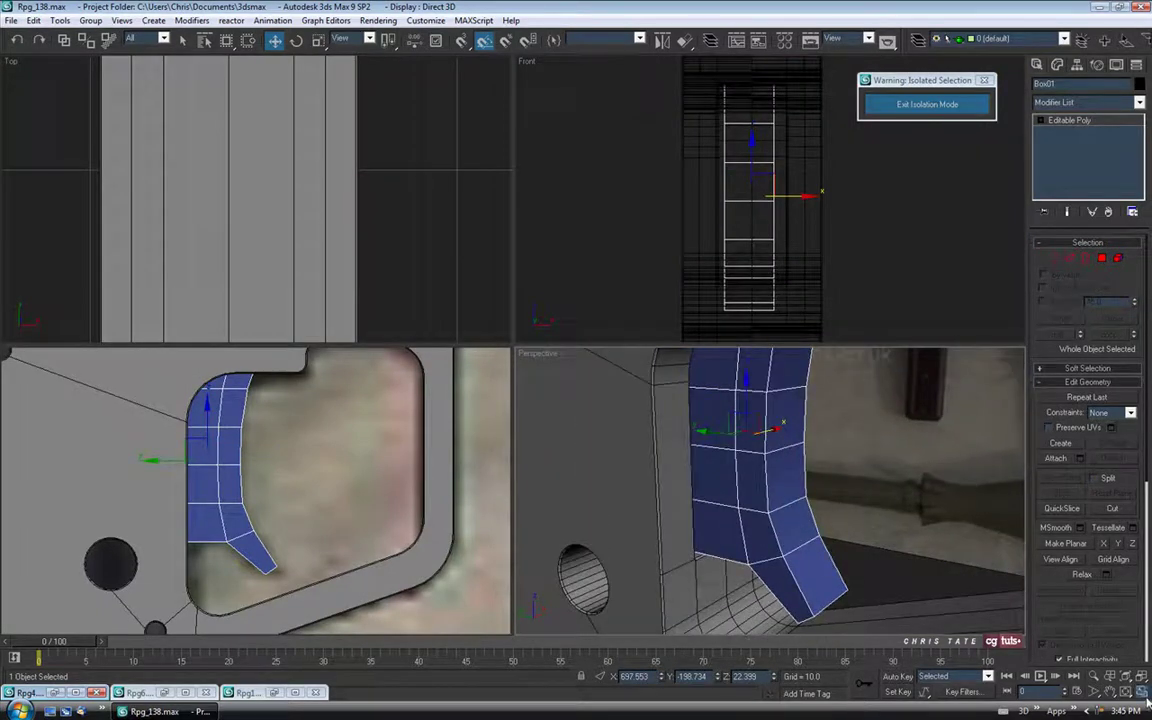
key("alt+w")
scroll(677, 397, "down", 4)
middle_click_drag(677, 397, 676, 430)
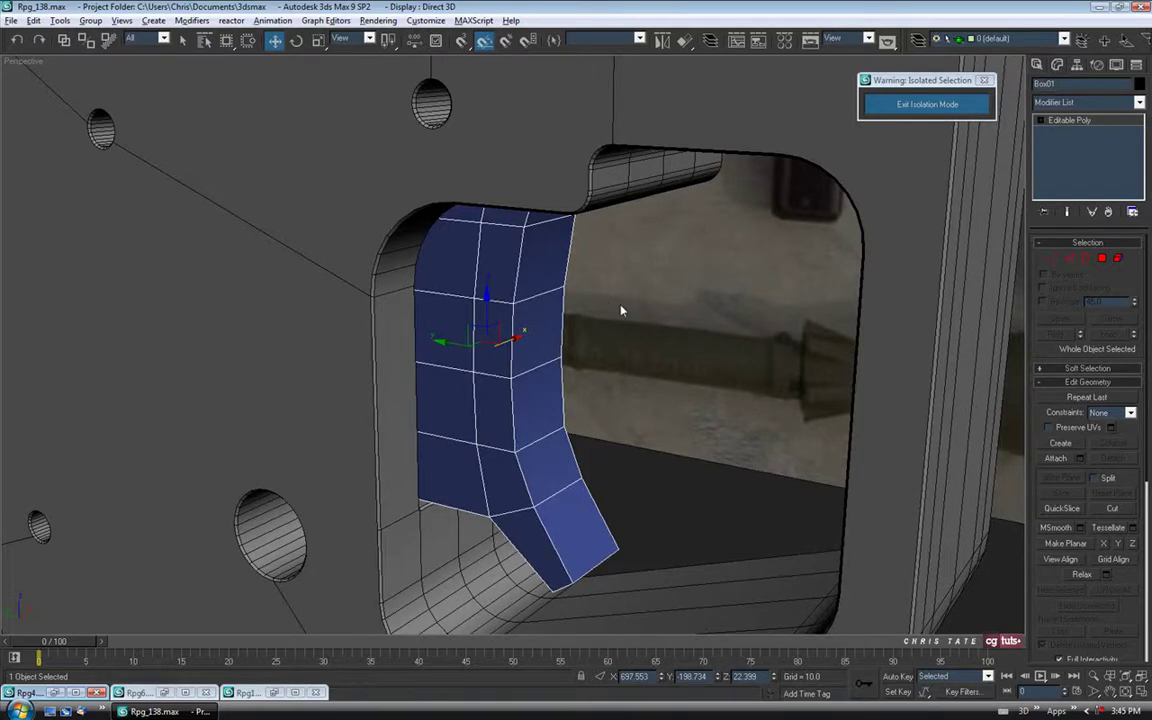
key("alt+q")
middle_click_drag(608, 350, 605, 385, "alt")
Ring-select the edges across the trigger's front face and set up a connection with 2 segments and slide 0.
key("2")
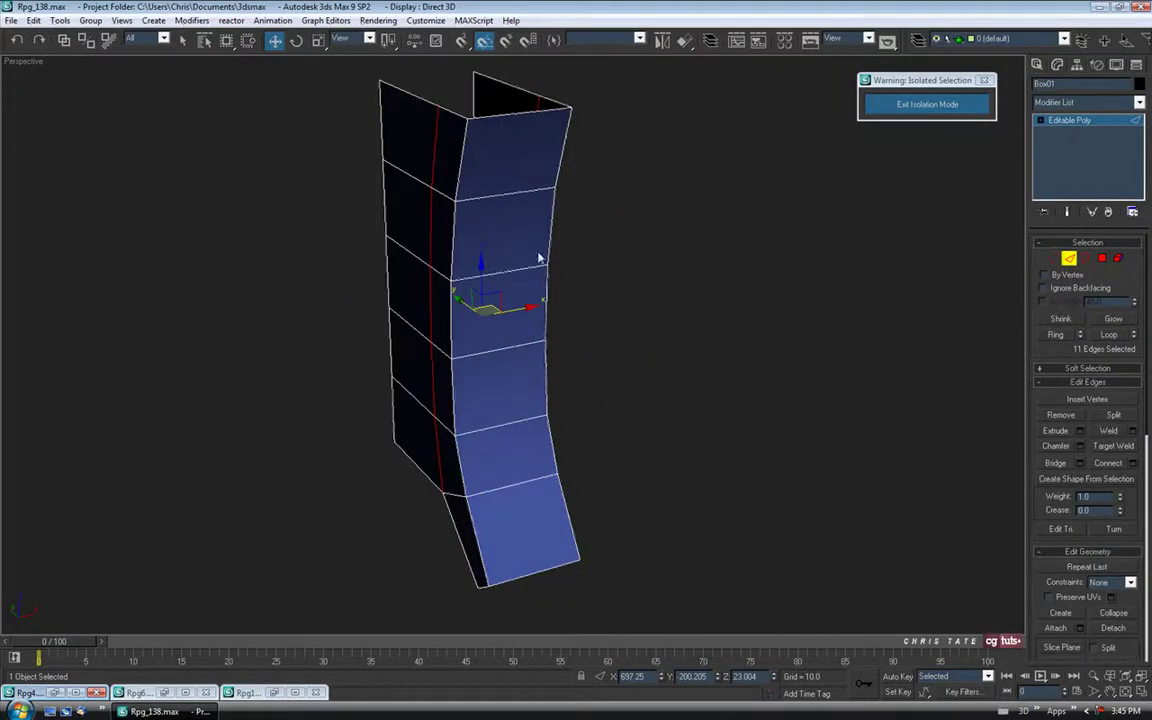
left_click(514, 271)
middle_click_drag(563, 324, 577, 353, "alt")
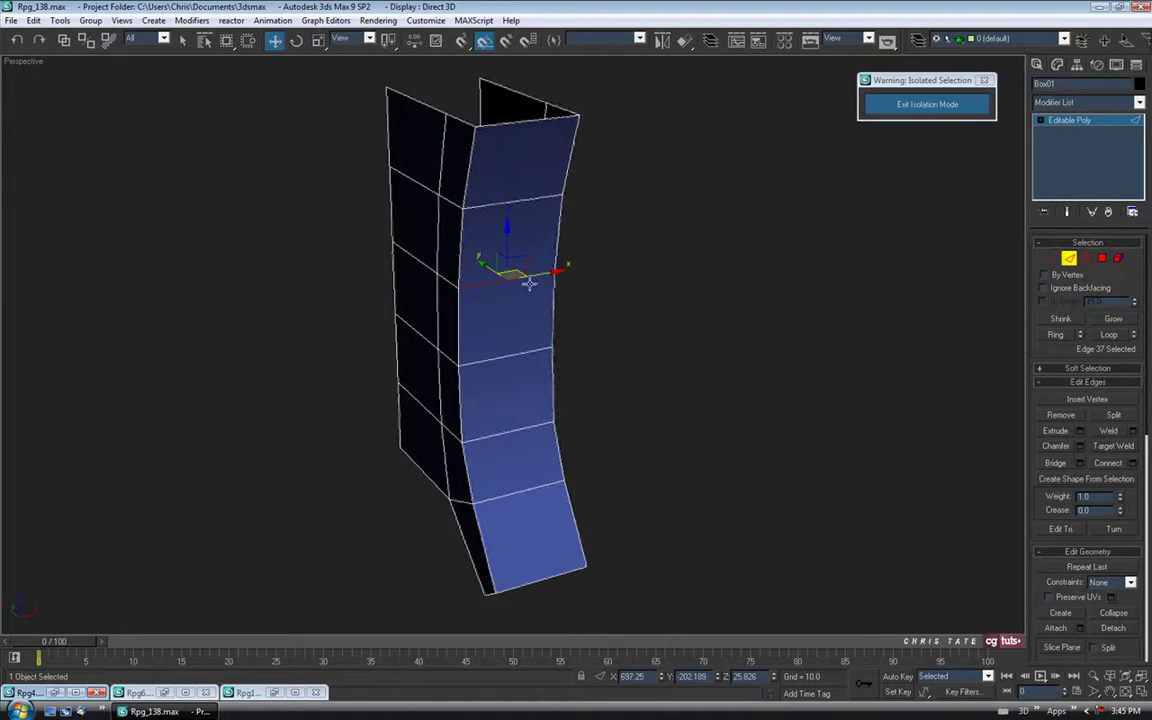
left_click(1055, 336)
middle_click_drag(650, 470, 705, 377, "alt")
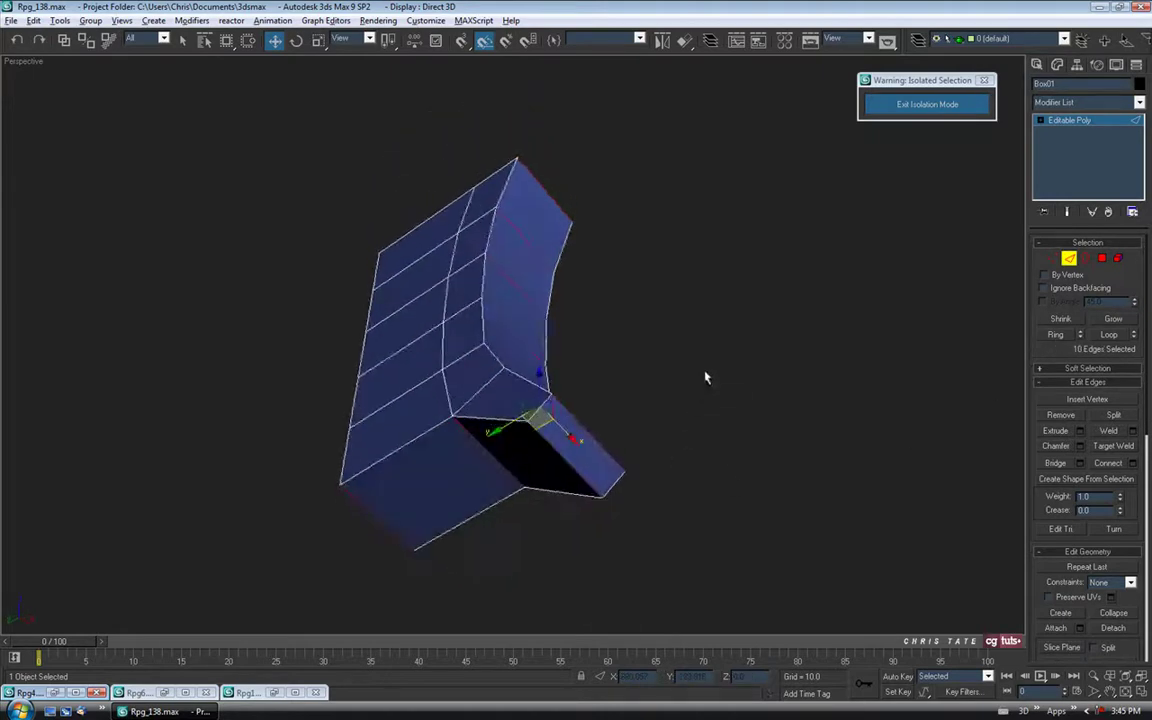
left_click(1133, 463)
left_click(920, 312)
middle_click_drag(602, 443, 574, 502, "alt")
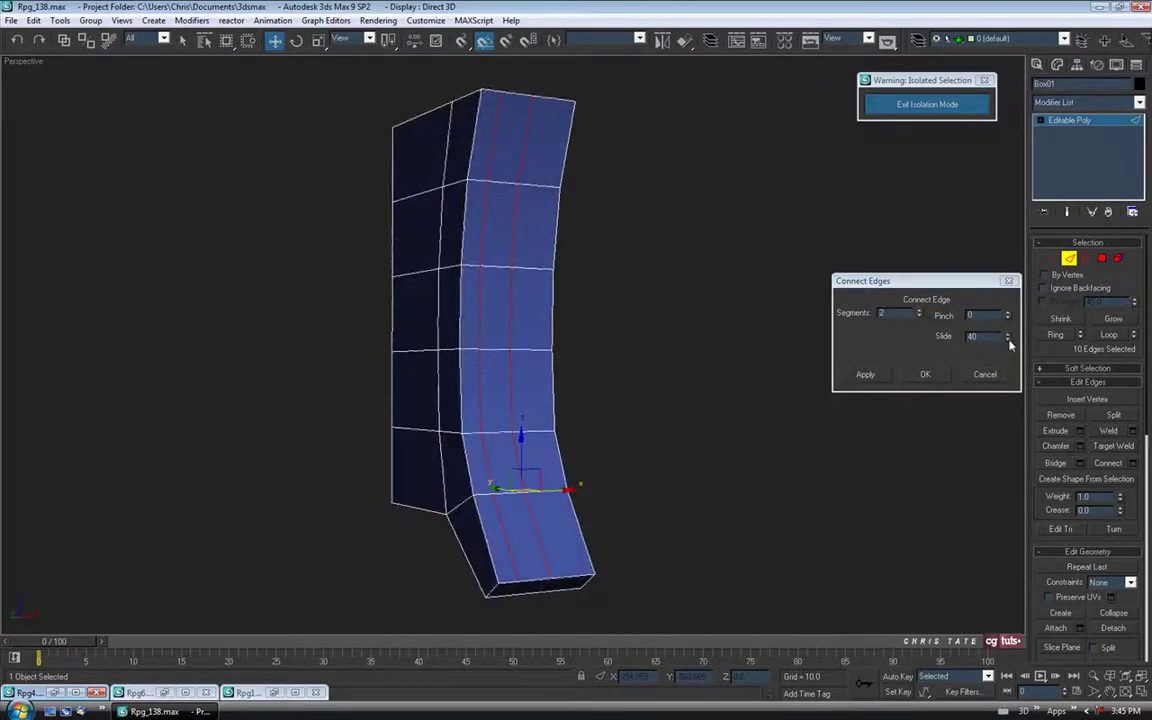
right_click(1008, 338)
Check the trigger's edges in the Rpg4 reference image and apply the front-face connection with pinch 85.
left_click(58, 693)
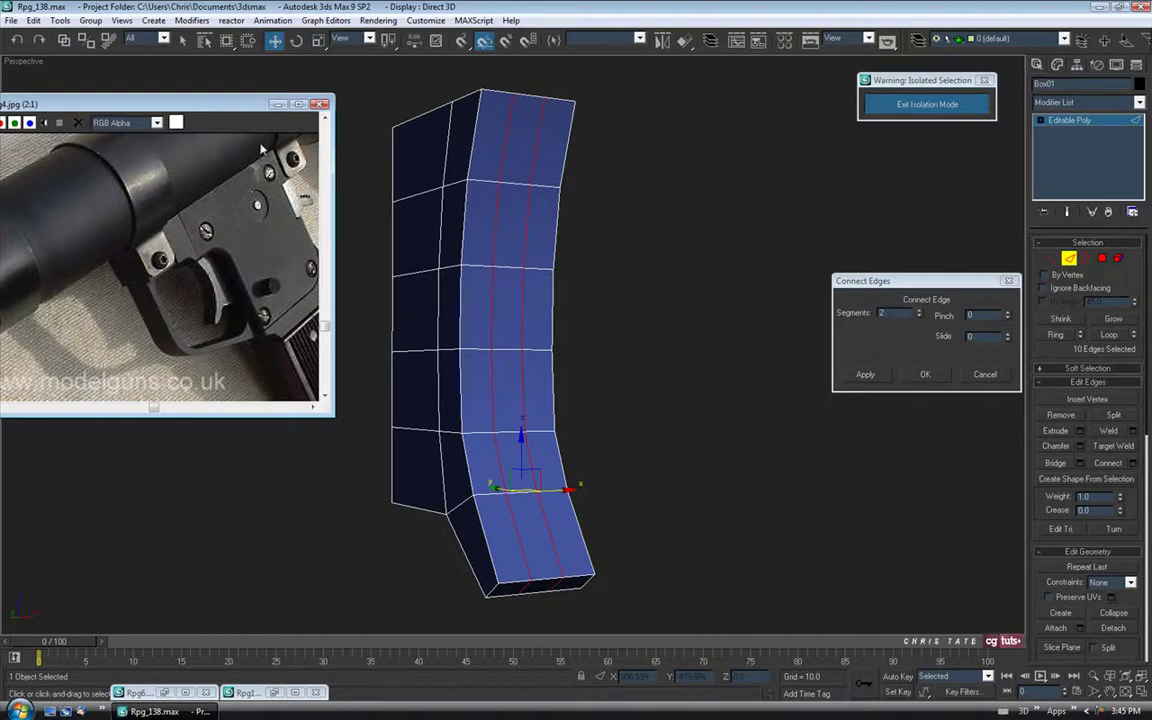
left_click(277, 104)
left_click_drag(1007, 256, 1007, 227)
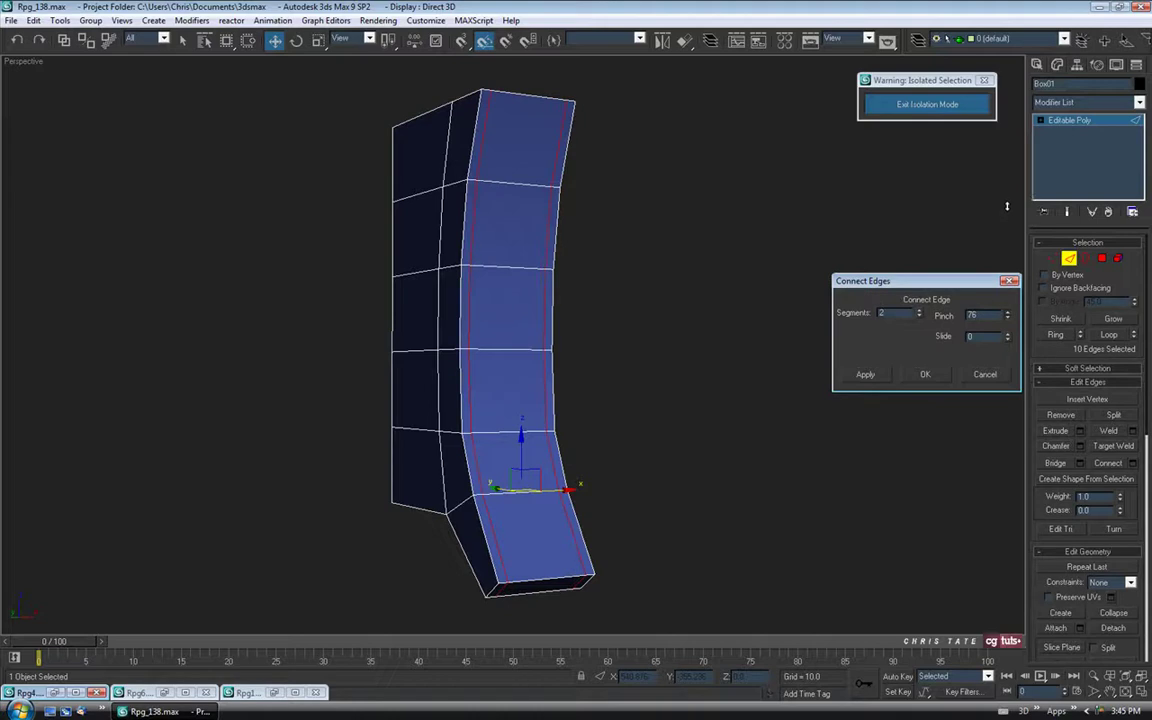
middle_click_drag(661, 387, 622, 394, "alt")
left_click(1008, 314)
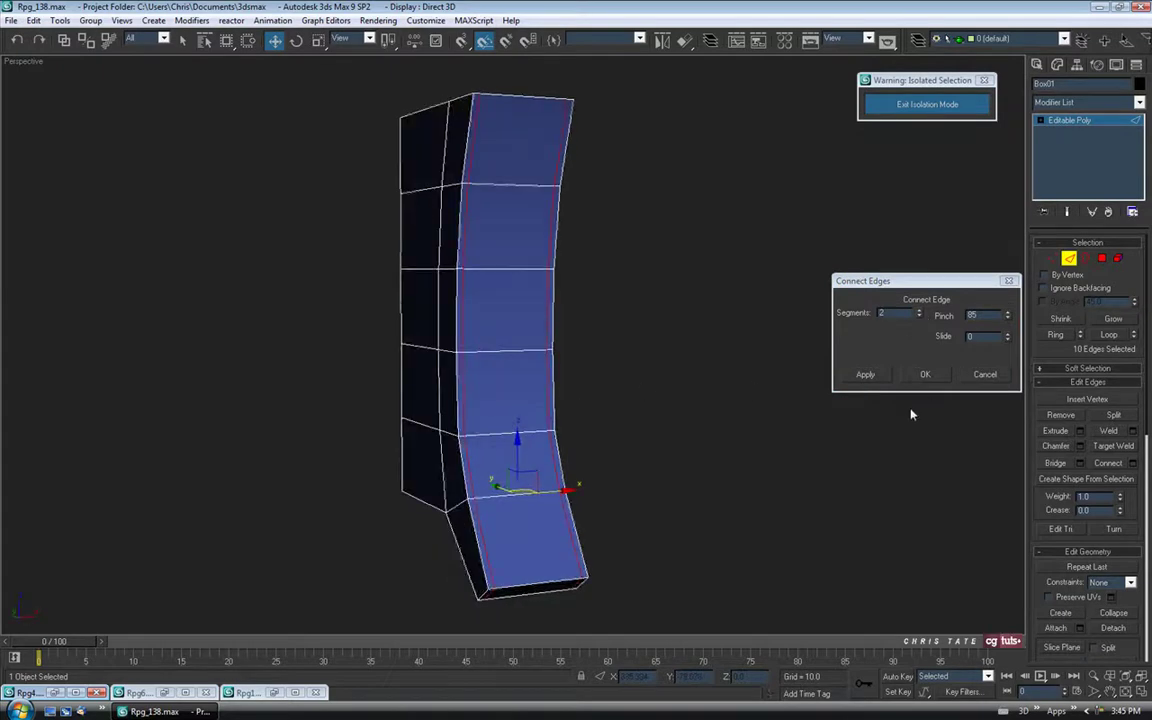
left_click(926, 376)
Ring-select the short edges along the trigger's front side strip and connect them with 2 segments at pinch 60.
middle_click_drag(455, 470, 483, 452, "alt")
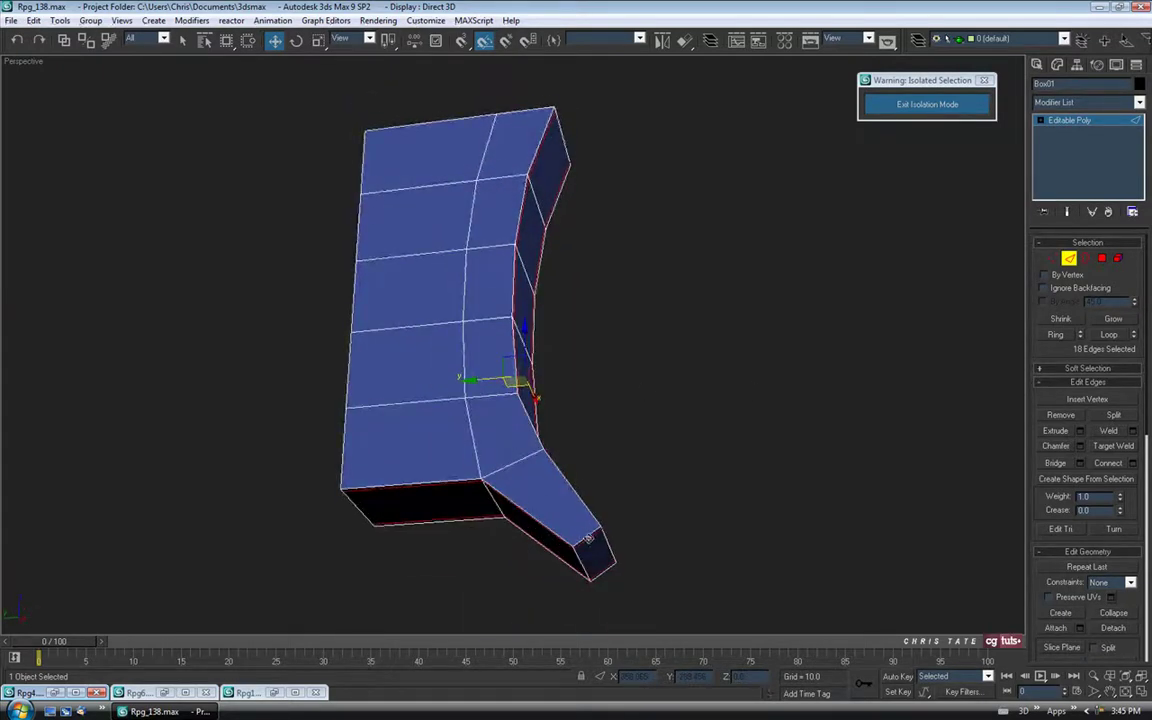
mouse_move(588, 537)
middle_mouse_down("alt")
mouse_move(607, 514)
mouse_move(576, 537)
middle_mouse_up("alt")
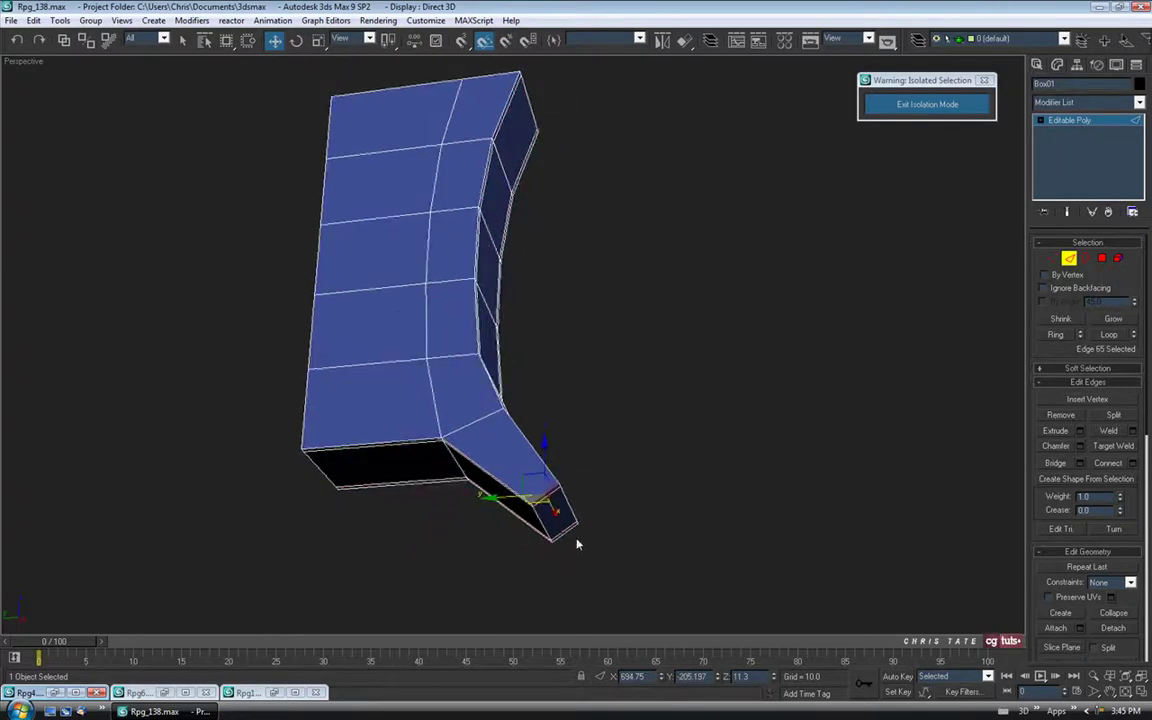
left_click(1062, 338)
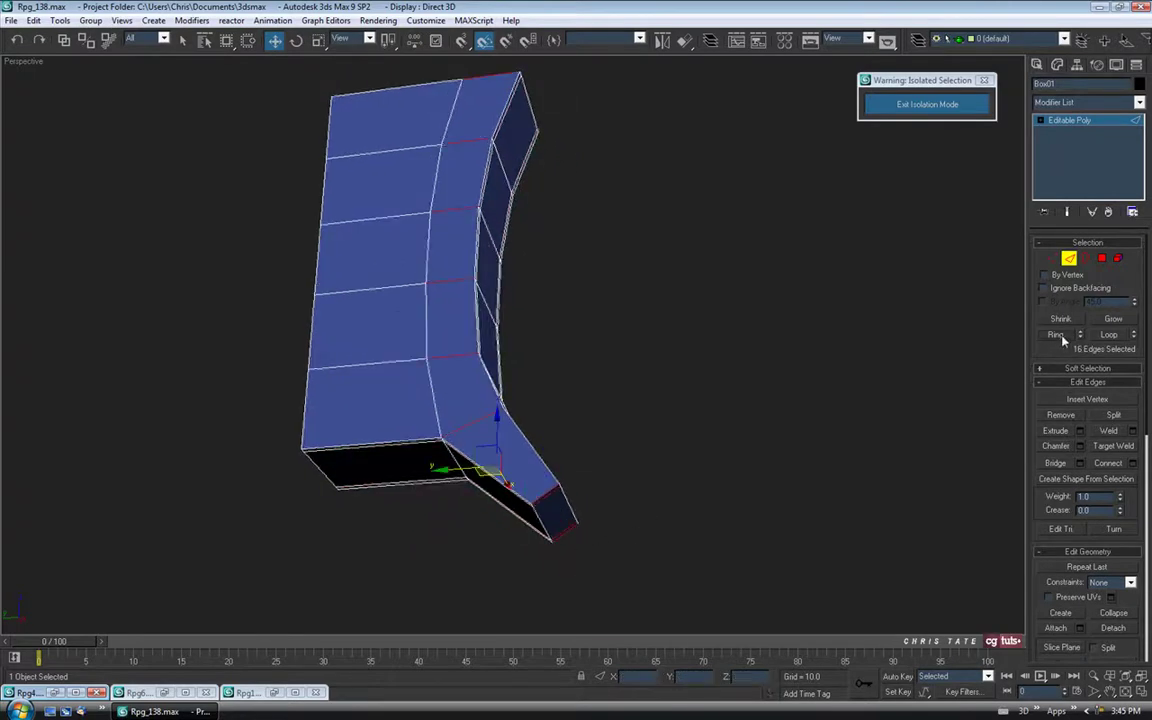
left_click(1133, 463)
middle_click_drag(707, 424, 668, 412, "alt")
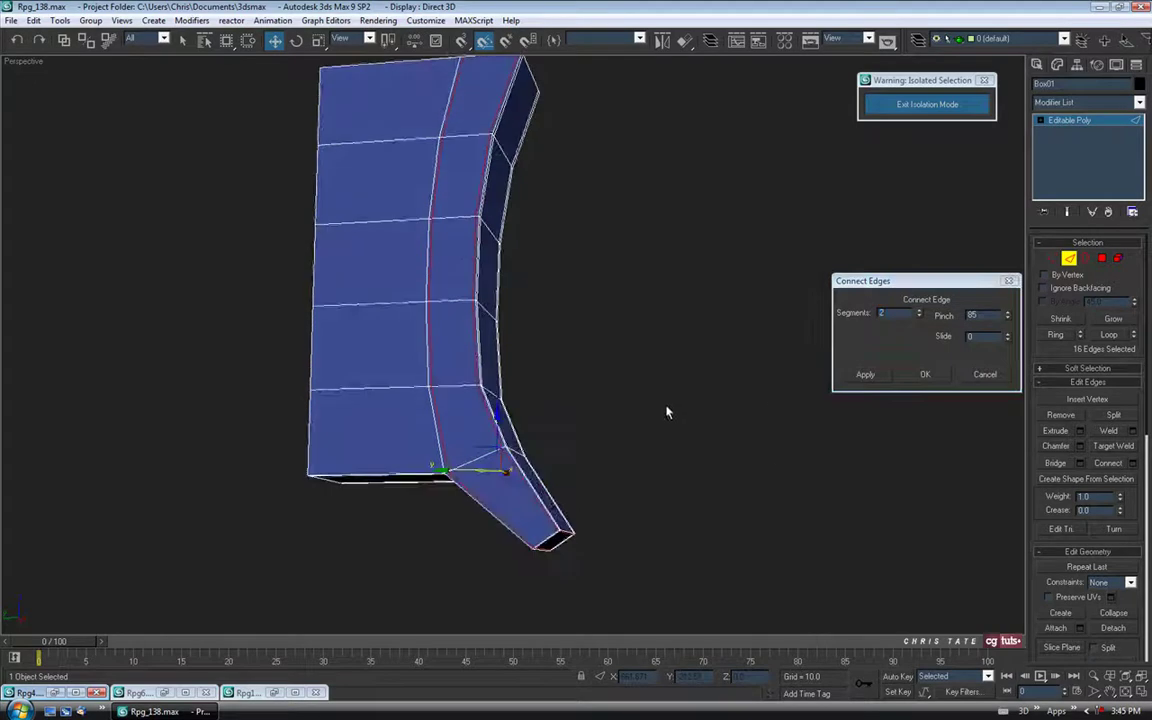
left_click_drag(1007, 320, 1002, 352)
middle_click_drag(693, 438, 622, 444, "alt")
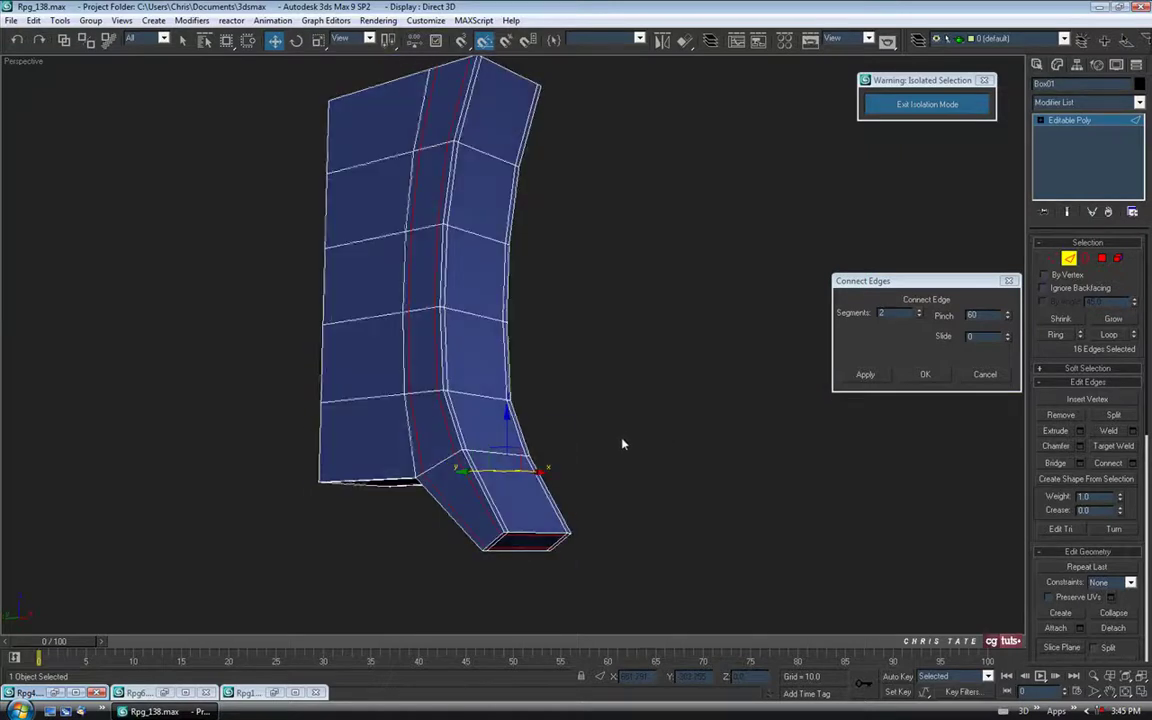
left_click(926, 377)
Ring-select the edges across the trigger's rear side section and connect them with 1 segment, pinch 0 and slide 85.
middle_click_drag(560, 545, 630, 427, "alt")
scroll(535, 525, "up", 3)
left_click(517, 433)
middle_click_drag(538, 464, 510, 490)
left_click(1055, 334)
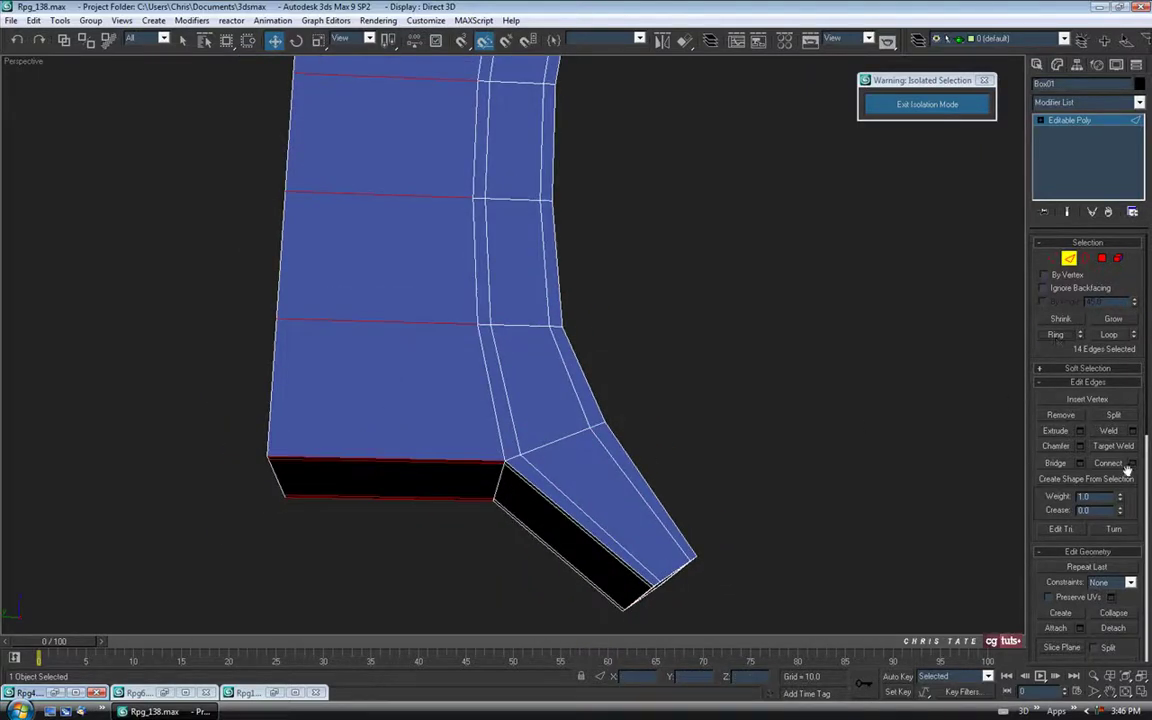
left_click(1133, 464)
left_click(919, 317)
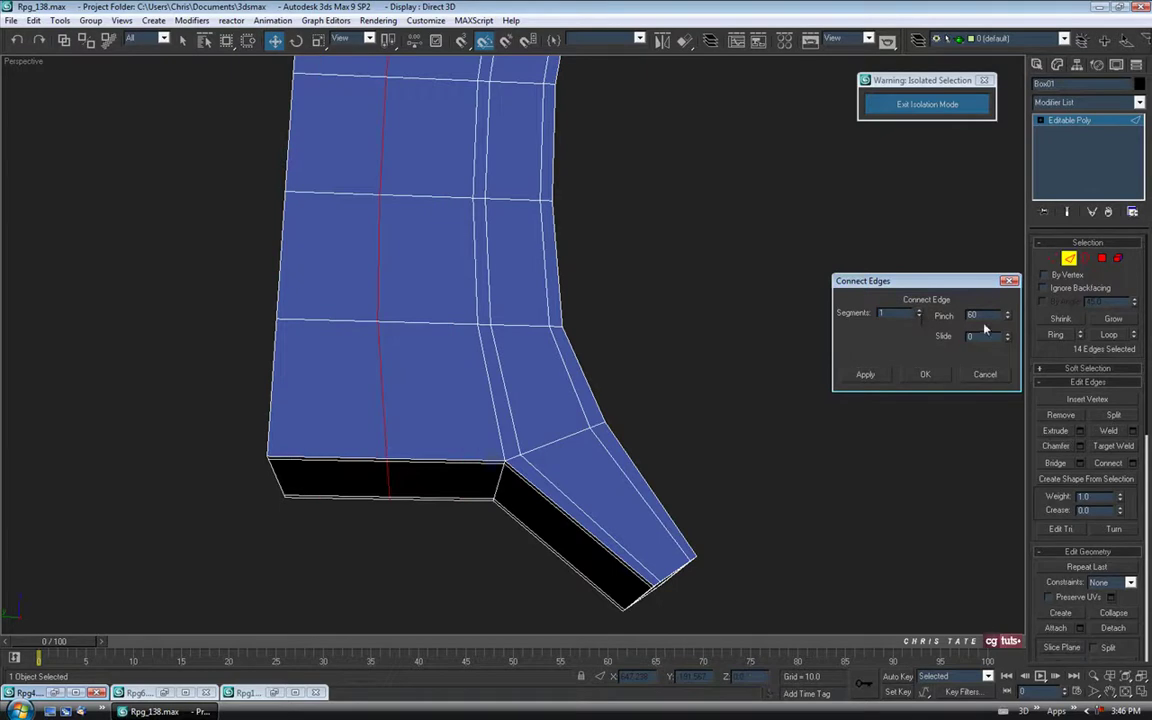
left_click_drag(1007, 345, 1009, 231)
mouse_move(654, 467)
middle_mouse_down("alt")
mouse_move(656, 482)
mouse_move(659, 463)
middle_mouse_up("alt")
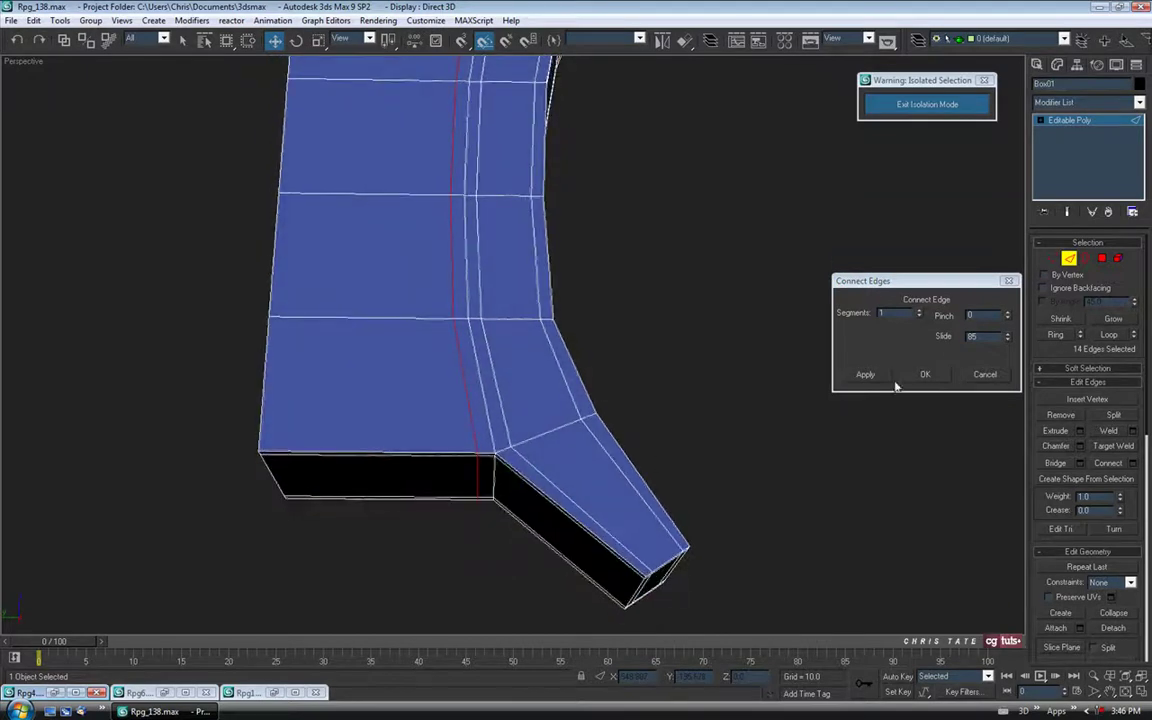
left_click(925, 376)
Ring-select the trigger's lengthwise edges just above the tip bend and connect them with 1 segment, pinch 0 and slide -80.
middle_click_drag(699, 540, 660, 455, "alt")
middle_click_drag(491, 311, 447, 375, "alt")
left_click(440, 364)
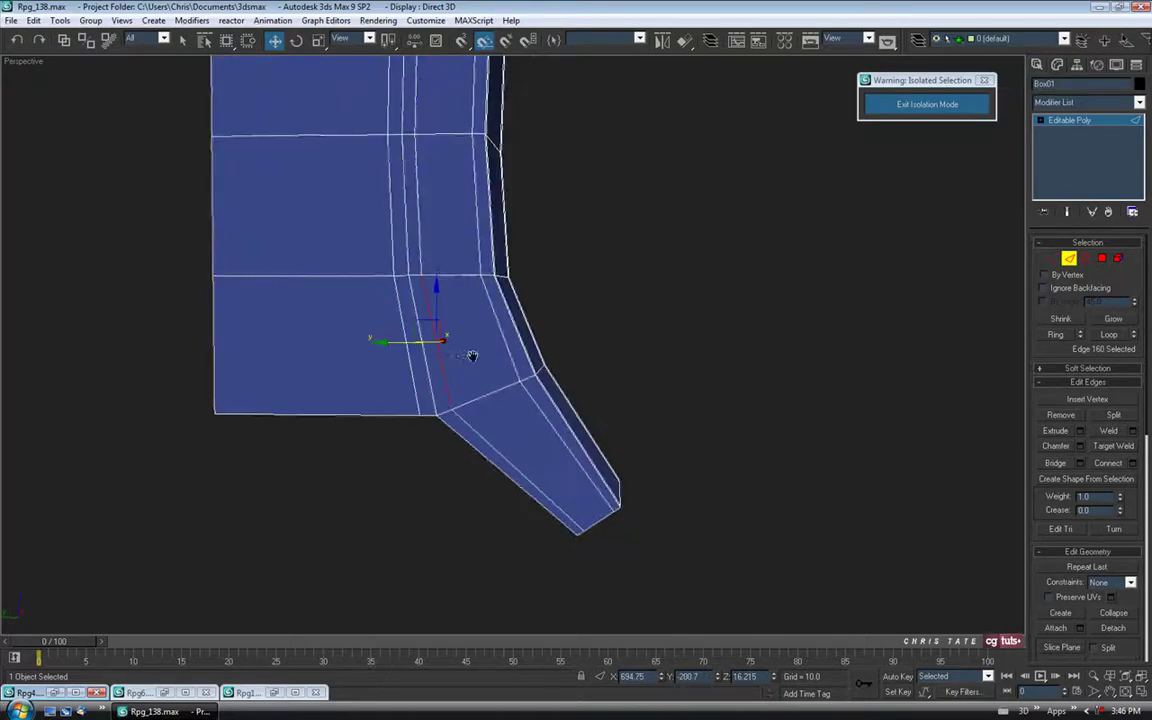
key("alt+r")
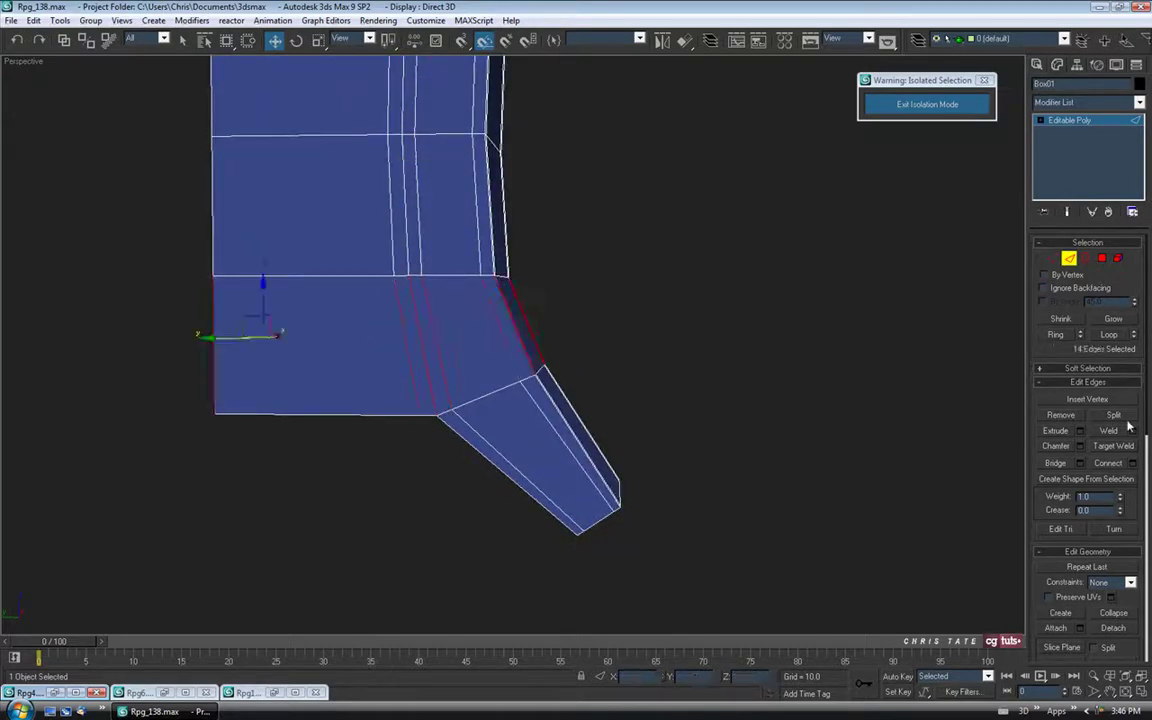
left_click(1133, 463)
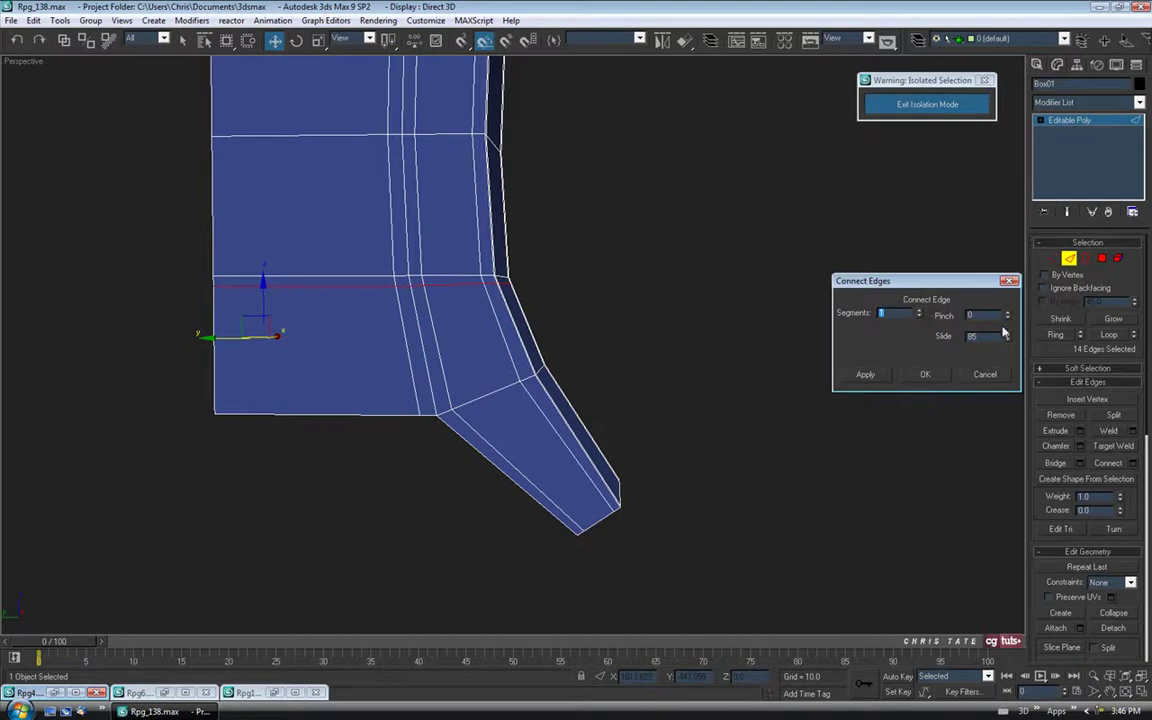
left_click_drag(1007, 339, 1007, 569)
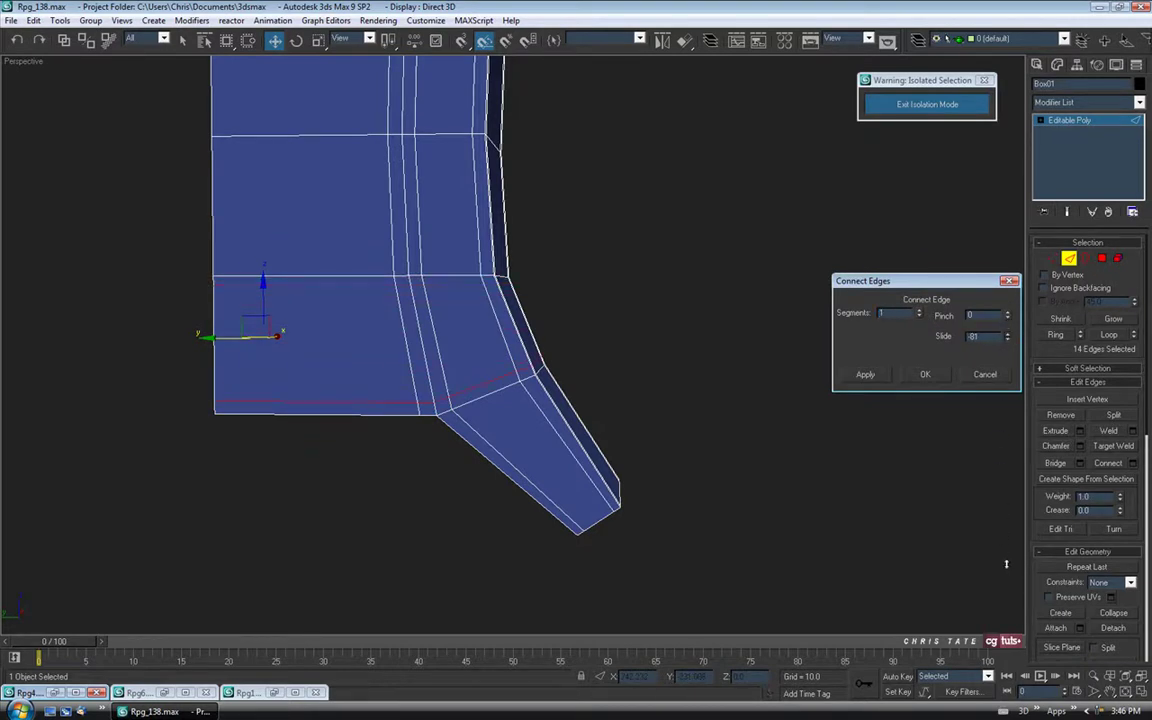
middle_click_drag(614, 480, 510, 448, "alt")
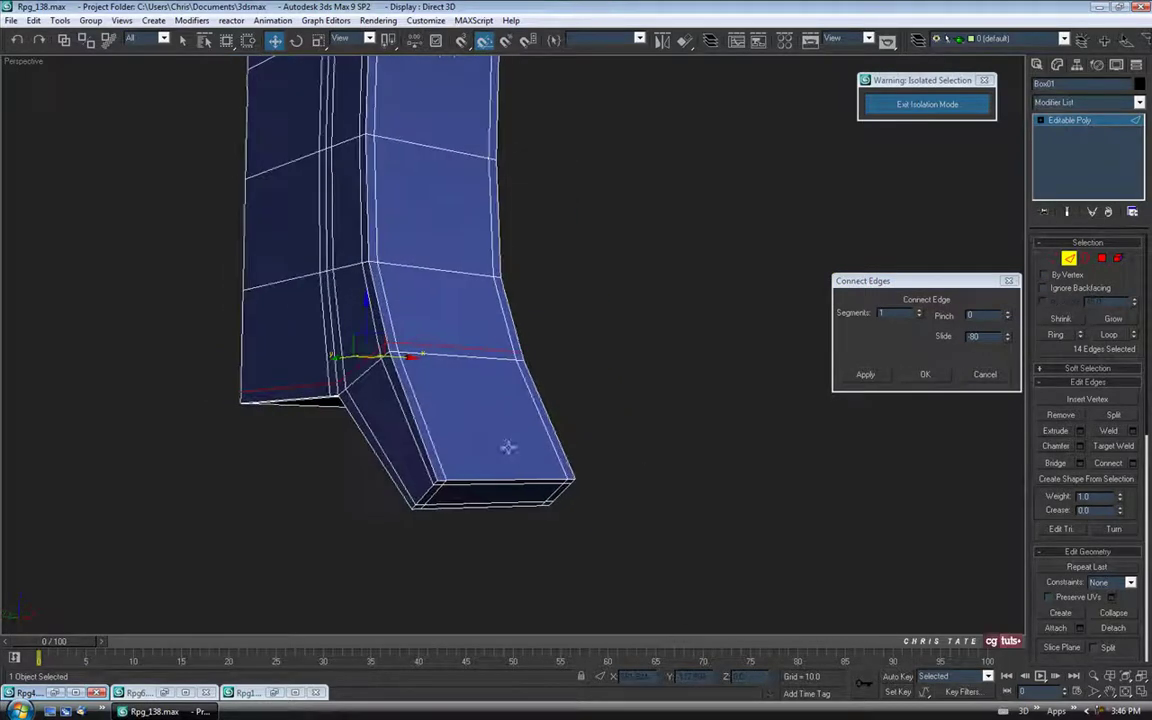
left_click(925, 375)
Ring-select the lengthwise edges of the trigger's pointed tip and connect them with 2 segments, pinch 83 and slide 0.
middle_click_drag(540, 437, 514, 470, "alt")
left_click(522, 461)
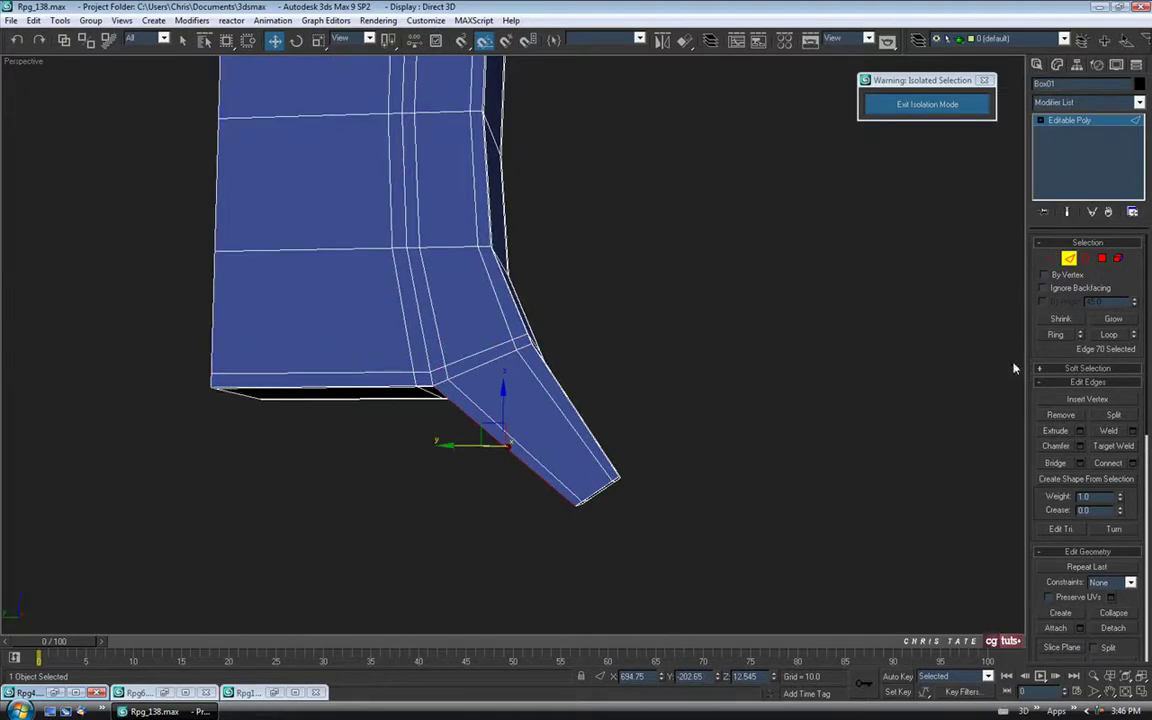
left_click(1055, 335)
middle_click_drag(800, 400, 727, 425, "alt")
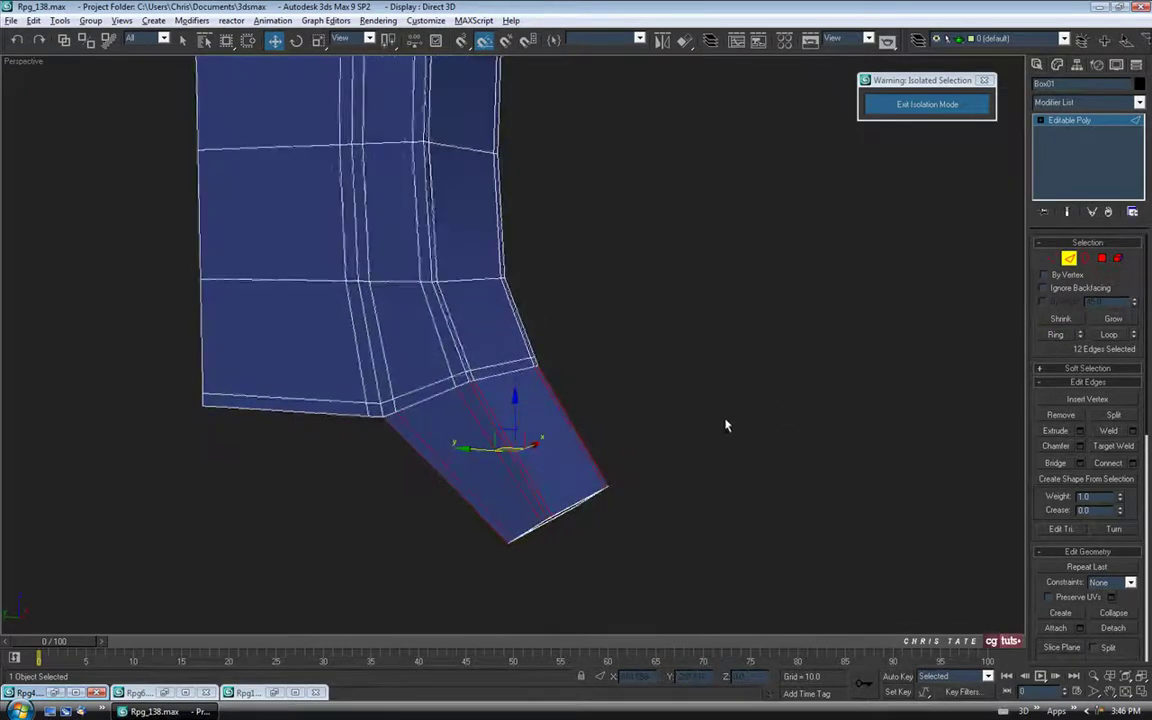
left_click(1131, 464)
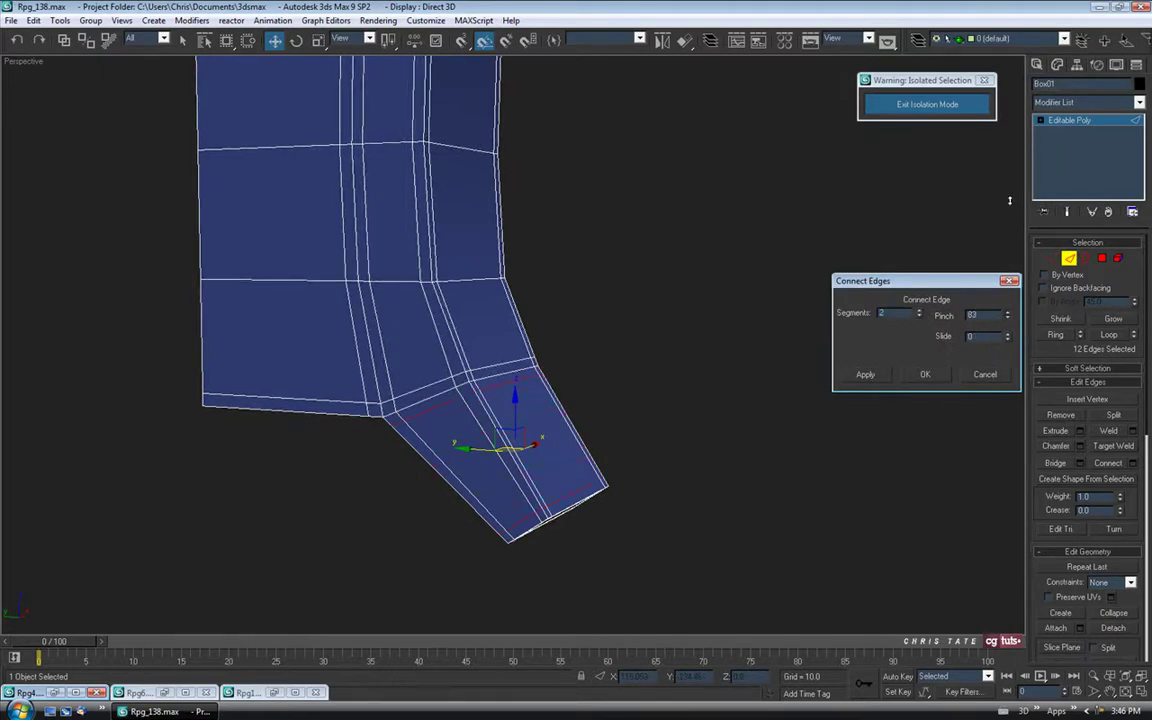
mouse_move(740, 400)
middle_mouse_down("alt")
mouse_move(650, 406)
mouse_move(717, 404)
mouse_move(733, 381)
middle_mouse_up("alt")
middle_click_drag(658, 413, 567, 416, "alt")
left_click(928, 375)
Leave edge editing and add a TurboSmooth modifier to the trigger with 2 iterations and Isoline Display on.
middle_click_drag(760, 440, 663, 465, "alt")
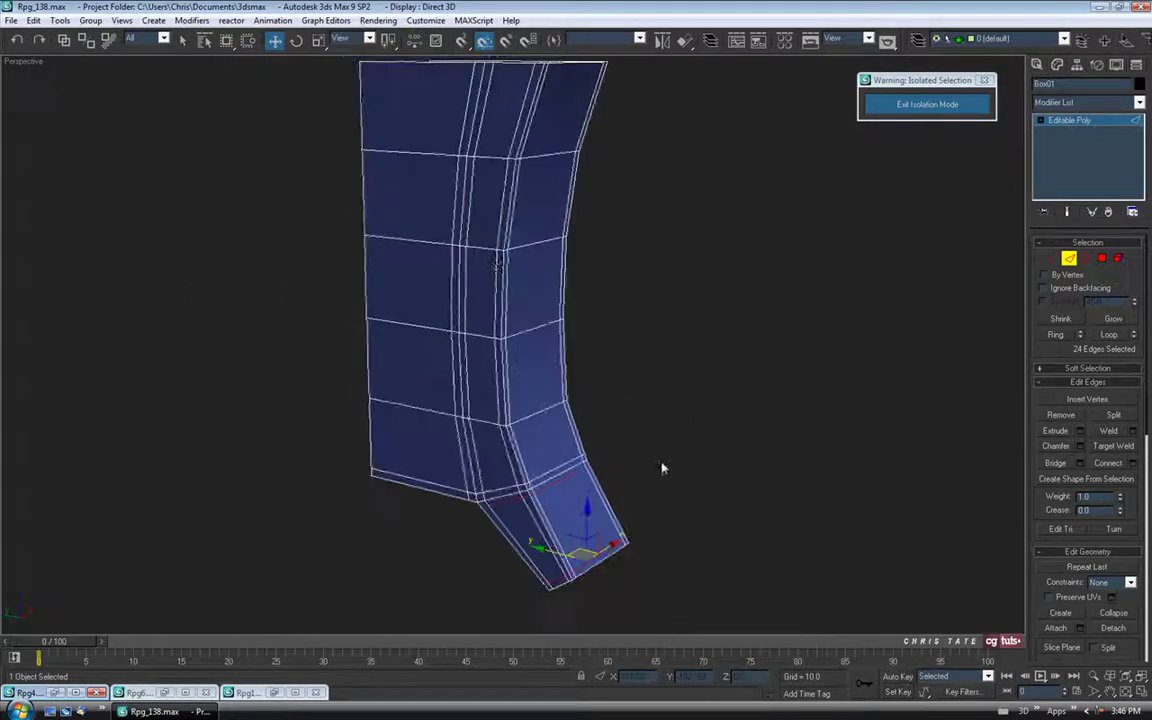
middle_click_drag(536, 428, 595, 455, "alt")
left_click(549, 450)
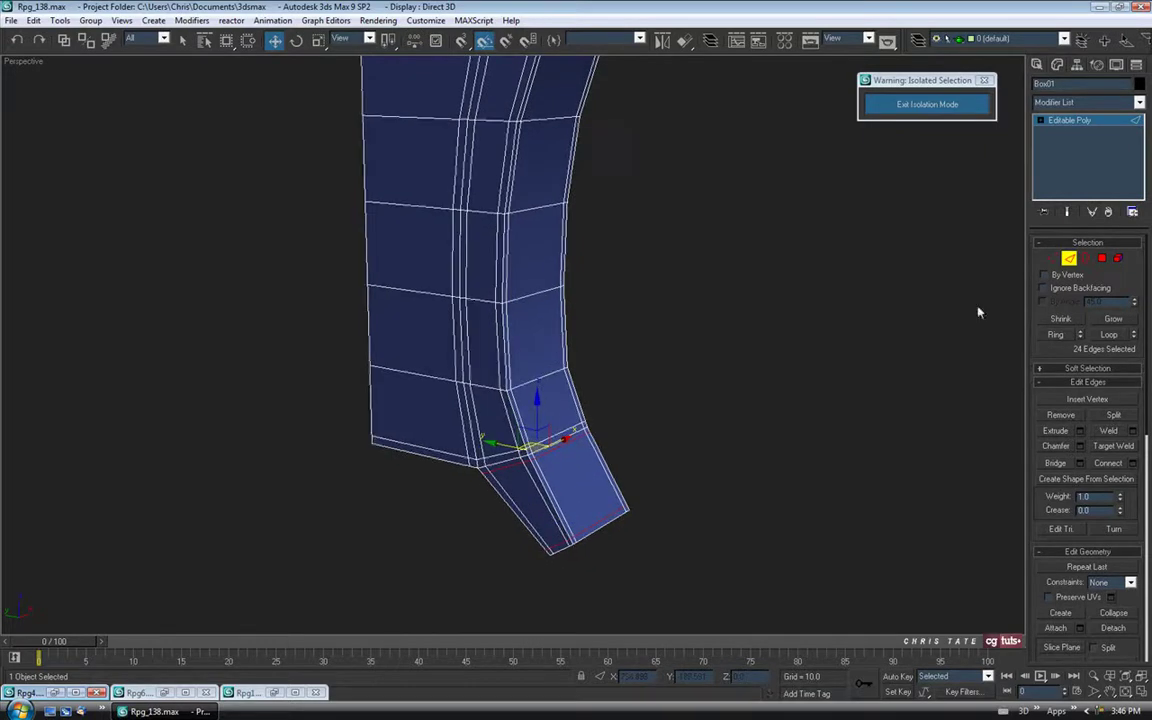
left_click(1069, 258)
middle_click_drag(829, 295, 800, 380, "alt")
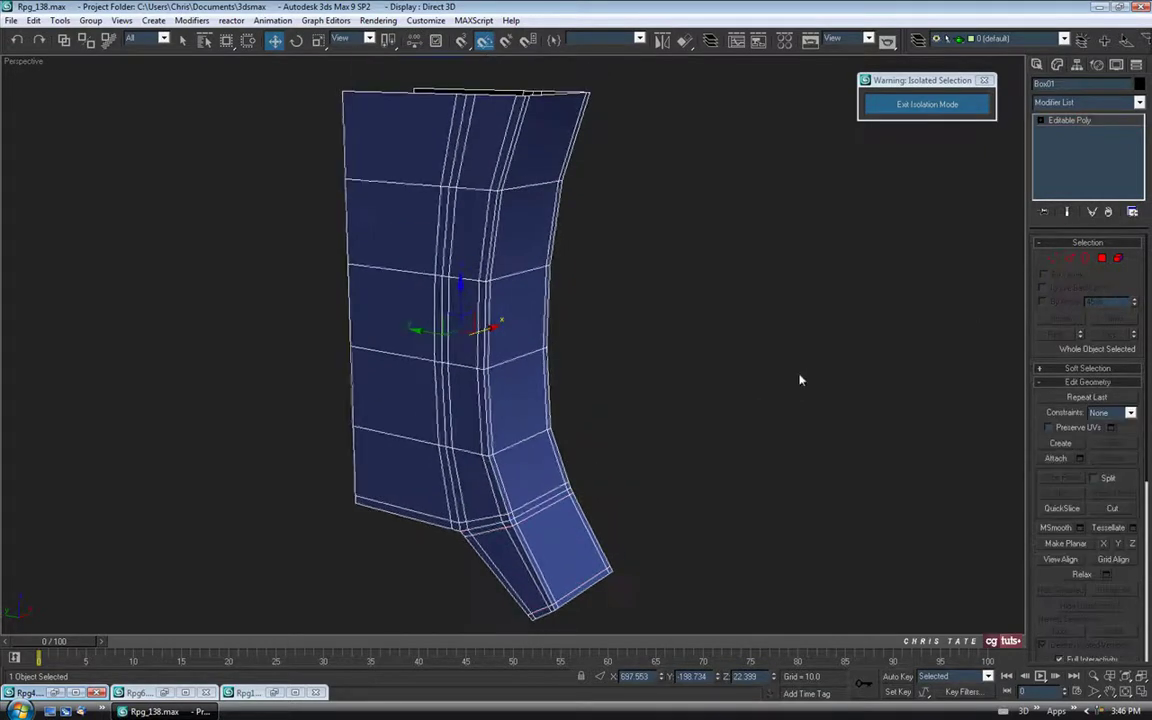
left_click(1139, 103)
scroll(1090, 400, "down", 10)
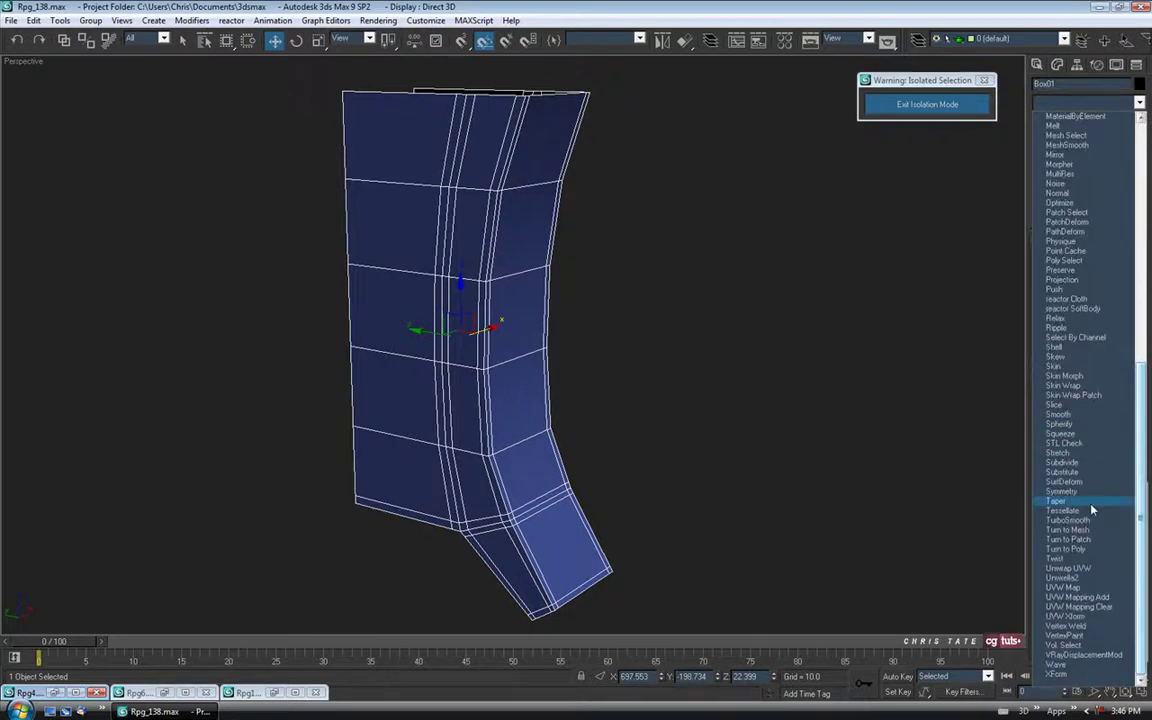
left_click(1068, 520)
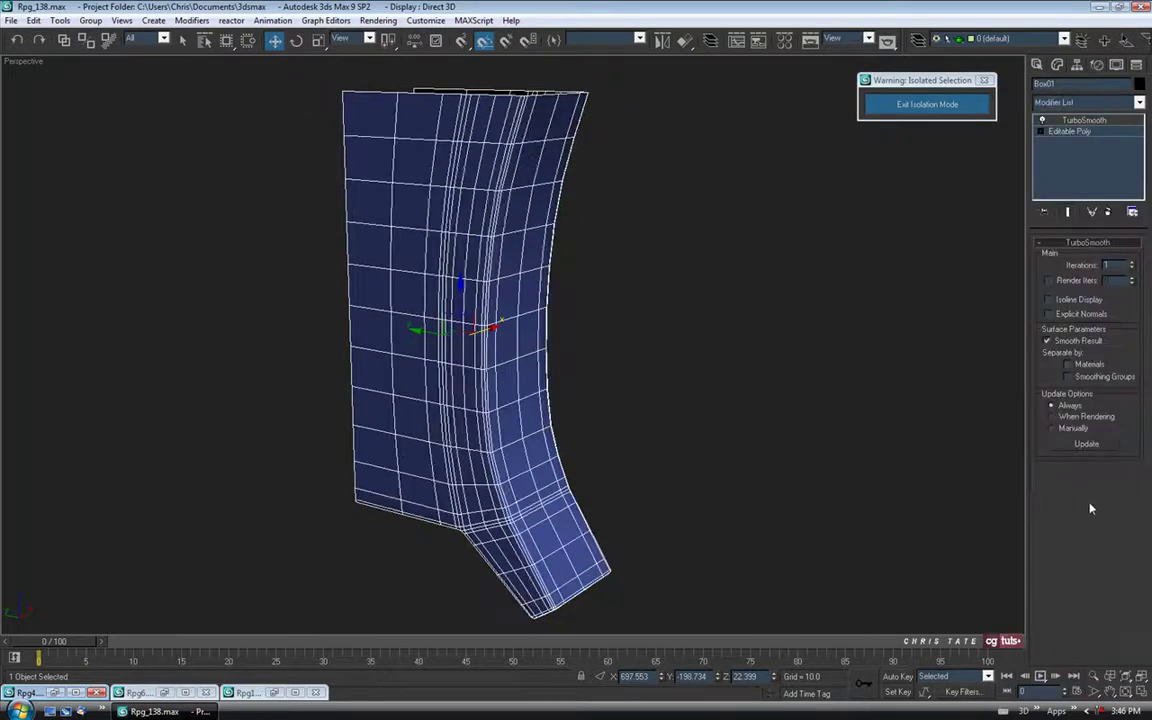
left_click(1133, 262)
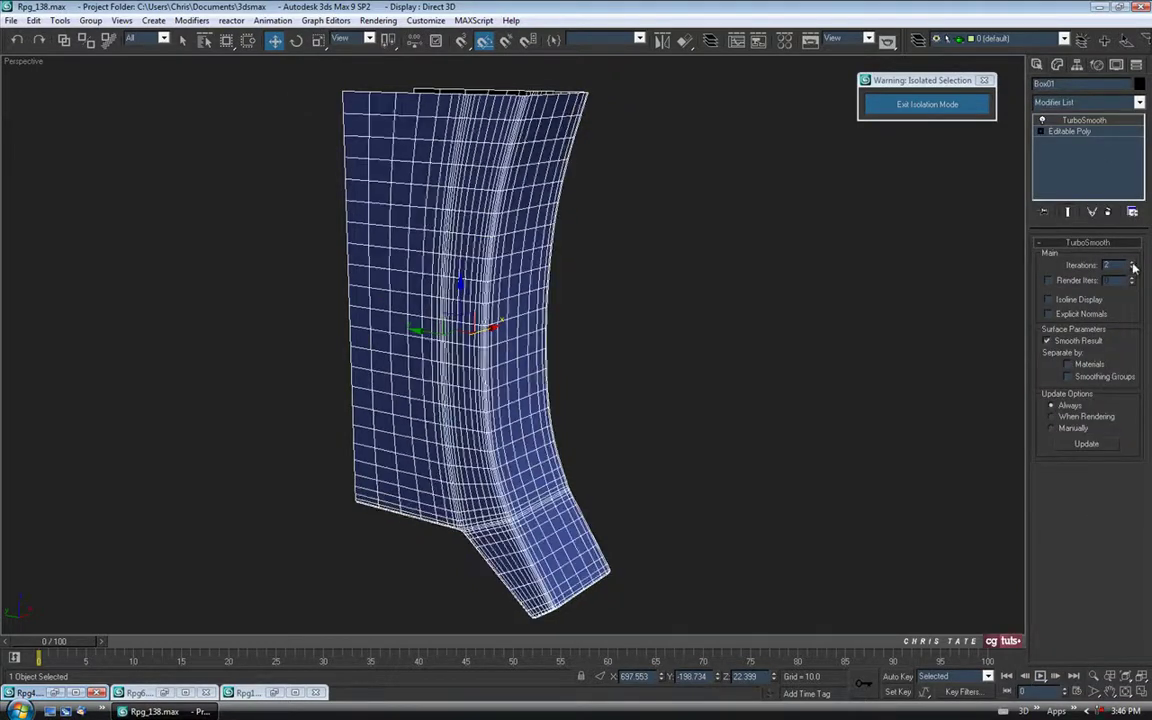
left_click(1049, 299)
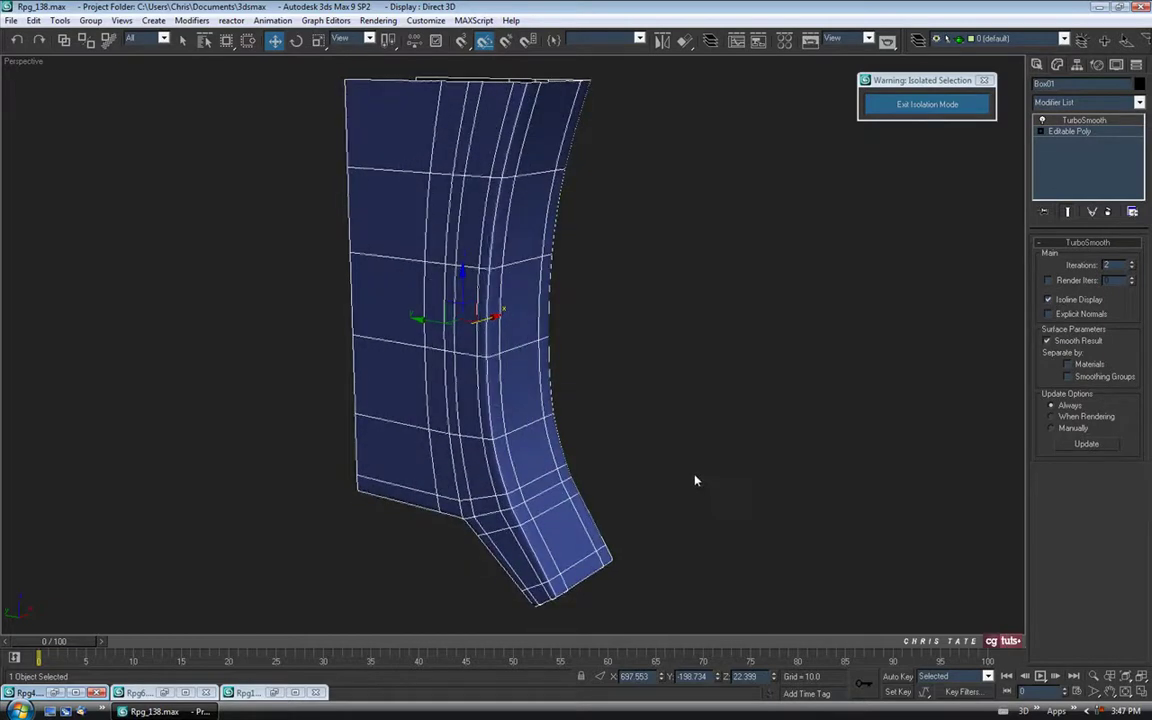
Examine the smoothed trigger with edged faces hidden, and return to its Editable Poly cage with edges shown.
key("F4")
middle_click_drag(694, 478, 823, 394, "alt")
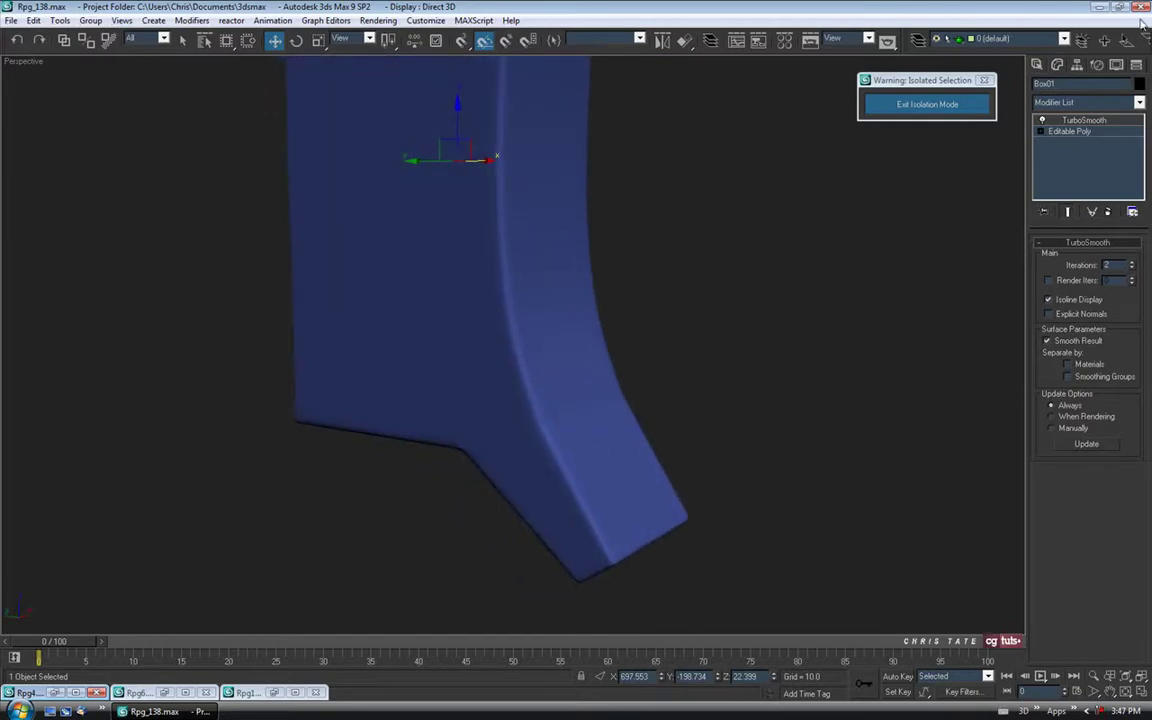
left_click(1081, 131)
key("F4")
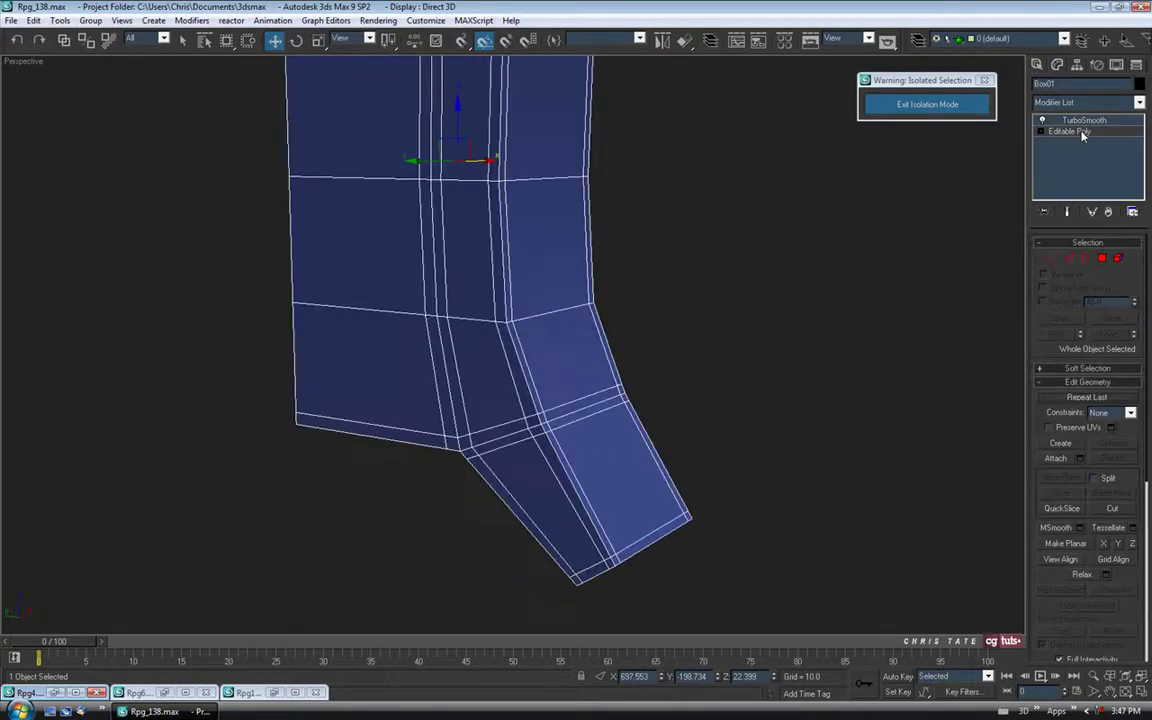
scroll(785, 298, "up", 3)
middle_click_drag(801, 329, 784, 249)
middle_click_drag(668, 386, 690, 421, "alt")
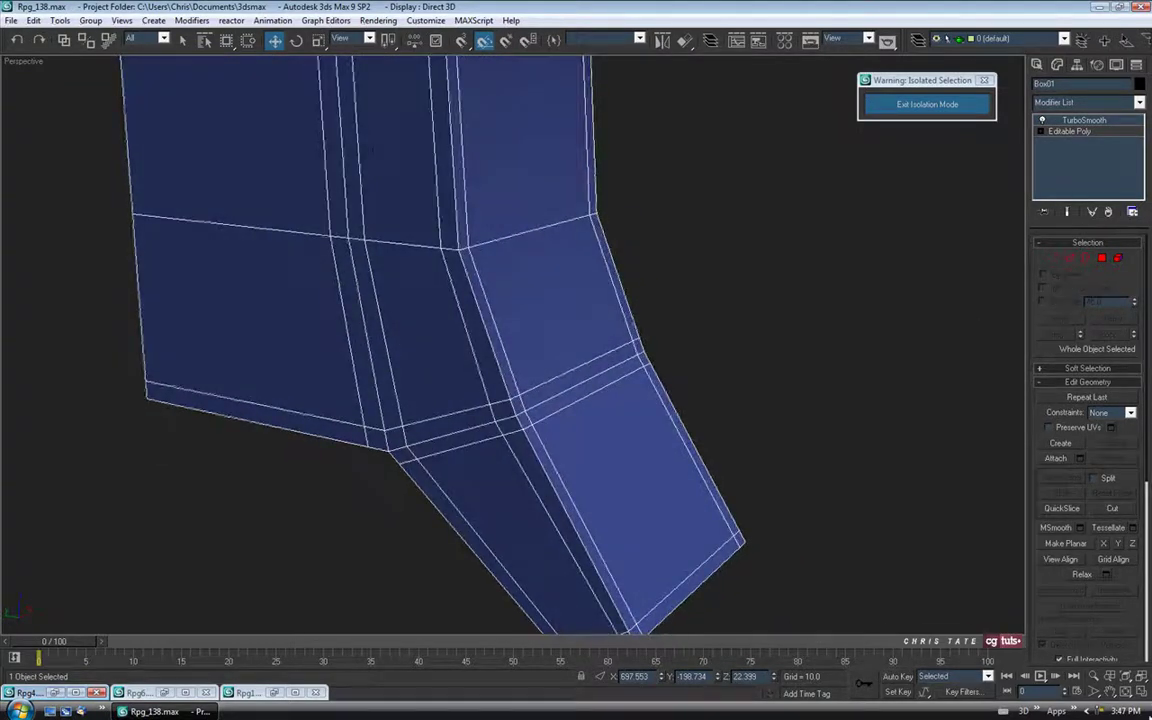
In the Left view, constrain vertex movement to Edge and slide the front vertices above the tip bend upward along their edges.
key("alt+w")
key("alt+w")
scroll(591, 429, "up", 4)
middle_click_drag(519, 450, 559, 349)
scroll(528, 522, "up", 3)
middle_click_drag(528, 522, 561, 345)
left_click(1069, 131)
key("1")
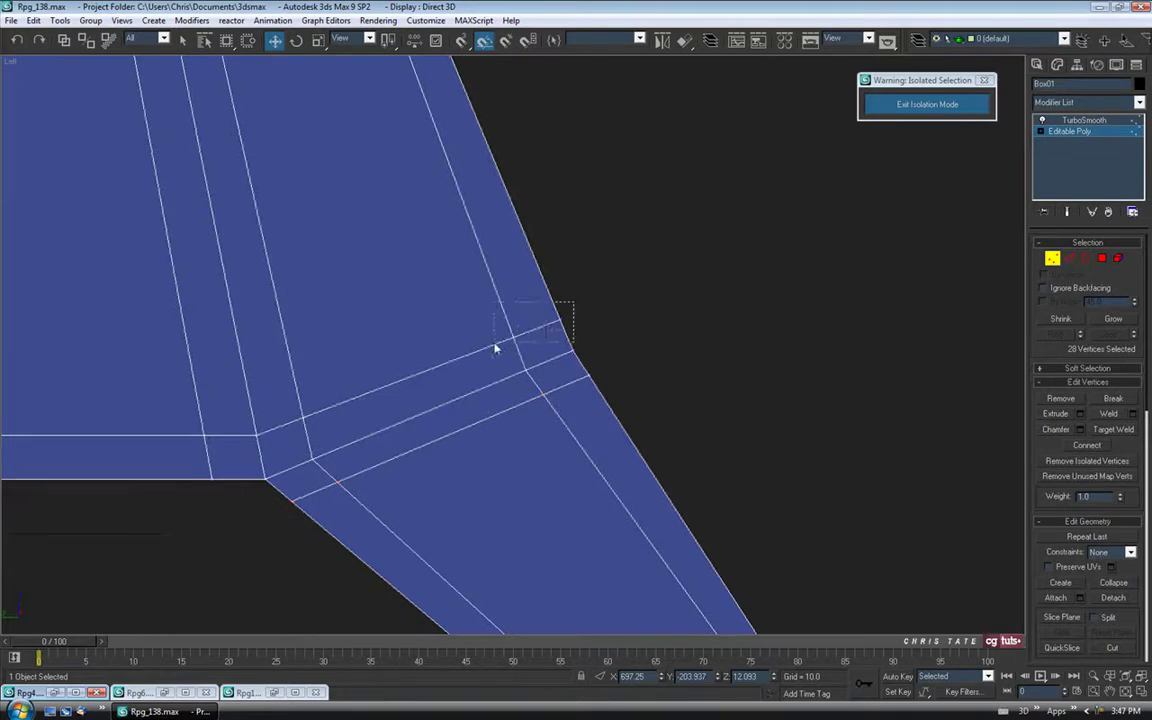
left_click_drag(494, 347, 496, 347)
middle_click_drag(586, 355, 588, 345)
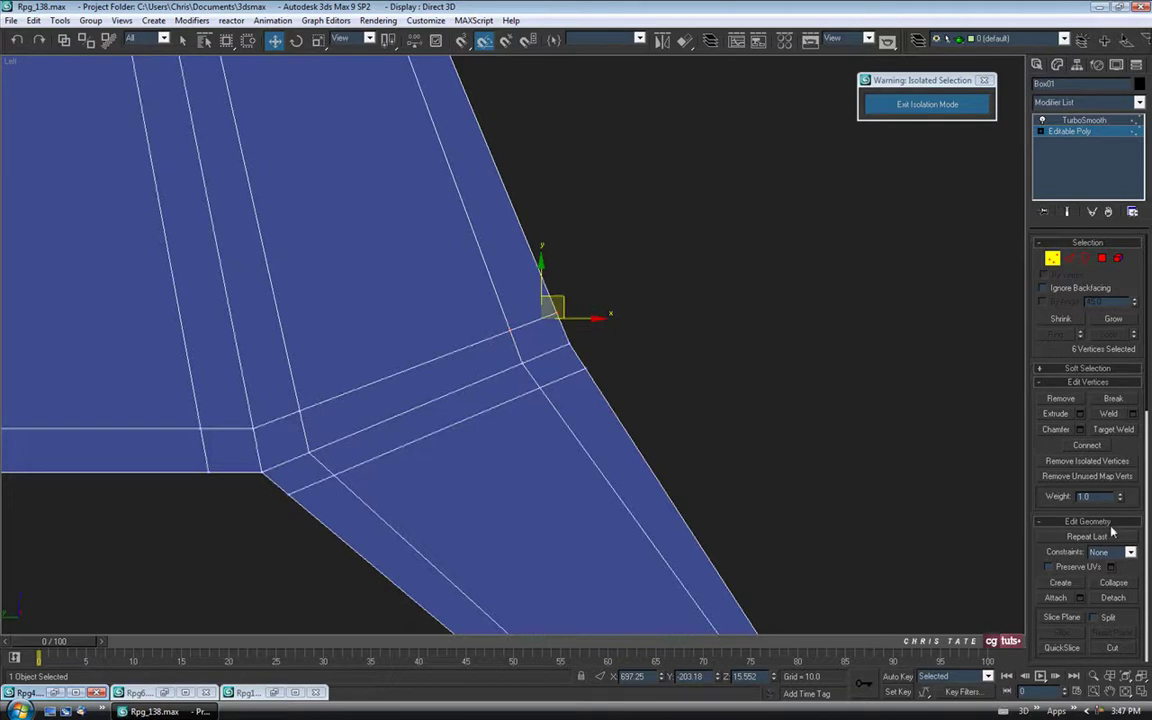
left_click(1131, 553)
left_click(1100, 578)
left_click_drag(536, 284, 523, 212)
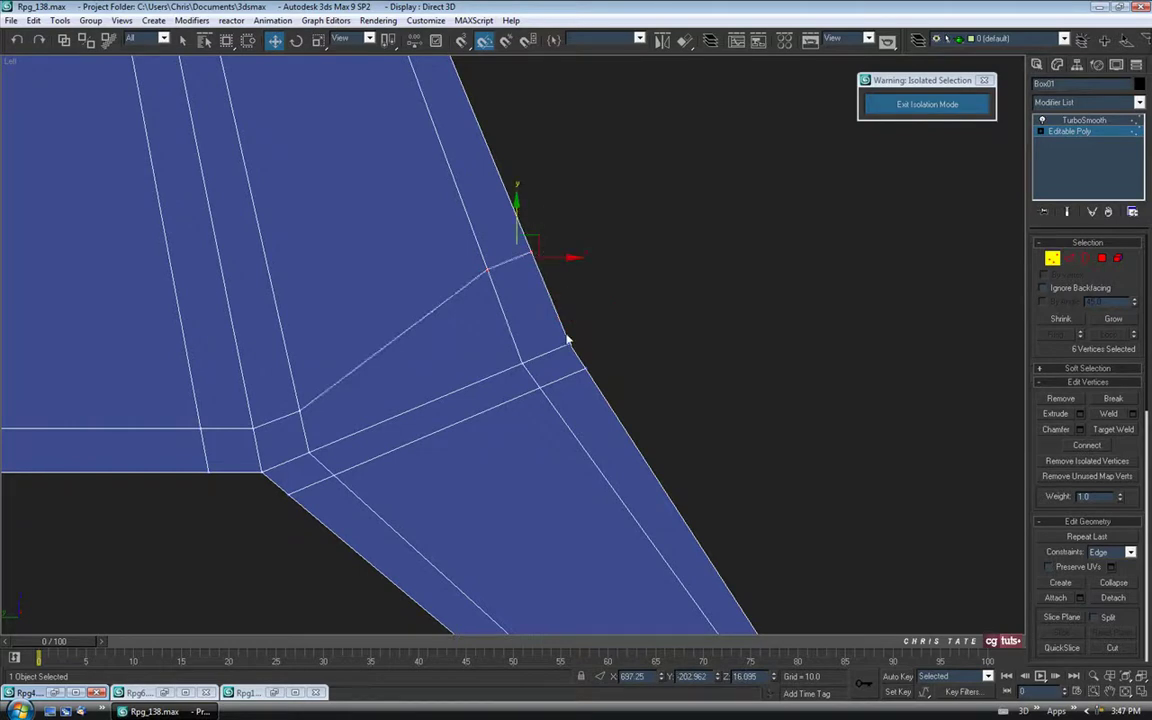
Slide the front vertices just below the tip bend down along their edges, widening the spacing around the bend.
left_click_drag(562, 397, 561, 394)
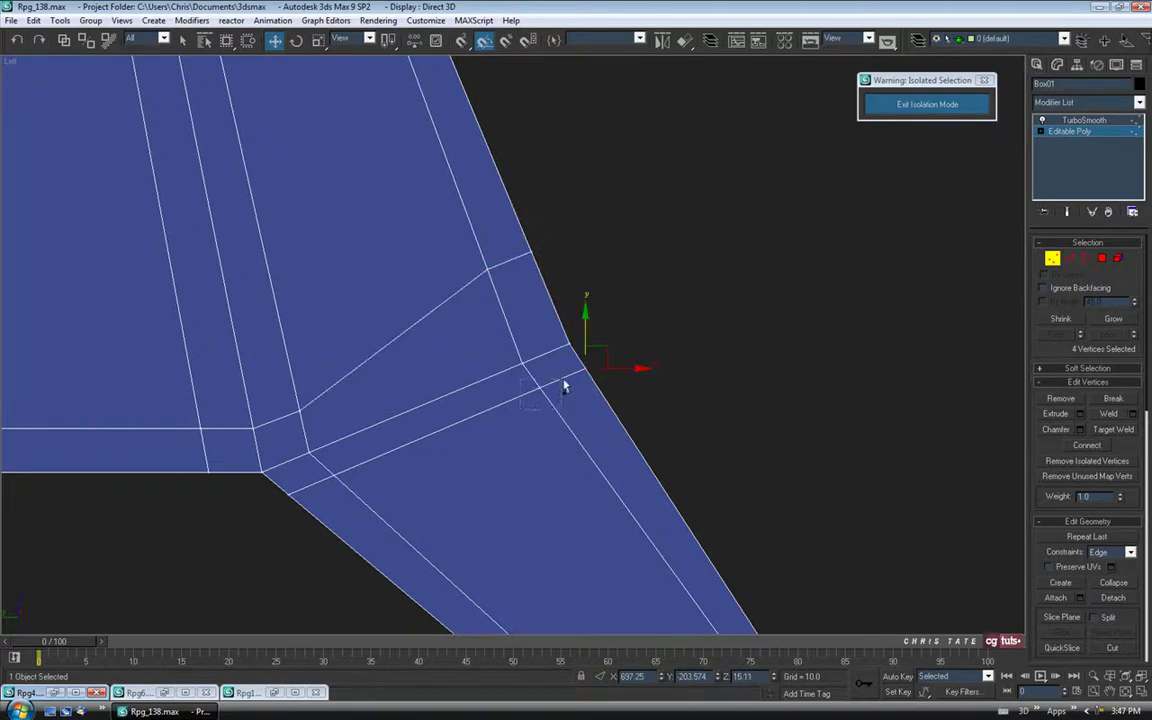
left_click_drag(569, 335, 591, 380)
scroll(560, 388, "down", 2)
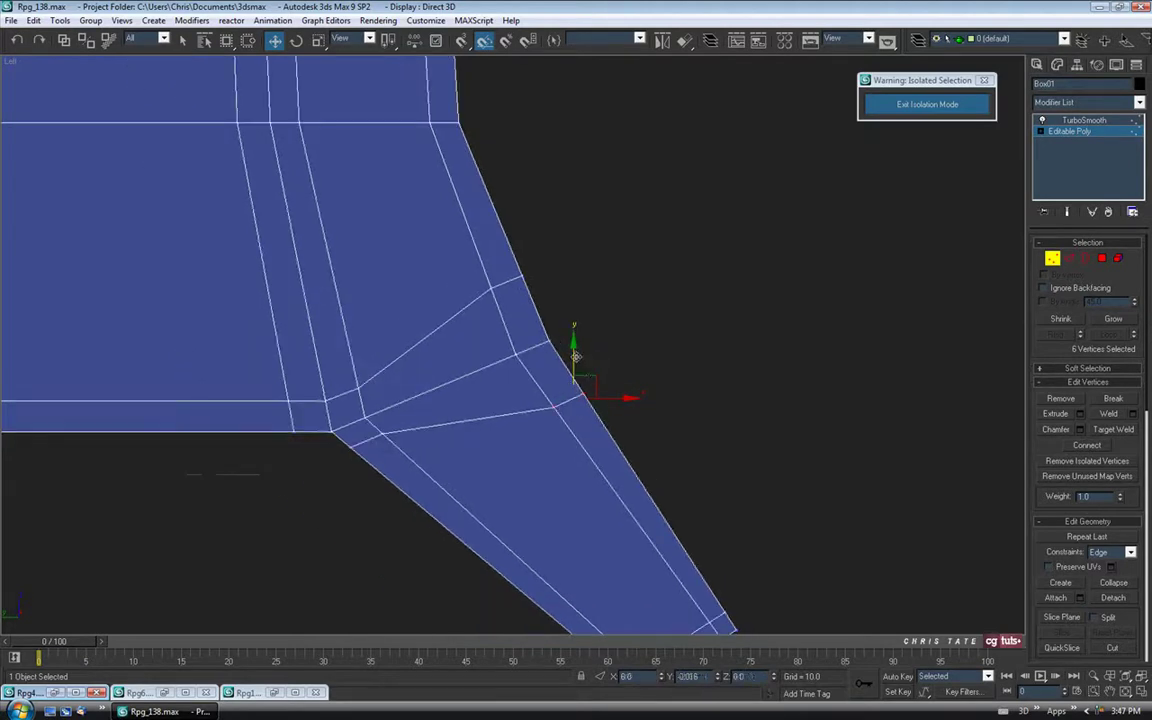
scroll(549, 400, "down", 4)
middle_click_drag(549, 407, 553, 419)
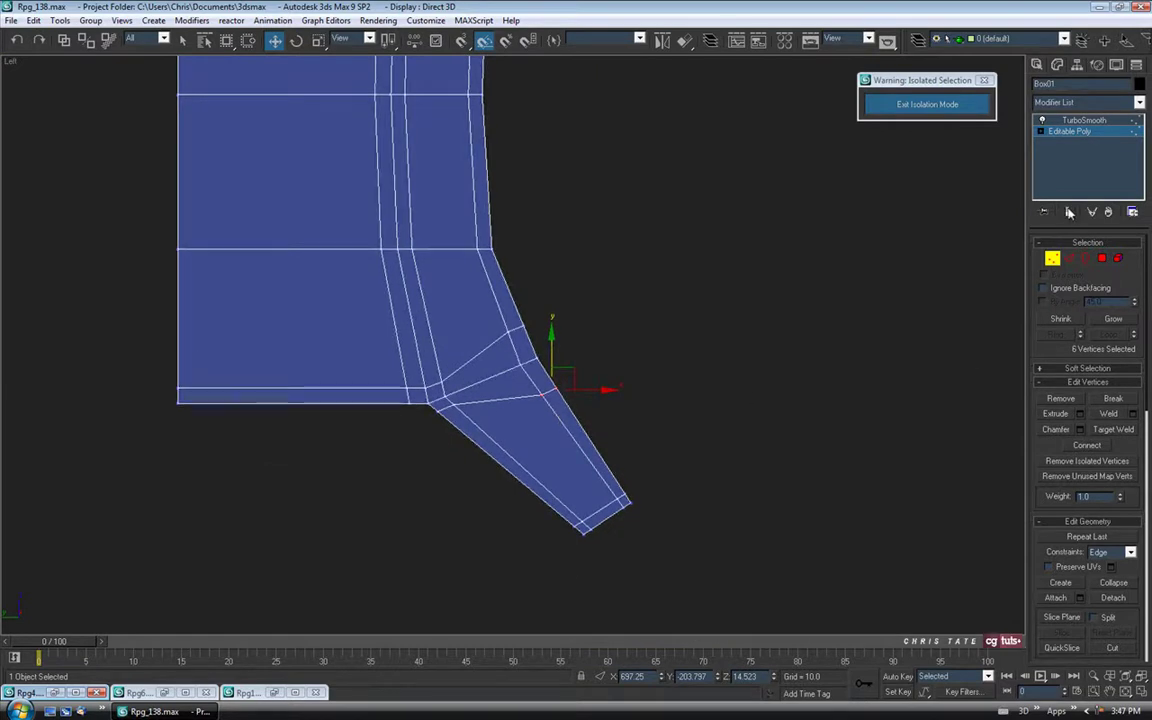
Turn on the end result display and hide edged faces in the Left view to check the curve against the cage.
left_click(1068, 213)
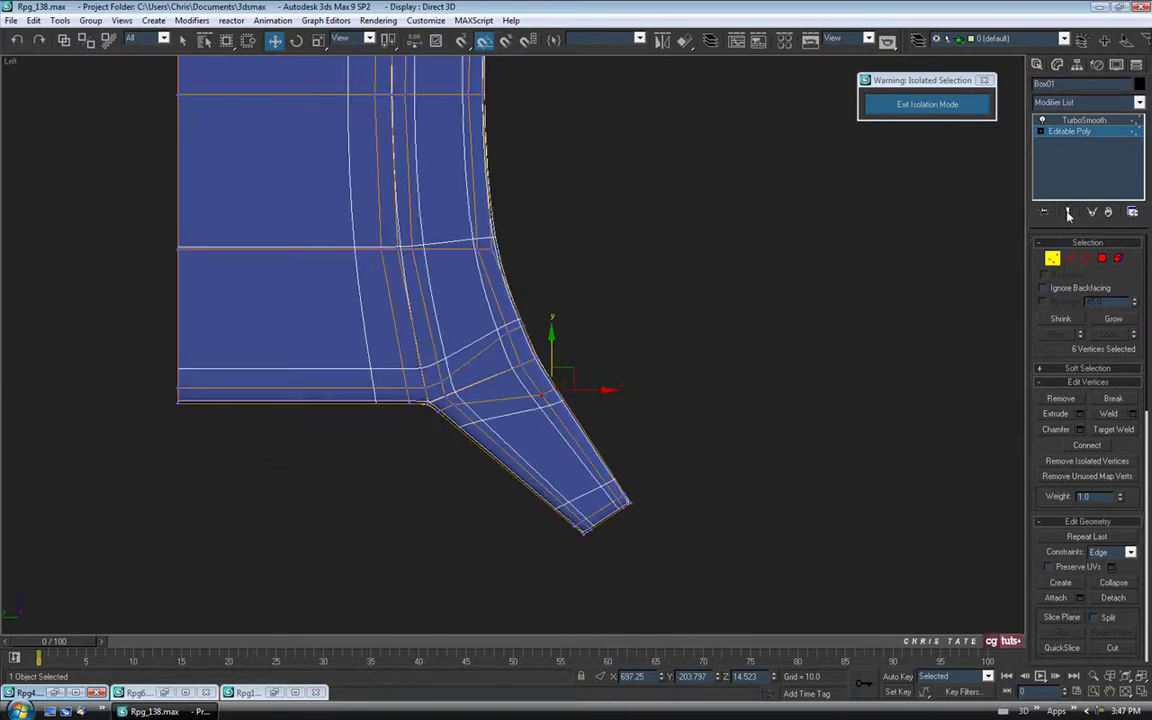
middle_click_drag(594, 437, 531, 464)
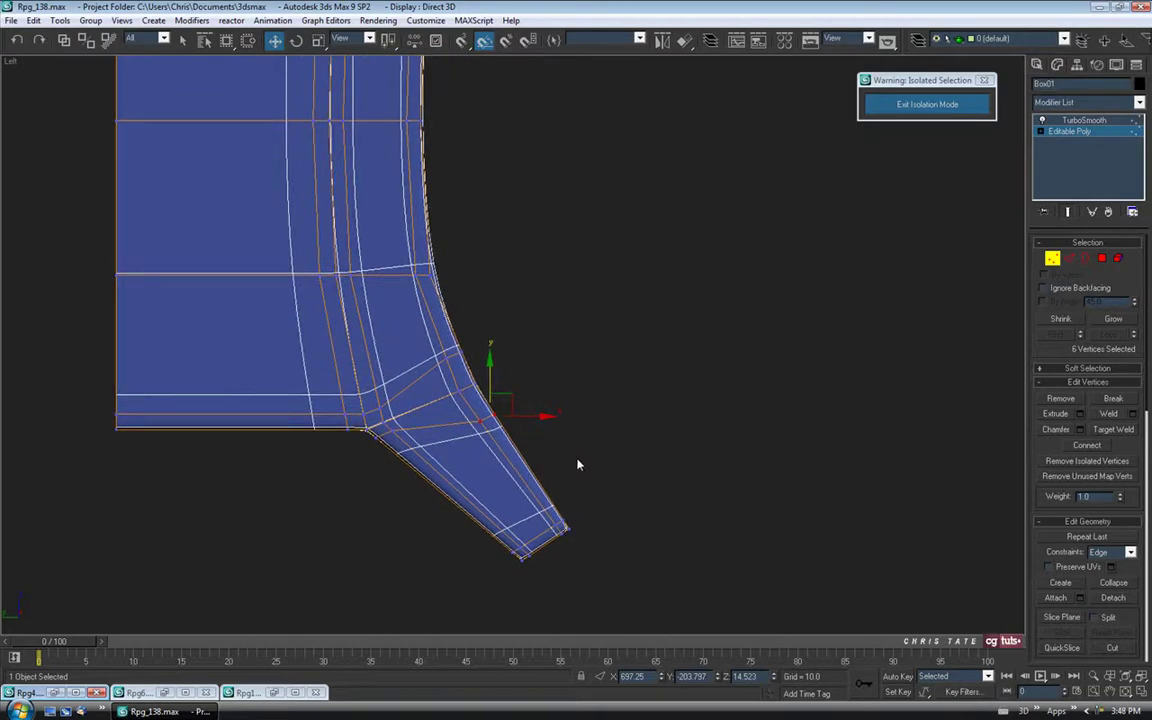
middle_click_drag(688, 342, 699, 332)
middle_click_drag(667, 444, 687, 439)
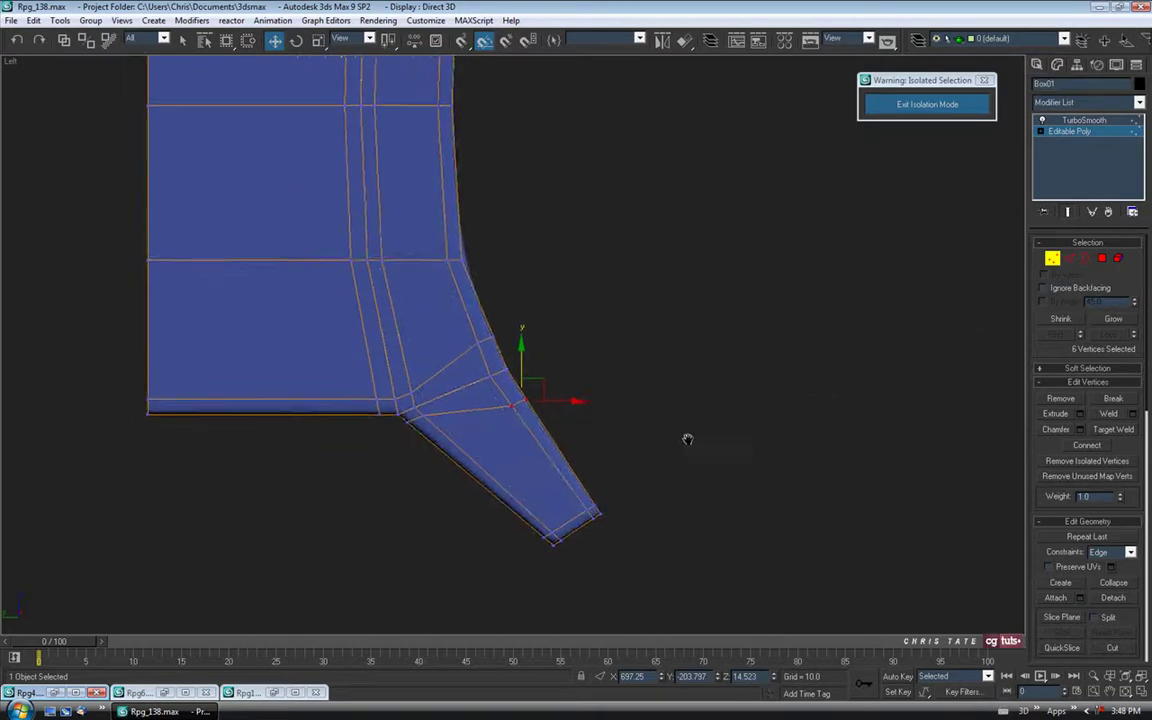
scroll(627, 435, "up", 2)
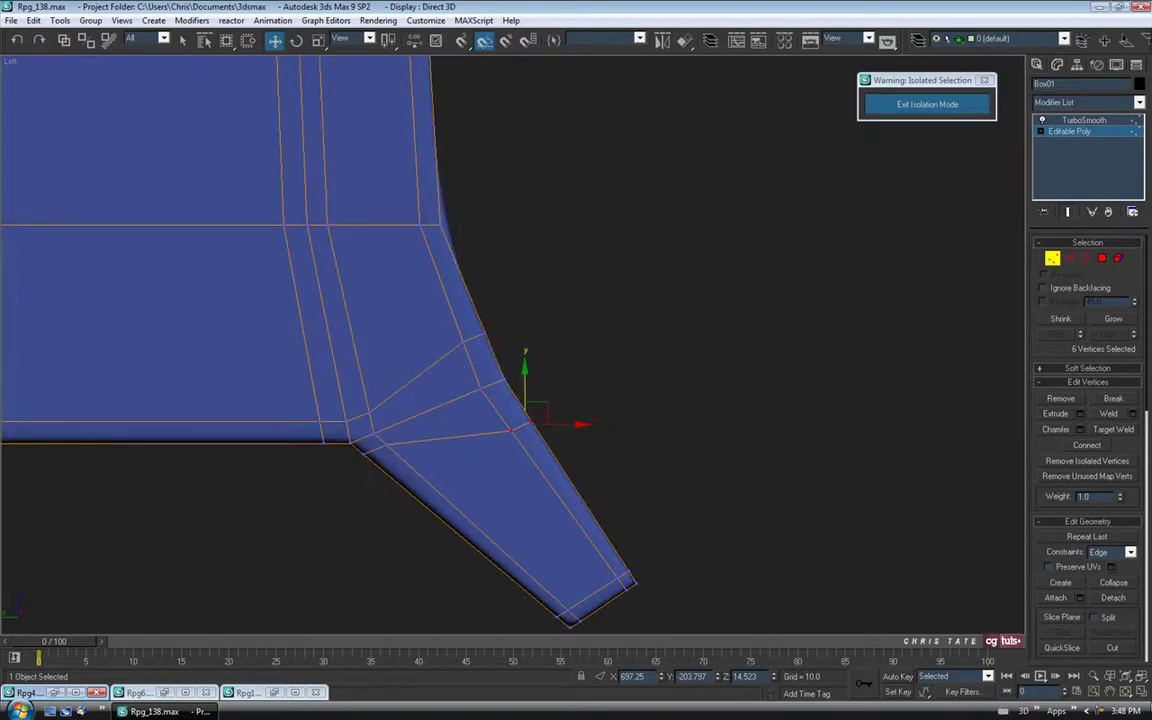
Examine the smoothed tip bend in the Perspective and Left views without edged faces or vertex editing active.
key("alt+w")
left_click(1140, 691)
mouse_move(658, 460)
middle_mouse_down("alt")
mouse_move(689, 458)
mouse_move(664, 457)
middle_mouse_up("alt")
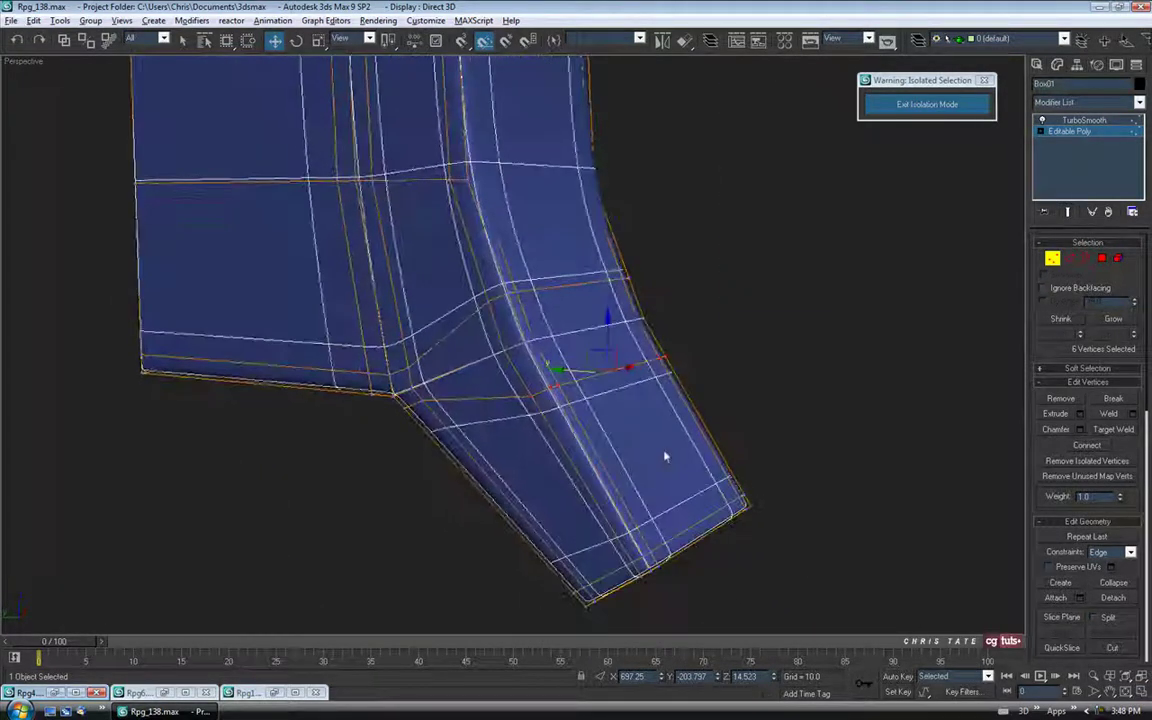
key("F4")
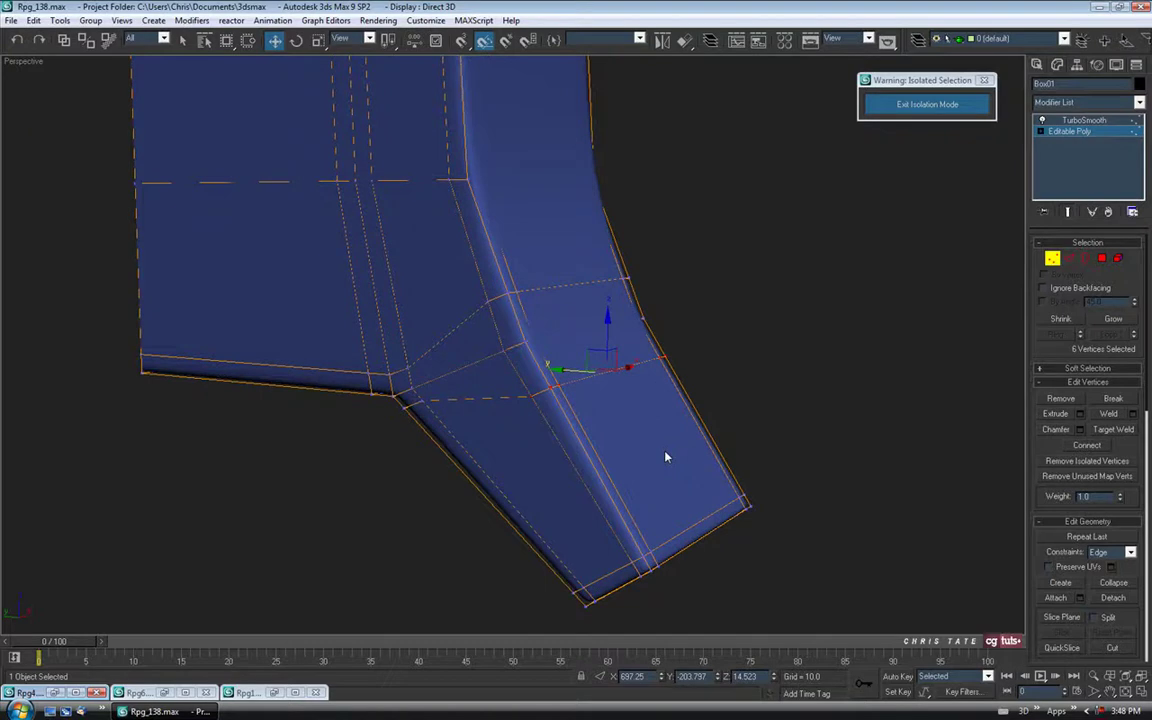
left_click(1053, 260)
middle_click_drag(653, 386, 674, 375, "alt")
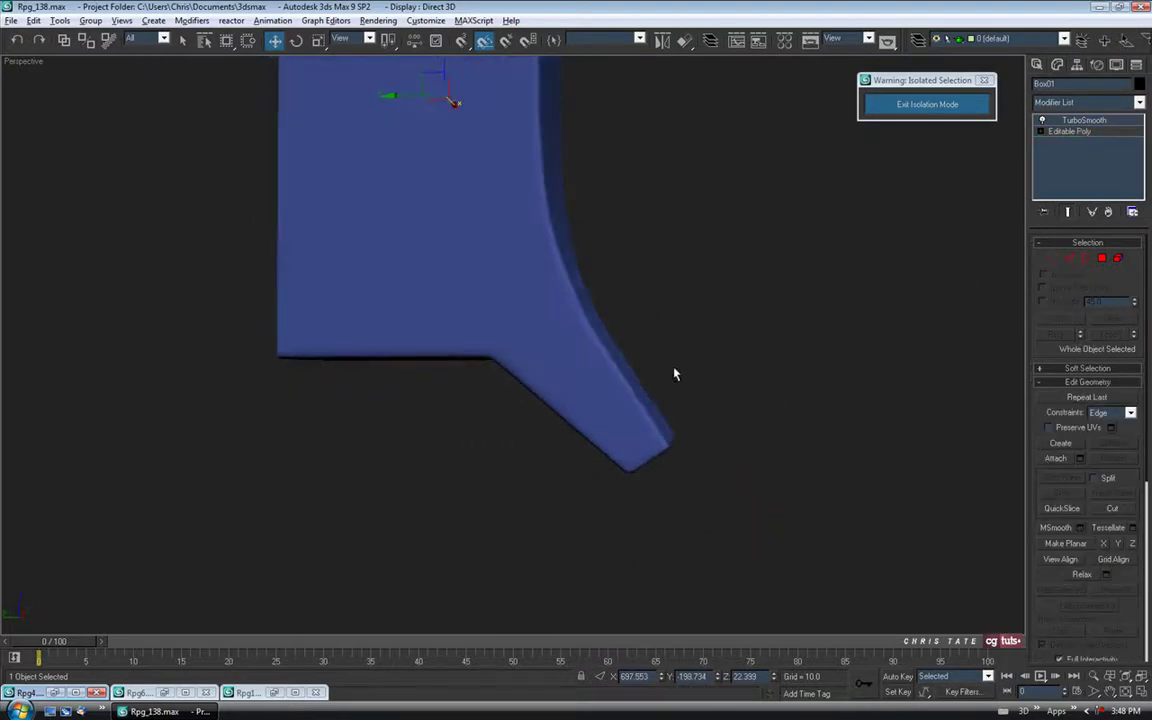
left_click(1138, 693)
left_click(1140, 694)
middle_click_drag(524, 429, 530, 405)
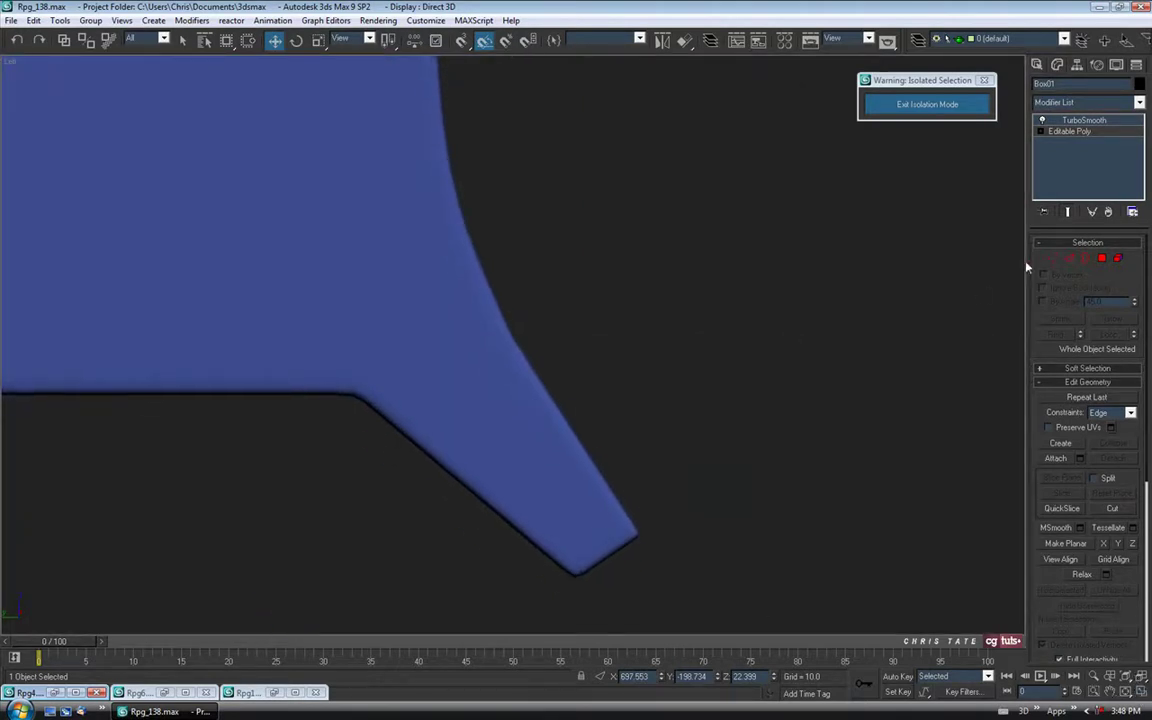
Set the vertex constraint to None and nudge the middle front vertices of the tip bend slightly outward along X.
left_click(1052, 258)
middle_click_drag(748, 419, 730, 389)
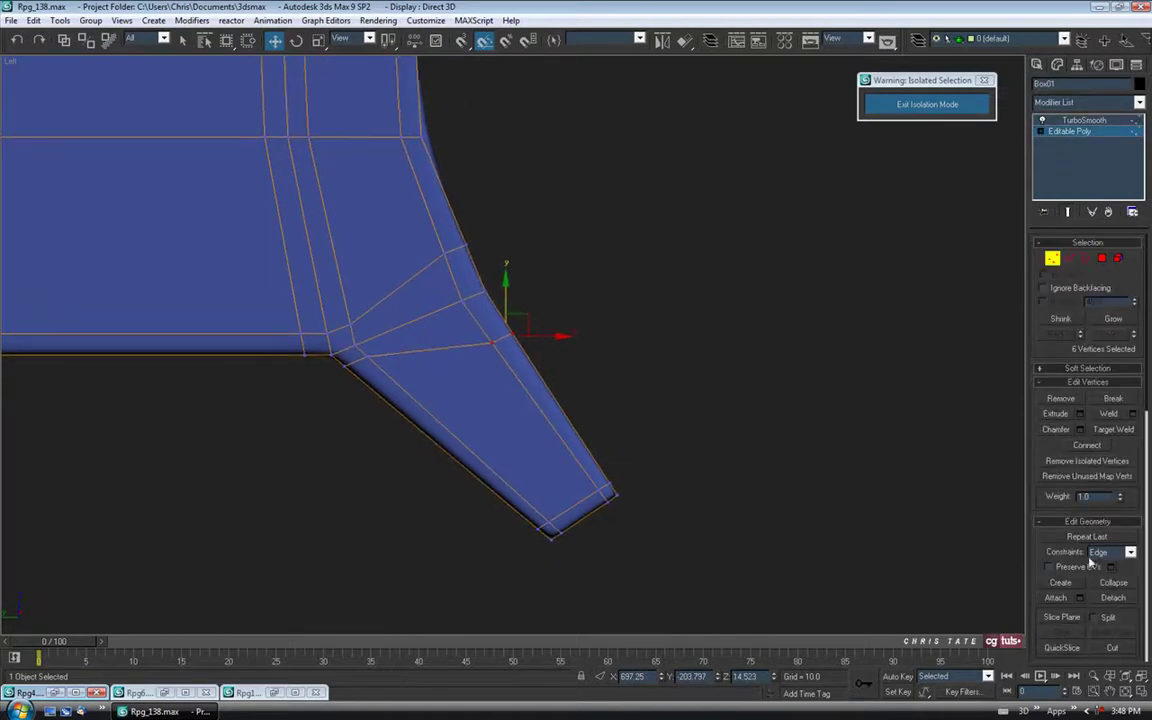
left_click(1114, 555)
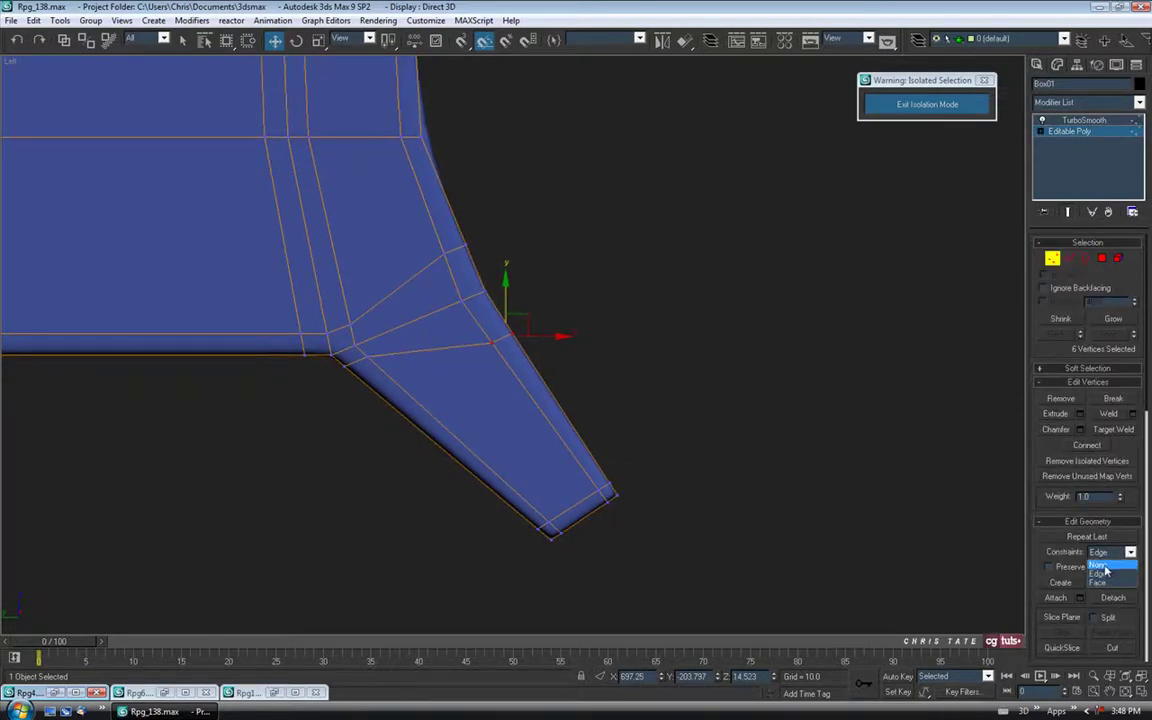
left_click(1100, 566)
scroll(467, 301, "up", 4)
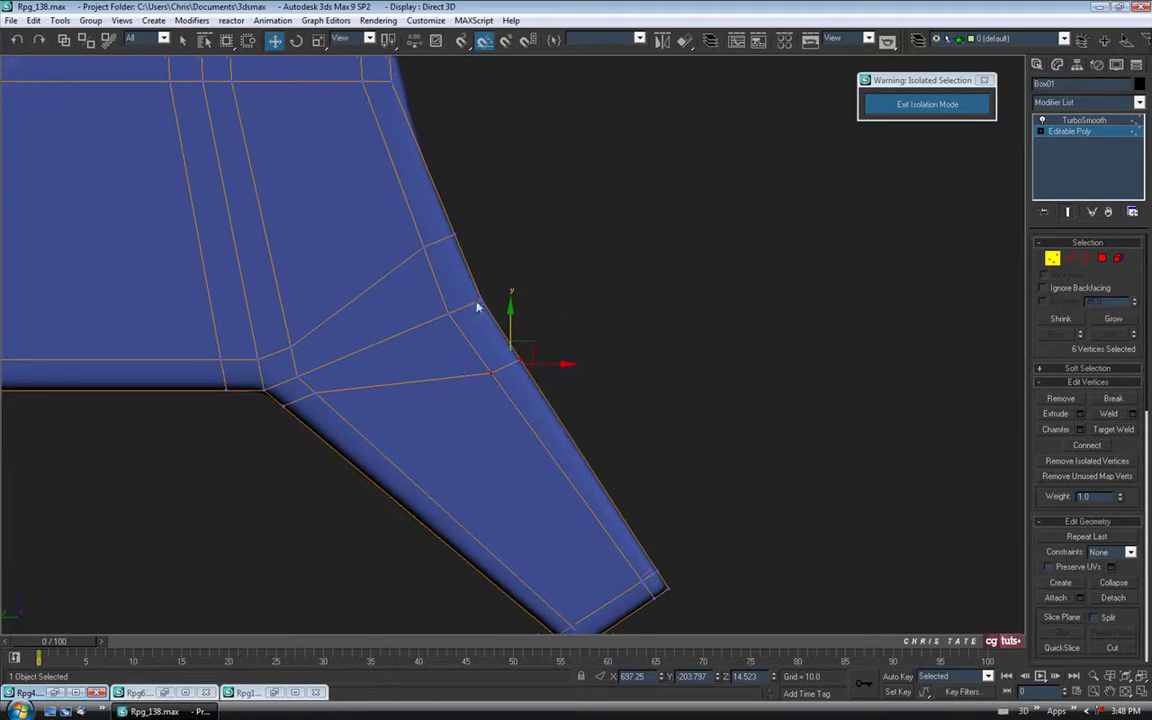
left_click_drag(490, 289, 429, 332)
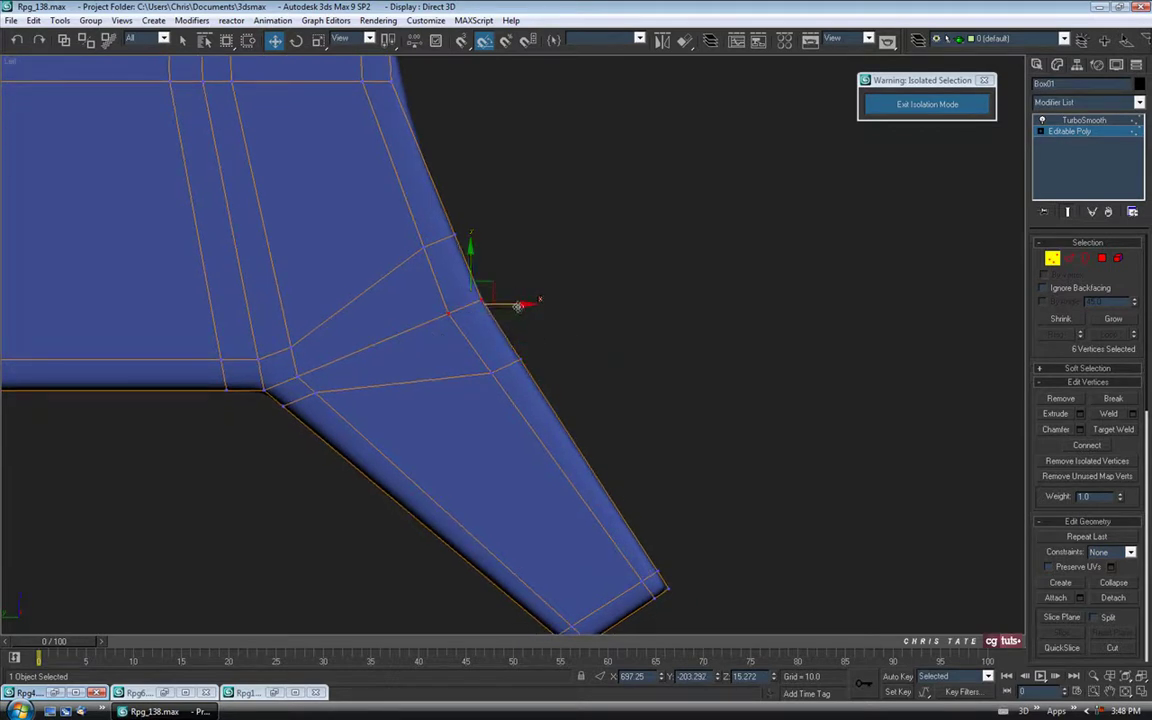
left_click_drag(515, 306, 522, 305)
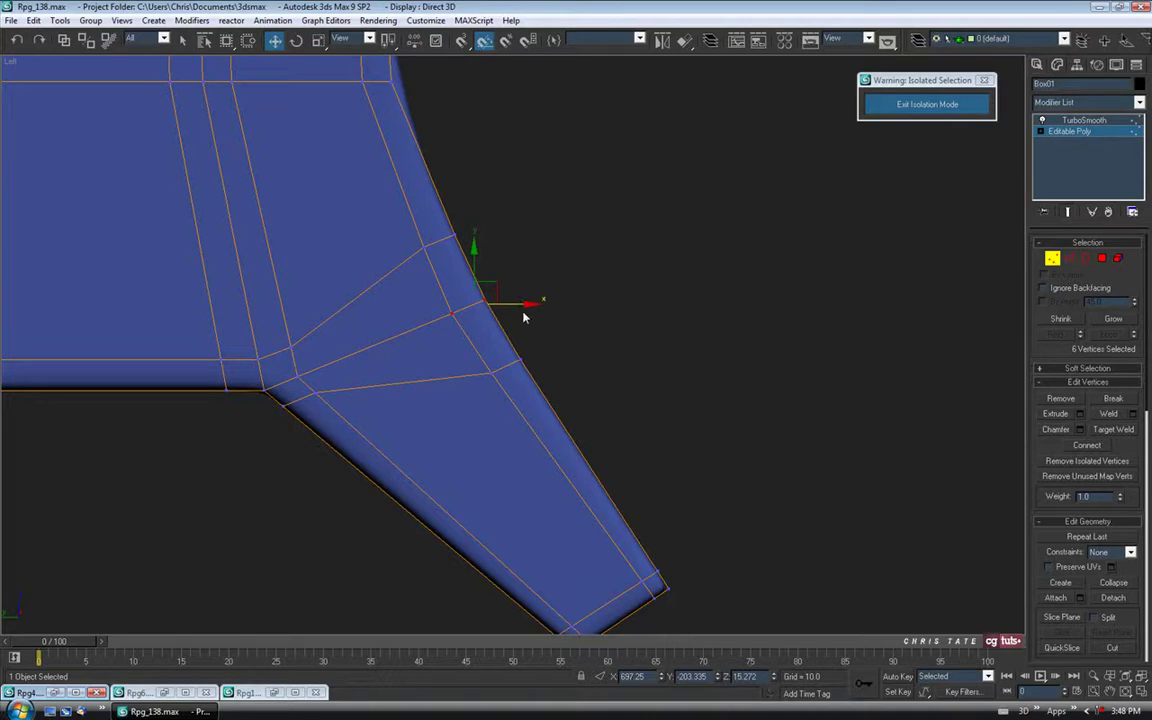
left_click(1052, 260)
Examine the smoothed trigger's whole shape in the Left and maximised Perspective views, without and with edged faces.
scroll(576, 375, "down", 2)
middle_click_drag(577, 370, 539, 406)
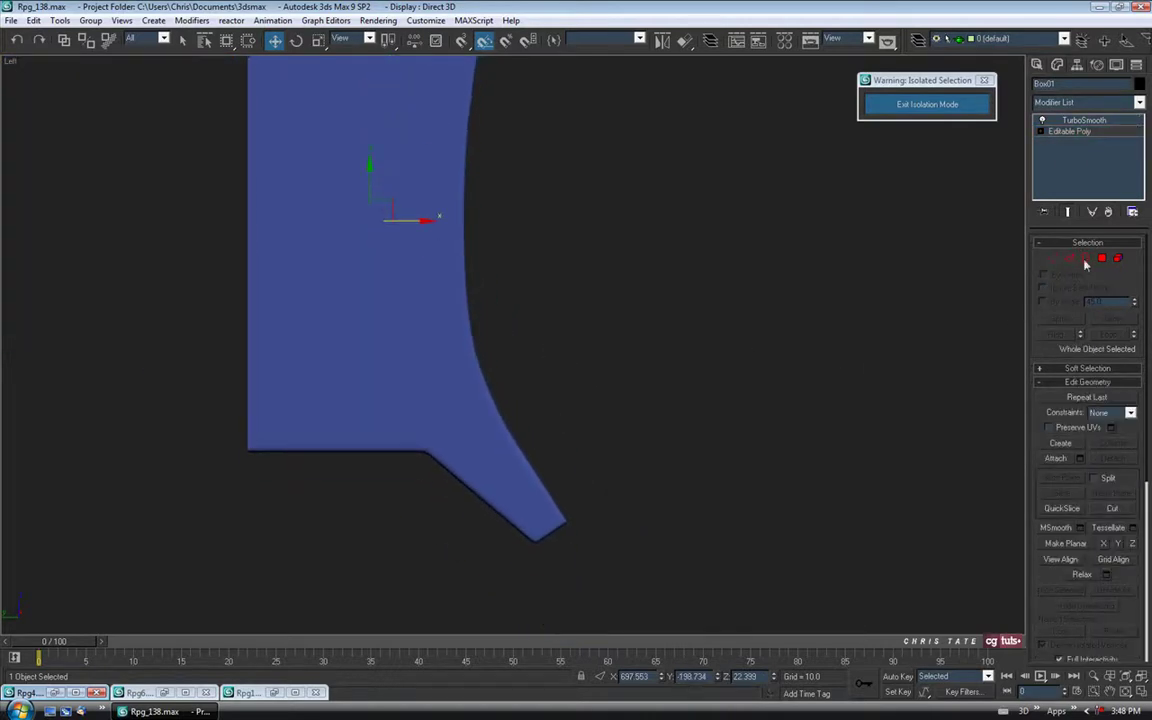
middle_click_drag(635, 338, 630, 370)
key("alt+w")
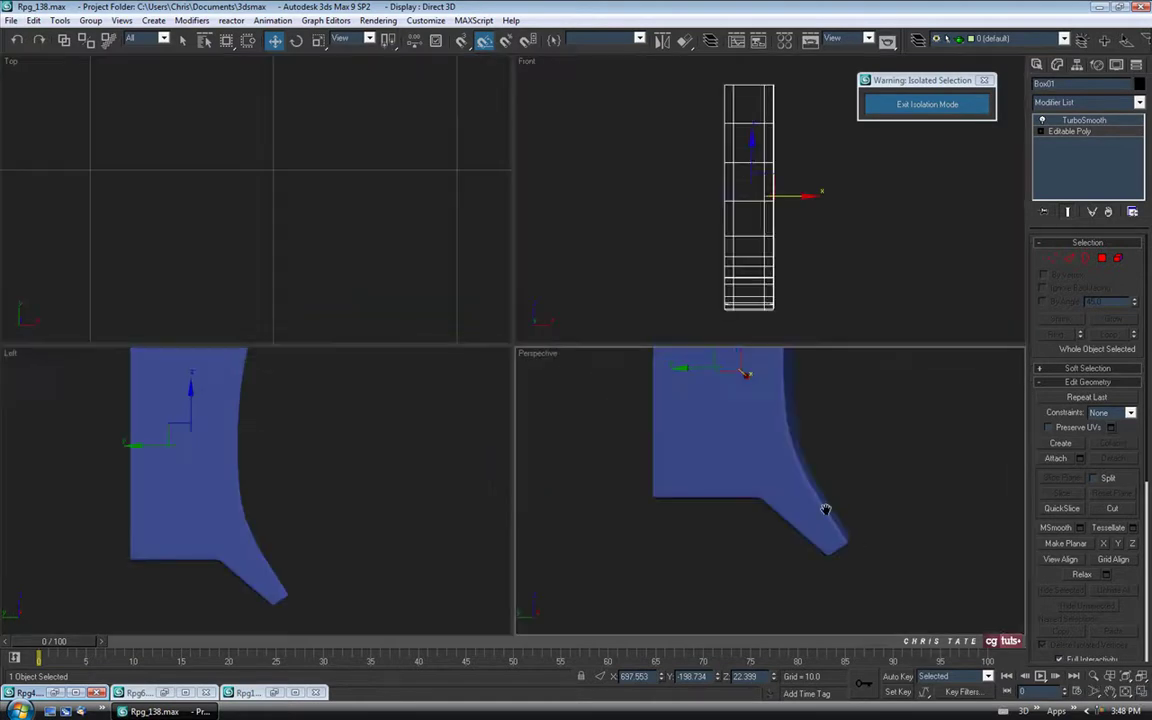
left_click(1142, 693)
middle_click_drag(683, 415, 690, 498)
scroll(646, 283, "down", 2)
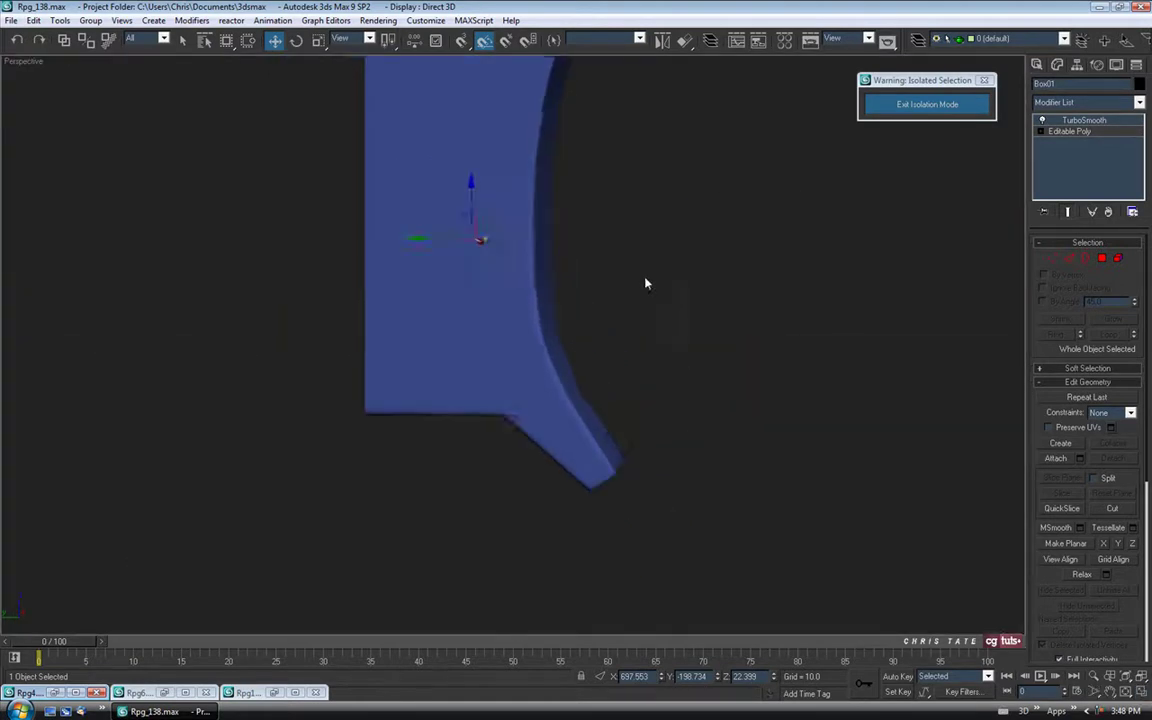
middle_click_drag(646, 283, 648, 394)
scroll(645, 350, "down", 2)
middle_click_drag(643, 344, 646, 314, "alt")
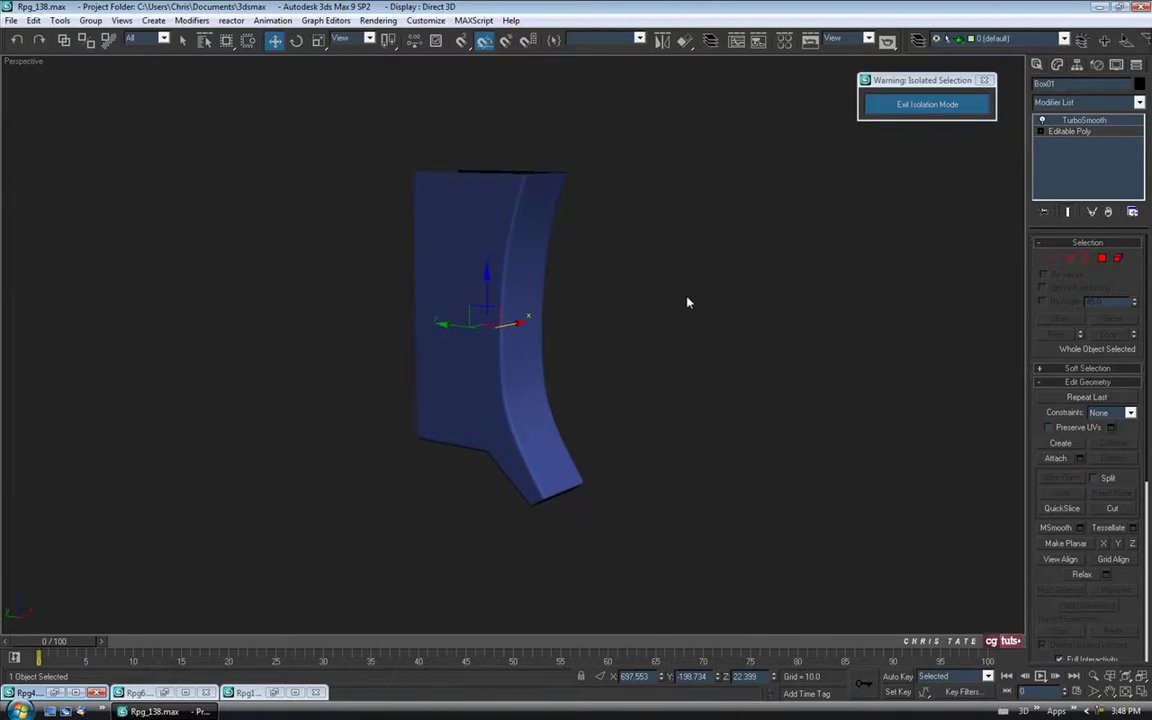
key("F4")
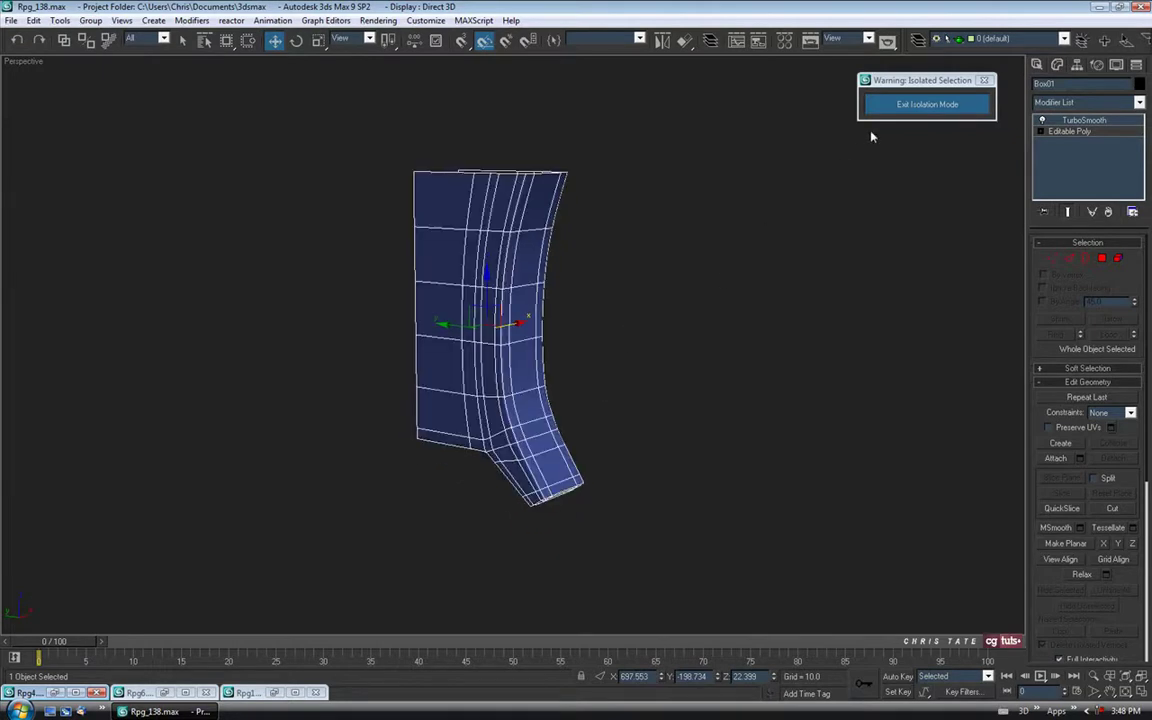
Exit isolation mode and check the trigger's fit inside the housing in wireframe and shaded display, keeping the trigger selected.
left_click(921, 105)
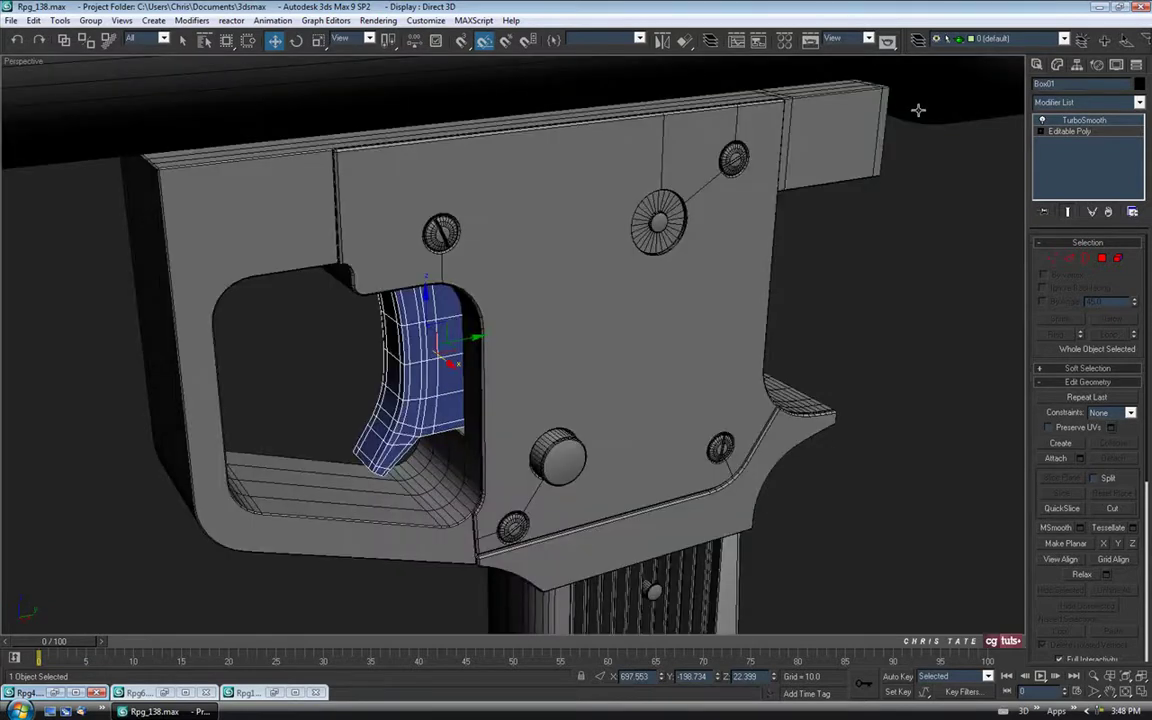
key("z")
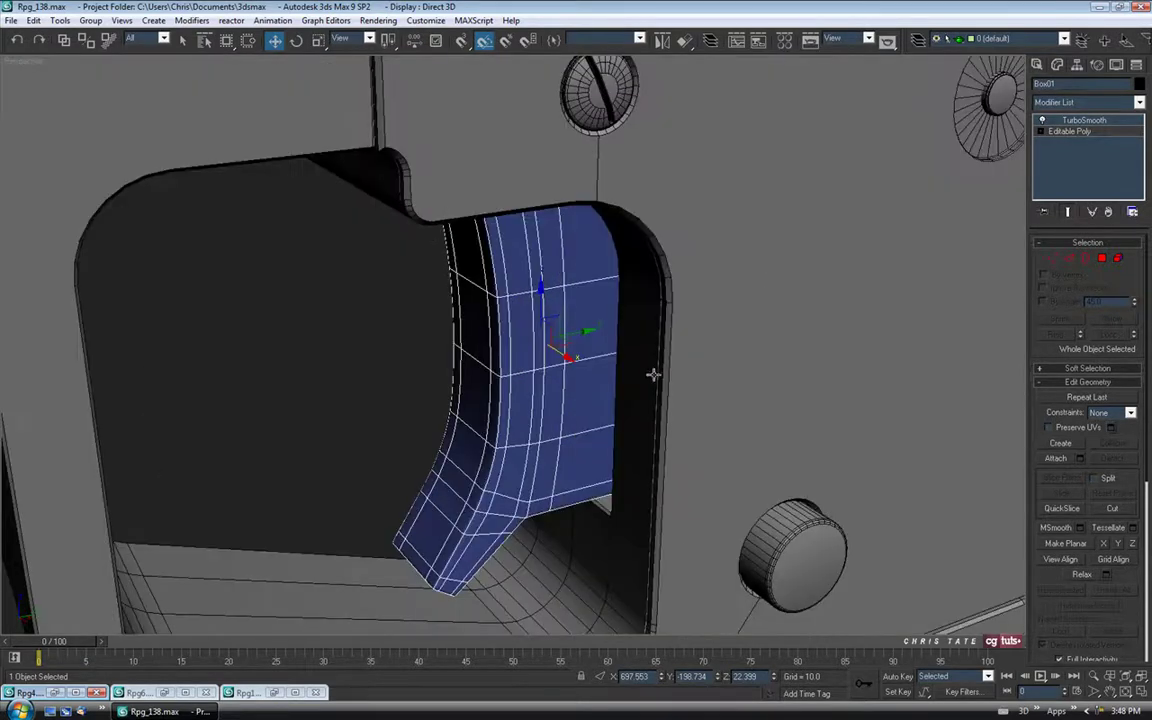
left_click(437, 397)
middle_click_drag(458, 411, 656, 410, "alt")
key("F3")
middle_click_drag(456, 162, 473, 269)
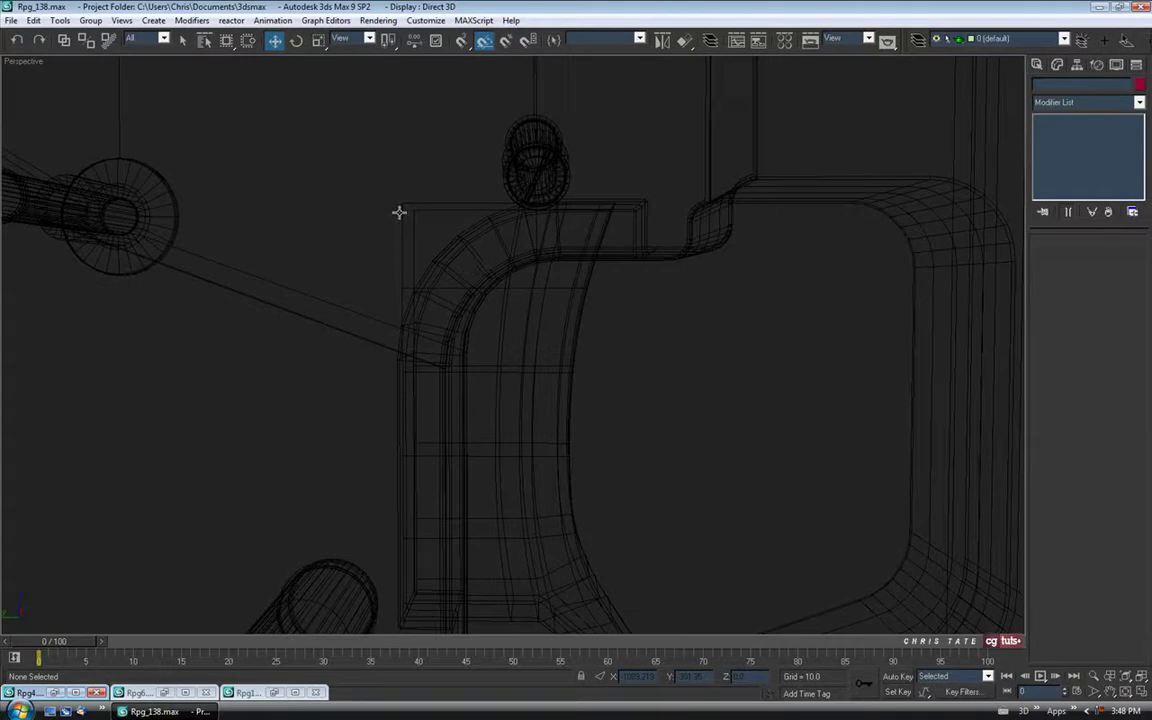
left_click(403, 202)
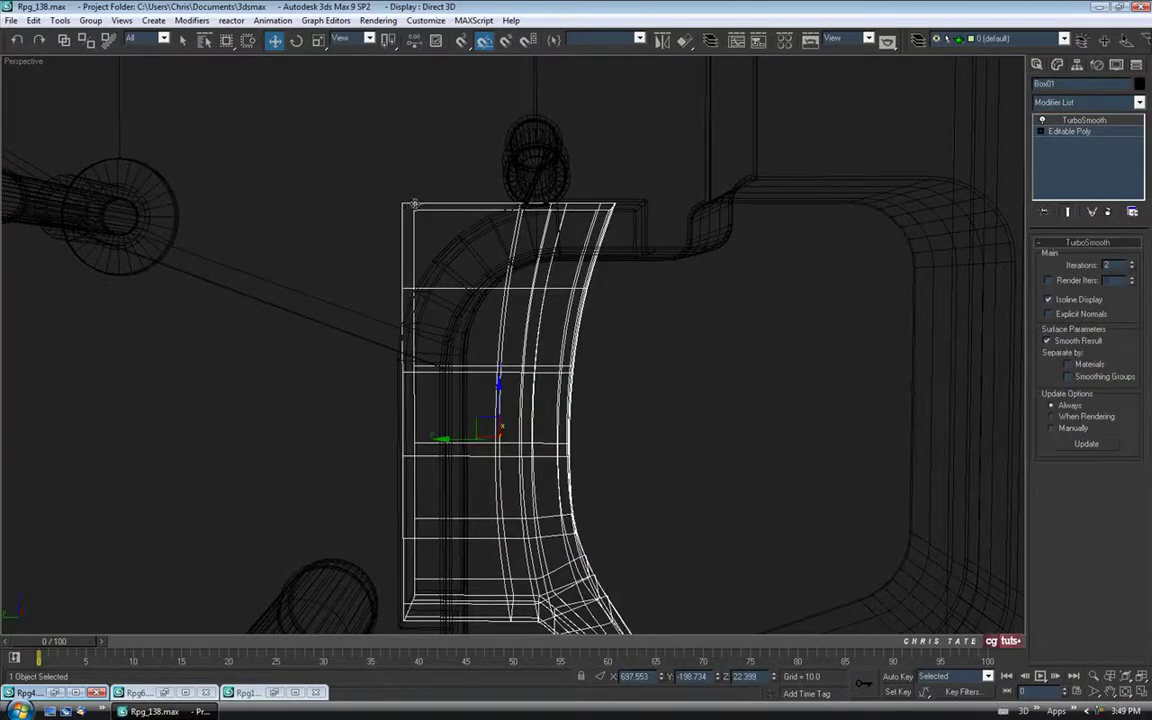
middle_click_drag(495, 298, 477, 303, "alt")
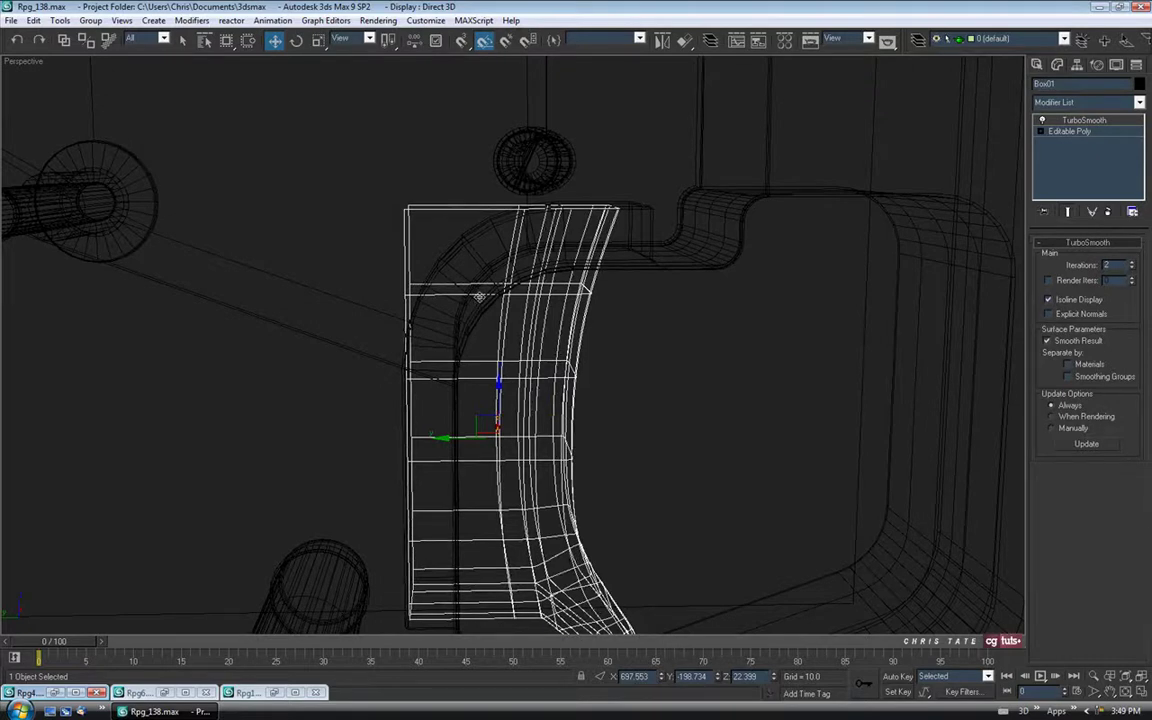
key("F3")
mouse_move(580, 464)
middle_mouse_down("alt")
mouse_move(520, 446)
mouse_move(523, 415)
middle_mouse_up("alt")
scroll(520, 446, "down", 5)
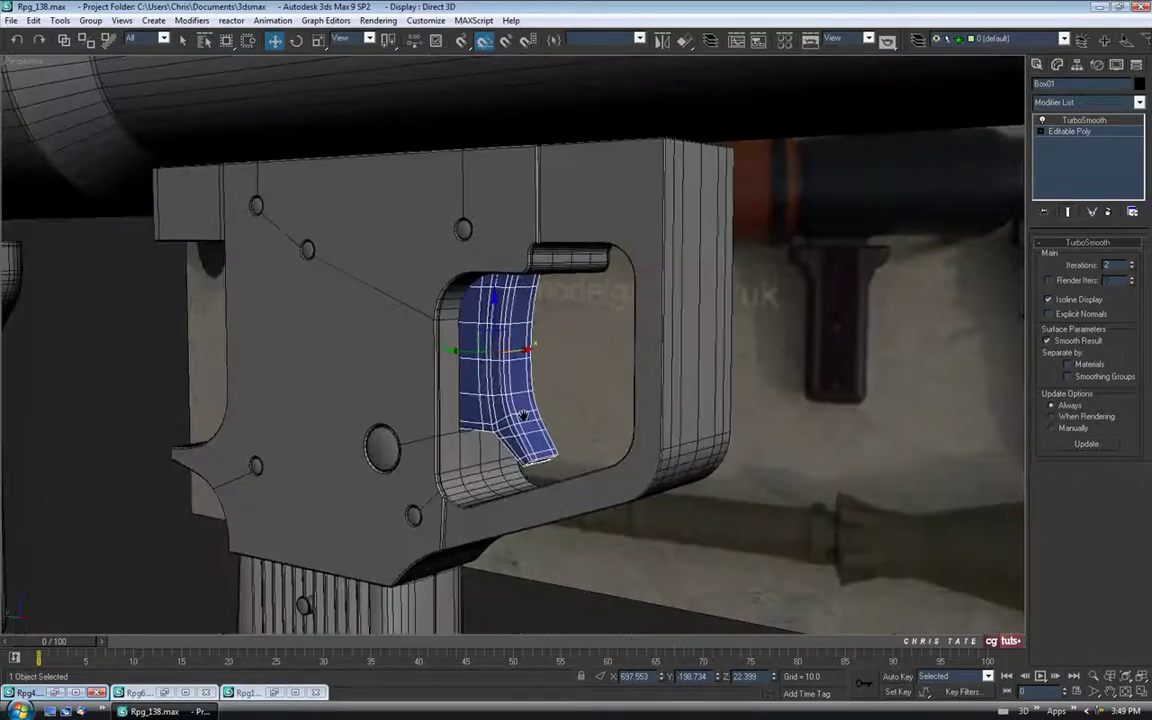
Rename the box as Trigger and centre its pivot on the object.
left_click_drag(1062, 85, 1010, 99)
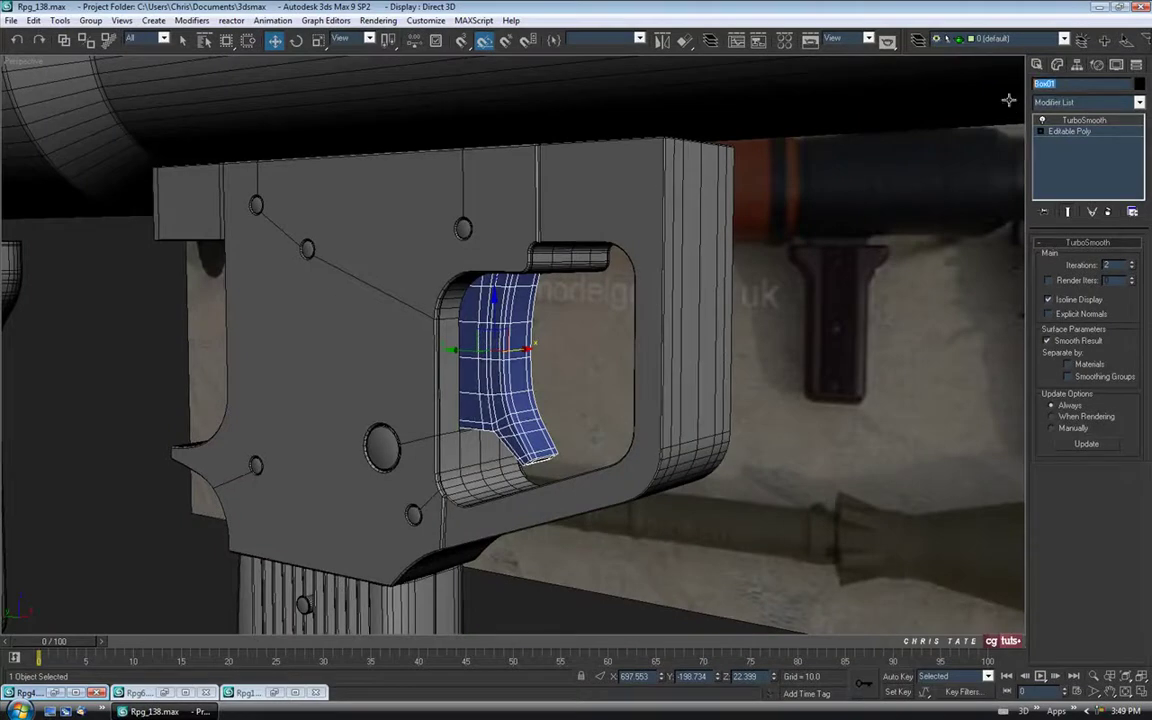
type("Trigger")
left_click(1077, 65)
left_click(1088, 151)
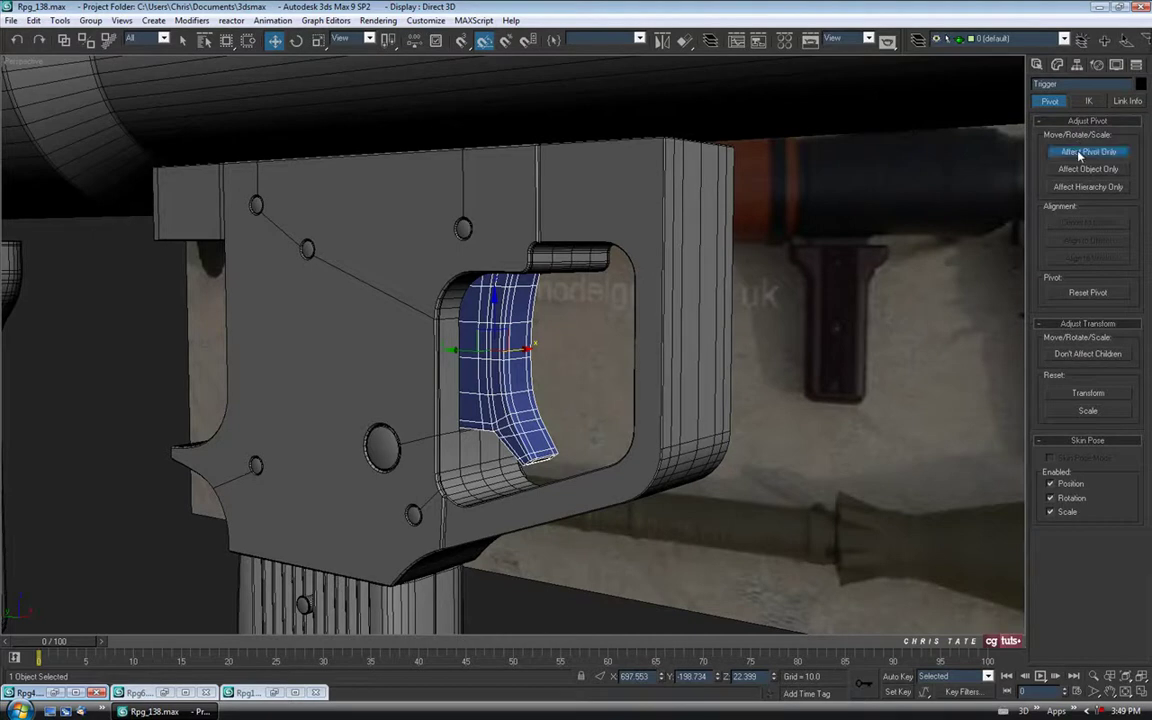
left_click(1042, 65)
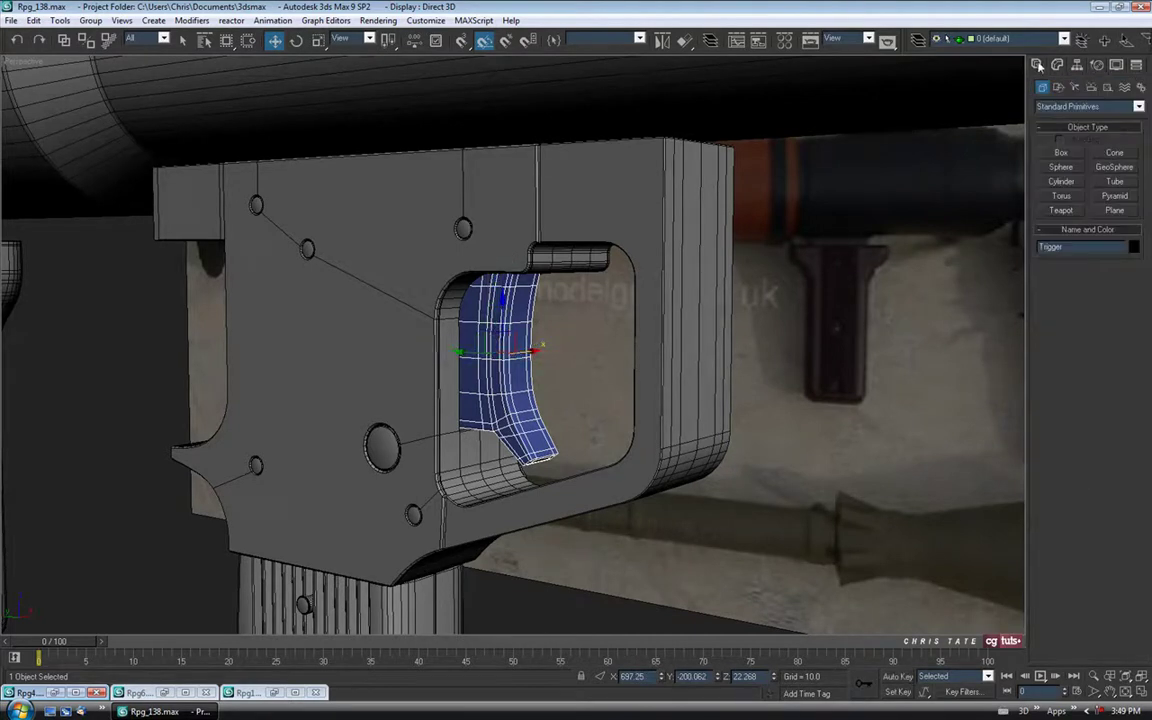
Assign the gray material from the Material Editor to the trigger, close the editor and deselect the trigger.
key("m")
left_click_drag(130, 130, 480, 310)
left_click(251, 64)
middle_click_drag(510, 591, 414, 481)
left_click(510, 597)
scroll(426, 518, "down", 3)
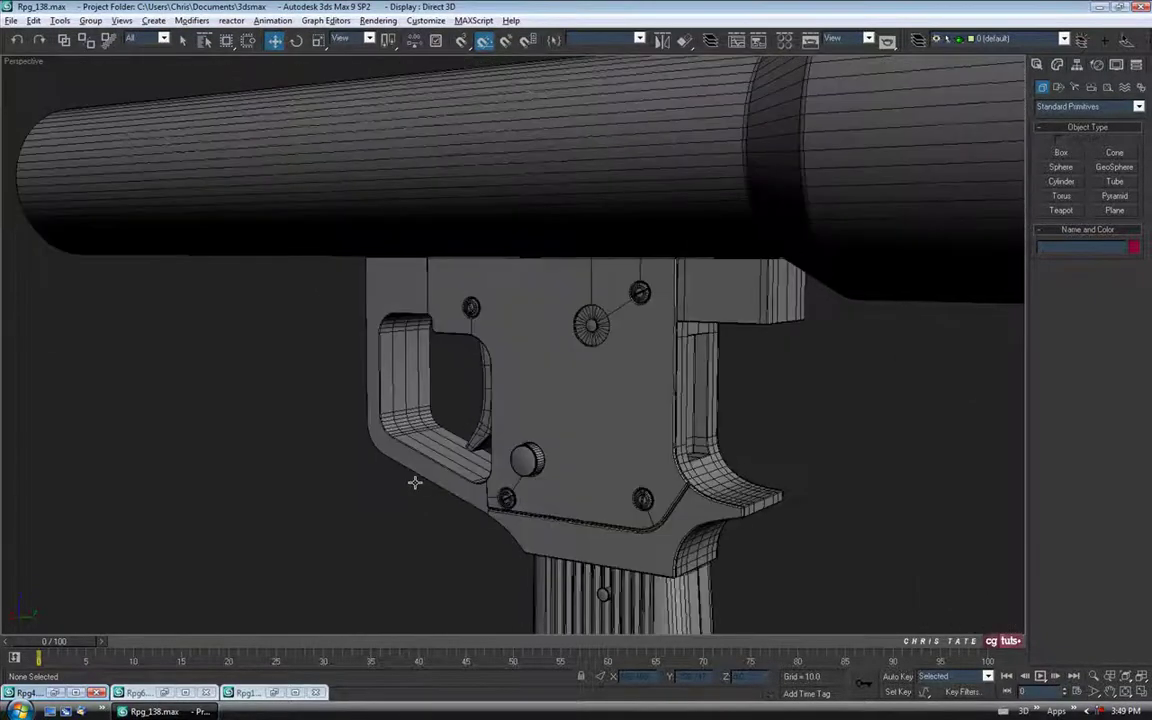
Save the scene as a new incremented file, Rpg_139.max.
middle_click_drag(622, 467, 563, 430, "alt")
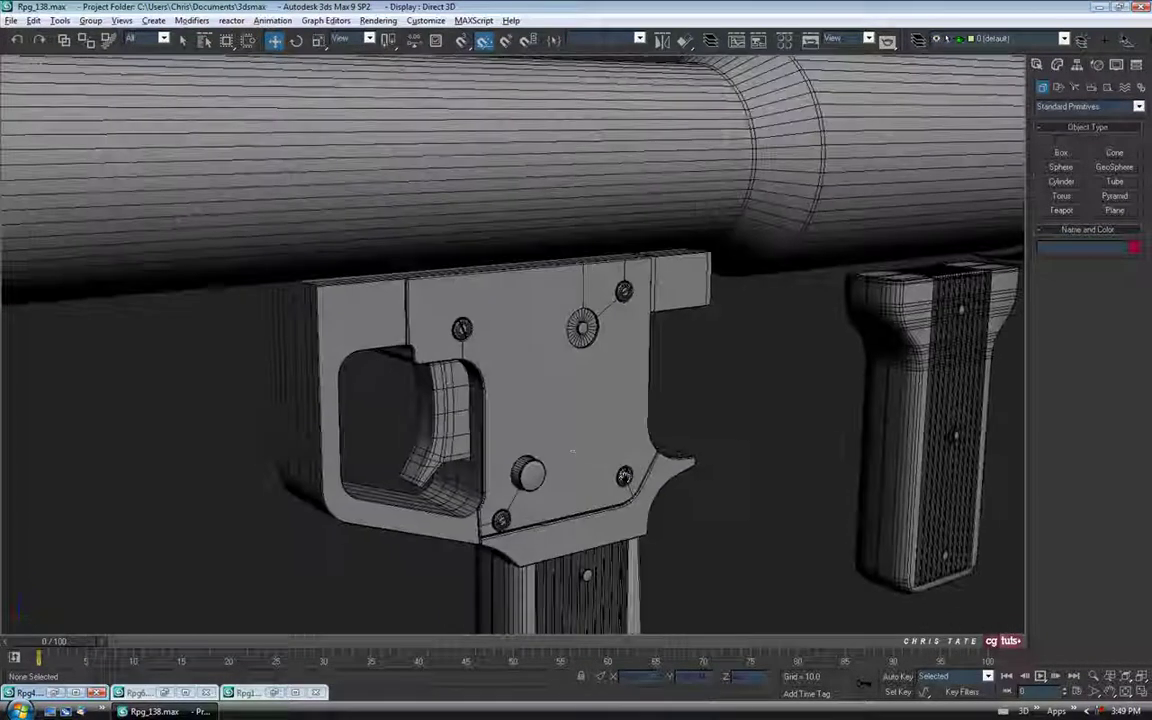
left_click(12, 20)
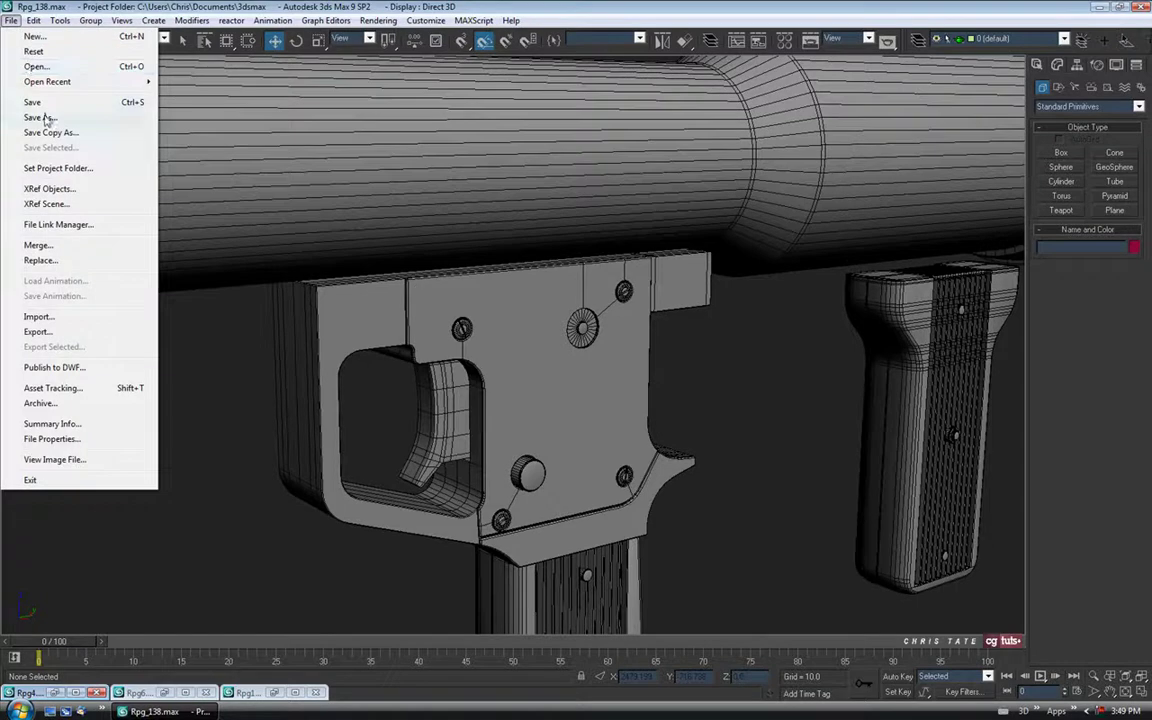
left_click(46, 117)
left_click(315, 468)
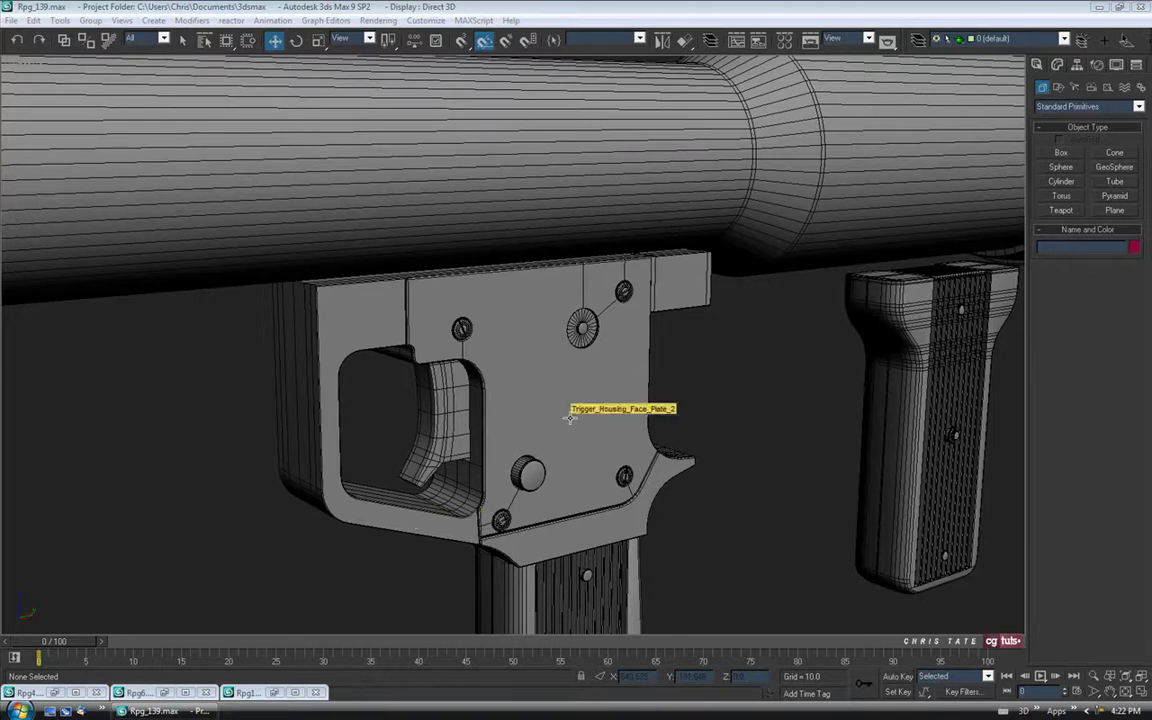
Maximise the Left view on the trigger housing and show edged faces over the shaded model.
key("alt+w")
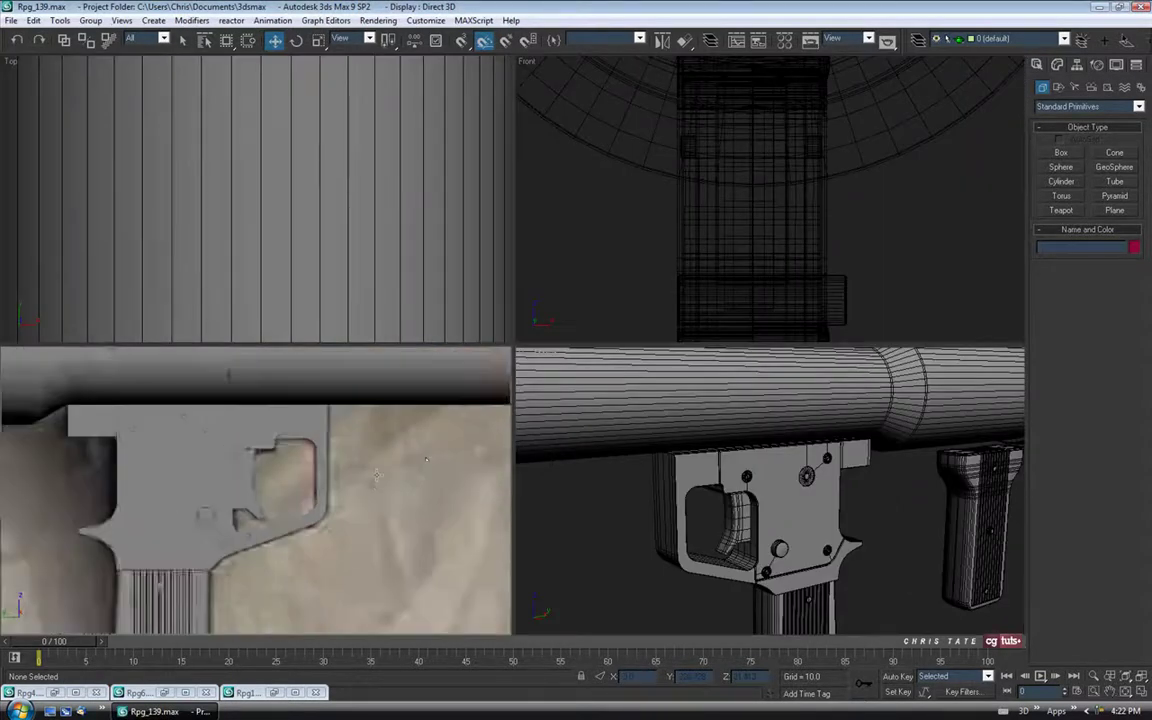
scroll(426, 460, "down", 3)
left_click(1142, 693)
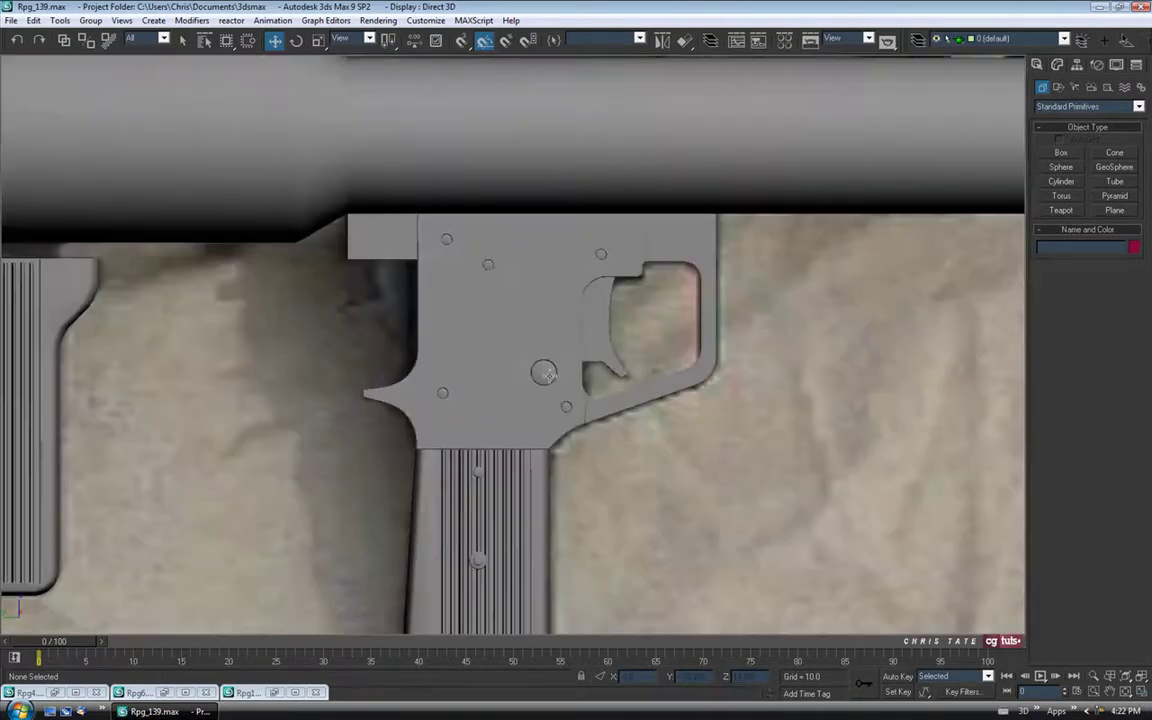
middle_click_drag(477, 366, 548, 373)
scroll(550, 370, "up", 2)
scroll(541, 341, "up", 2)
middle_click_drag(555, 316, 528, 309)
key("F4")
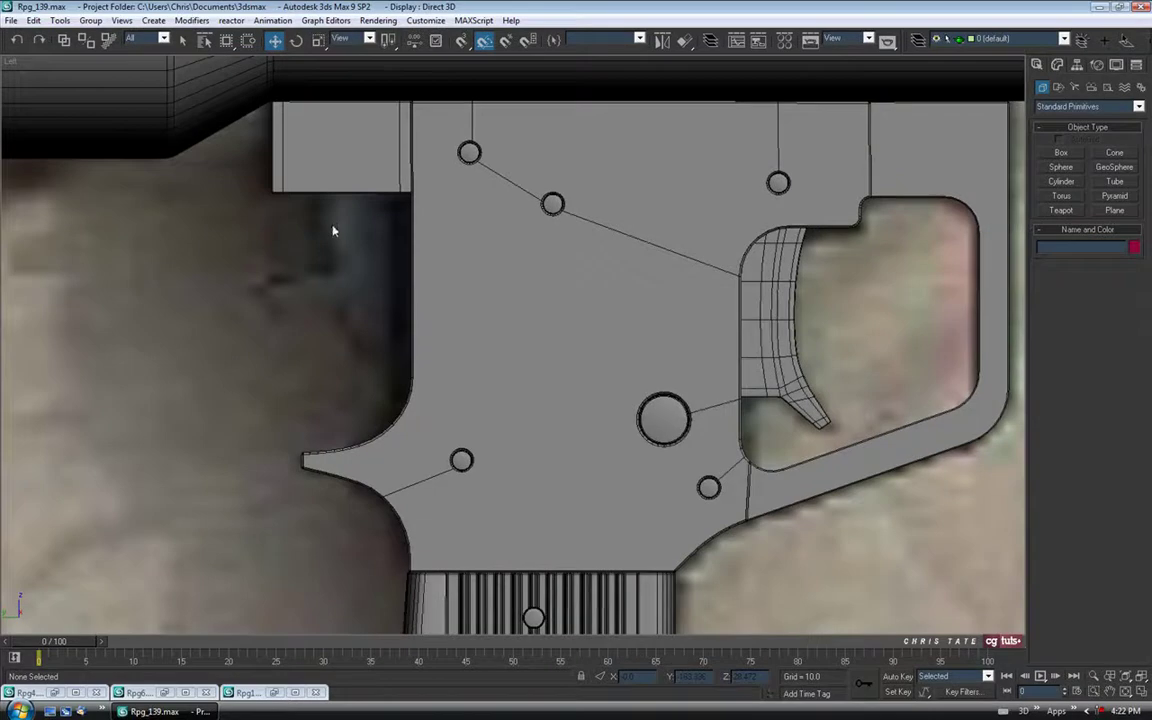
Check the reference image Rpg4.jpg, close it, and examine the parts behind the trigger housing in Rpg6.jpg.
double_click(50, 692)
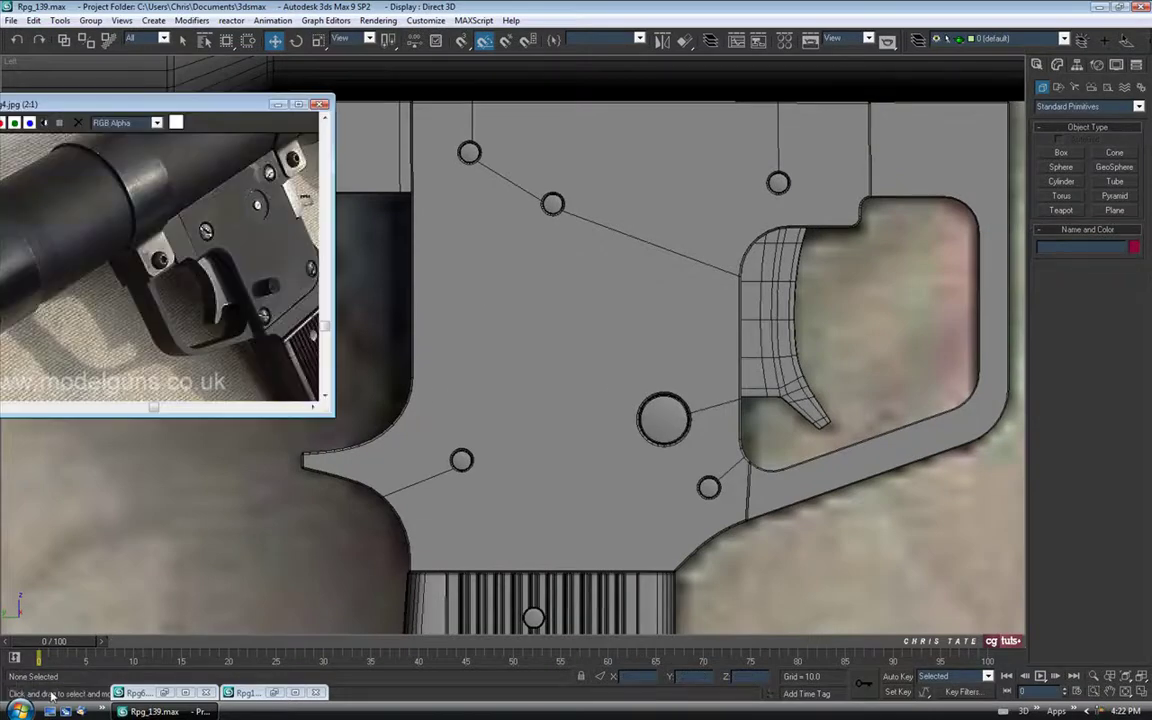
left_click(320, 105)
double_click(175, 692)
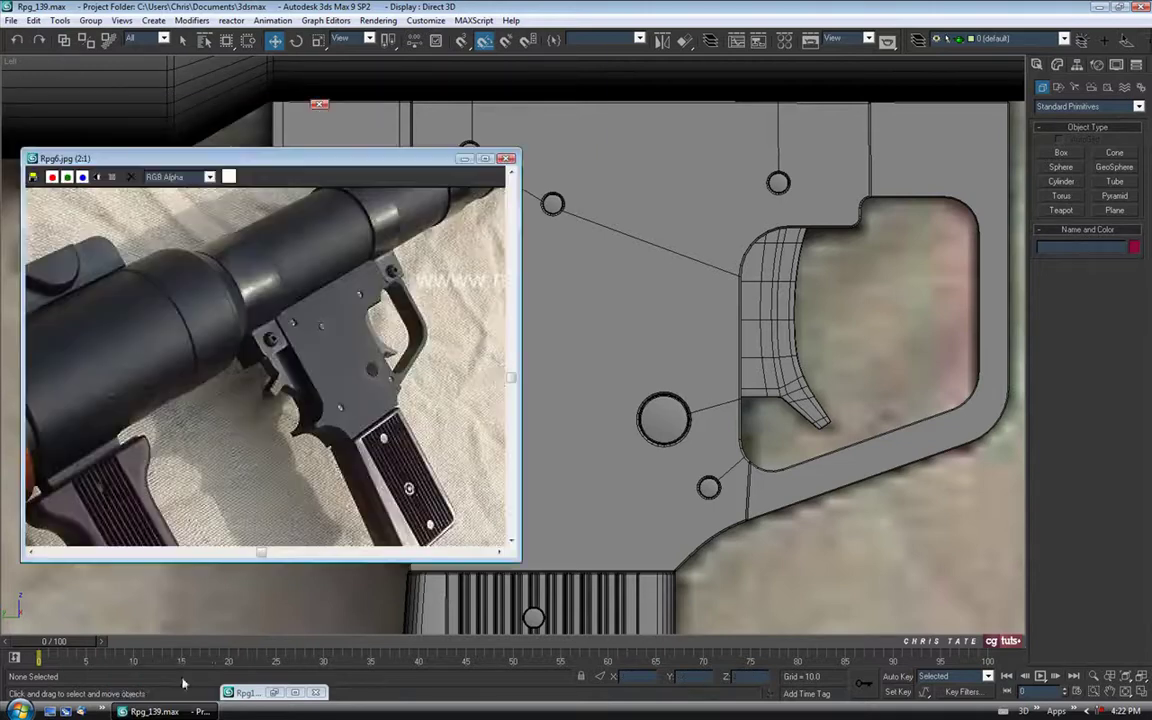
middle_click_drag(290, 358, 276, 356)
scroll(285, 375, "up", 1)
middle_click_drag(303, 405, 317, 410)
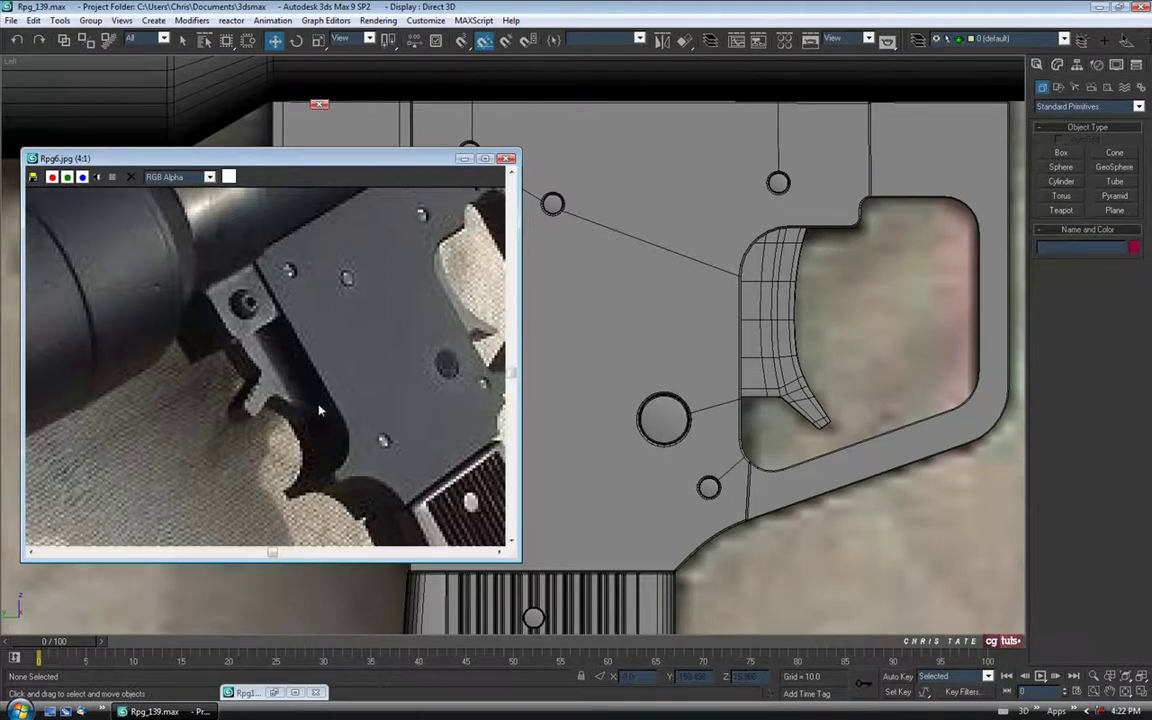
scroll(319, 409, "down", 1)
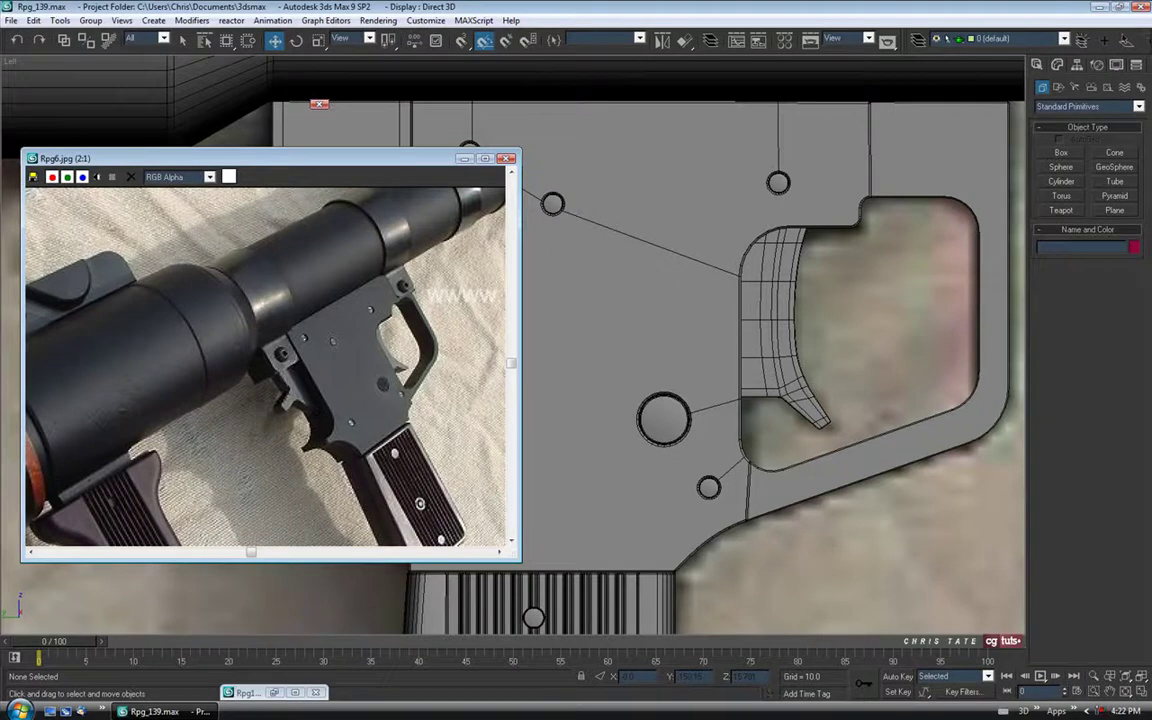
Restore the side-on RPG-78 reference photo, place it above Rpg6.jpg and examine the hammer behind the trigger housing.
left_click(276, 691)
middle_click_drag(294, 447, 323, 420)
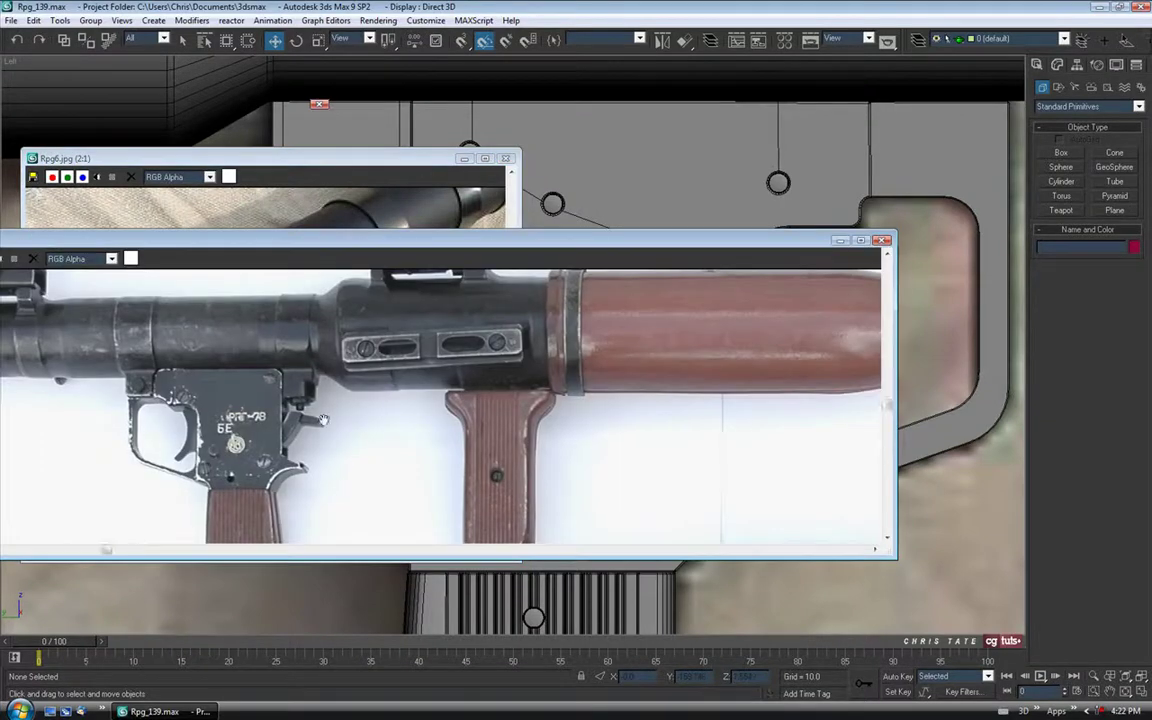
middle_click_drag(347, 325, 379, 294)
left_click_drag(383, 250, 487, 6)
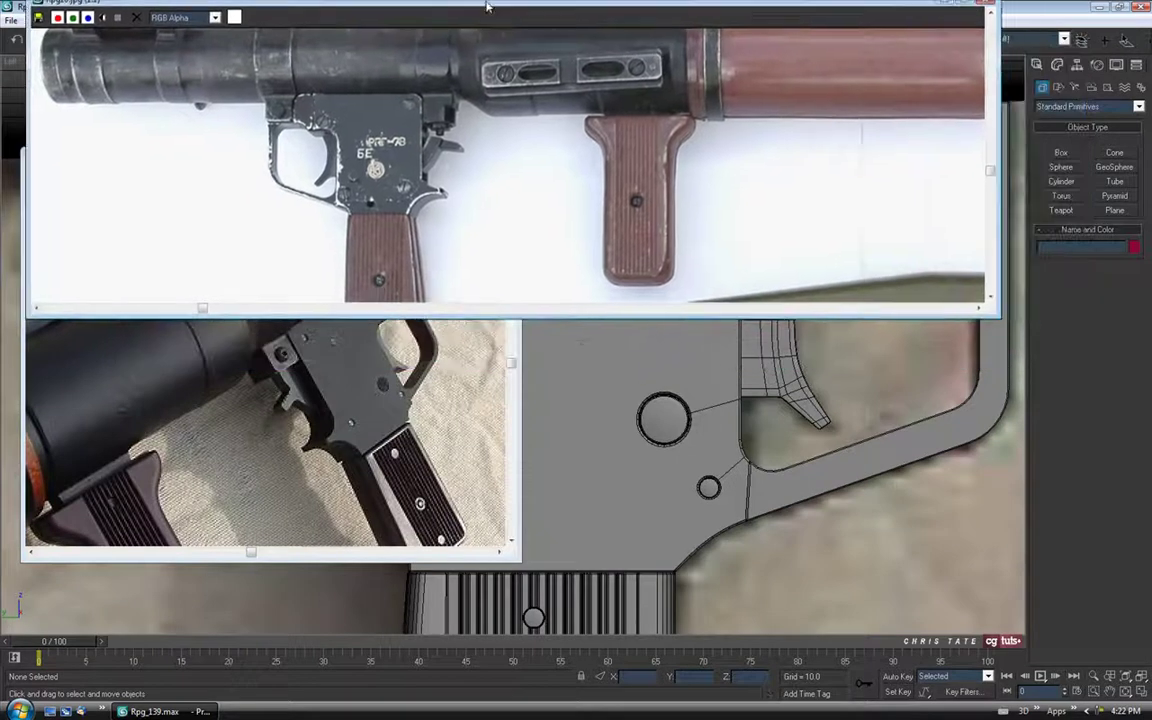
scroll(475, 140, "up", 2)
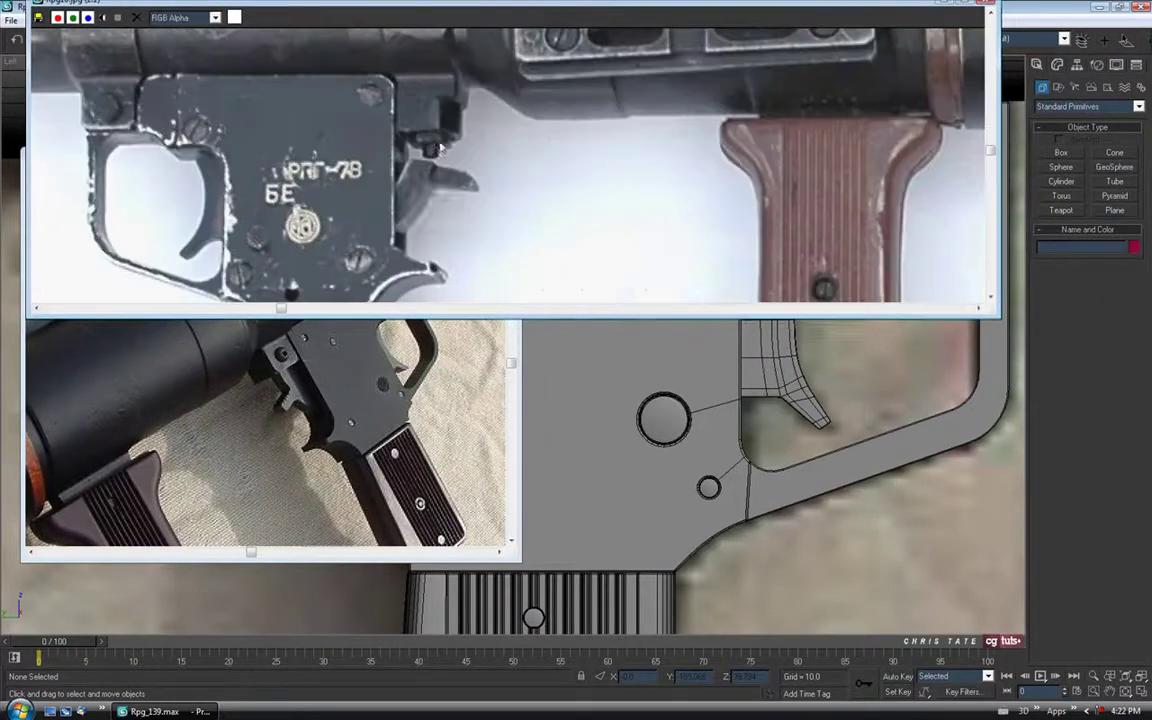
scroll(487, 156, "up", 2)
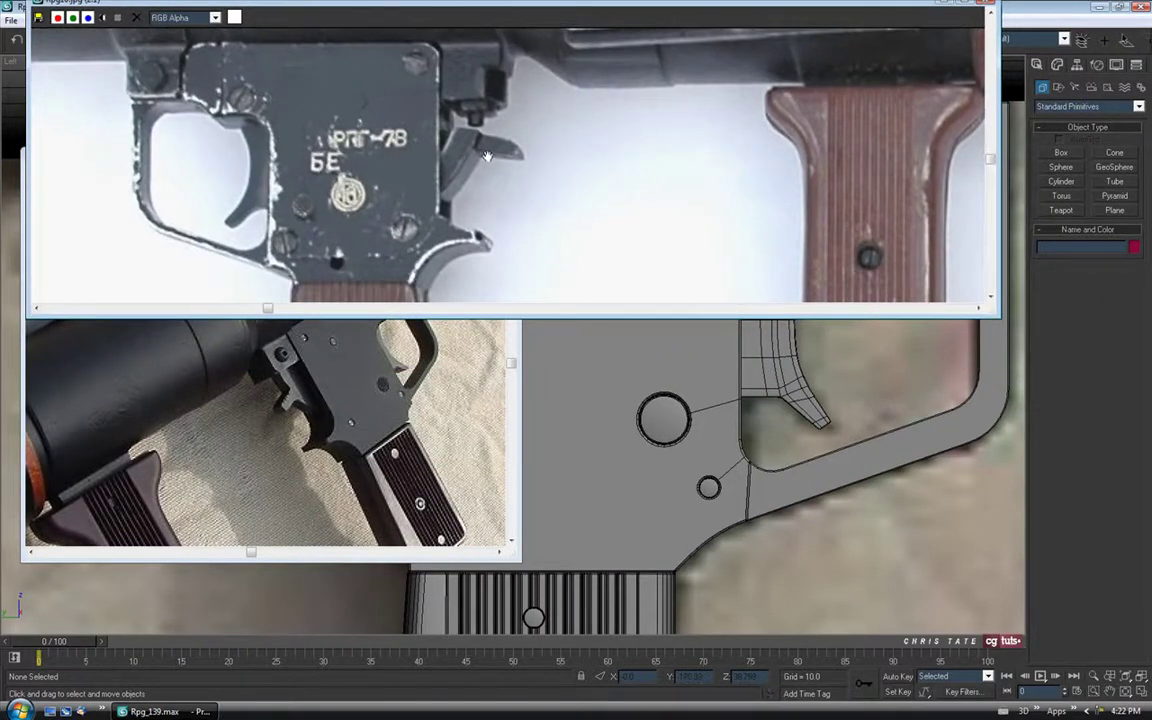
middle_click_drag(487, 156, 484, 160)
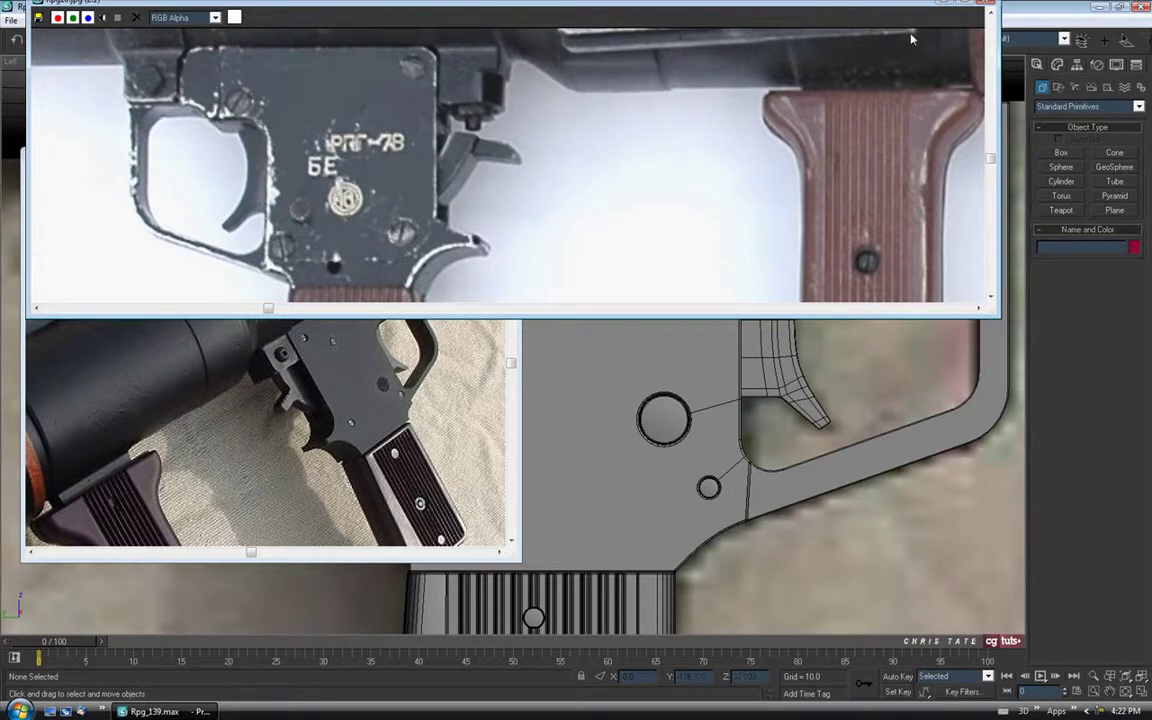
Minimise both reference photos and bring the trigger housing's rear edge into the Left view.
left_click(503, 377)
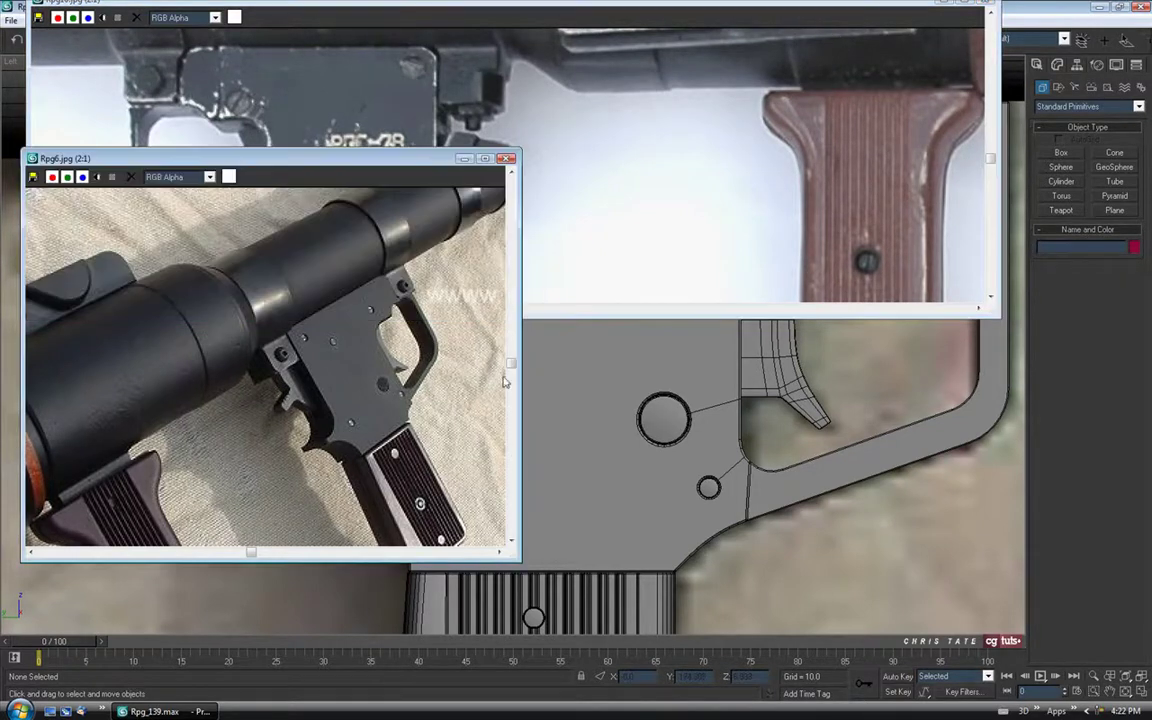
left_click(466, 160)
left_click_drag(855, 5, 836, 94)
left_click(918, 97)
middle_click_drag(476, 412, 501, 413)
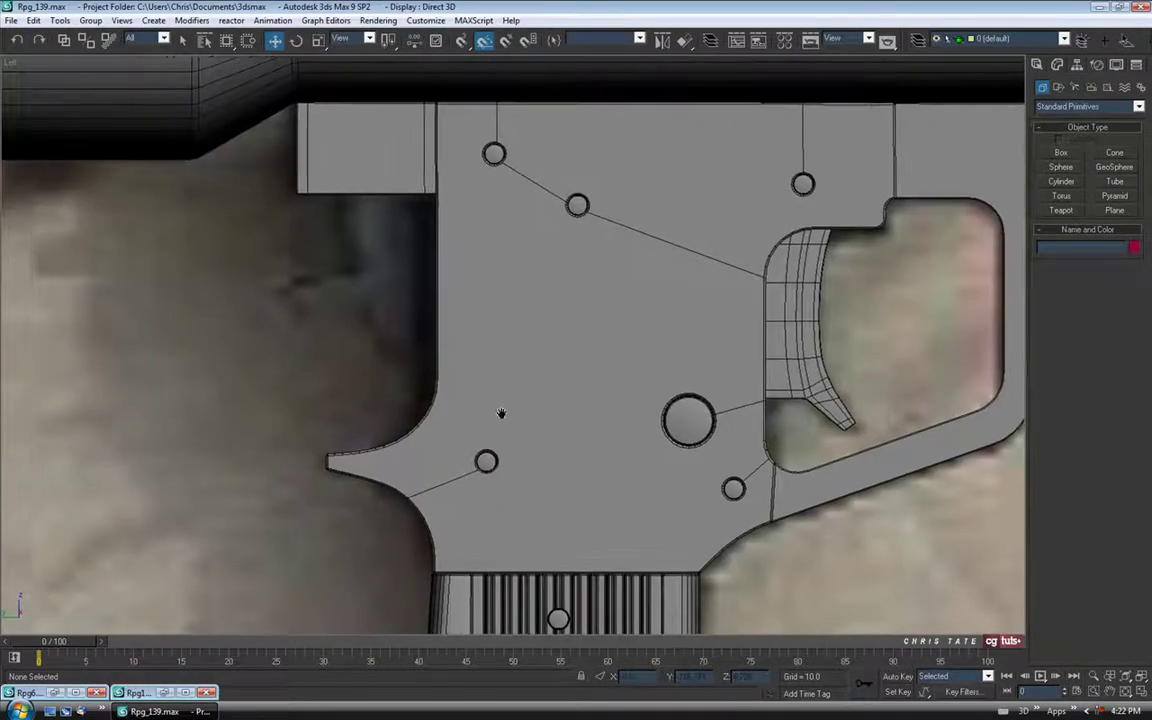
Create a box behind the trigger housing, below the overhanging block, about 21.1 long, 11.5 wide and 6.8 high.
left_click(1072, 152)
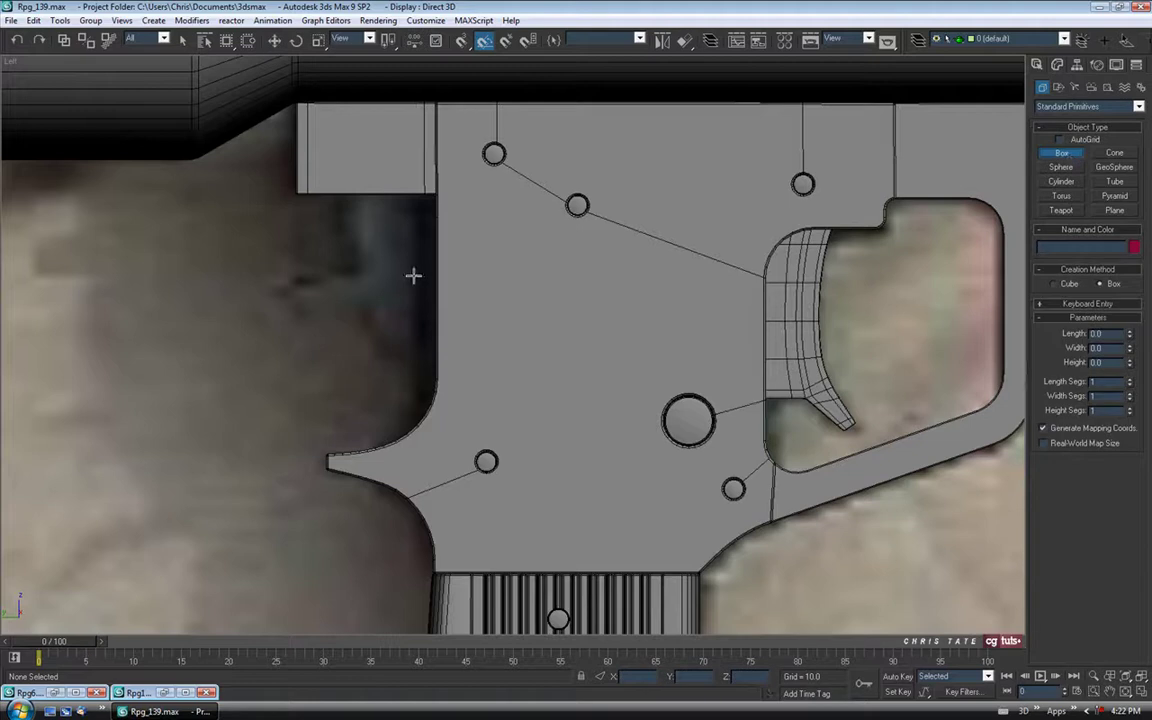
left_click_drag(344, 196, 457, 403)
middle_click_drag(458, 334, 467, 352)
key("F3")
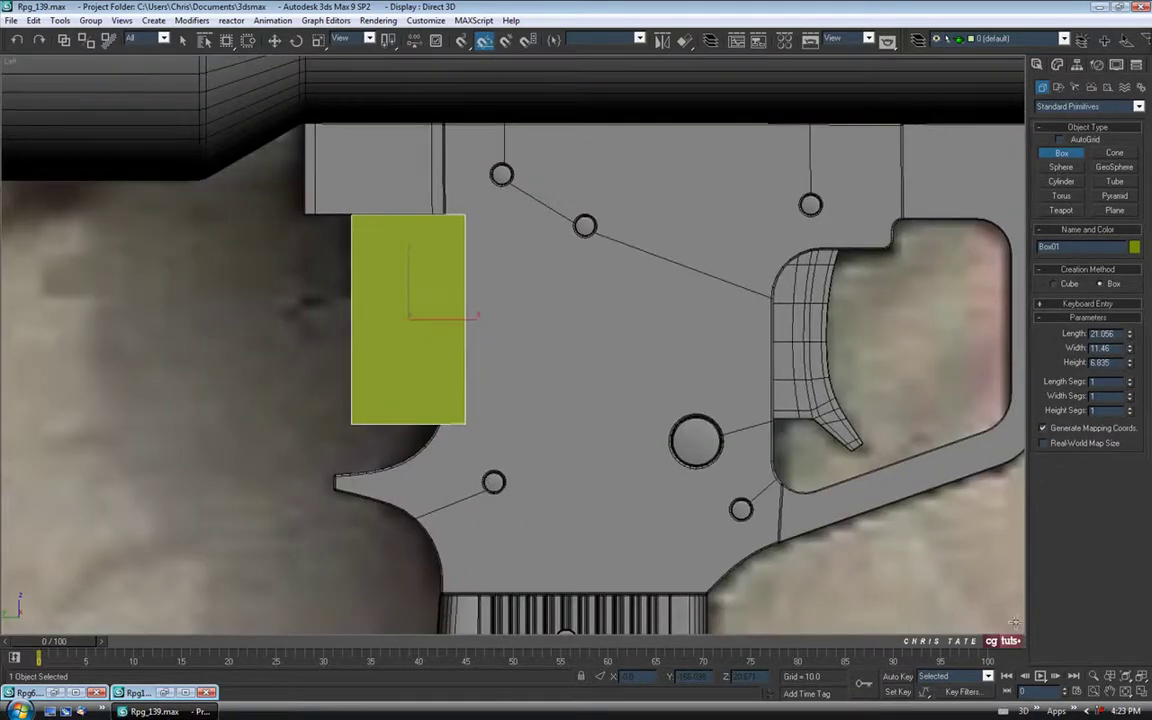
Move the new box sideways in the Perspective view from its distant position to the rear of the trigger housing.
key("alt+w")
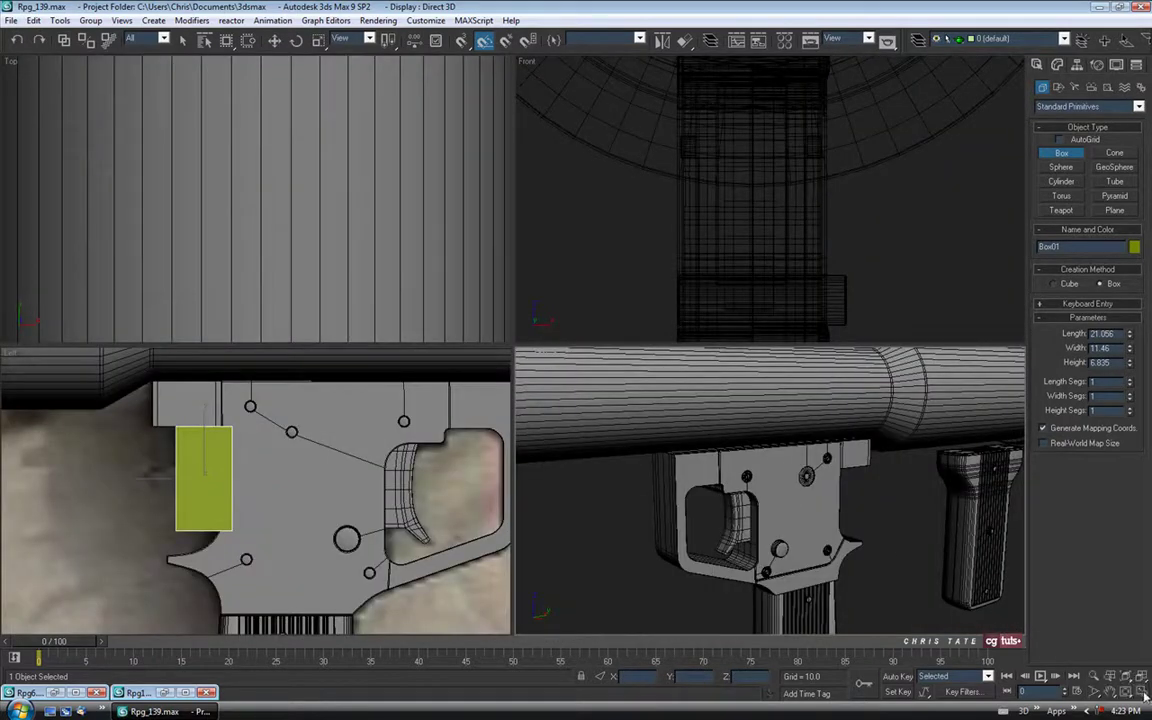
middle_click(825, 527)
key("alt+w")
scroll(763, 470, "down", 4)
scroll(600, 380, "down", 2)
middle_click_drag(440, 218, 476, 267)
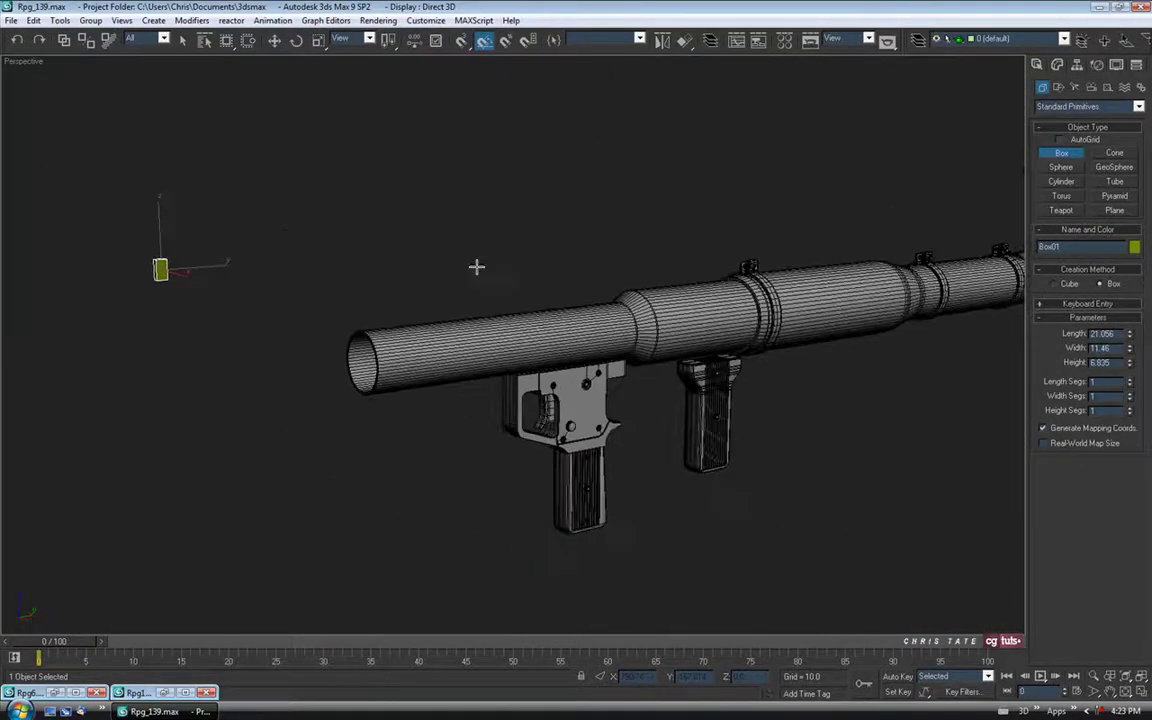
key("w")
left_click_drag(180, 277, 625, 404)
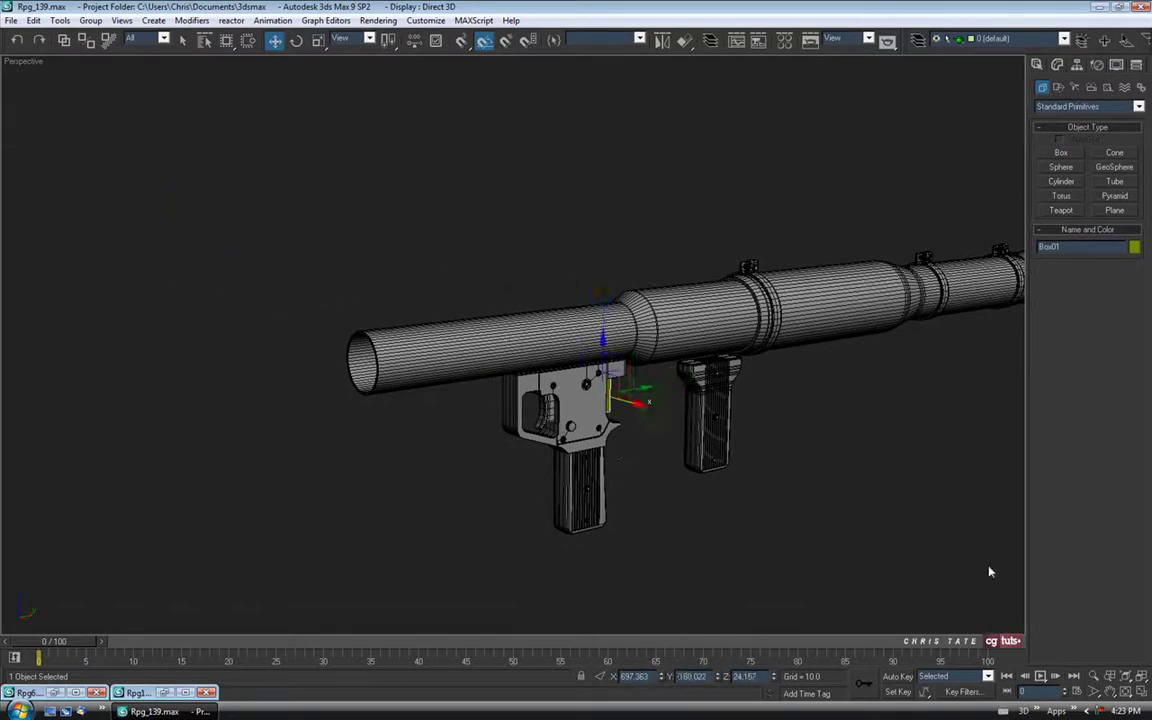
Centre the box's pivot on the object and align the box with the middle of the trigger housing in the Front view.
key("alt+w")
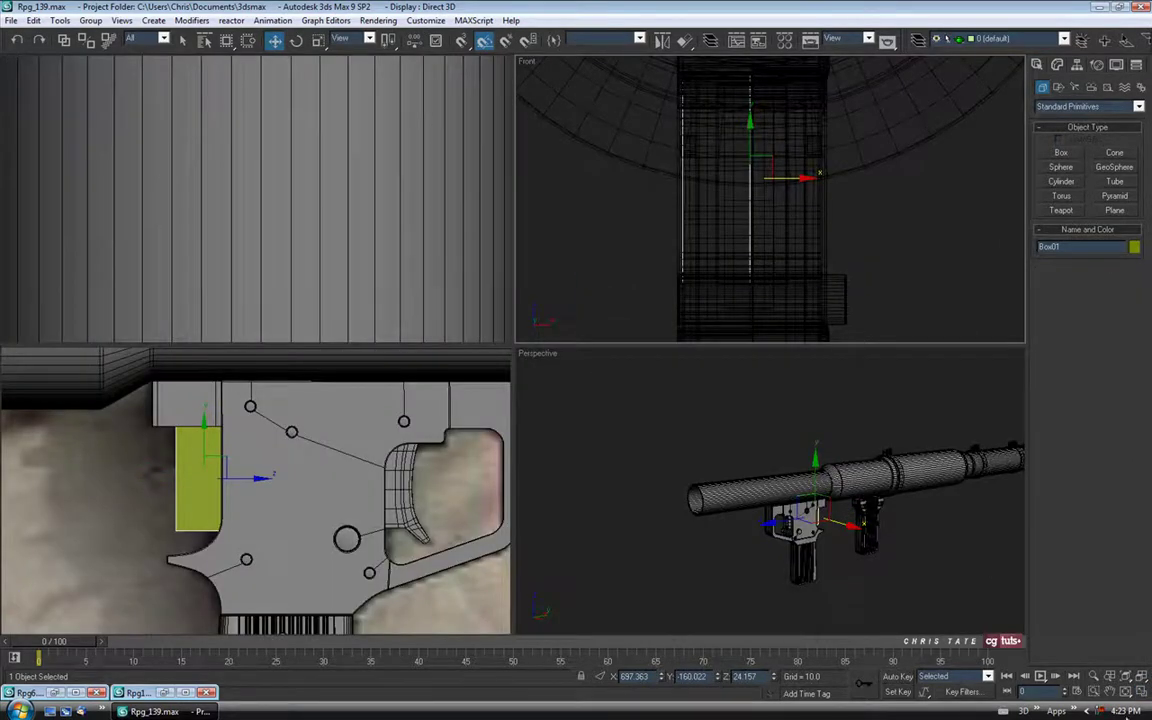
key("alt+w")
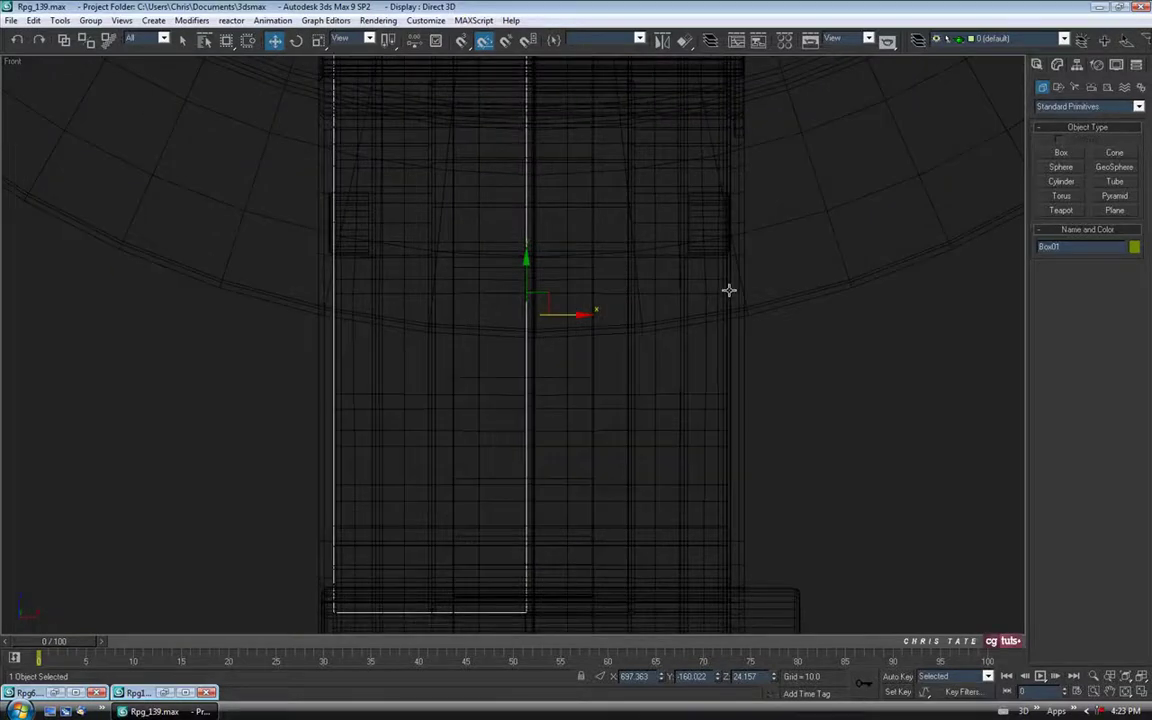
left_click(1078, 65)
left_click(1080, 152)
left_click(1077, 221)
left_click(1078, 153)
left_click_drag(477, 318, 571, 318)
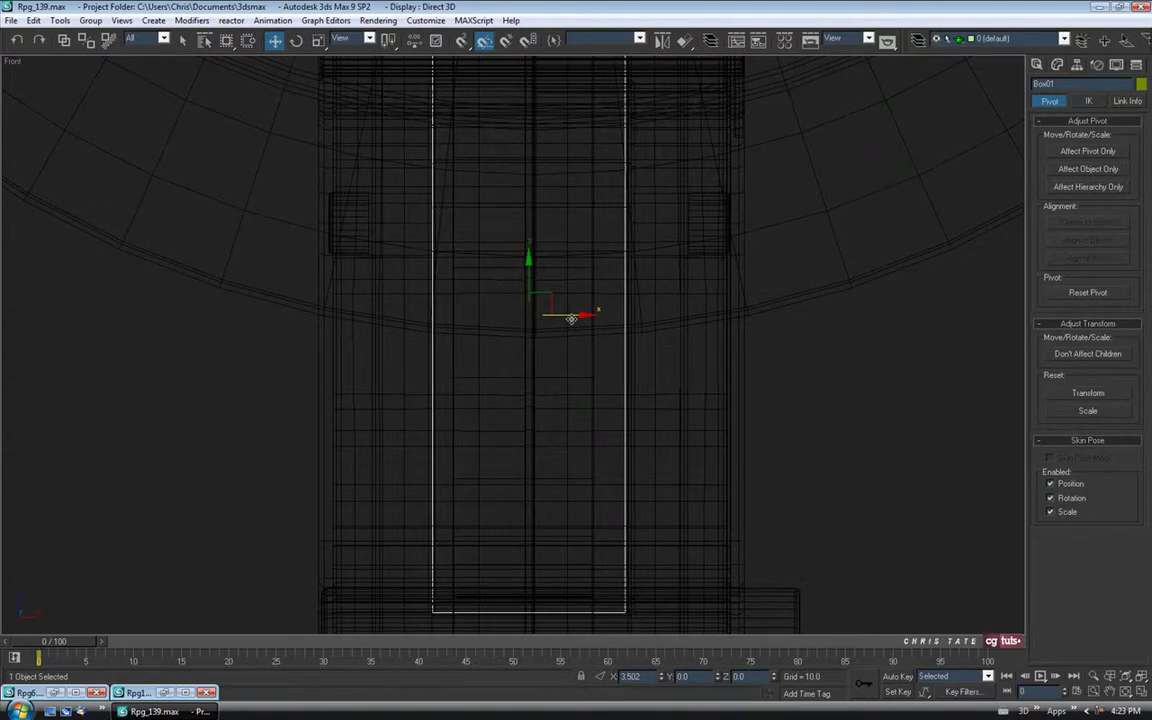
middle_click_drag(625, 398, 615, 315)
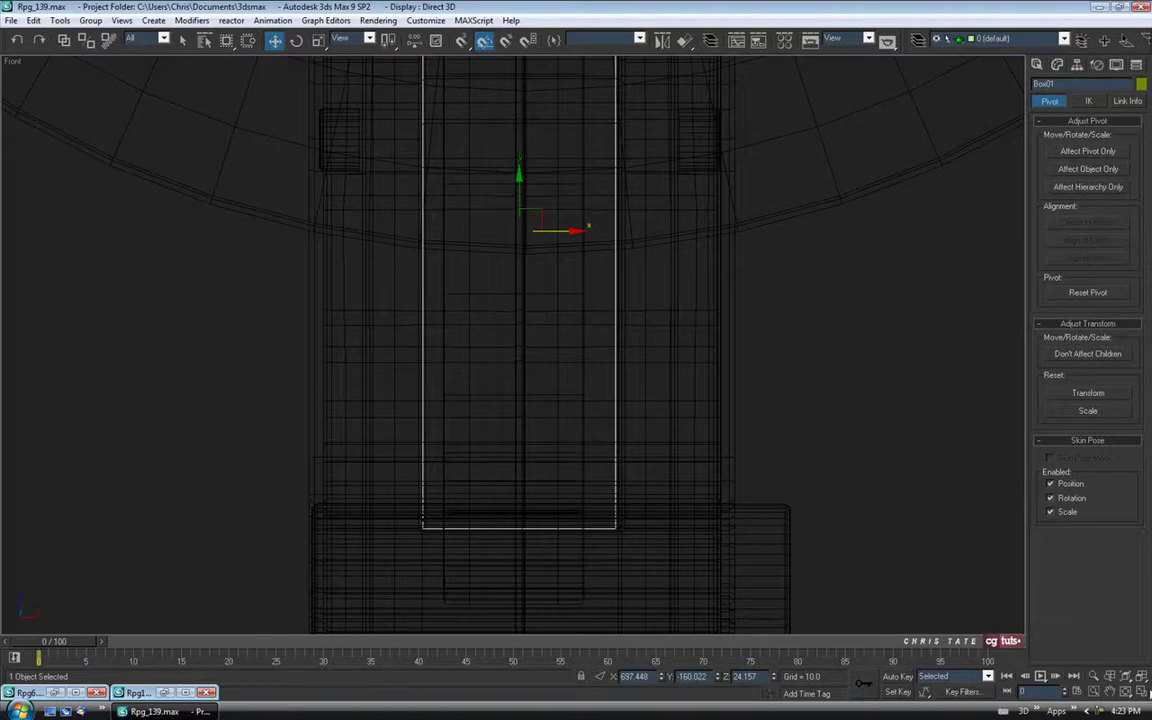
Set the box's height to 5.5 so it fits the slot at the rear of the trigger housing.
key("alt+w")
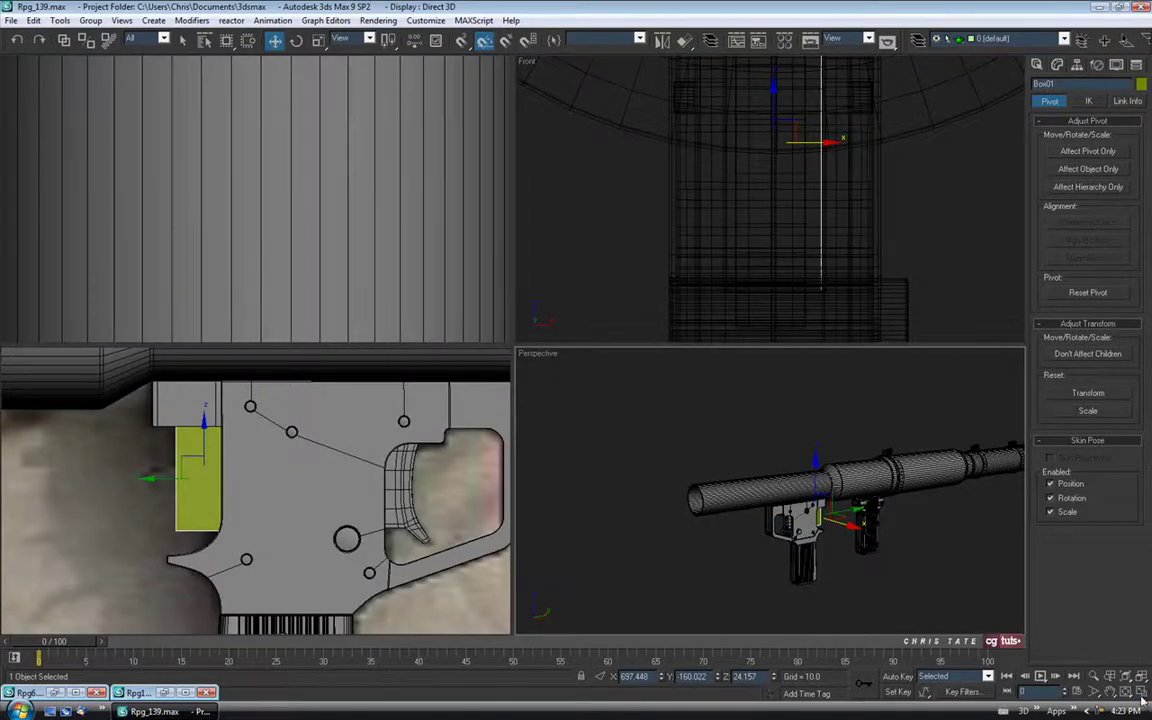
key("alt+w")
key("alt+q")
middle_click_drag(607, 442, 518, 350, "alt")
left_click(1057, 64)
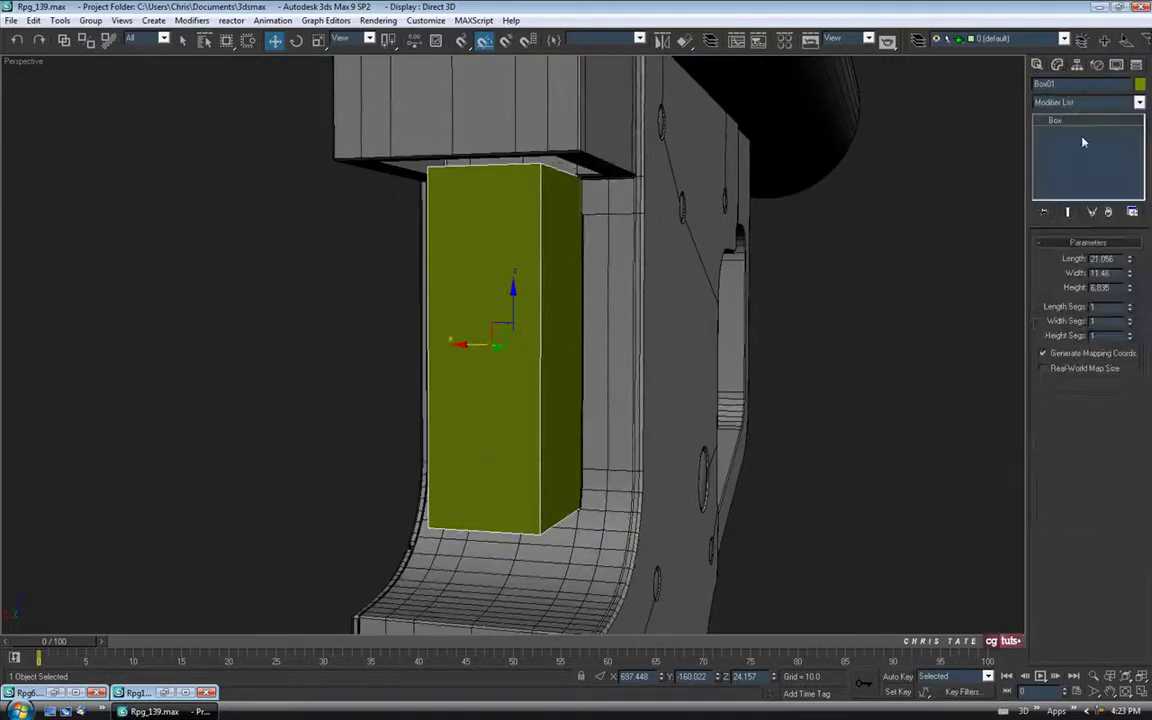
left_click_drag(1131, 289, 1041, 292)
type("5.5")
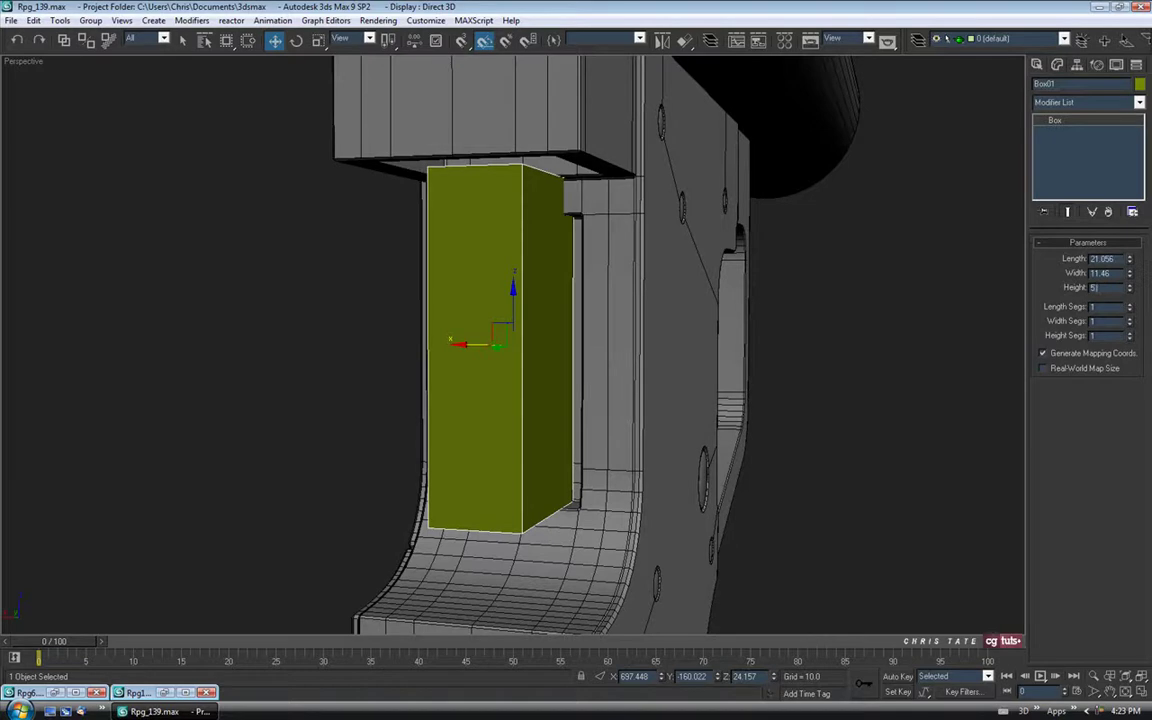
key("Return")
Shift the narrowed box along X to recentre it in the housing slot, and return to the maximised Left view.
middle_click_drag(908, 249, 663, 391, "alt")
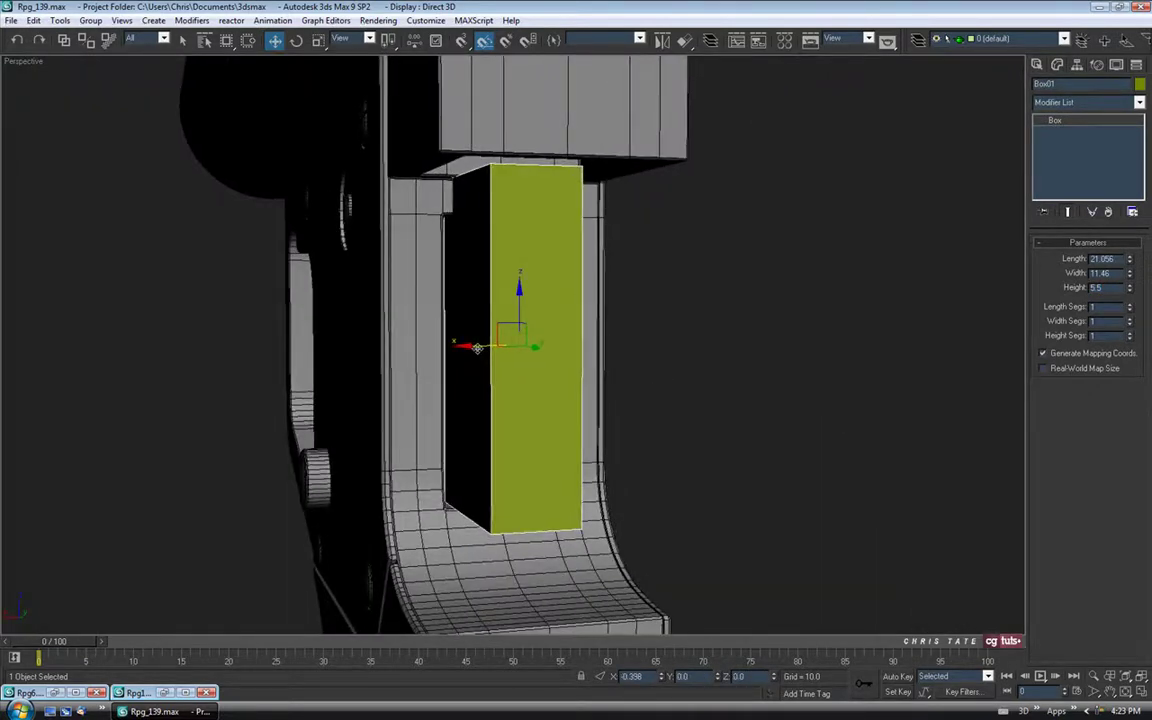
middle_click_drag(472, 348, 490, 388, "alt")
left_click(1142, 690)
right_click(476, 509)
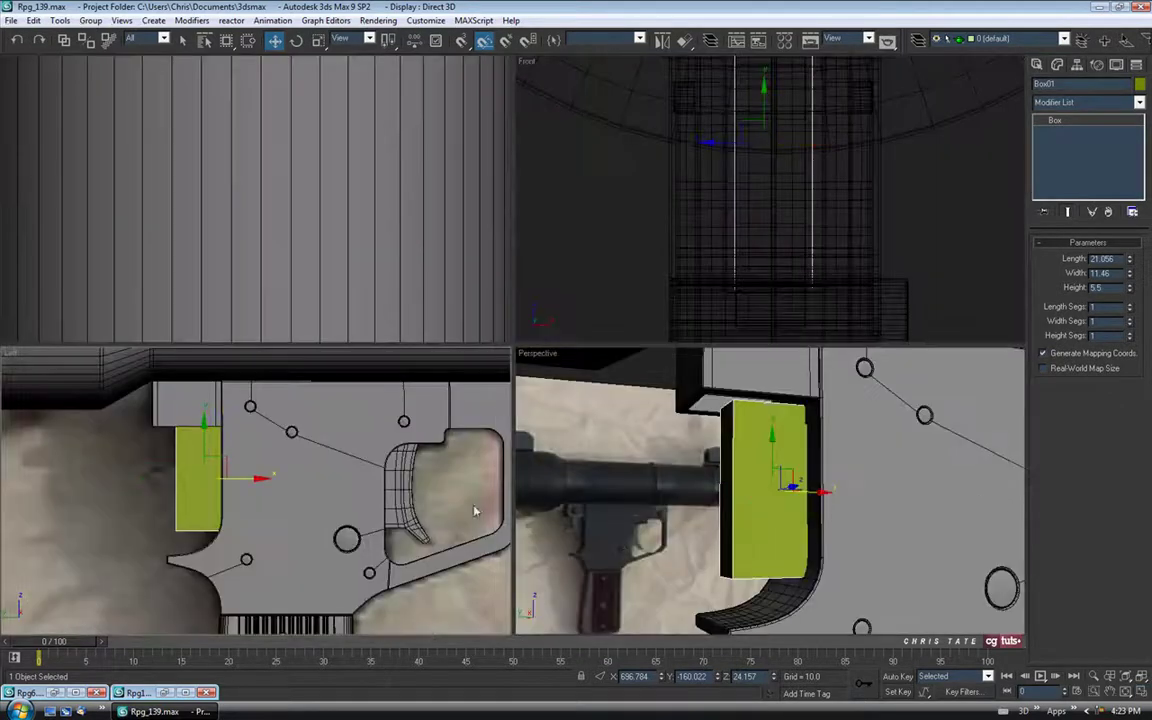
left_click(1142, 690)
middle_click_drag(603, 455, 598, 484)
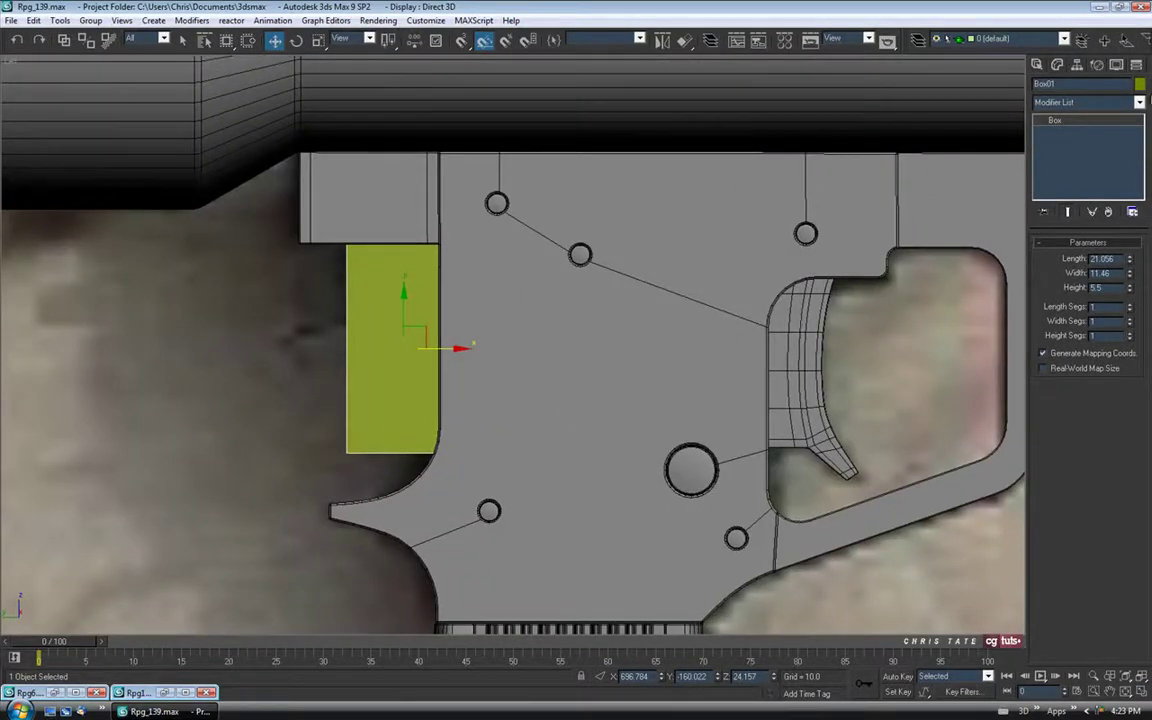
Change the box's wire colour to black and apply a material from the Material Editor to it.
left_click(1140, 84)
left_click(680, 389)
left_click(648, 430)
key("m")
left_click_drag(195, 124, 356, 277)
left_click(250, 64)
Convert the box to an Editable Poly and lower its upper vertices to leave a gap beneath the block above.
mouse_move(450, 304)
middle_mouse_down()
mouse_move(558, 319)
mouse_move(558, 290)
middle_mouse_up()
scroll(566, 305, "up", 2)
key("F3")
right_click(396, 317)
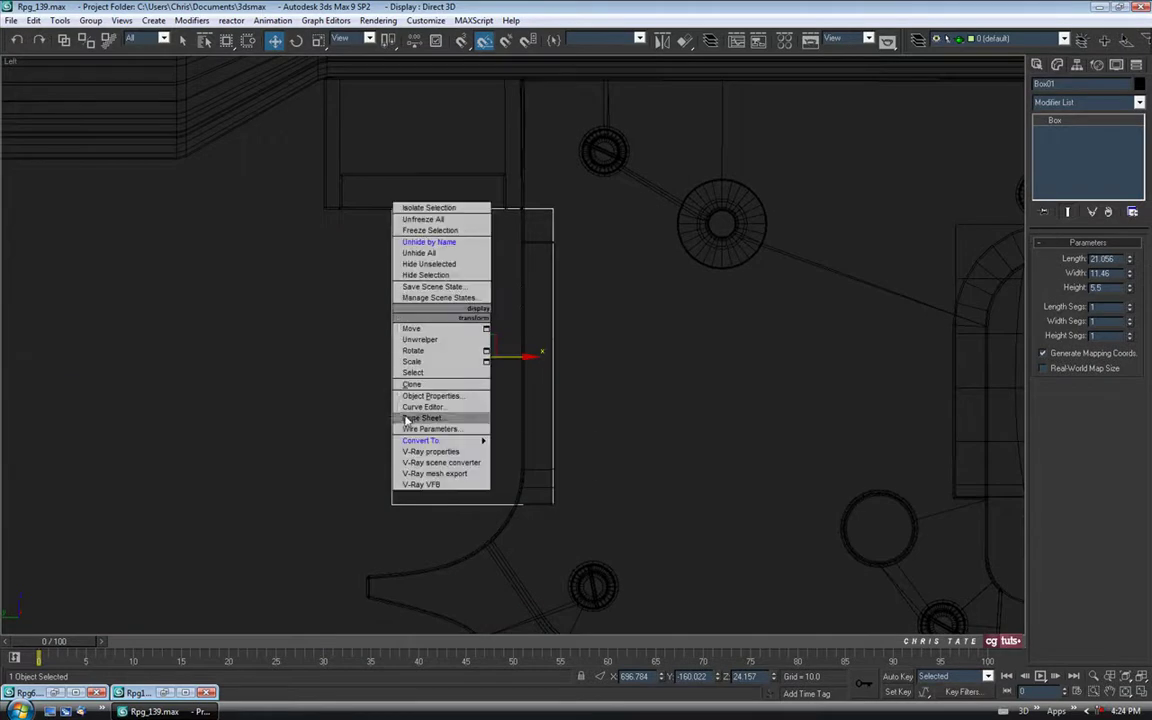
mouse_move(440, 440)
left_click(505, 456)
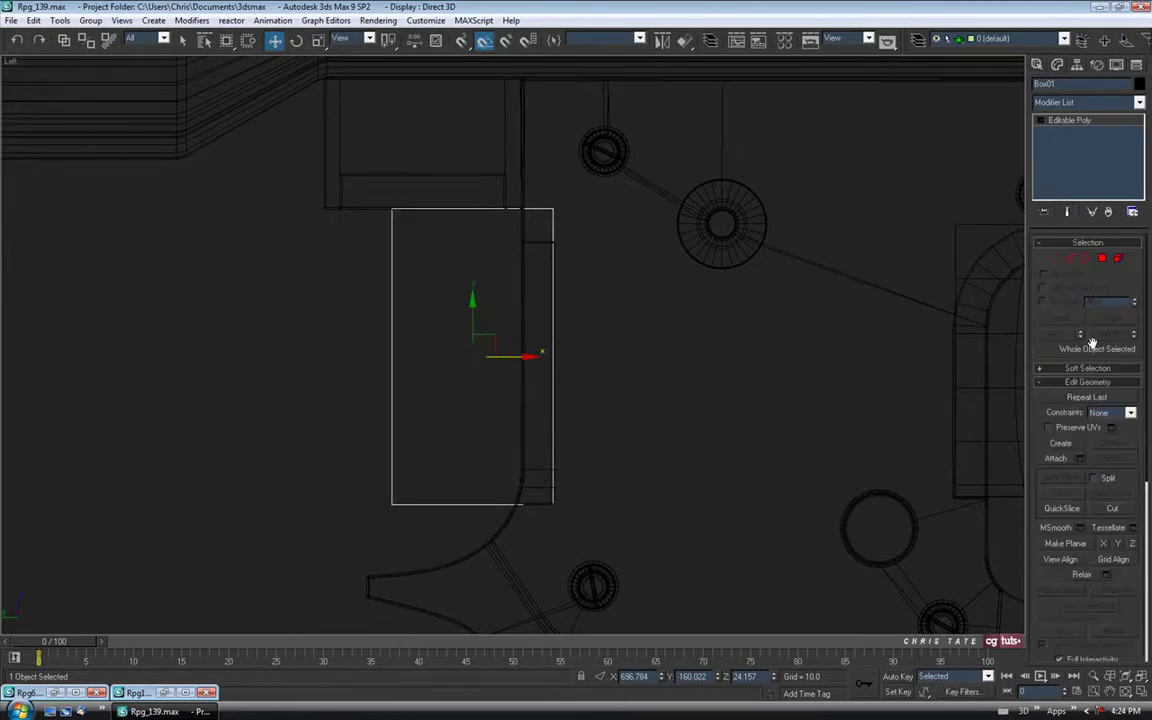
left_click(1052, 258)
left_click_drag(380, 185, 591, 226)
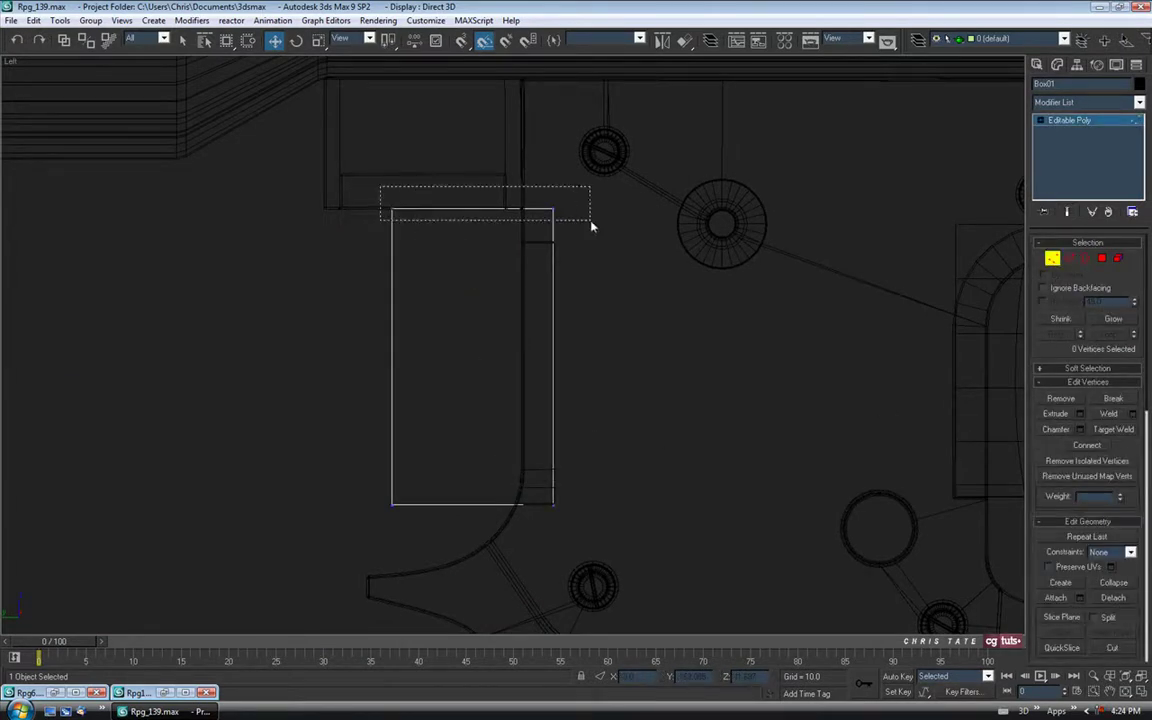
left_click_drag(470, 185, 469, 216)
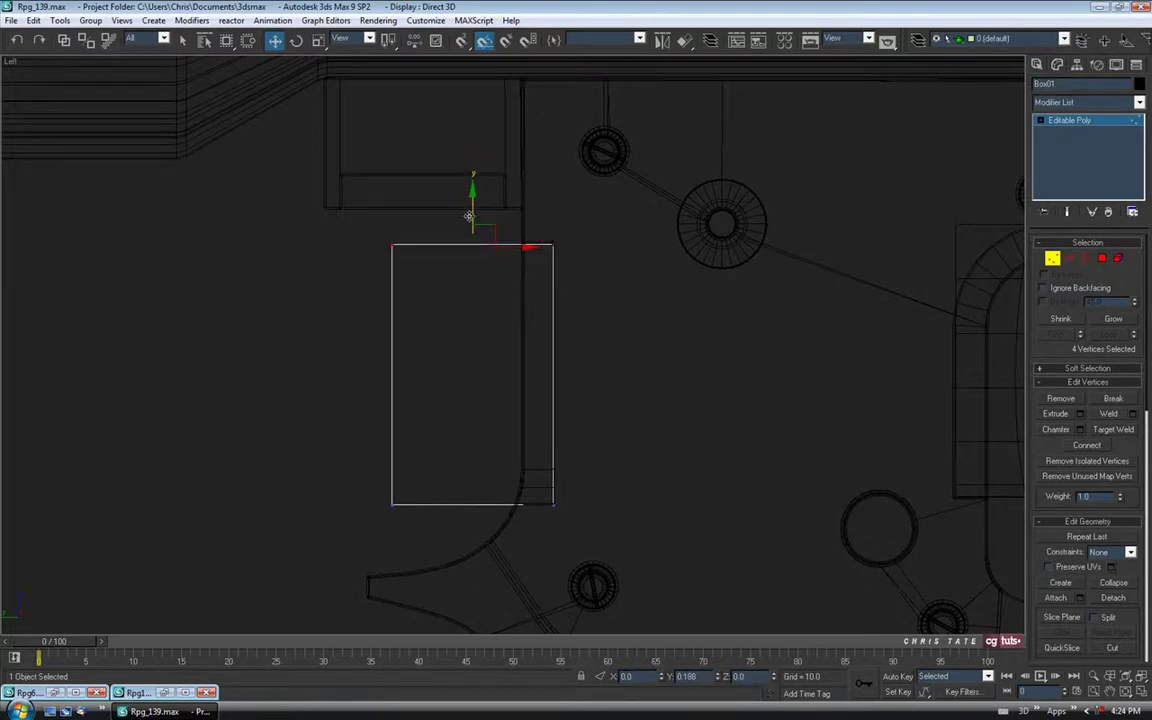
middle_click_drag(574, 332, 606, 307)
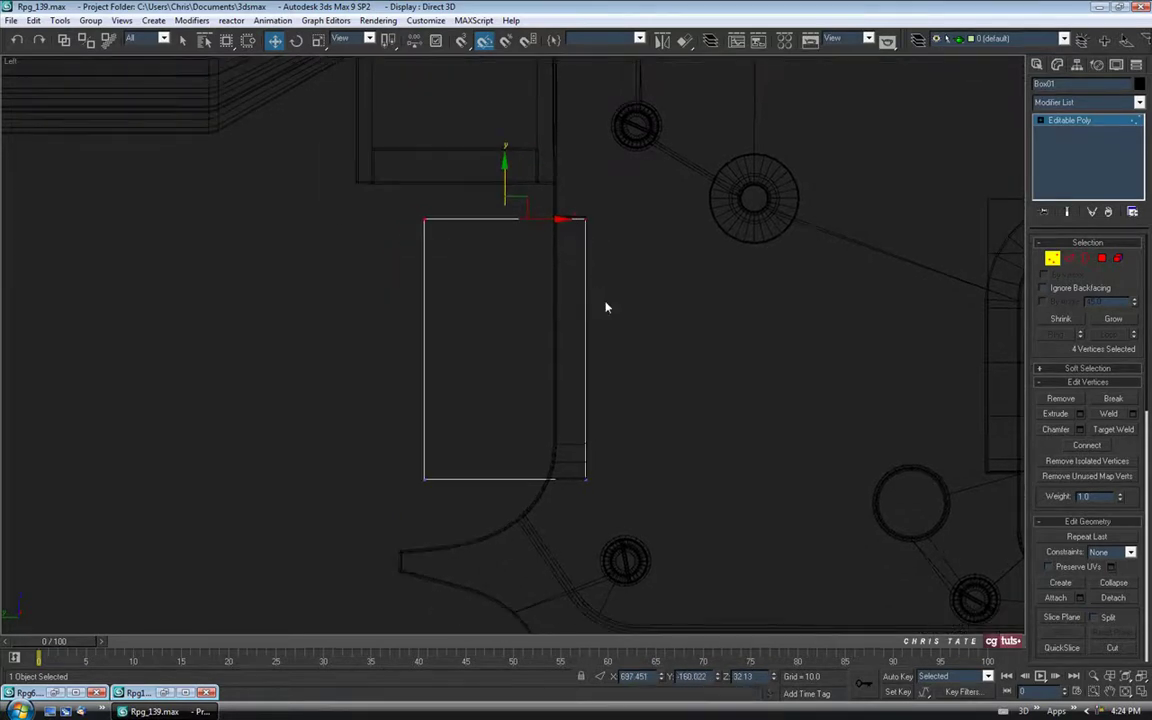
Connect the box's four vertical edges with 3 segments.
left_click(1068, 260)
left_click_drag(386, 303, 702, 350)
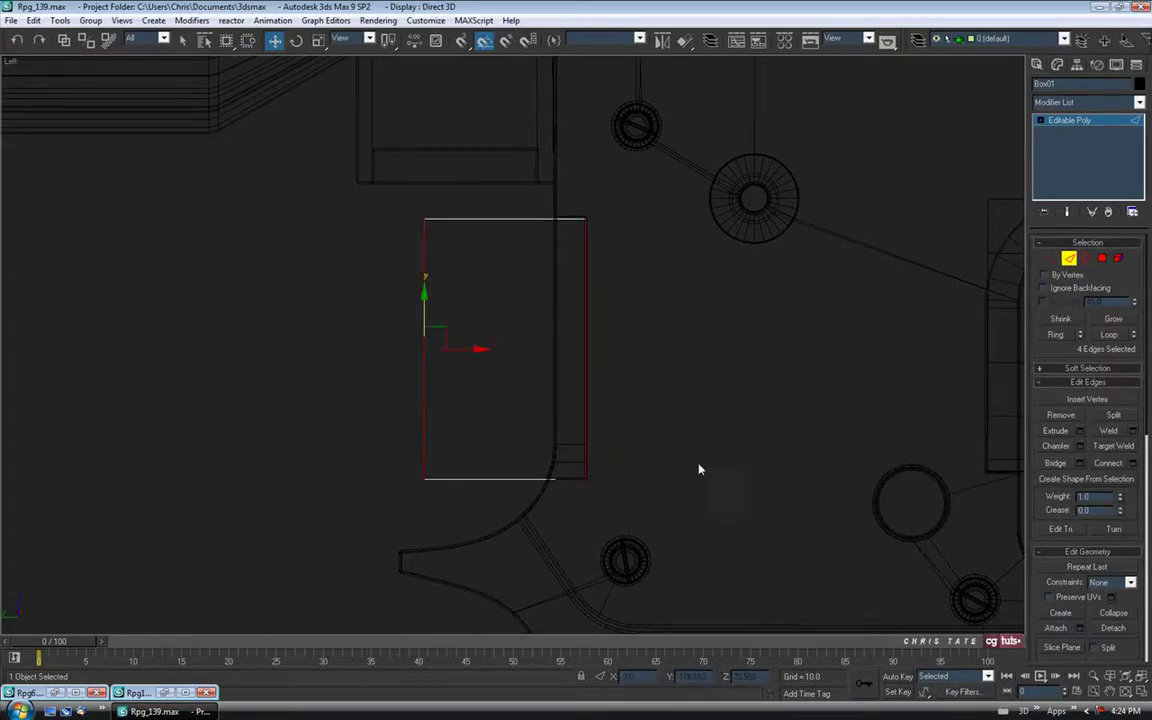
middle_click_drag(699, 468, 665, 460)
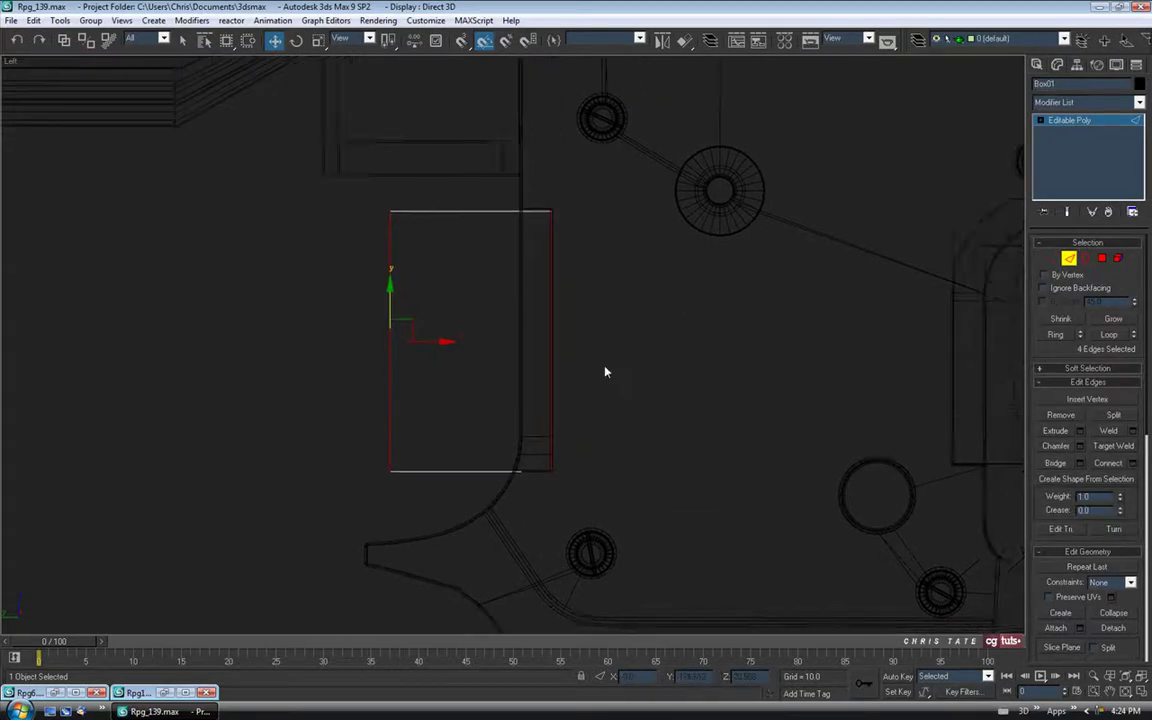
left_click(1134, 464)
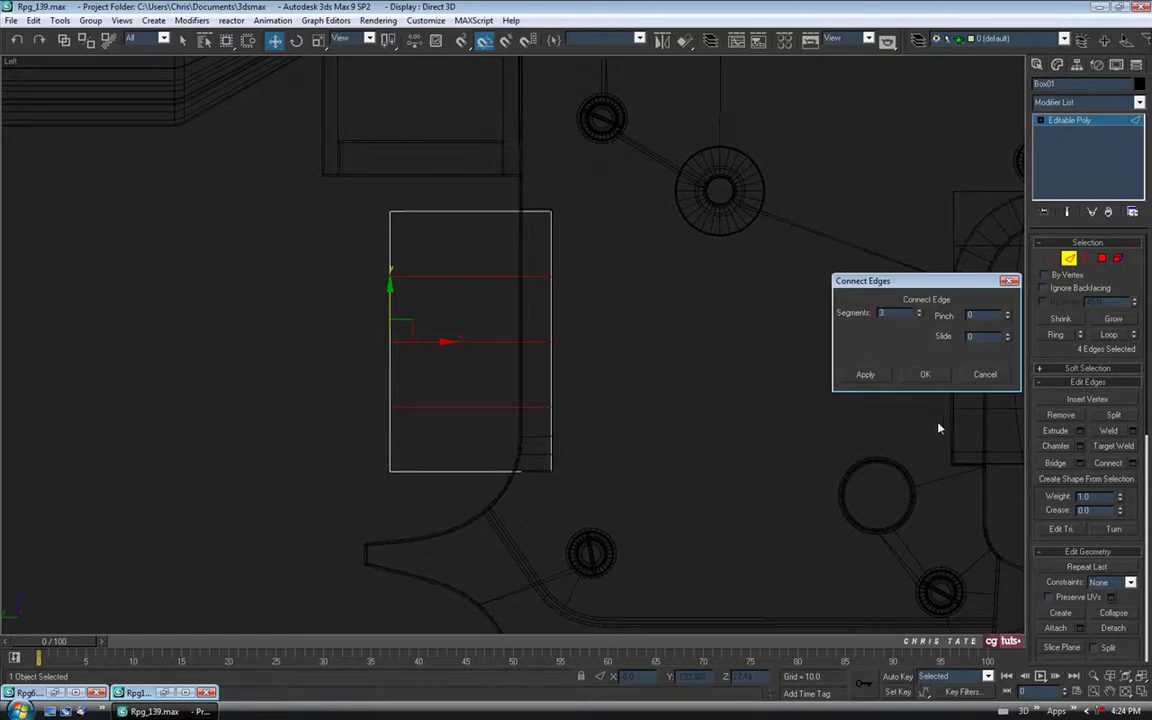
left_click(925, 374)
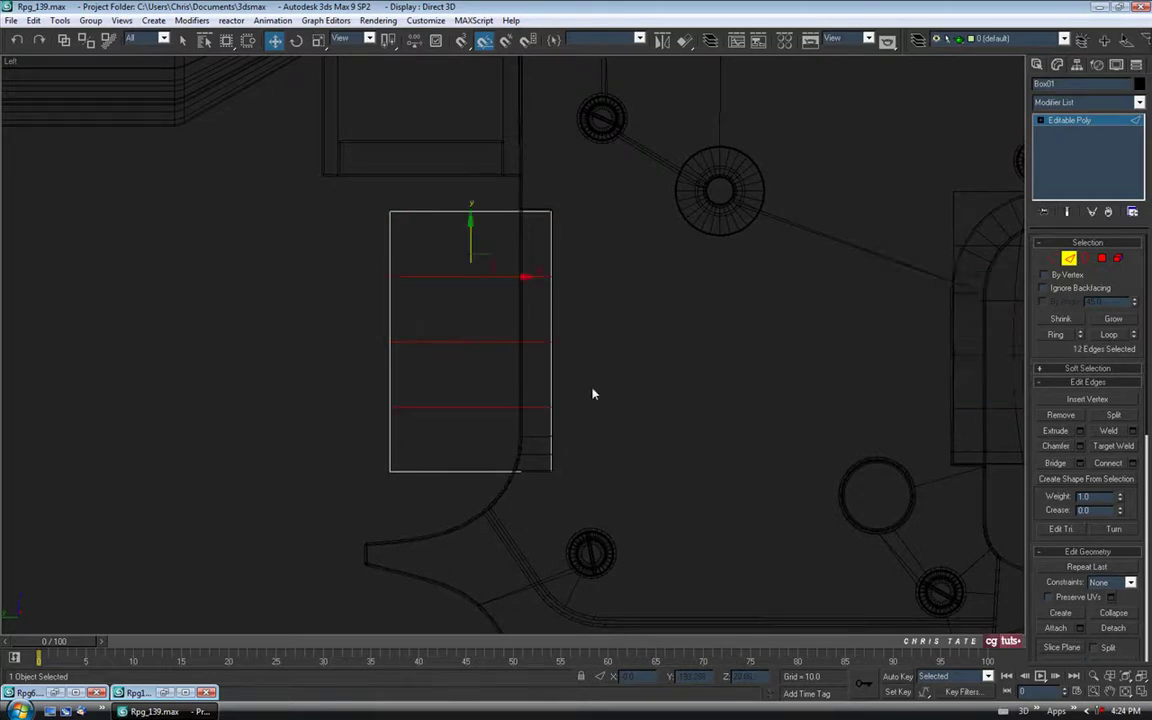
Move the lowest outer vertices of the box horizontally to the edge of the trigger housing.
middle_click_drag(597, 388, 637, 387)
key("F3")
middle_click_drag(557, 371, 594, 340)
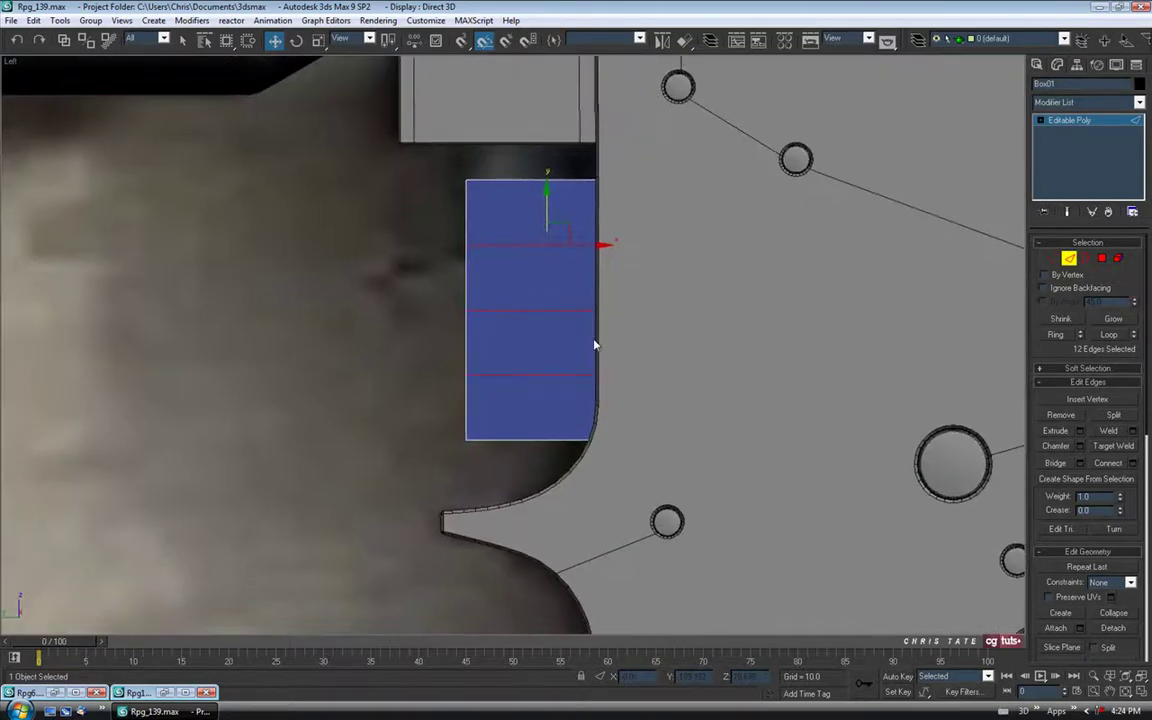
middle_click_drag(688, 352, 638, 352)
key("1")
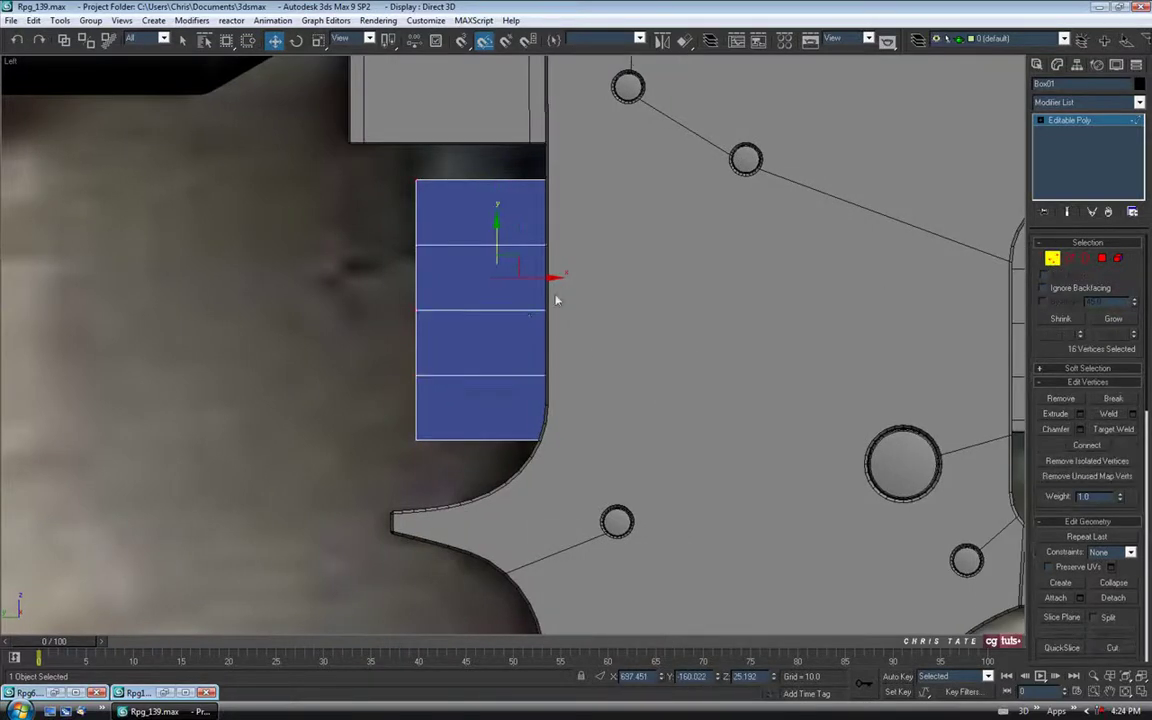
left_click_drag(397, 420, 580, 442)
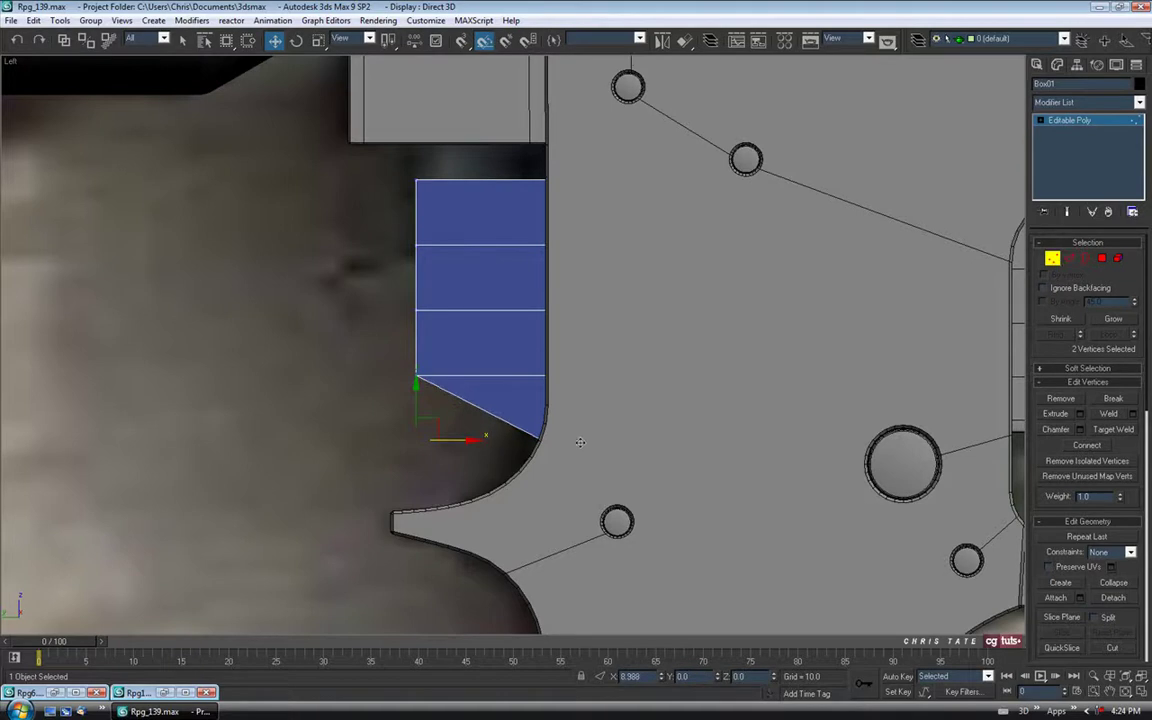
key("F3")
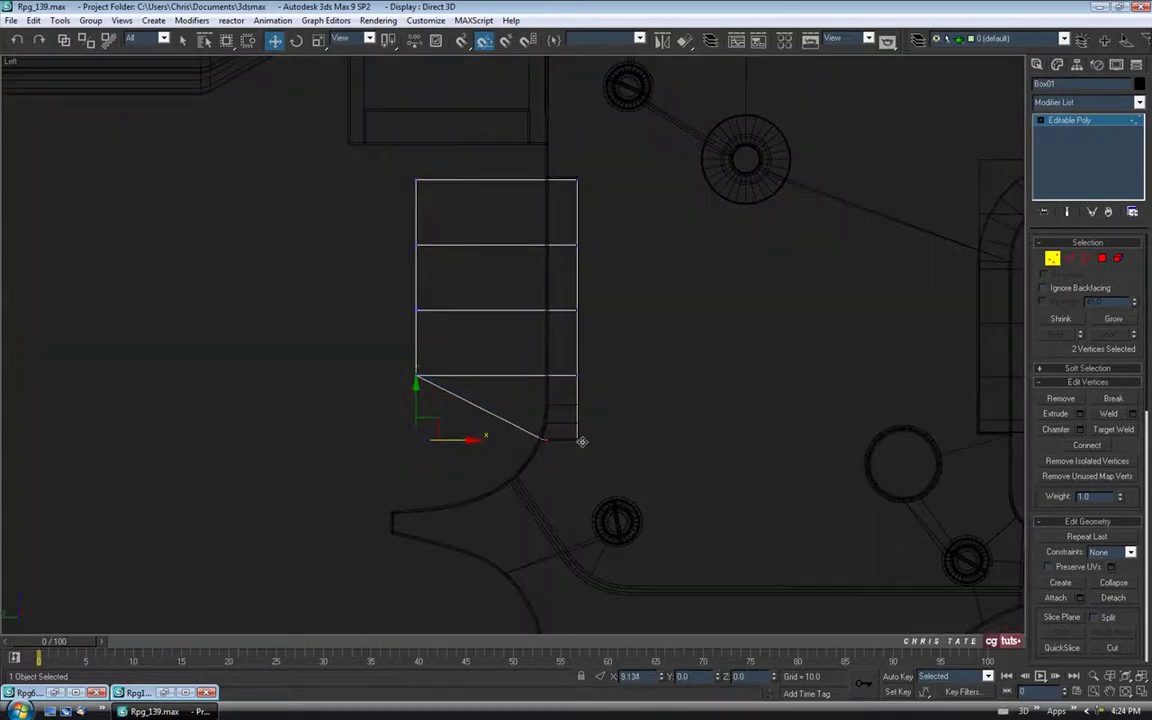
left_click_drag(583, 441, 579, 441)
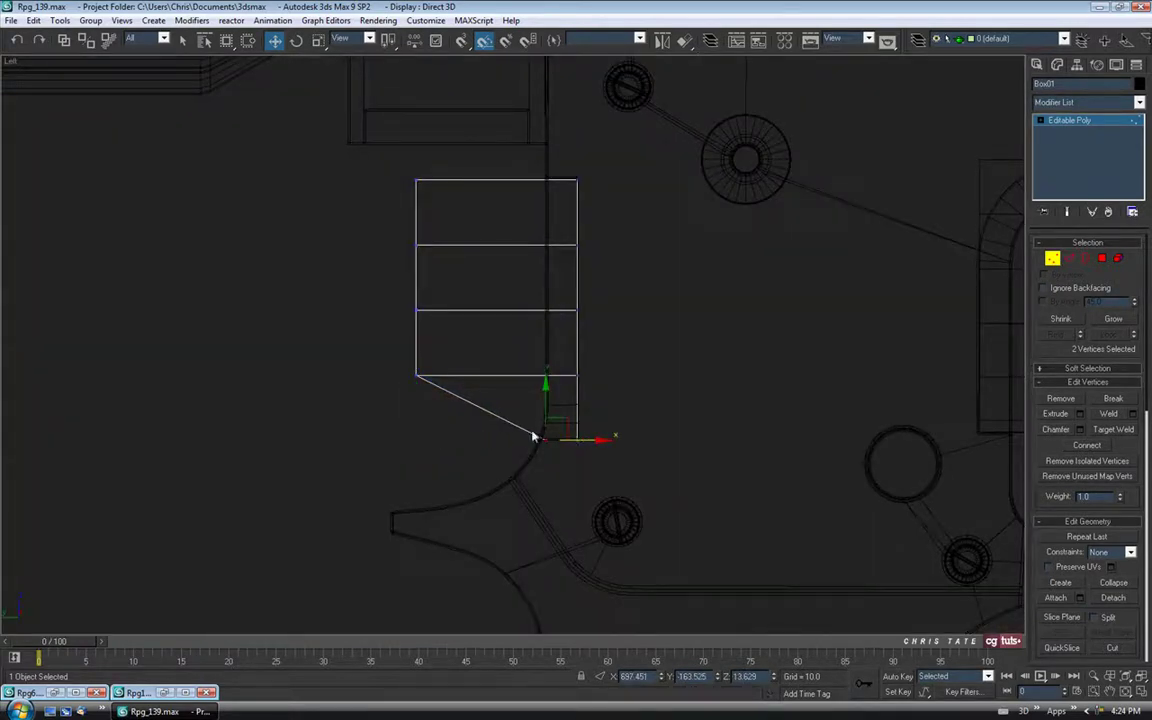
key("F3")
Shift the remaining outer vertex rows horizontally to form a curved hammer profile that tapers towards the housing.
mouse_move(403, 367)
left_mouse_down()
mouse_move(470, 396)
mouse_move(520, 376)
left_mouse_up()
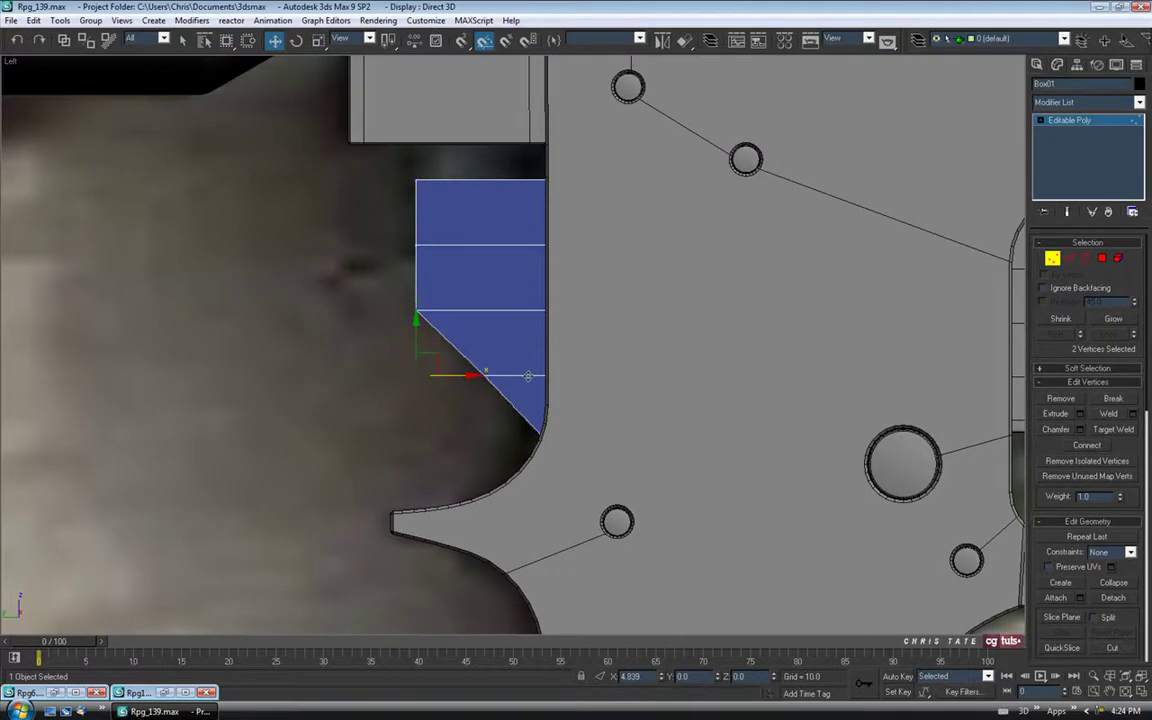
left_click_drag(403, 291, 474, 310)
left_click_drag(405, 178, 460, 213)
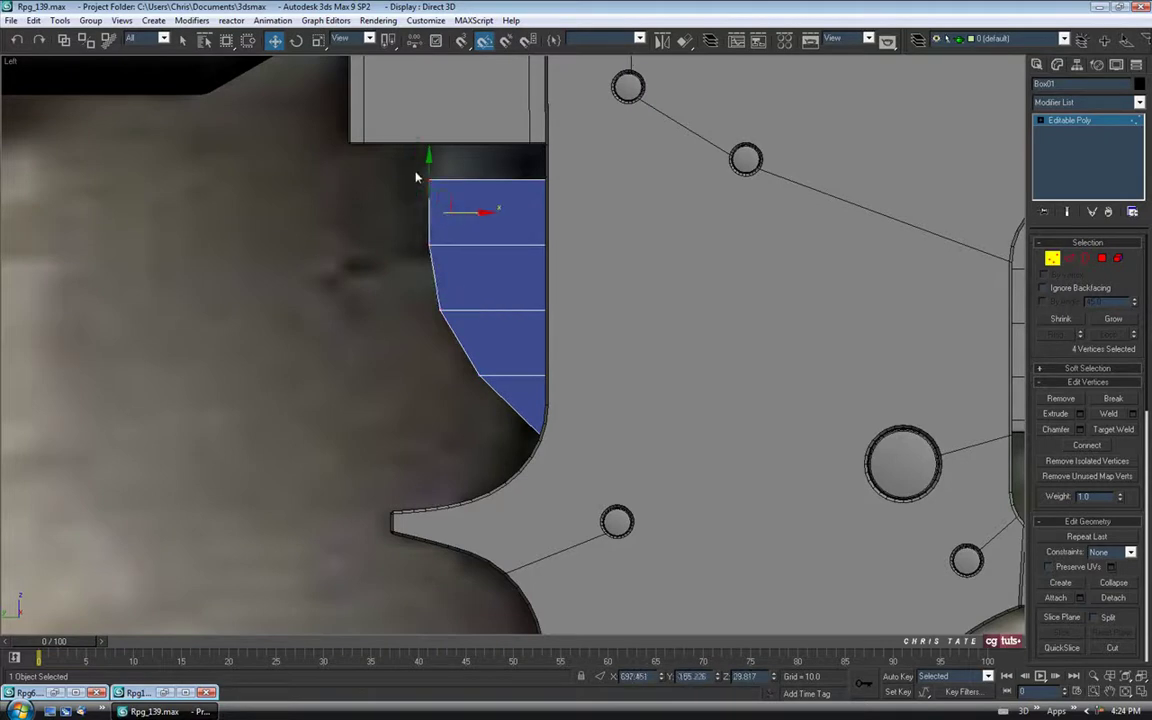
left_click(428, 180)
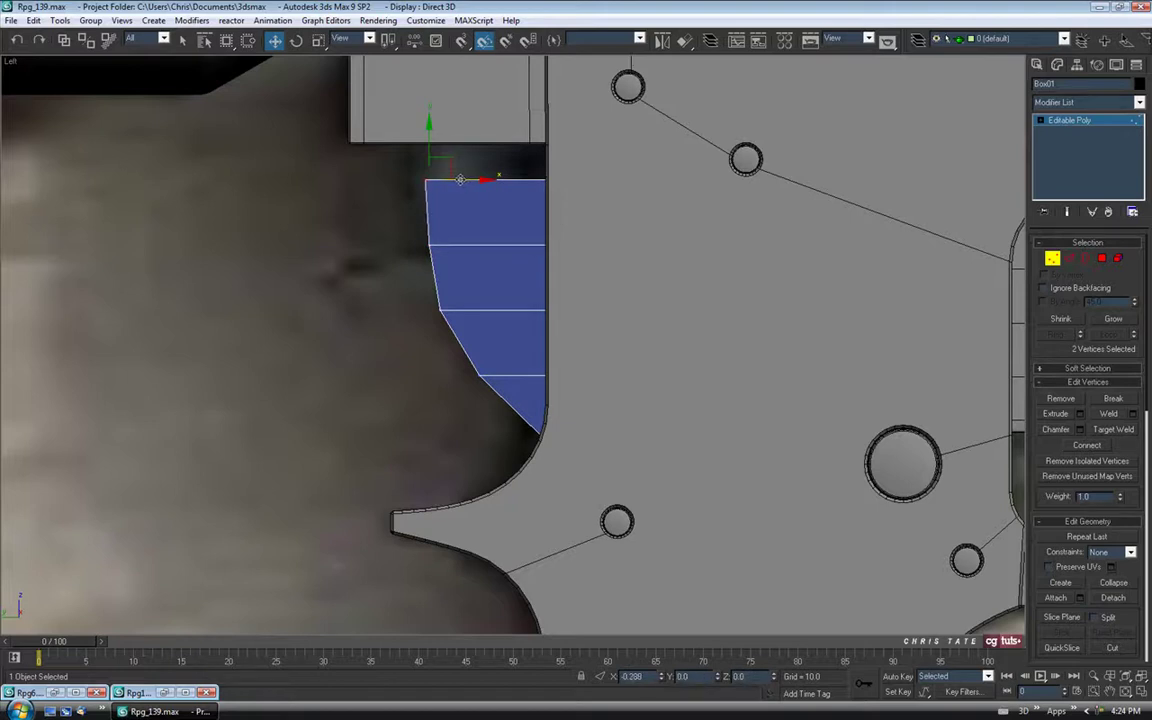
key("F3")
key("F3")
mouse_move(483, 316)
middle_mouse_down()
mouse_move(548, 347)
mouse_move(549, 332)
middle_mouse_up()
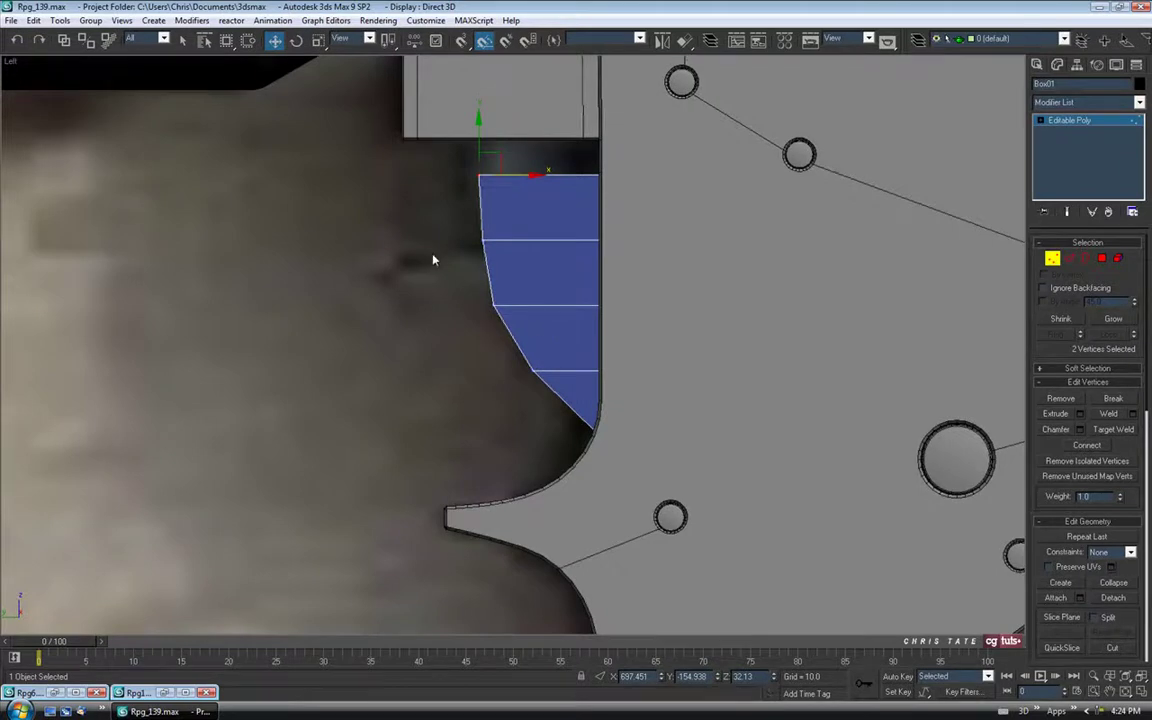
Examine the hammer's overlap with the trigger housing in both wireframe and shaded display.
scroll(433, 260, "down", 2)
middle_click_drag(489, 310, 422, 321)
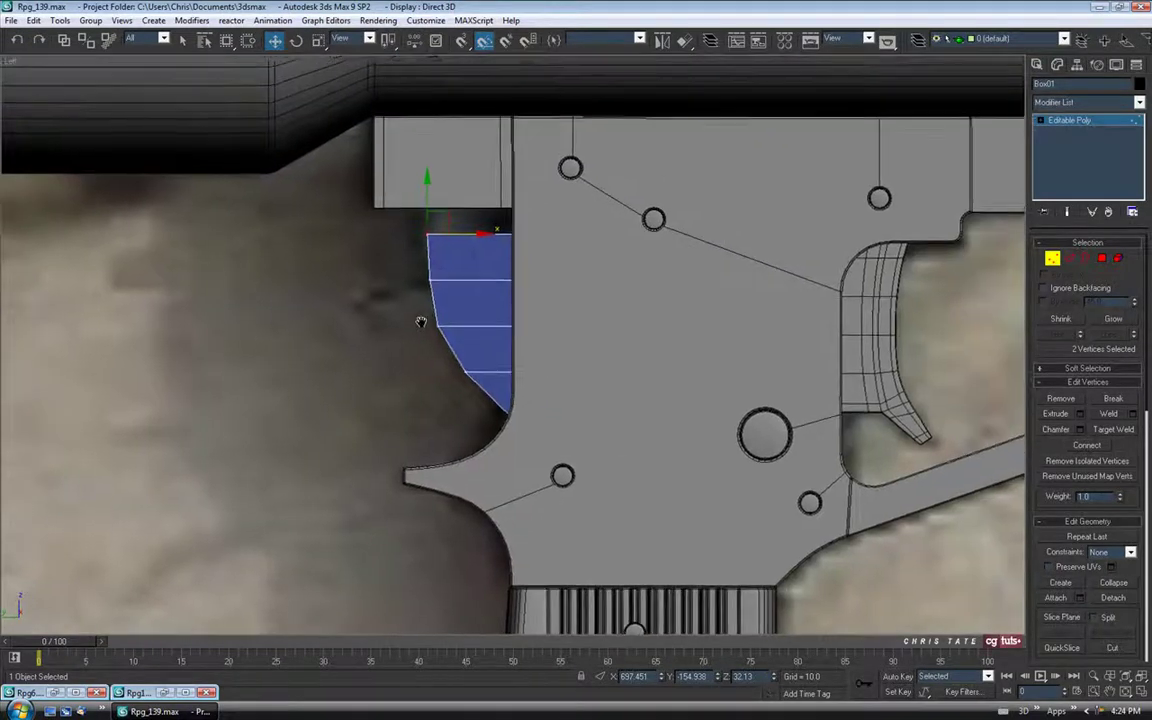
mouse_move(478, 283)
middle_mouse_down()
mouse_move(478, 337)
mouse_move(480, 296)
middle_mouse_up()
scroll(478, 290, "up", 2)
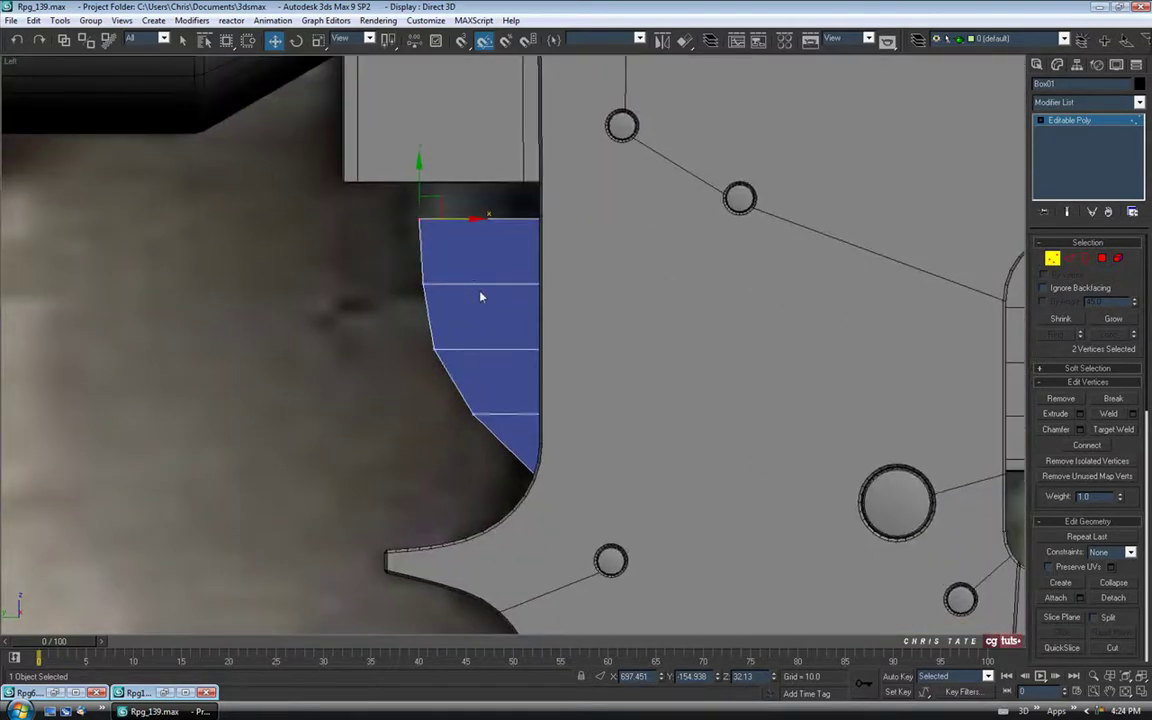
key("F3")
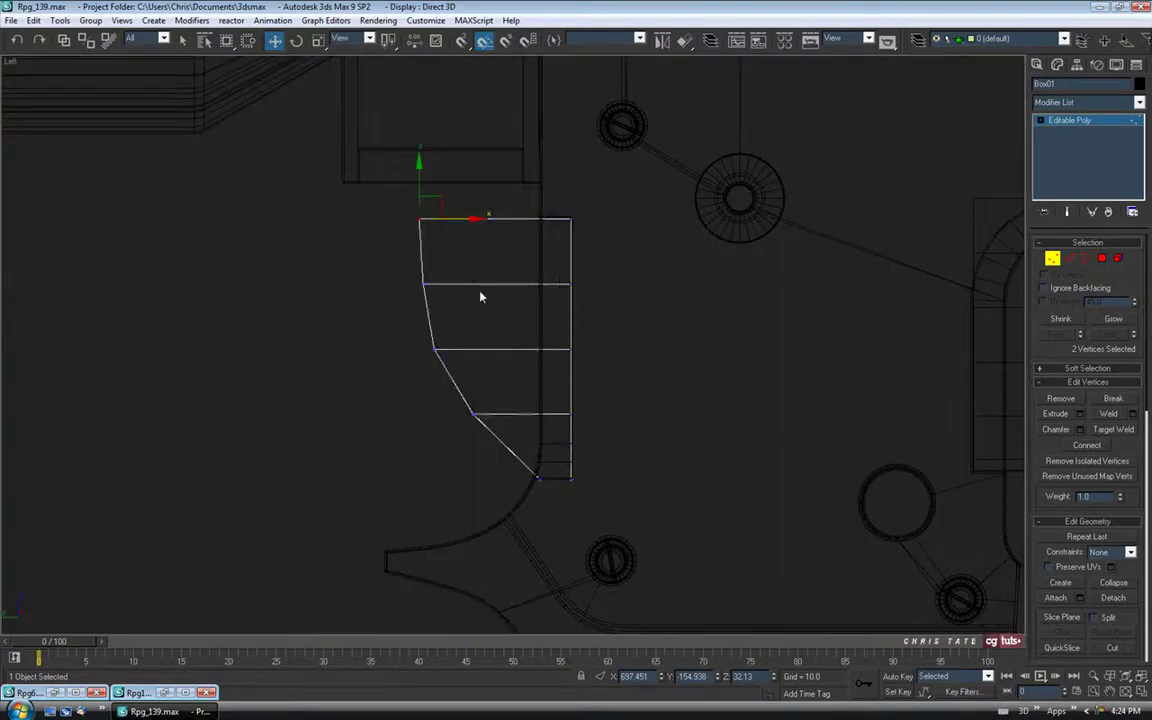
key("F3")
middle_click_drag(793, 598, 797, 596)
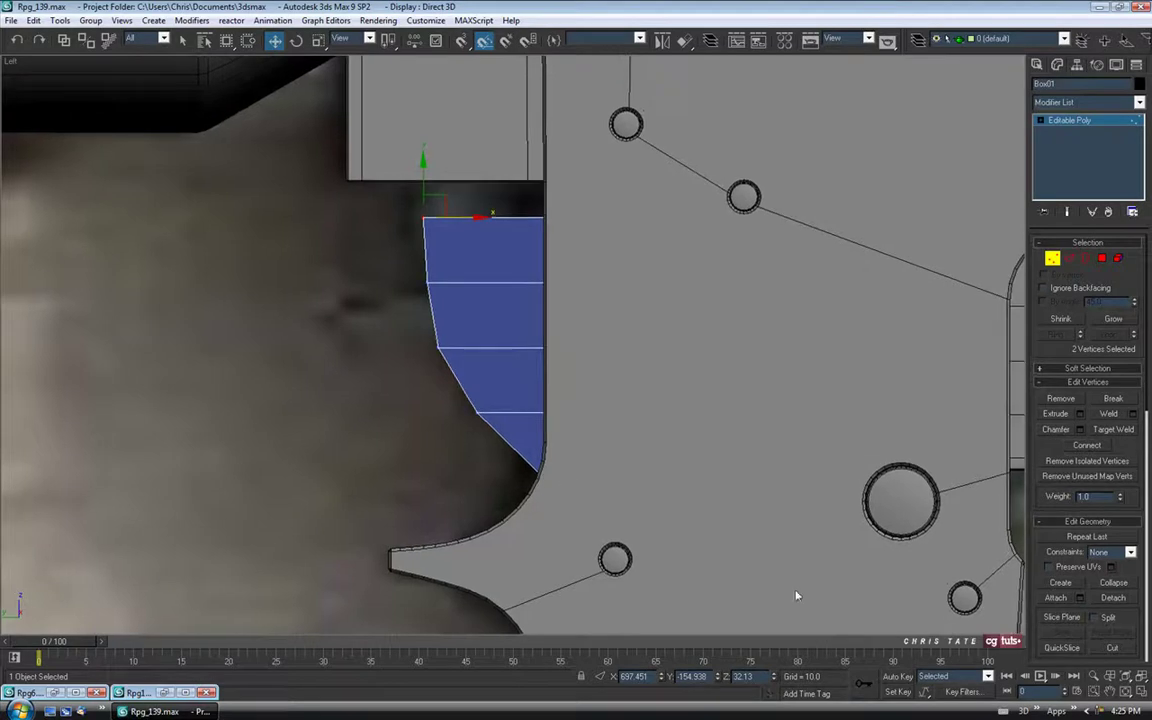
Isolate the hammer in the perspective view and expose its flat side that faces the trigger housing.
left_click(1143, 694)
middle_click_drag(926, 571, 920, 568)
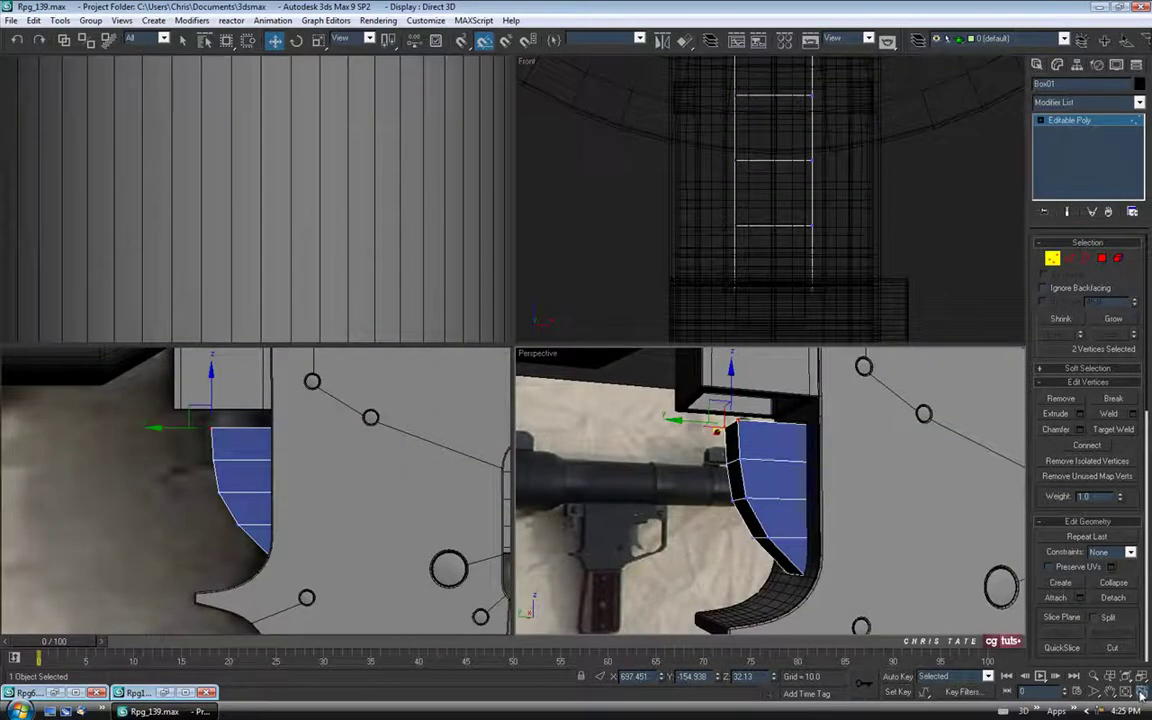
left_click(1142, 693)
middle_click_drag(716, 477, 728, 501, "alt")
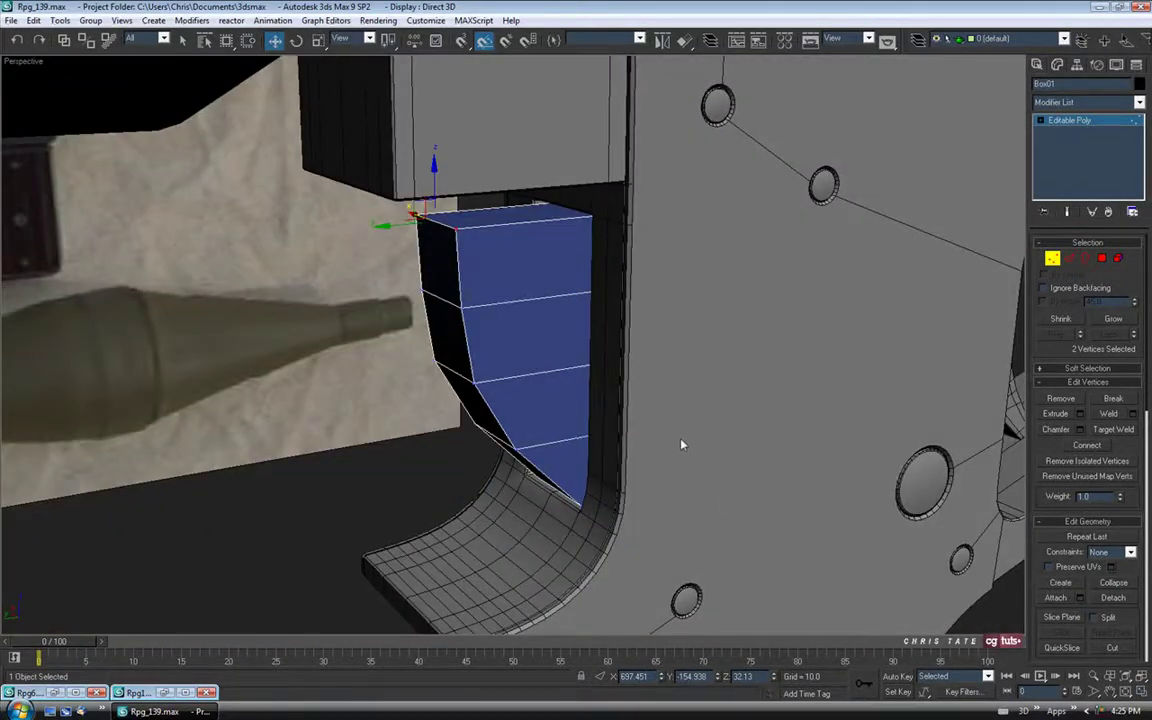
key("alt+q")
middle_click_drag(681, 440, 545, 437, "alt")
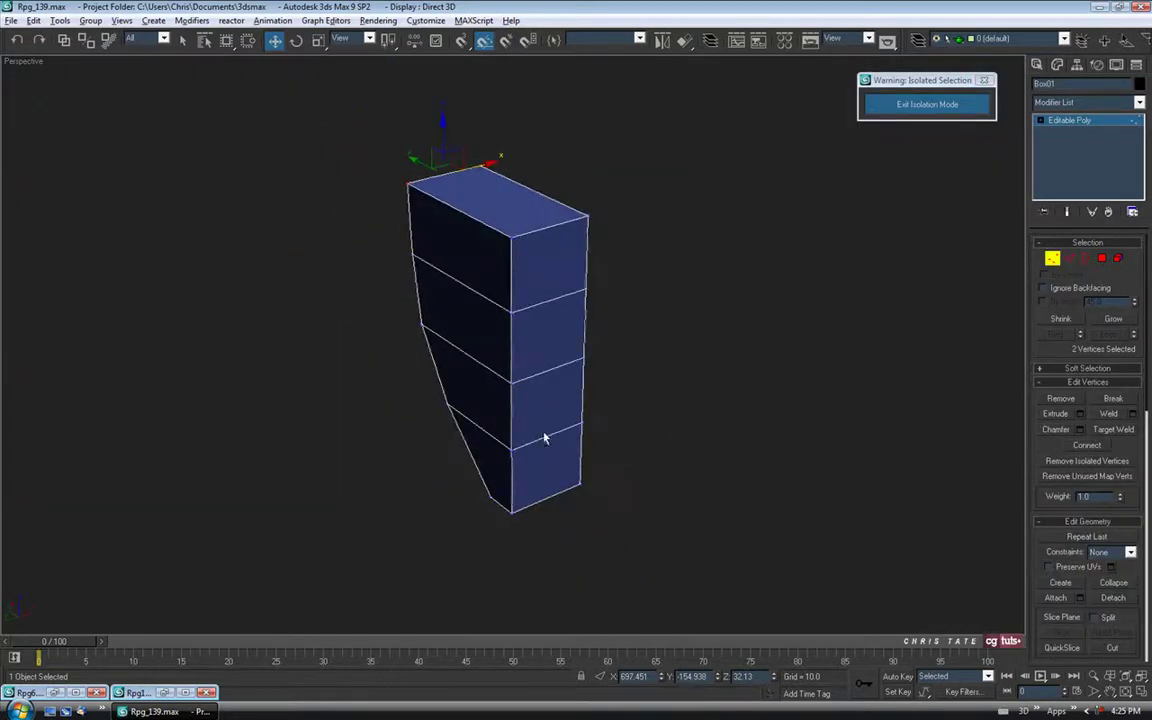
Delete the four polygons on the hammer's flat side facing the trigger housing.
key("4")
left_click(577, 267)
left_click(576, 335, "ctrl")
left_click(575, 400, "ctrl")
left_click(573, 465, "ctrl")
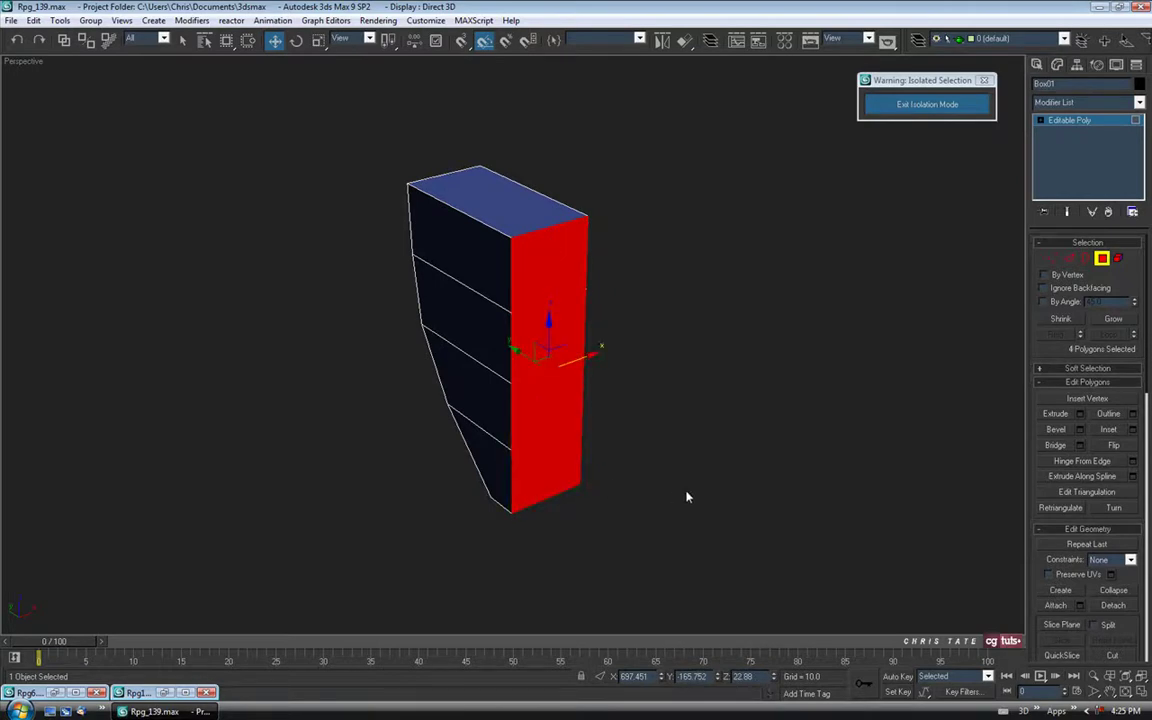
key("Delete")
Examine the hammer's shape on the Rpg10.jpg reference photo against the model.
middle_click_drag(410, 375, 590, 388, "alt")
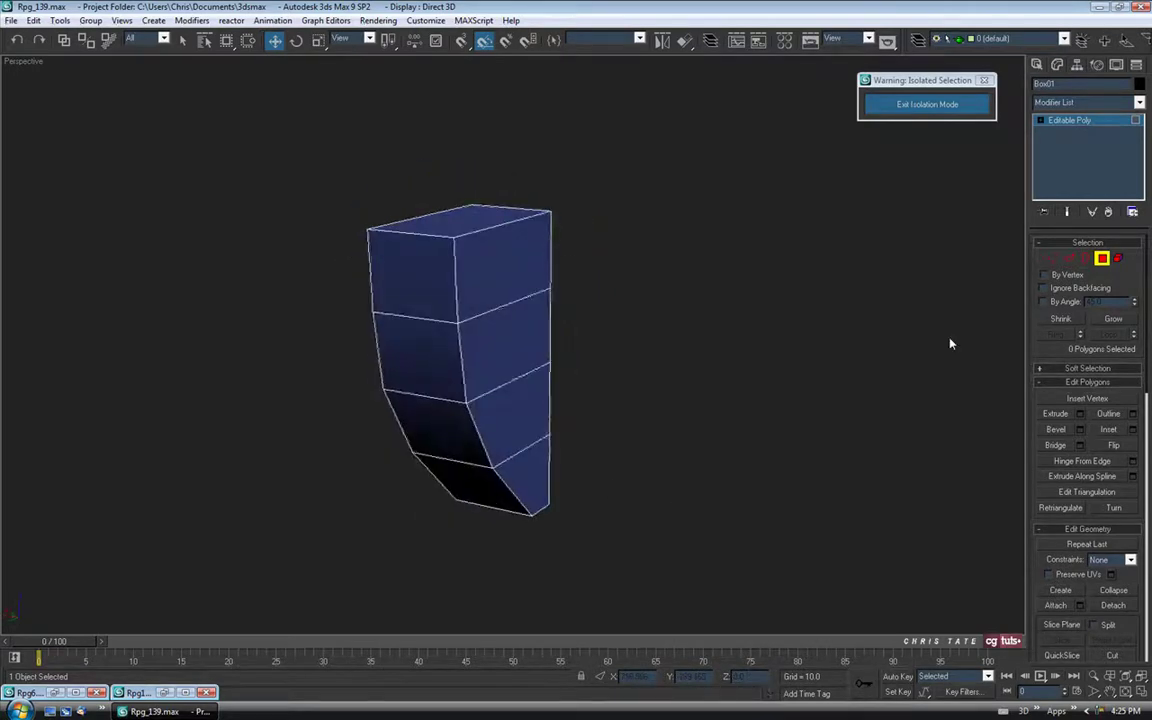
left_click_drag(640, 290, 698, 288, "alt")
mouse_move(698, 288)
middle_mouse_down("alt")
mouse_move(714, 288)
mouse_move(697, 304)
middle_mouse_up("alt")
left_click(1071, 259)
scroll(572, 302, "up", 3)
middle_click_drag(597, 315, 561, 324)
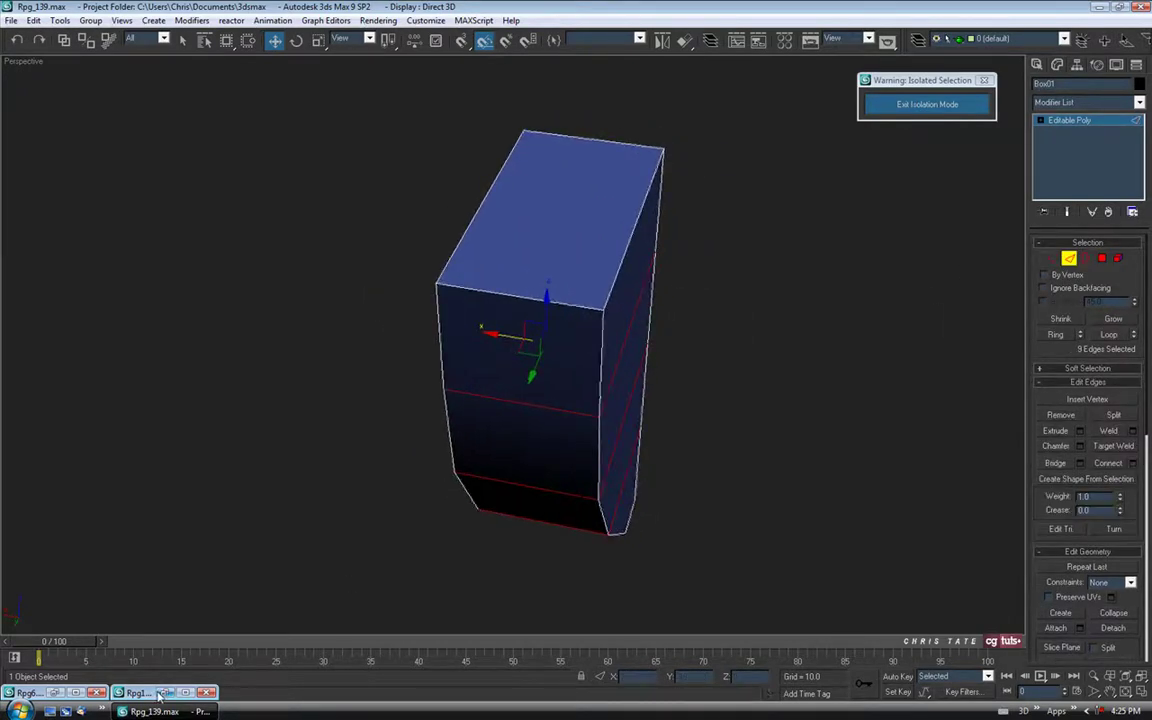
left_click(167, 692)
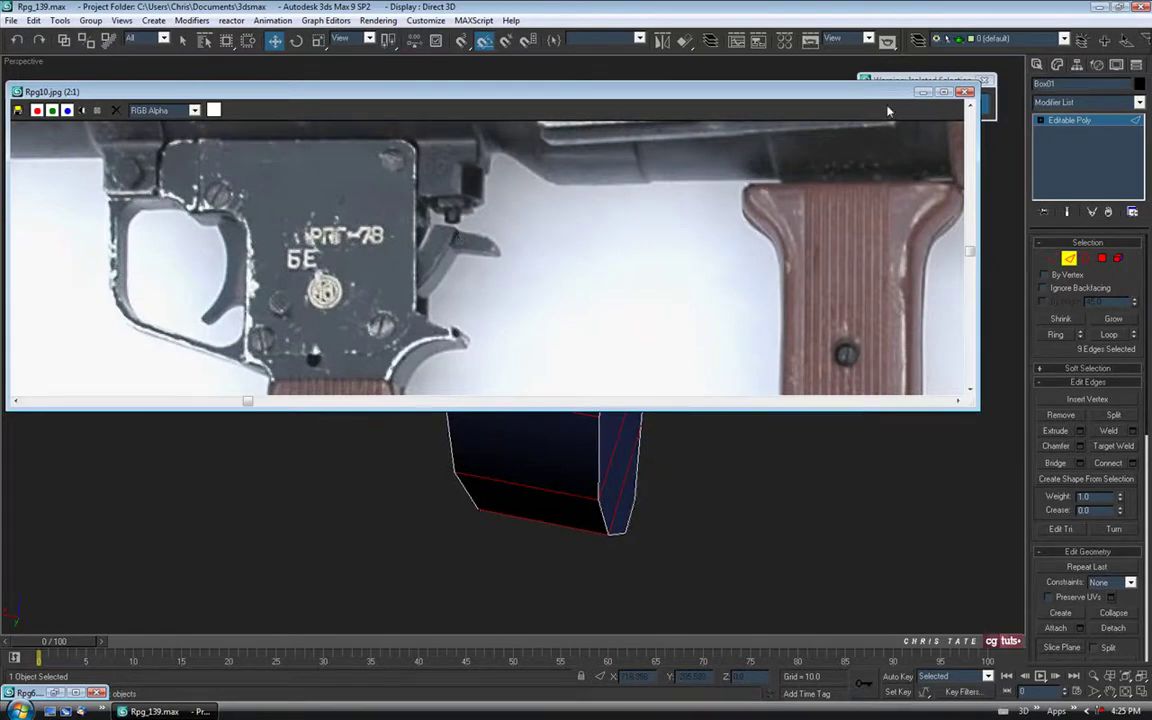
left_click(922, 92)
Connect the ring of edges across the hammer's width with 2 segments and a pinch of 60.
left_click(593, 395)
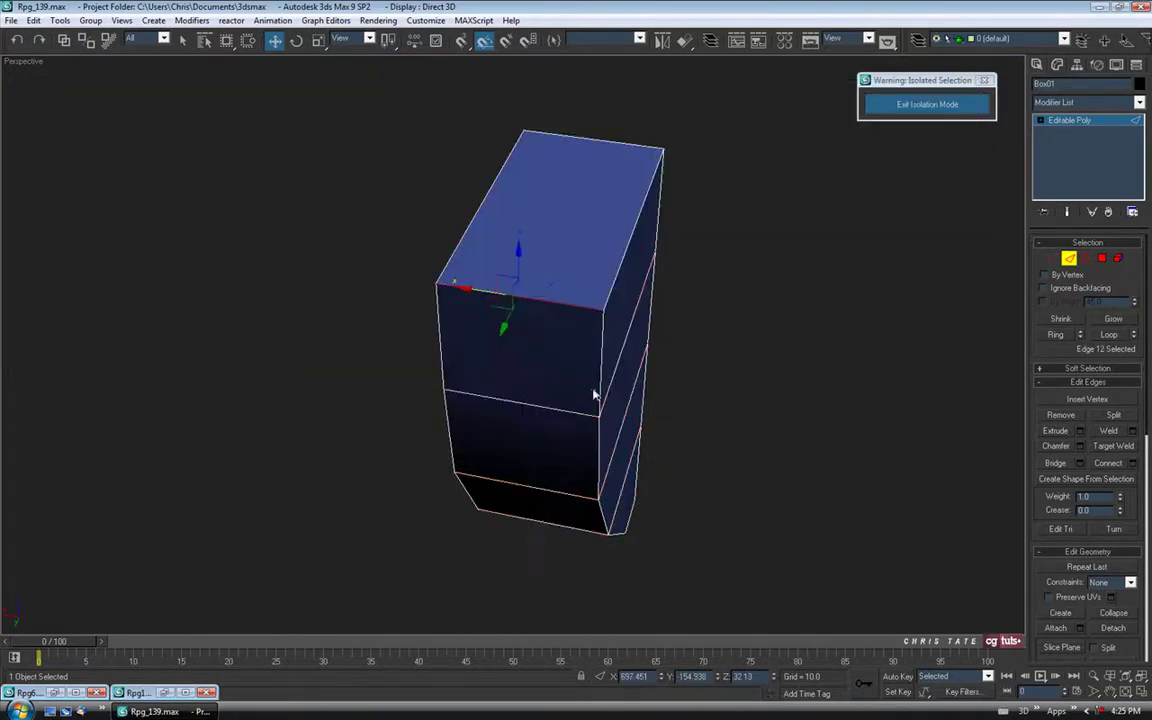
middle_click_drag(593, 395, 563, 388, "alt")
left_click(1060, 336)
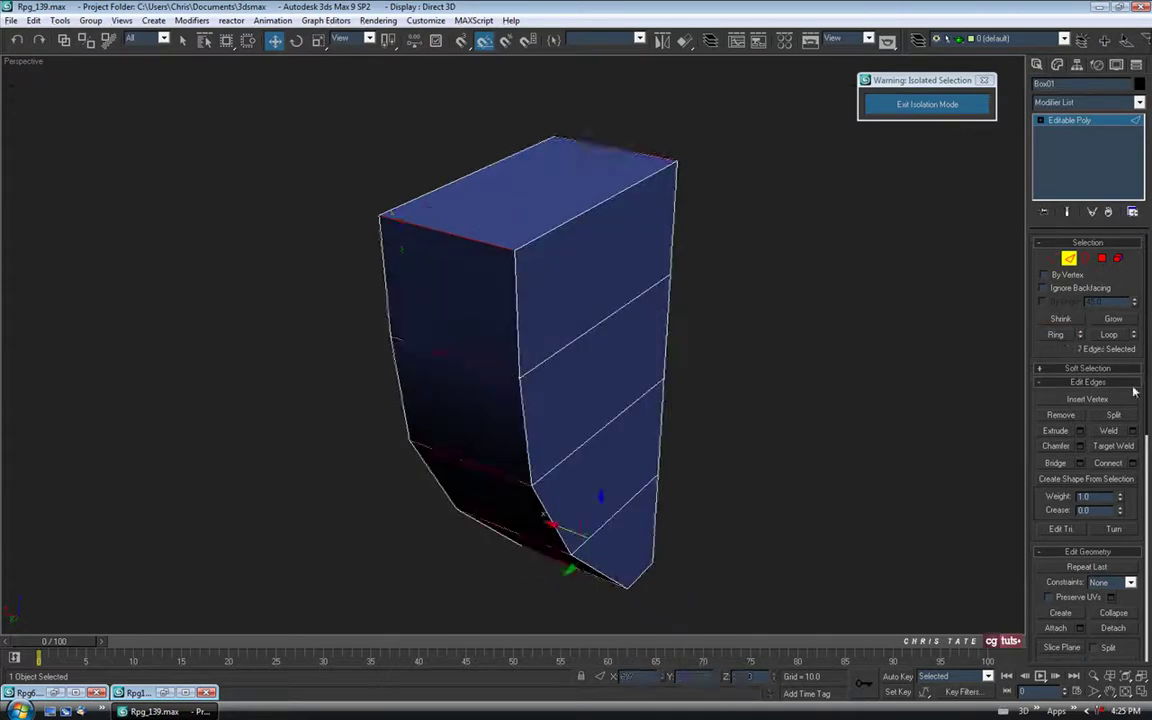
left_click(1134, 463)
left_click(919, 317)
left_click_drag(1007, 318, 1007, 234)
mouse_move(617, 243)
middle_mouse_down("alt")
mouse_move(590, 245)
mouse_move(619, 235)
middle_mouse_up("alt")
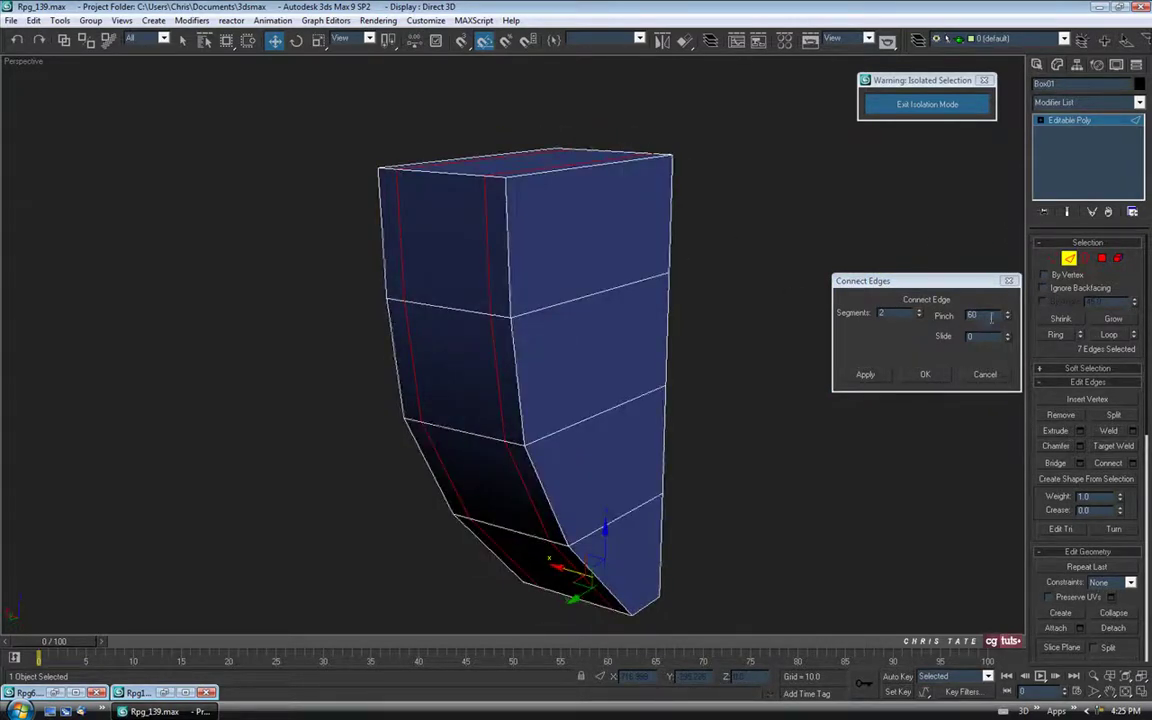
left_click(924, 375)
Select the uppermost middle polygon on the hammer's curved side and unhide the Blueprint behind it in the left view.
middle_click_drag(802, 381, 586, 340, "alt")
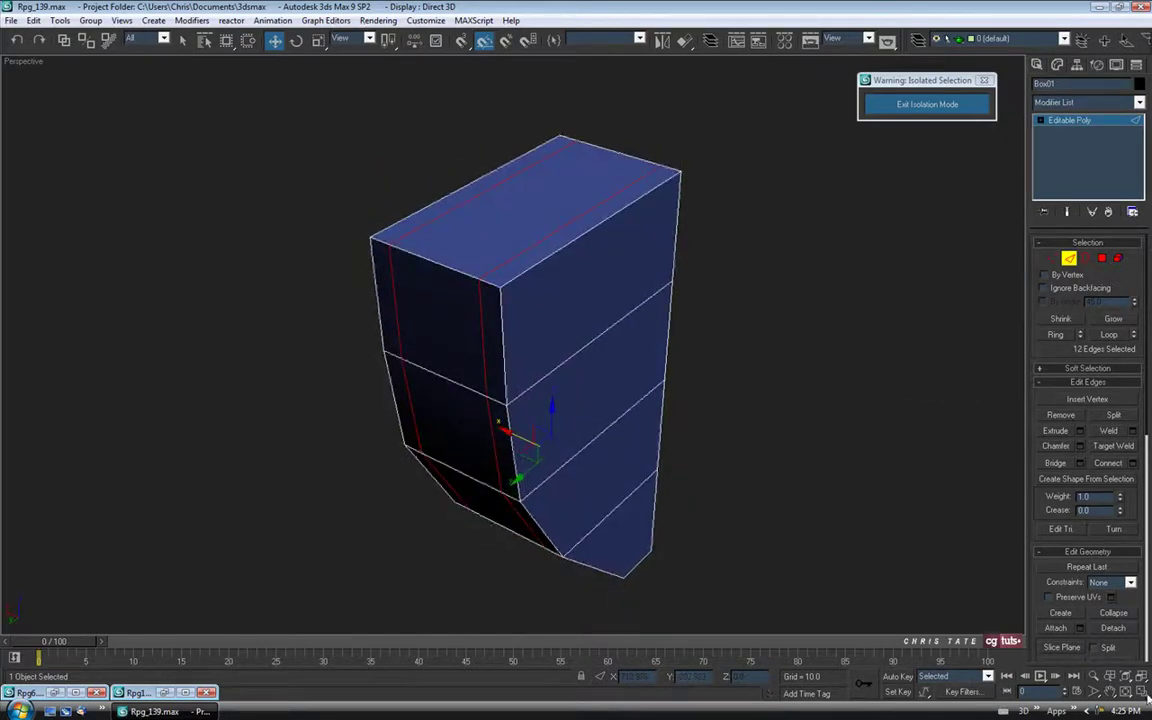
left_click(1101, 260)
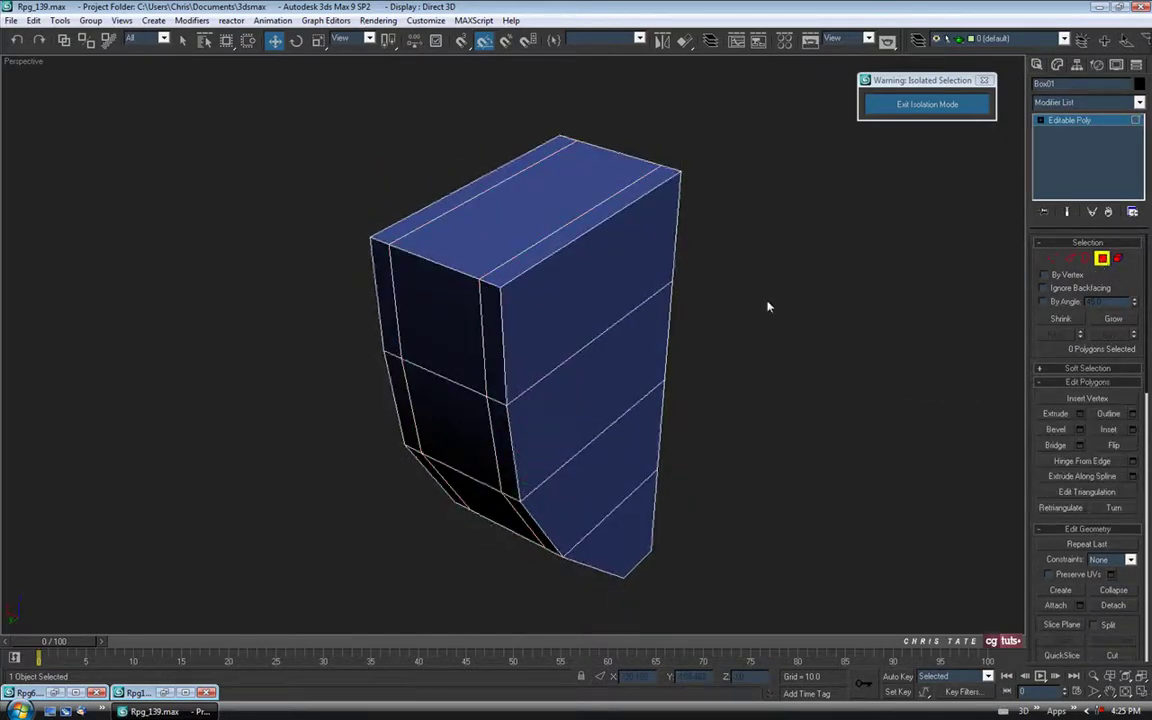
left_click(455, 306)
left_click(1143, 692)
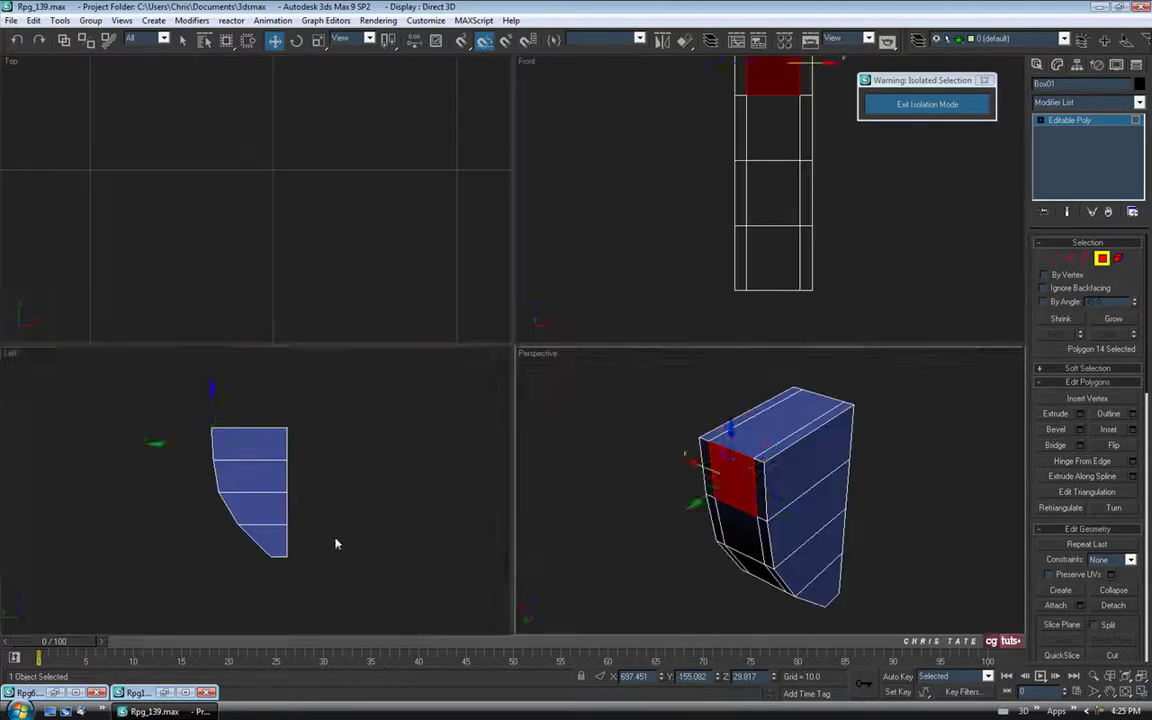
left_click(1143, 692)
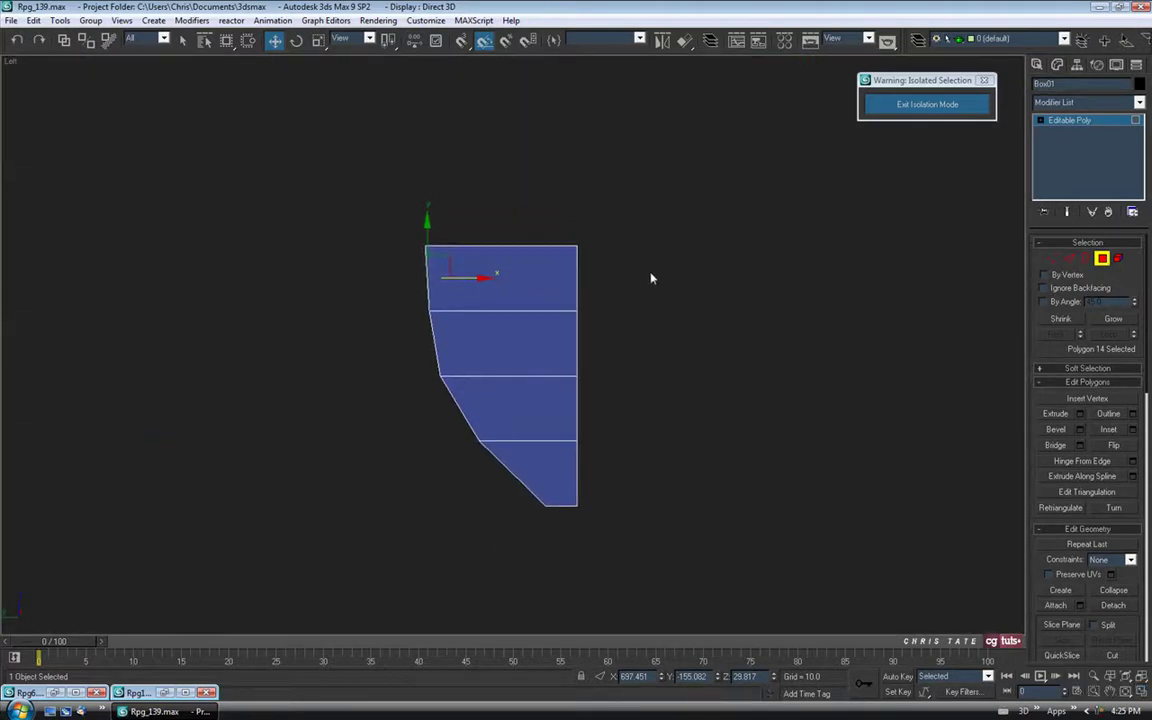
right_click(689, 330)
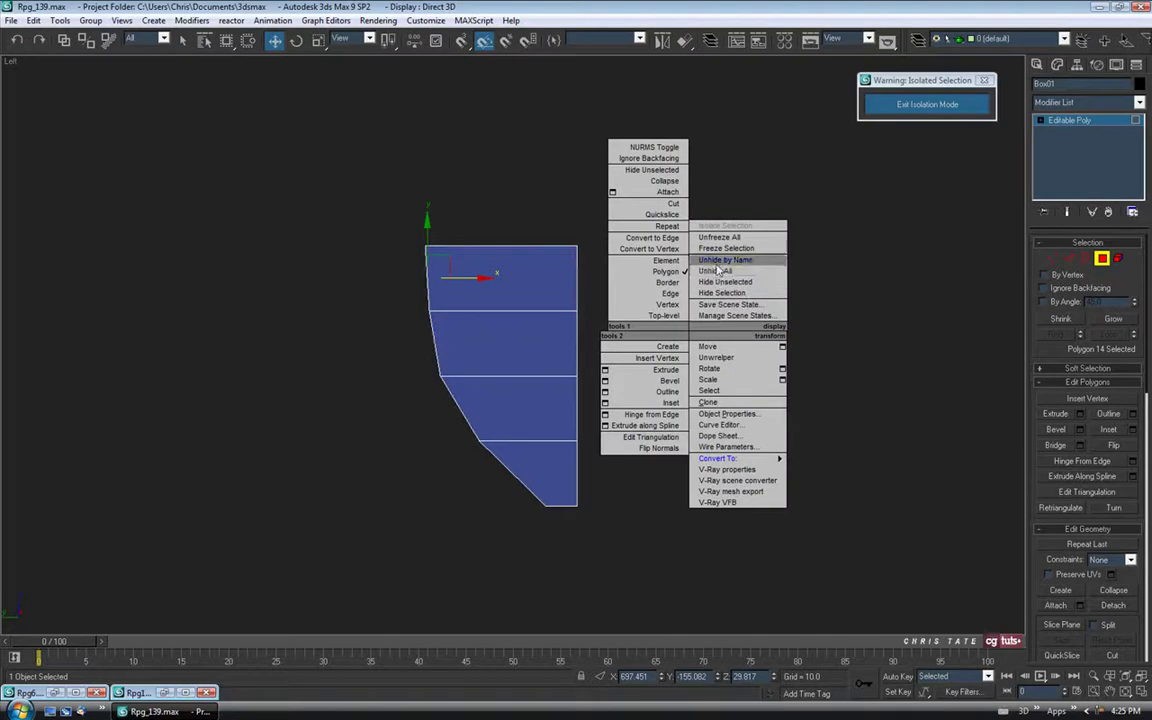
left_click(720, 261)
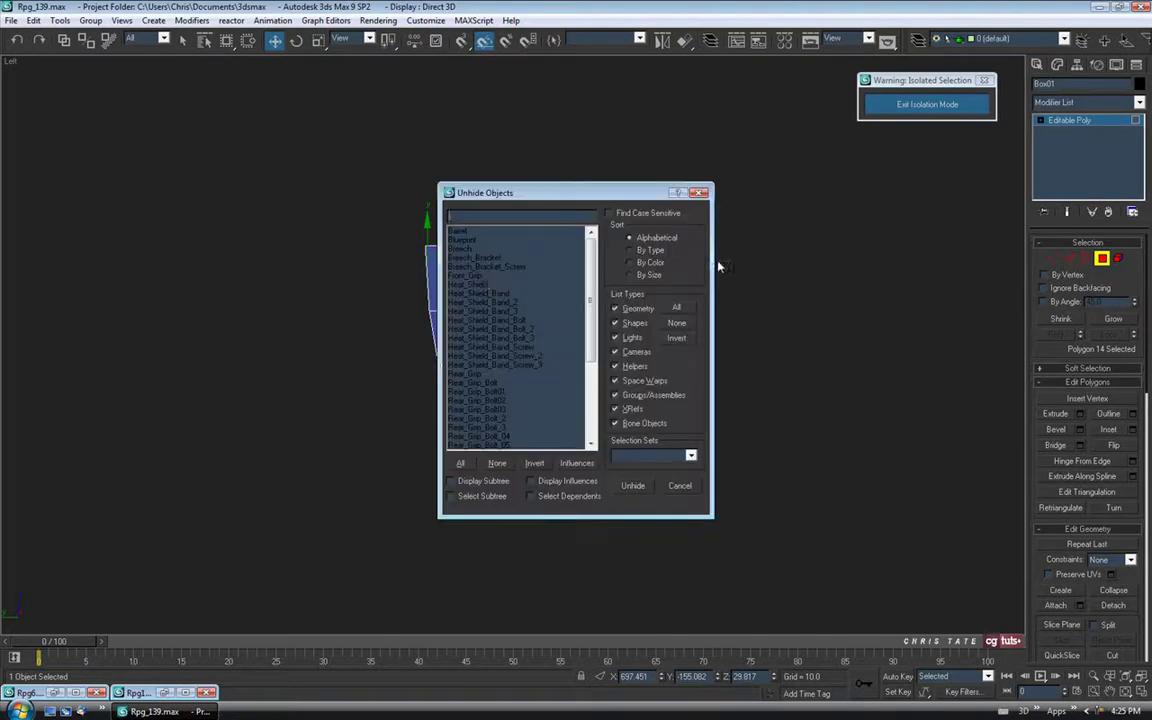
double_click(461, 241)
middle_click_drag(512, 383, 609, 391)
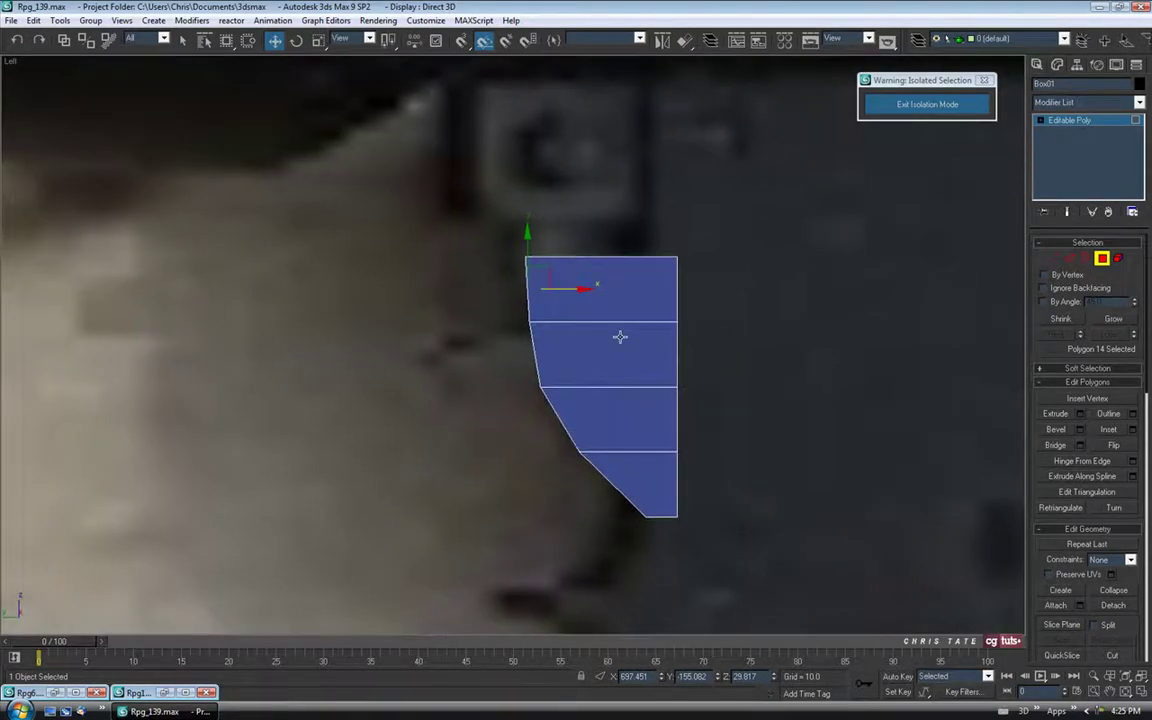
scroll(619, 337, "up", 3)
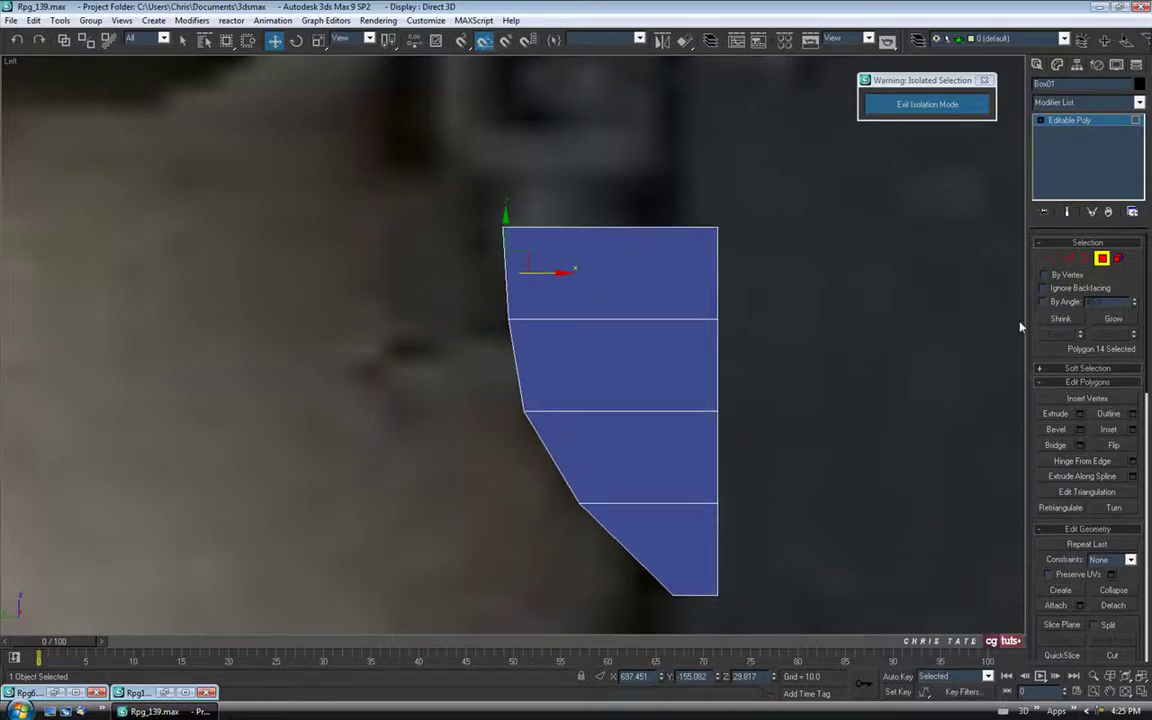
Extrude the selected polygon outward by 6.0 to start the hammer's thumb spur.
left_click(1080, 414)
left_click_drag(993, 320, 993, 344)
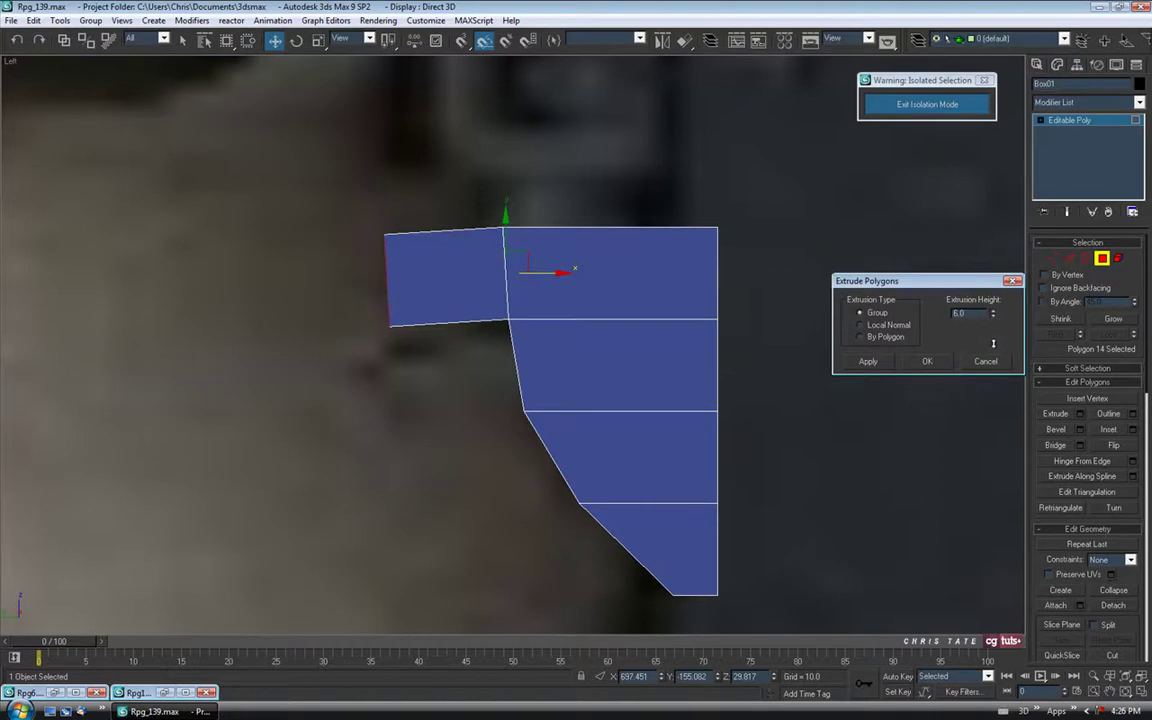
left_click(927, 362)
middle_click_drag(567, 268, 658, 293)
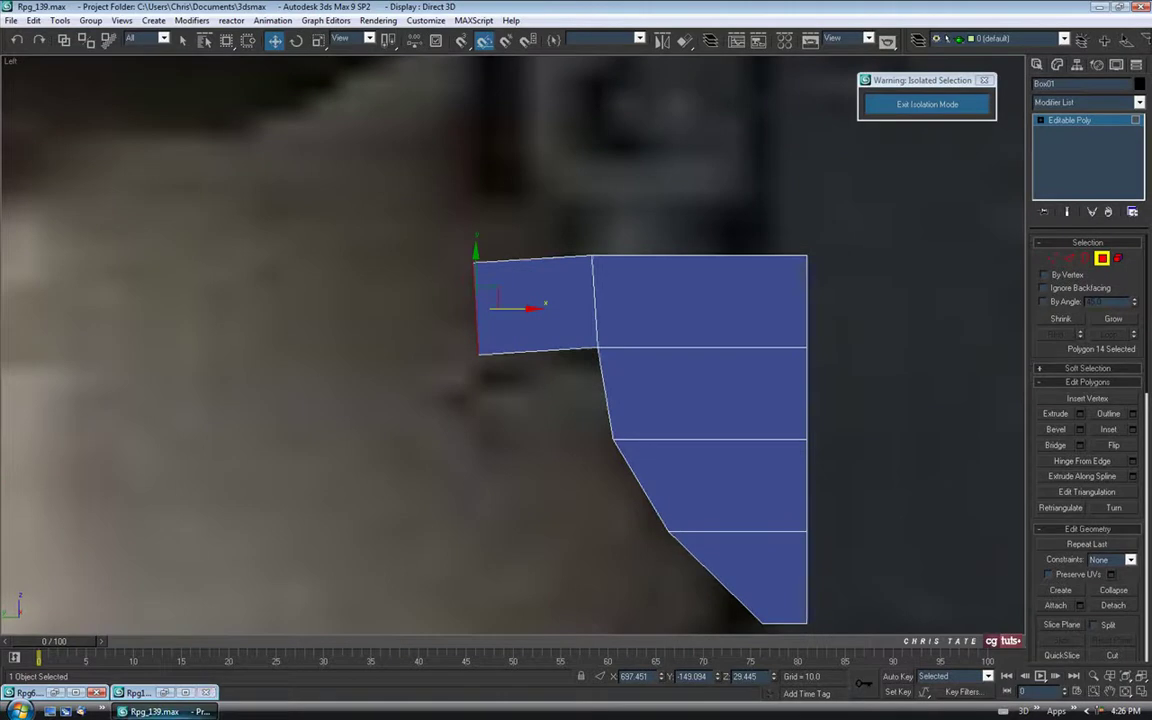
Show the Rpg10.jpg reference photo in a small window beside the model, framed on the hammer.
left_click(163, 694)
left_click_drag(978, 408, 402, 444)
middle_click_drag(157, 232, 150, 310)
scroll(155, 215, "up", 1)
scroll(178, 262, "down", 1)
middle_click_drag(370, 285, 125, 268)
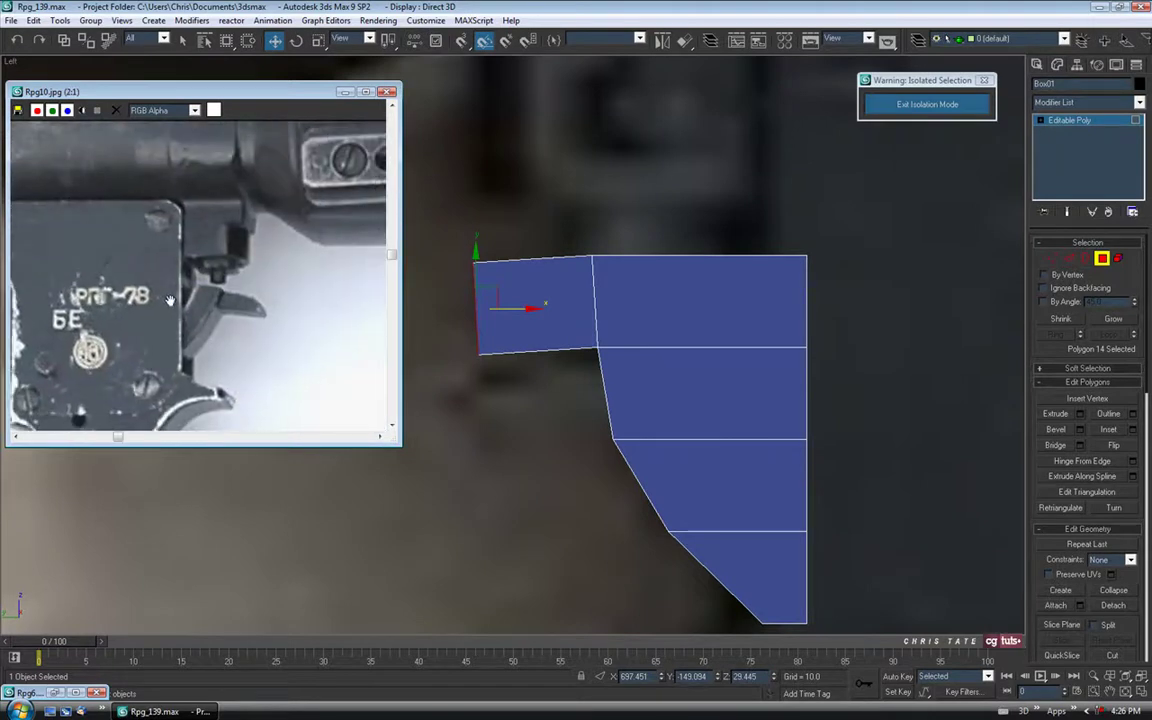
left_click_drag(386, 432, 318, 440)
left_click_drag(213, 95, 210, 67)
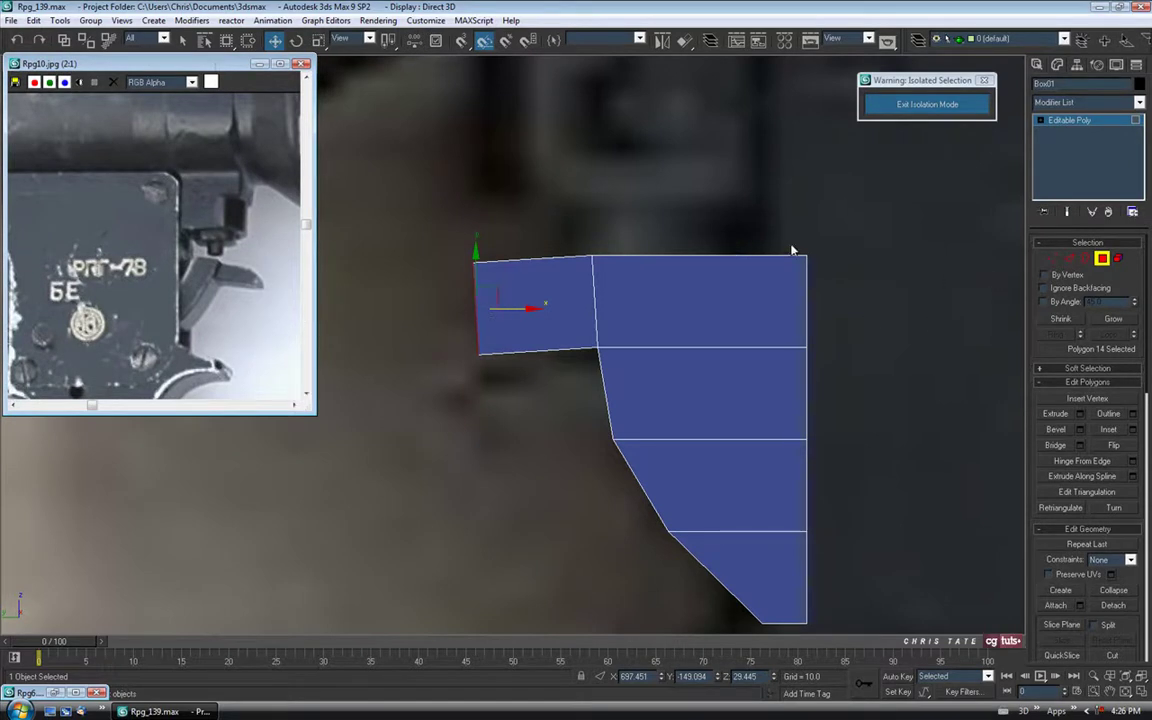
Move the spur's end vertices down and closer together so it tapers and slopes downward like the photo.
left_click(1054, 260)
middle_click_drag(634, 305, 661, 303)
left_click_drag(482, 253, 514, 276)
left_click_drag(501, 222, 501, 253)
left_click_drag(494, 336, 530, 341)
left_click_drag(487, 277, 532, 398)
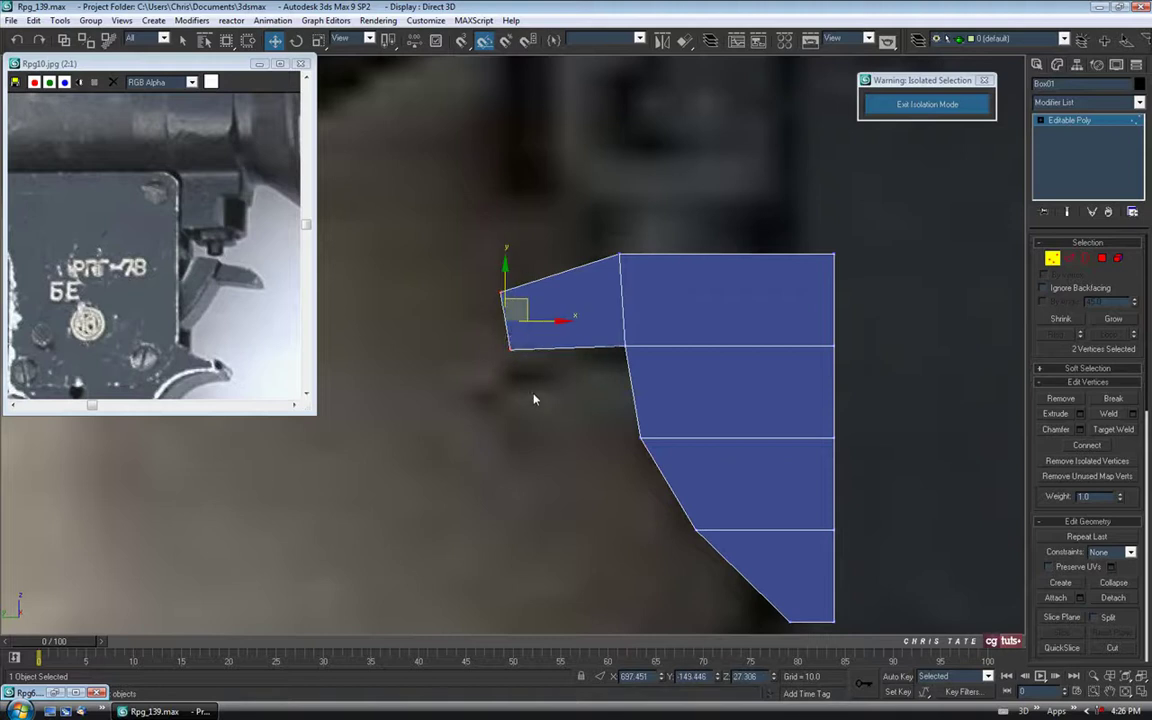
left_click_drag(526, 301, 538, 351)
middle_click_drag(656, 336, 597, 279)
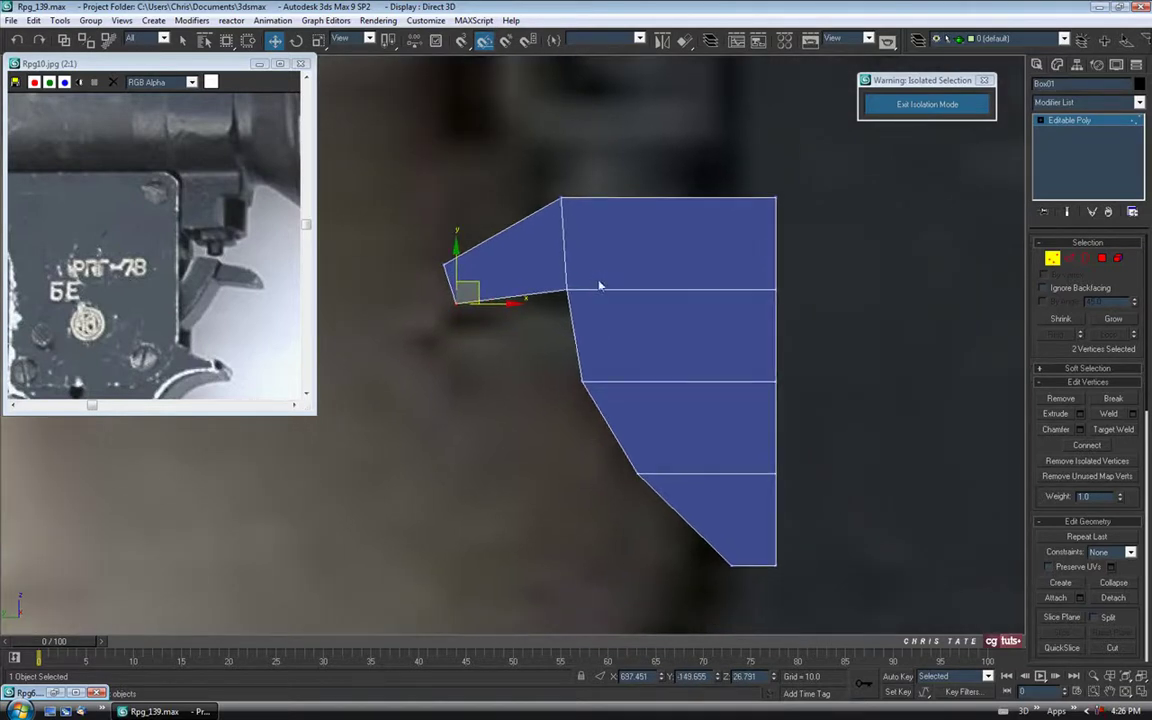
Switch to a full-size perspective view of the hammer and minimize the Rpg10.jpg reference photo.
left_click(1138, 693)
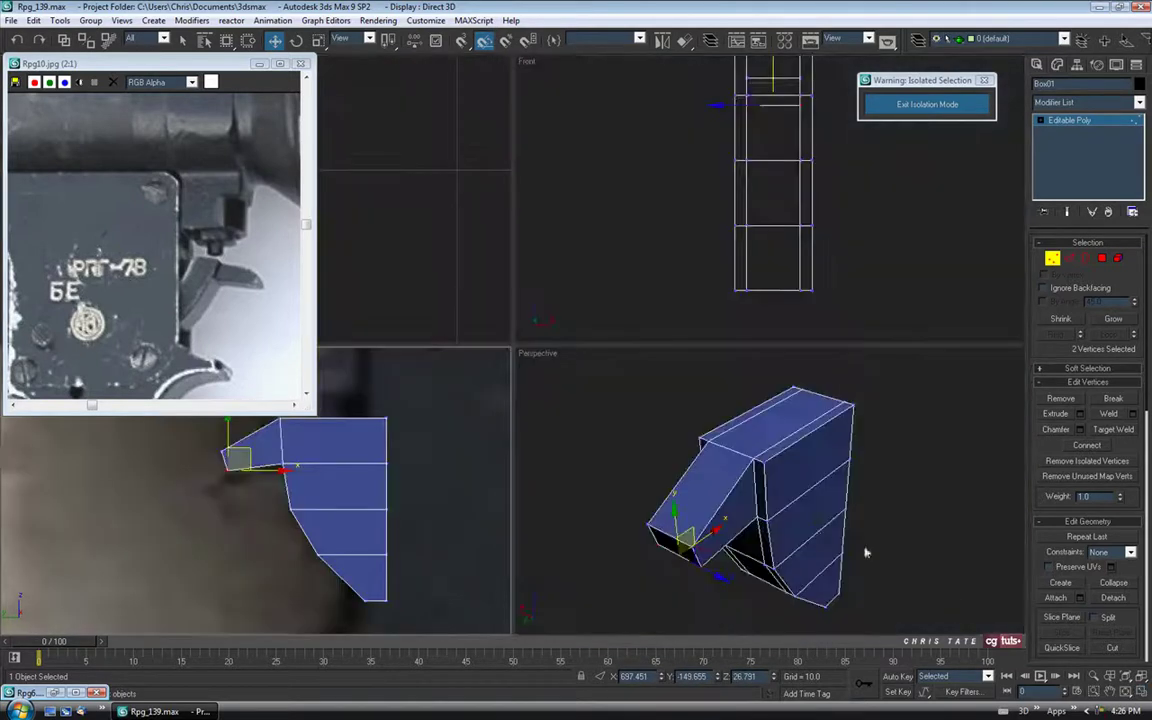
left_click(1144, 694)
mouse_move(717, 446)
middle_mouse_down("alt")
mouse_move(730, 428)
mouse_move(716, 402)
mouse_move(715, 437)
mouse_move(663, 424)
mouse_move(735, 436)
middle_mouse_up("alt")
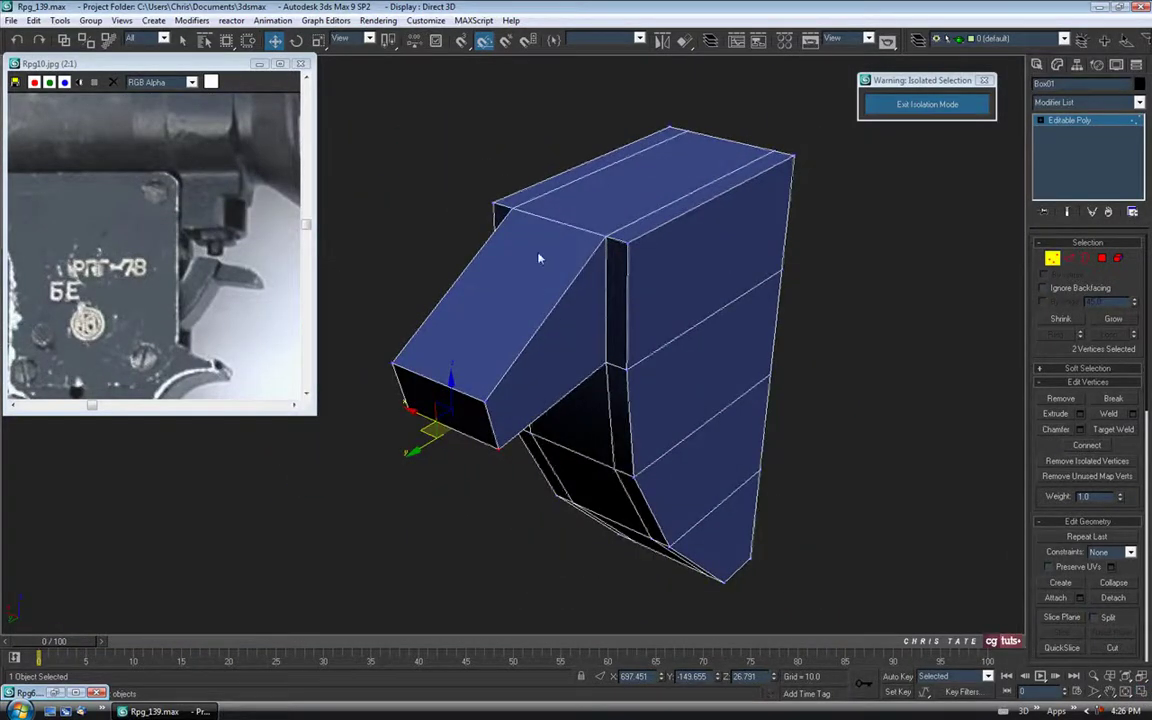
middle_click_drag(693, 483, 617, 397, "alt")
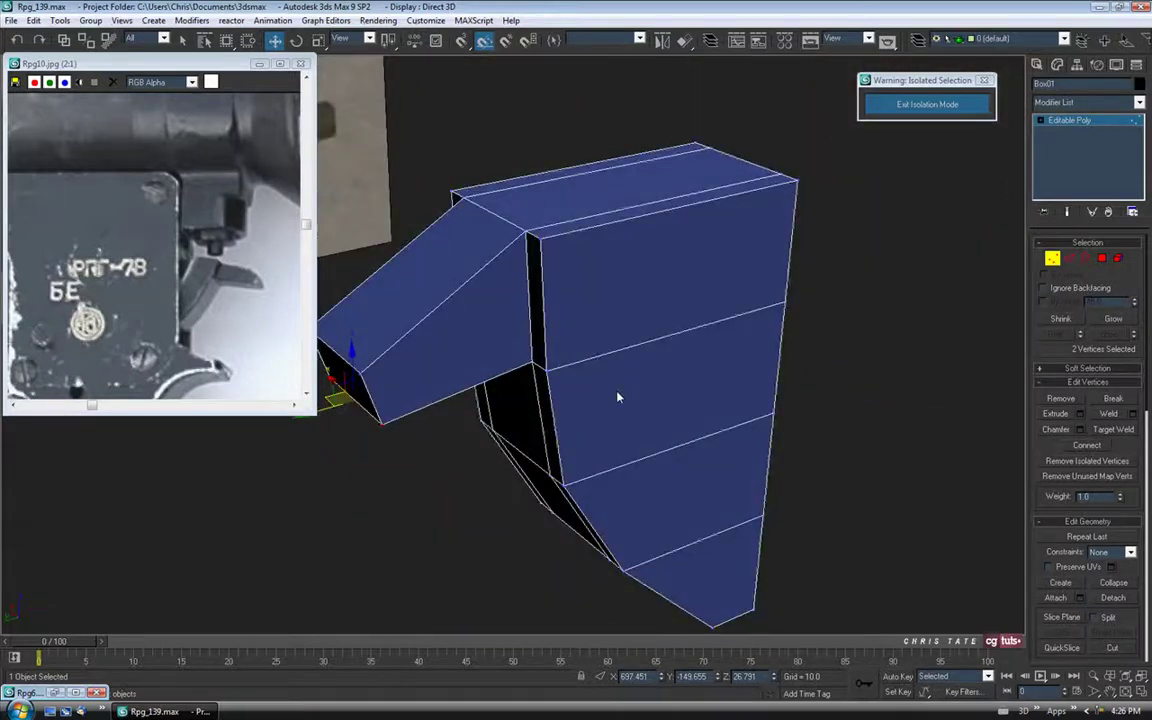
left_click(260, 64)
middle_click_drag(530, 279, 462, 251)
Connect the ring of front-to-back edges on the hammer body with 1 segment, pinch 0 and slide -80, near the curved side.
left_click(1070, 259)
middle_click_drag(530, 290, 554, 300, "alt")
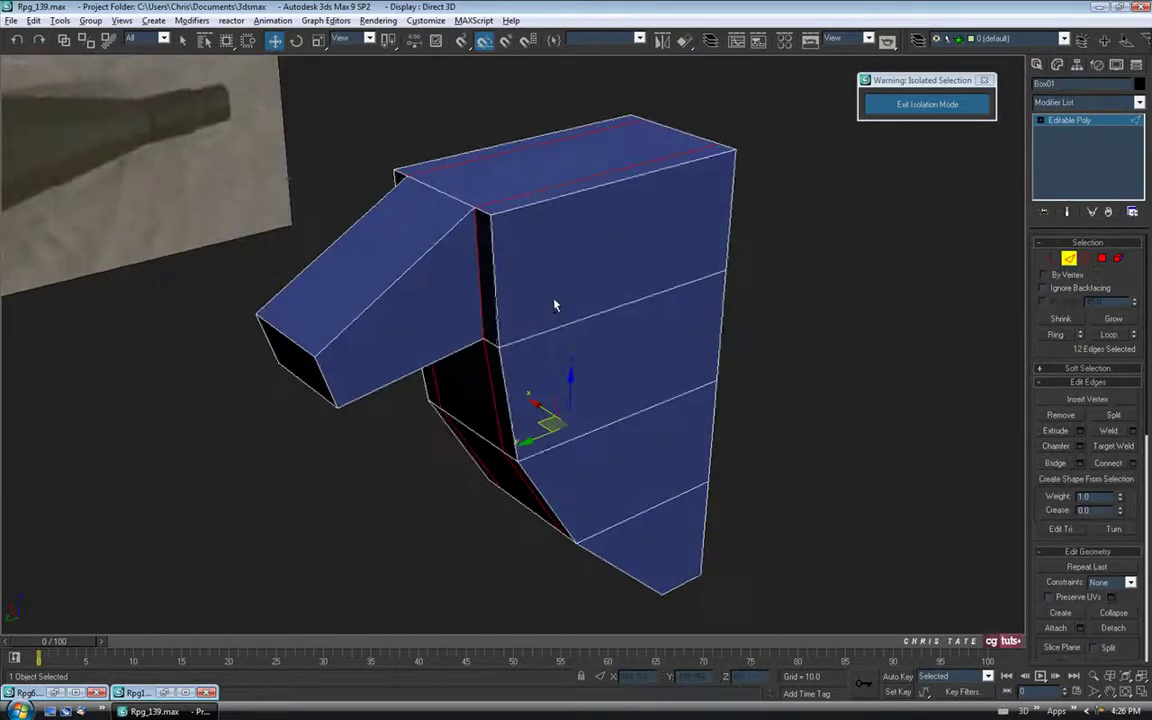
left_click(598, 184)
middle_click_drag(509, 276, 630, 398, "alt")
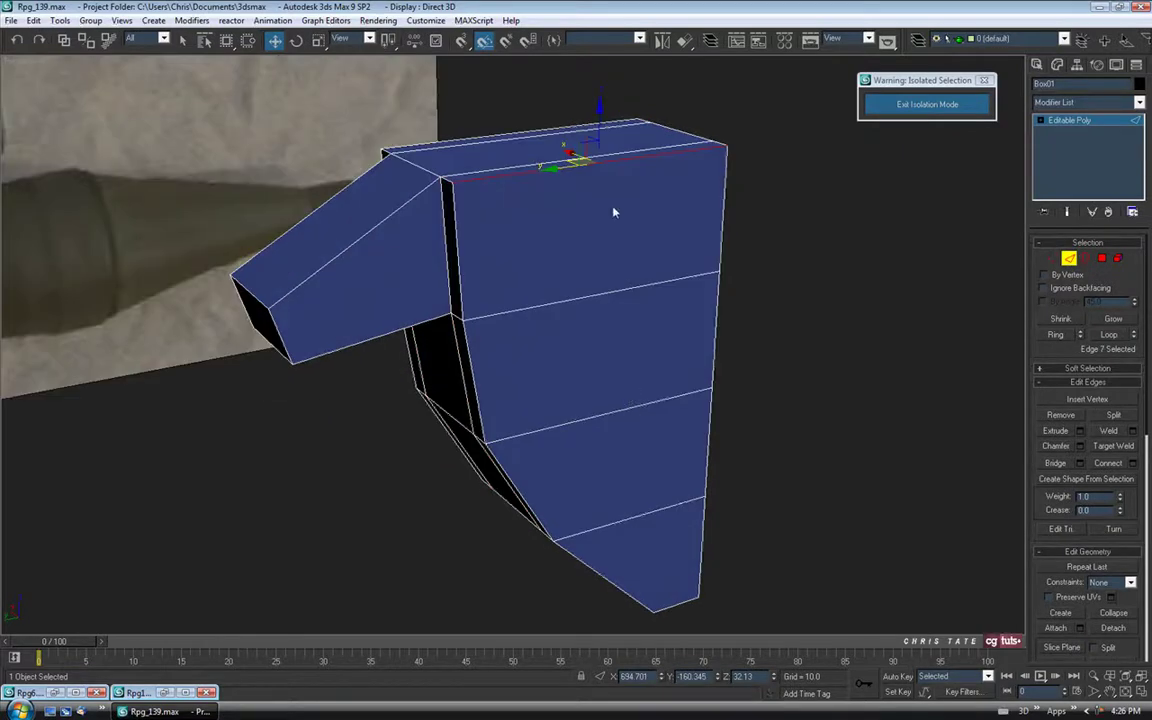
left_click(1060, 336)
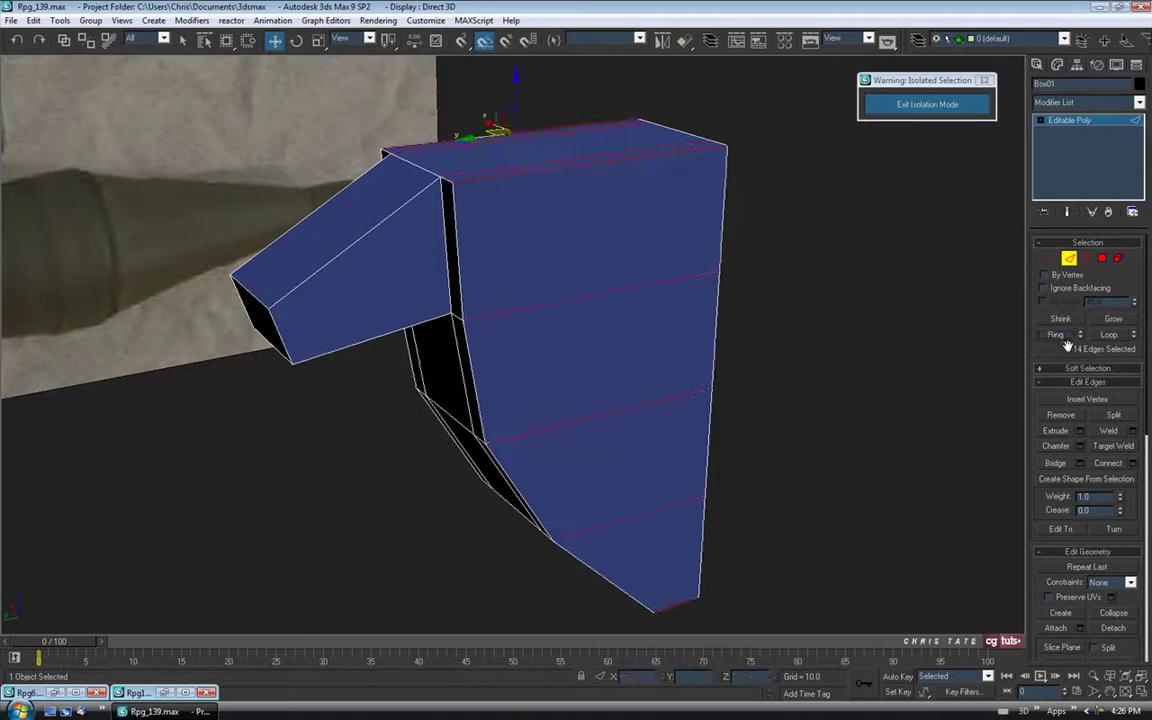
left_click(1133, 464)
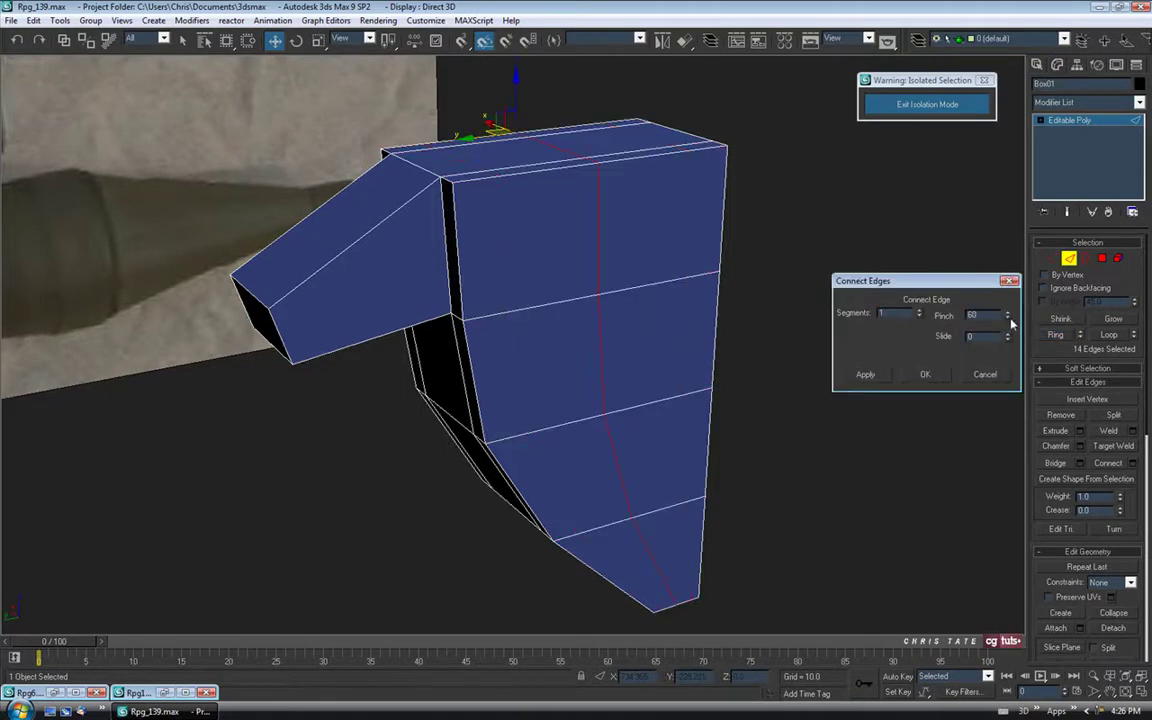
left_click_drag(1007, 342, 1006, 380)
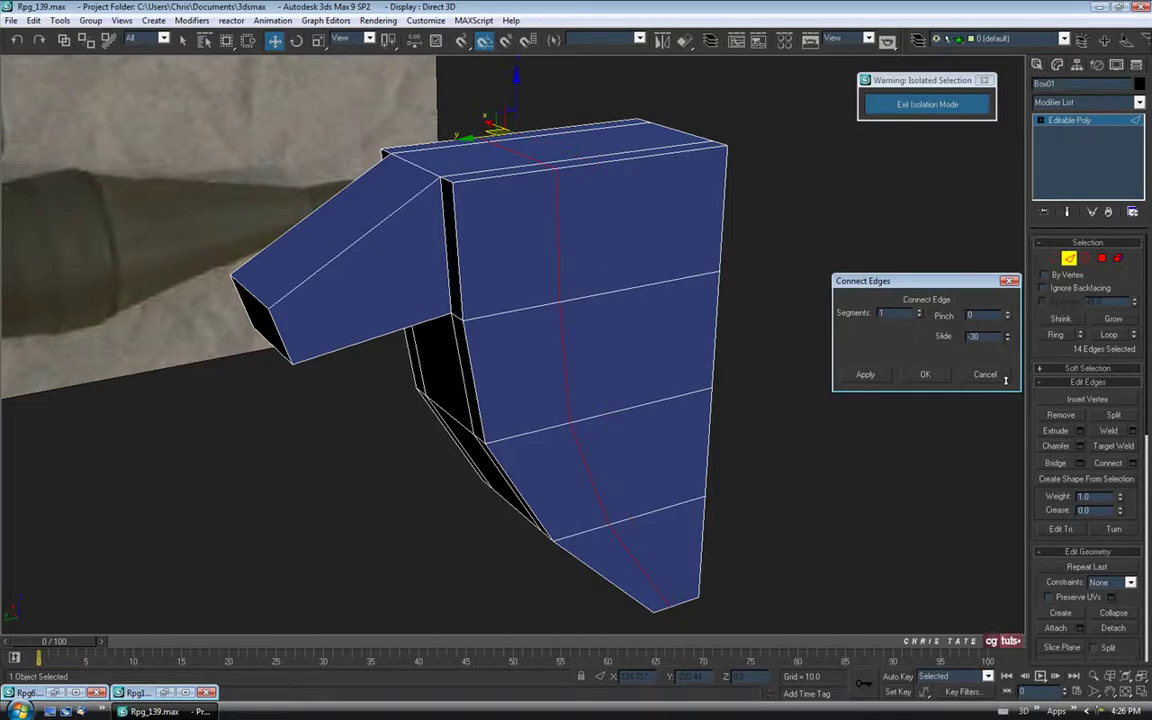
middle_click_drag(578, 366, 556, 326)
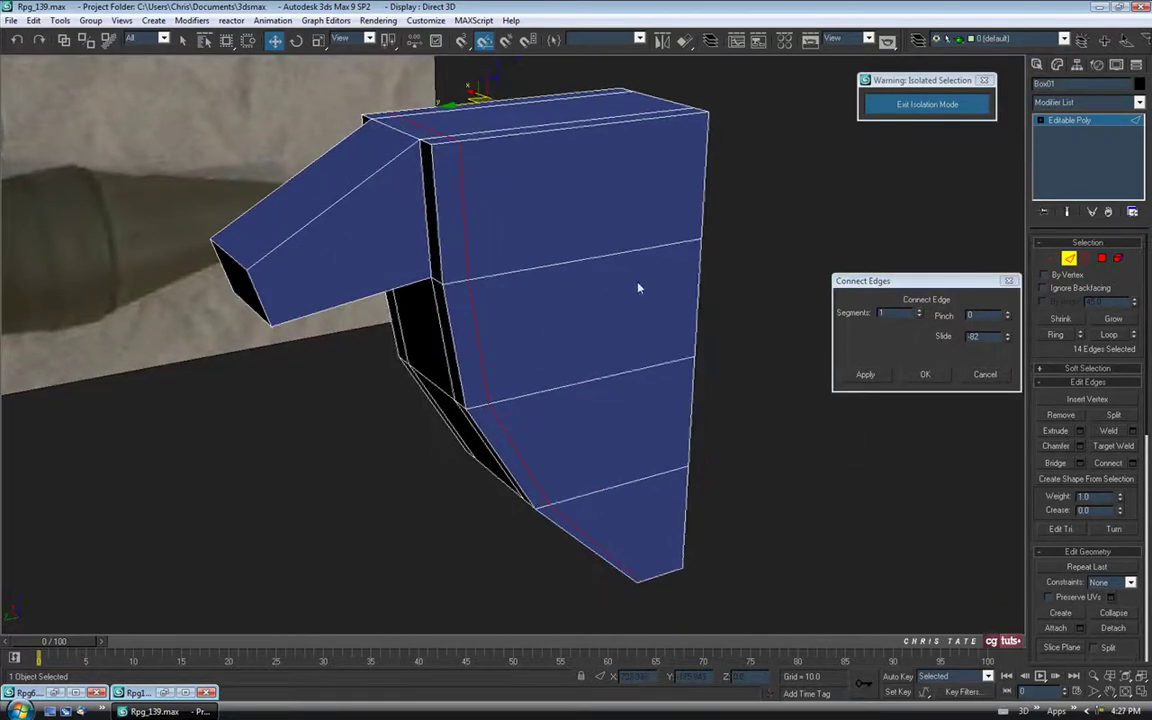
middle_click_drag(614, 275, 558, 255, "alt")
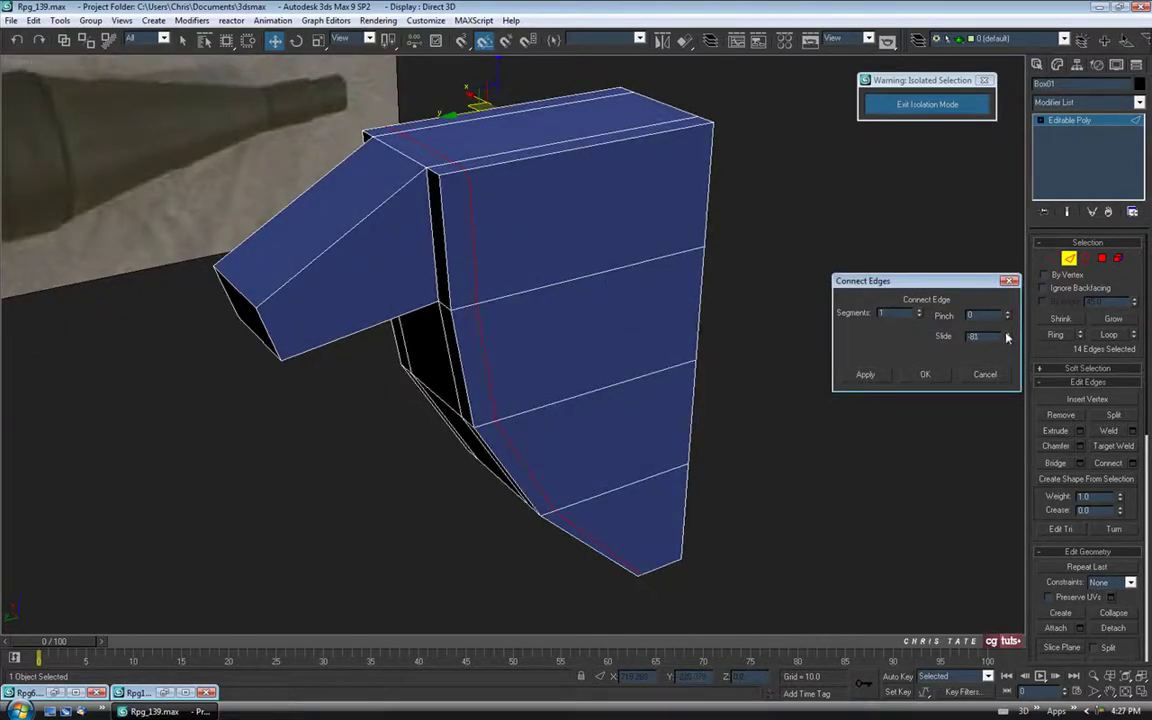
left_click(925, 375)
In the left view, shift the new loop's vertices horizontally, row by row, so it runs close and parallel to the curved edge.
left_click(1142, 692)
right_click(391, 548)
left_click(1141, 690)
scroll(540, 327, "up", 5)
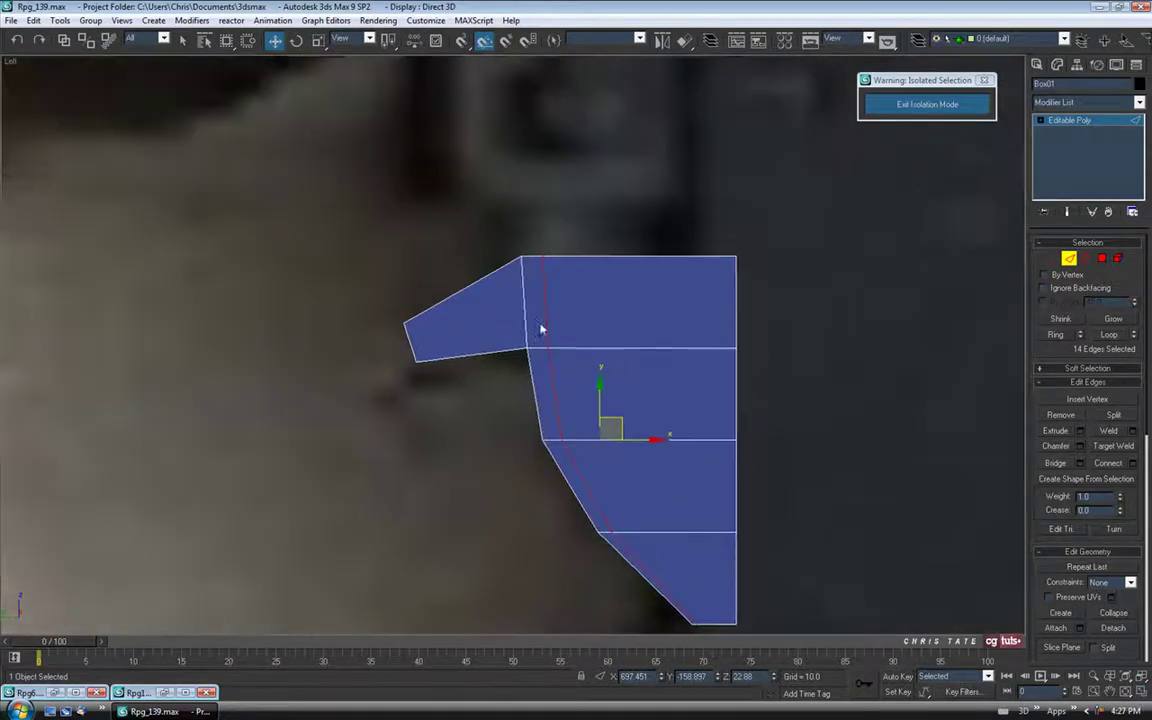
left_click(1052, 259)
middle_click_drag(640, 195, 642, 281)
left_click_drag(427, 114, 465, 143)
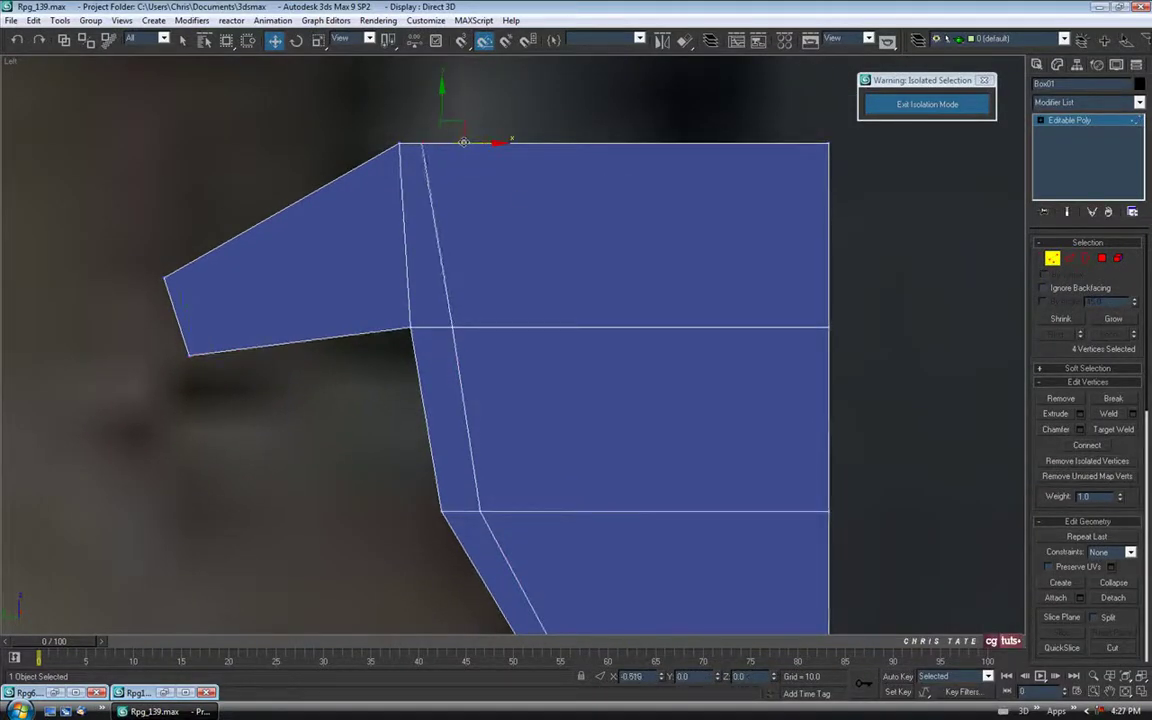
left_click_drag(437, 291, 474, 329)
middle_click_drag(474, 329, 421, 362)
left_click_drag(461, 370, 444, 370)
middle_click_drag(507, 400, 491, 298)
left_click_drag(515, 449, 544, 451)
middle_click_drag(616, 451, 520, 273)
left_click_drag(590, 452, 628, 455)
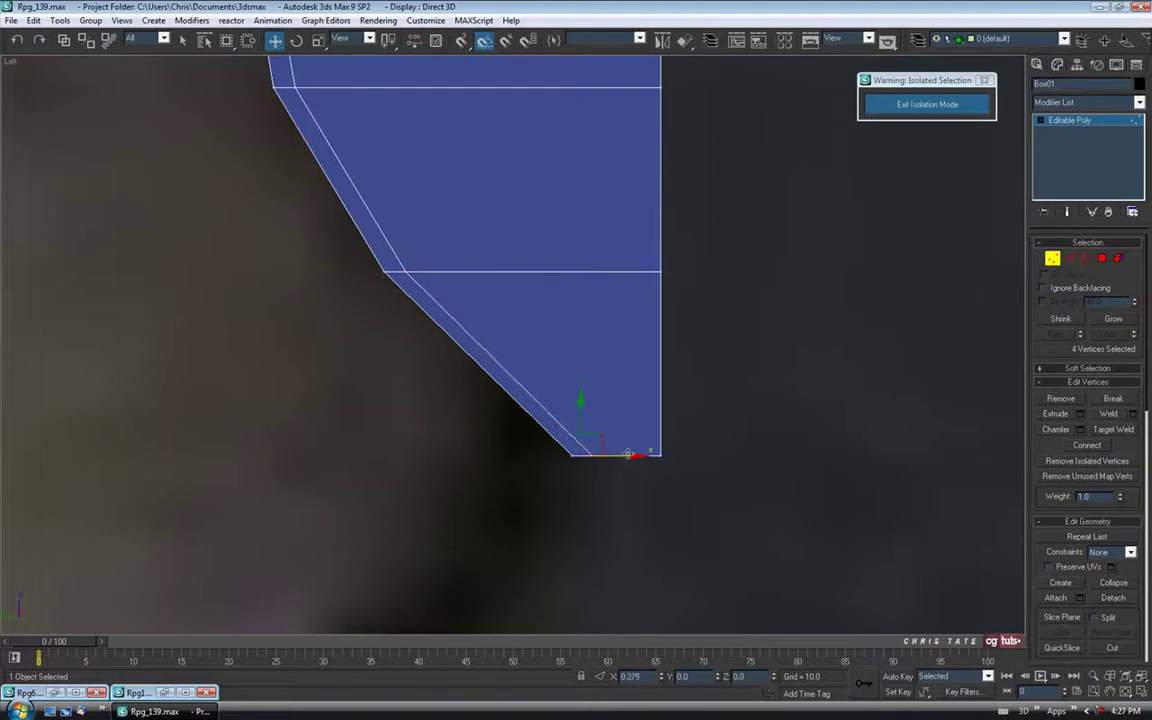
Connect the ring of four lengthwise edges on the thumb spur with 2 segments, pinch 85 and slide 0.
middle_click_drag(585, 311, 722, 456)
scroll(638, 389, "down", 2)
key("alt+w")
left_click(1143, 691)
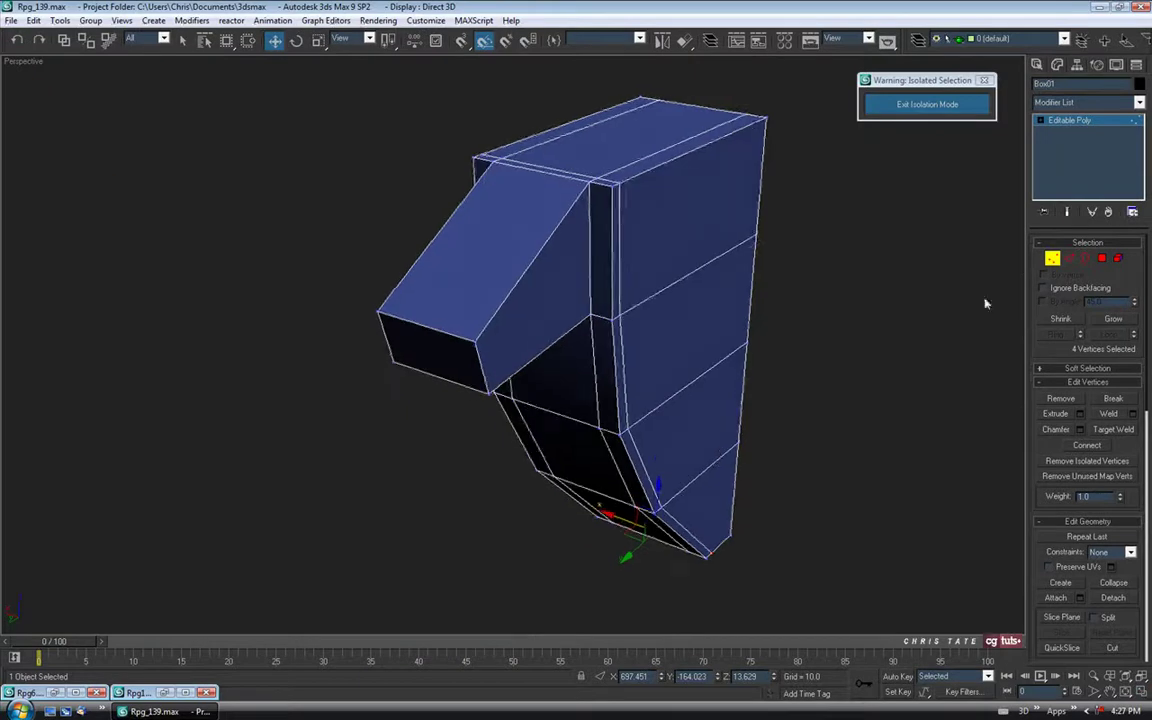
left_click(1073, 260)
middle_click_drag(582, 231, 434, 304, "alt")
left_click(415, 250)
middle_click_drag(415, 250, 480, 297, "alt")
left_click(1056, 336)
left_click(1133, 464)
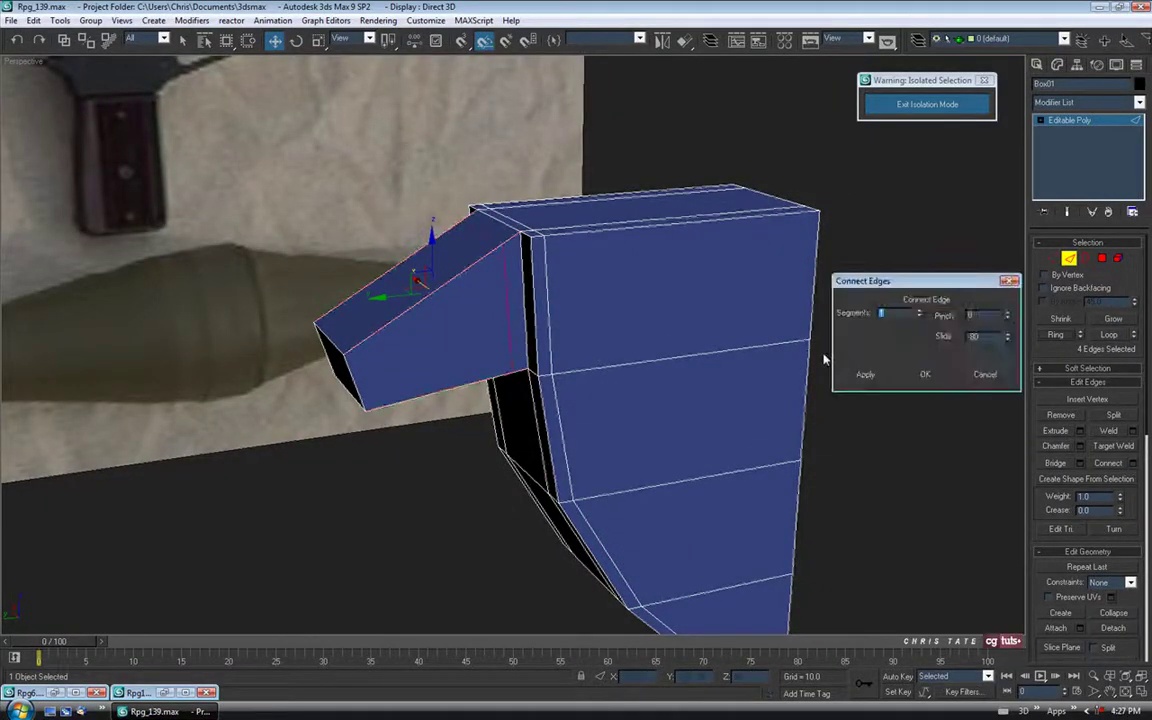
middle_click_drag(825, 359, 601, 326, "alt")
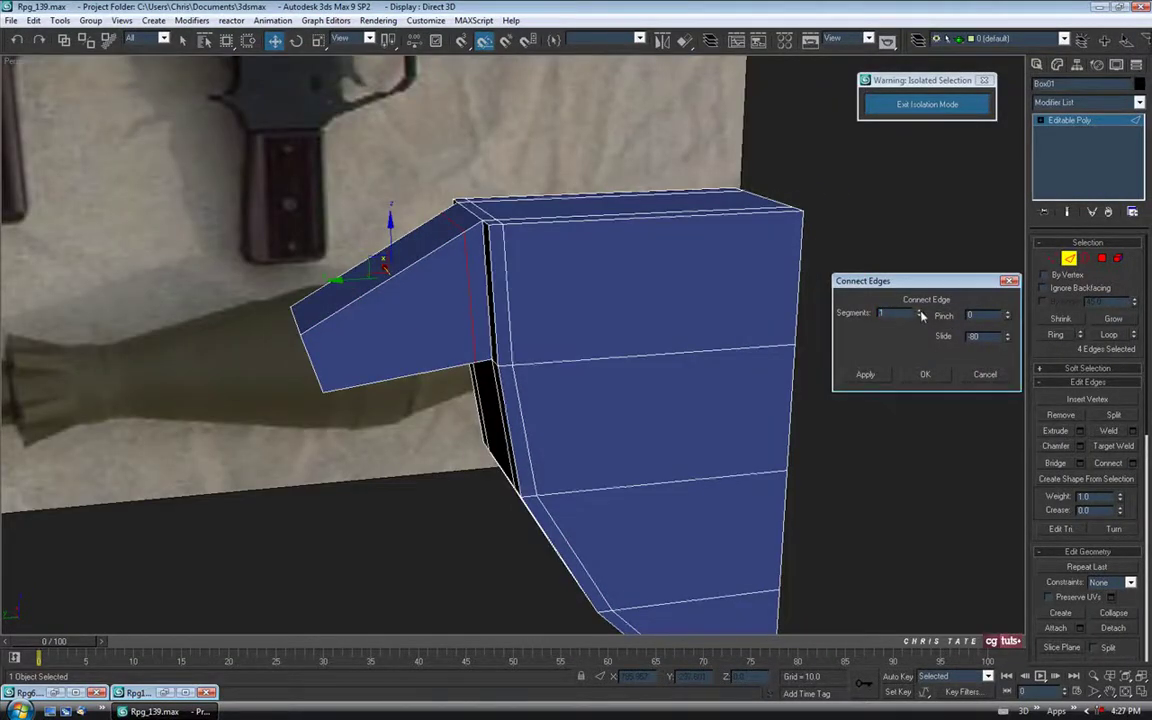
left_click_drag(1007, 316, 1008, 220)
mouse_move(560, 300)
middle_mouse_down("alt")
mouse_move(617, 303)
mouse_move(560, 300)
middle_mouse_up("alt")
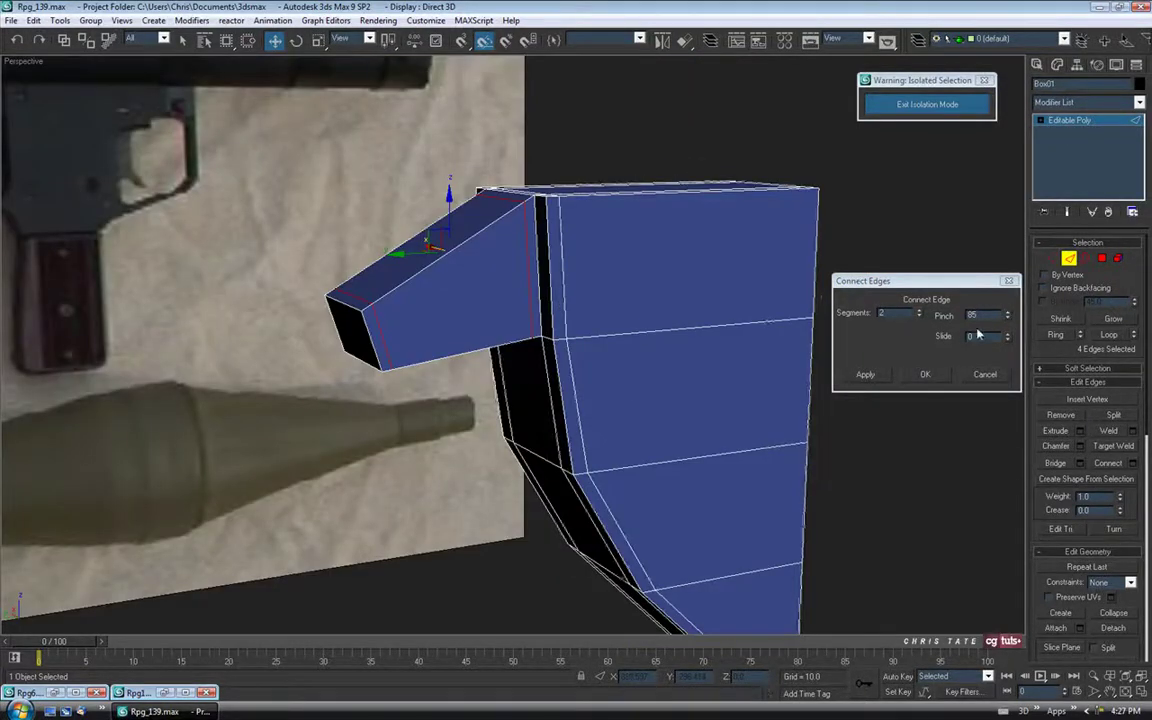
left_click(925, 374)
Connect the ring of widthwise edges across the spur and the hammer's middle strip with 2 segments and pinch 75.
middle_click_drag(446, 313, 536, 370, "alt")
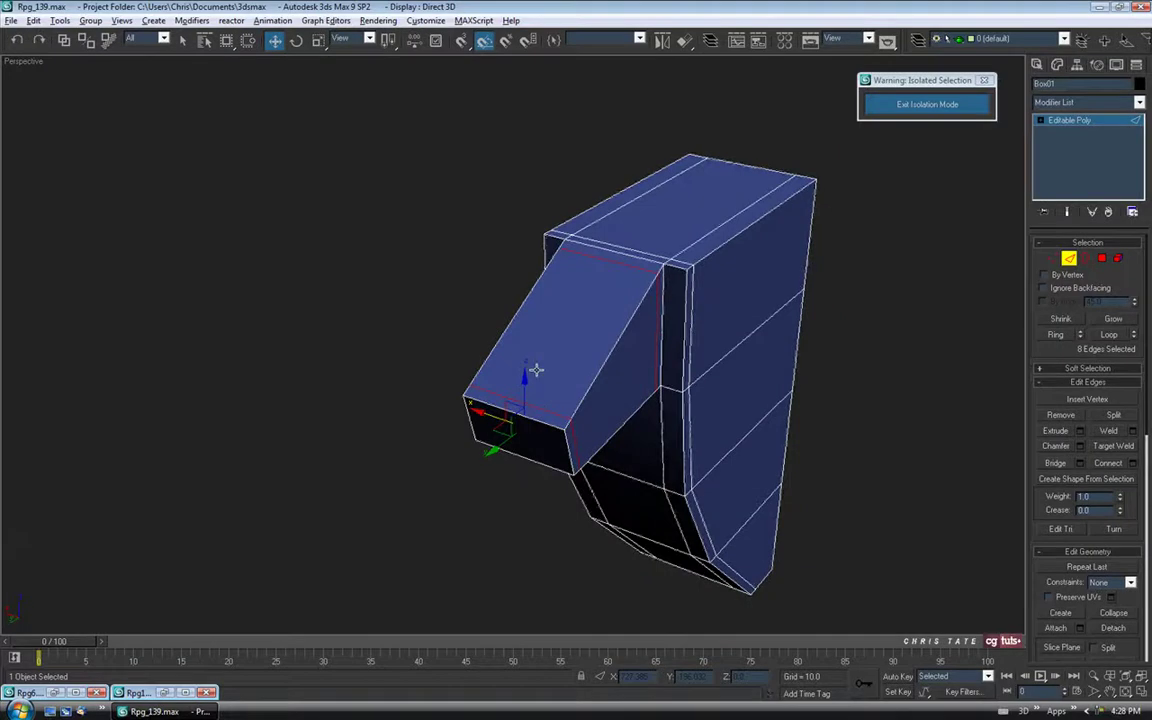
left_click(542, 421)
middle_click_drag(580, 409, 622, 367)
left_click(1057, 336)
left_click(1135, 465)
left_click_drag(1007, 320, 1009, 323)
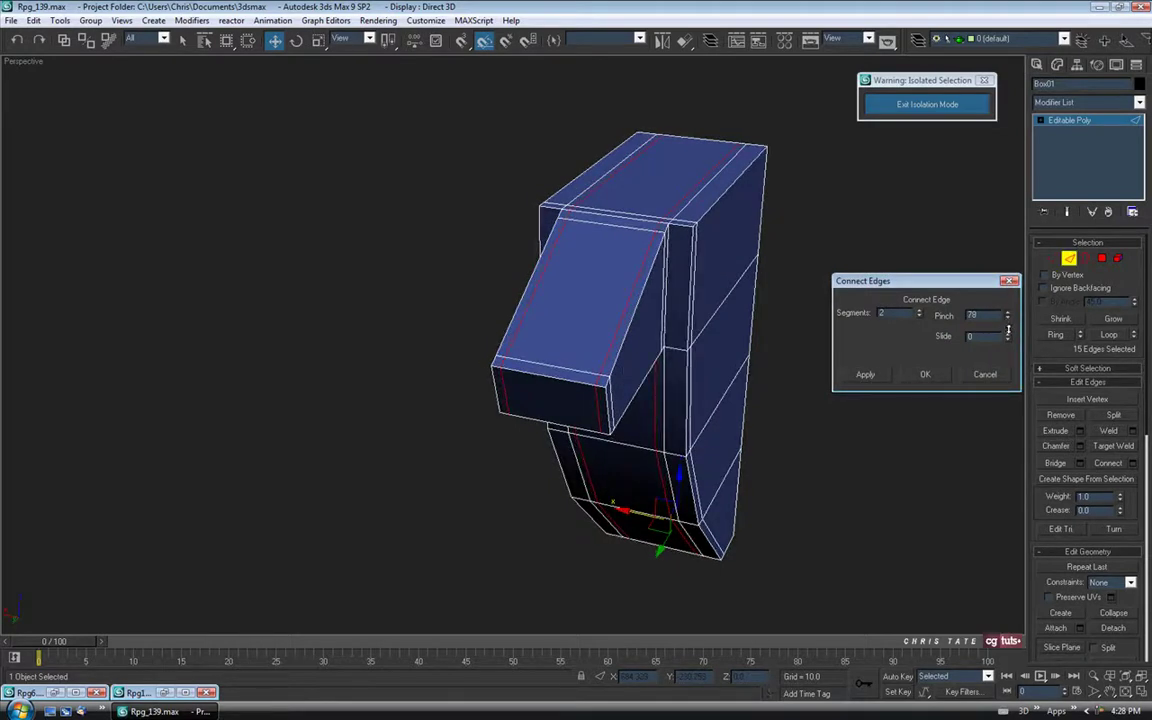
middle_click_drag(556, 317, 602, 351, "alt")
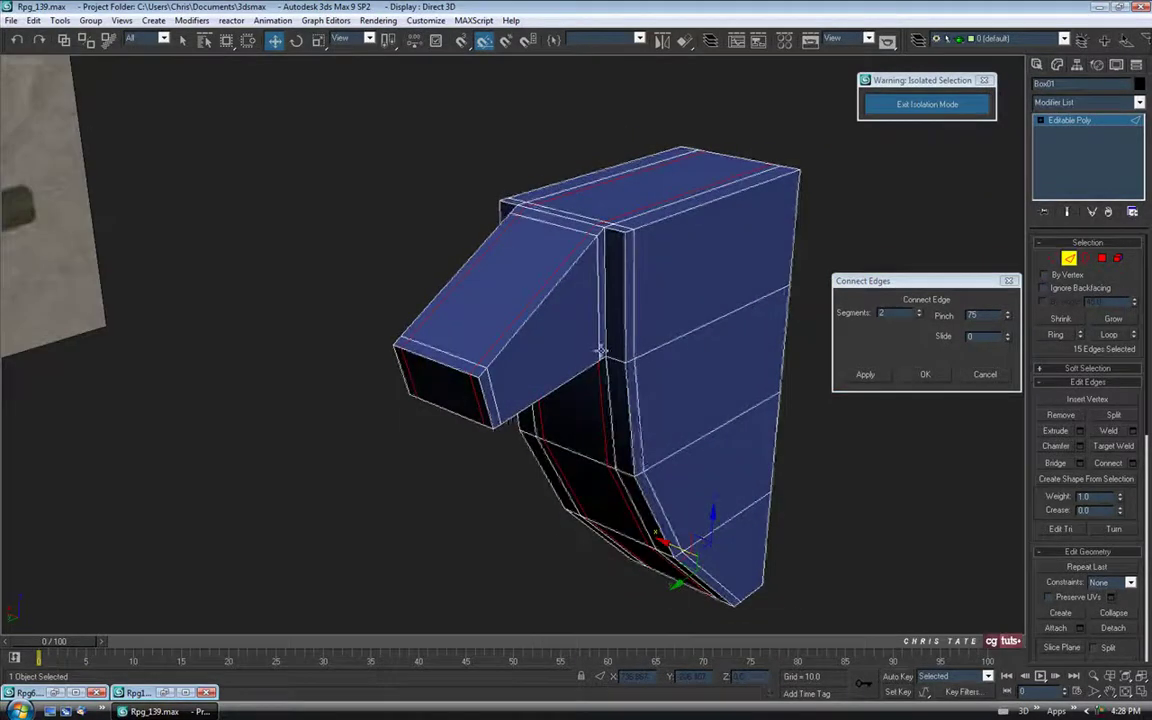
left_click(925, 379)
Connect the ring of vertical edges around the spur and the hammer's uppermost section with 2 segments and pinch 75.
middle_click_drag(622, 411, 597, 388, "alt")
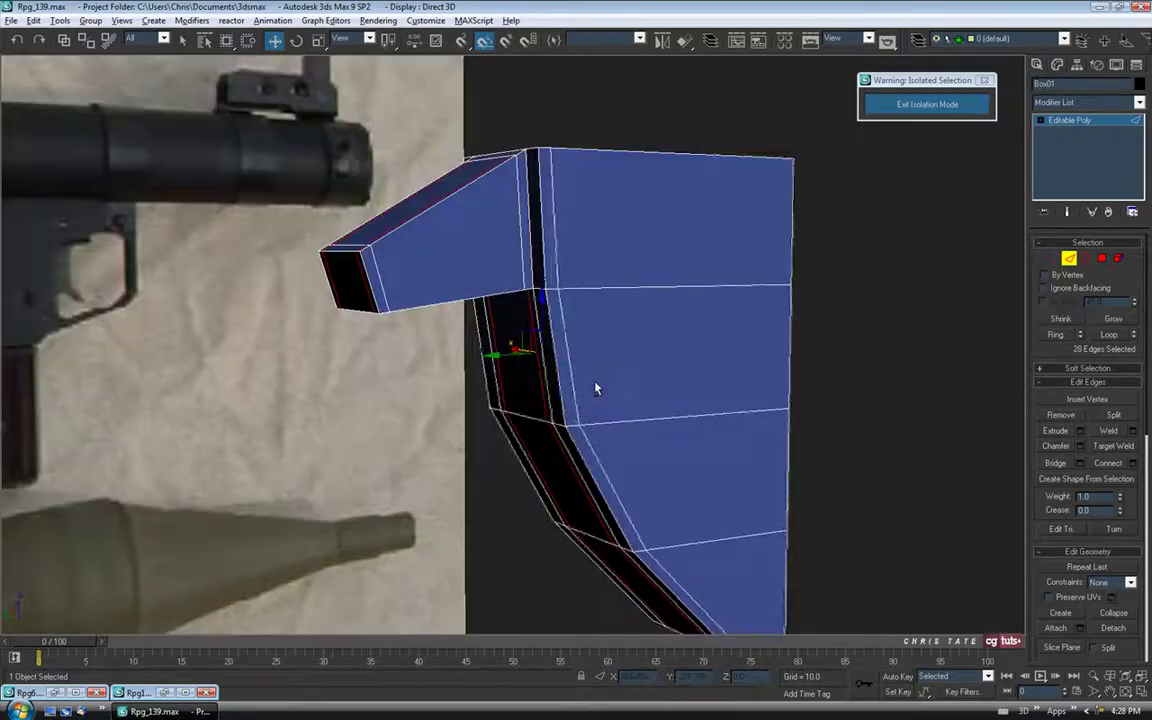
middle_click_drag(541, 275, 557, 335)
left_click(487, 261)
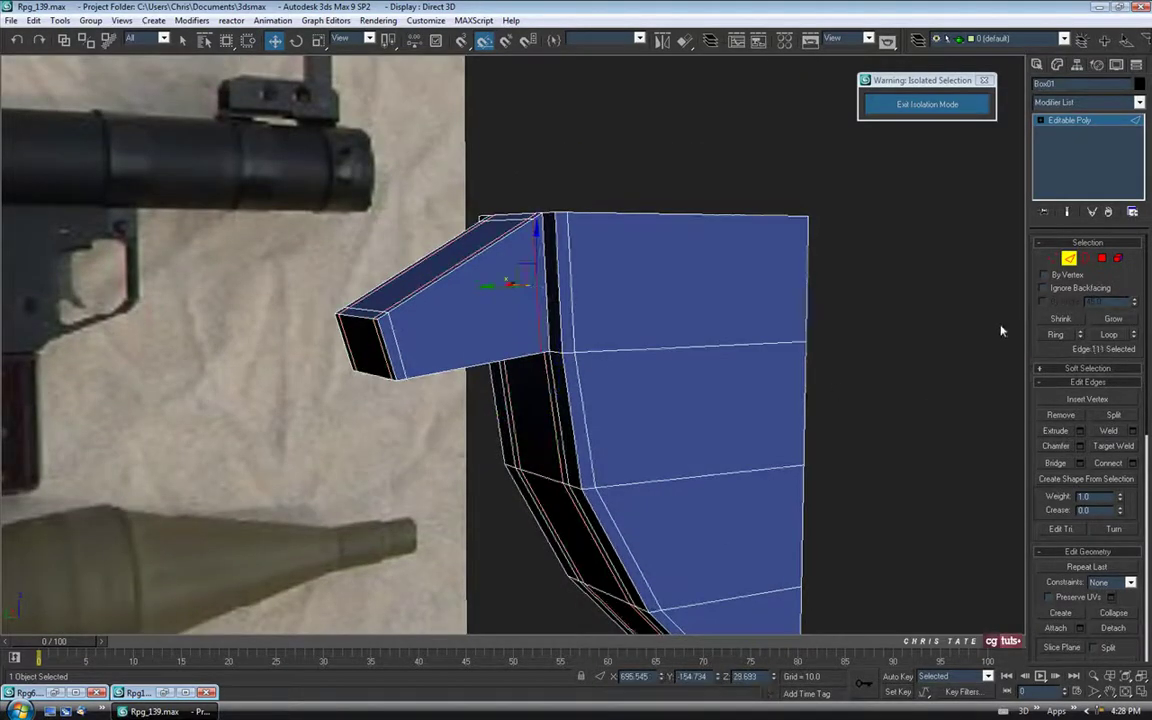
left_click(1055, 335)
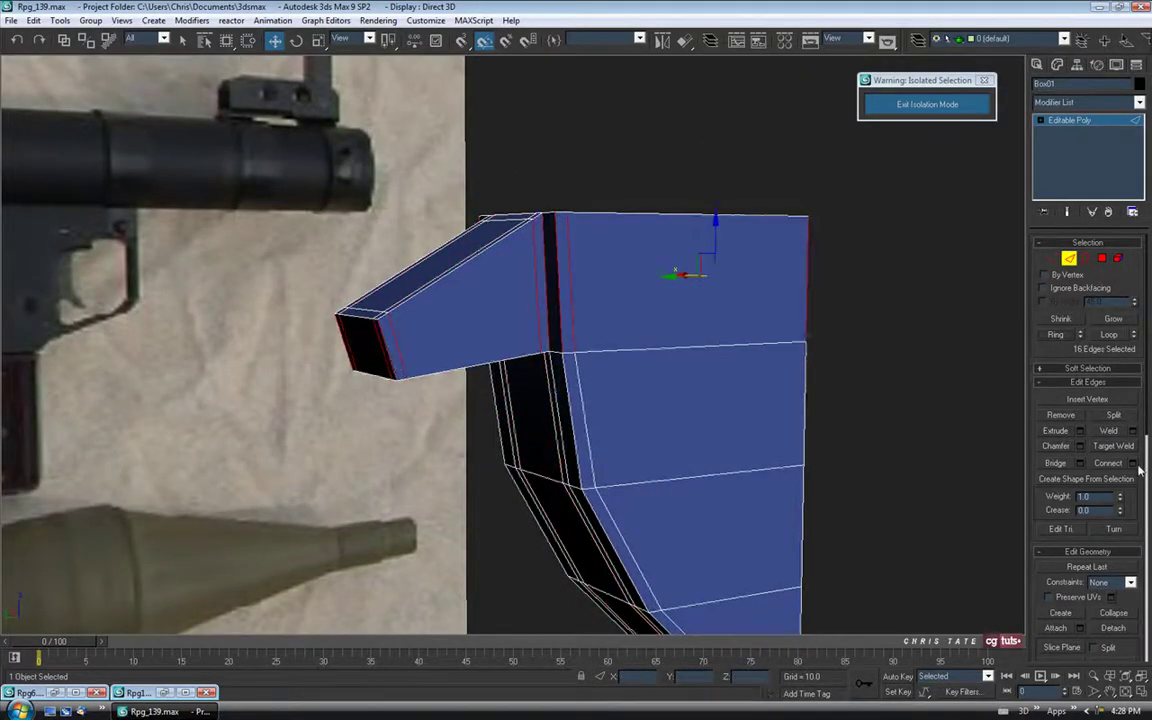
left_click(1095, 461, "shift")
middle_click_drag(728, 327, 722, 316, "alt")
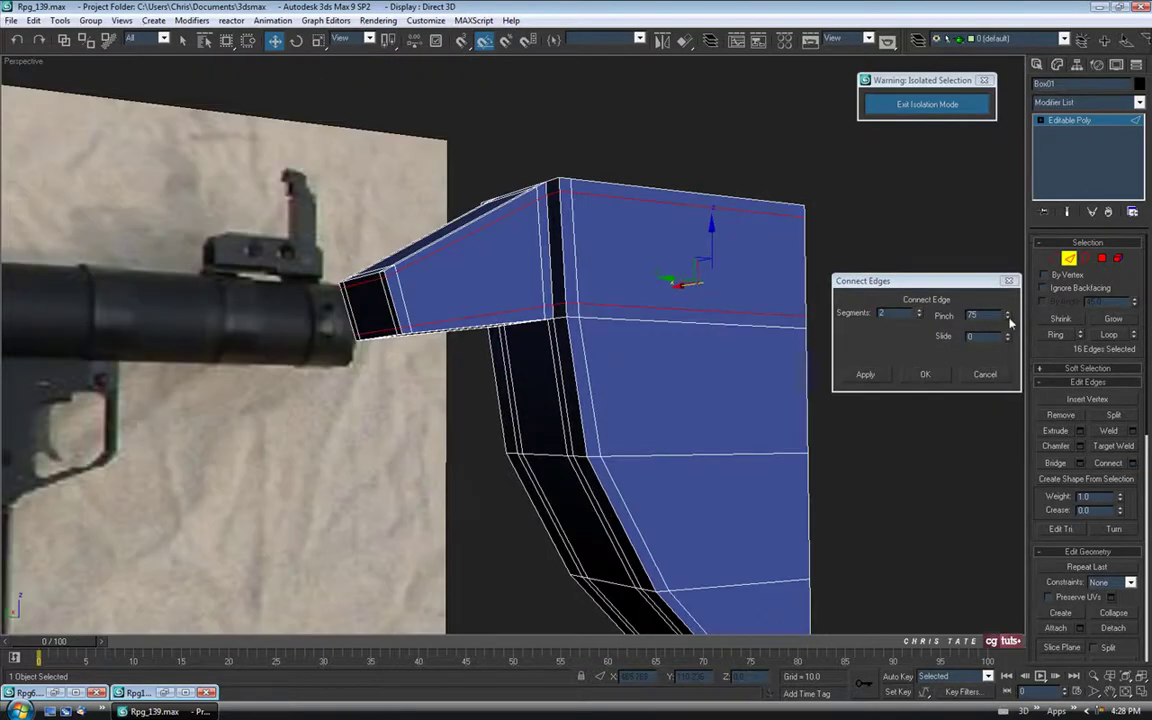
left_click(926, 376)
Connect the edge rings across the narrow strips on both sides of the spur with 2 segments and pinch 40.
middle_click_drag(859, 399, 587, 324, "alt")
scroll(658, 359, "up", 3)
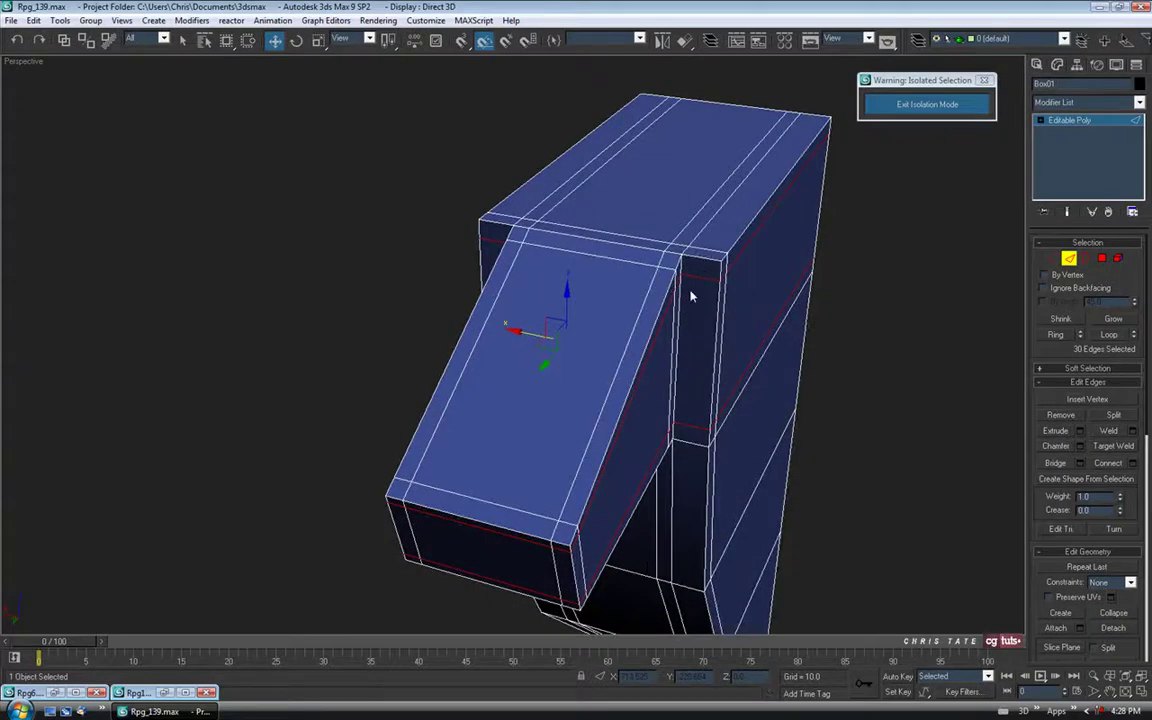
left_click(704, 264)
left_click(511, 239, "ctrl")
middle_click_drag(513, 240, 569, 308, "alt")
left_click(1058, 337)
left_click(1134, 464)
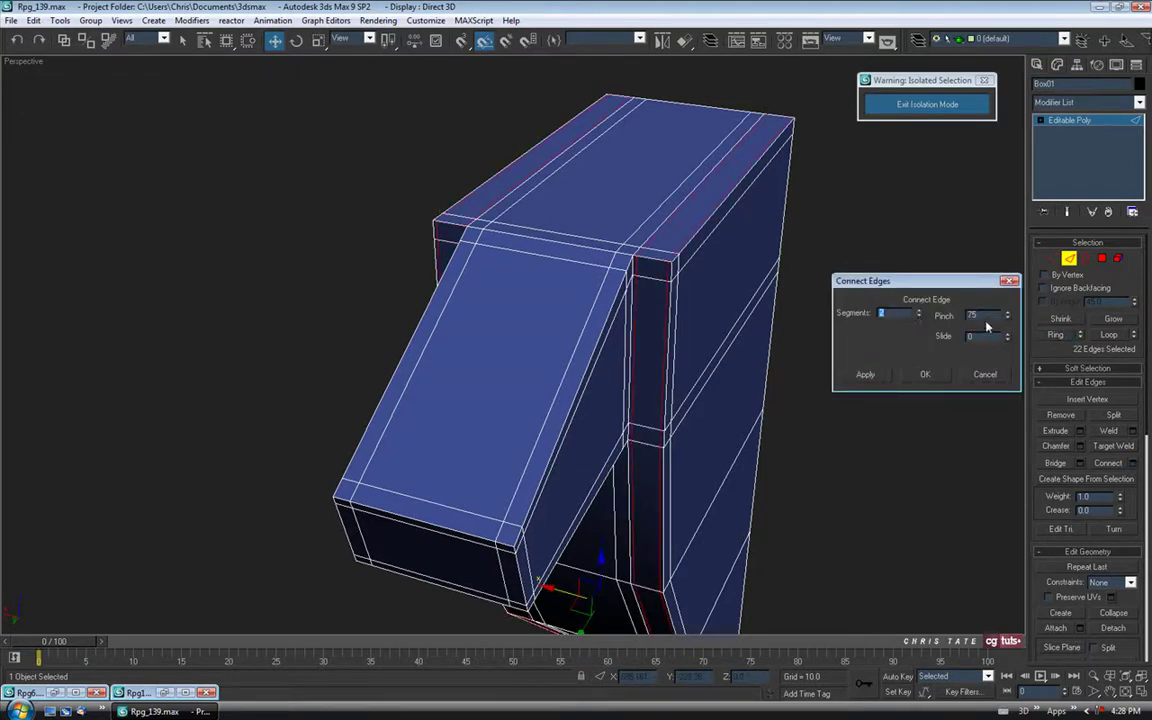
left_click_drag(1007, 316, 1007, 351)
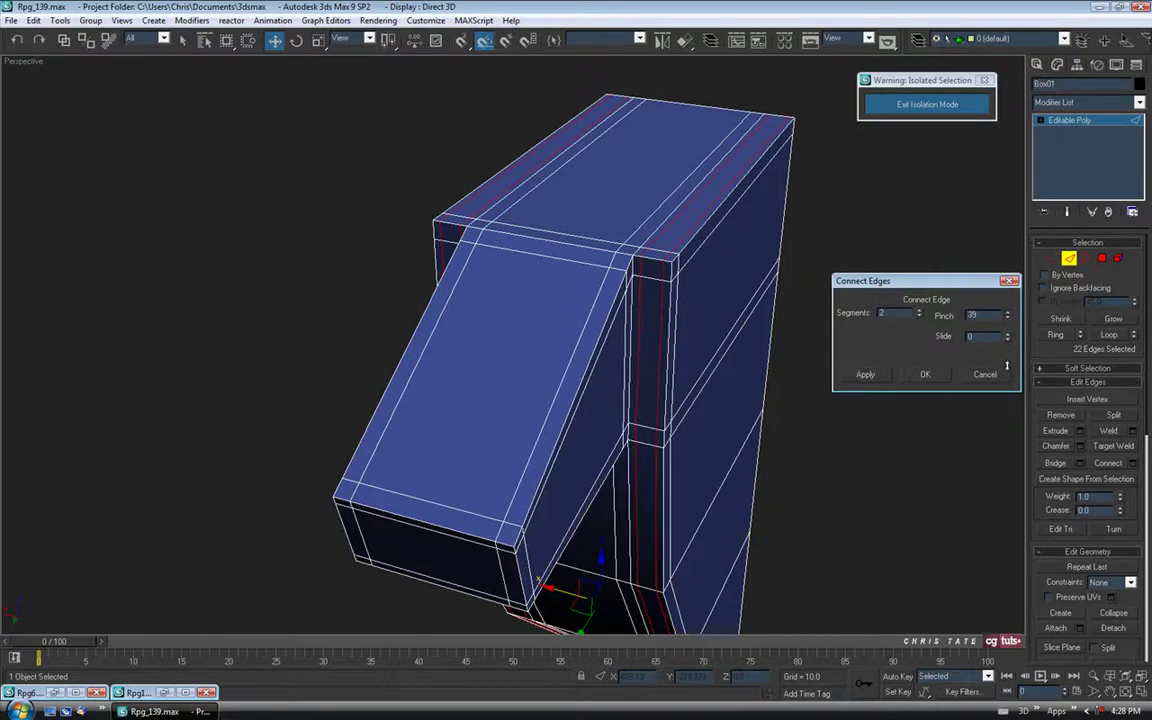
middle_click_drag(666, 319, 897, 333, "alt")
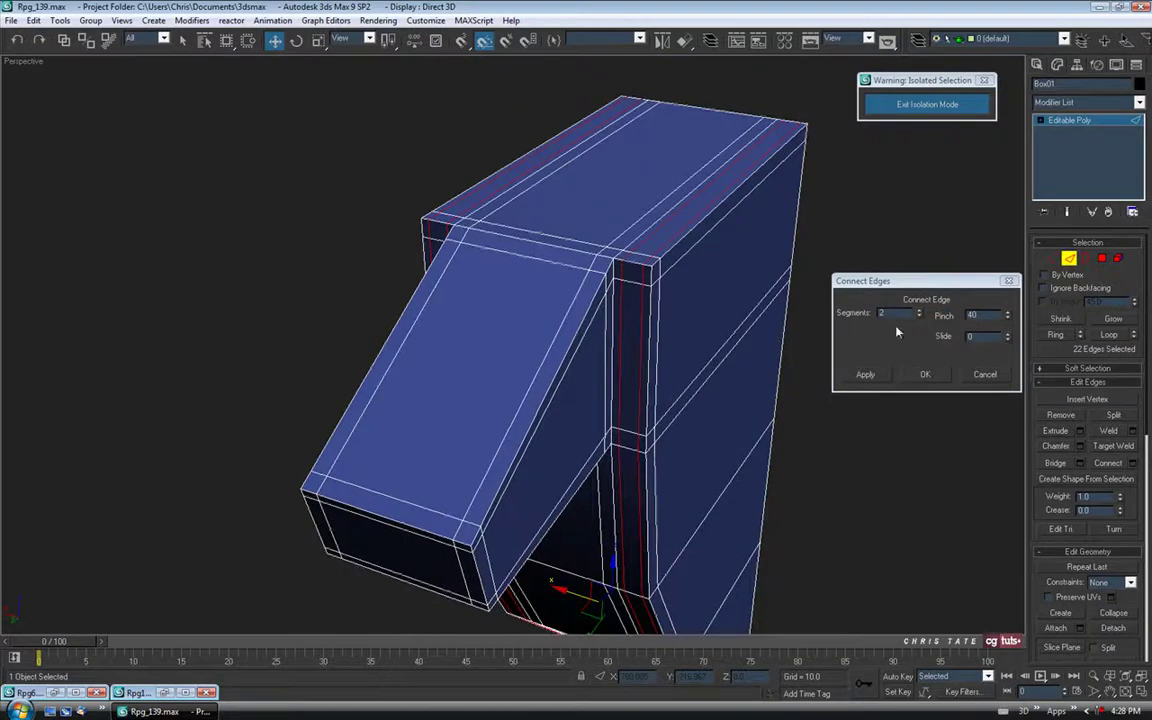
left_click(925, 375)
Connect the vertical edge ring of the section below the spur with 1 segment, pinch 0 and slide 85, just beneath the spur.
middle_click_drag(700, 374, 509, 308, "alt")
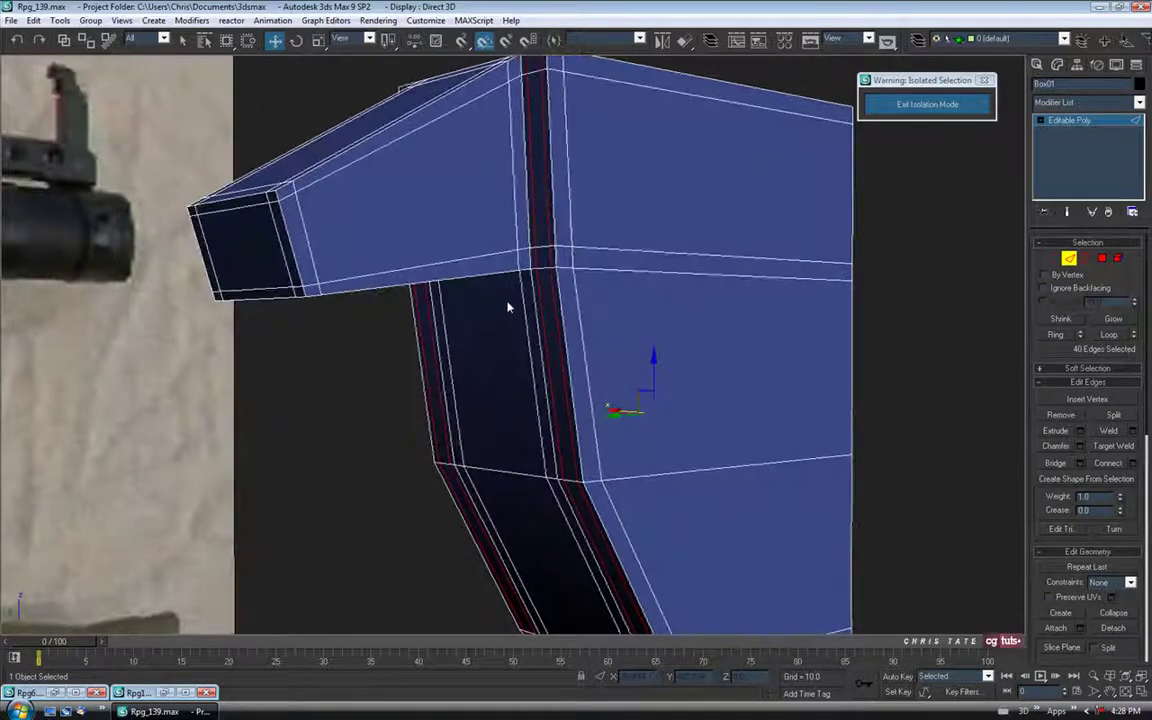
left_click(577, 305)
left_click(1055, 334)
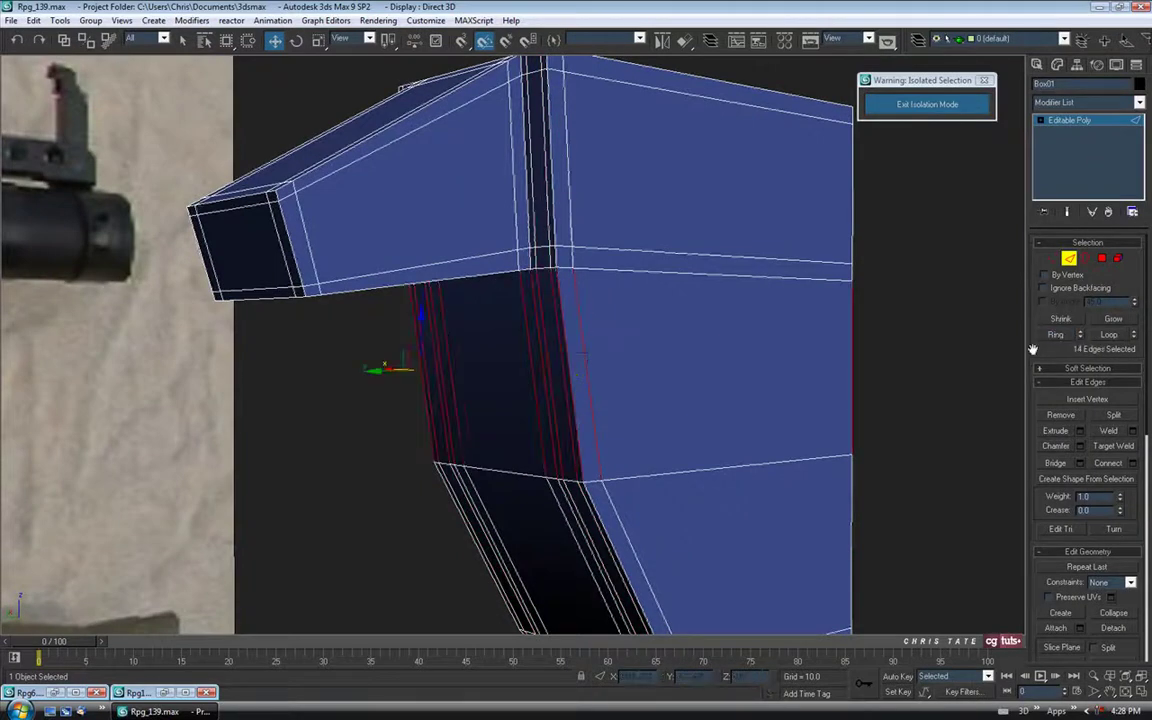
middle_click_drag(630, 346, 623, 335, "alt")
left_click(1134, 463)
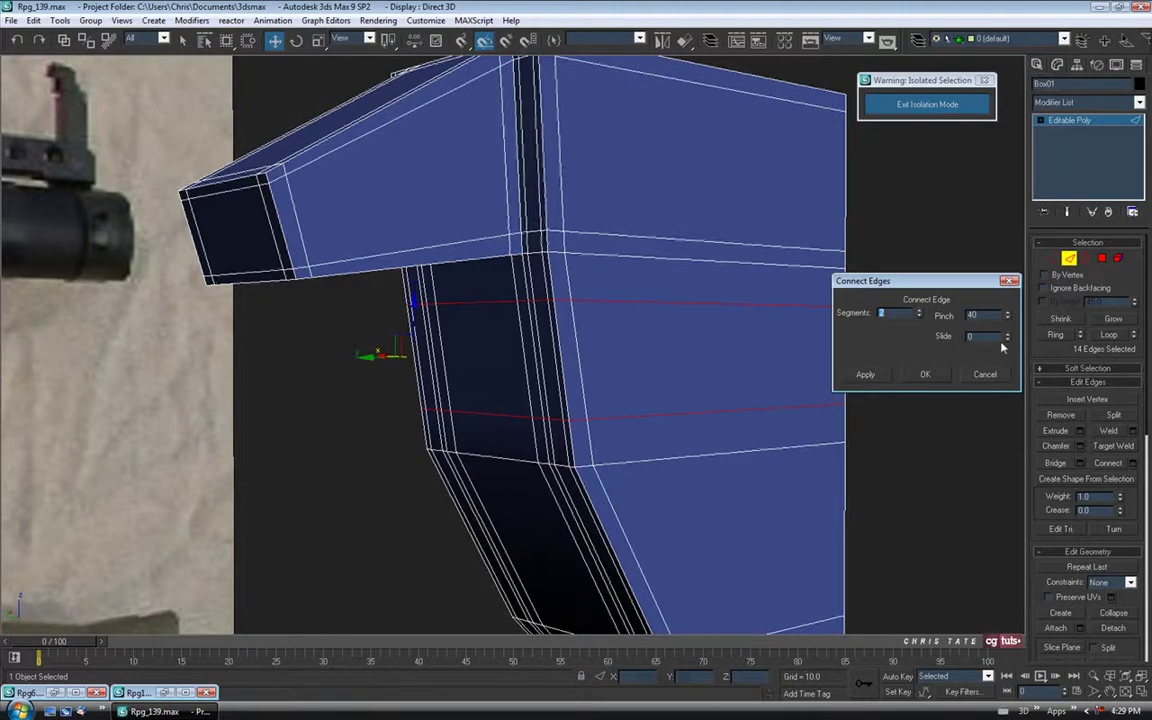
type("1")
right_click(1007, 320)
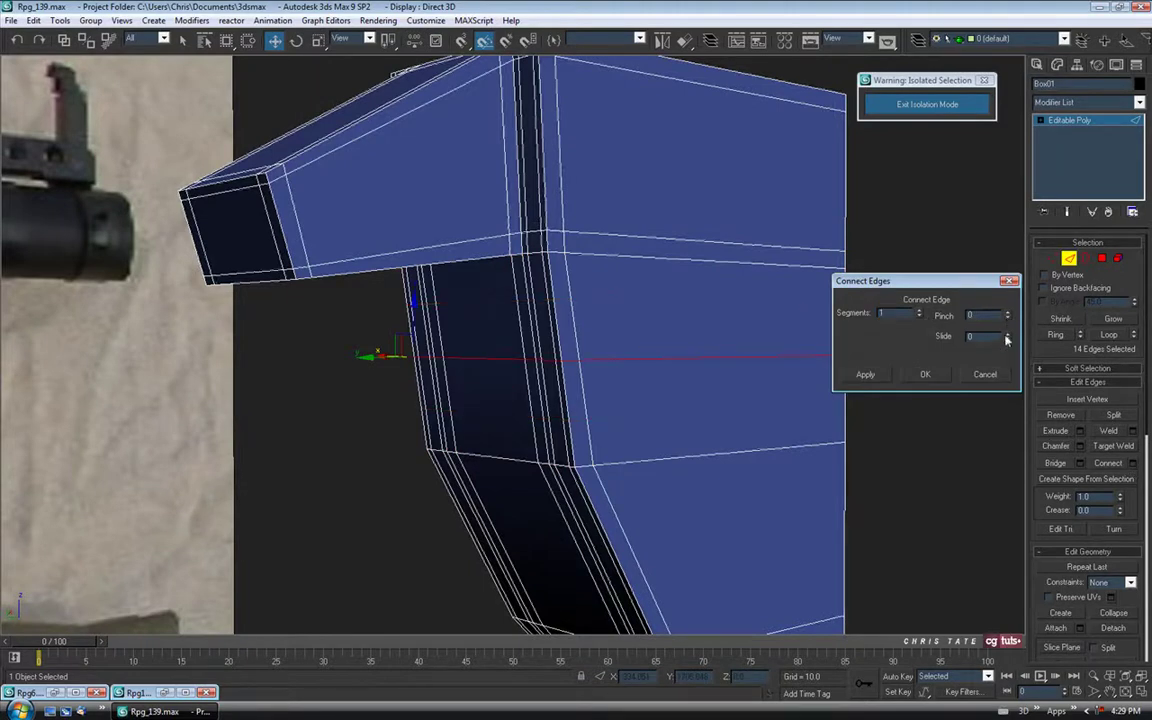
left_click_drag(1007, 340, 1001, 226)
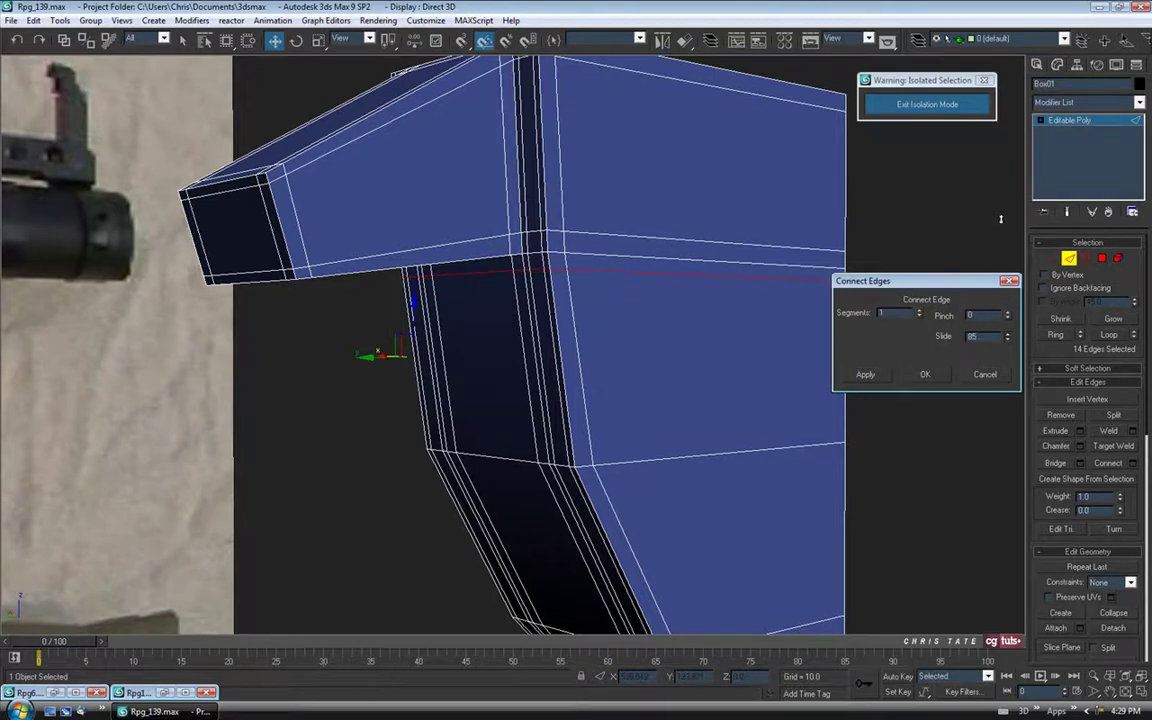
middle_click_drag(969, 237, 675, 268, "alt")
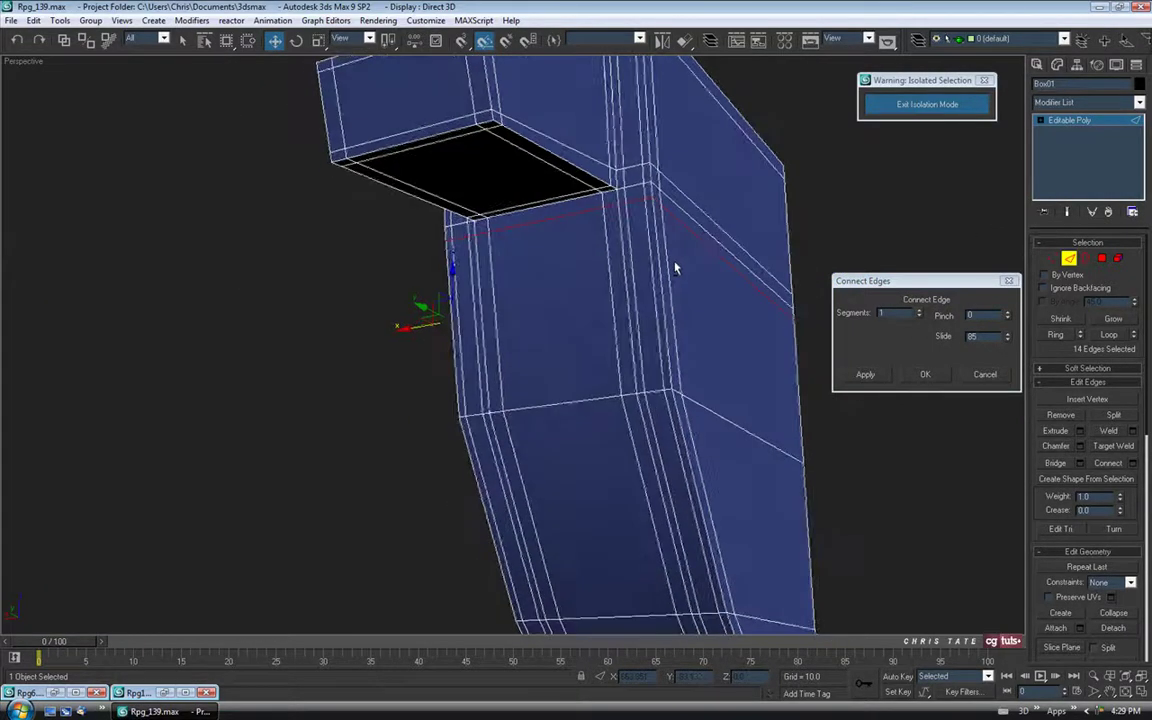
left_click(923, 375)
Connect the ring of edges in the hammer's lowest section with 1 segment, pinch 0 and slide -85, just above its bottom end.
middle_click_drag(650, 314, 572, 421, "alt")
left_click(566, 410)
left_click(1056, 335)
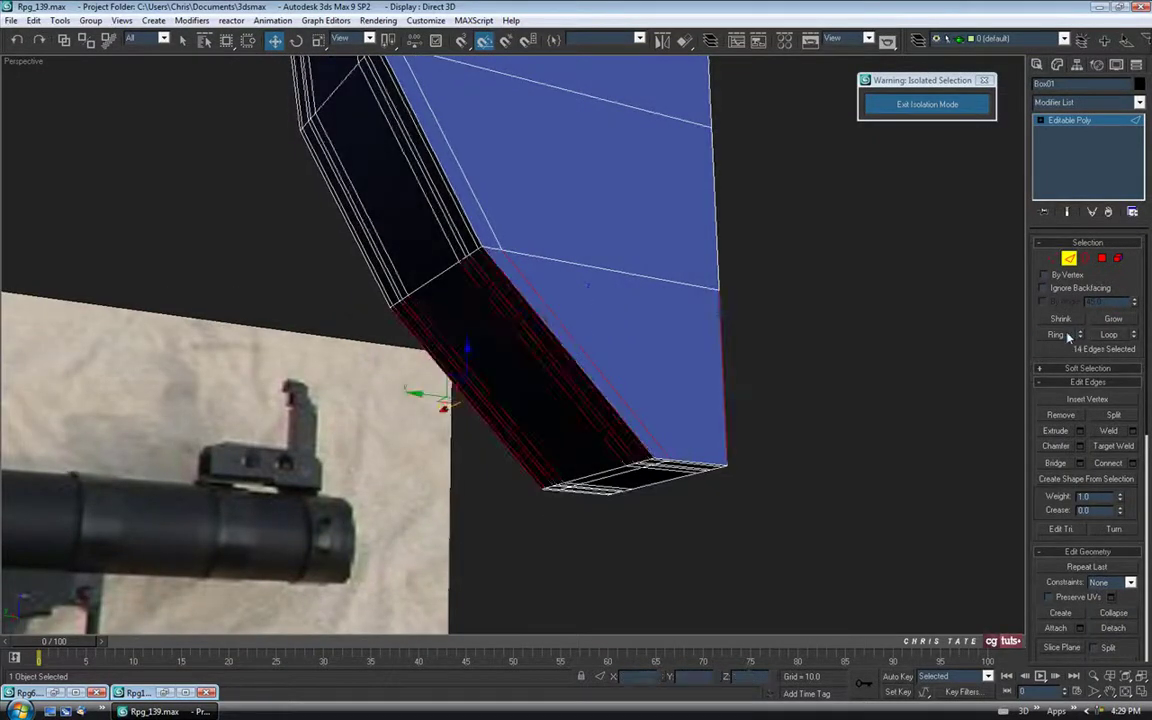
left_click(1134, 463)
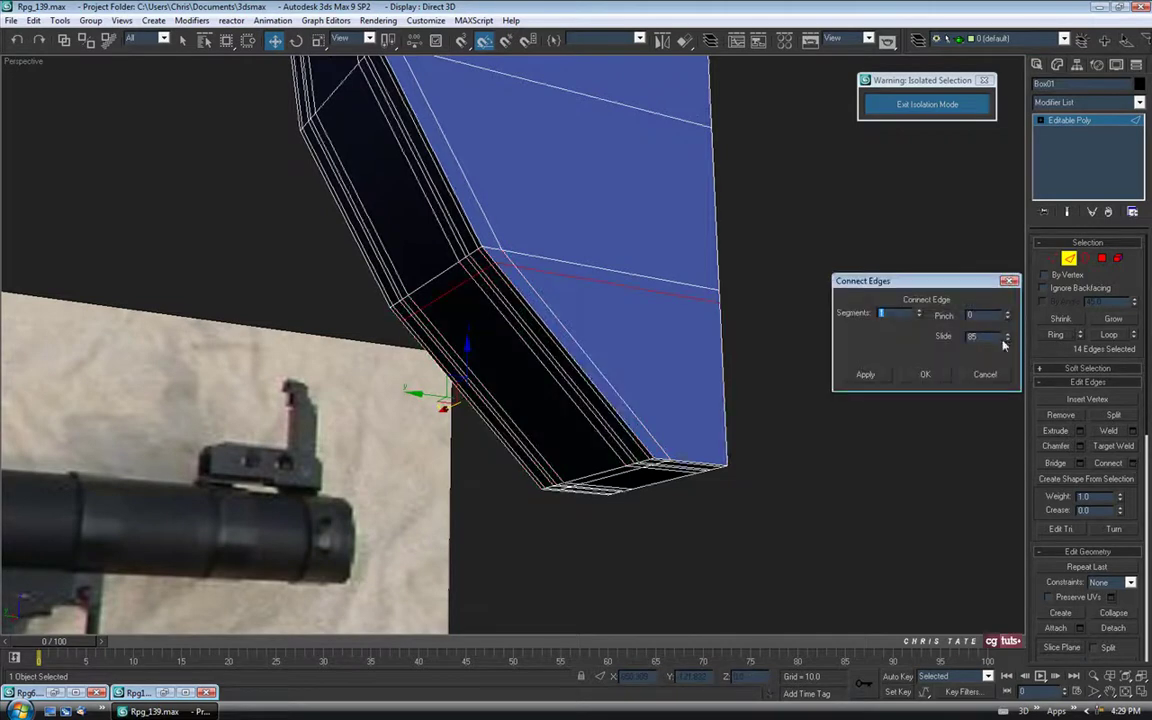
left_click_drag(1006, 375, 1008, 483)
left_click_drag(1009, 552, 1009, 570)
middle_click_drag(655, 386, 618, 404, "alt")
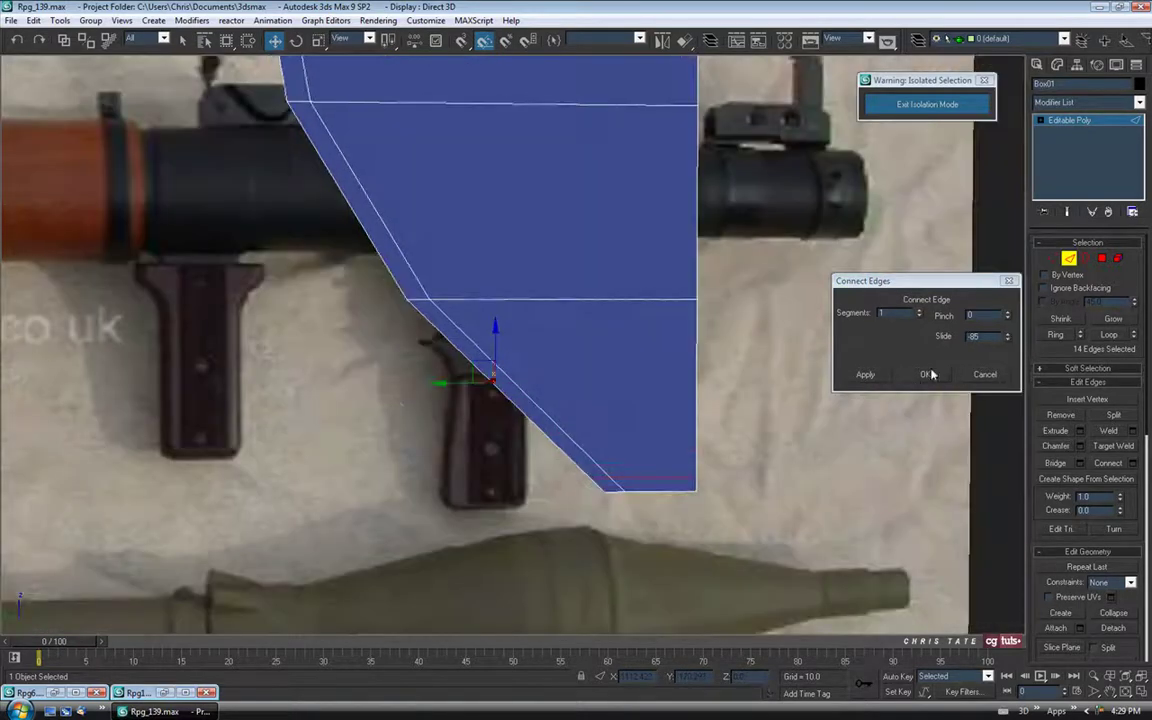
left_click(925, 375)
middle_click_drag(504, 267, 743, 205, "alt")
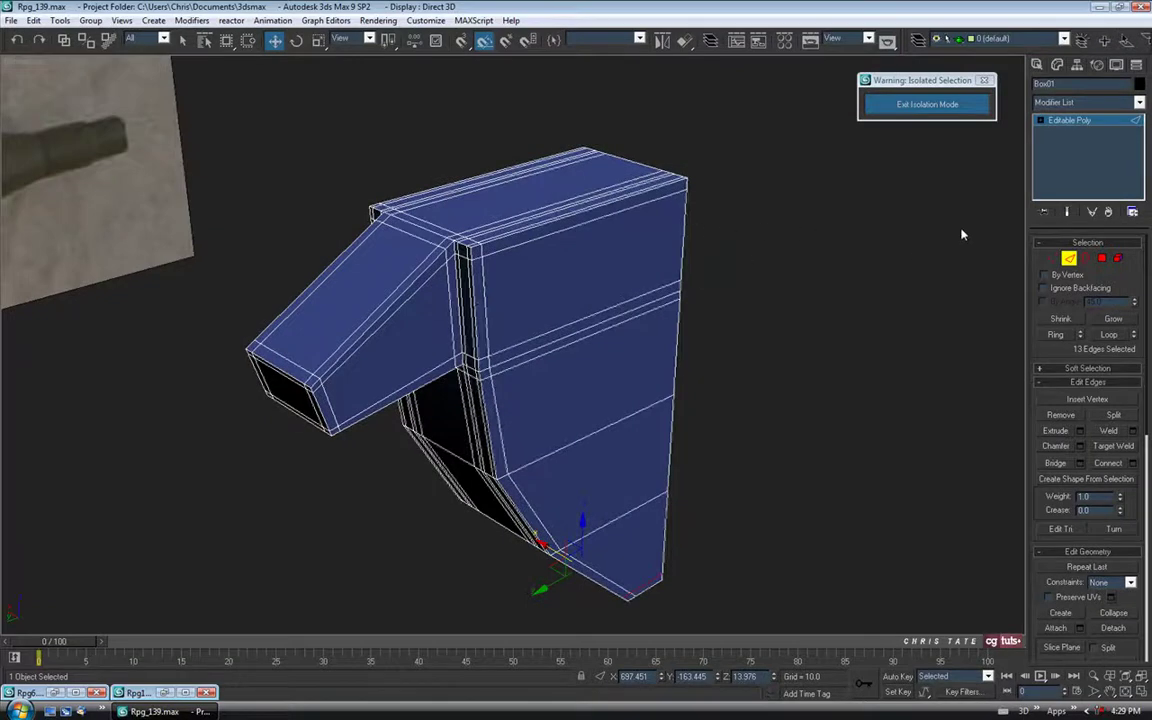
Apply a TurboSmooth modifier to the hammer with 2 iterations and Isoline Display enabled.
left_click(1070, 261)
left_click(1139, 103)
left_click_drag(1142, 138, 1143, 204)
scroll(1090, 300, "down", 10)
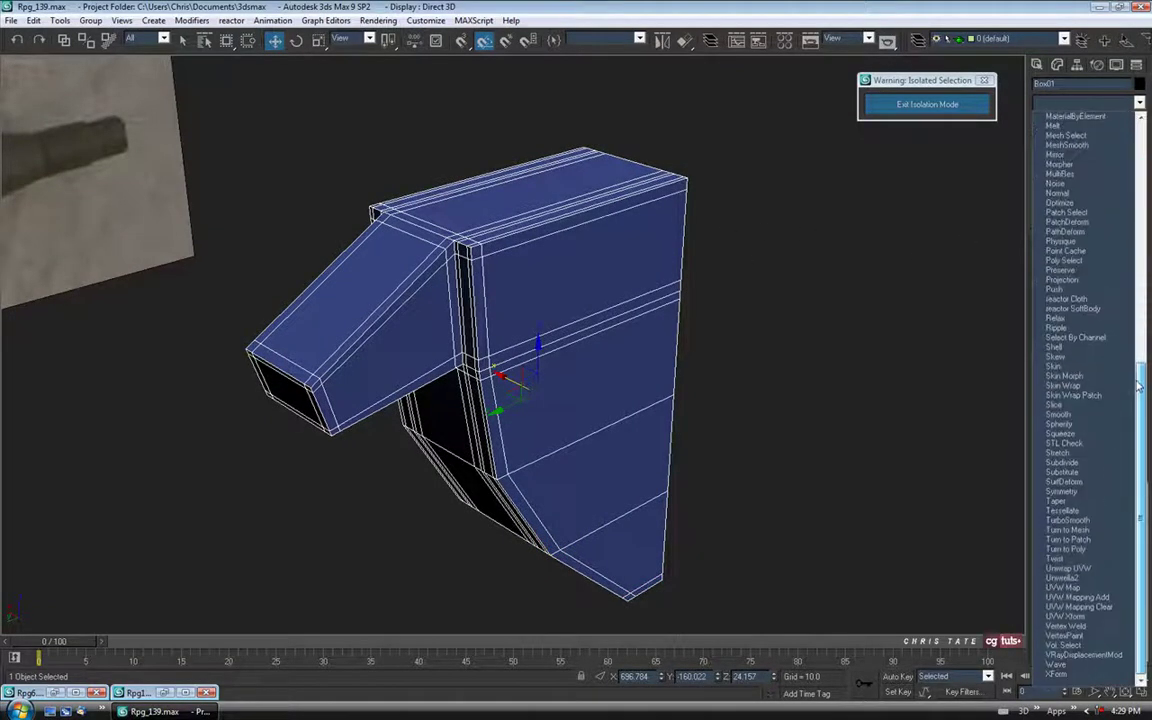
left_click(1068, 520)
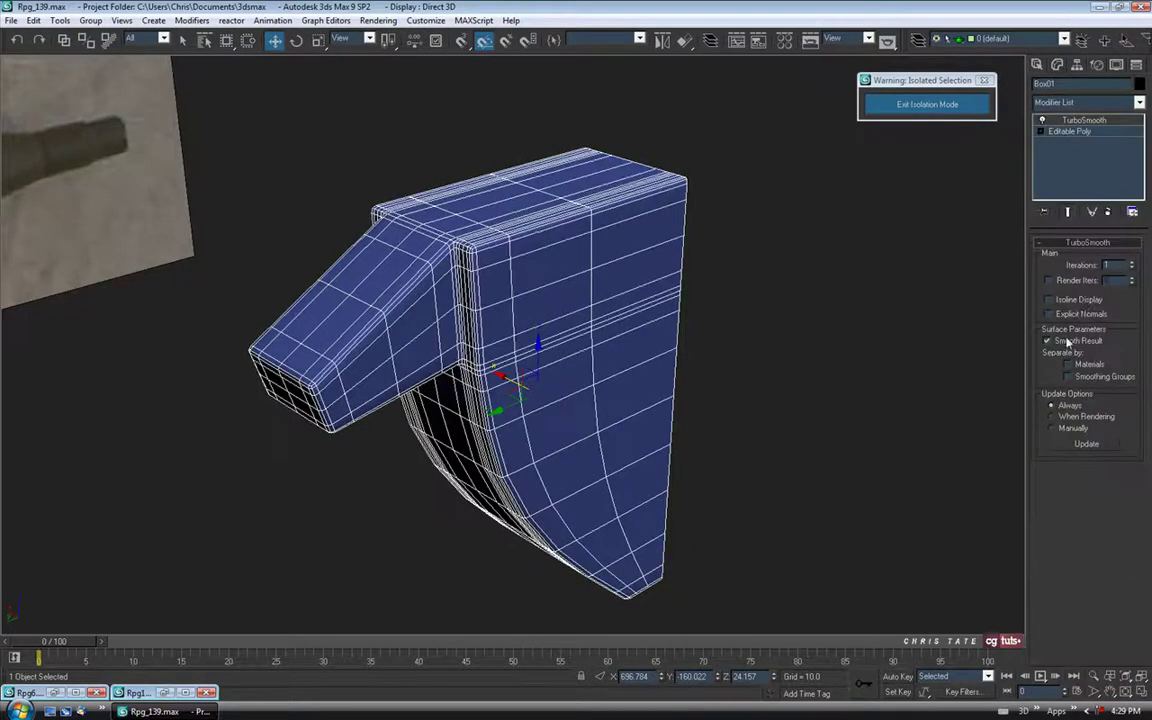
left_click(1133, 262)
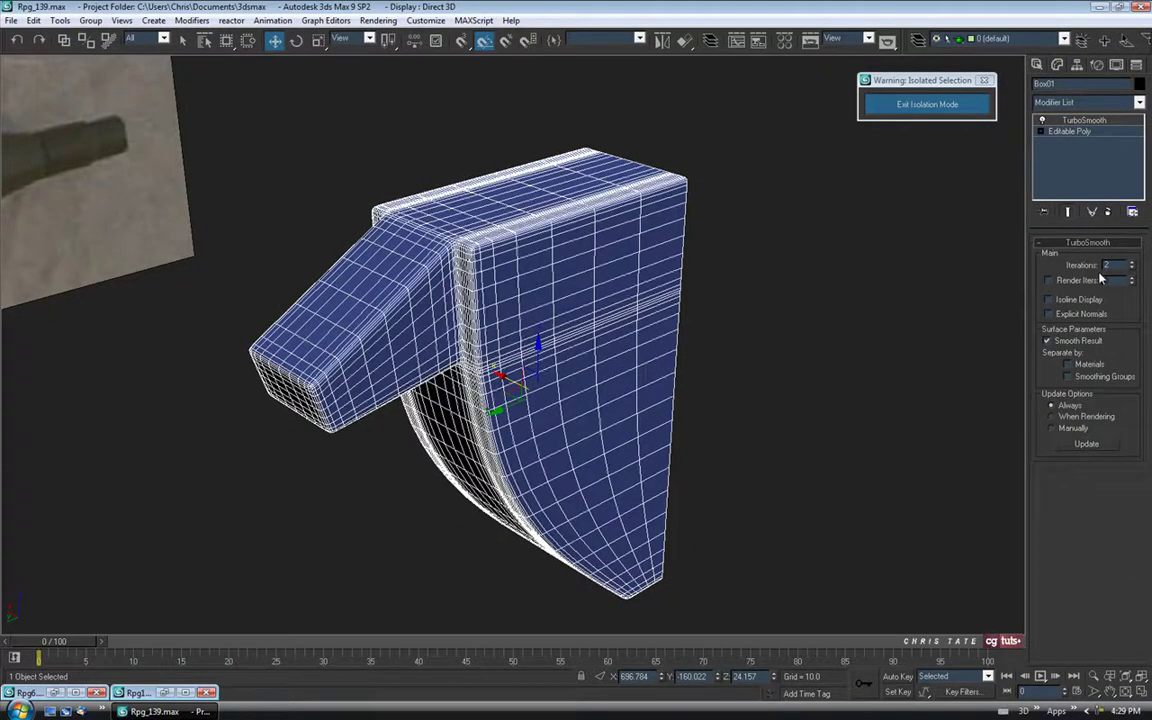
left_click(1048, 300)
Inspect the smoothed hammer without edge lines and examine its side profile against the reference image.
mouse_move(720, 300)
middle_mouse_down("alt")
mouse_move(730, 327)
mouse_move(844, 307)
mouse_move(828, 244)
mouse_move(795, 249)
mouse_move(739, 301)
middle_mouse_up("alt")
key("F4")
middle_click_drag(668, 319, 717, 435, "alt")
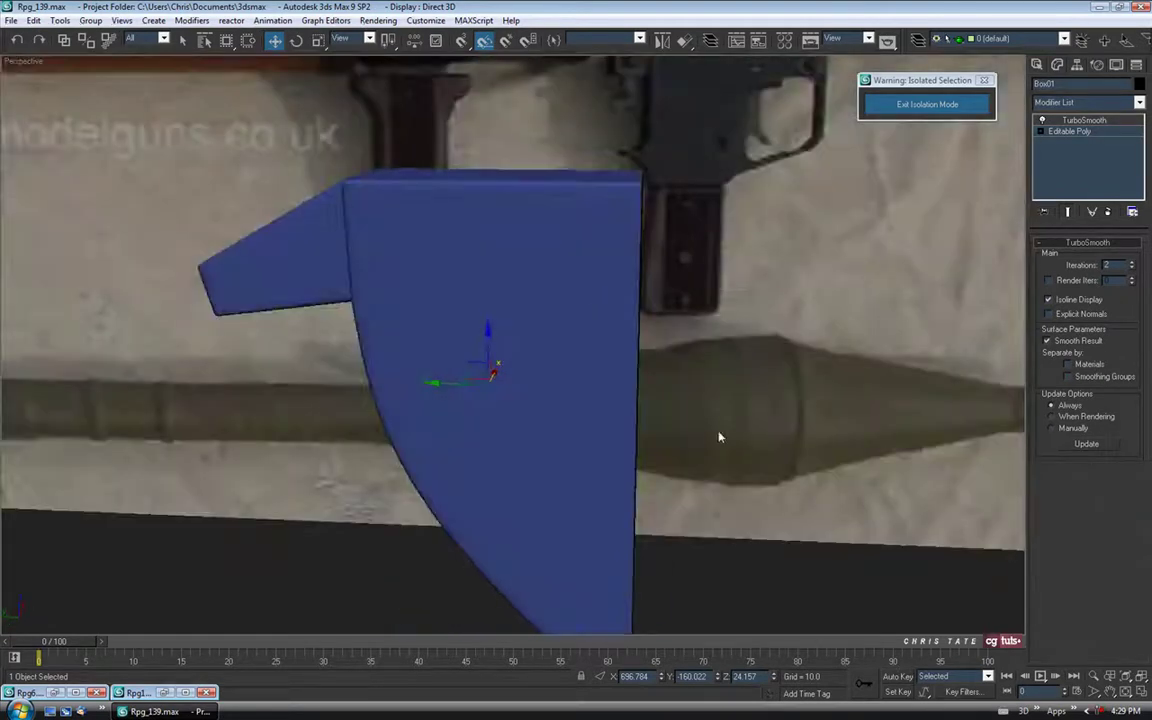
key("alt+w")
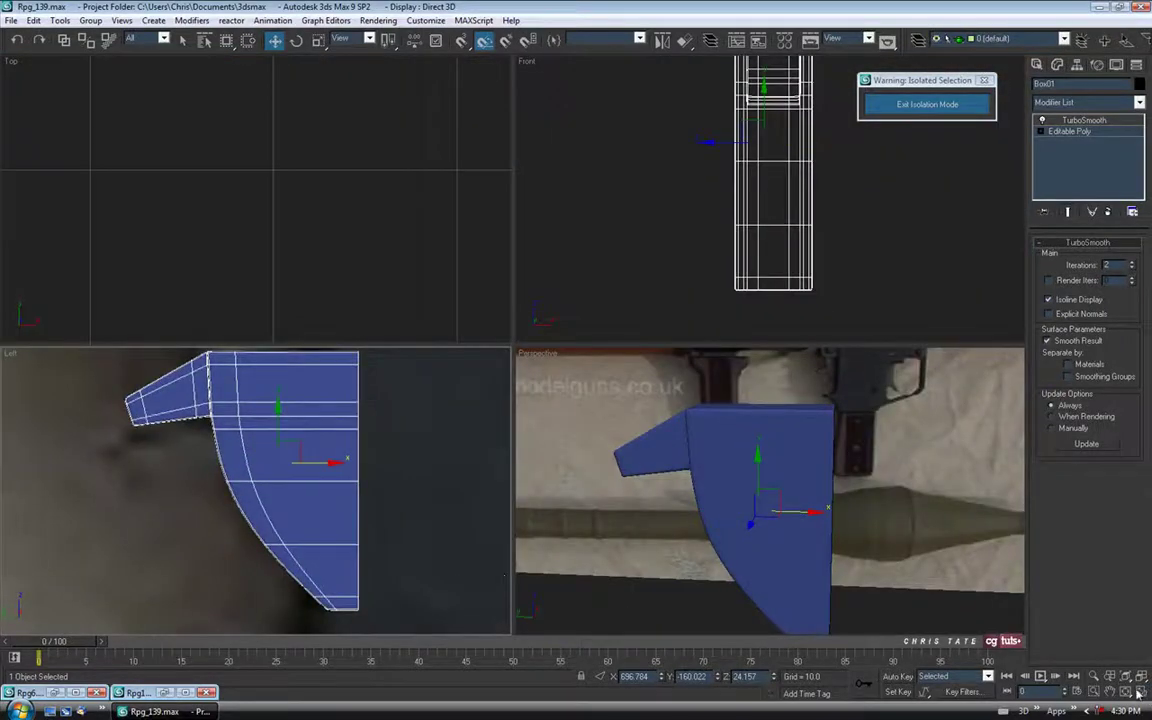
left_click(1139, 693)
middle_click_drag(556, 444, 524, 441)
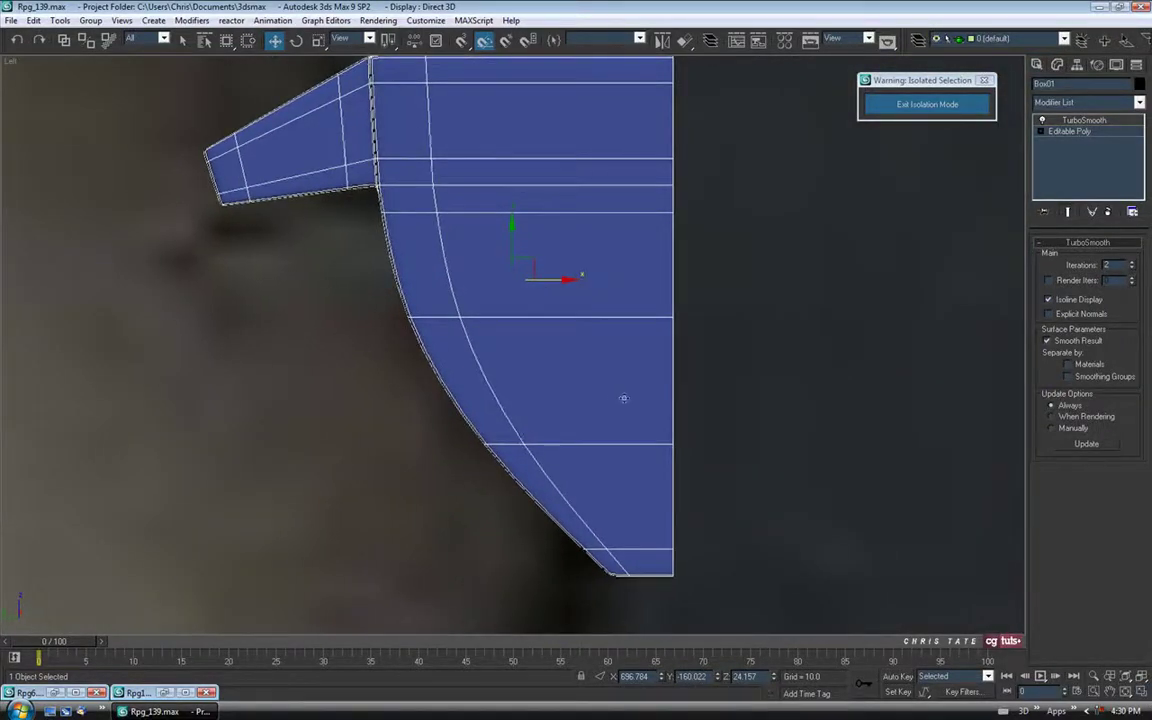
middle_click_drag(614, 398, 614, 409)
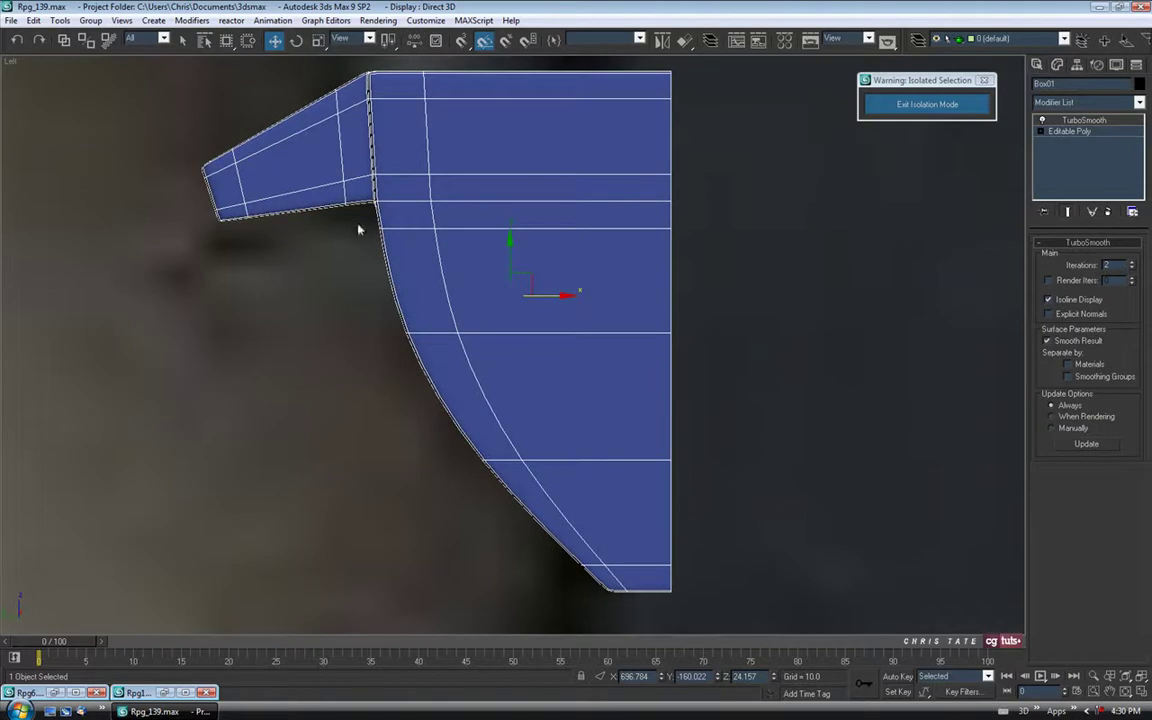
key("F4")
key("F4")
middle_click_drag(541, 416, 553, 417)
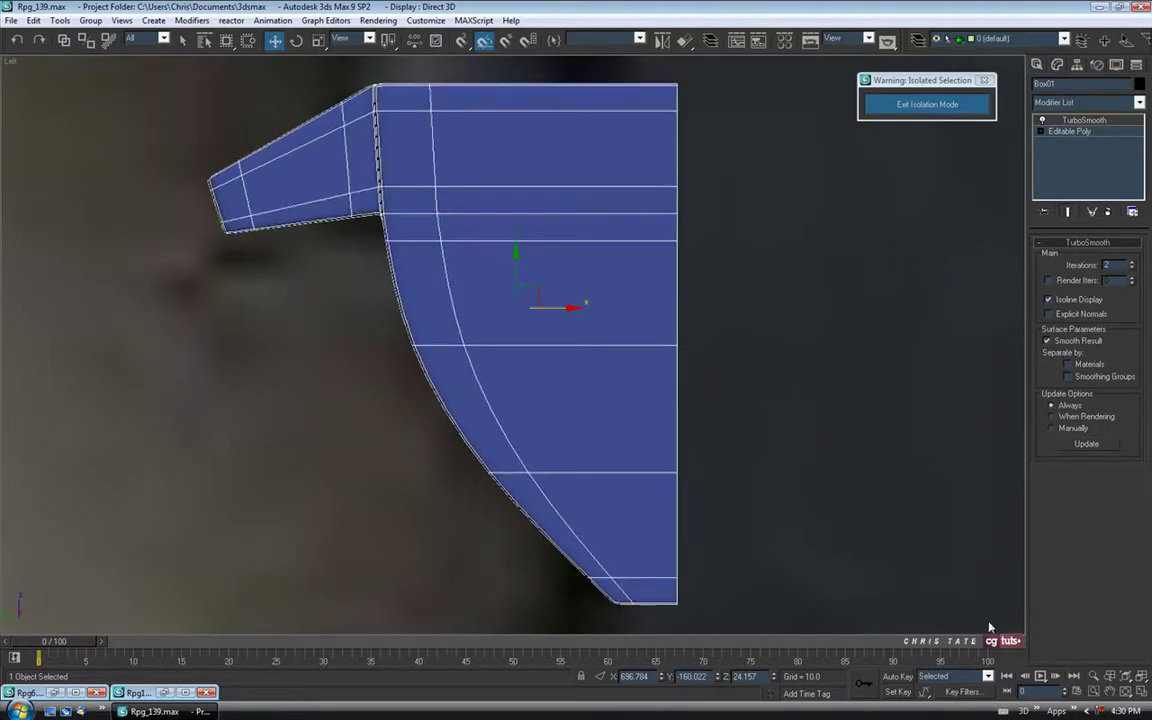
key("alt+w")
key("alt+w")
middle_click_drag(619, 418, 718, 443, "alt")
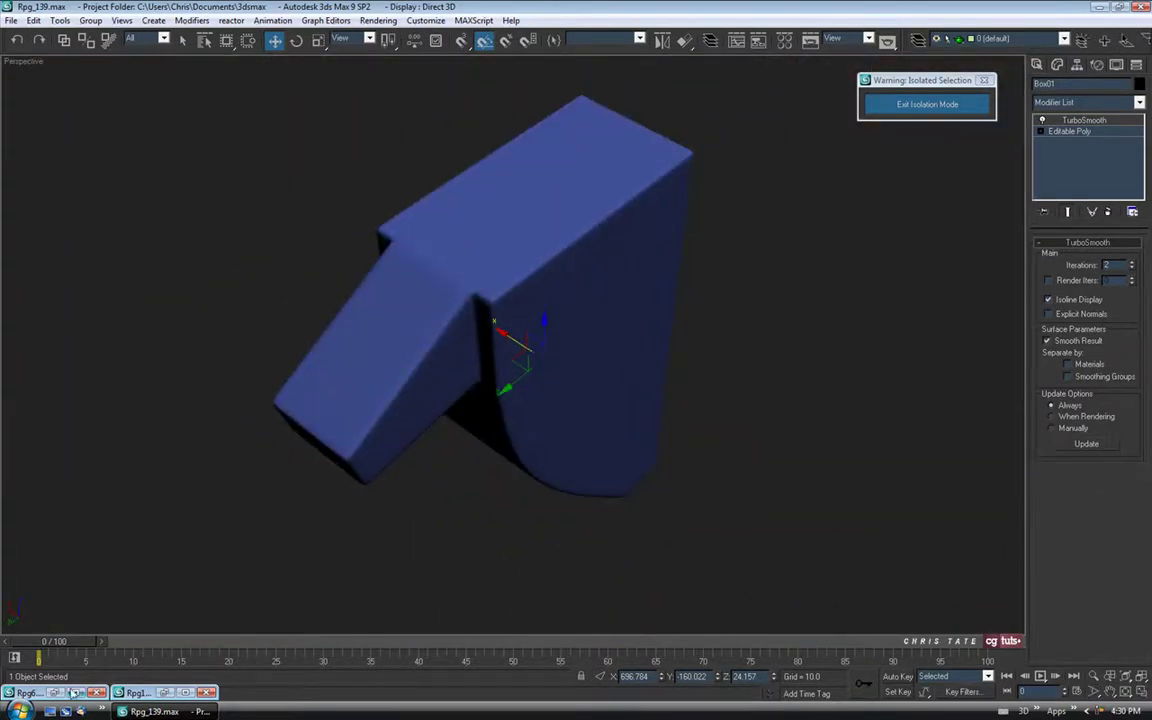
Examine the hammer's thumb spur in the Rpg6.jpg and Rpg10.jpg reference photos and compare it with the smoothed model.
left_click(60, 693)
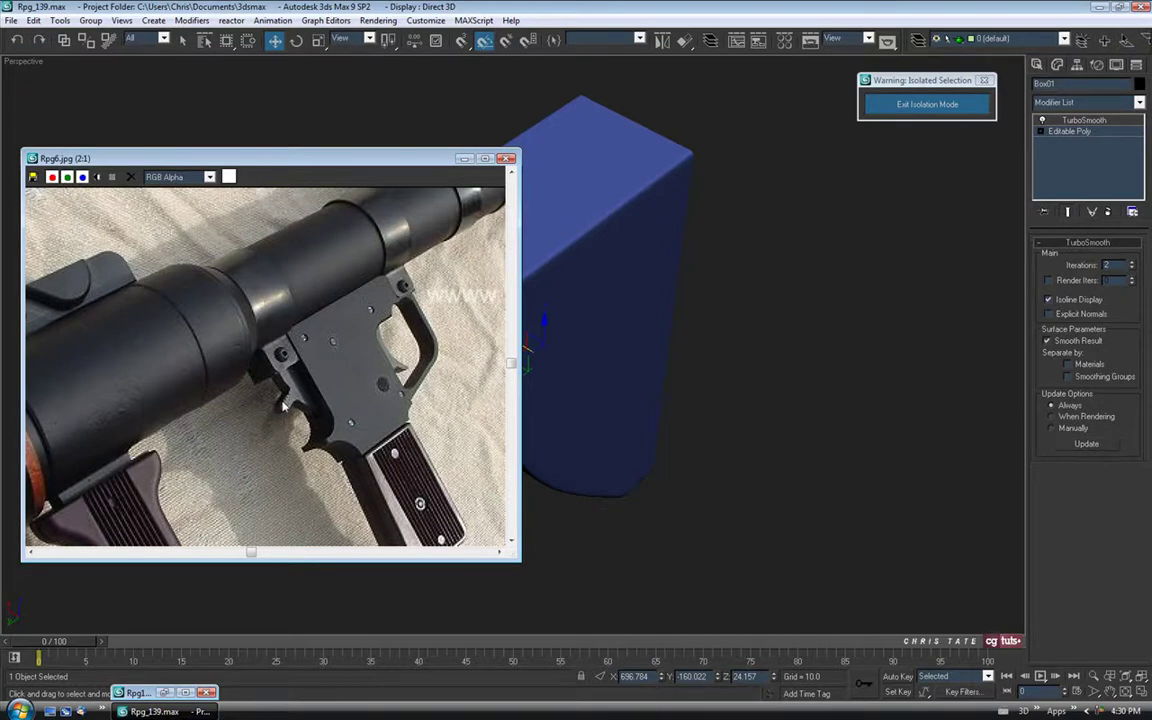
left_click(162, 693)
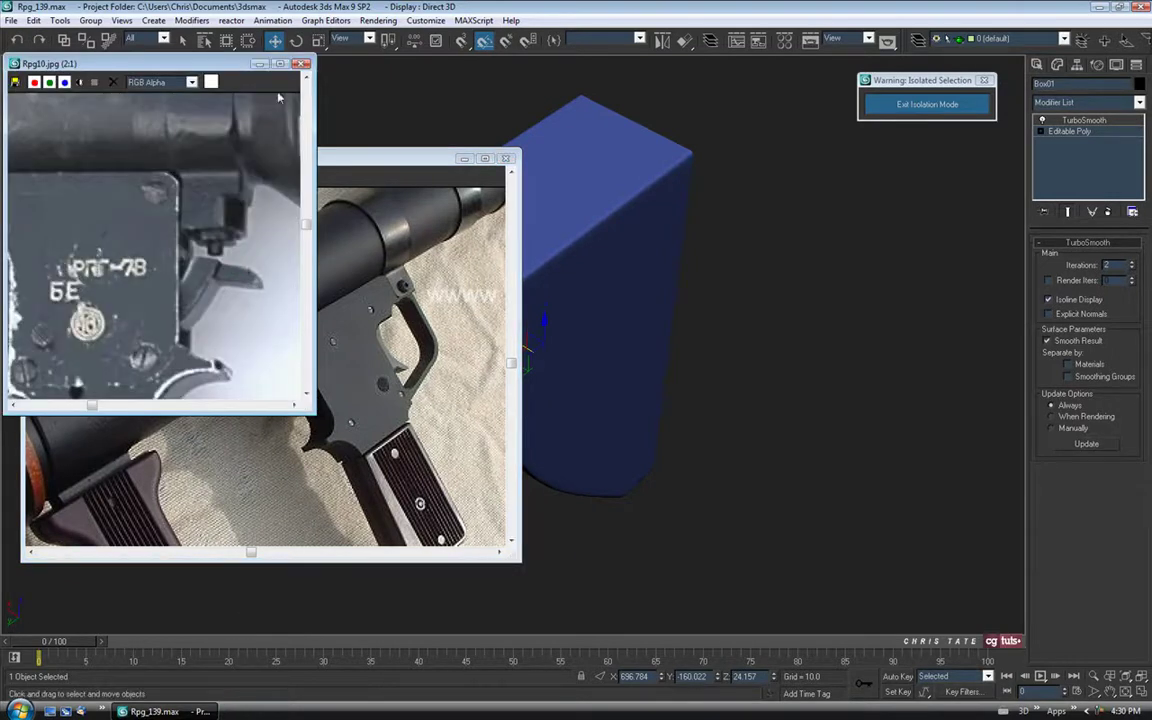
left_click(260, 65)
left_click(465, 159)
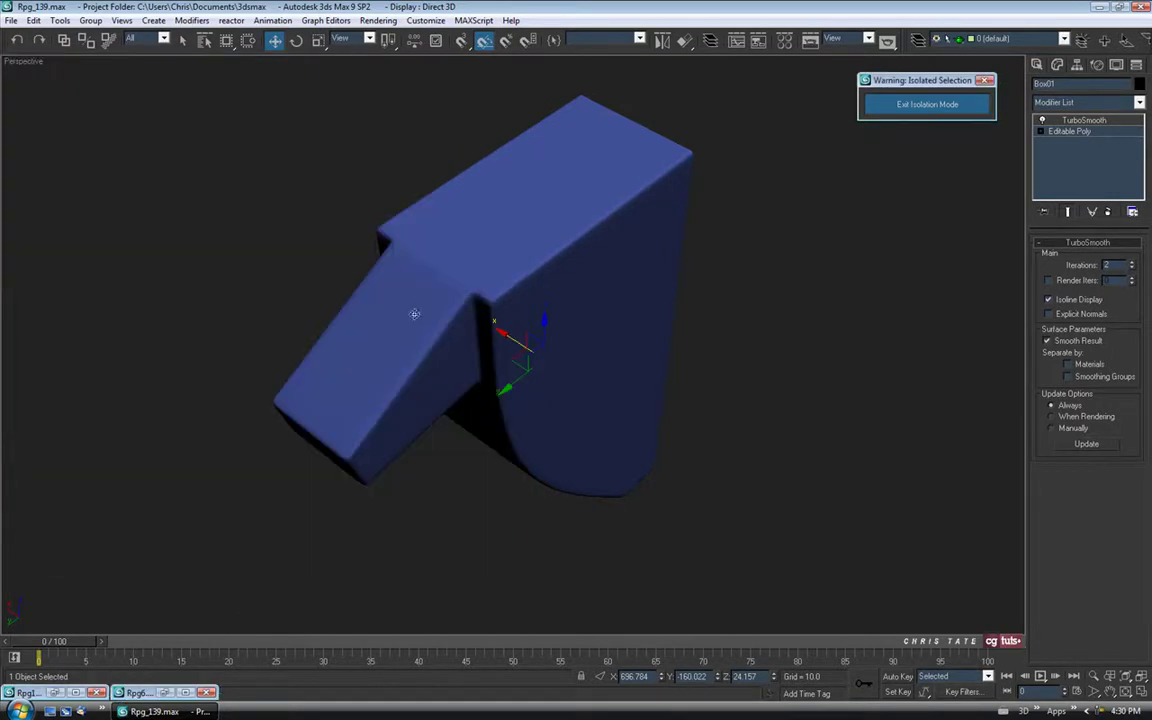
middle_click_drag(336, 421, 519, 338, "alt")
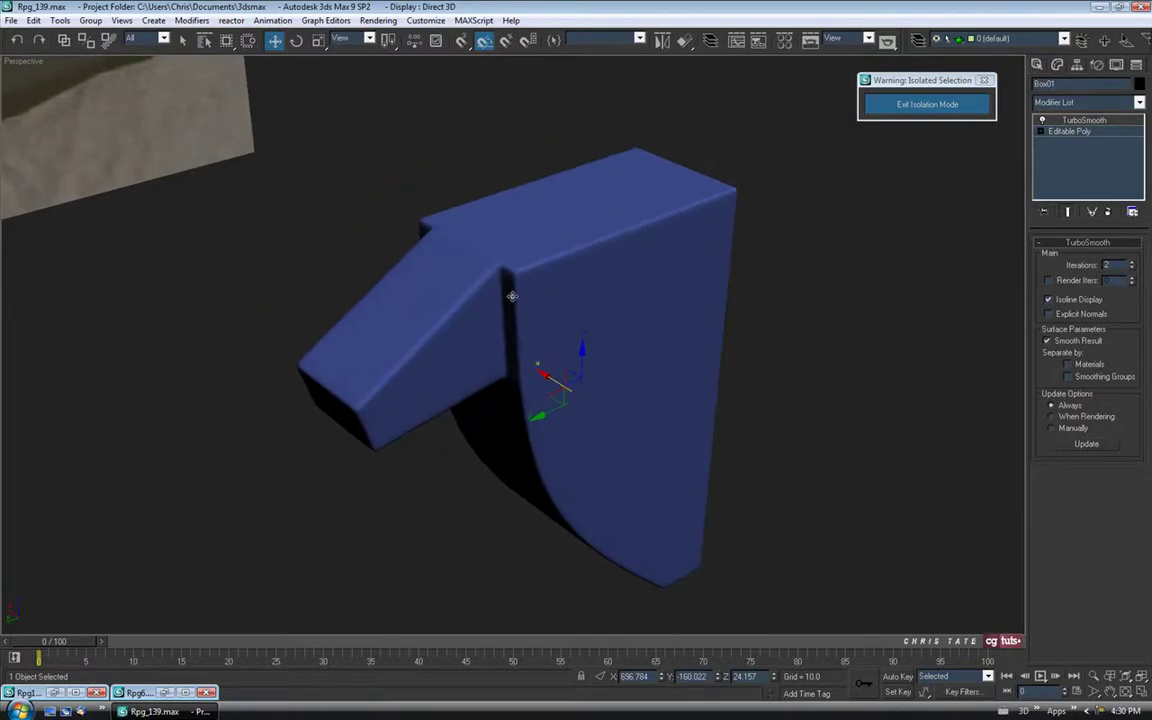
In the hammer's Editable Poly level, connect the ring of lengthwise spur edges with 10 segments, pinch 0 and slide 0.
left_click(1070, 132)
middle_click_drag(620, 320, 540, 324, "alt")
key("F4")
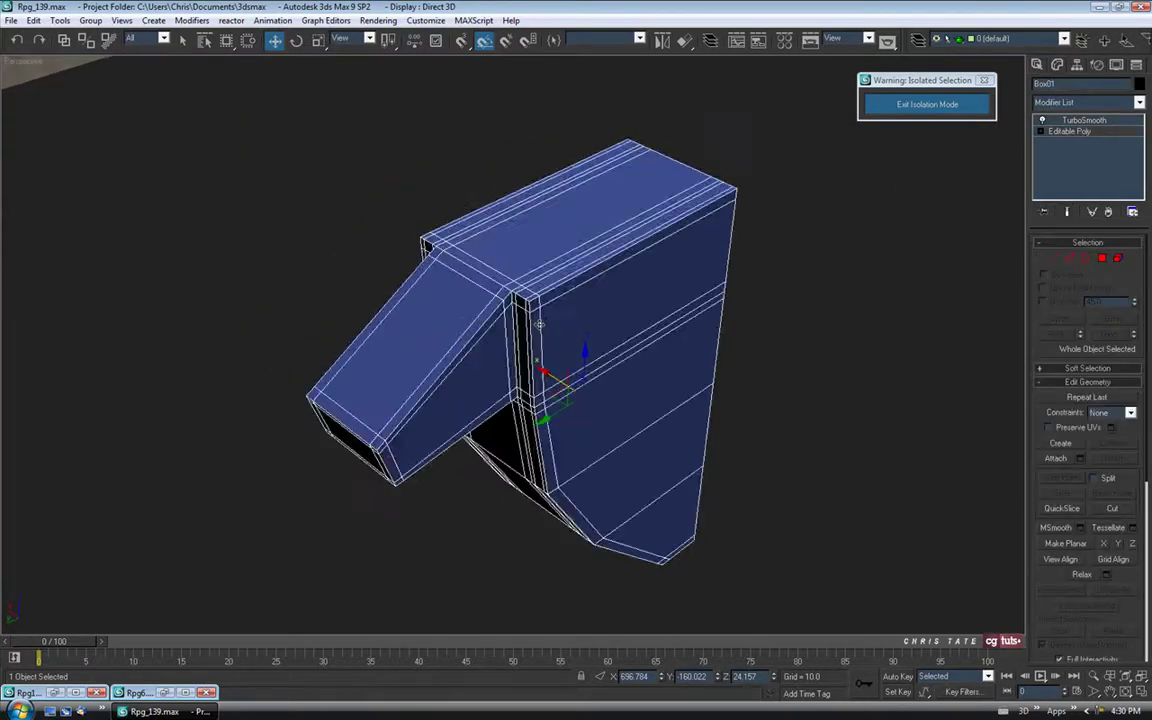
scroll(490, 292, "up", 5)
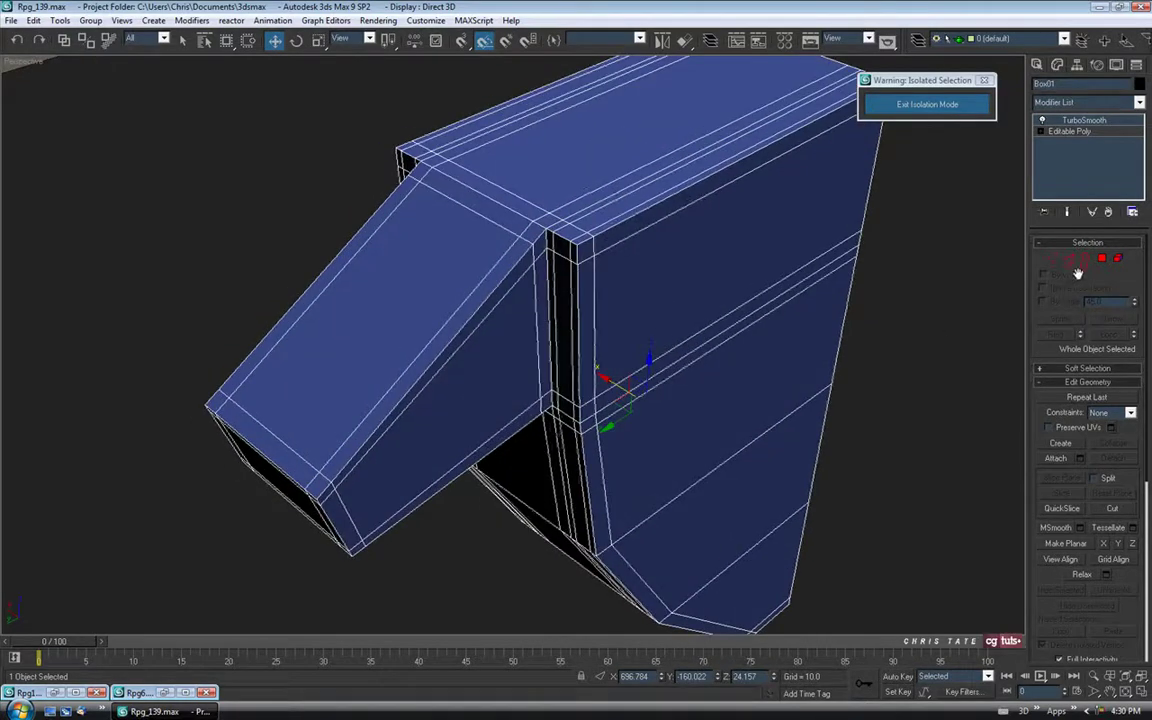
left_click(1069, 259)
left_click(432, 362)
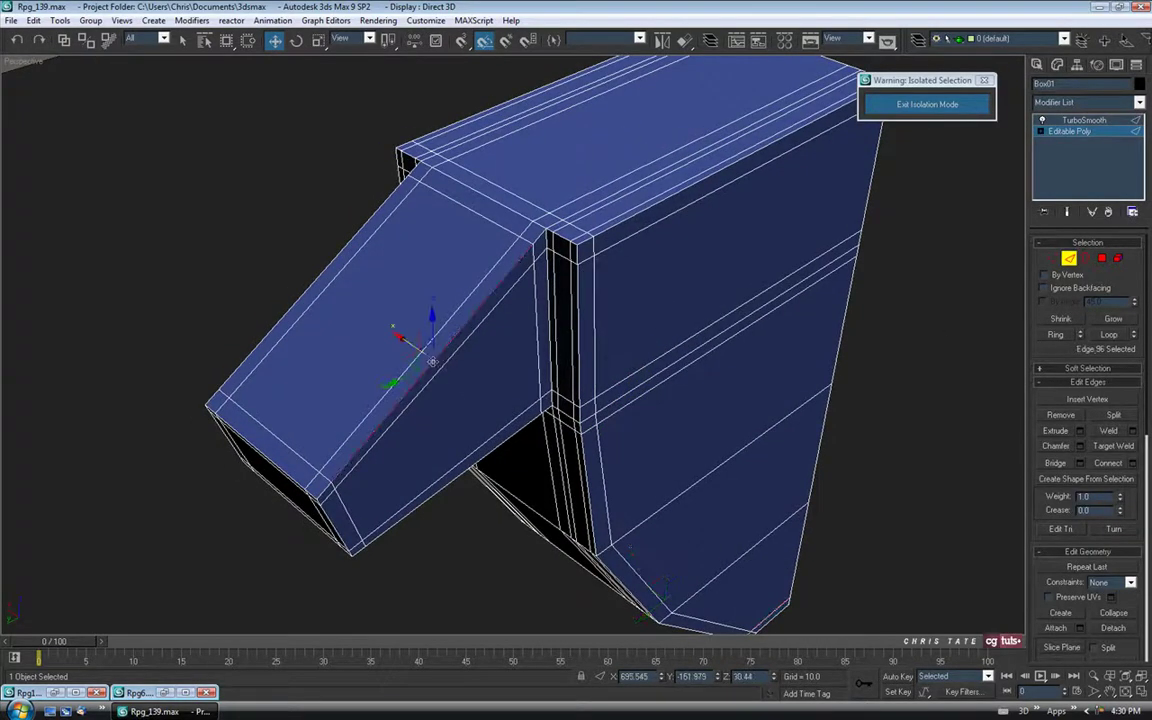
middle_click_drag(436, 378, 428, 370)
left_click(1055, 334)
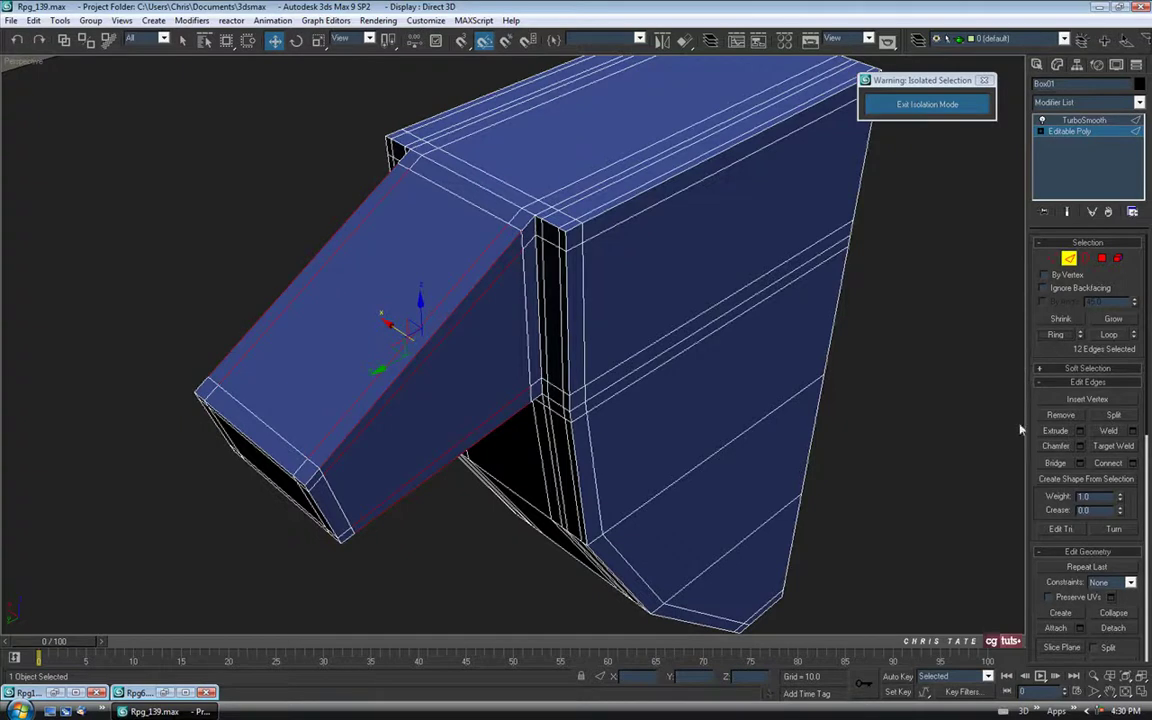
left_click(1134, 463)
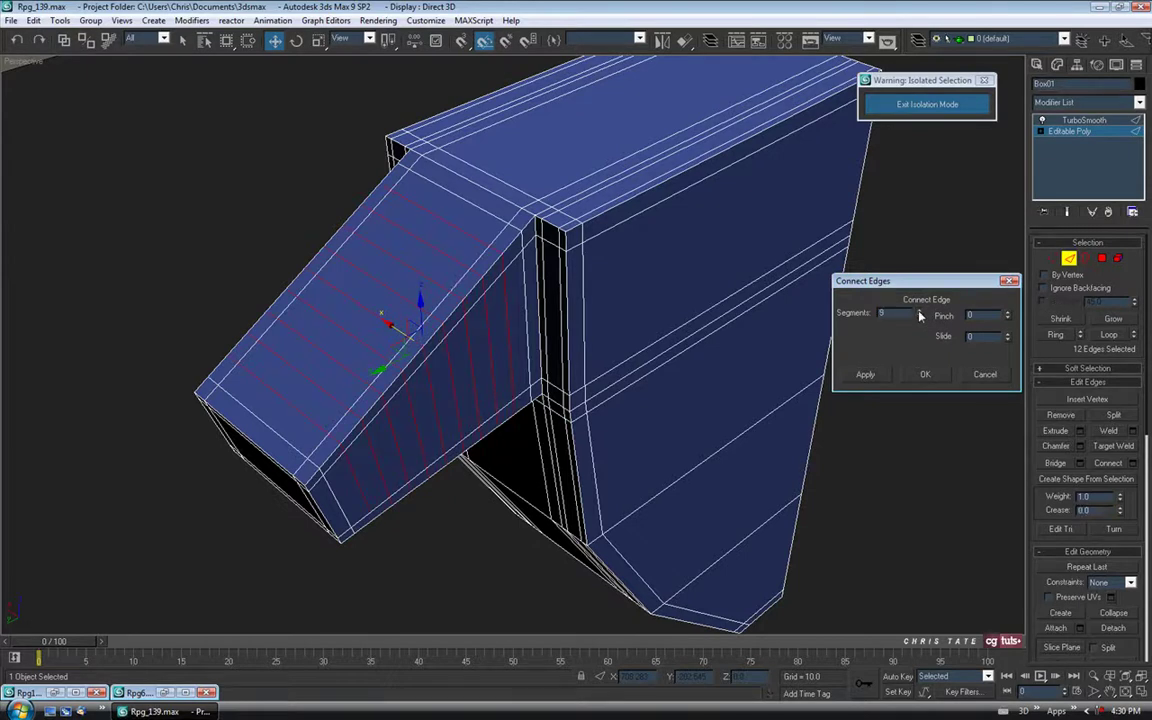
middle_click_drag(613, 336, 560, 366, "alt")
left_click(919, 312)
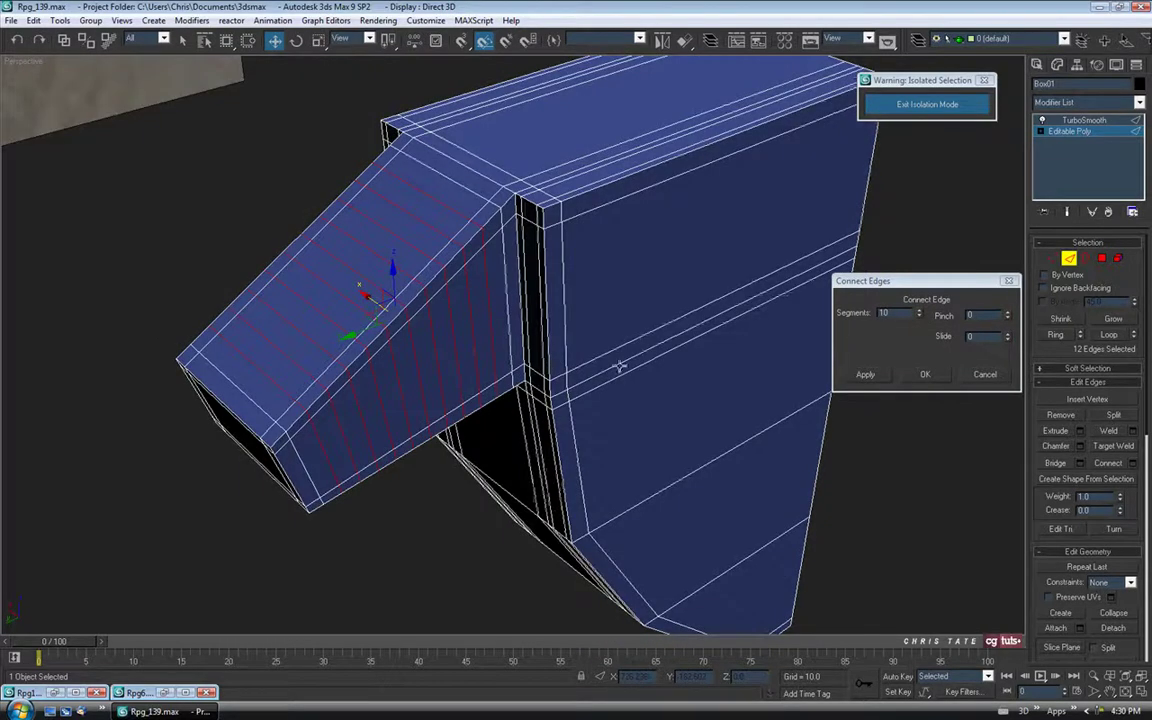
left_click(930, 377)
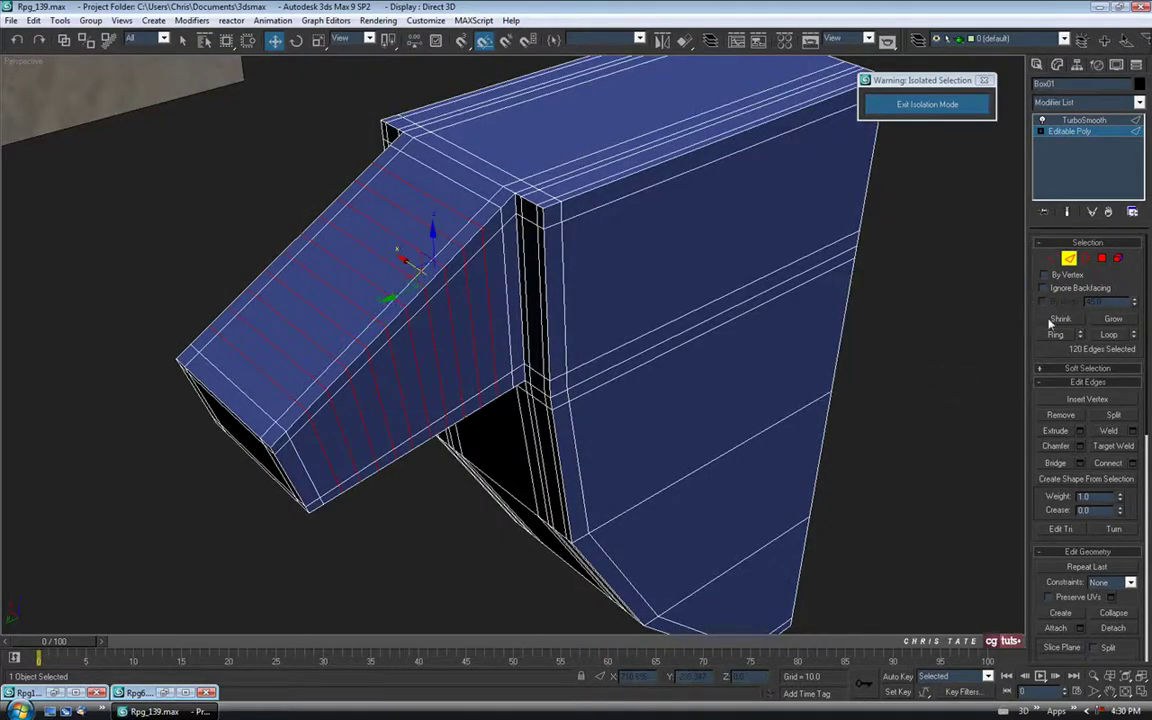
Chamfer the ten new edge loops around the spur by 0.15.
left_click(1080, 446)
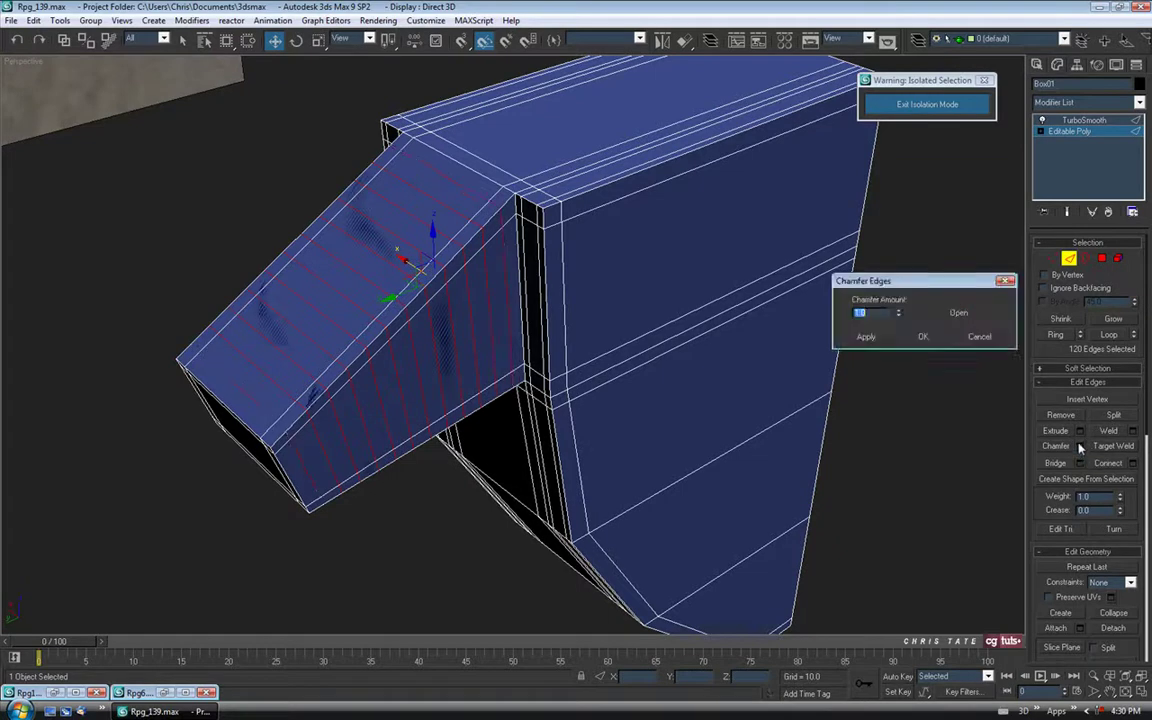
left_click_drag(901, 315, 889, 368)
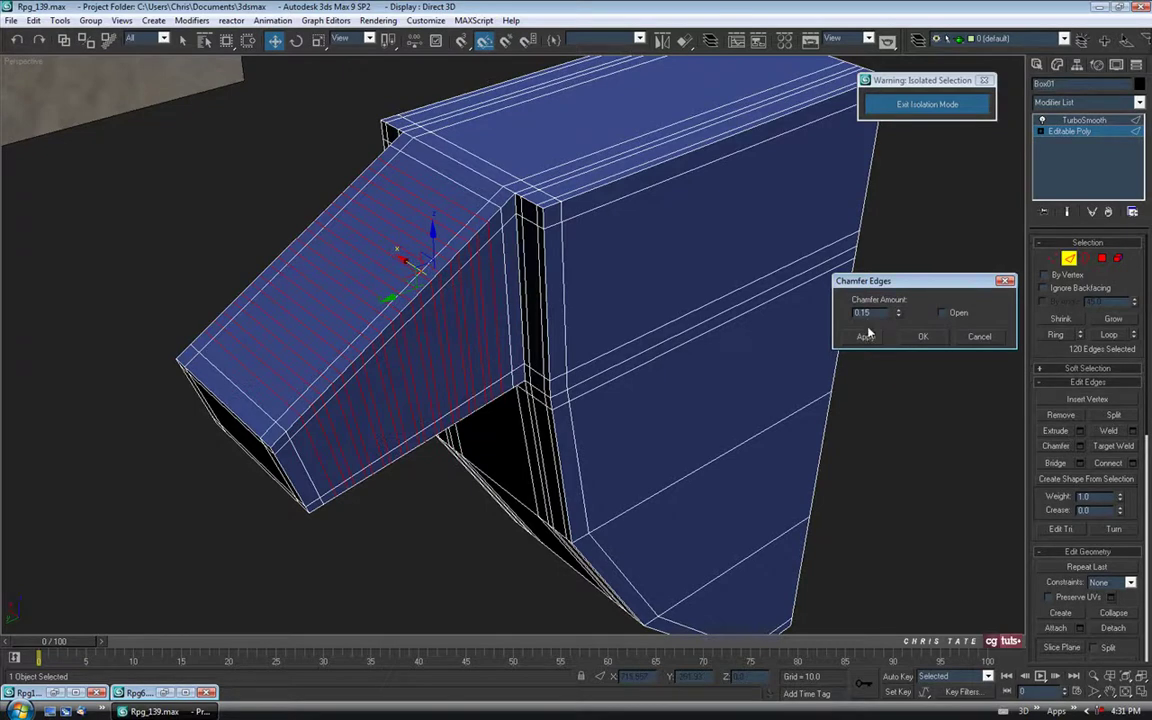
left_click(921, 338)
scroll(604, 342, "up", 6)
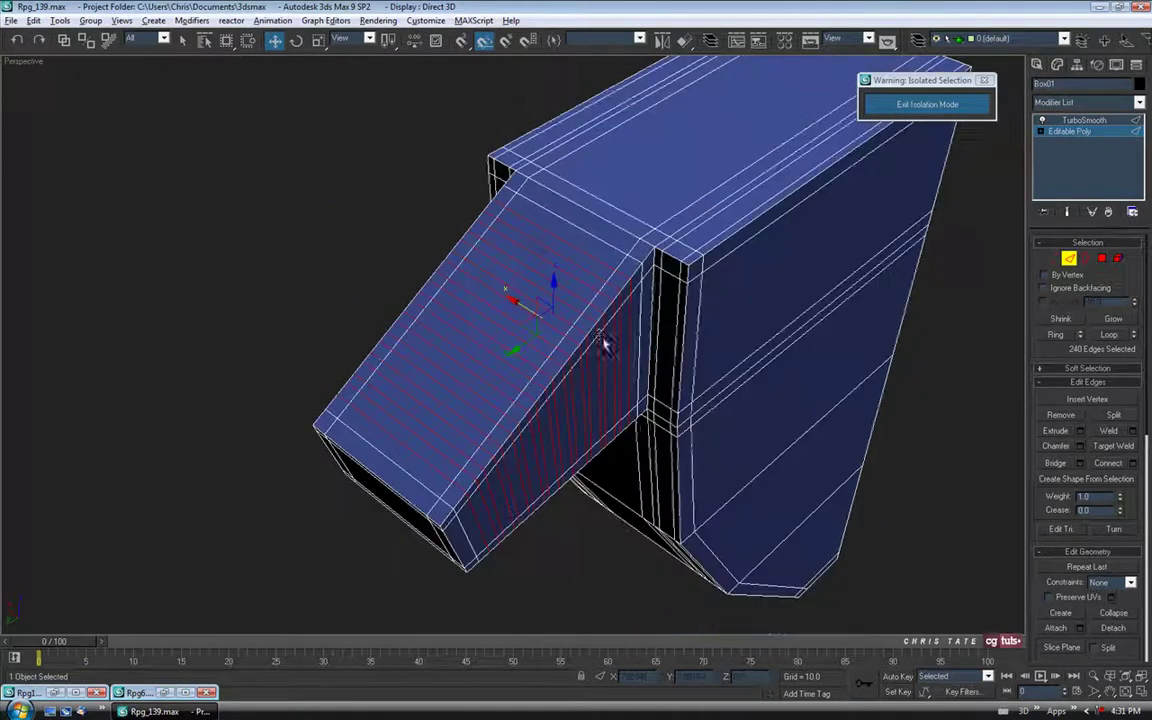
Select the ten narrow strips between the chamfered edge pairs on the spur's sloped upper face and inset them slightly with the Group type.
left_click(1101, 258)
middle_click_drag(651, 356, 594, 357)
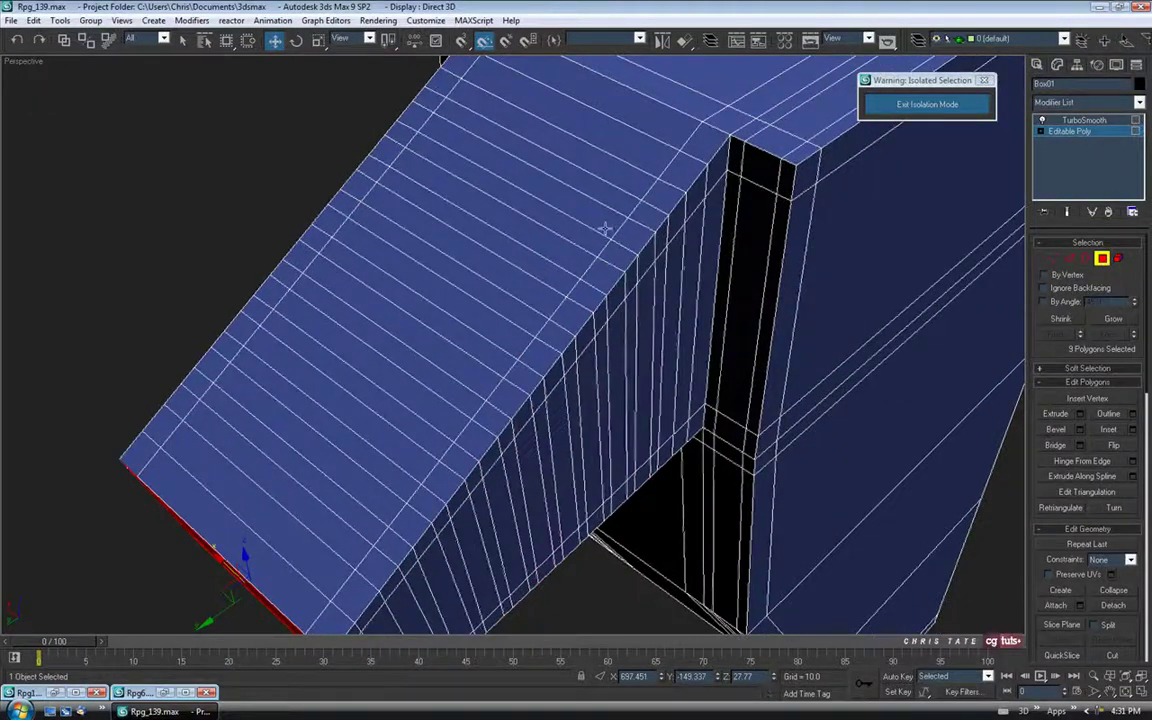
left_click(605, 179)
left_click(525, 192, "ctrl")
left_click(505, 230, "ctrl")
left_click(460, 262, "ctrl")
left_click(430, 305, "ctrl")
left_click(405, 332, "ctrl")
left_click(418, 420, "ctrl")
left_click(359, 393, "ctrl")
left_click(322, 431, "ctrl")
left_click(291, 463, "ctrl")
middle_click_drag(556, 352, 723, 302, "alt")
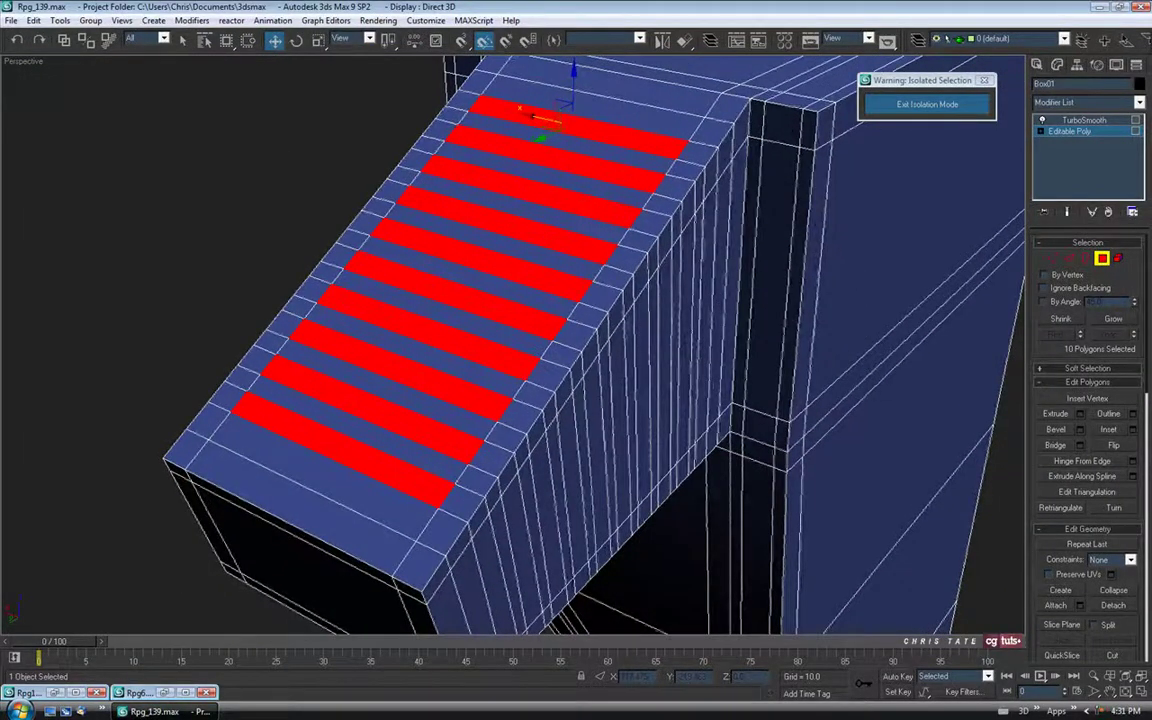
left_click(1134, 430)
left_click_drag(991, 318, 992, 381)
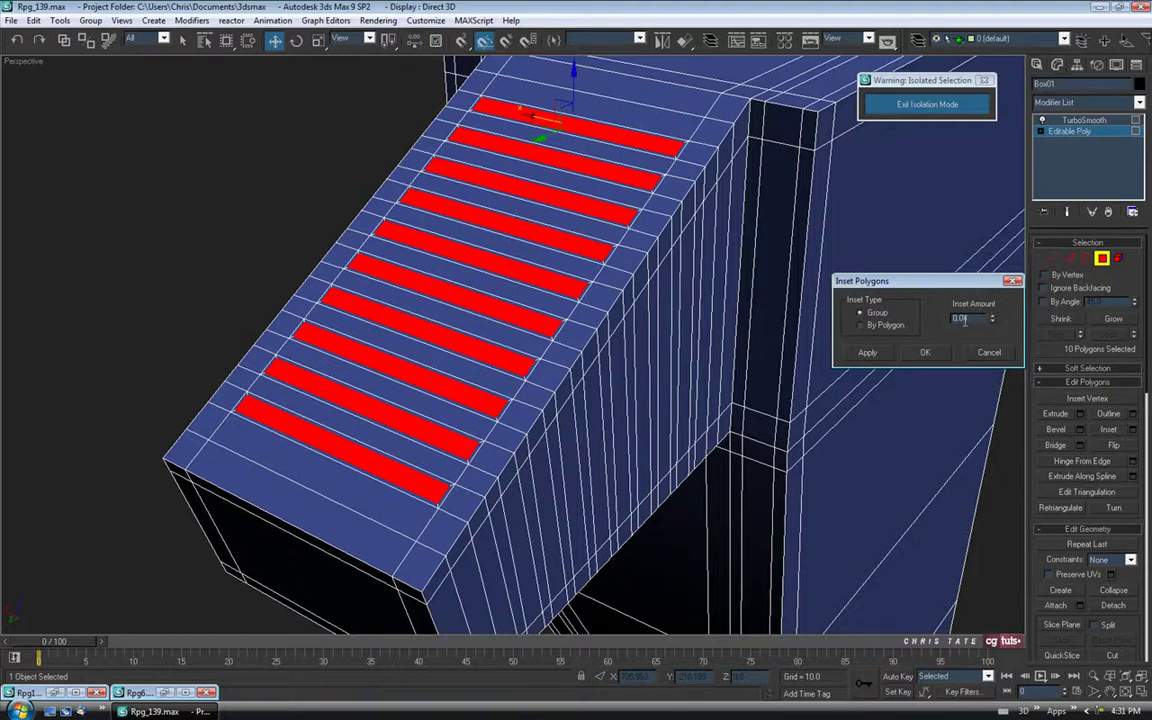
left_click(930, 357)
scroll(715, 345, "up", 1)
scroll(715, 345, "down", 1)
middle_click_drag(715, 345, 686, 337, "alt")
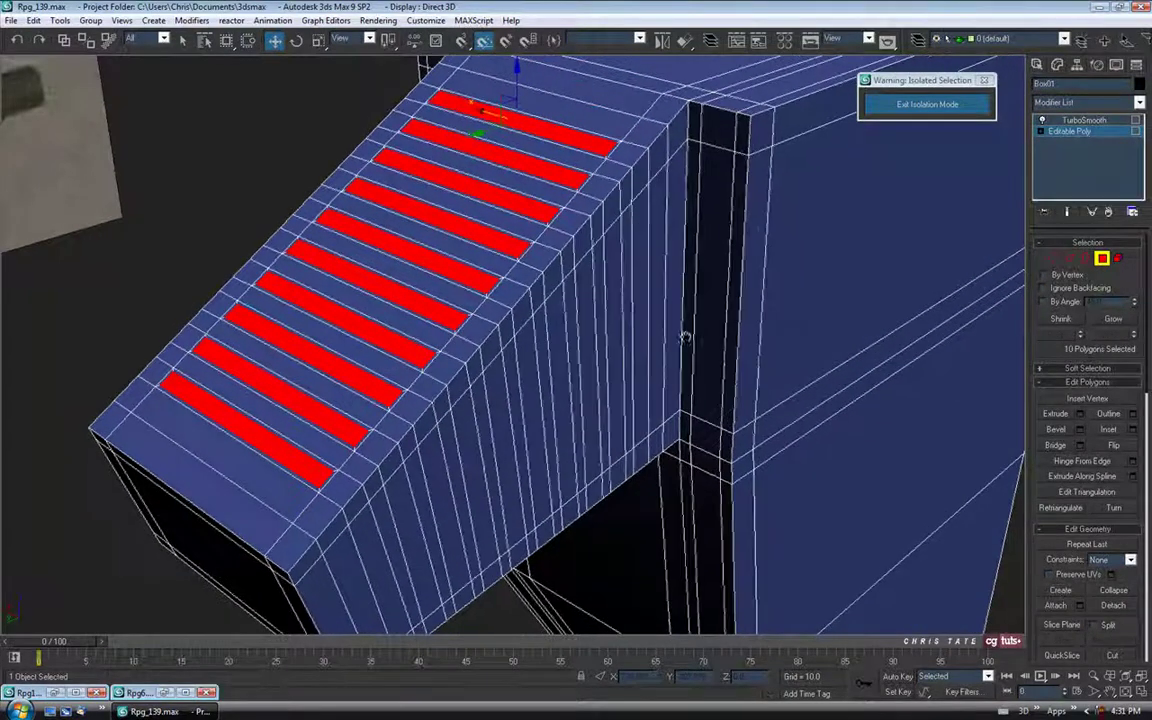
Extrude the ten inset strips on the spur by Local Normal with a height of 0.25 to form raised grip ridges.
left_click(1080, 414)
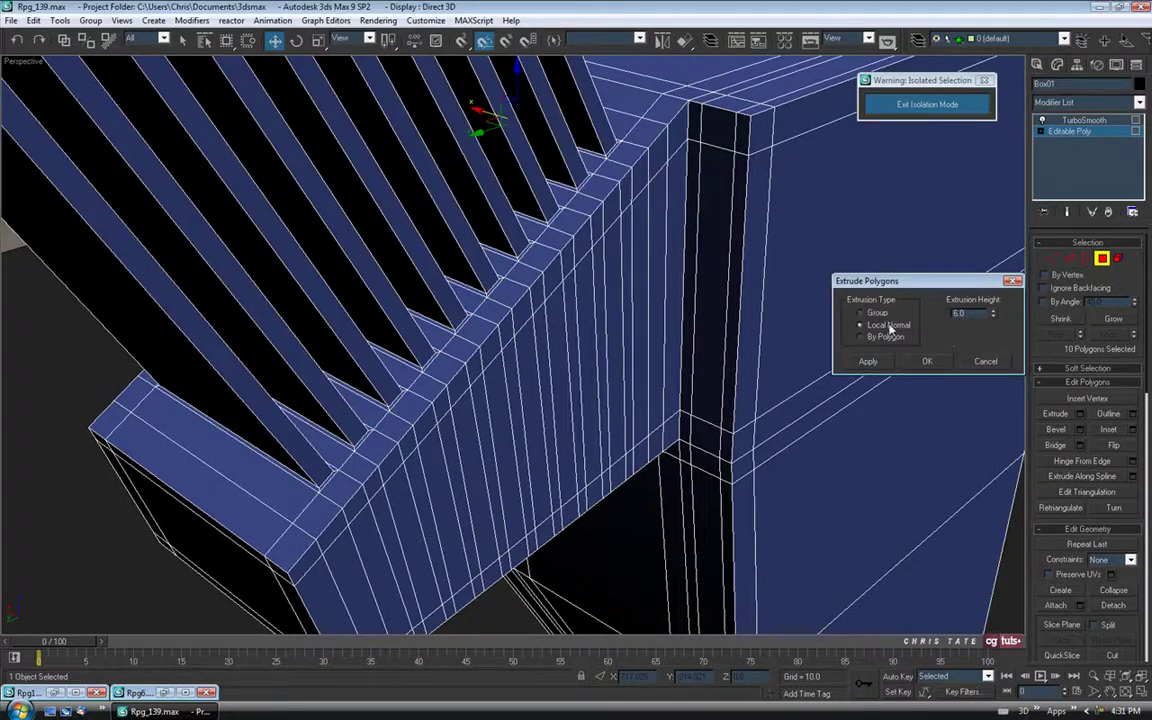
left_click_drag(994, 318, 994, 381)
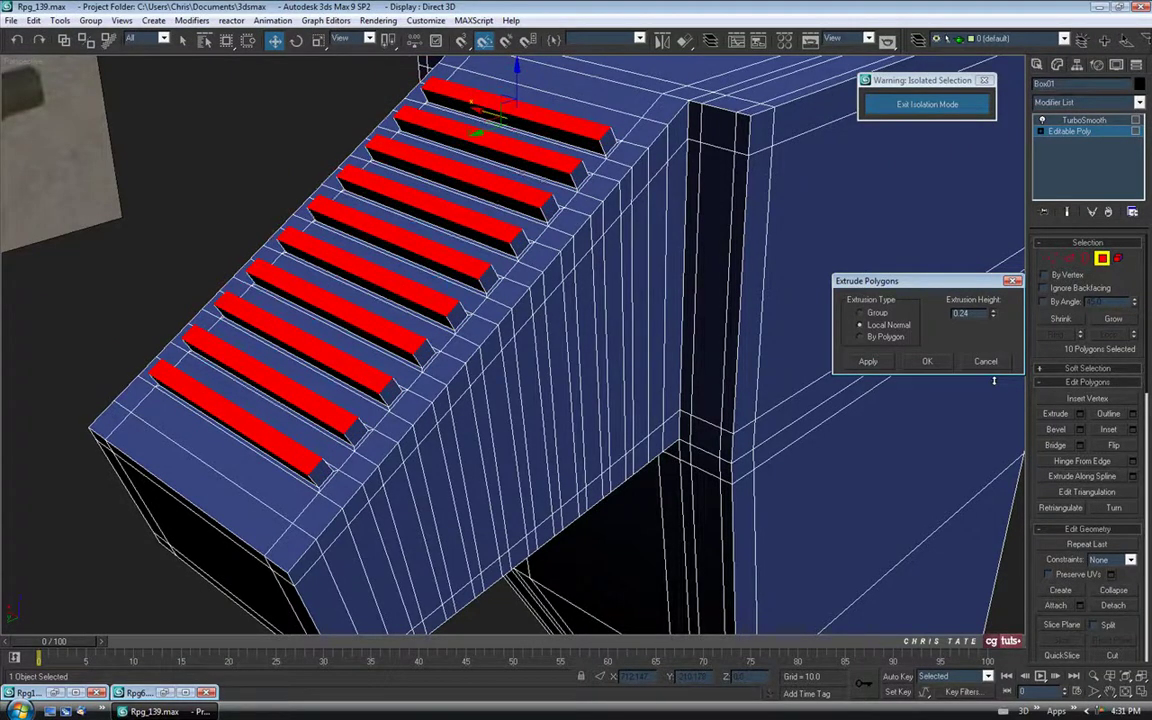
left_click(995, 314)
mouse_move(605, 296)
middle_mouse_down("alt")
mouse_move(578, 278)
mouse_move(599, 303)
middle_mouse_up("alt")
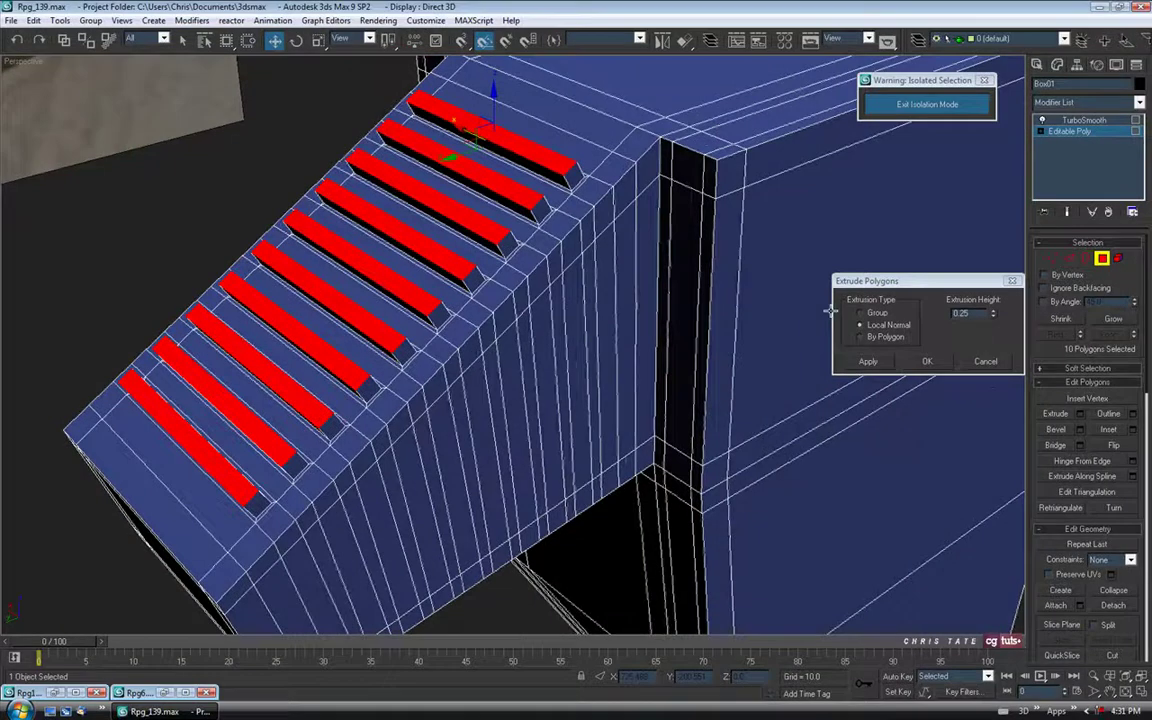
left_click(927, 362)
middle_click_drag(927, 362, 650, 304, "alt")
scroll(716, 269, "up", 4)
scroll(650, 305, "down", 8)
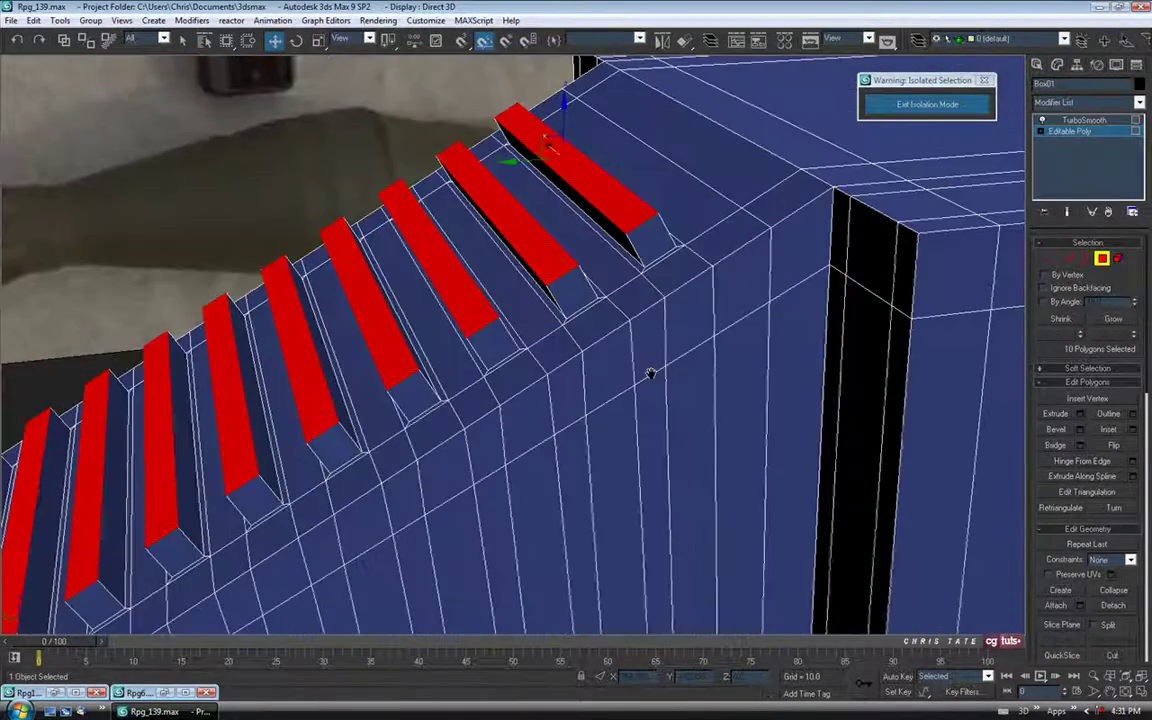
In edge mode, select one upright corner edge at the near end of each of the ten raised ridges on the spur.
left_click(1075, 263)
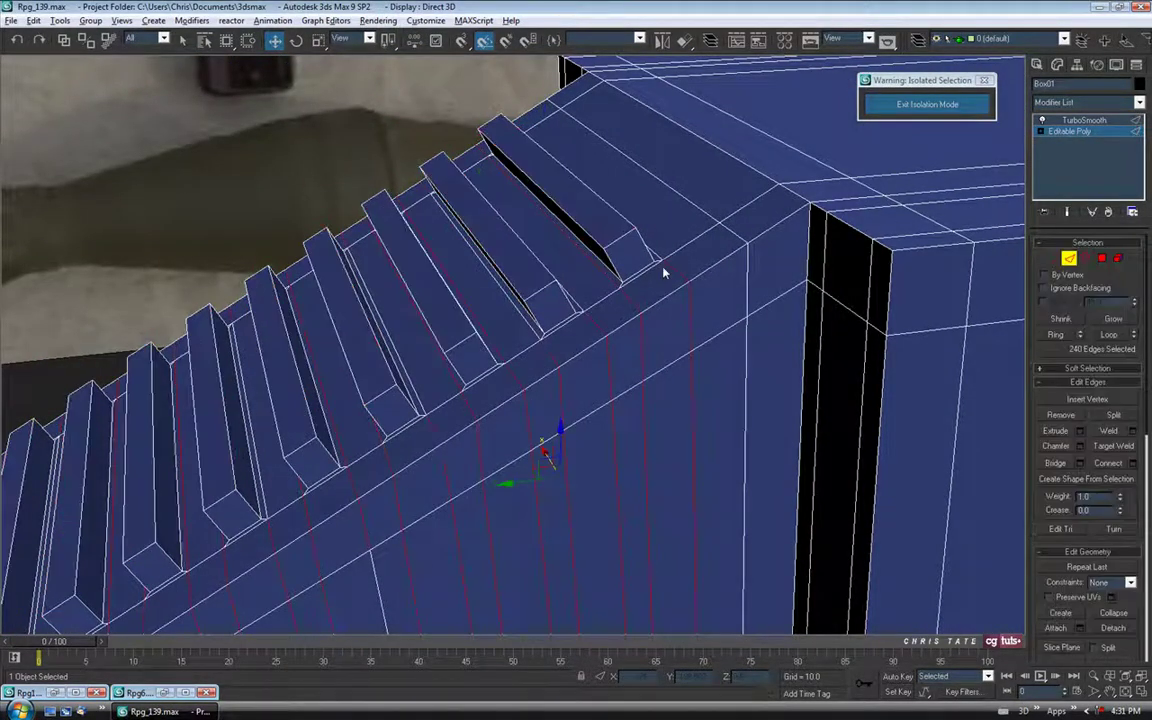
middle_click_drag(663, 270, 700, 226, "alt")
left_click(702, 127)
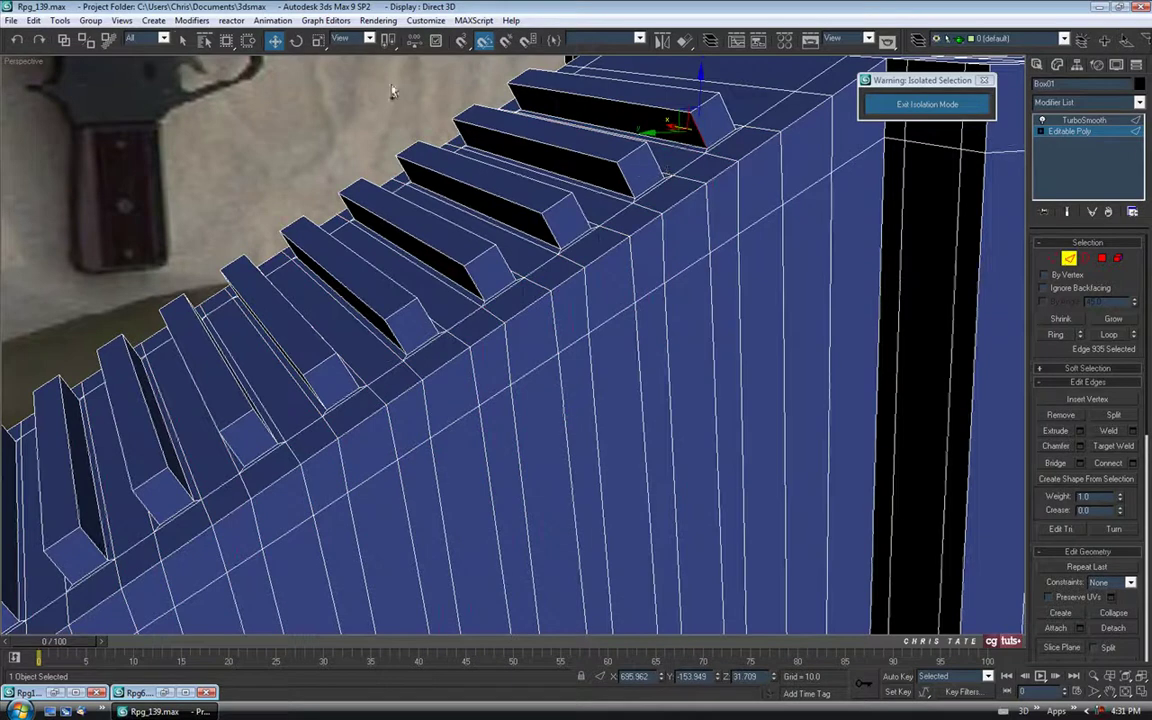
left_click(183, 40)
left_click(625, 180, "ctrl")
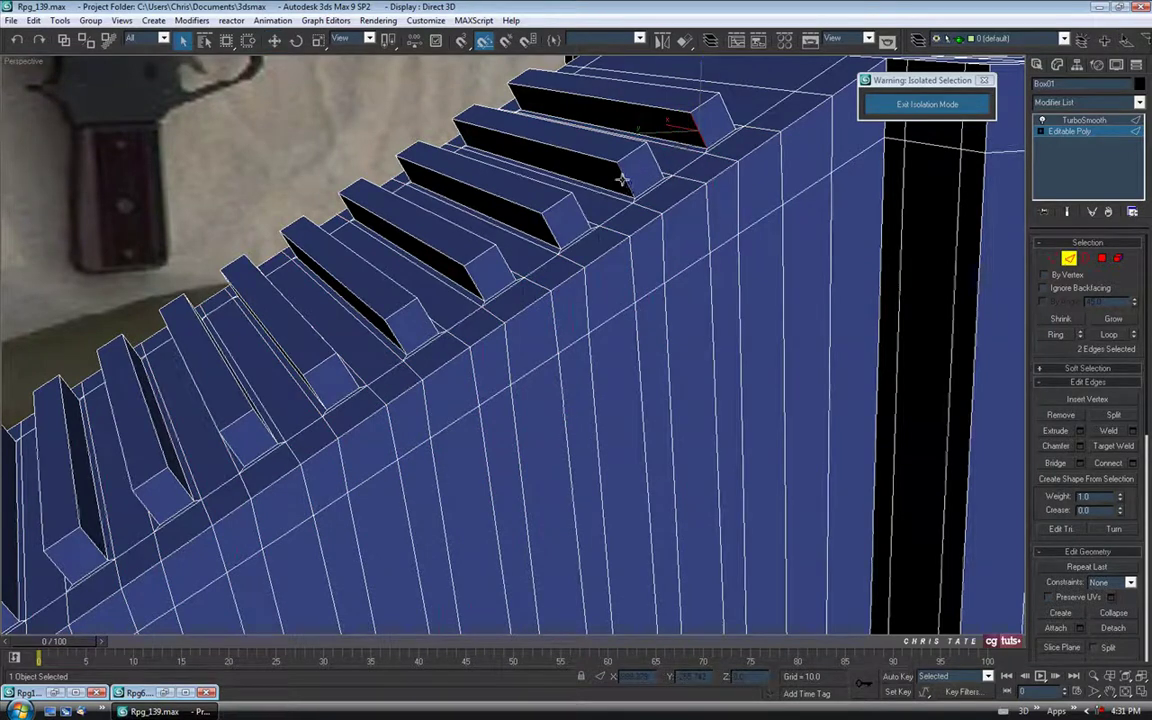
left_click(552, 233, "ctrl")
left_click(475, 283, "ctrl")
left_click(402, 342, "ctrl")
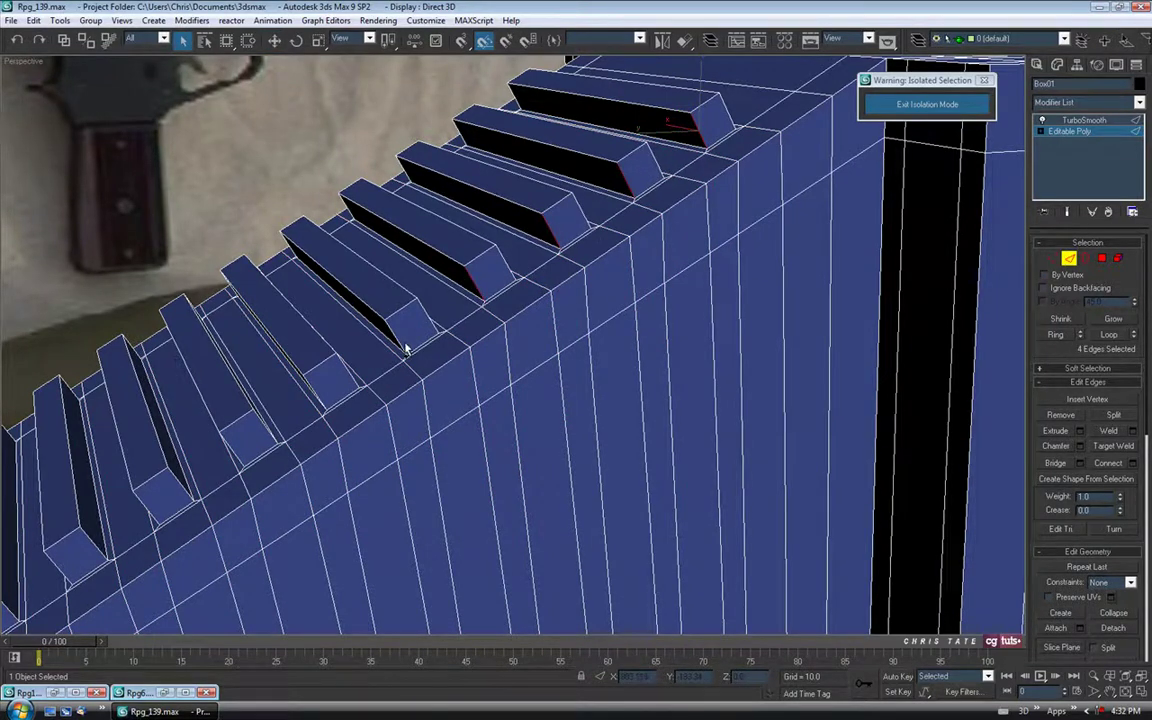
middle_click_drag(321, 429, 463, 288, "alt")
left_click(434, 289, "ctrl")
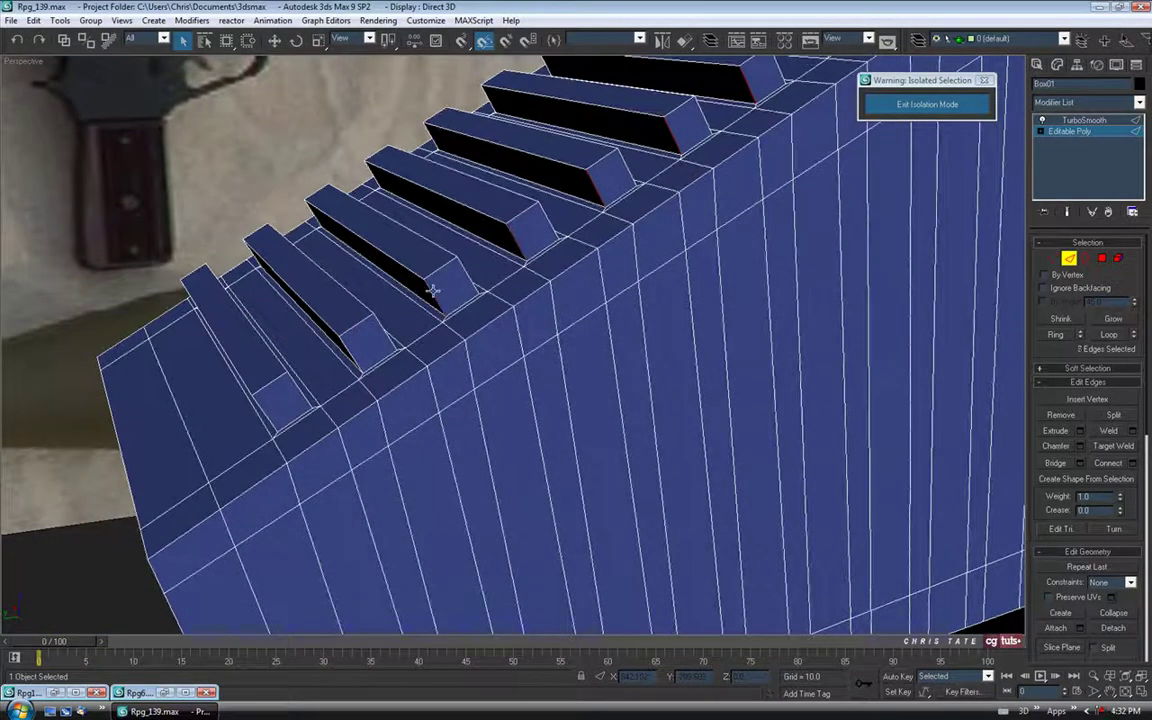
left_click(346, 349, "ctrl")
left_click(297, 386, "ctrl")
middle_click_drag(355, 408, 455, 317, "alt")
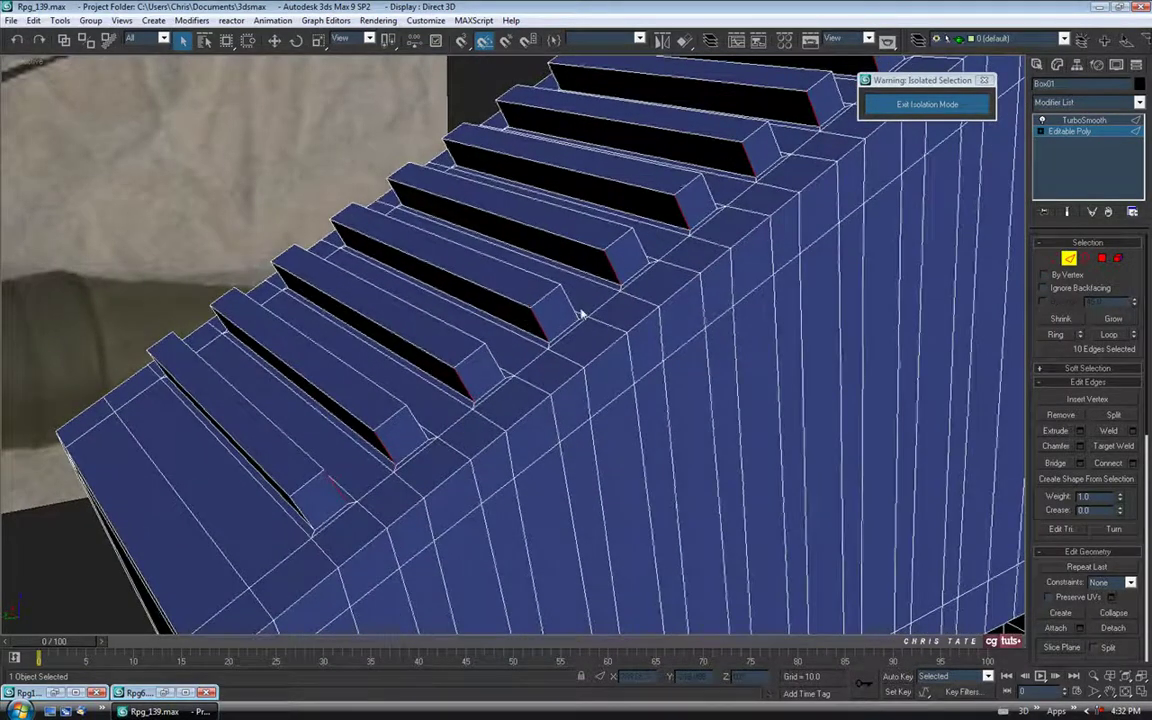
middle_click_drag(582, 314, 528, 338, "alt")
Expand the selection to the ring around each ridge and connect the edges with 2 segments and a pinch of 65.
left_click(1052, 337)
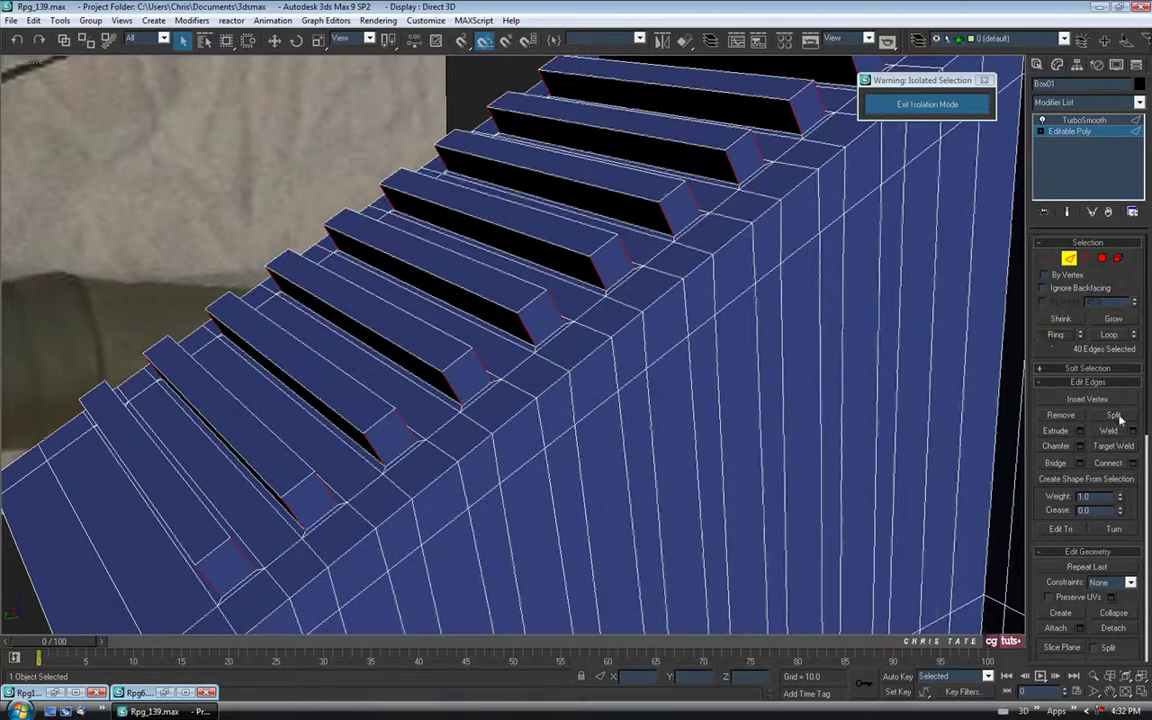
left_click(1133, 463)
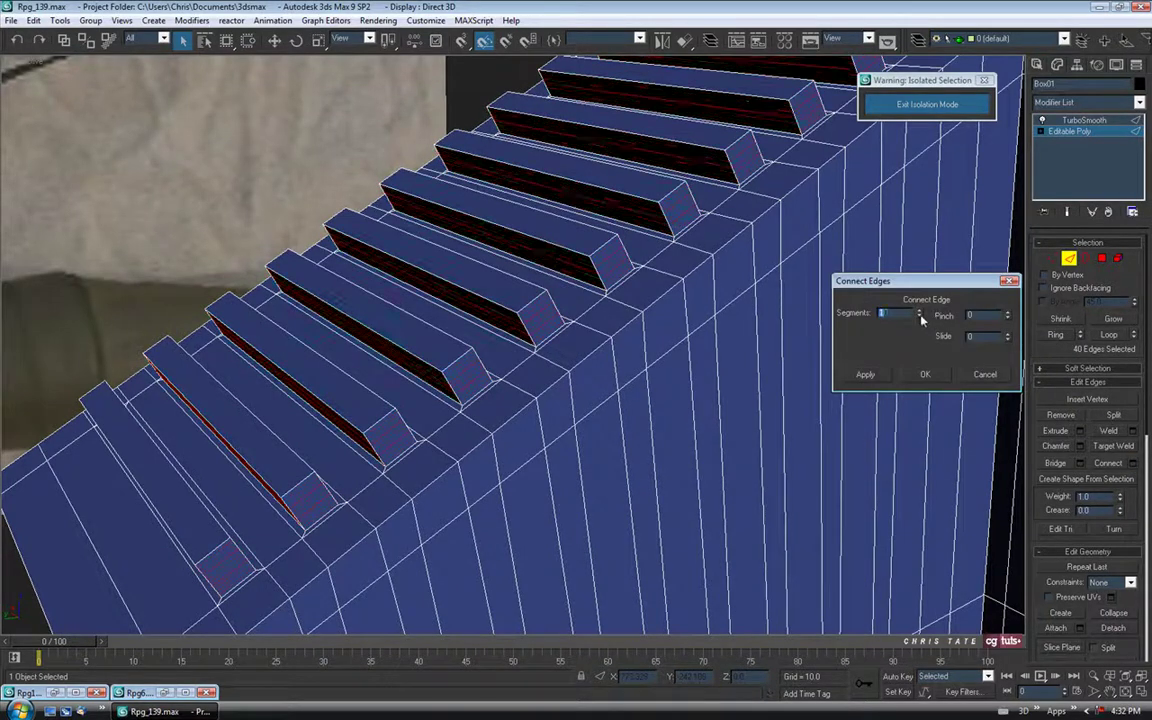
left_click_drag(1007, 298, 1006, 216)
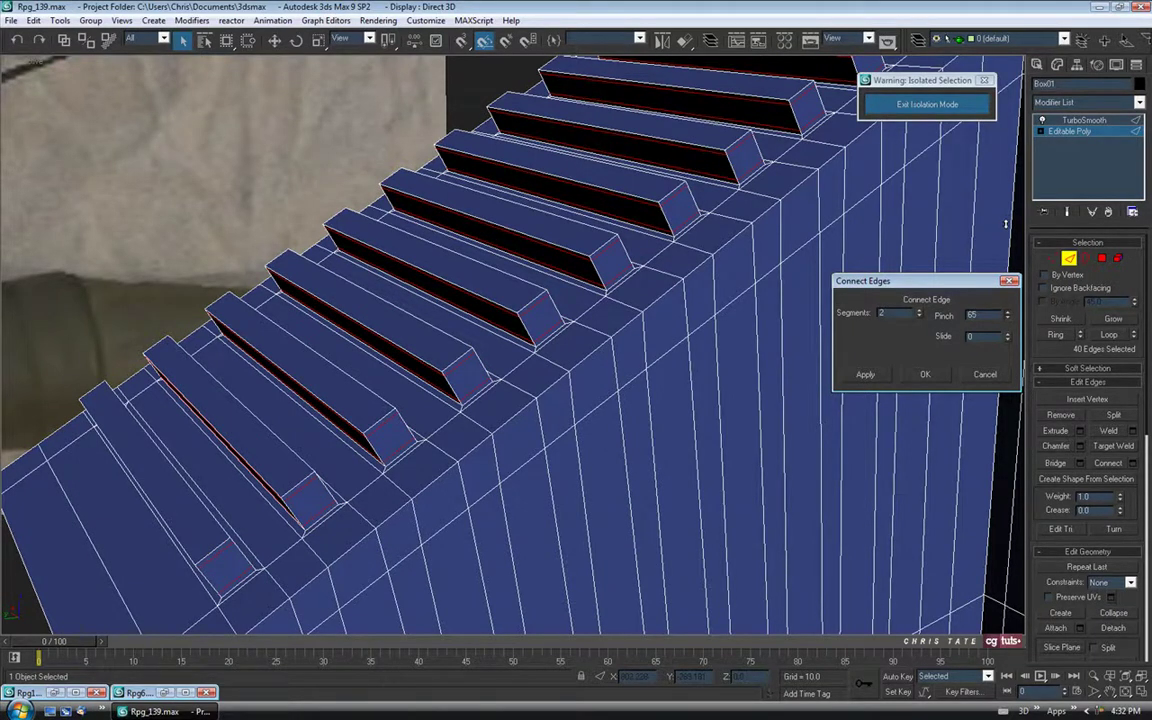
left_click(922, 379)
scroll(674, 333, "down", 5)
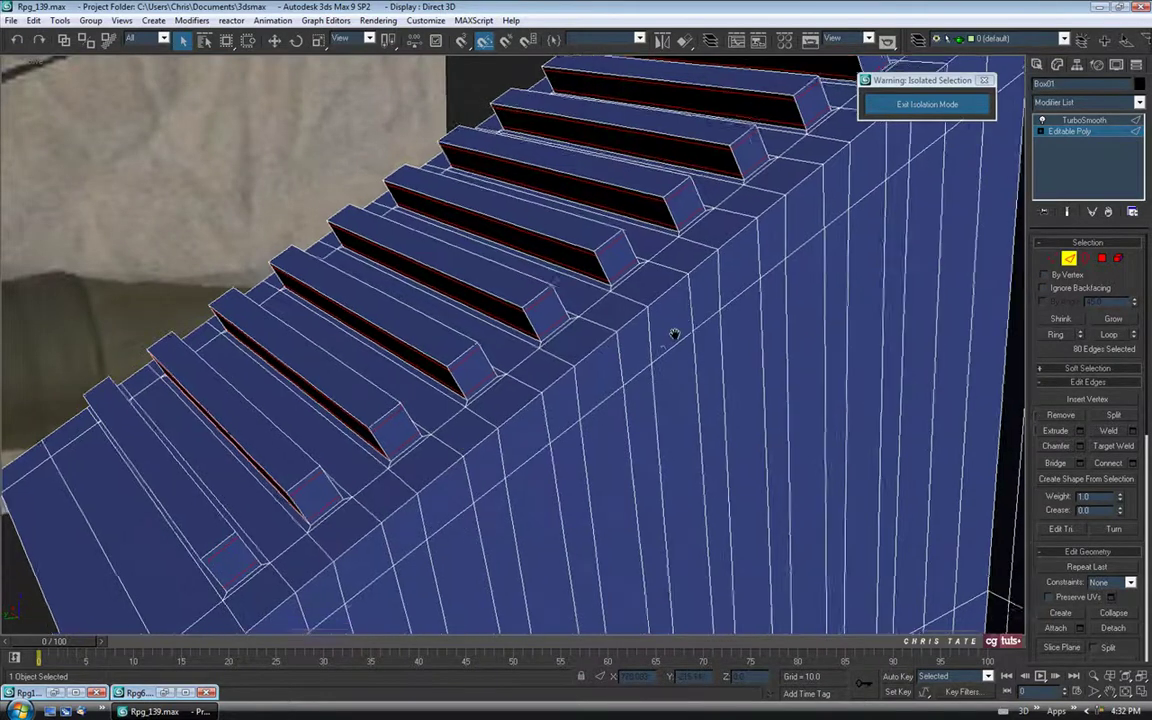
middle_click_drag(674, 328, 612, 232, "alt")
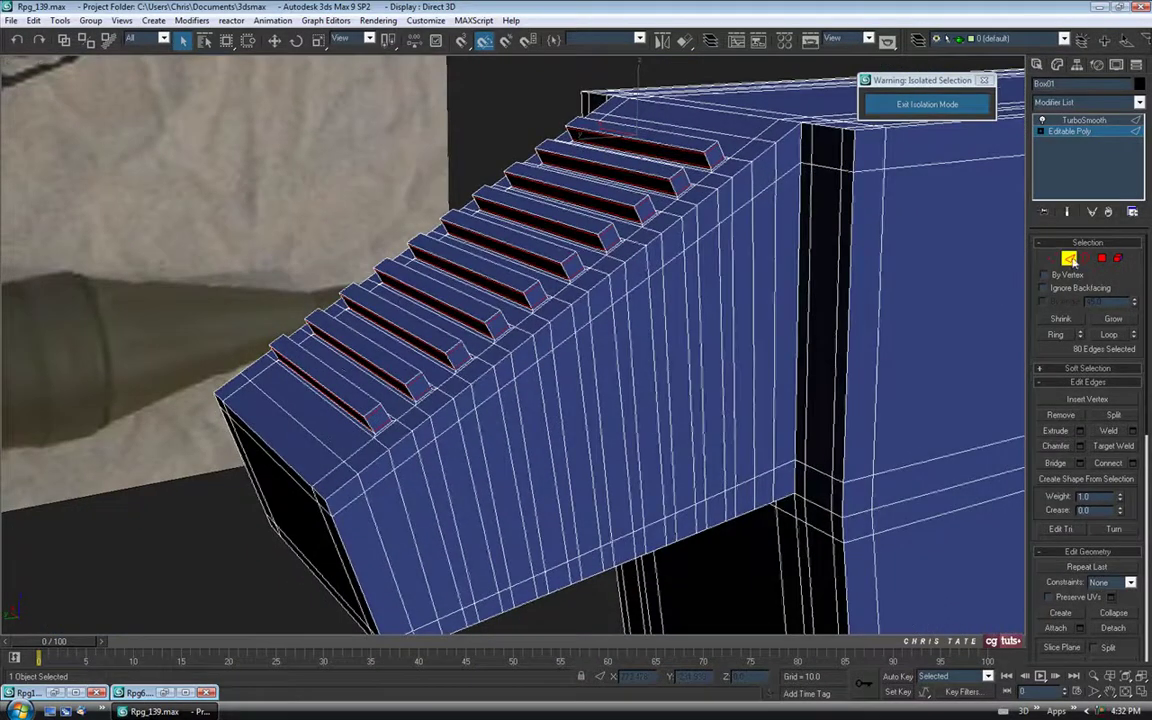
Preview the TurboSmooth result on the spur, with and without edged faces, to examine how the ridges smooth.
left_click(1069, 259)
middle_click_drag(944, 273, 831, 301, "alt")
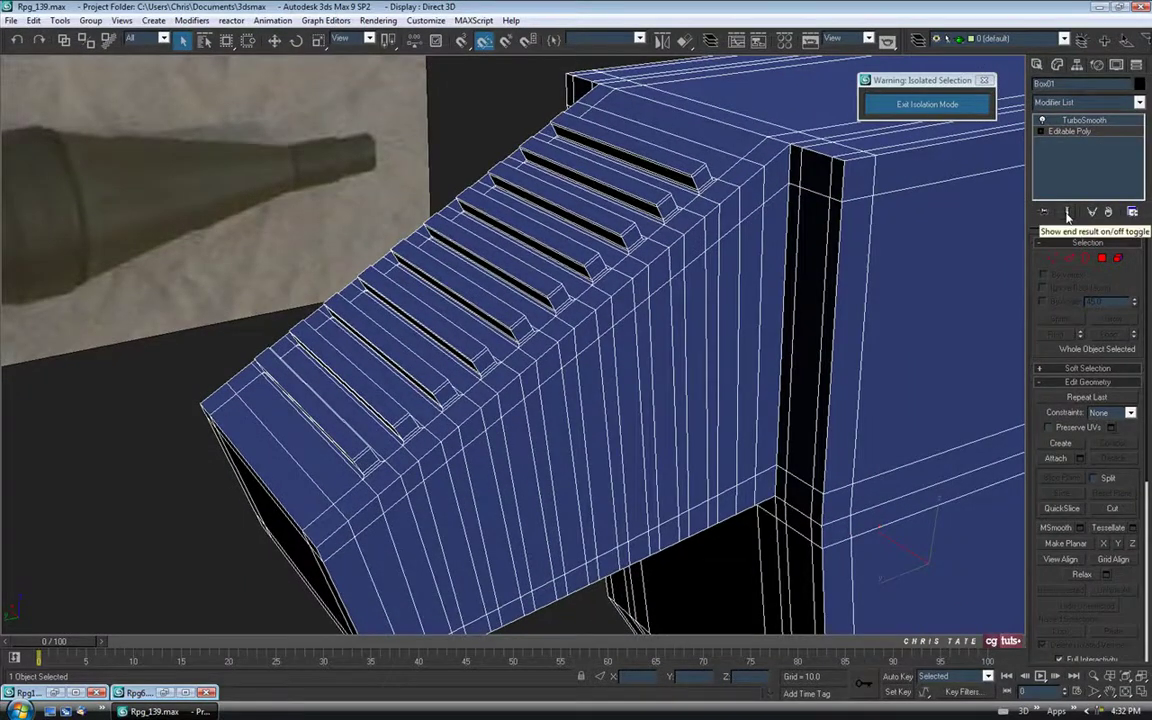
left_click(1068, 214)
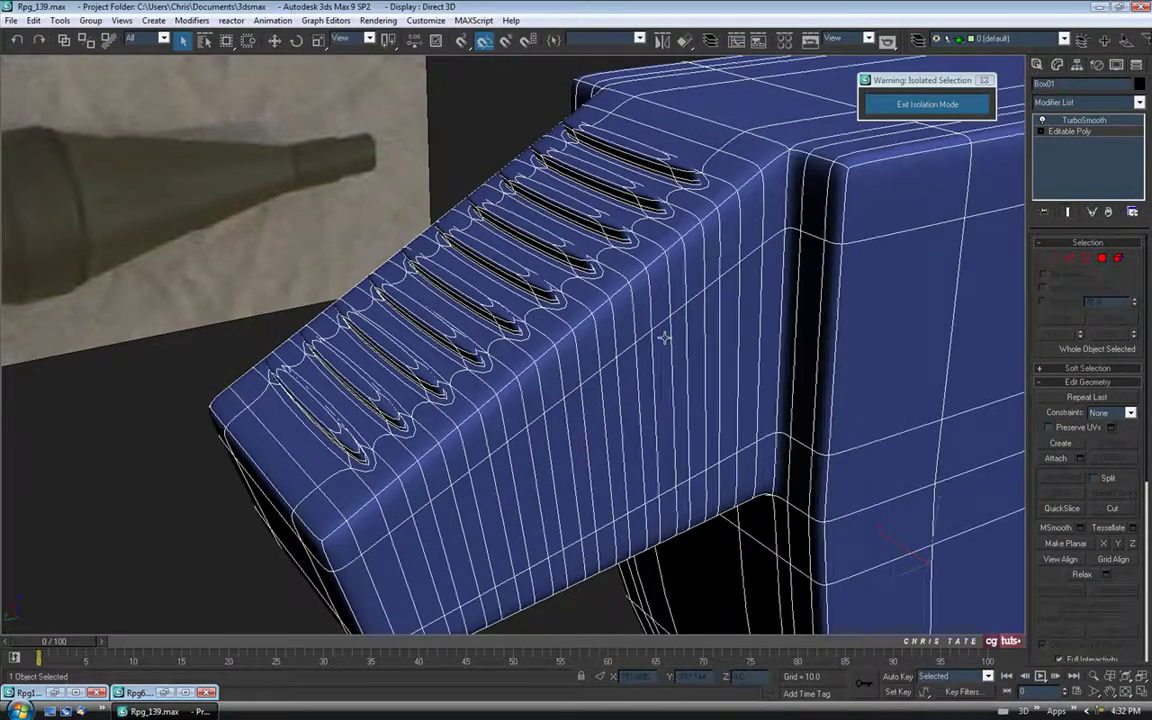
key("F4")
mouse_move(654, 345)
middle_mouse_down("alt")
mouse_move(760, 392)
mouse_move(779, 327)
mouse_move(675, 303)
mouse_move(671, 352)
mouse_move(530, 350)
mouse_move(529, 376)
mouse_move(615, 378)
mouse_move(676, 357)
mouse_move(658, 357)
mouse_move(643, 301)
mouse_move(638, 342)
middle_mouse_up("alt")
scroll(675, 351, "up", 3)
key("F4")
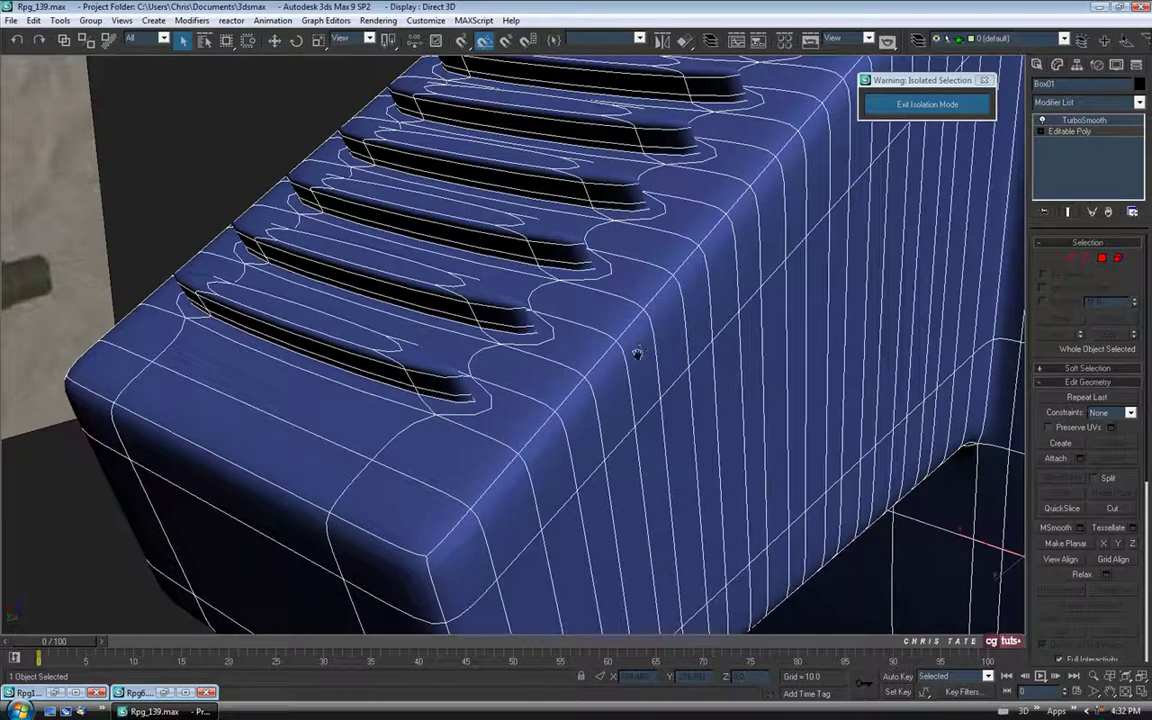
left_click(1067, 212)
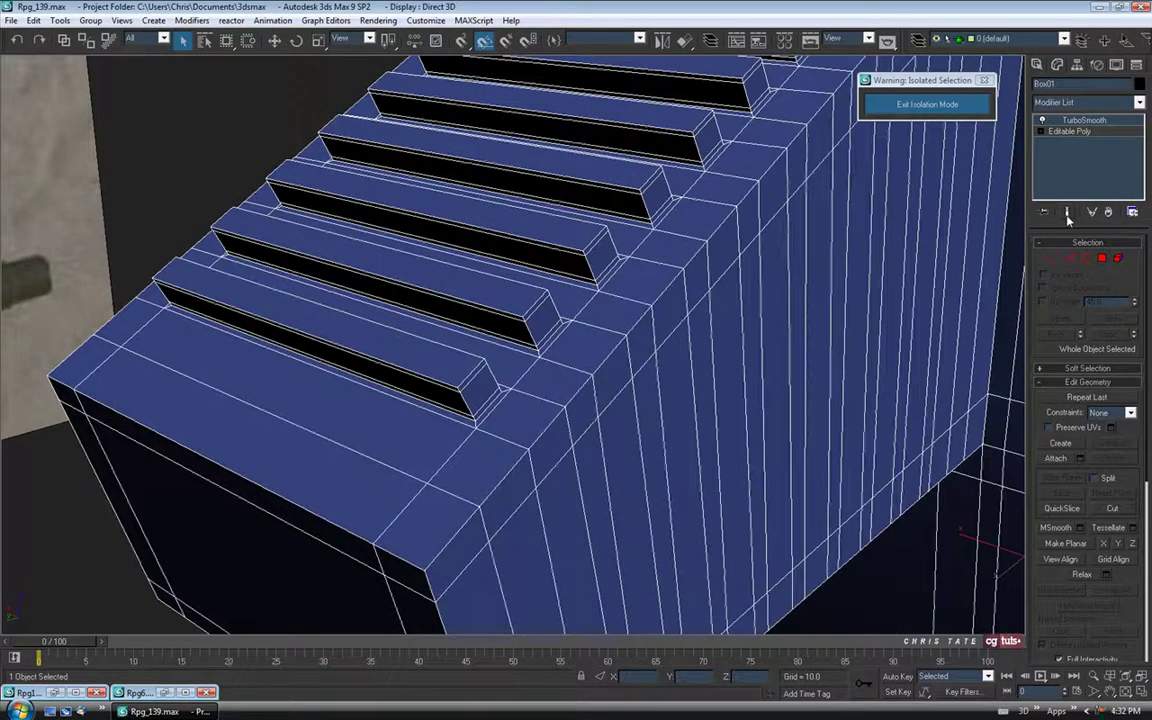
middle_click_drag(761, 311, 668, 375, "alt")
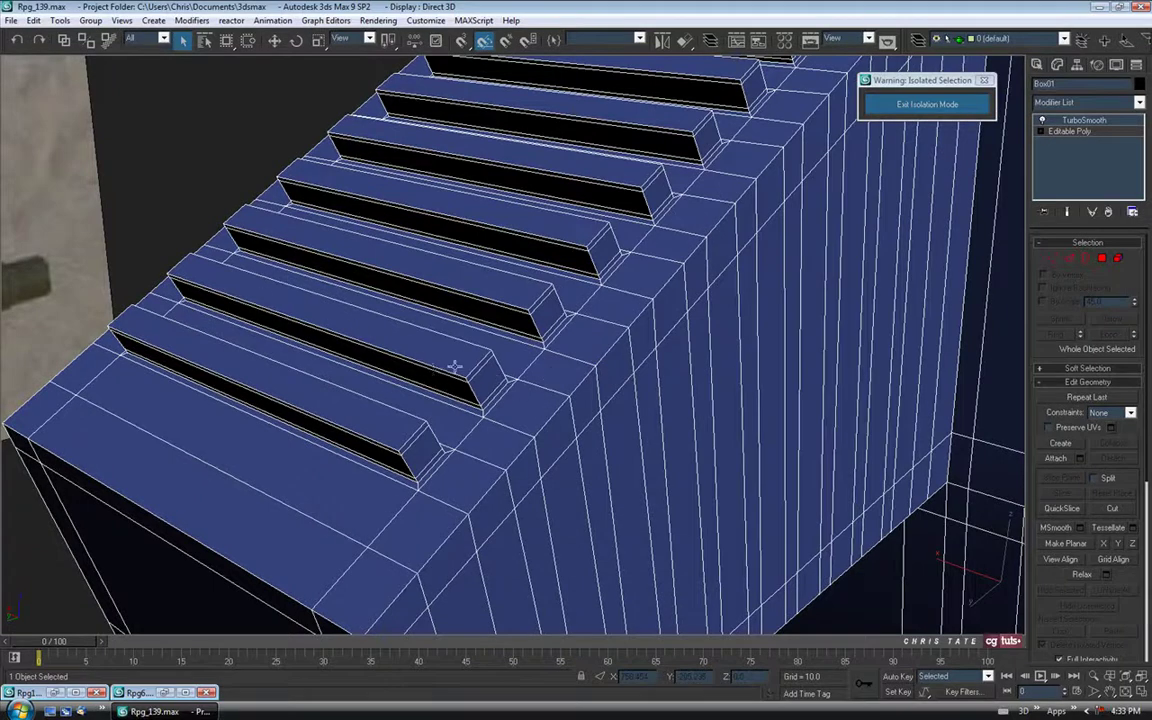
Select the 19 consecutive edge segments beside the ridges and gaps along the spur's sloped upper side border.
left_click(1072, 265)
middle_click_drag(761, 465, 753, 455, "alt")
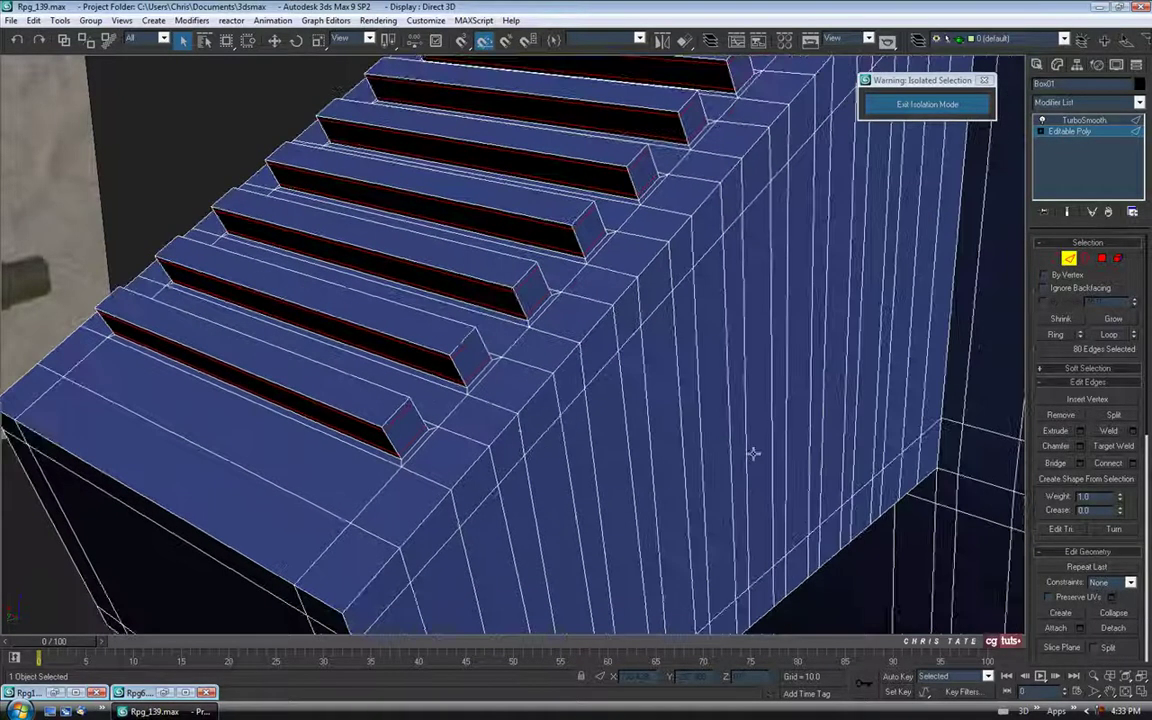
left_click(490, 457)
left_click(507, 428, "ctrl")
left_click(539, 398, "ctrl")
left_click(571, 360, "ctrl")
left_click(599, 326, "ctrl")
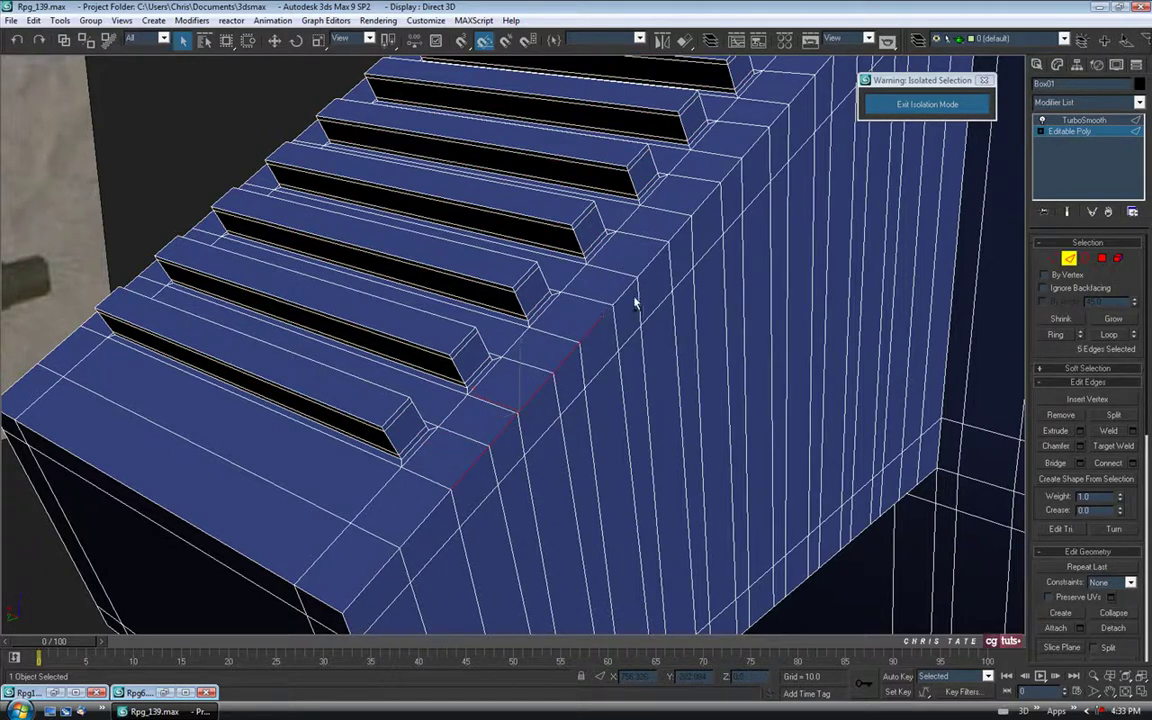
left_click(650, 260, "ctrl")
middle_click_drag(692, 240, 555, 422, "alt")
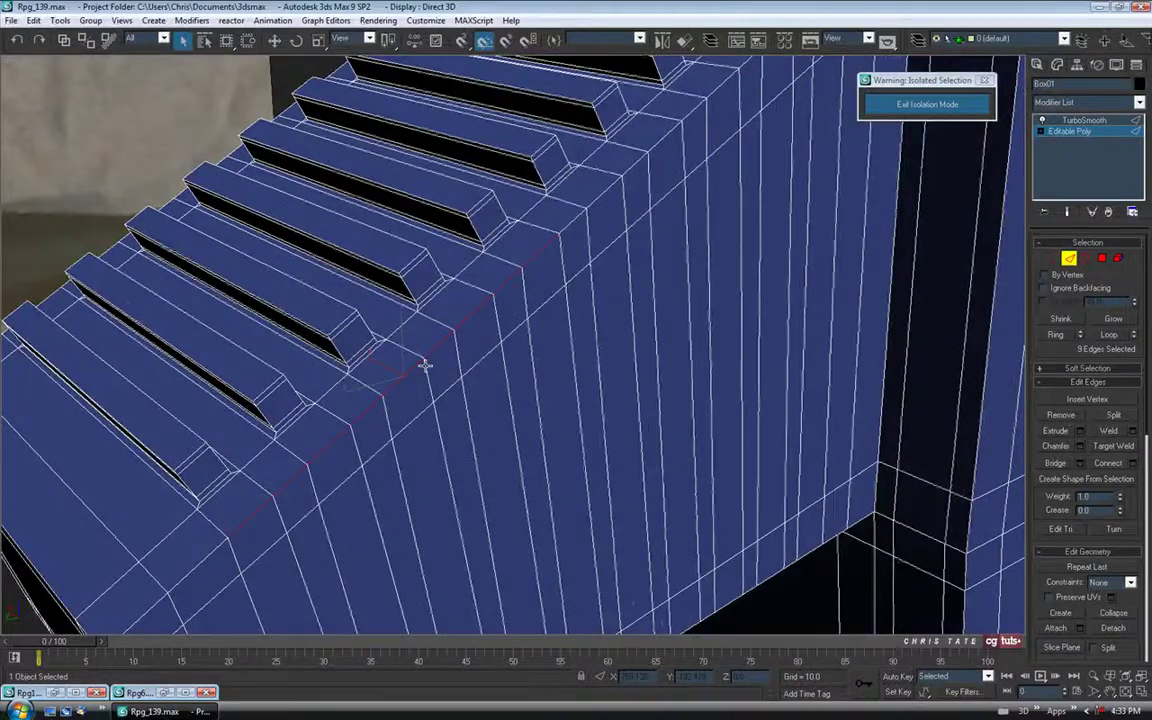
left_click(599, 197, "ctrl")
left_click(631, 168, "ctrl")
left_click(662, 141, "ctrl")
middle_click_drag(692, 169, 551, 342)
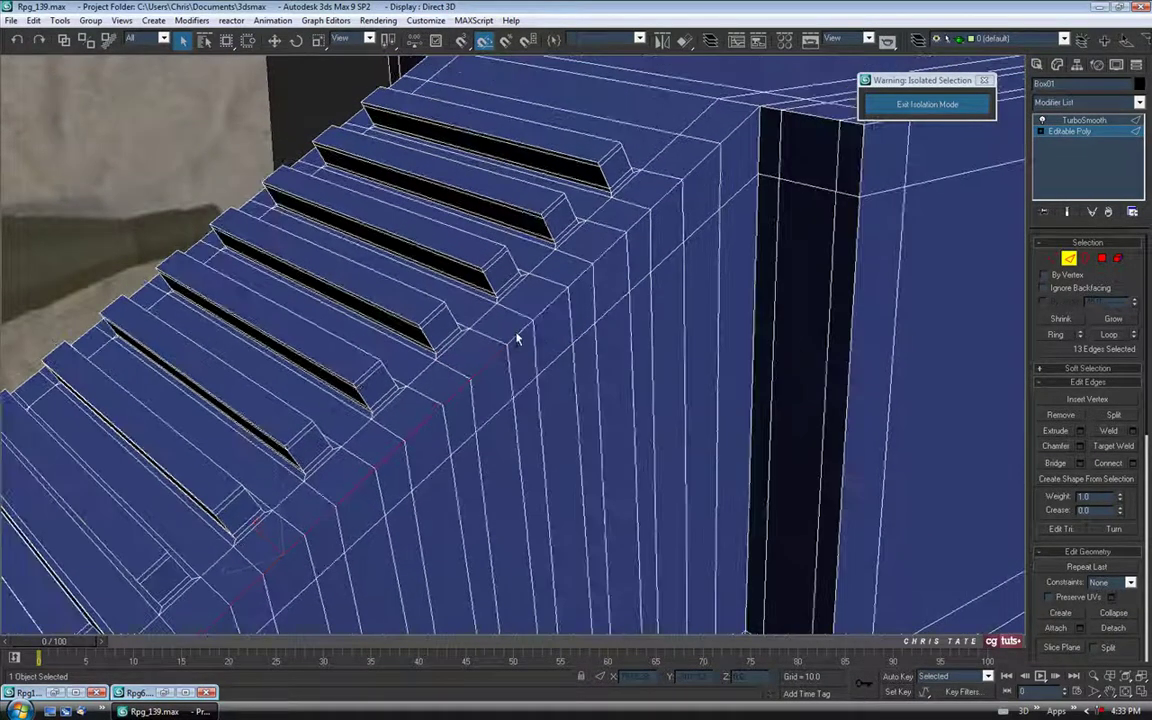
left_click(532, 320, "ctrl")
left_click(556, 297, "ctrl")
left_click(576, 278, "ctrl")
left_click(601, 255, "ctrl")
left_click(622, 235, "ctrl")
left_click(645, 213, "ctrl")
middle_click_drag(666, 275, 664, 328, "alt")
middle_click_drag(479, 372, 396, 512, "alt")
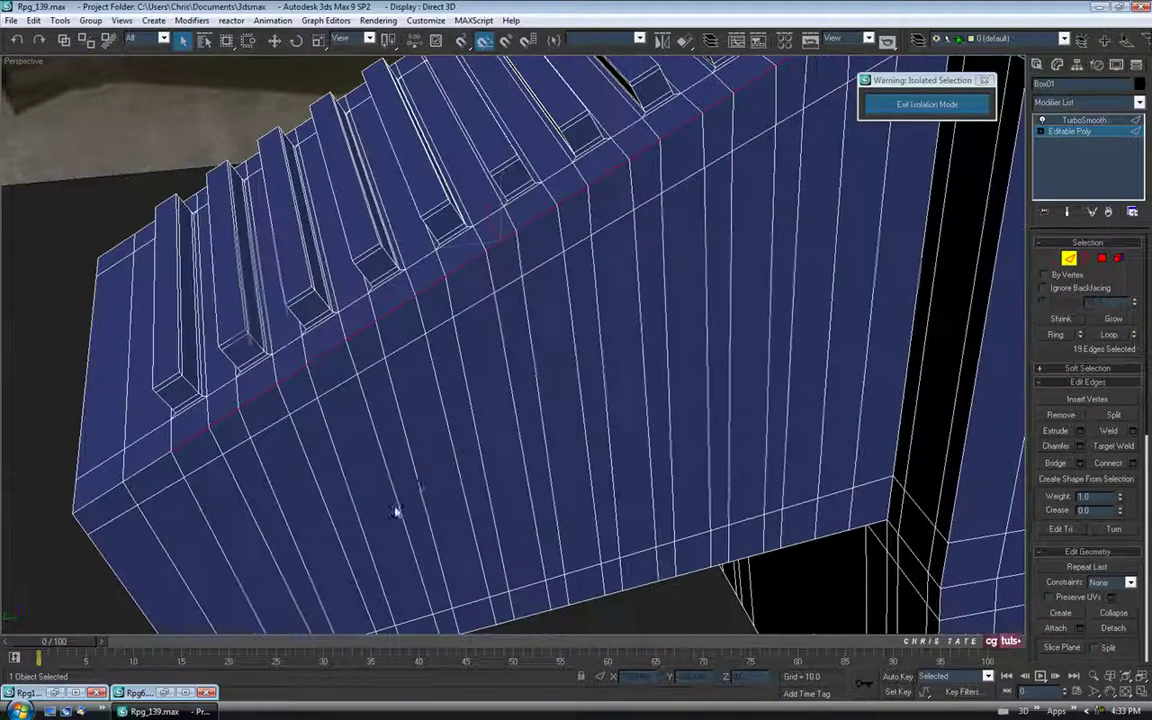
middle_click_drag(621, 493, 563, 407, "alt")
Expand the selection to the rings around the spur and connect them with 2 segments, pinch 46 and slide 0.
left_click(1066, 335)
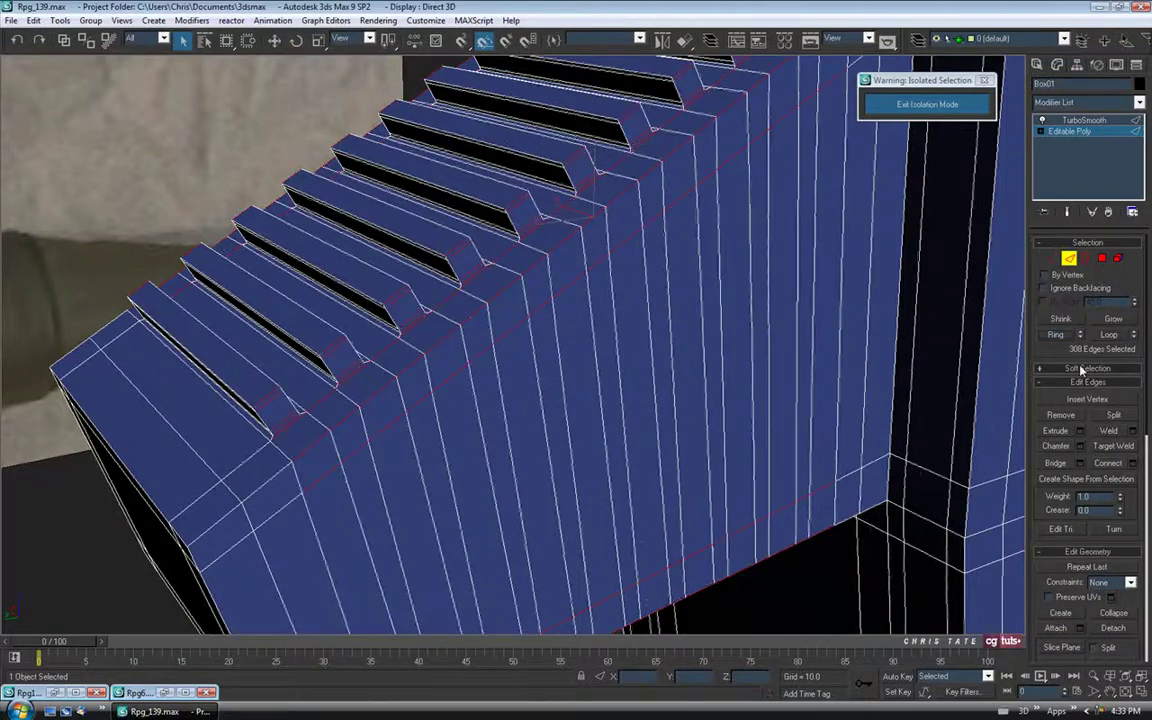
left_click(1133, 464)
middle_click_drag(576, 362, 655, 374, "alt")
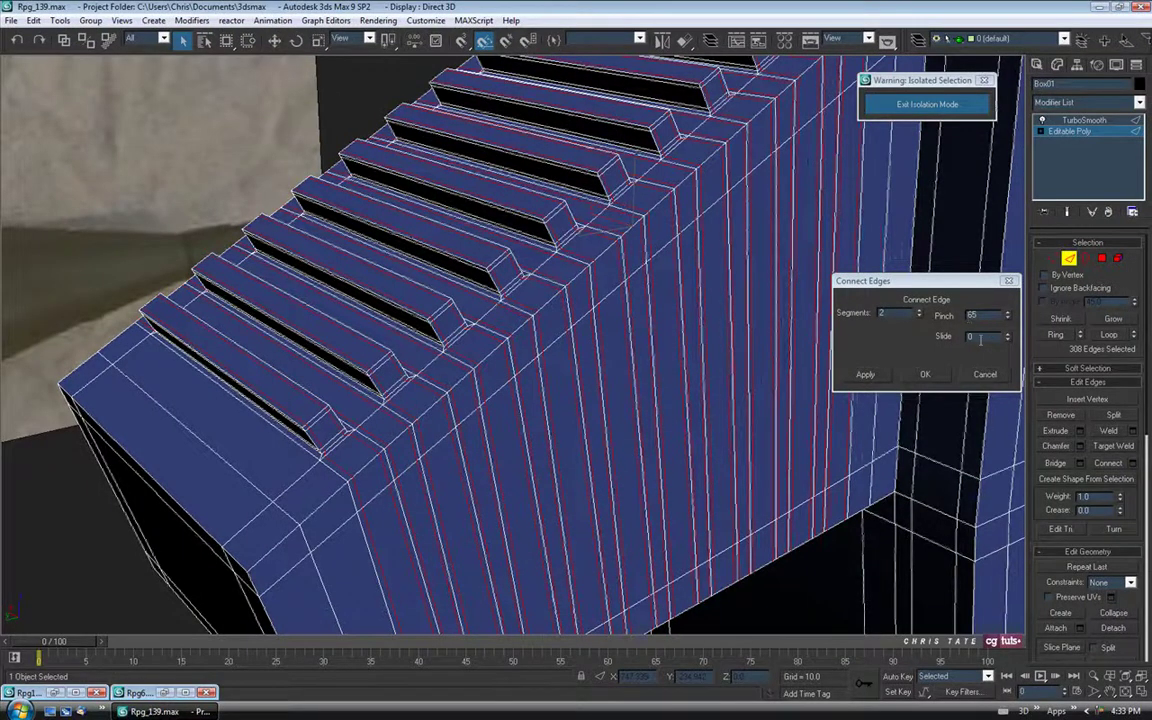
middle_click_drag(709, 374, 643, 360, "alt")
scroll(501, 345, "up", 2)
middle_click_drag(511, 289, 818, 388)
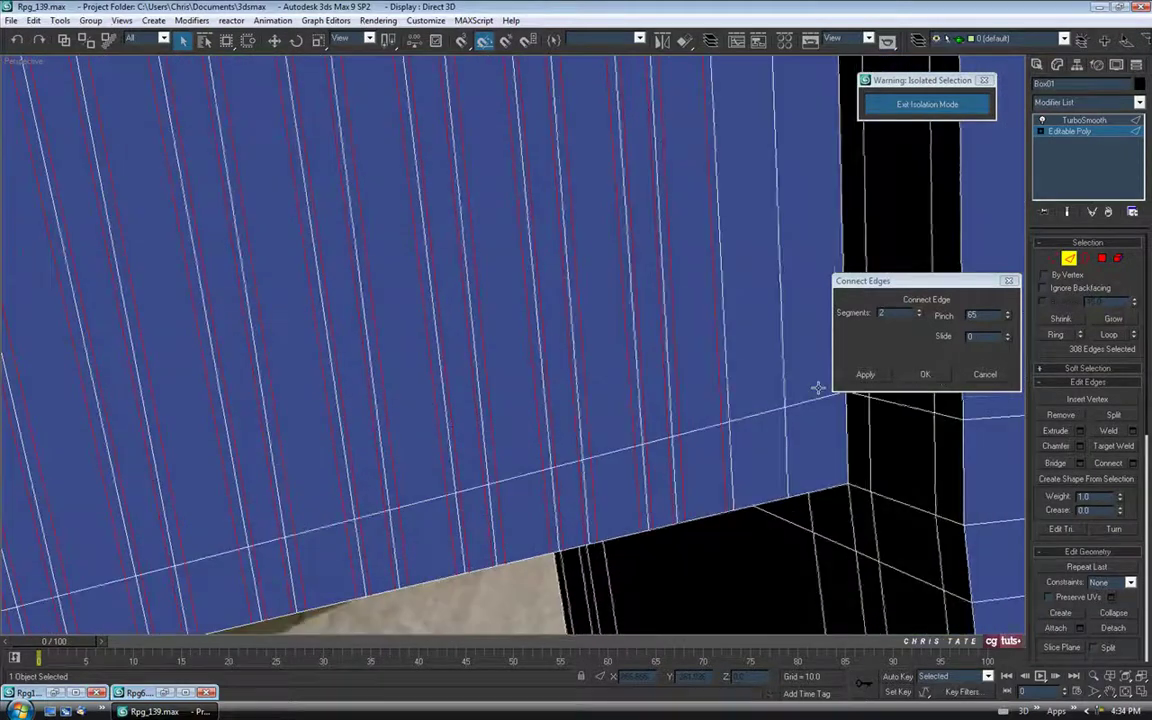
left_click_drag(1008, 317, 1009, 336)
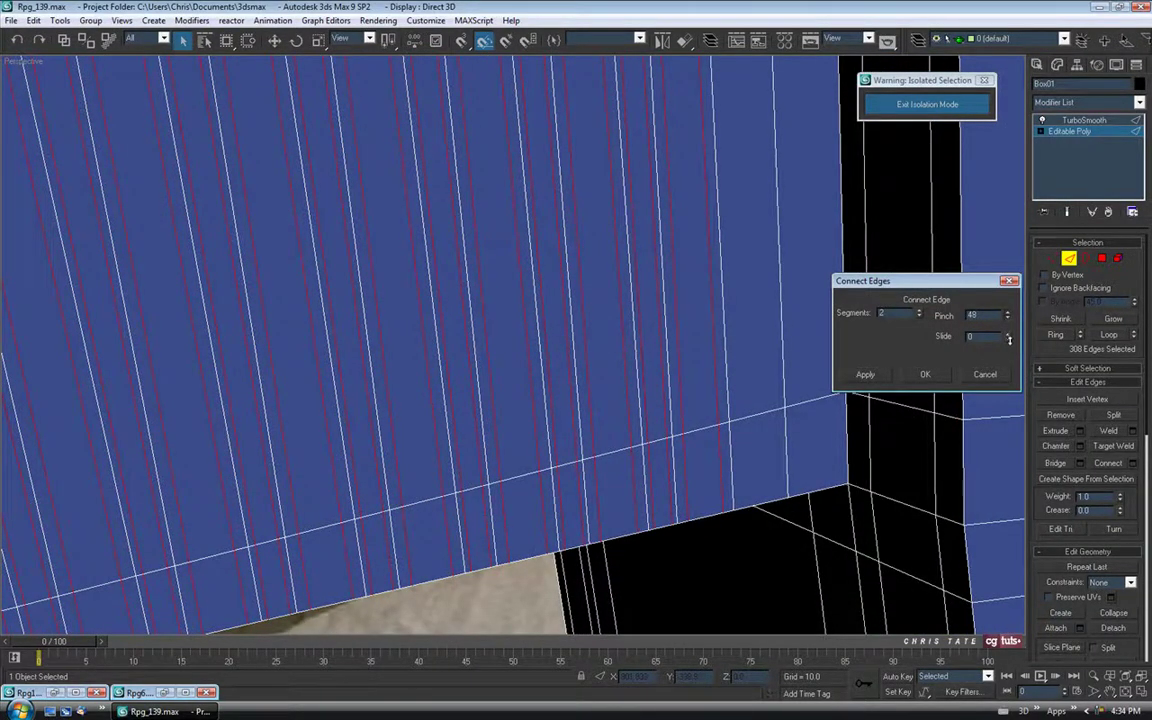
middle_click_drag(552, 265, 550, 343, "alt")
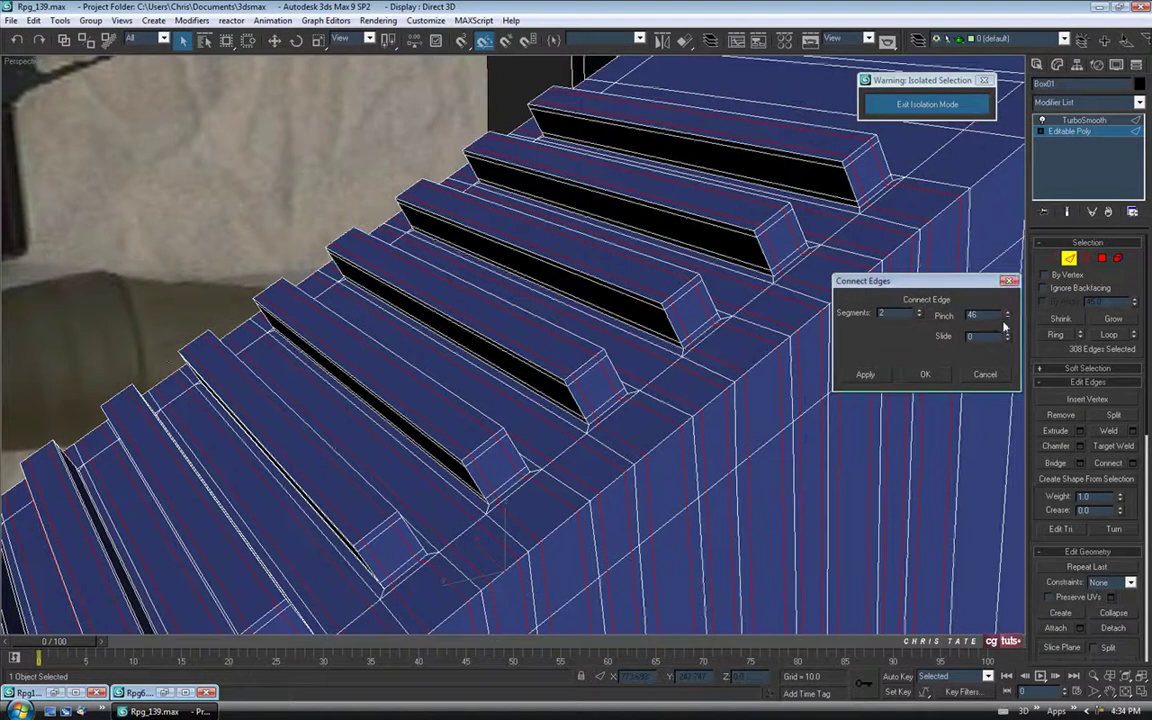
left_click(927, 374)
middle_click_drag(848, 404, 776, 372, "alt")
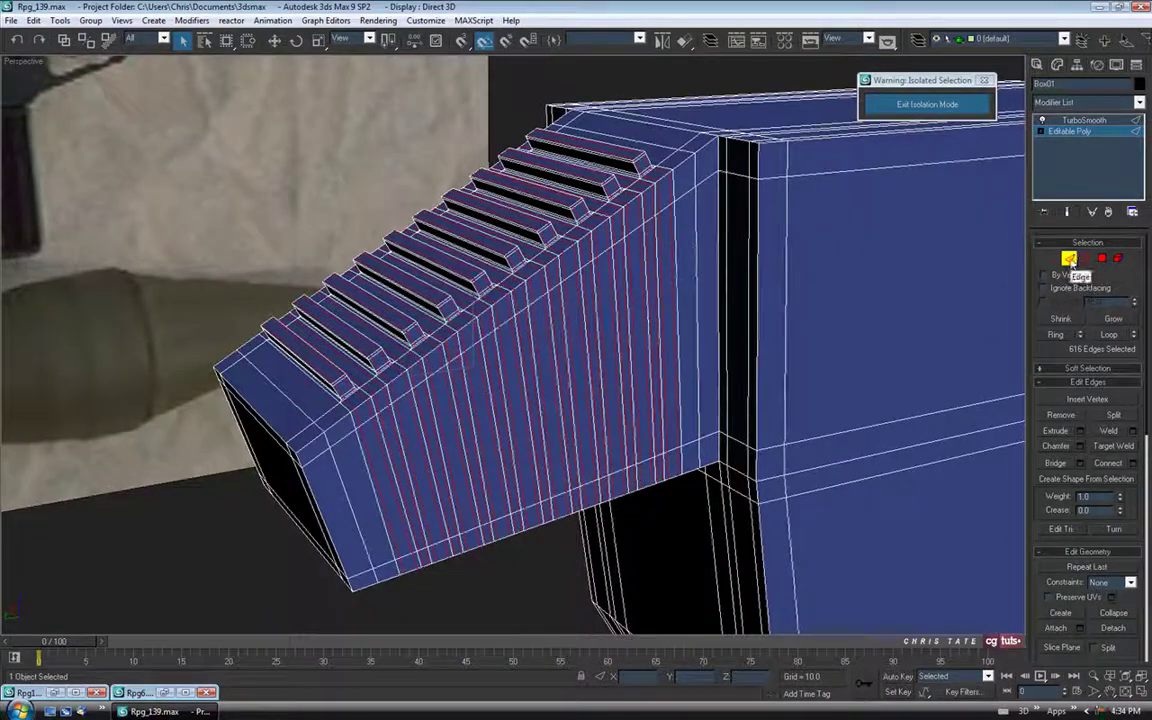
Turn on the smoothed end result and examine the hammer and its spur ridges, with and without edged faces.
left_click(1070, 259)
middle_click_drag(745, 257, 759, 276, "alt")
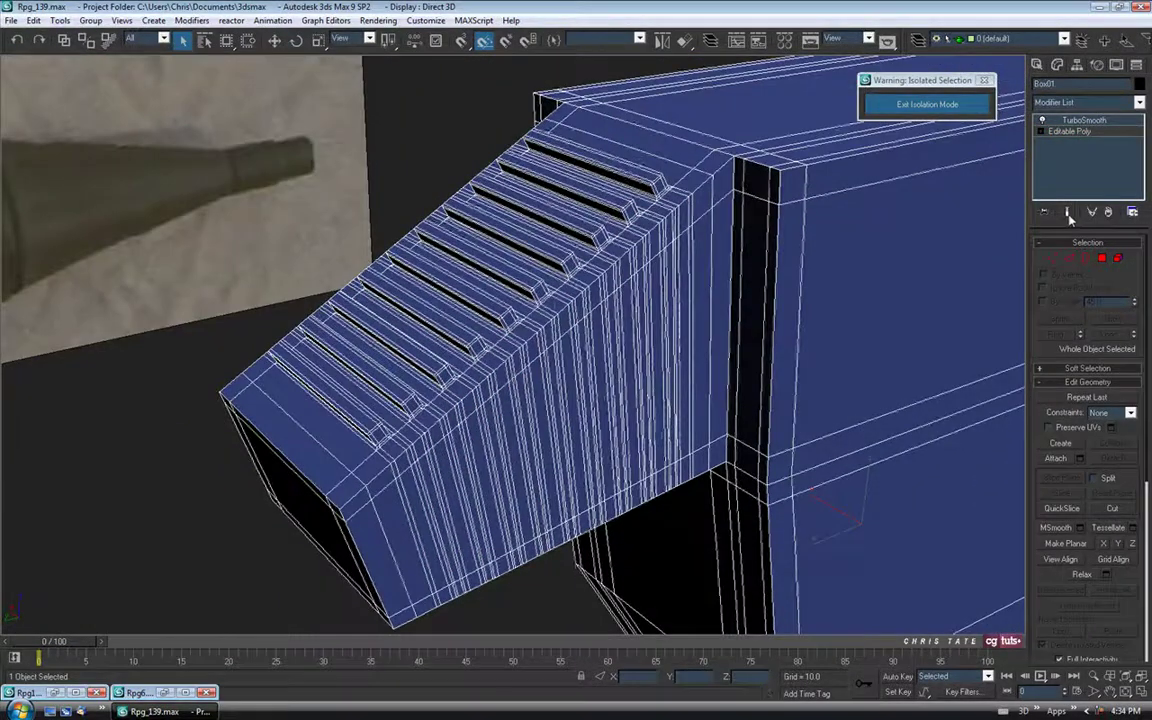
left_click(1068, 212)
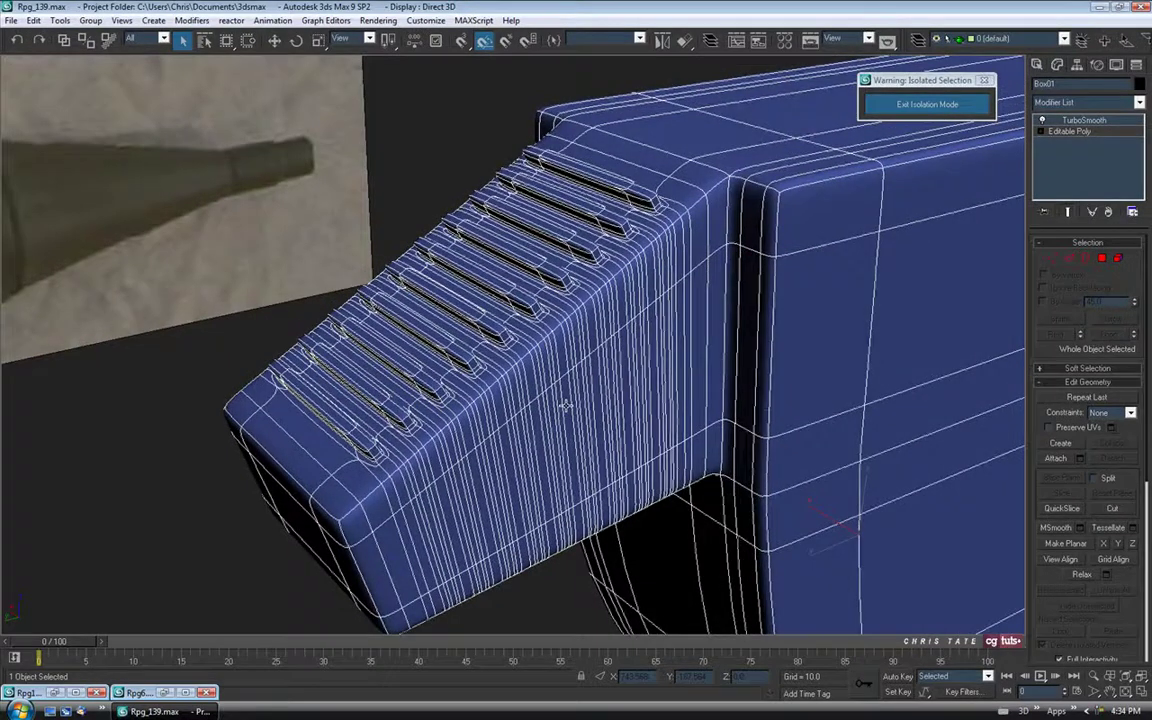
key("F4")
middle_click_drag(565, 411, 634, 440, "alt")
key("F4")
scroll(634, 440, "down", 3)
middle_click_drag(650, 329, 565, 378, "alt")
scroll(596, 405, "up", 2)
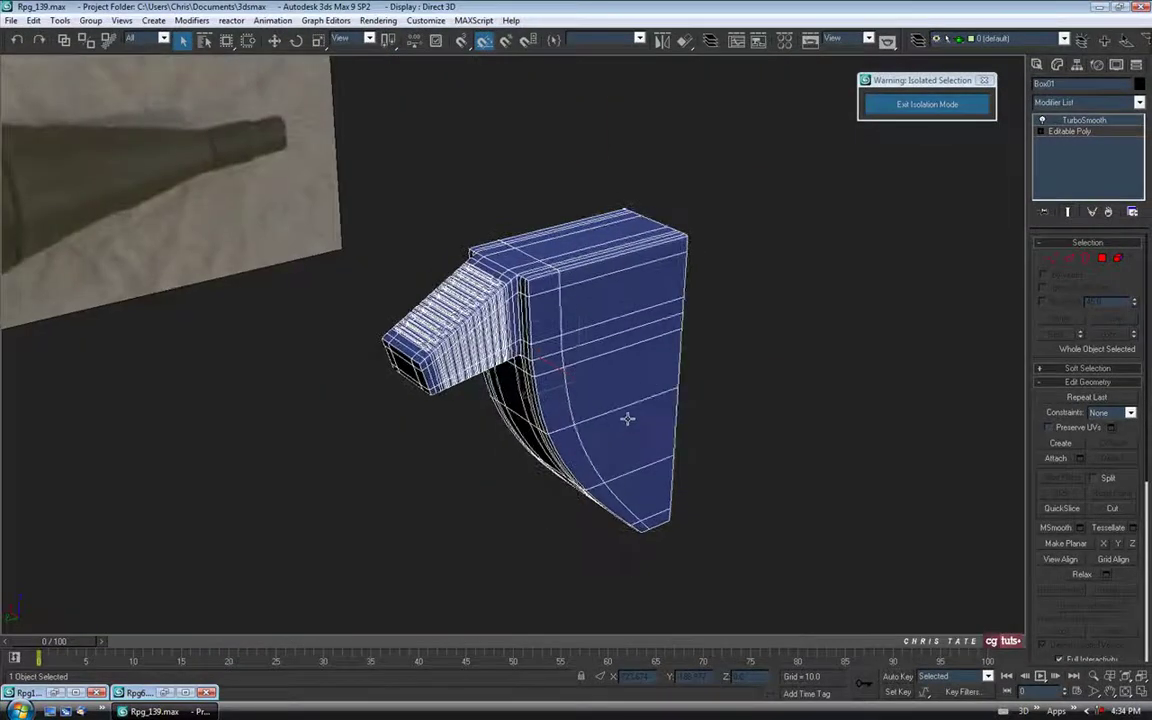
Apply the grey sample material from the Material Editor to the hammer.
key("m")
left_click_drag(107, 124, 478, 238)
left_click(250, 65)
middle_click_drag(760, 260, 790, 255, "alt")
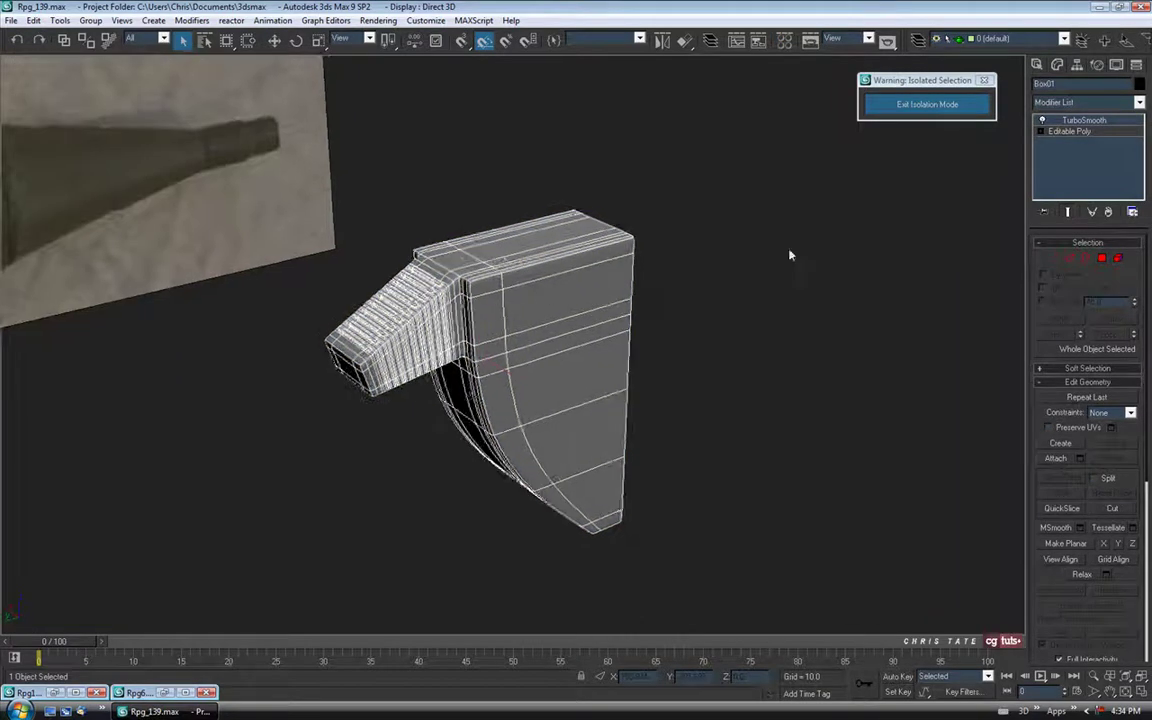
Center the hammer's pivot point to the object.
left_click(1077, 65)
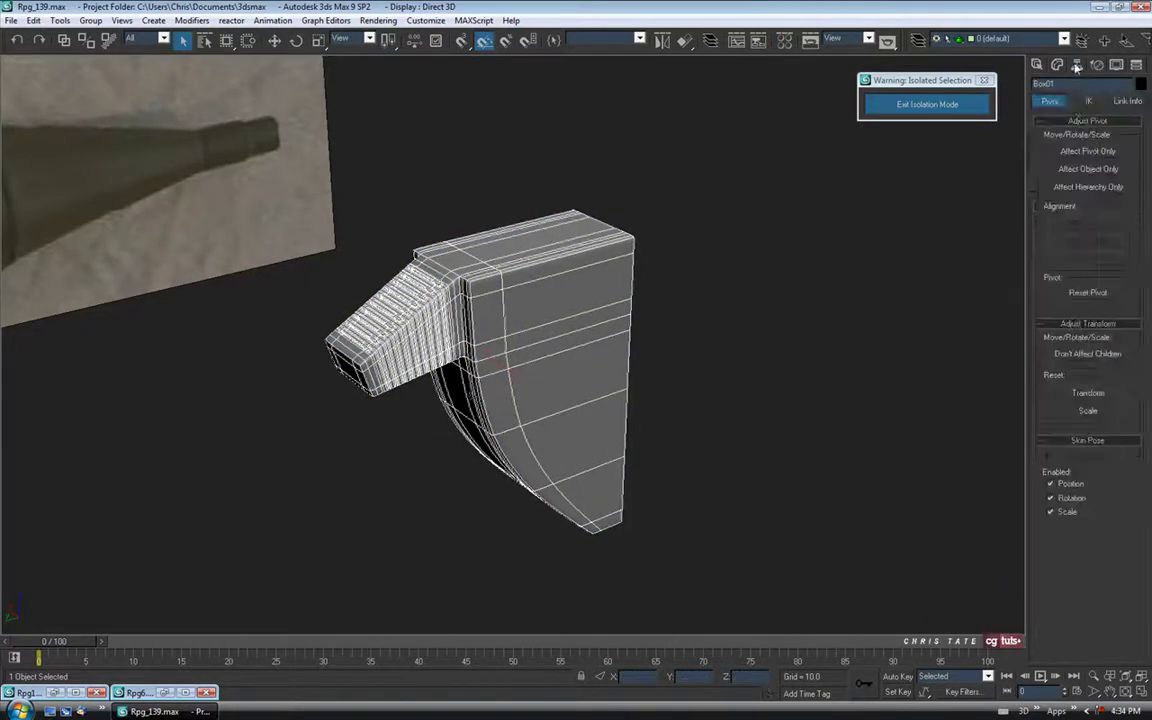
left_click(1079, 151)
left_click(1077, 225)
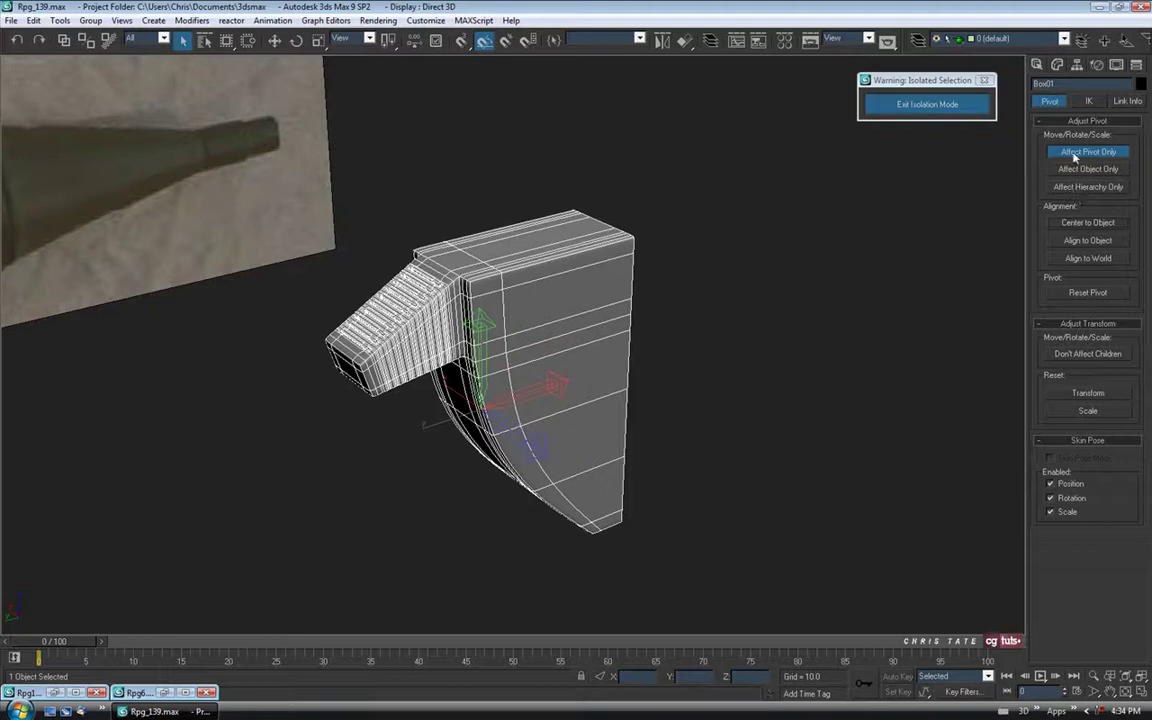
left_click(1073, 152)
Rename the object as Hammer.
left_click(1038, 66)
double_click(1075, 244)
type("Hamme")
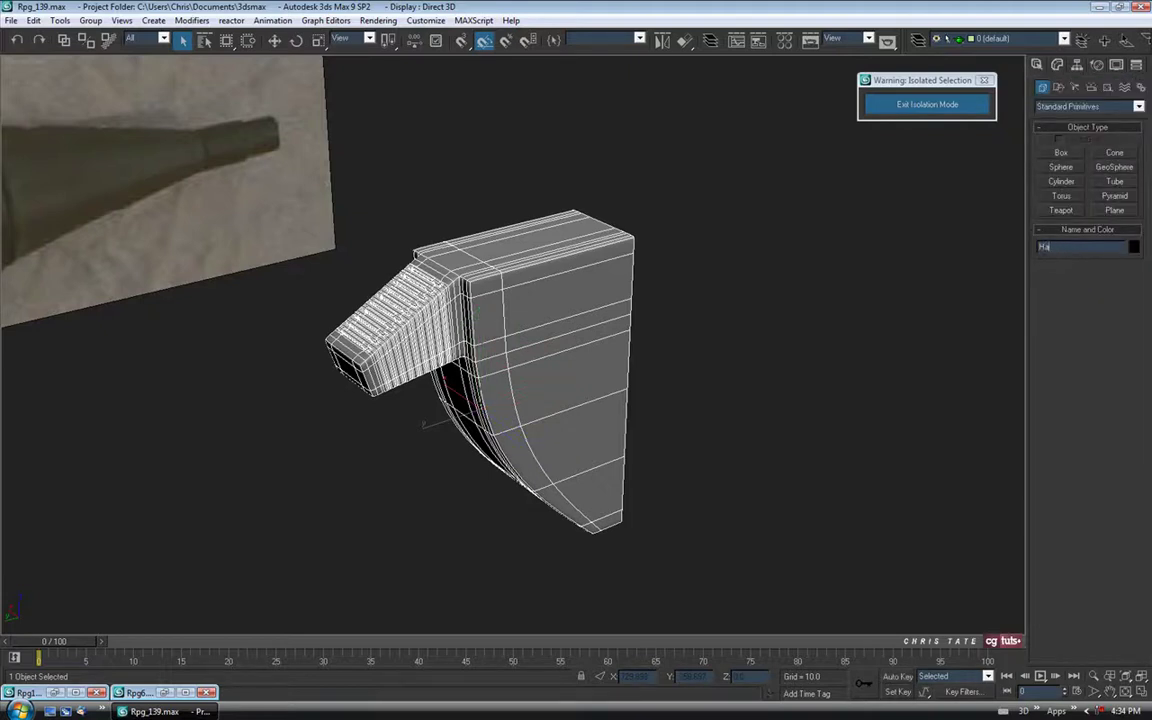
middle_click_drag(718, 360, 661, 349)
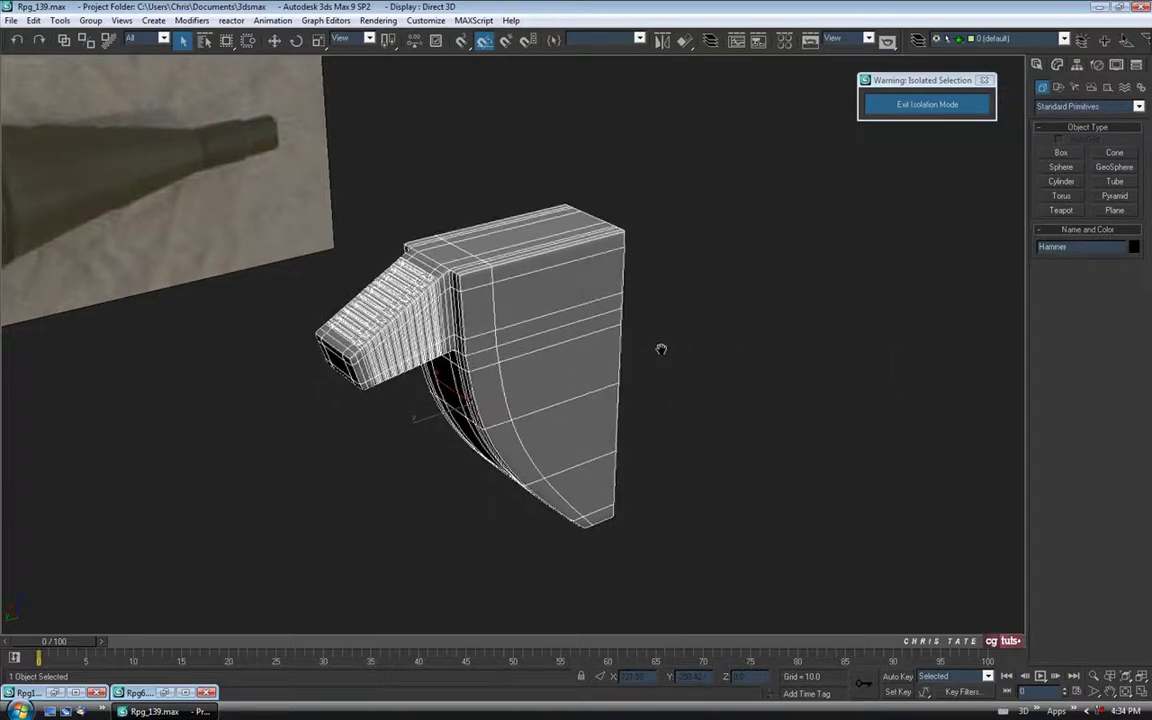
Exit isolation mode and examine how the hammer sits in the slot at the back of the trigger housing.
left_click(926, 105)
middle_click_drag(586, 513, 587, 505)
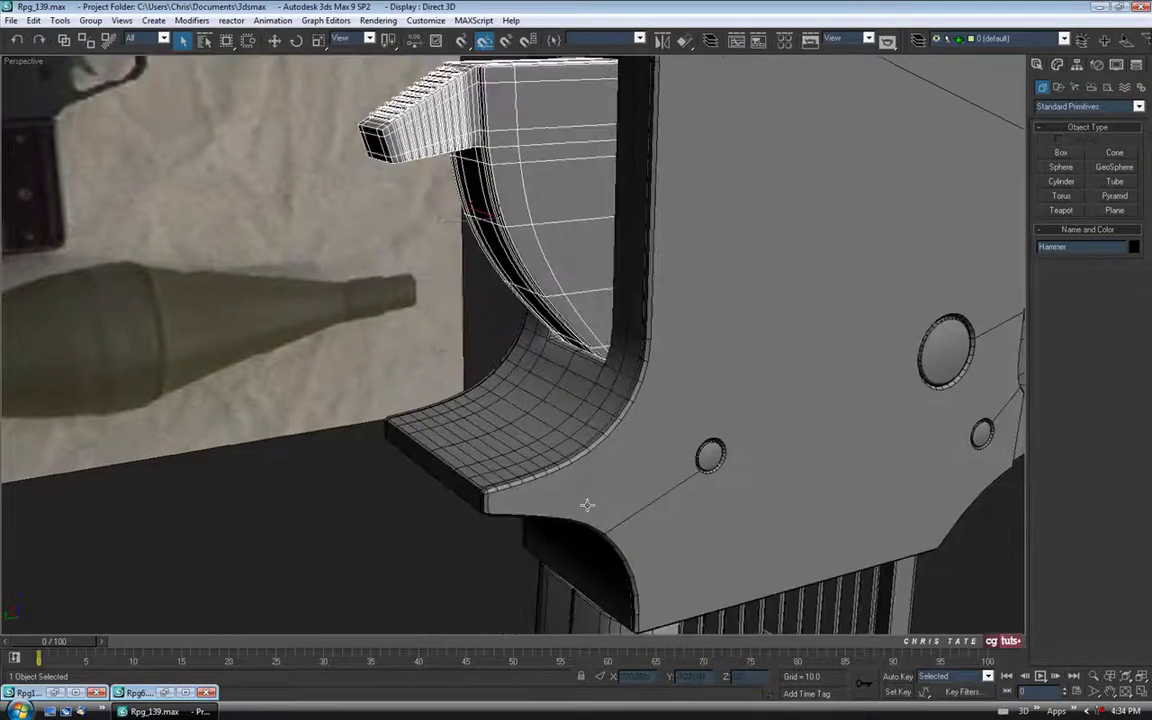
key("z")
left_click(458, 510)
middle_click_drag(460, 508, 573, 525, "alt")
left_click(525, 252)
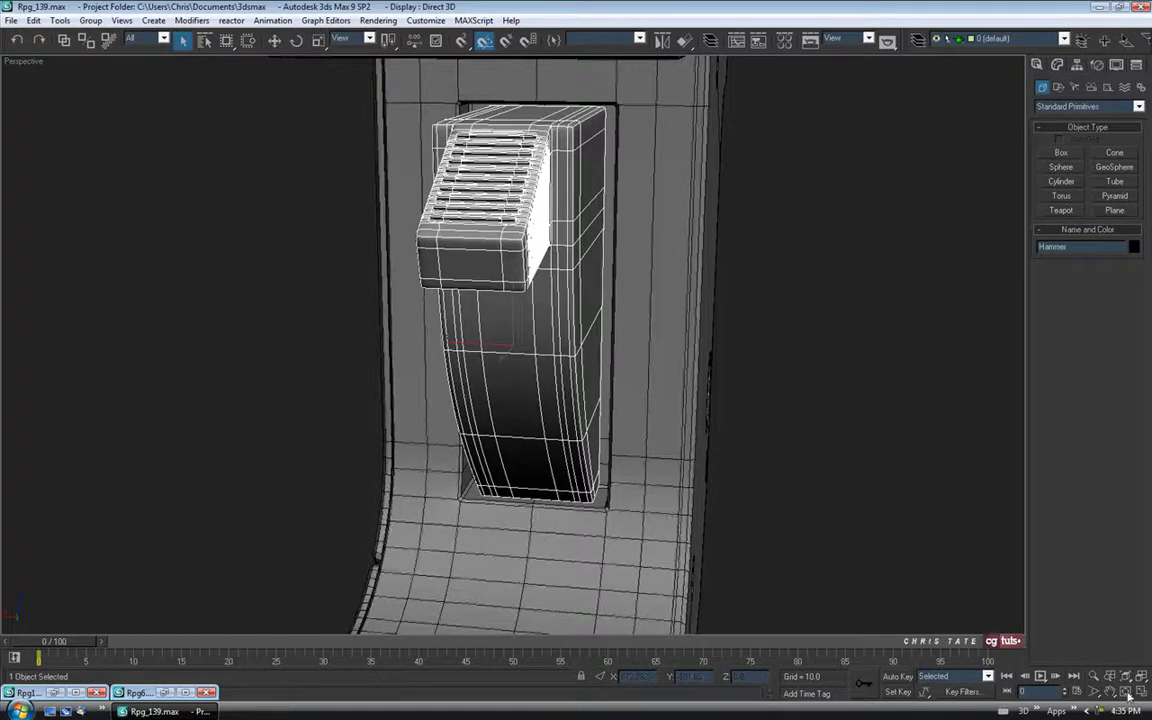
Inspect the hammer's side clearance and lower end within the housing slot in the enlarged front view.
key("alt+w")
left_click(1144, 692)
scroll(568, 339, "up", 4)
middle_click_drag(558, 260, 594, 167)
middle_click_drag(592, 392, 589, 316)
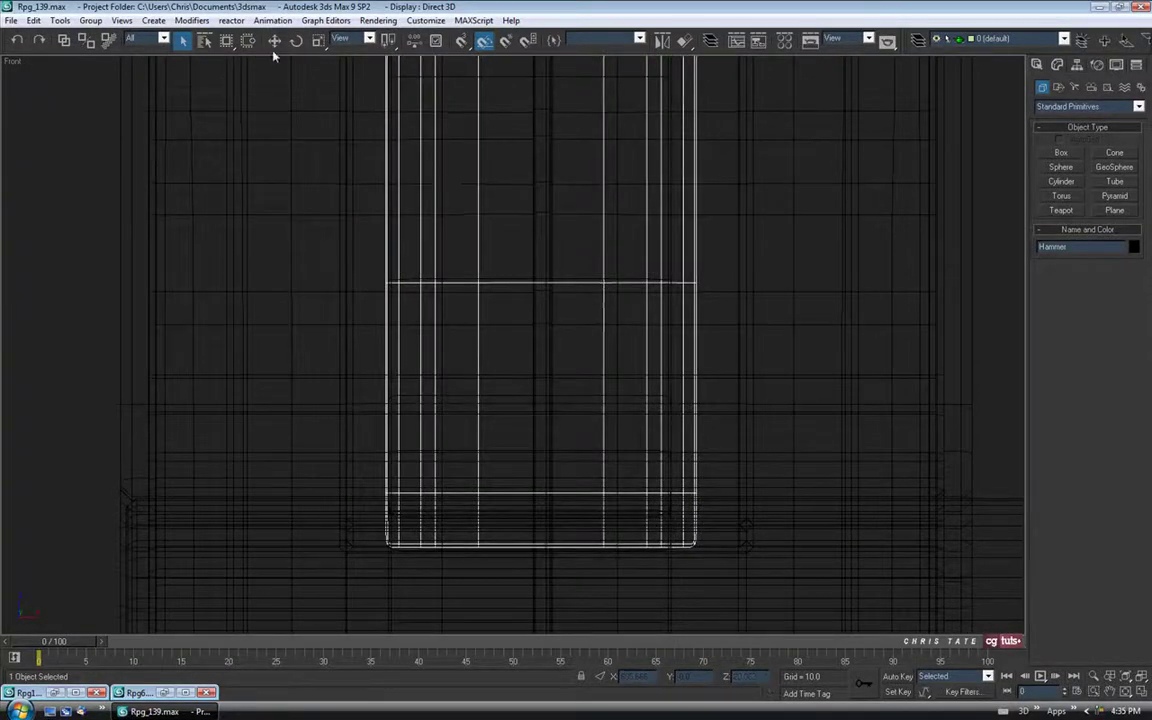
Return to the full-size perspective view, deselect the hammer and examine it together with the trigger housing and tube.
left_click(1143, 694)
right_click(804, 575)
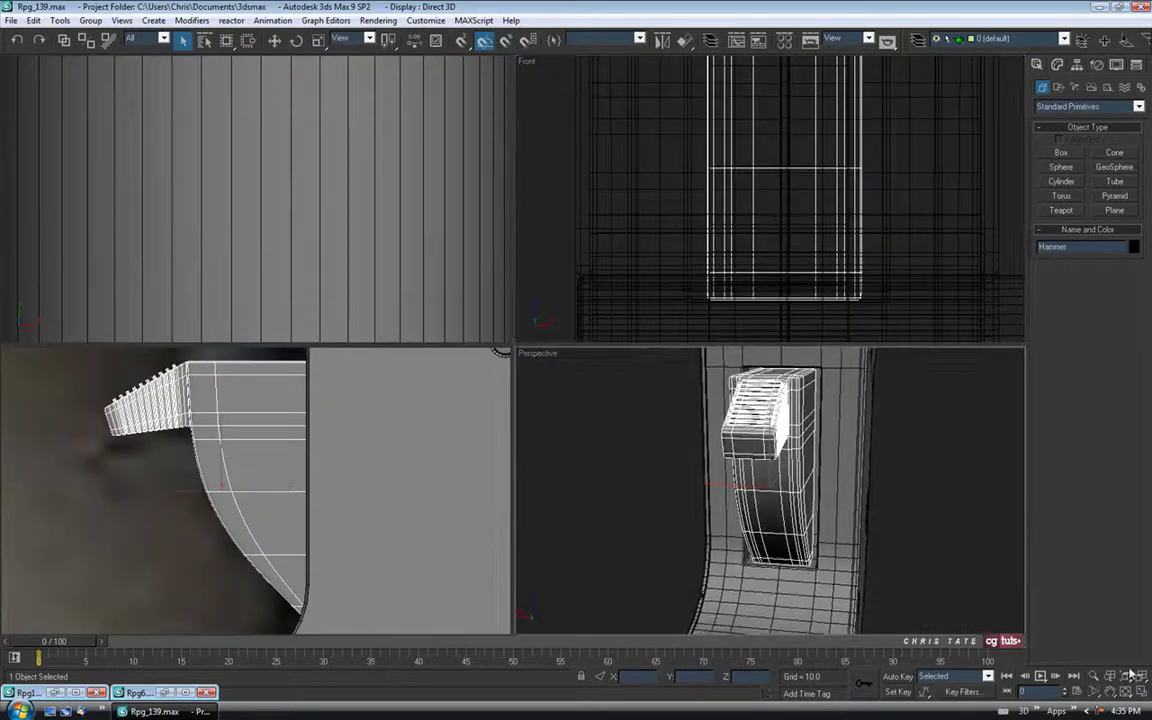
left_click(1142, 692)
middle_click_drag(787, 530, 355, 411, "alt")
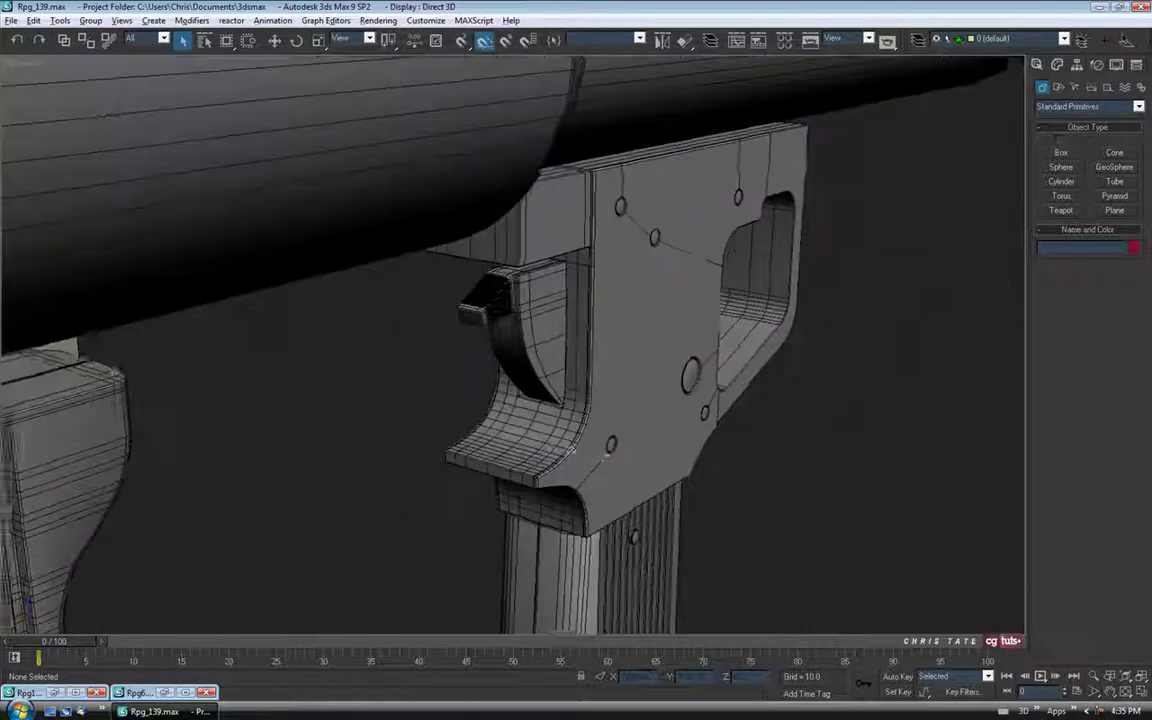
middle_click_drag(606, 456, 508, 441, "alt")
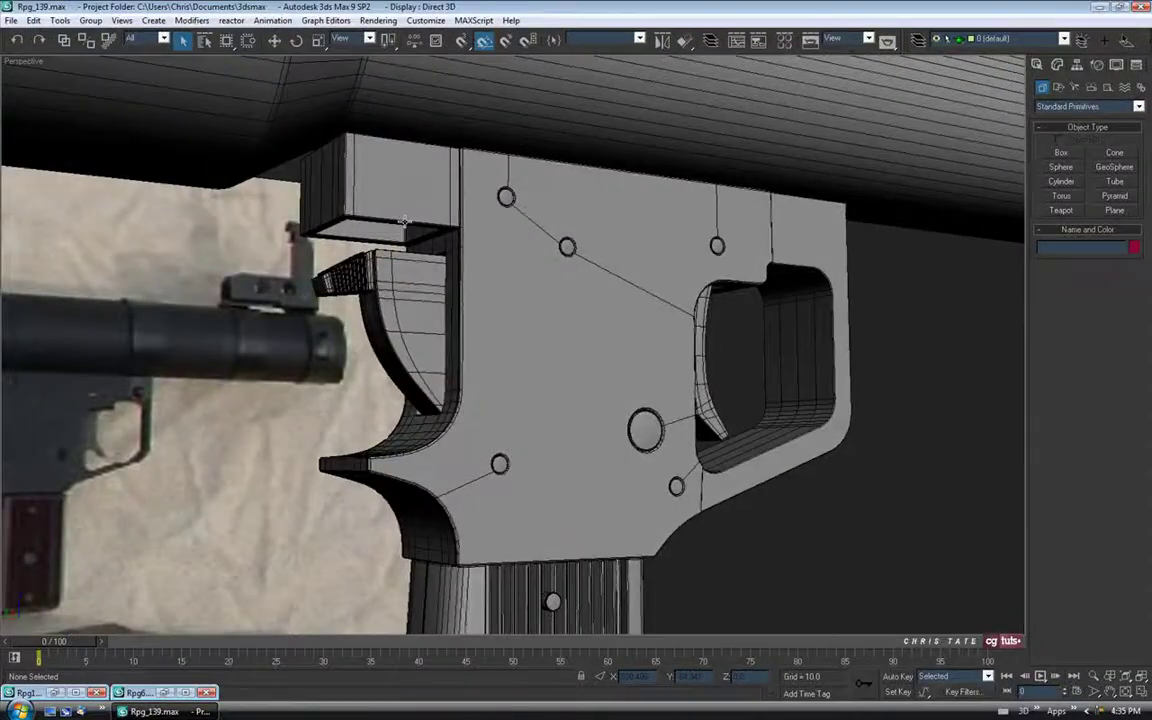
middle_click_drag(498, 353, 444, 304, "alt")
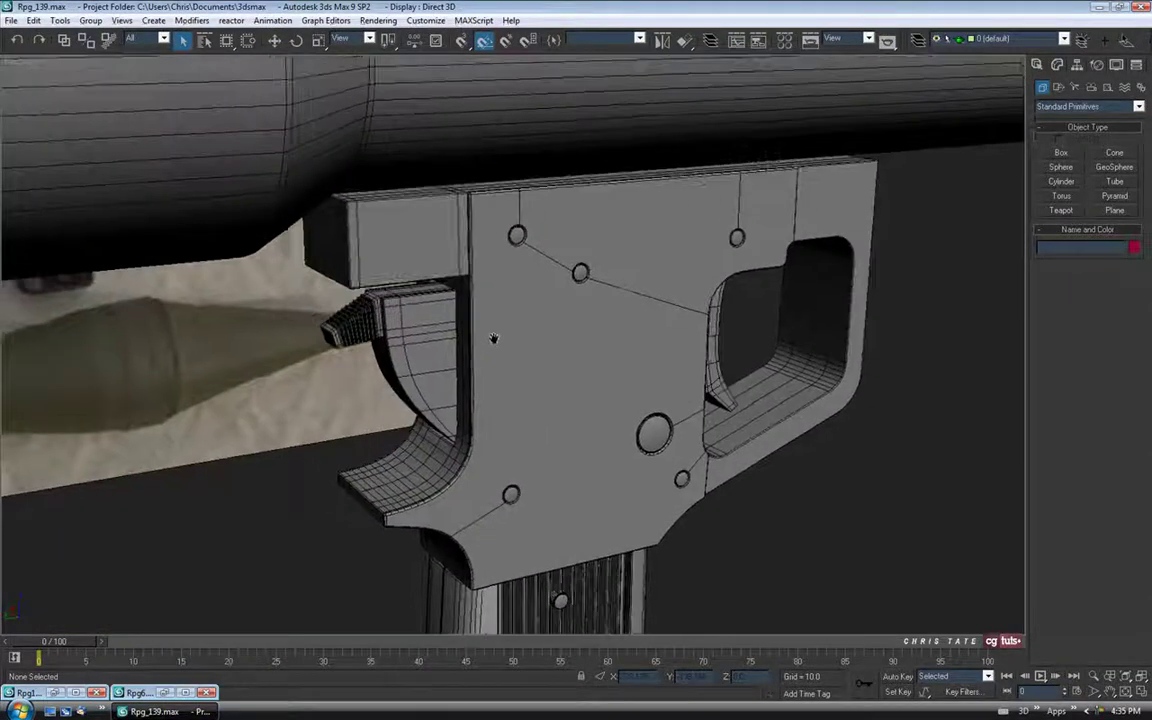
Open the Save File As dialog for the RPG scene.
left_click(11, 20)
left_click(38, 117)
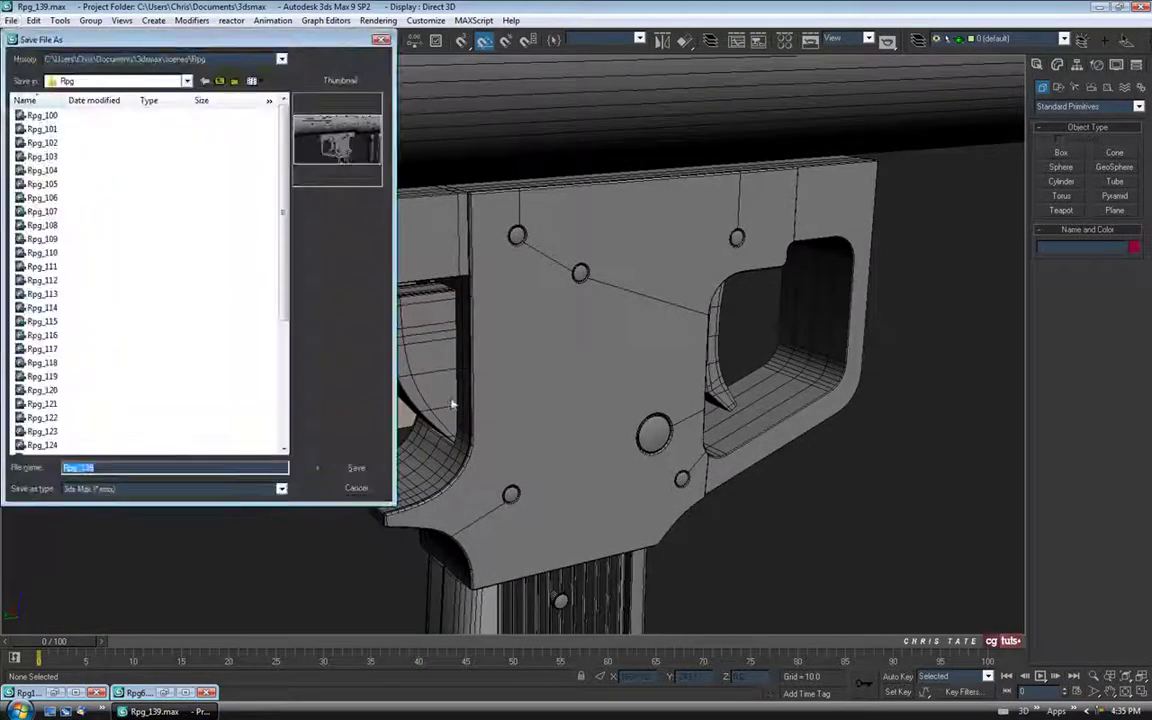